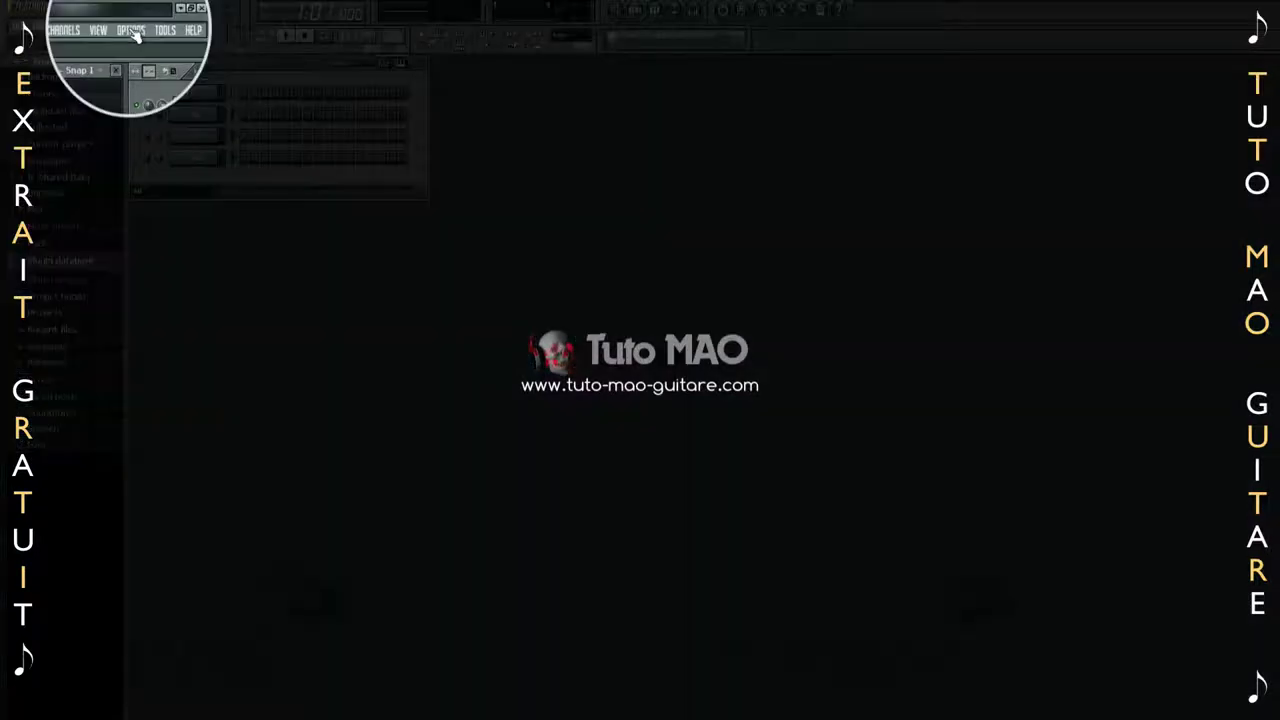
Open the audio settings and examine the input/output device and its driver options.
click(133, 27)
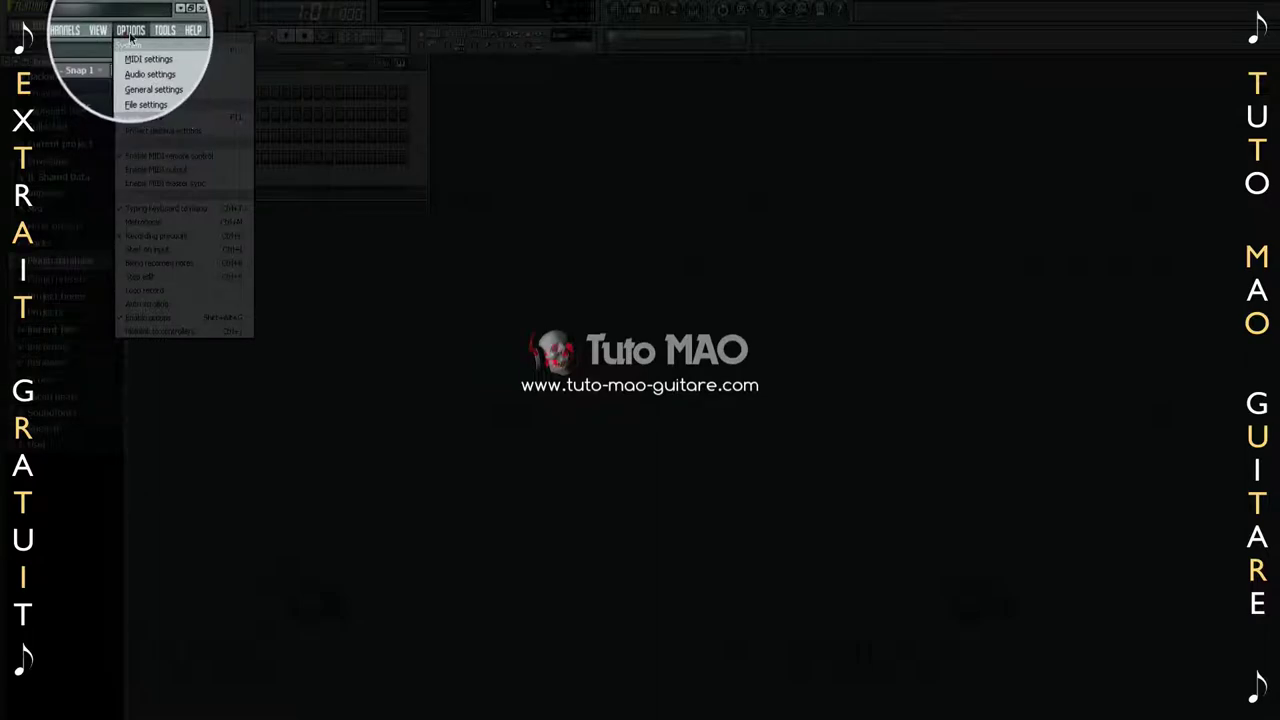
click(147, 74)
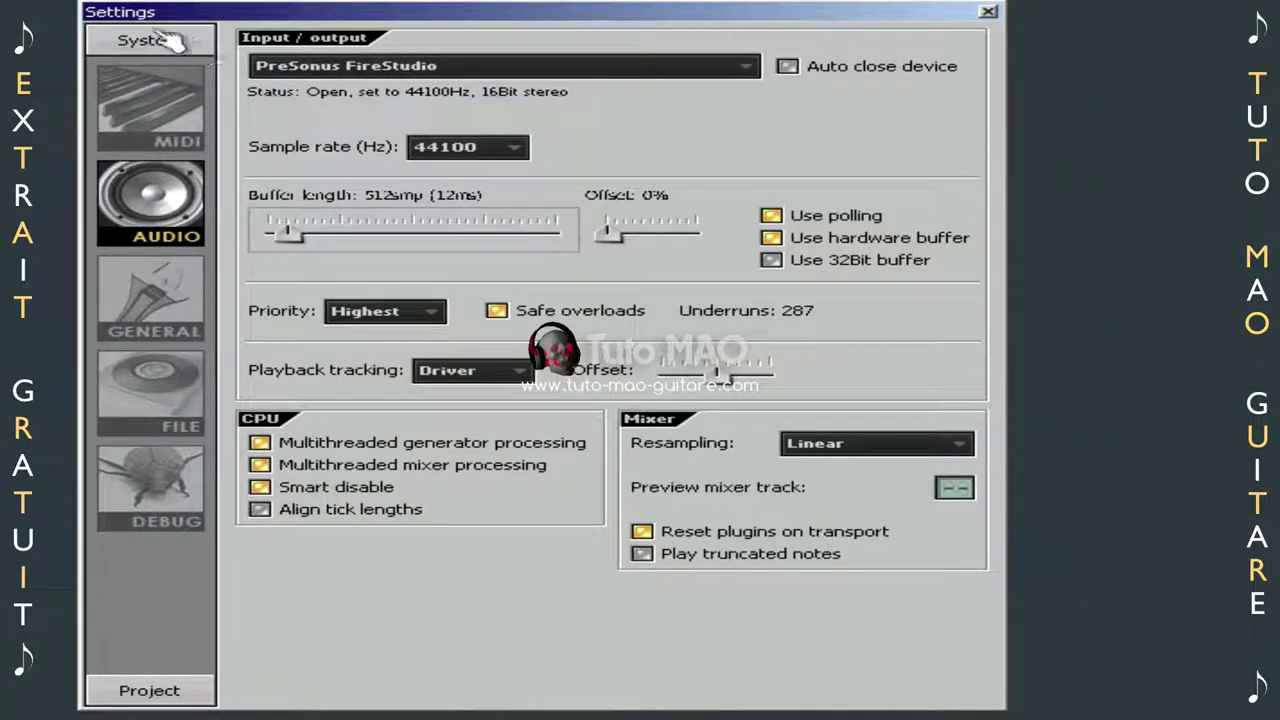
click(150, 205)
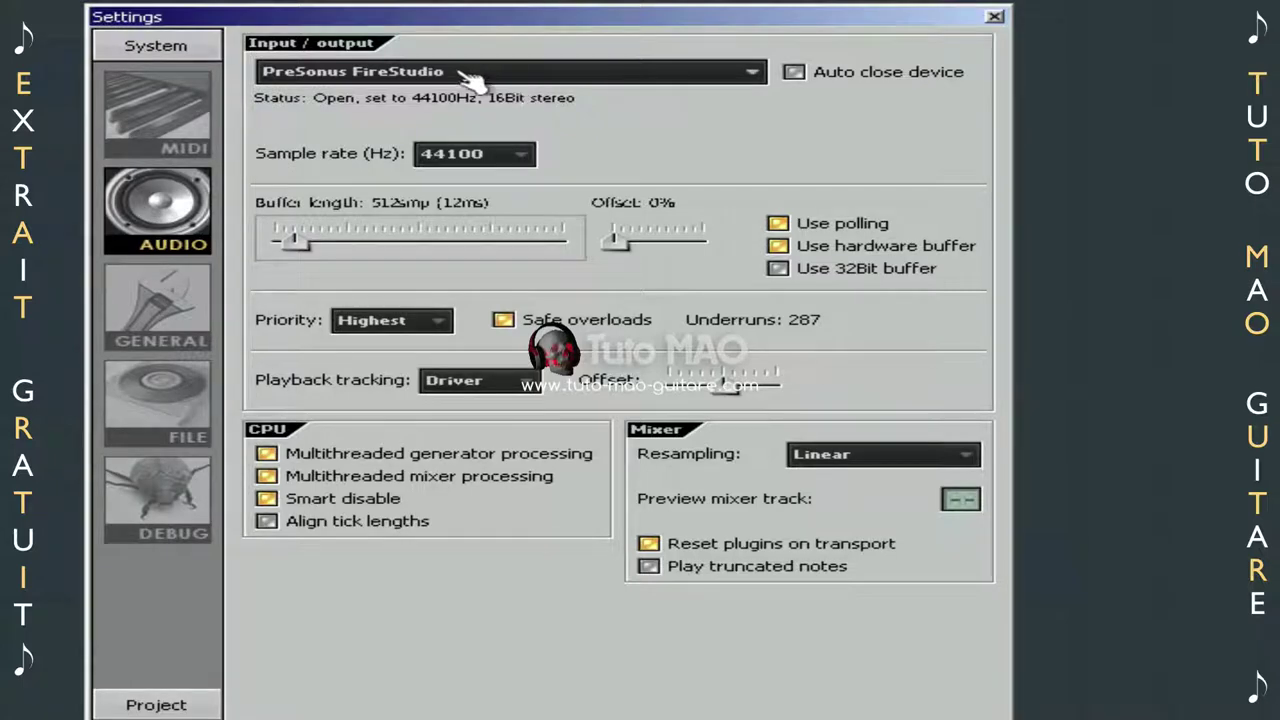
click(521, 78)
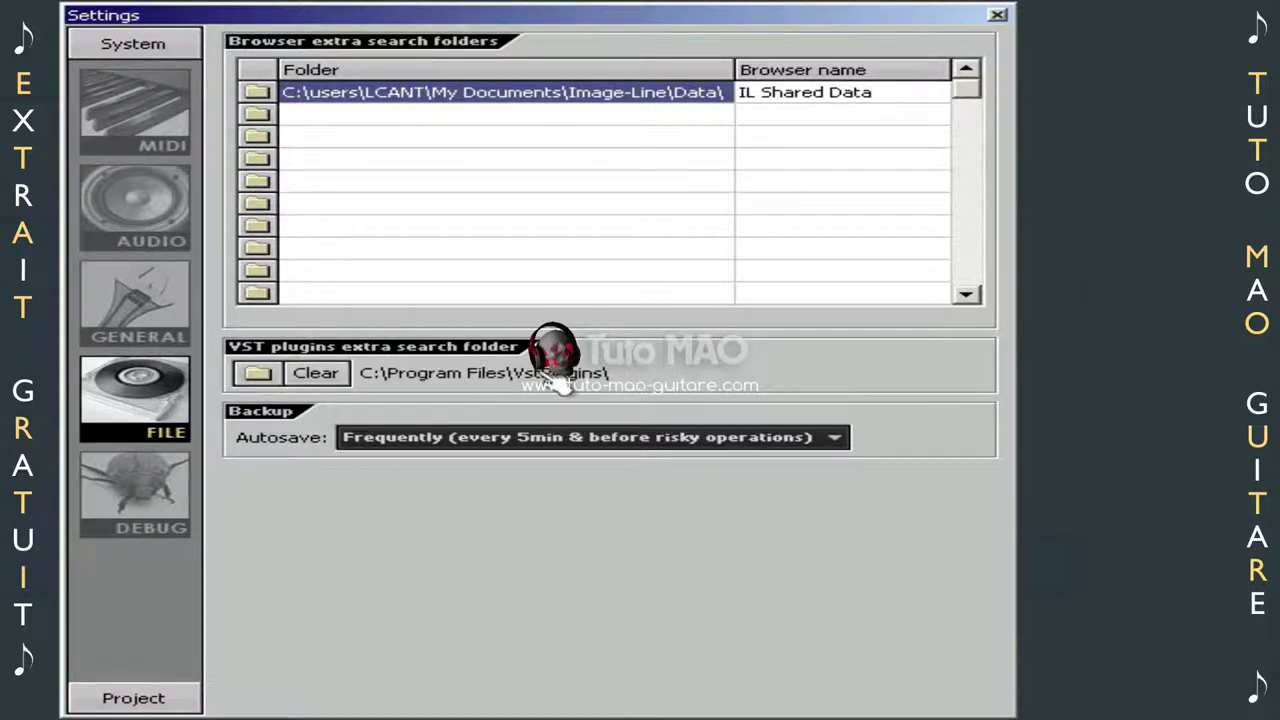
In the file settings, set autosave to Frequently (every 5min & before risky operations).
click(263, 375)
click(492, 440)
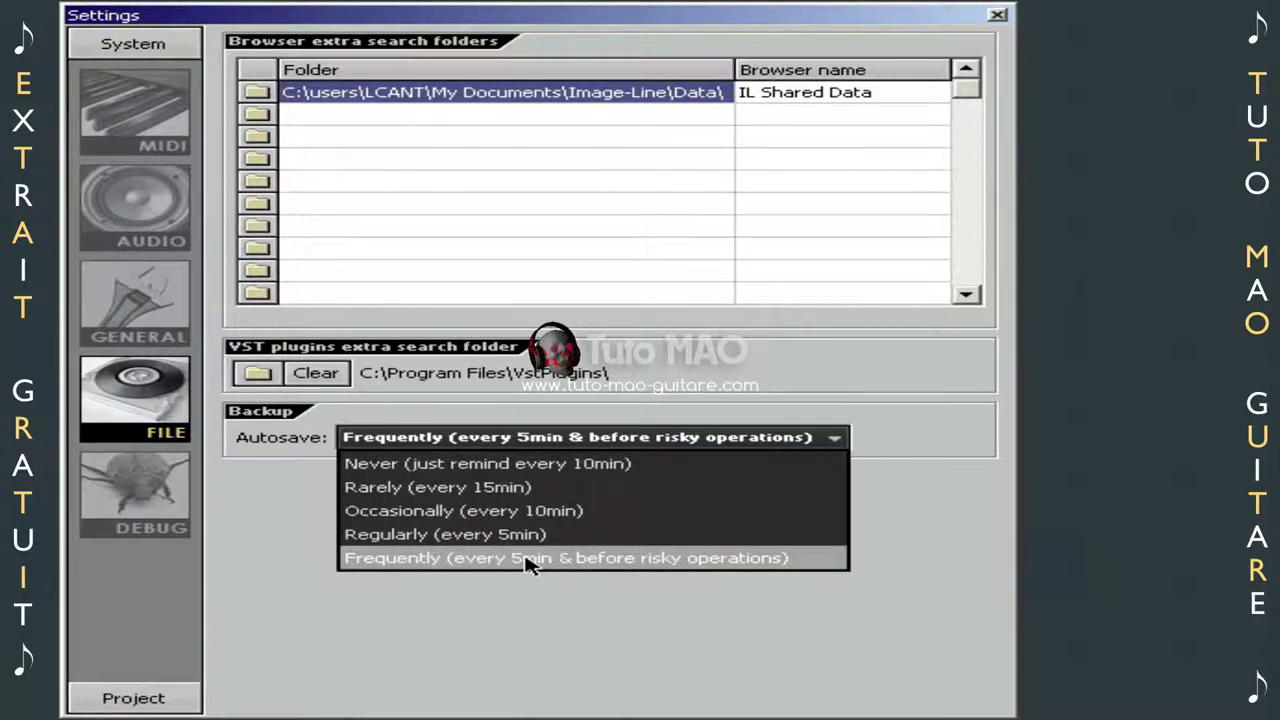
click(420, 560)
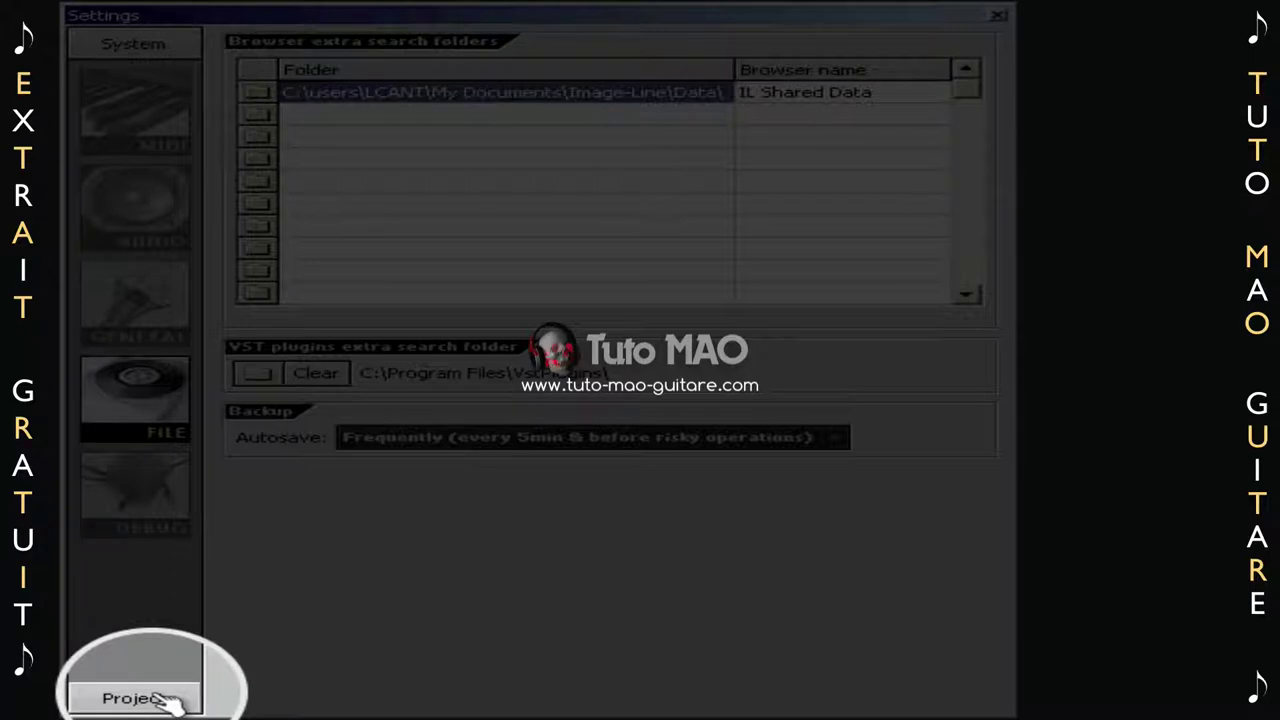
Open the project info settings and enter "Tuto FL Studio 0" as the project title.
click(140, 698)
click(150, 162)
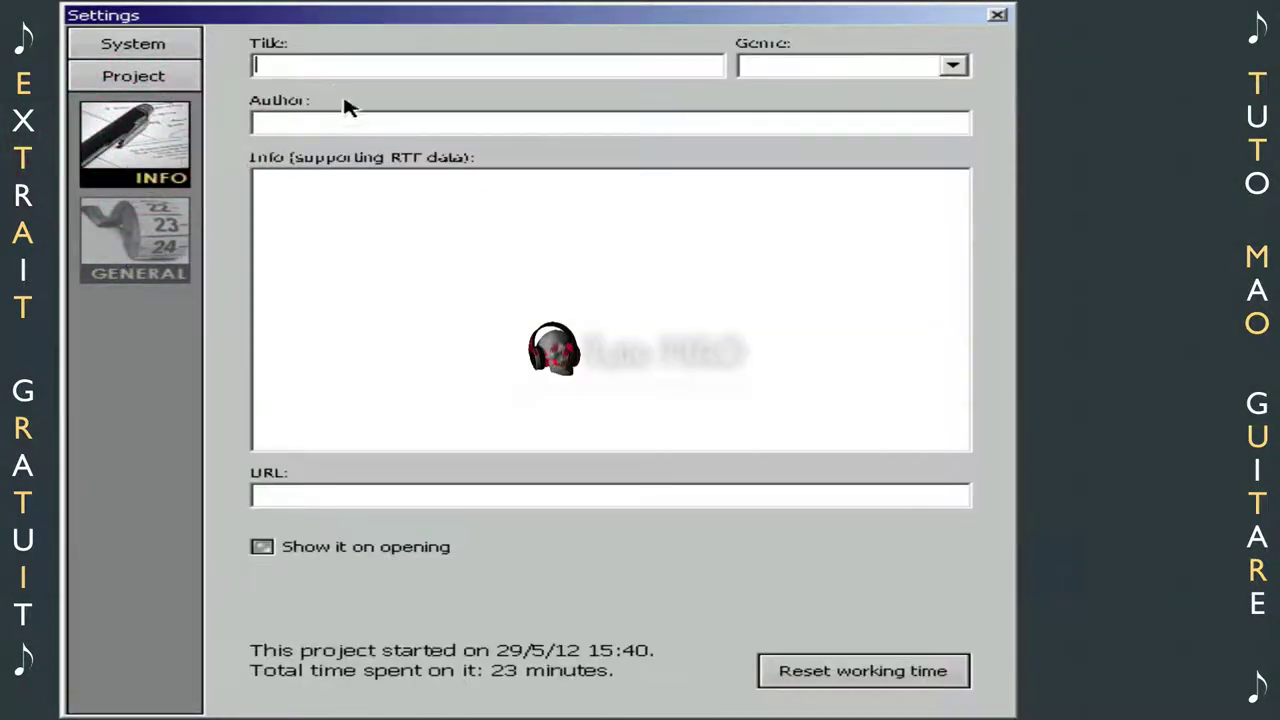
click(324, 66)
text(Tu)
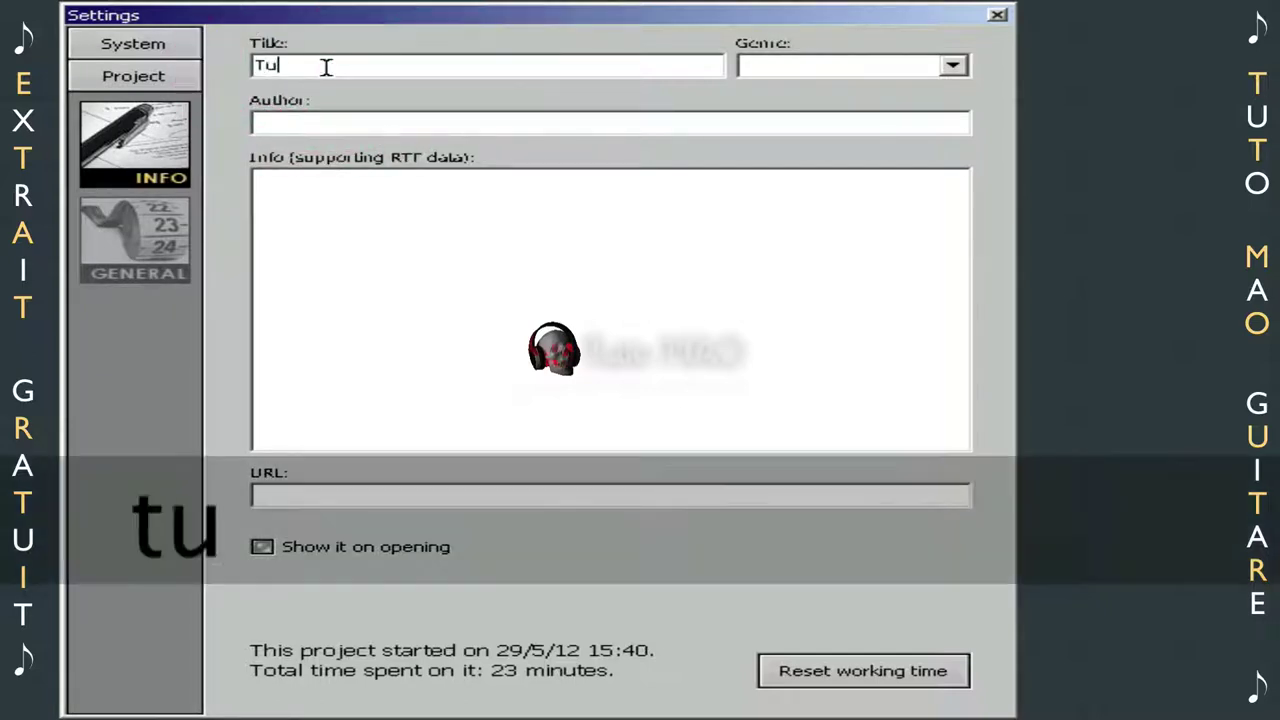
text(to FL)
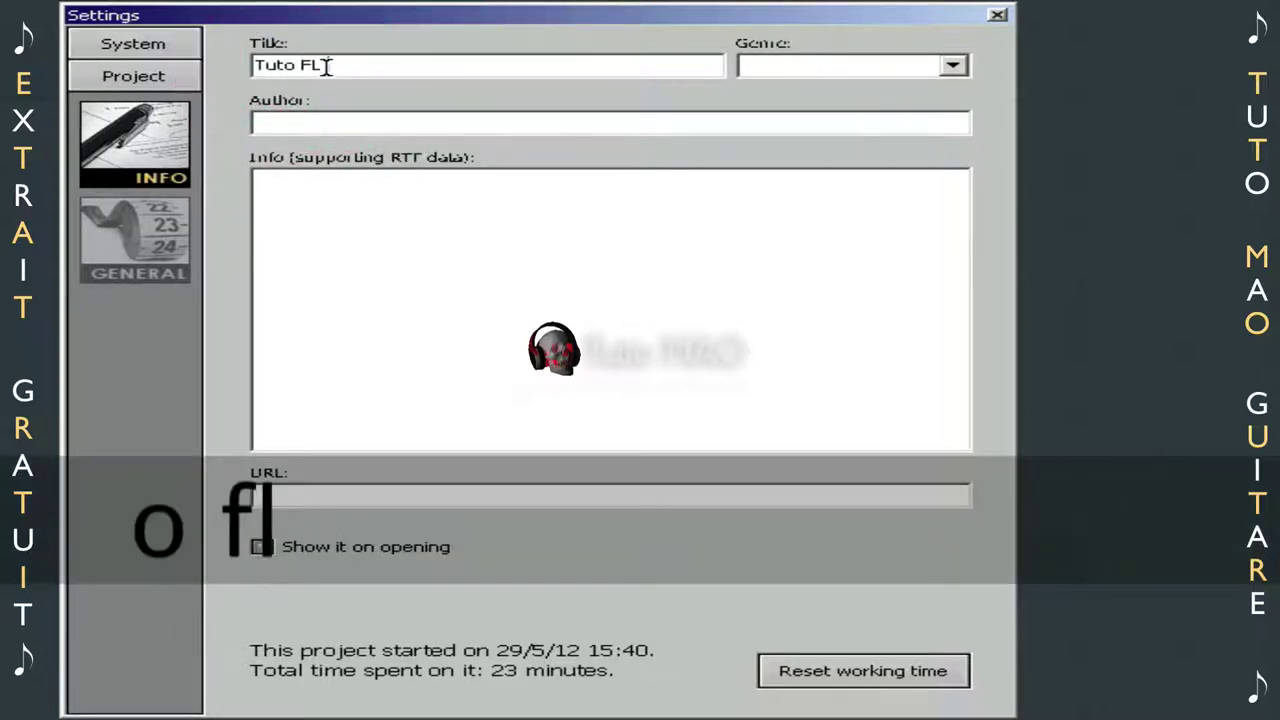
text( Studio 0)
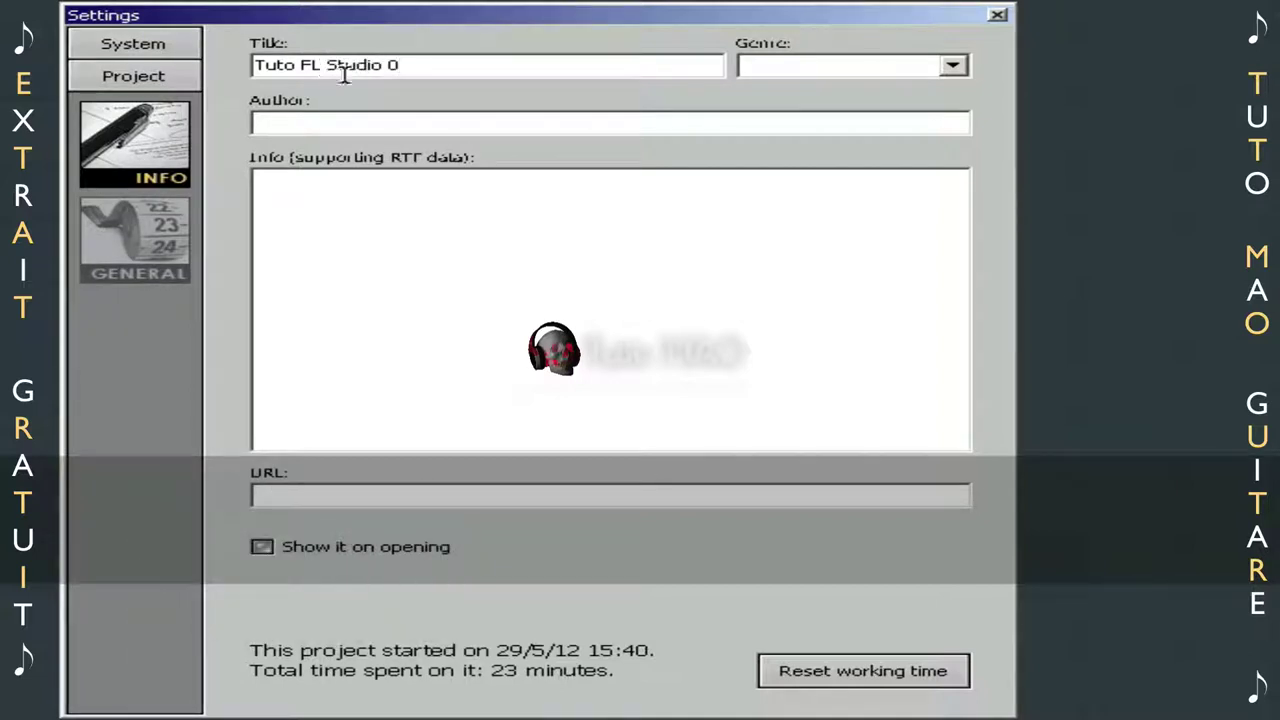
Set the project's genre to Electronic.
click(952, 66)
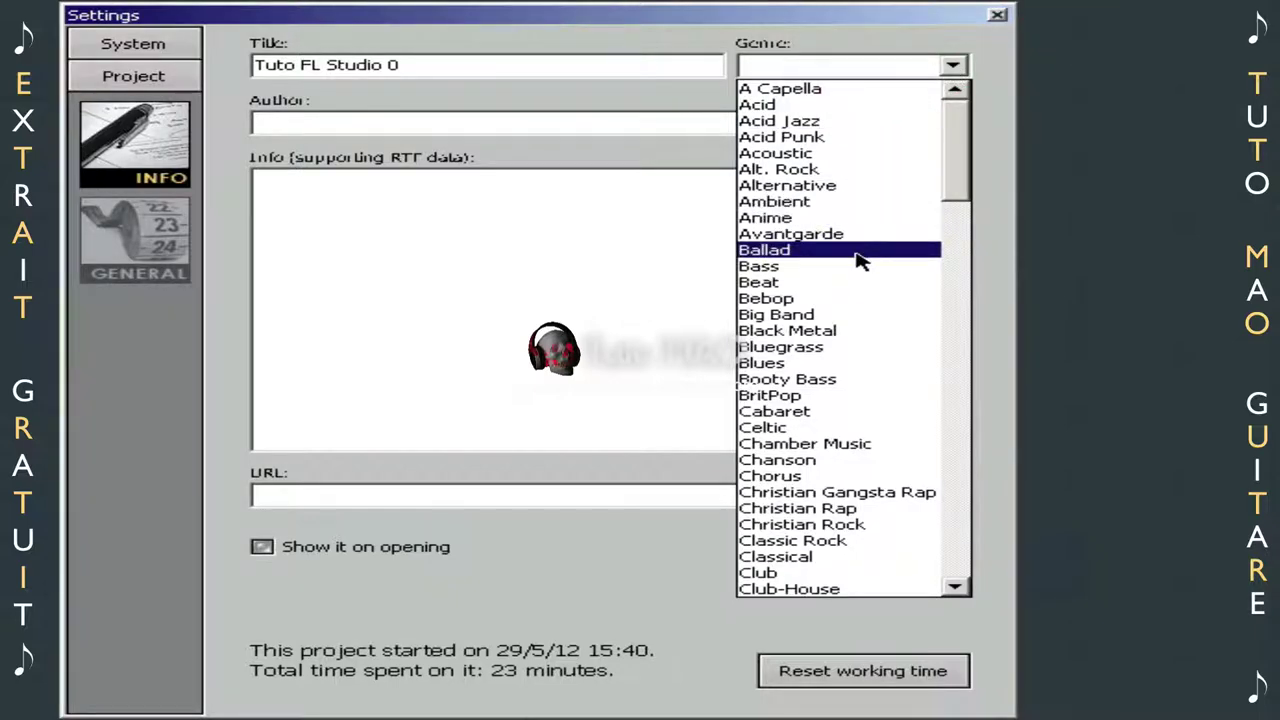
scroll(857, 257, down, 10)
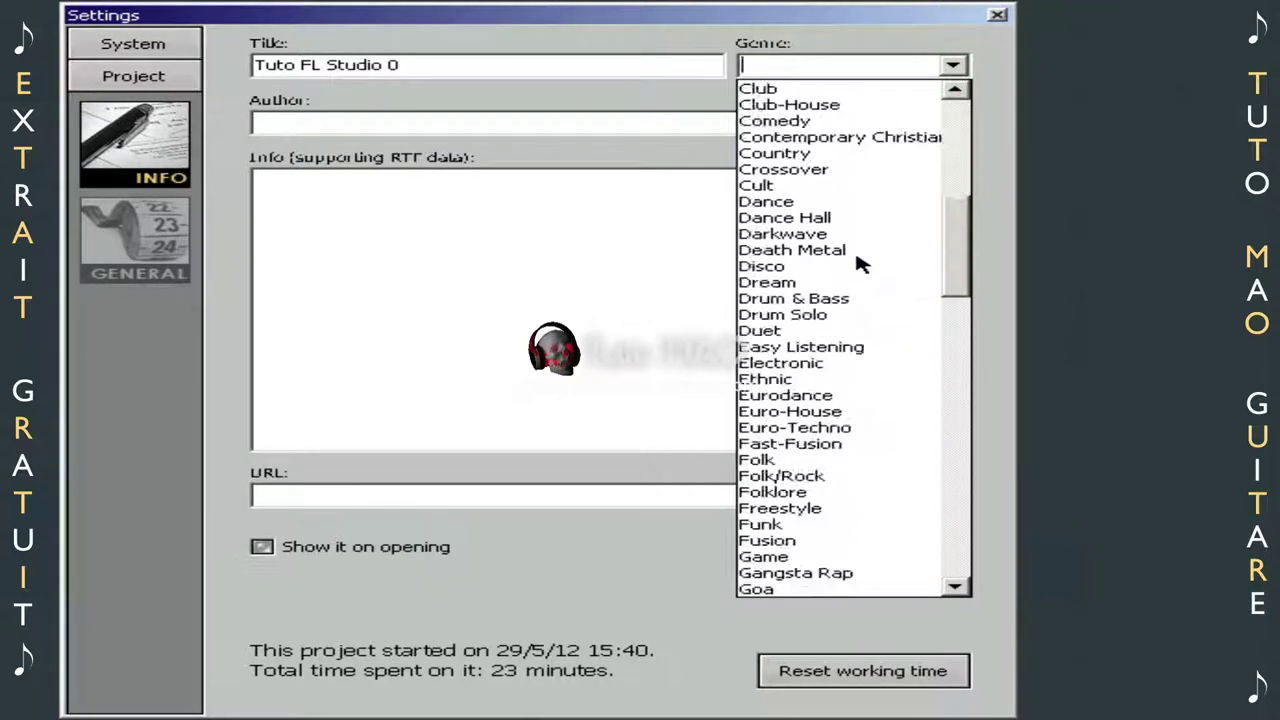
click(829, 364)
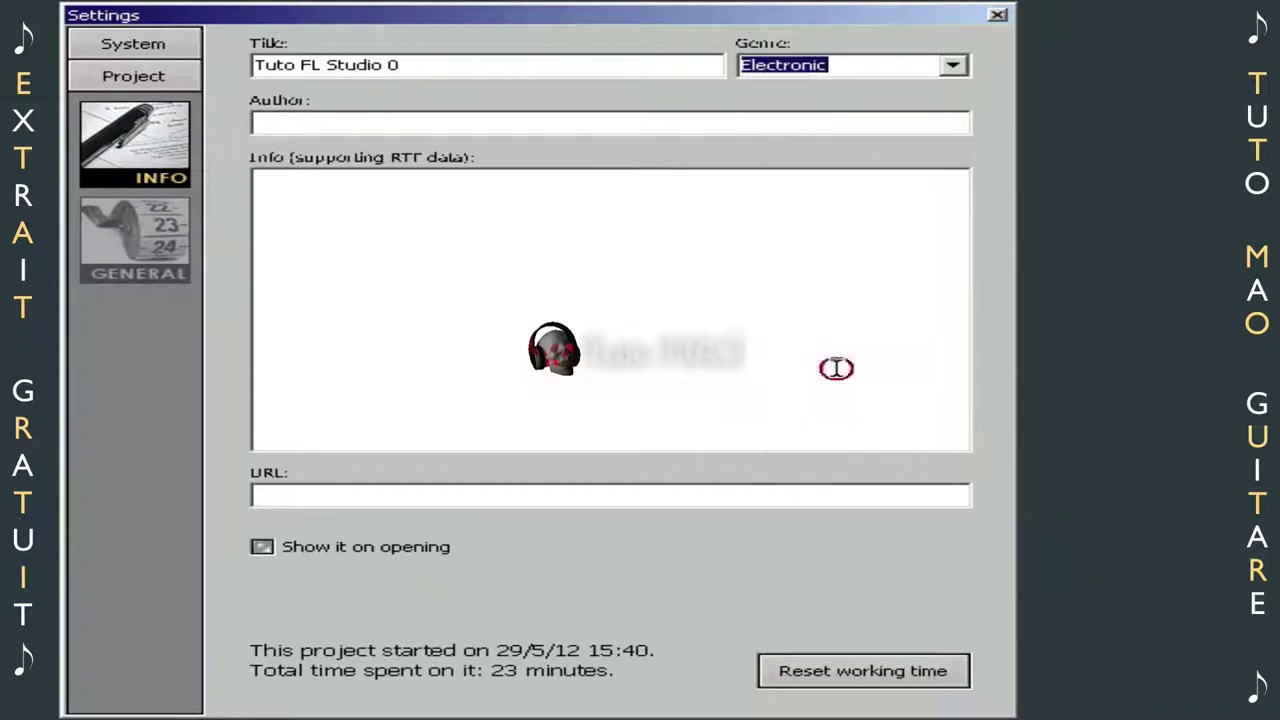
Enter "Partie 1" as the project's info text and toggle the Show it on opening option.
click(489, 305)
text(Partie 1)
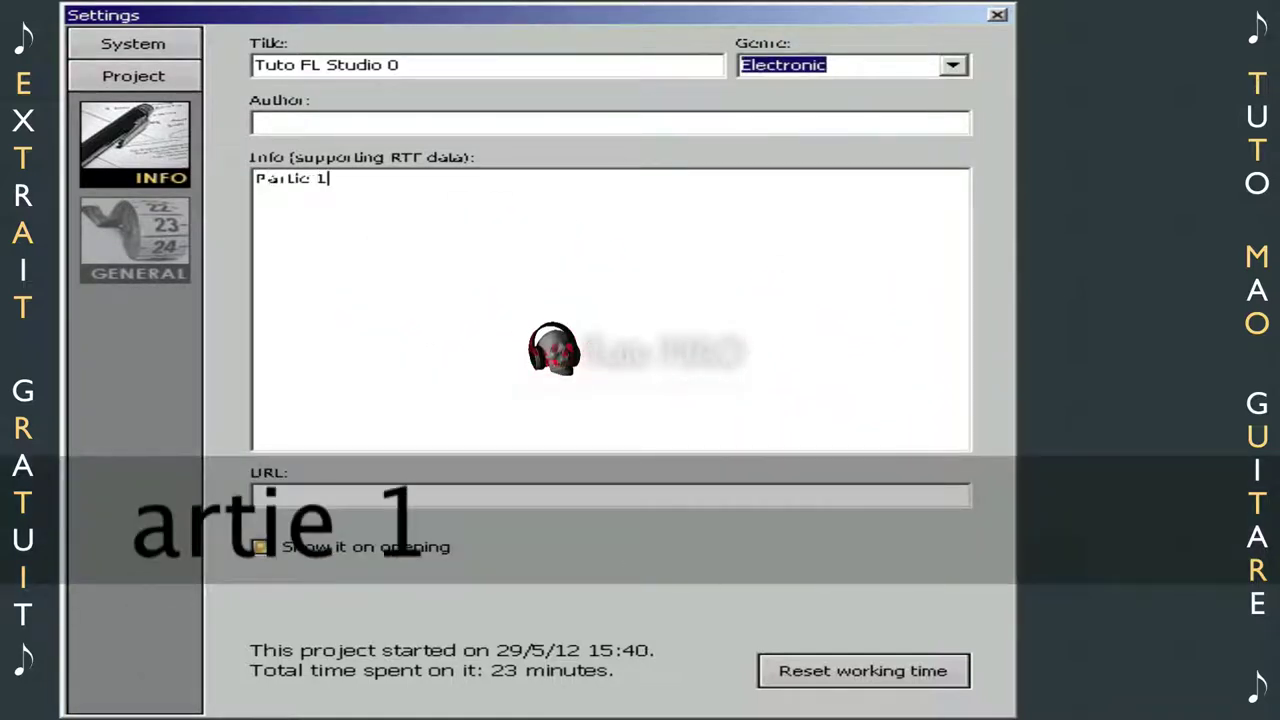
click(300, 497)
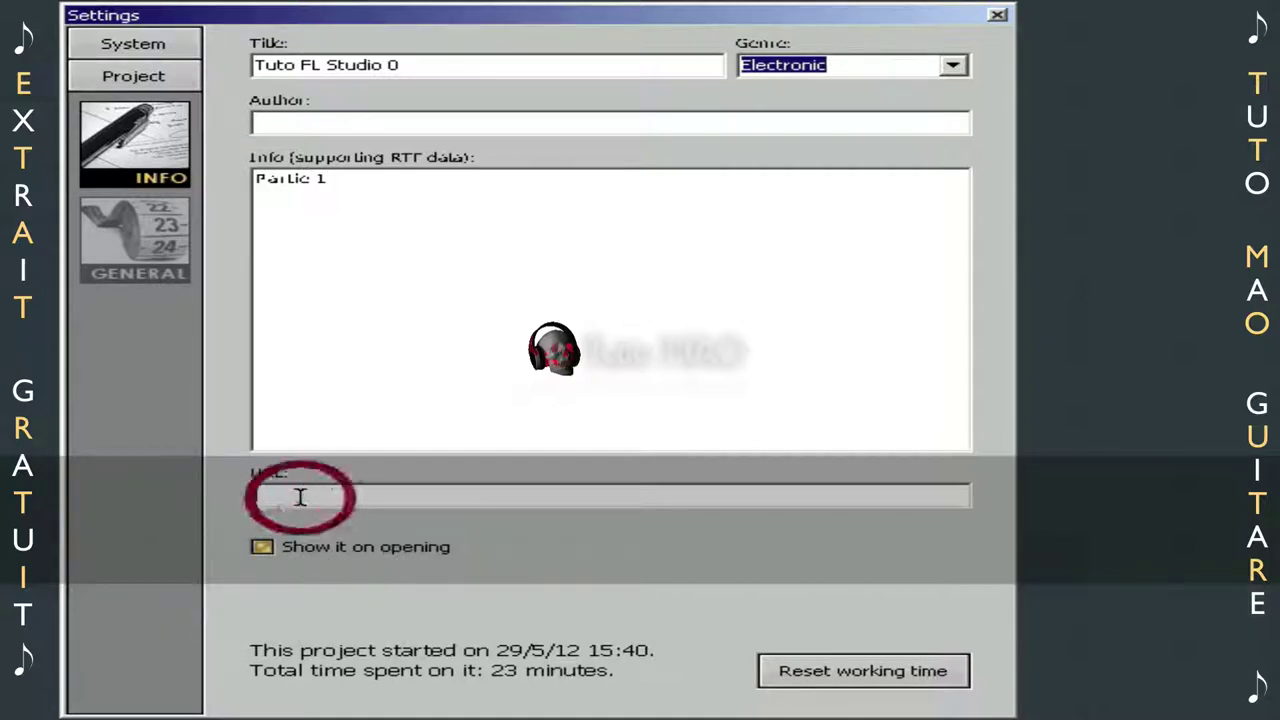
click(262, 548)
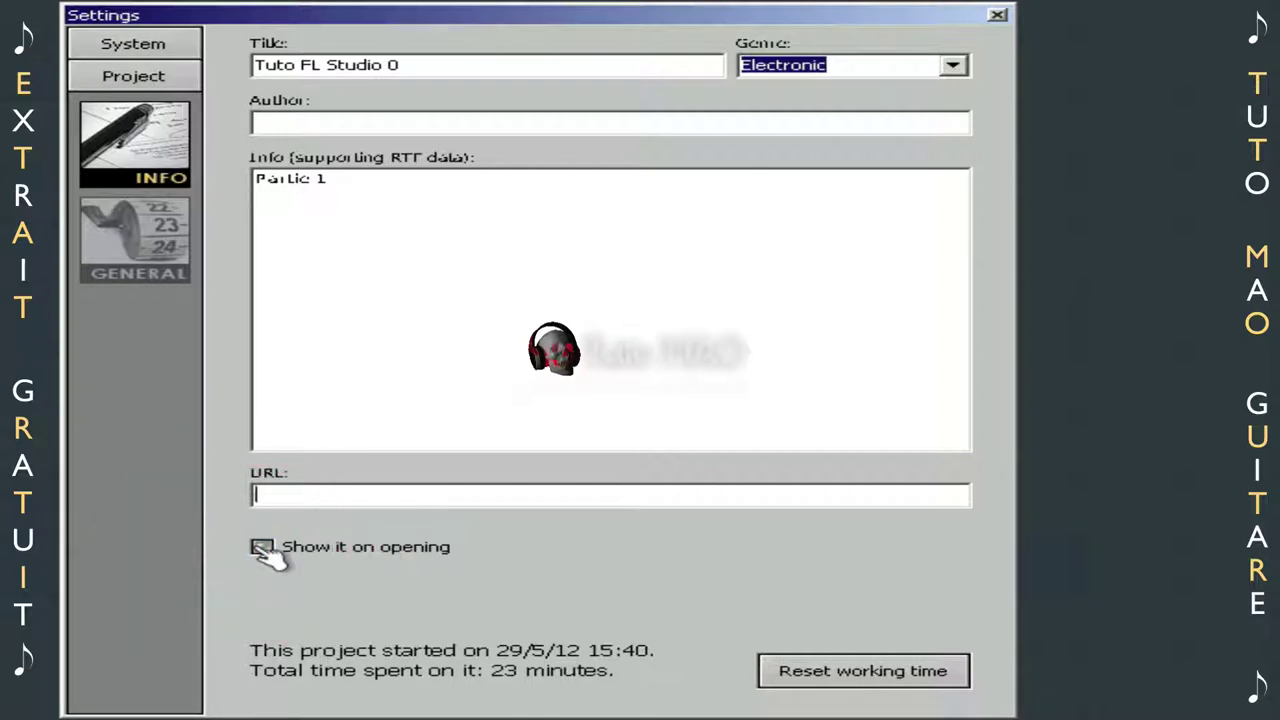
click(262, 548)
In the project's general settings, review the timebase (PPQ) choices and select 96.
click(130, 250)
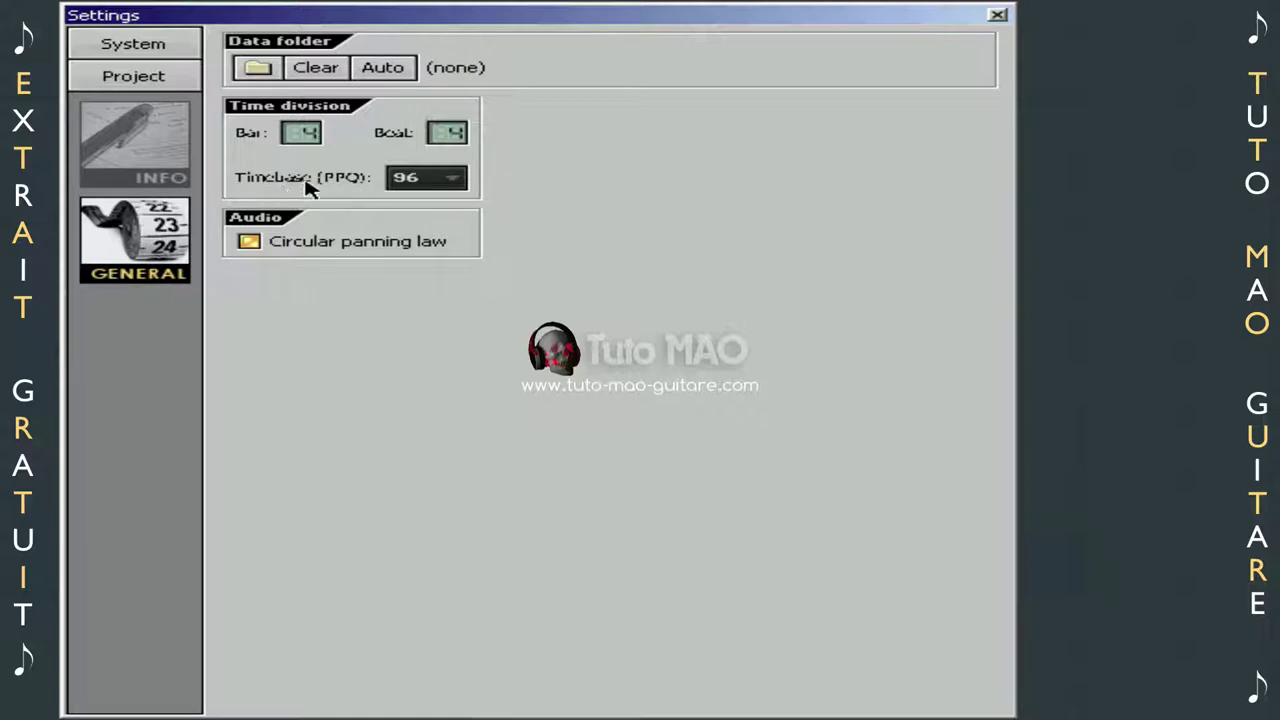
click(445, 180)
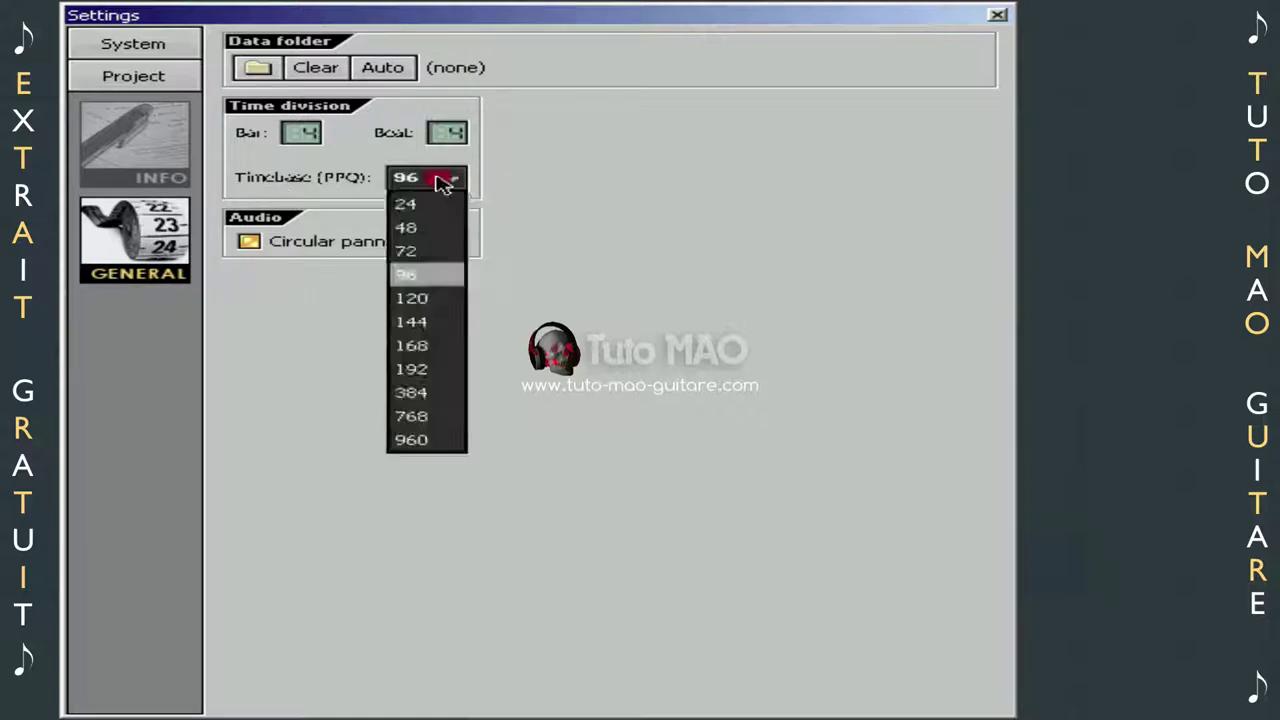
click(447, 274)
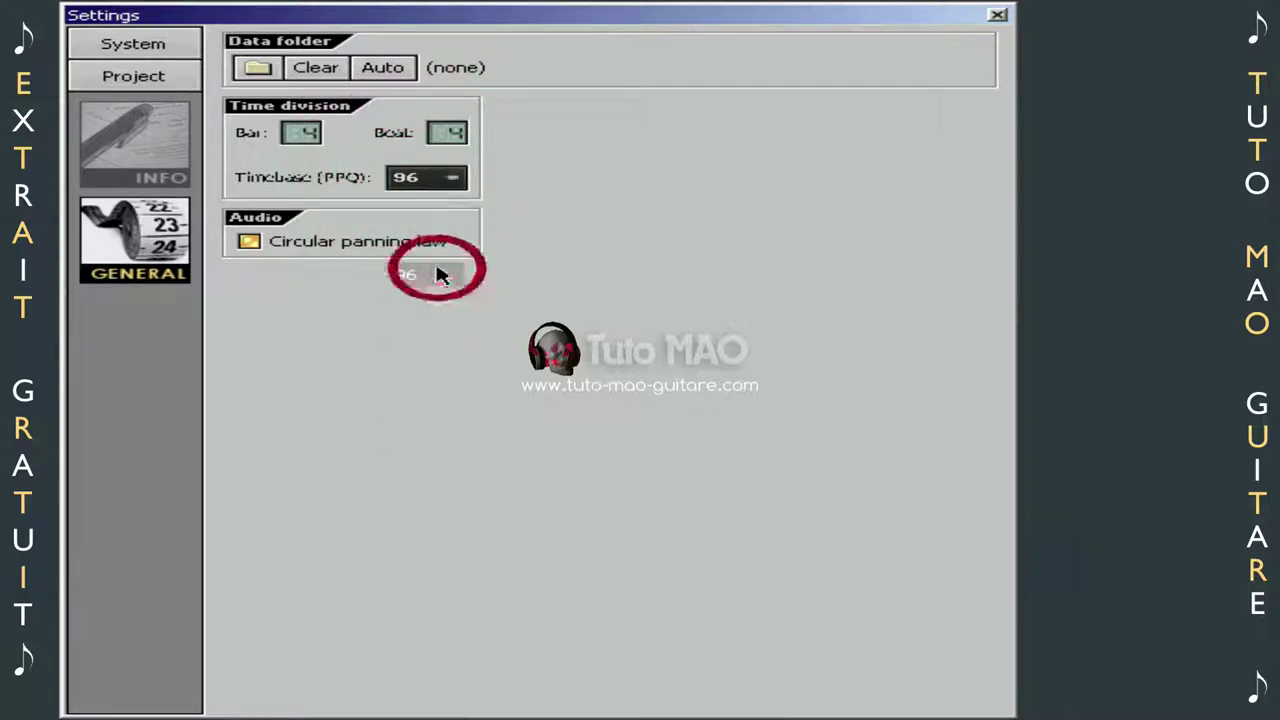
click(458, 182)
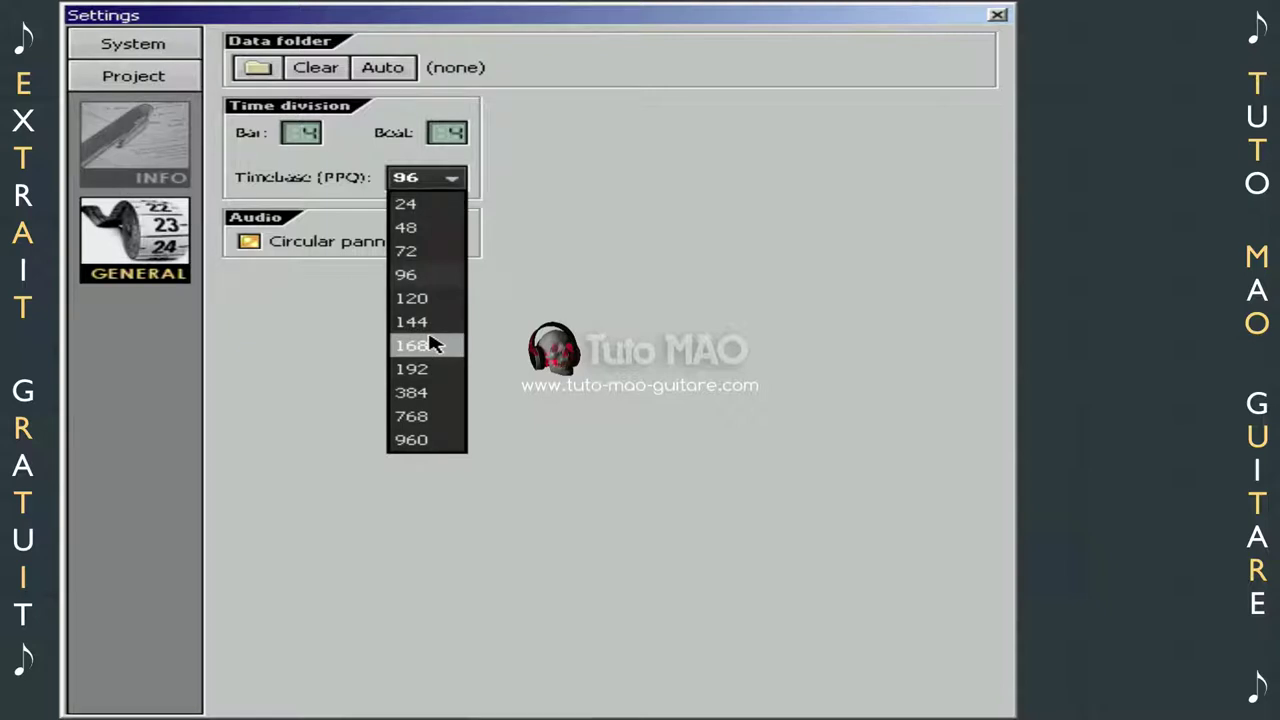
click(440, 280)
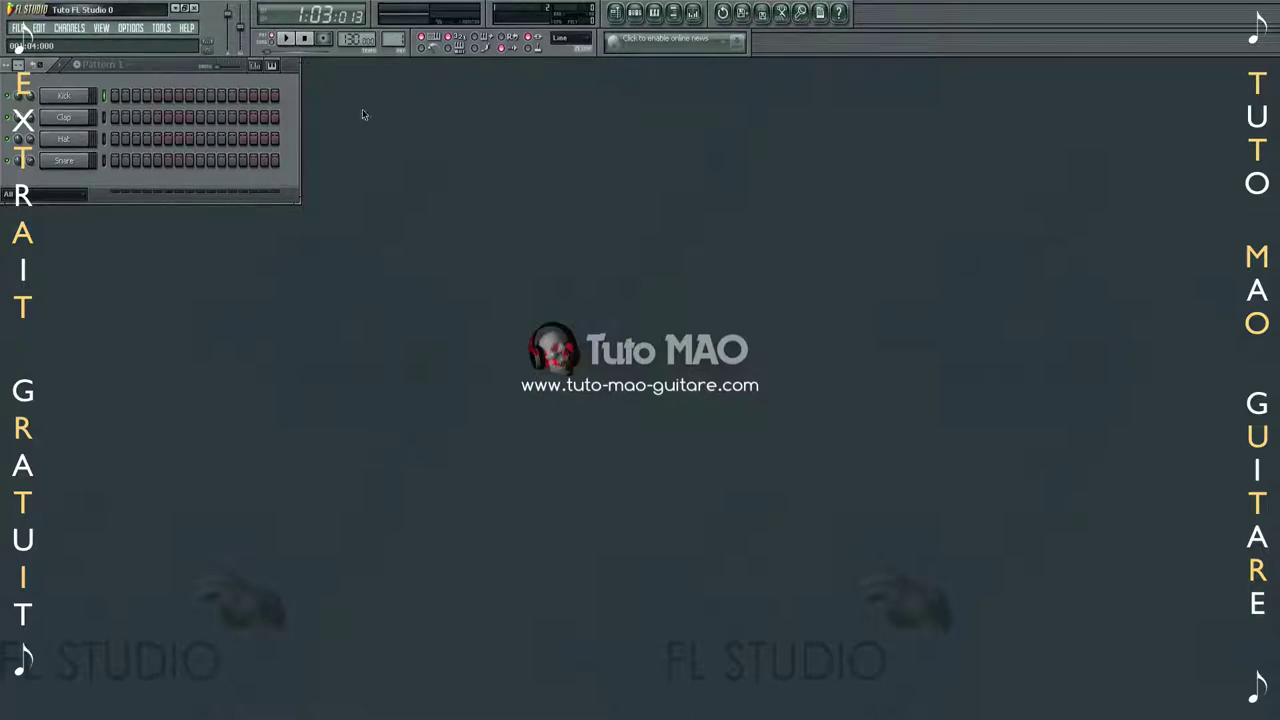
Collapse and expand the step sequencer's channel list, and switch its repeat step option on and off.
click(172, 64)
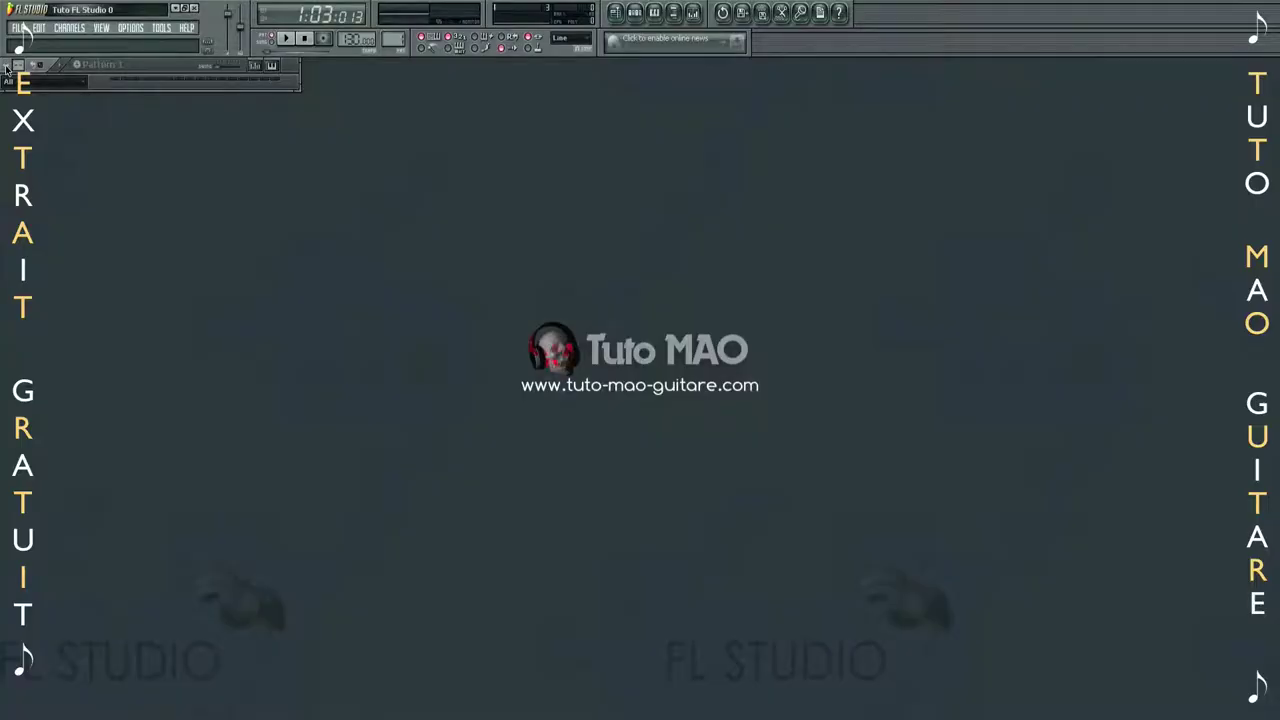
click(6, 67)
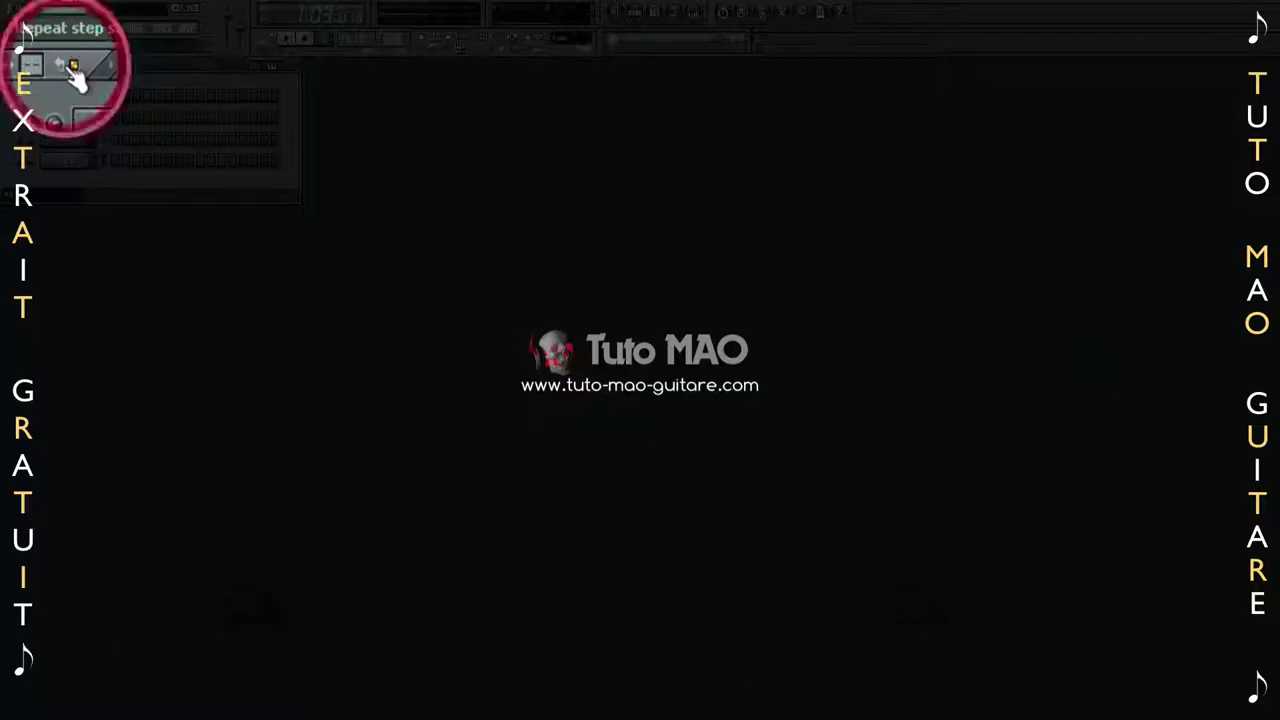
click(40, 66)
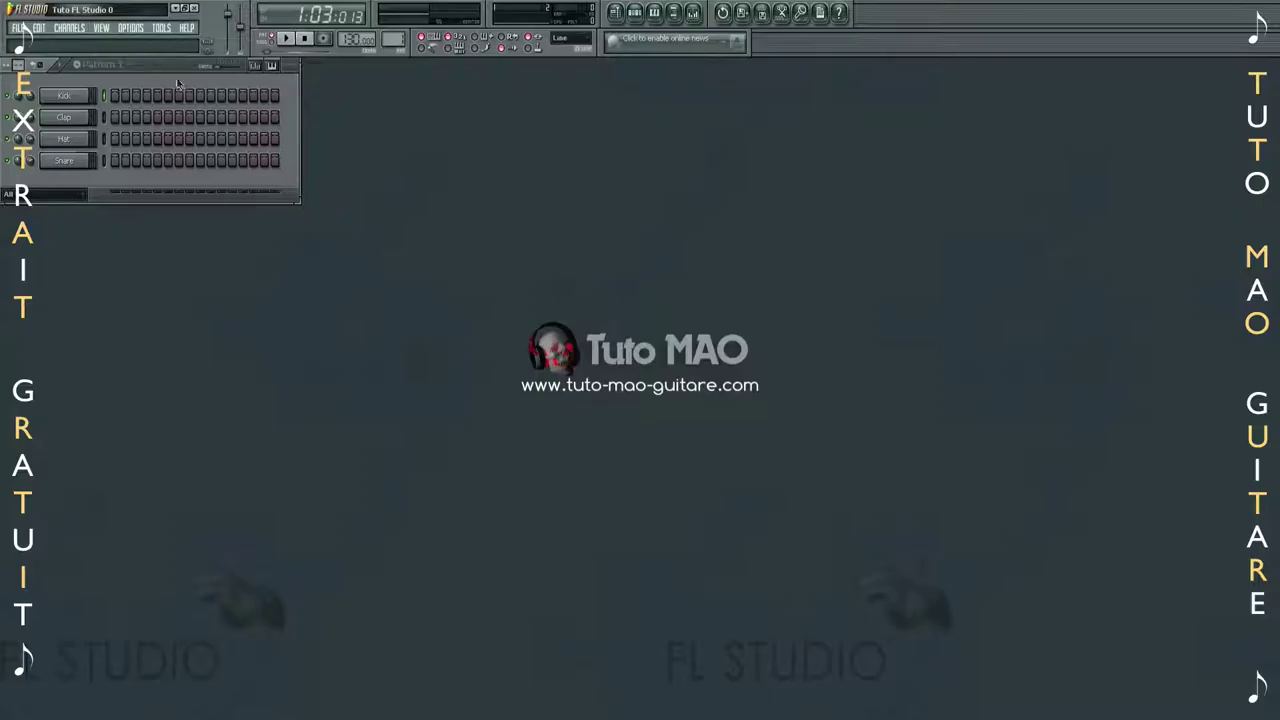
Show the Kick channel's graph editor and keyboard editor, and close them to return to the step grid.
click(255, 68)
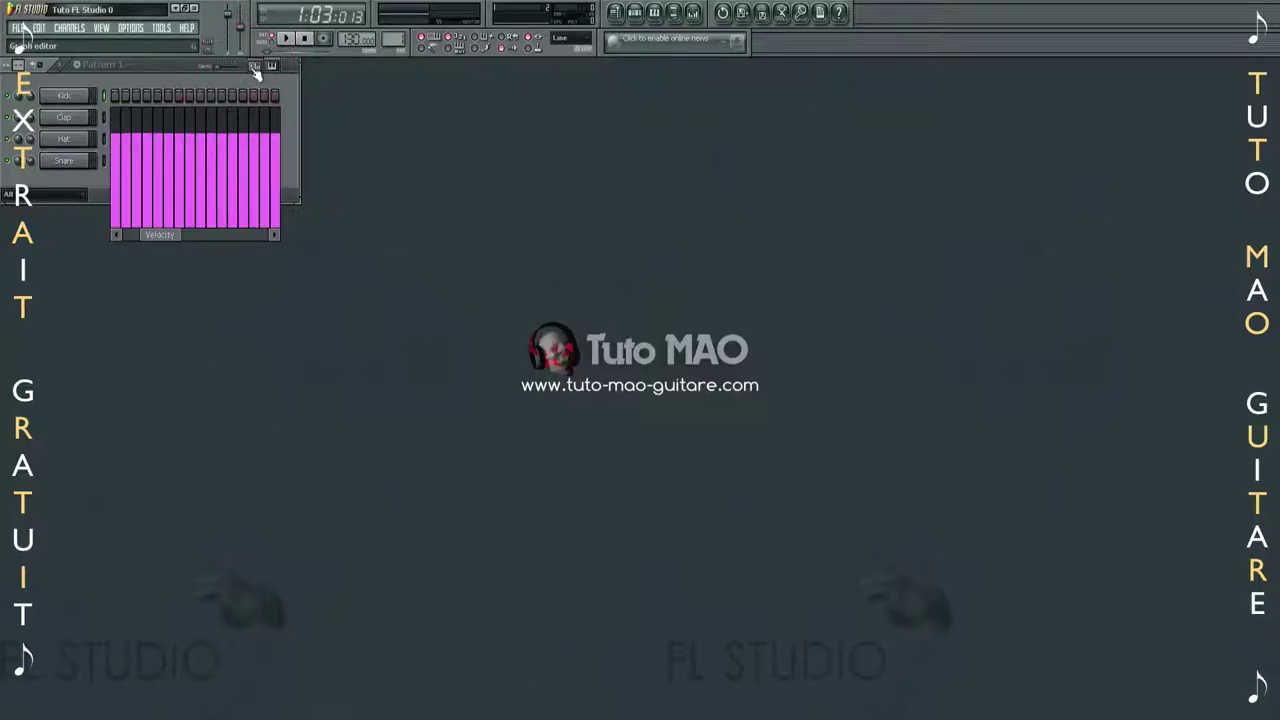
click(271, 67)
click(271, 67)
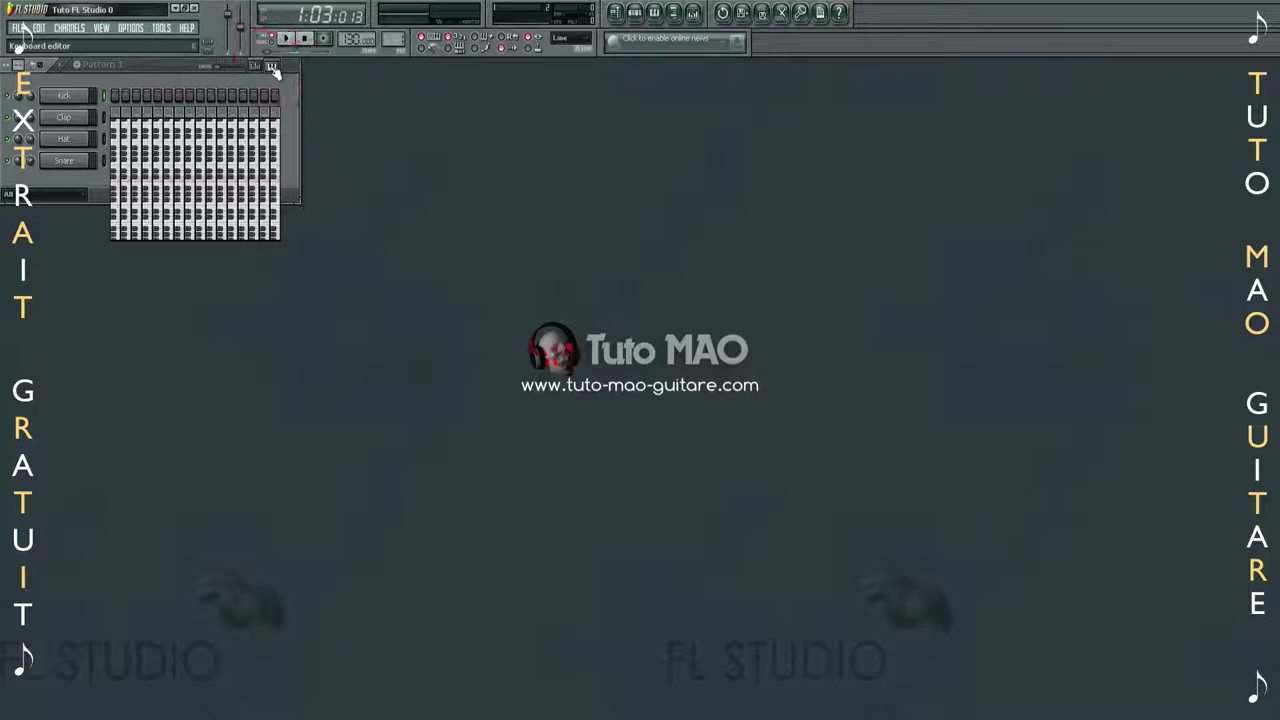
click(271, 67)
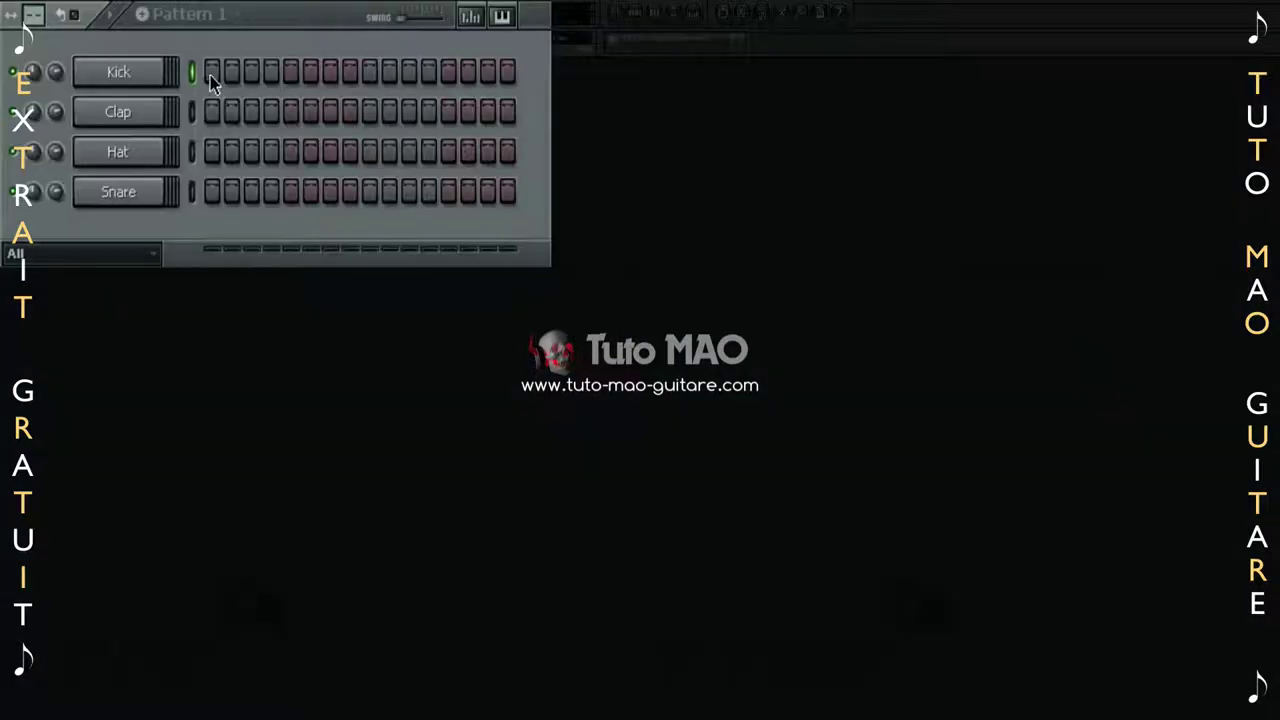
click(113, 96)
click(211, 73)
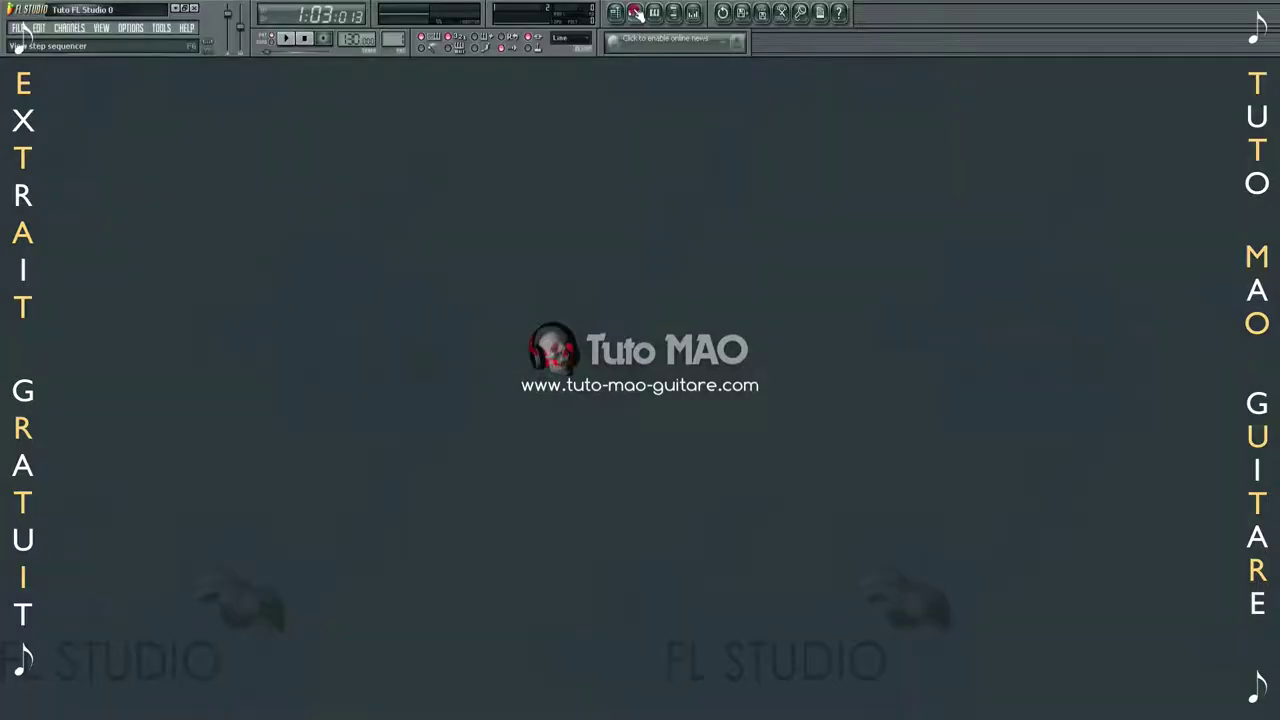
Hide and redisplay the step sequencer, and move its window around the empty workspace.
click(635, 12)
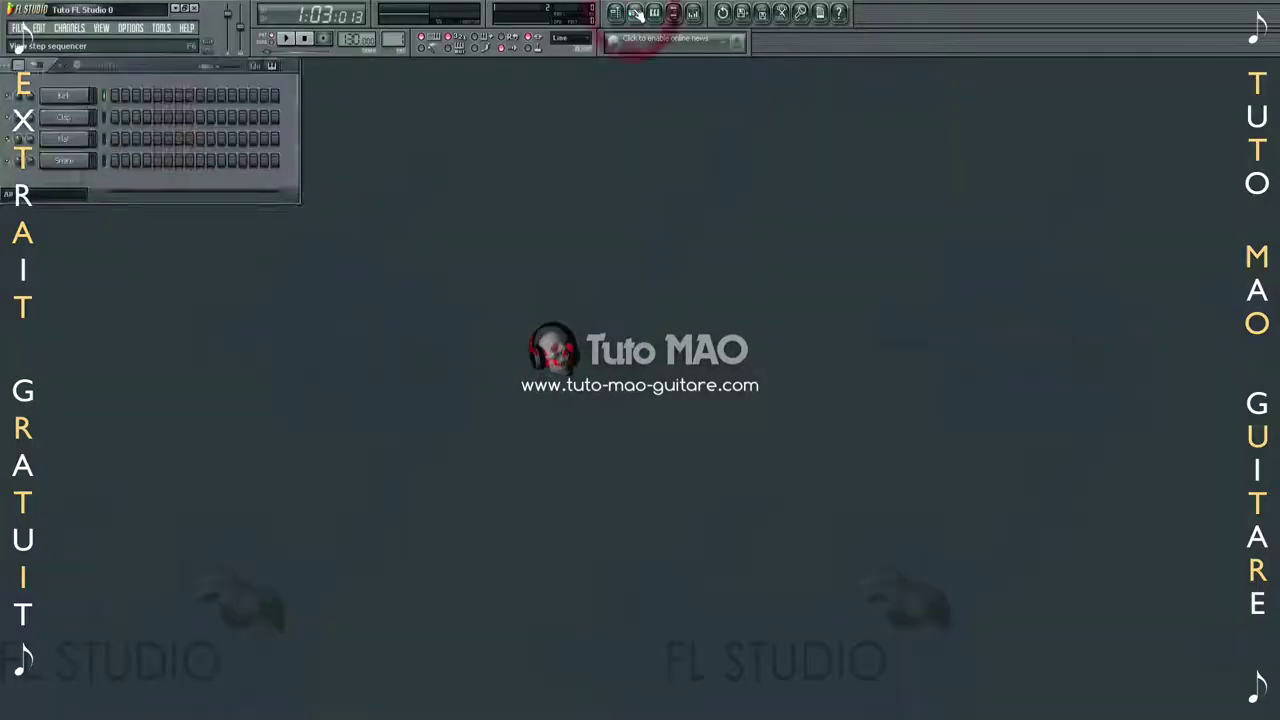
click(635, 12)
click(635, 12)
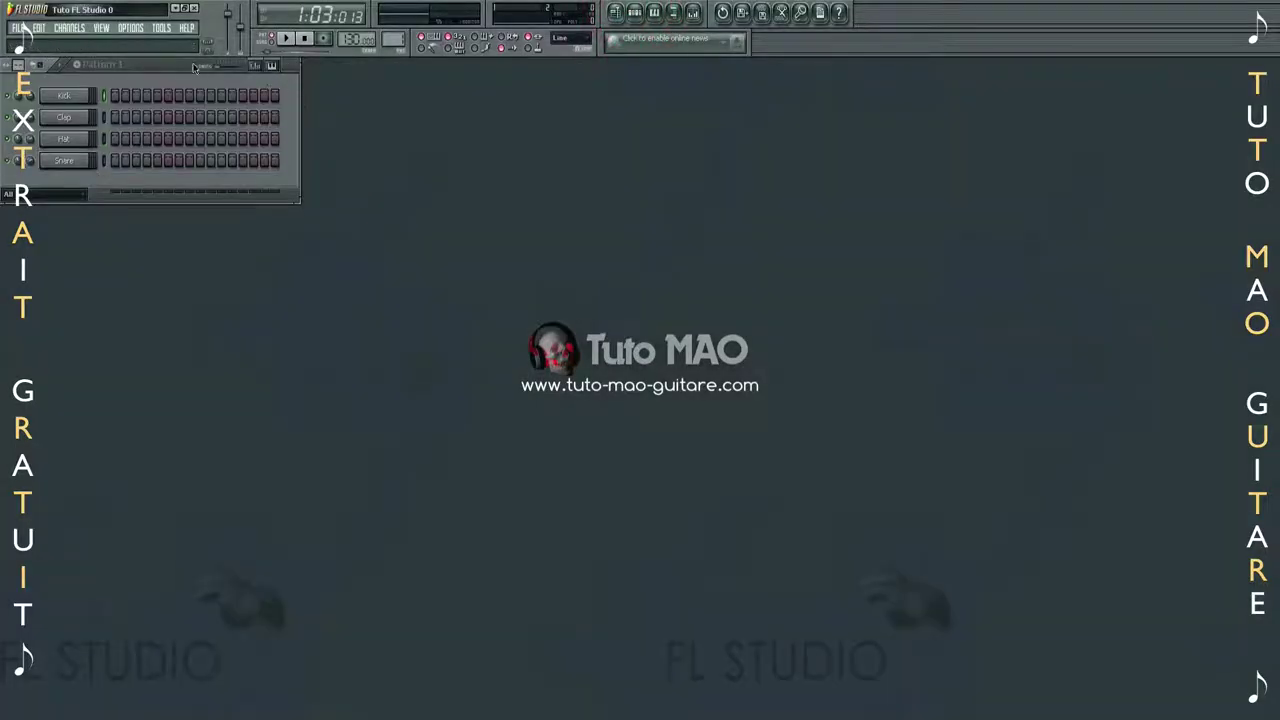
drag(184, 112, 290, 151)
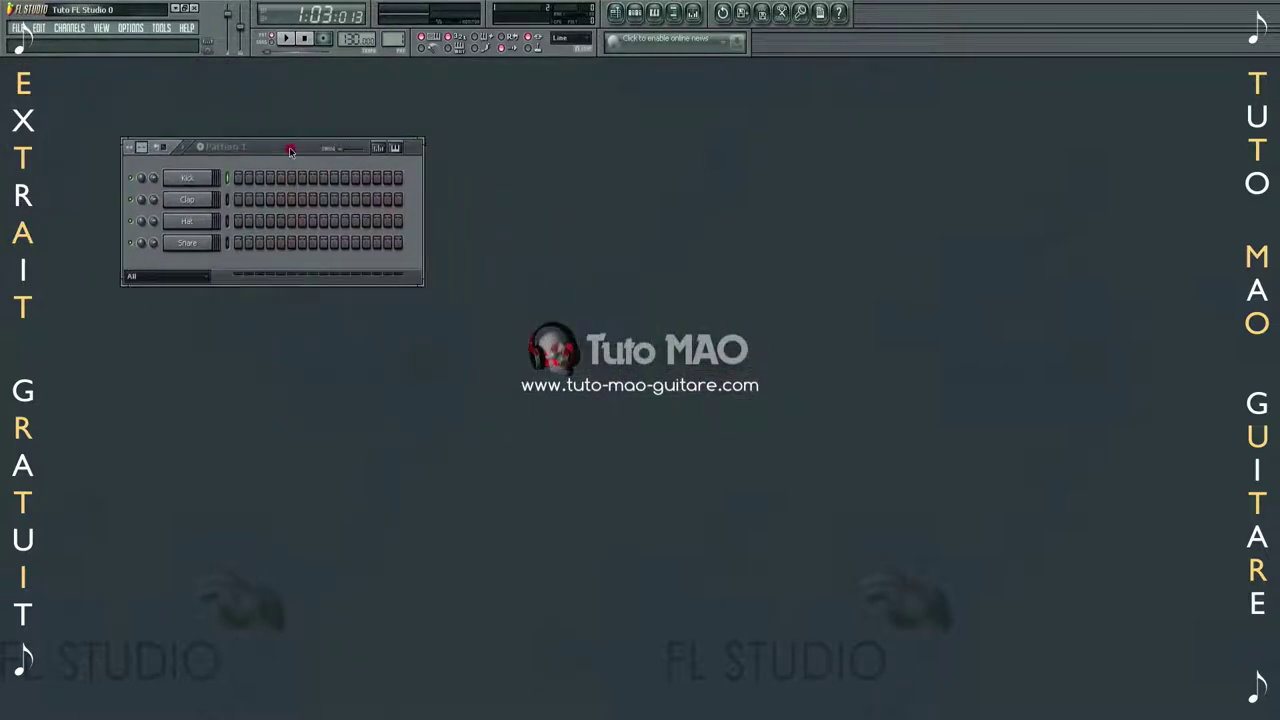
drag(206, 146, 228, 99)
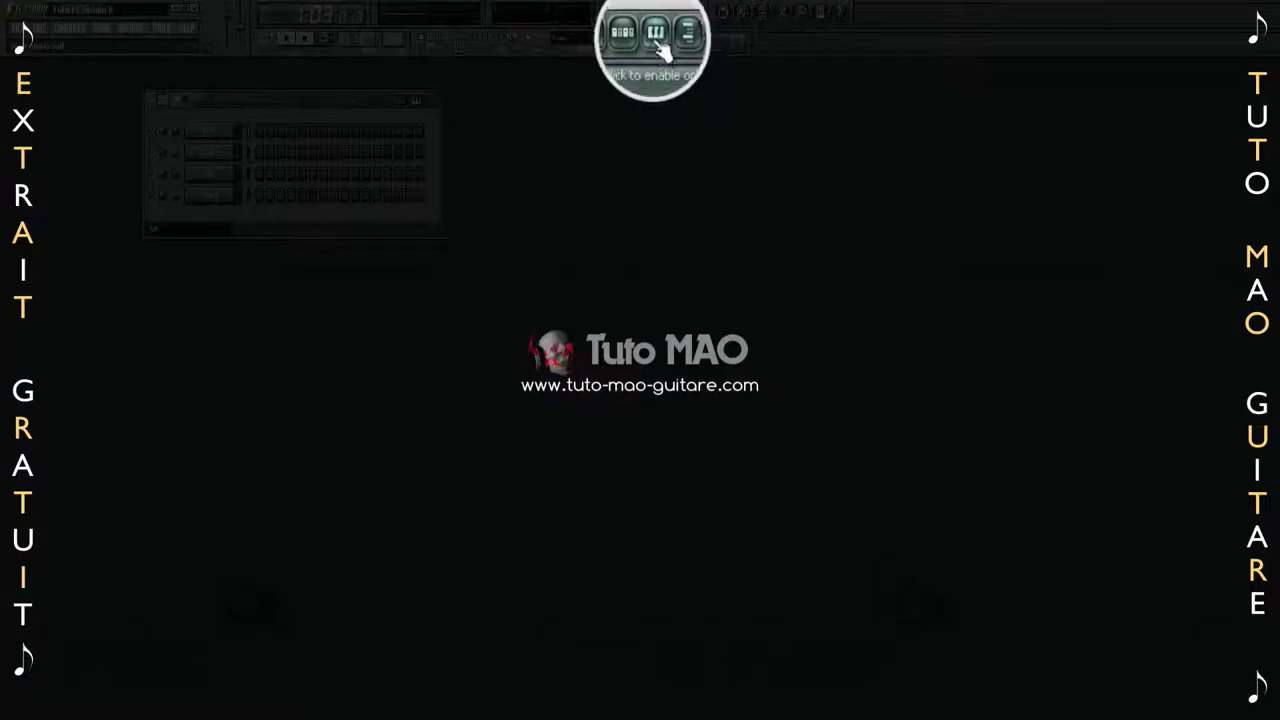
Open the Kick channel's piano roll and arrange its window beside the step sequencer without overlap.
click(655, 13)
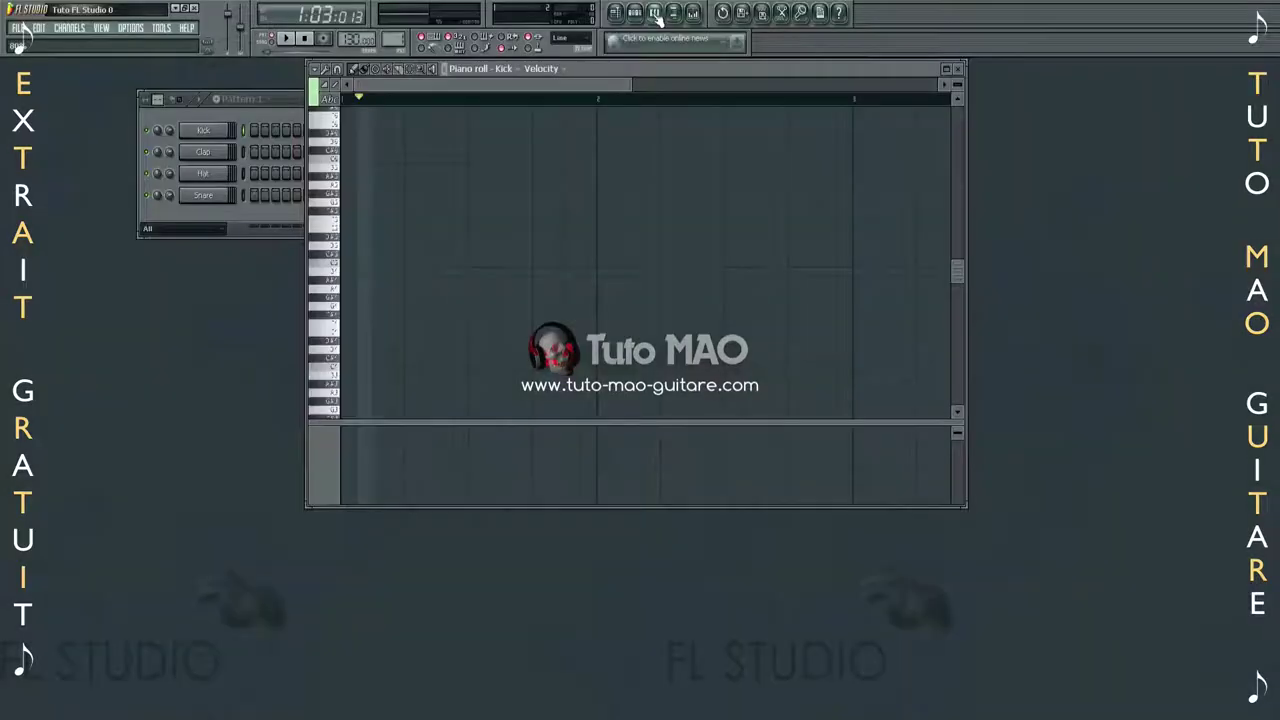
drag(293, 98, 190, 90)
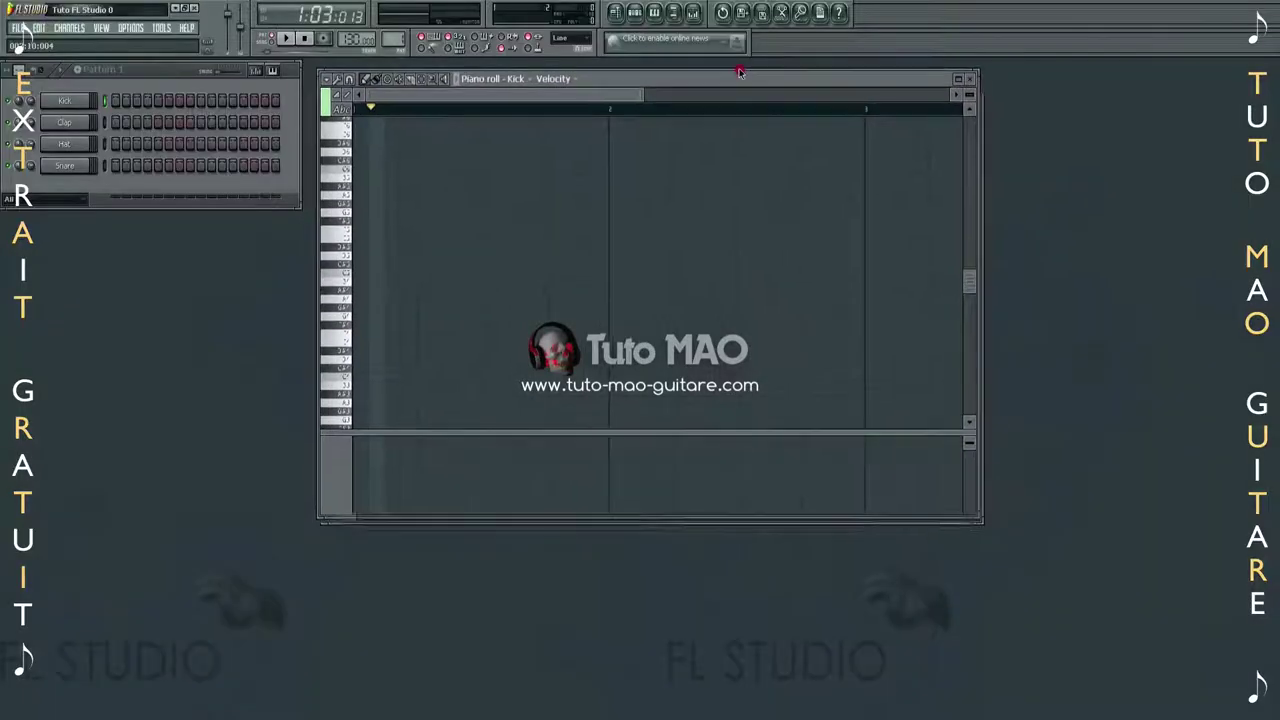
drag(740, 72, 731, 69)
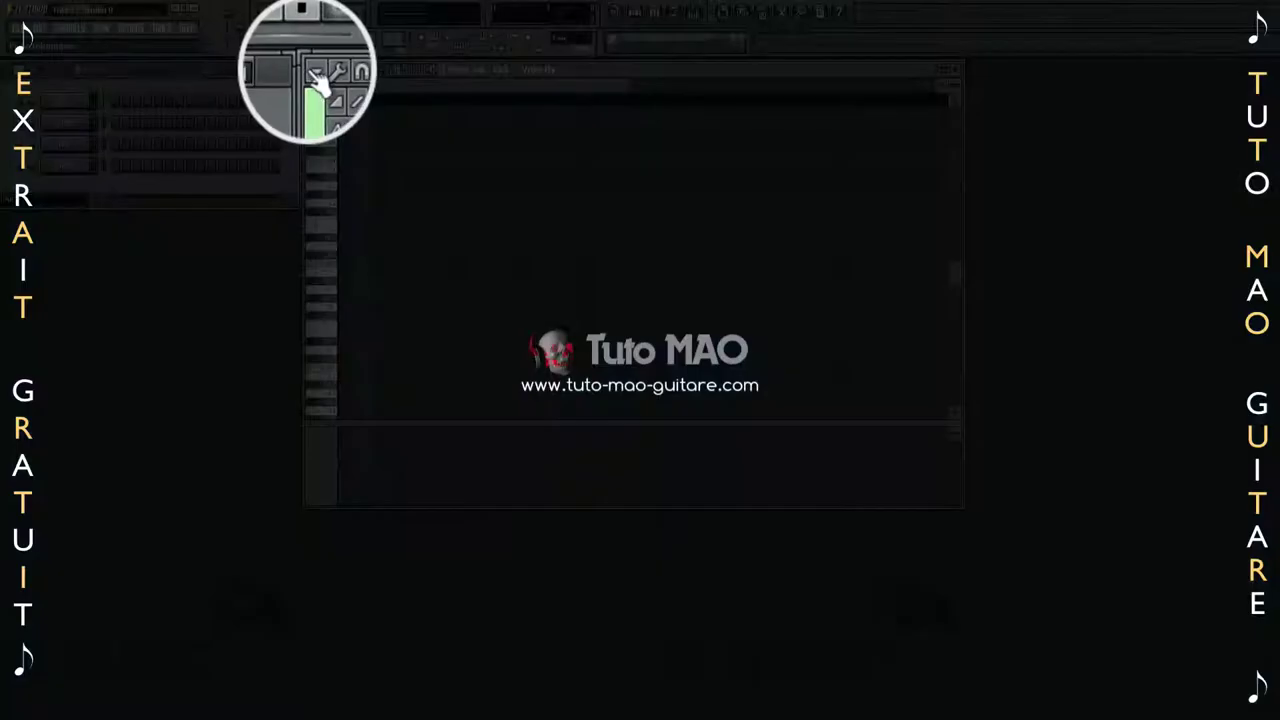
Examine the piano roll's options, including its File commands for opening, saving, importing and exporting scores.
click(310, 70)
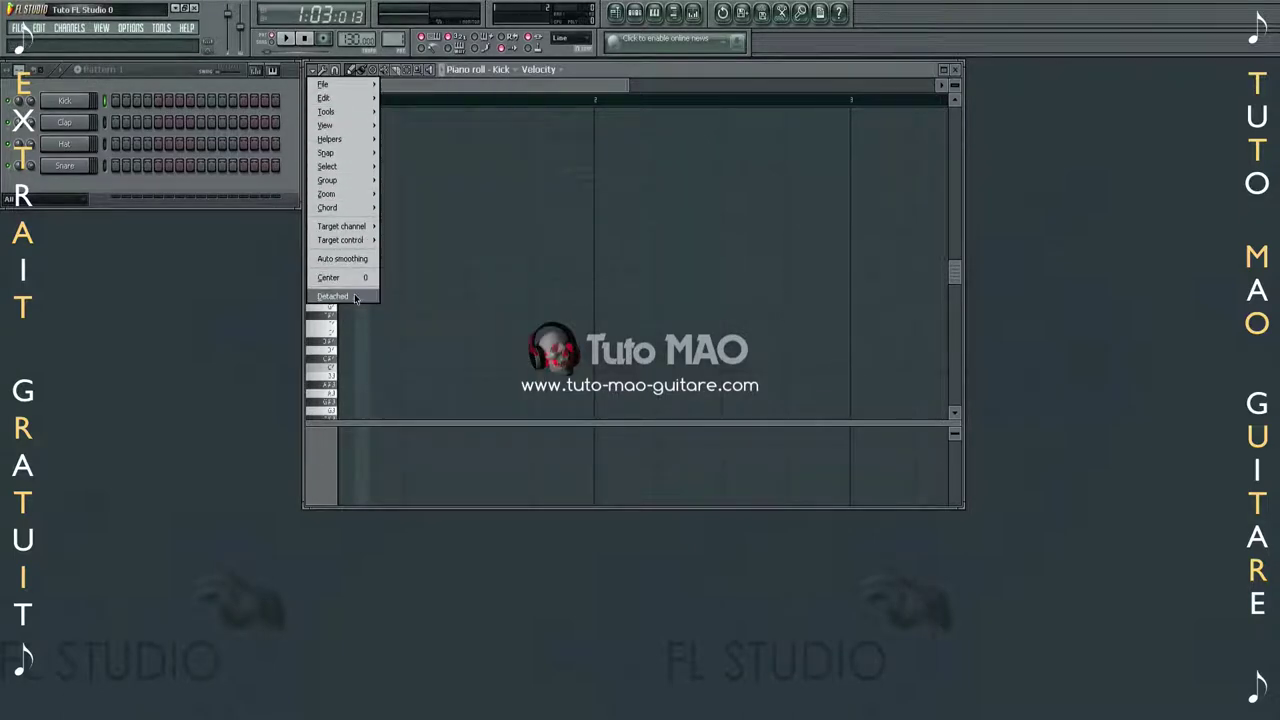
mouse_move(318, 82)
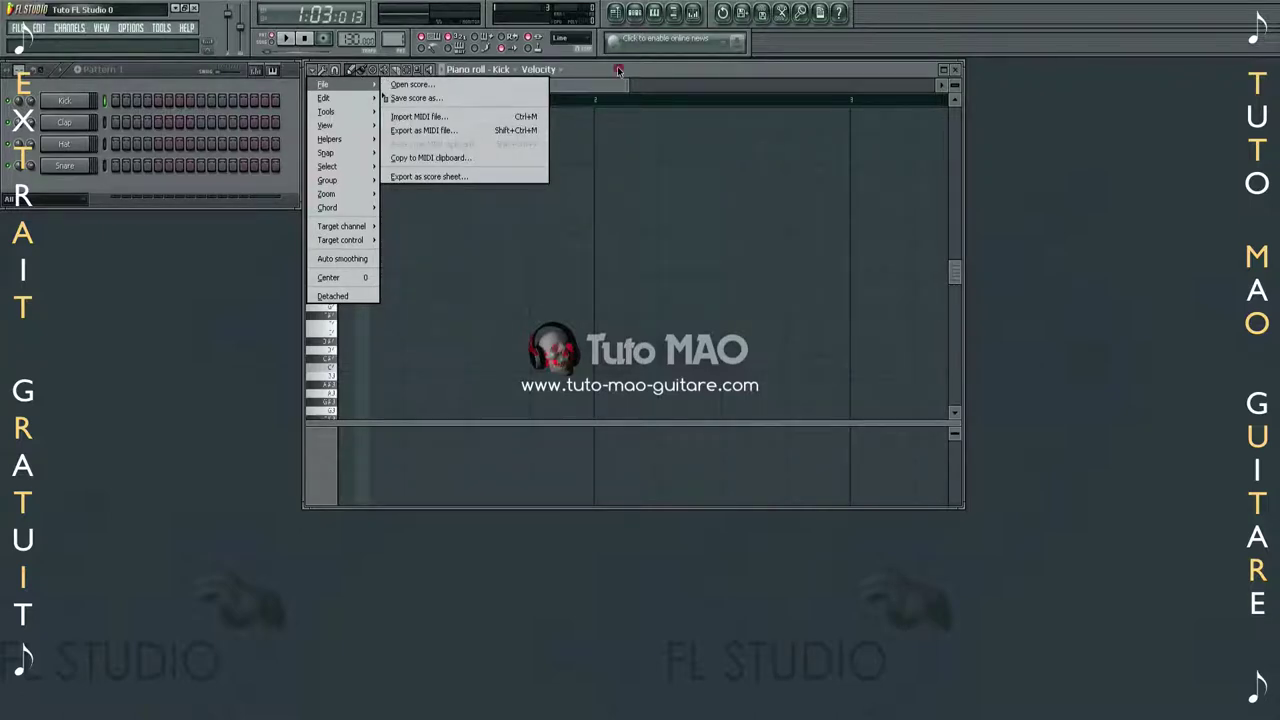
click(699, 212)
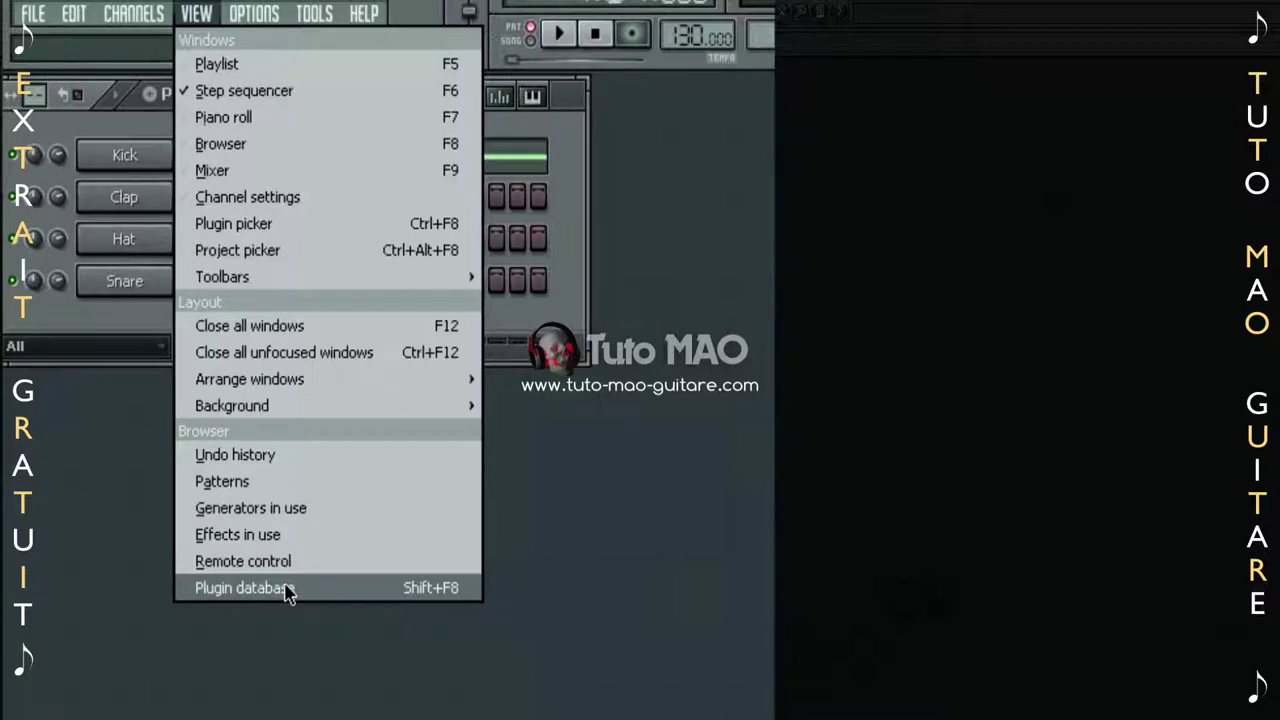
Turn on the metronome and review the system, project, MIDI and switch options.
click(266, 16)
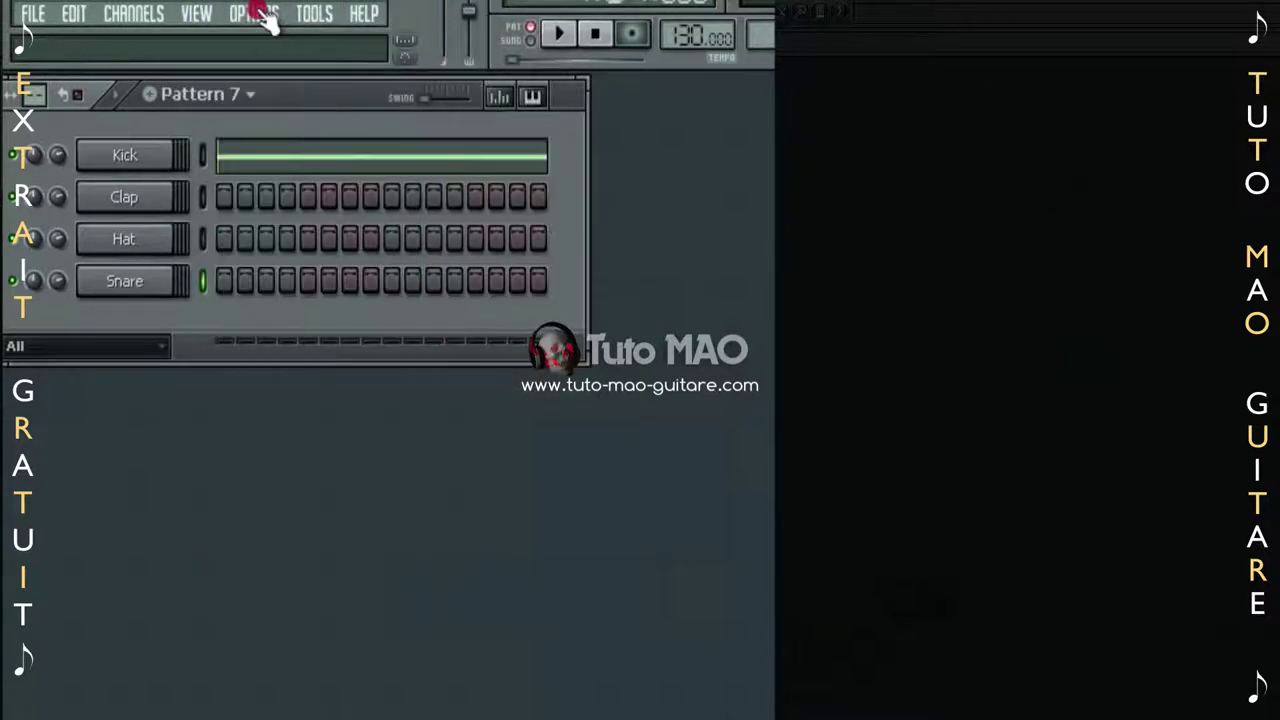
click(262, 16)
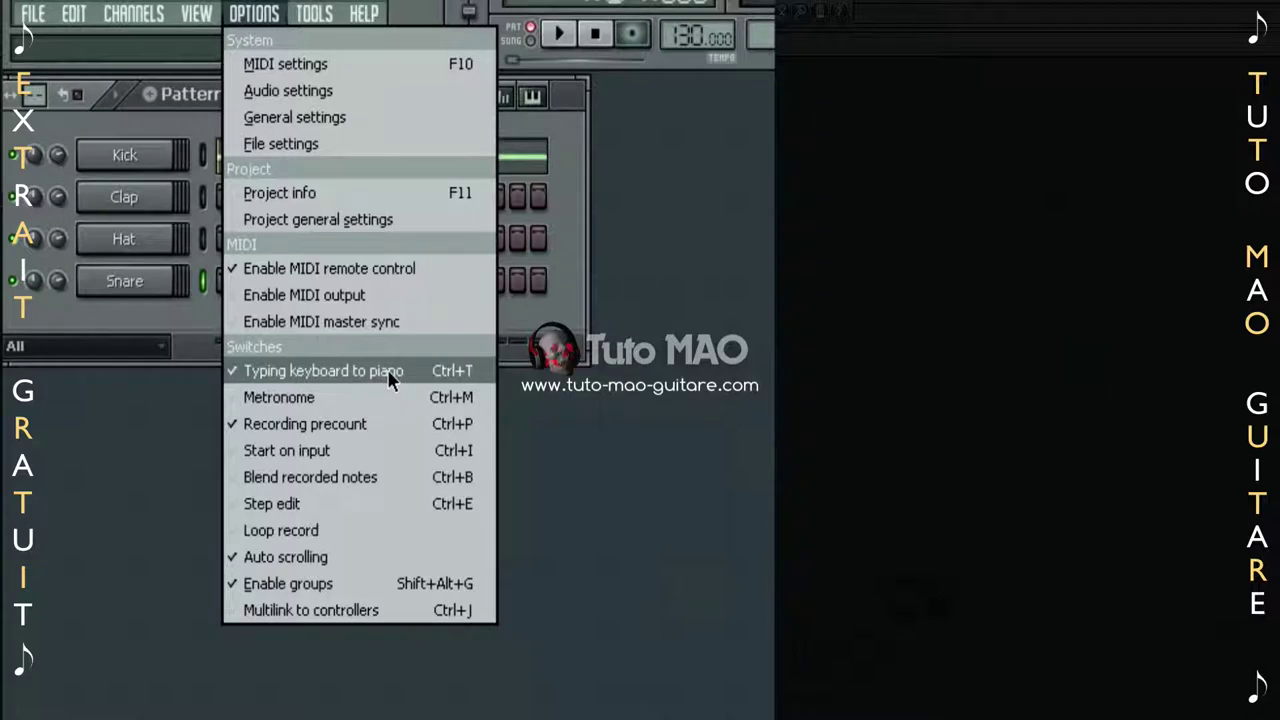
click(343, 400)
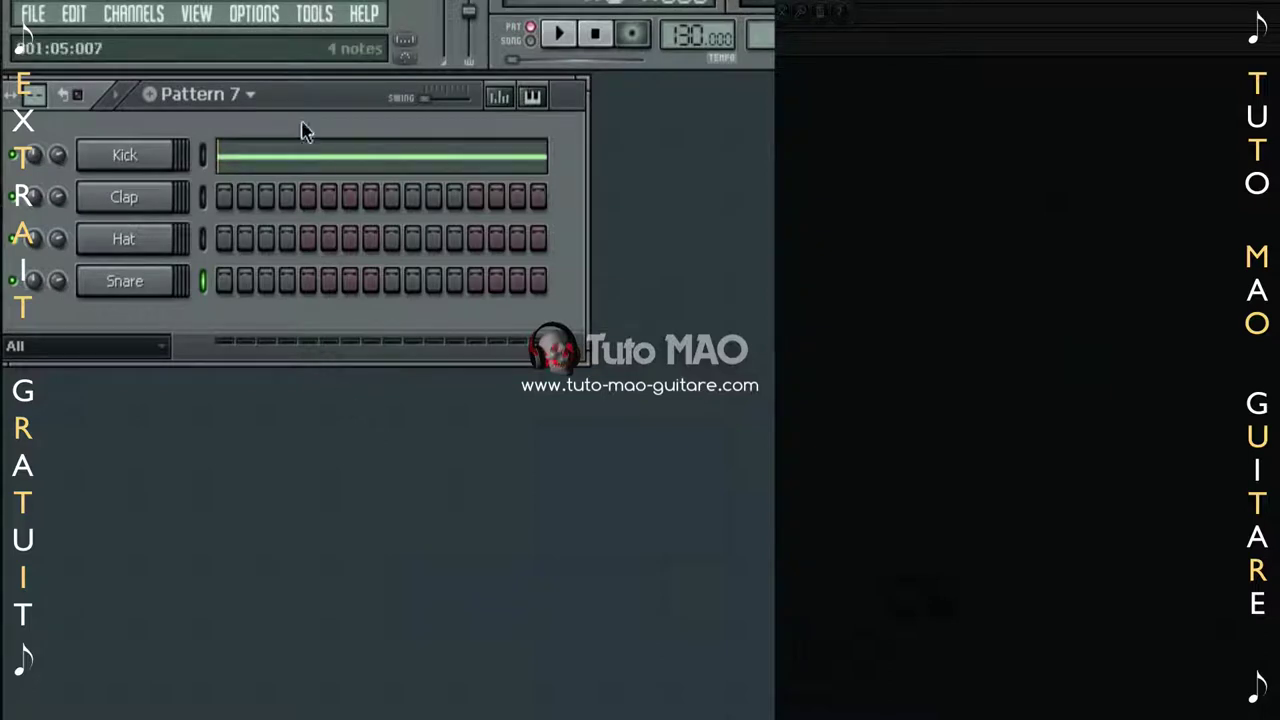
click(258, 16)
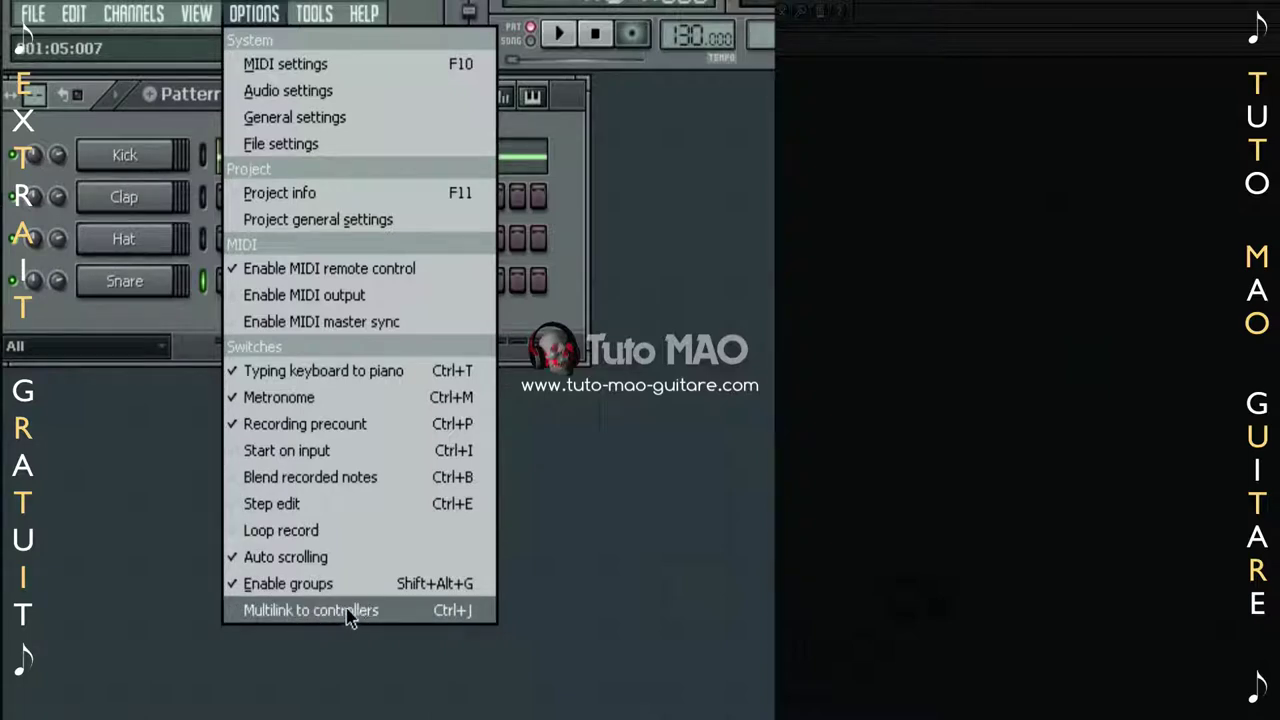
Examine the Tools commands, including one-click audio recording, and open and close the External tools dialog.
click(313, 16)
click(313, 16)
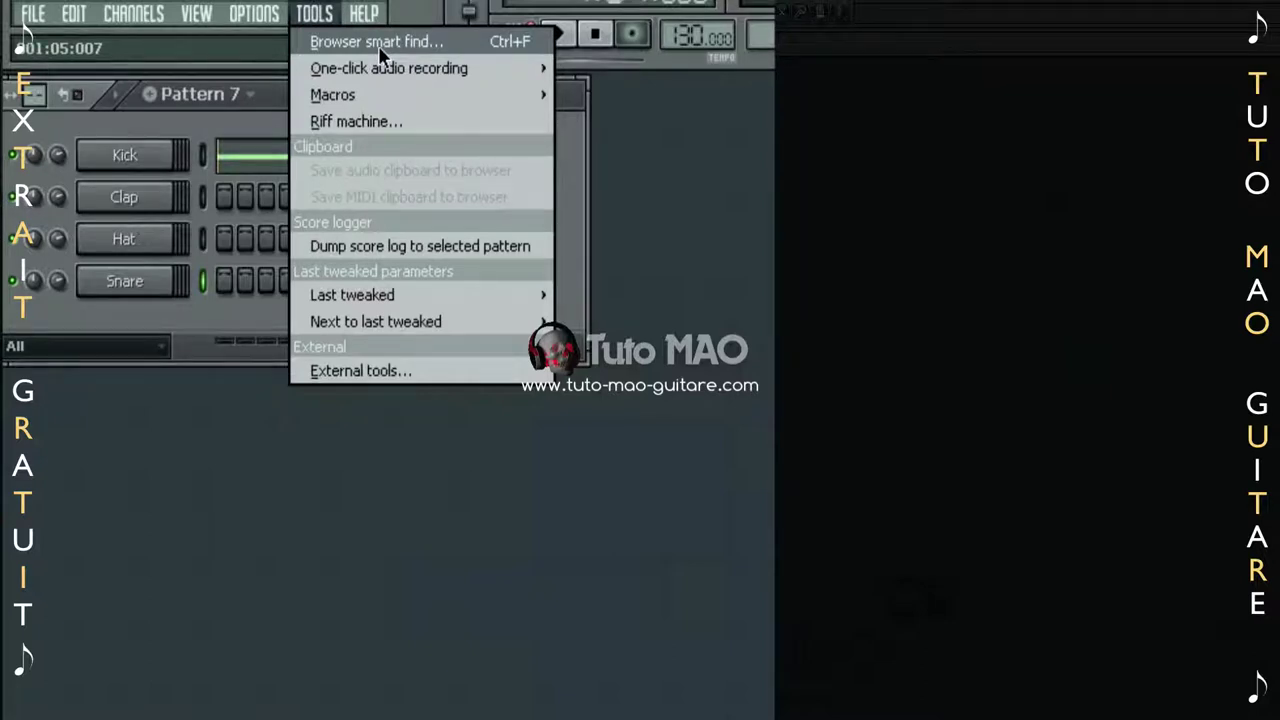
mouse_move(377, 76)
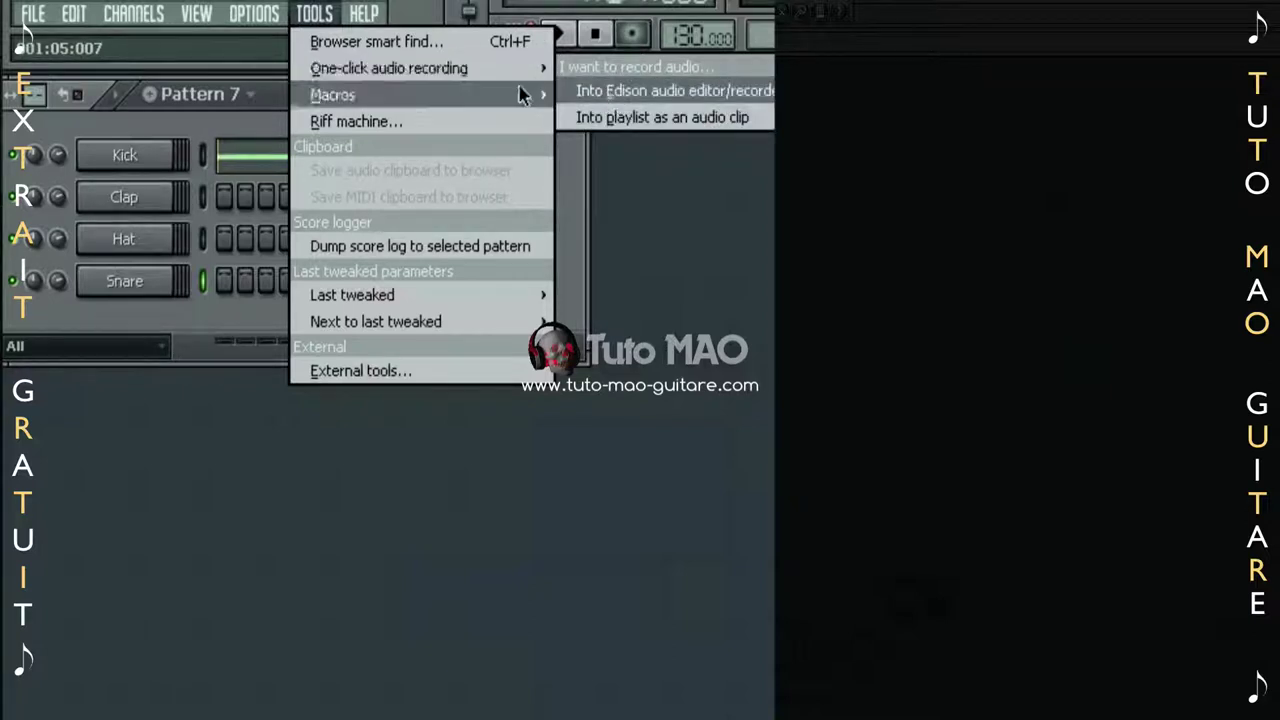
mouse_move(447, 95)
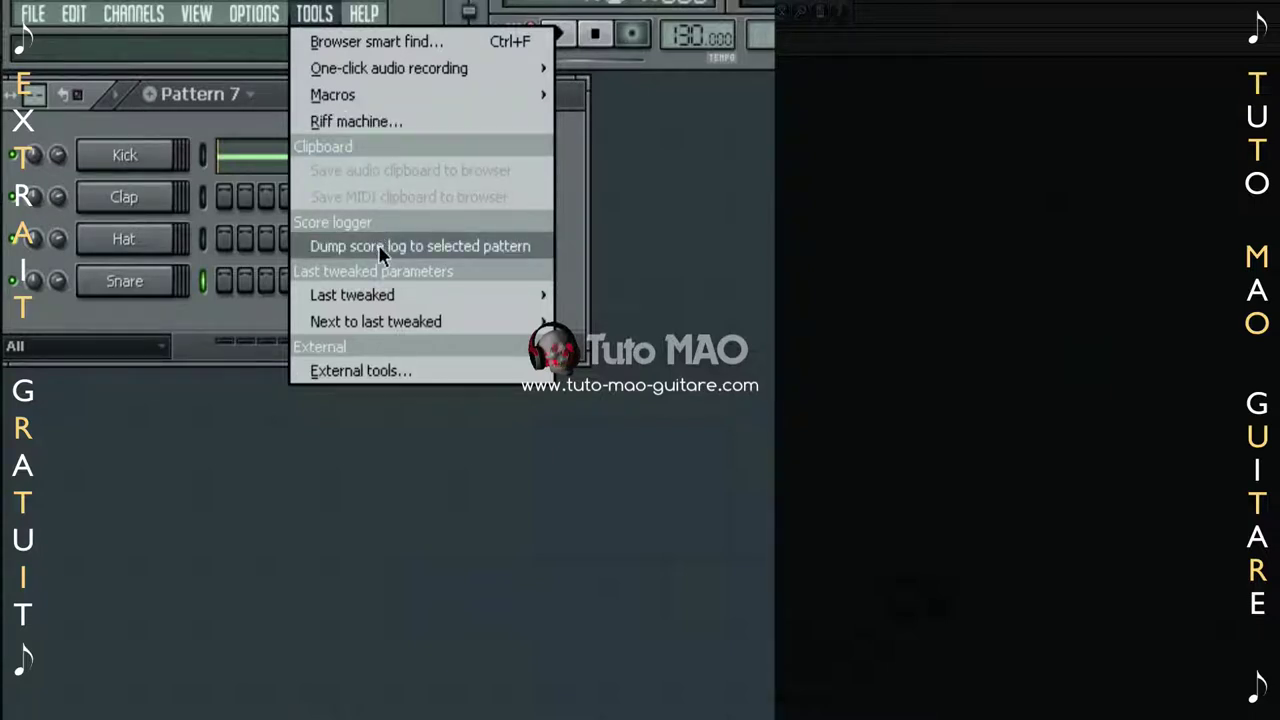
click(373, 382)
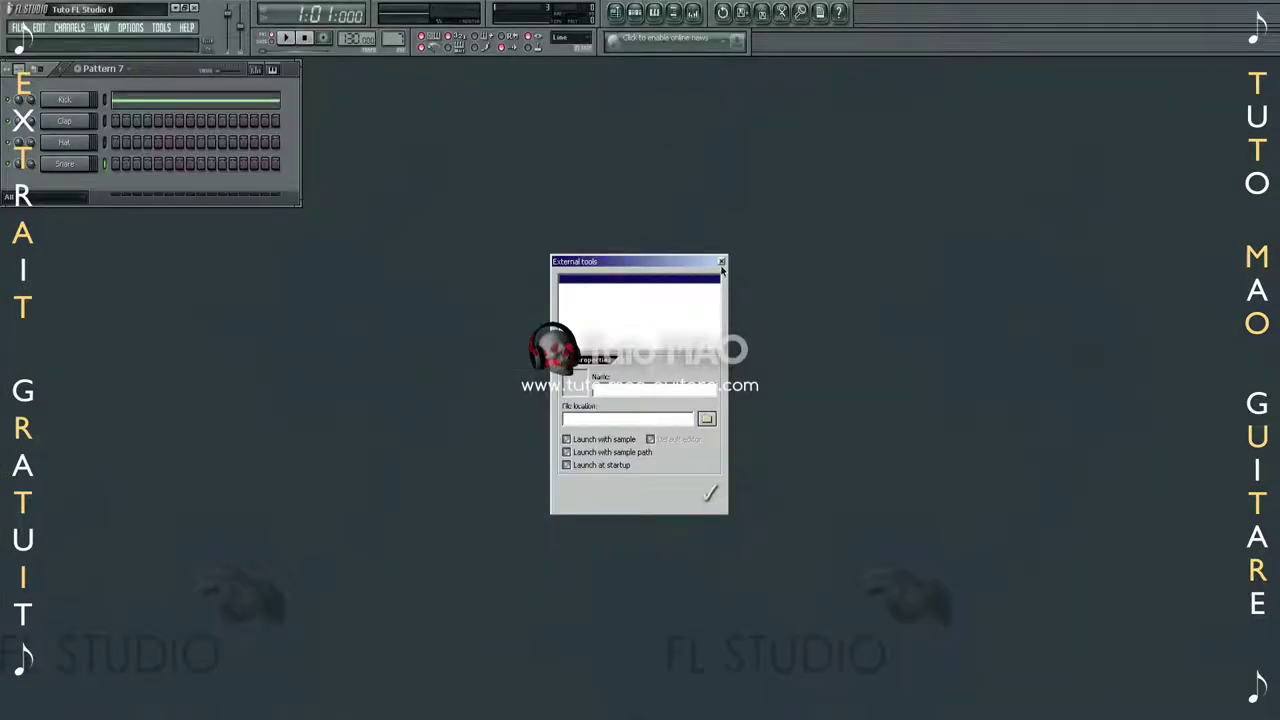
click(721, 262)
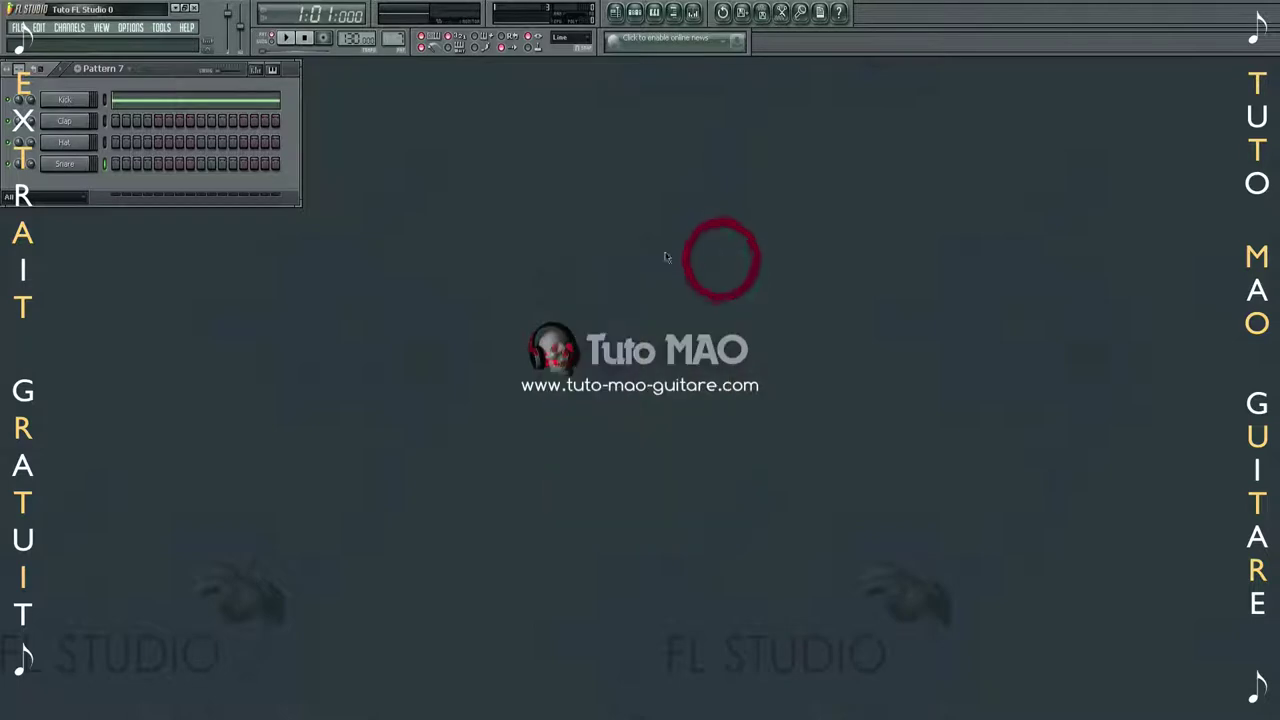
Look over the help resources and the options of the master volume and master pitch sliders.
click(186, 27)
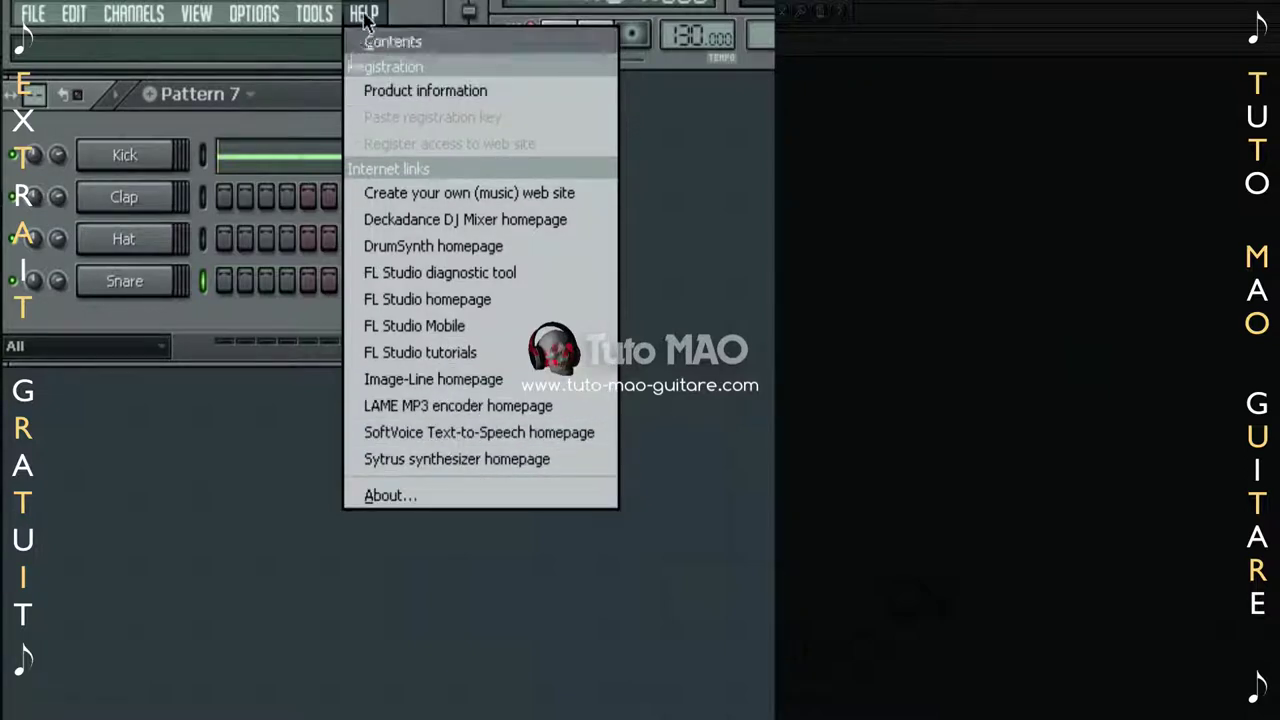
click(410, 5)
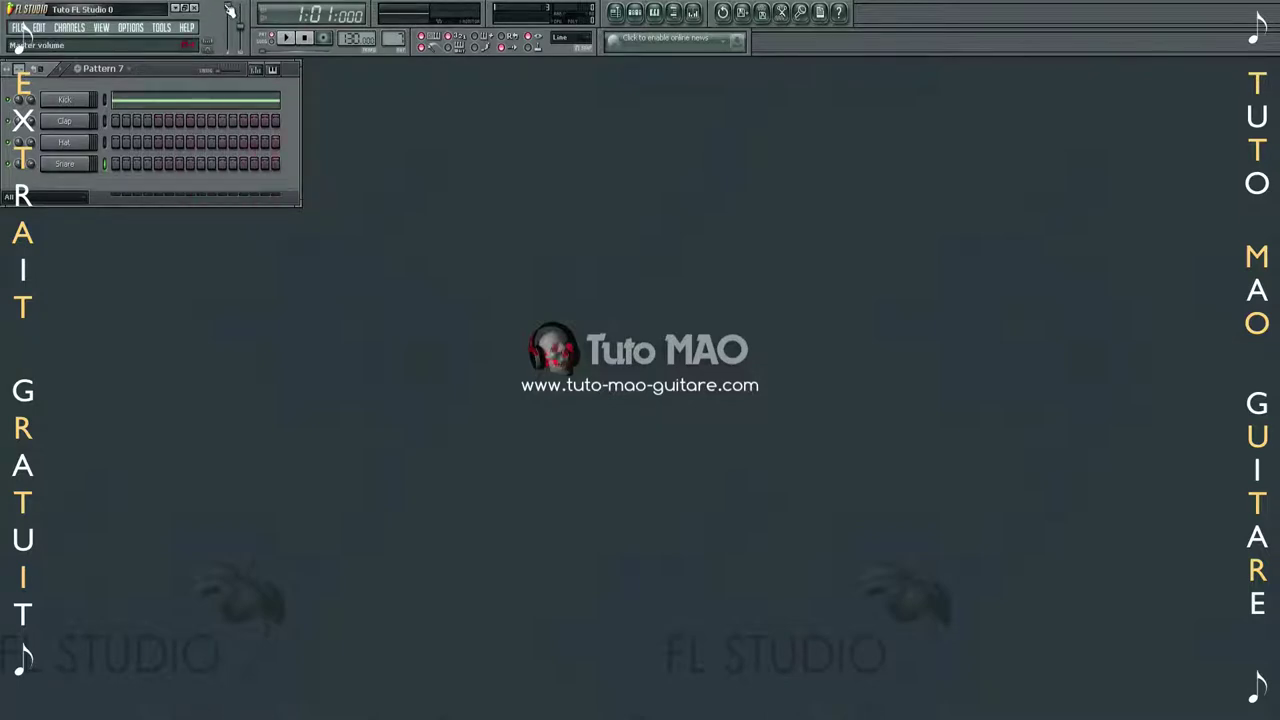
right_click(229, 10)
click(245, 12)
right_click(238, 20)
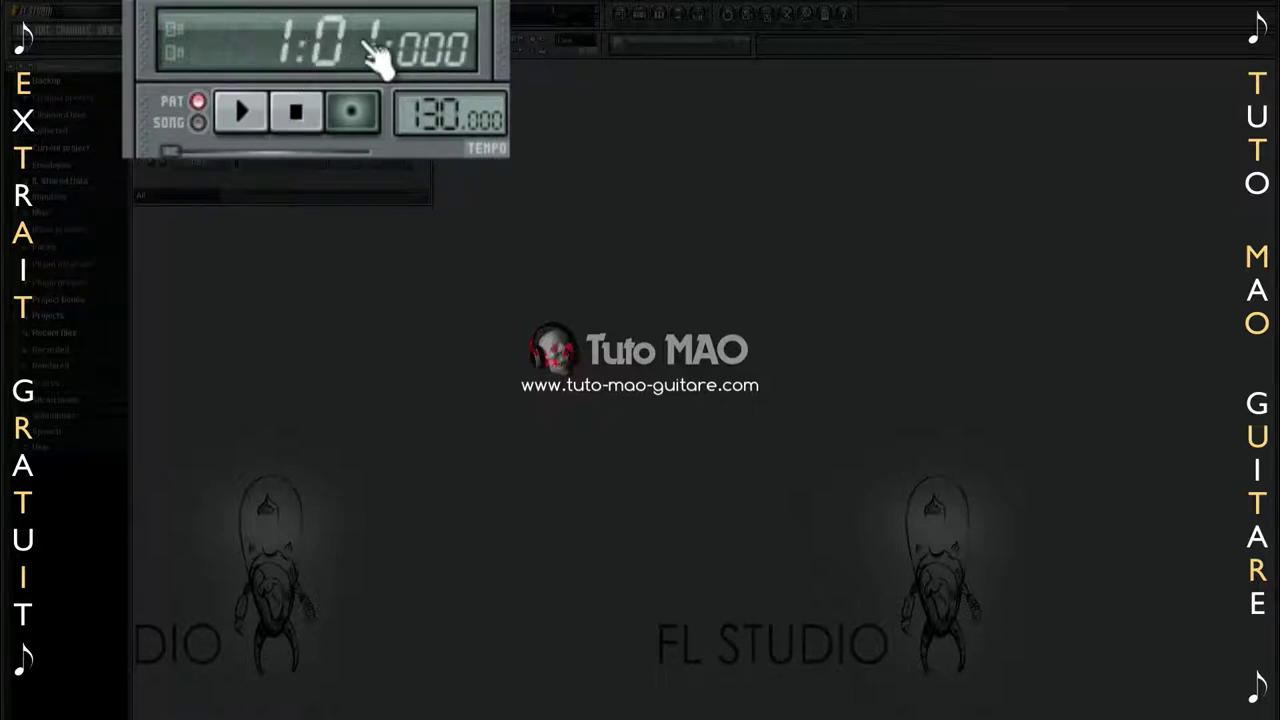
Play and stop the pattern while switching the time display between steps and minutes and seconds.
click(243, 108)
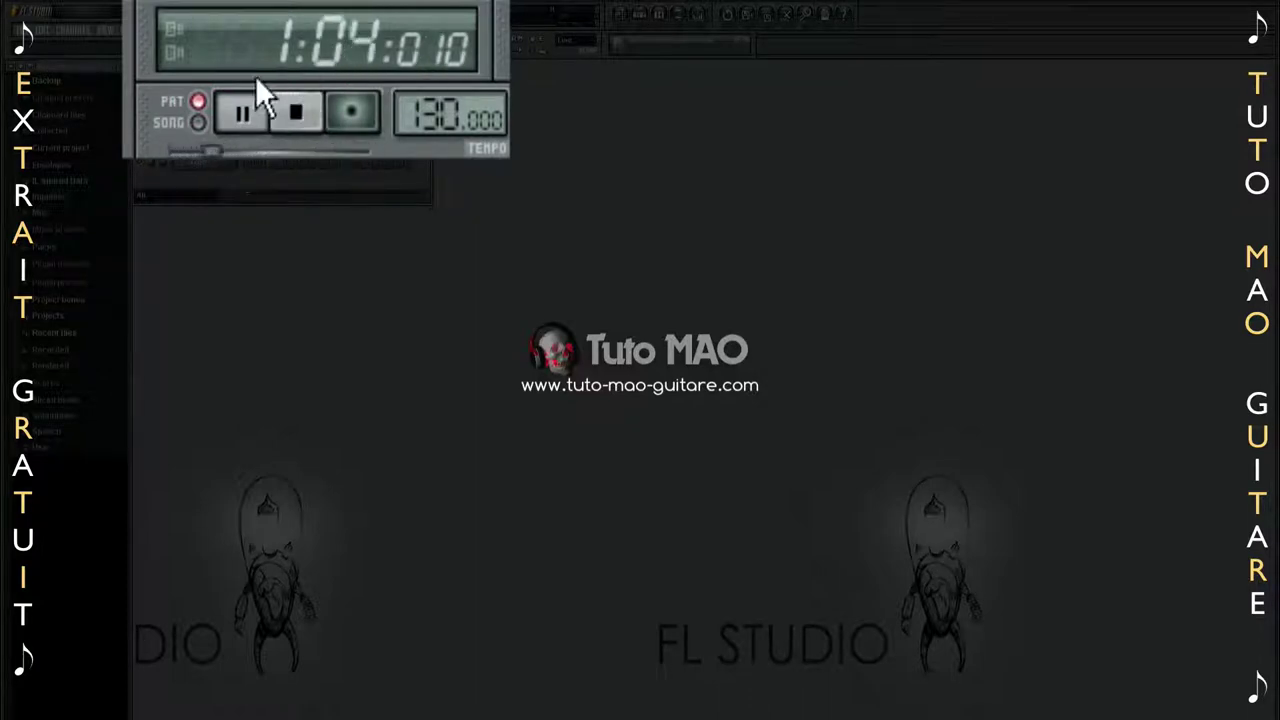
click(300, 115)
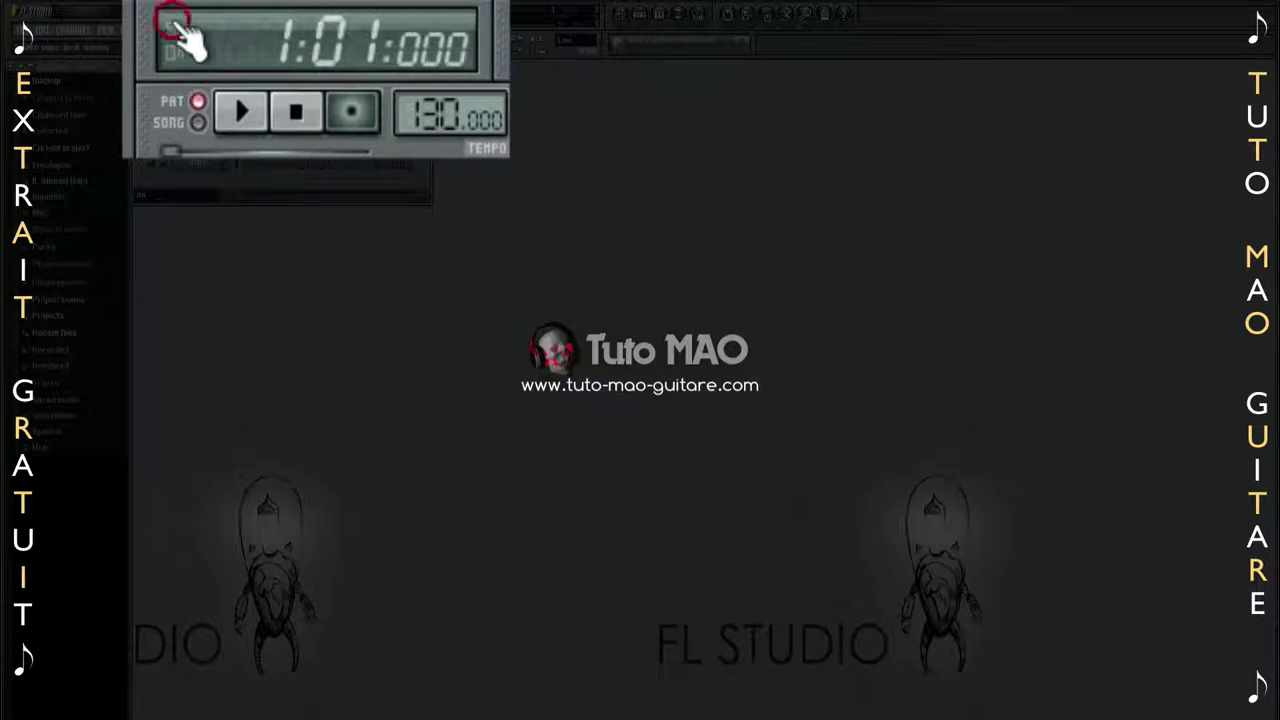
click(248, 112)
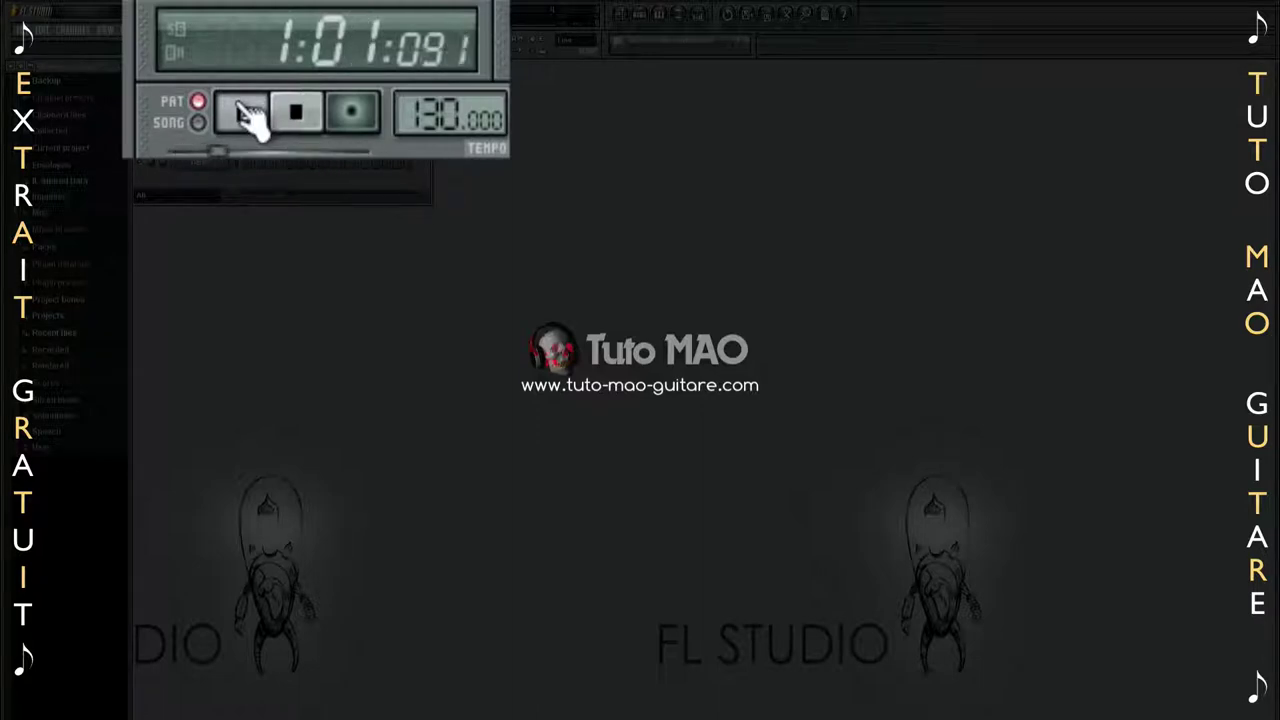
click(180, 52)
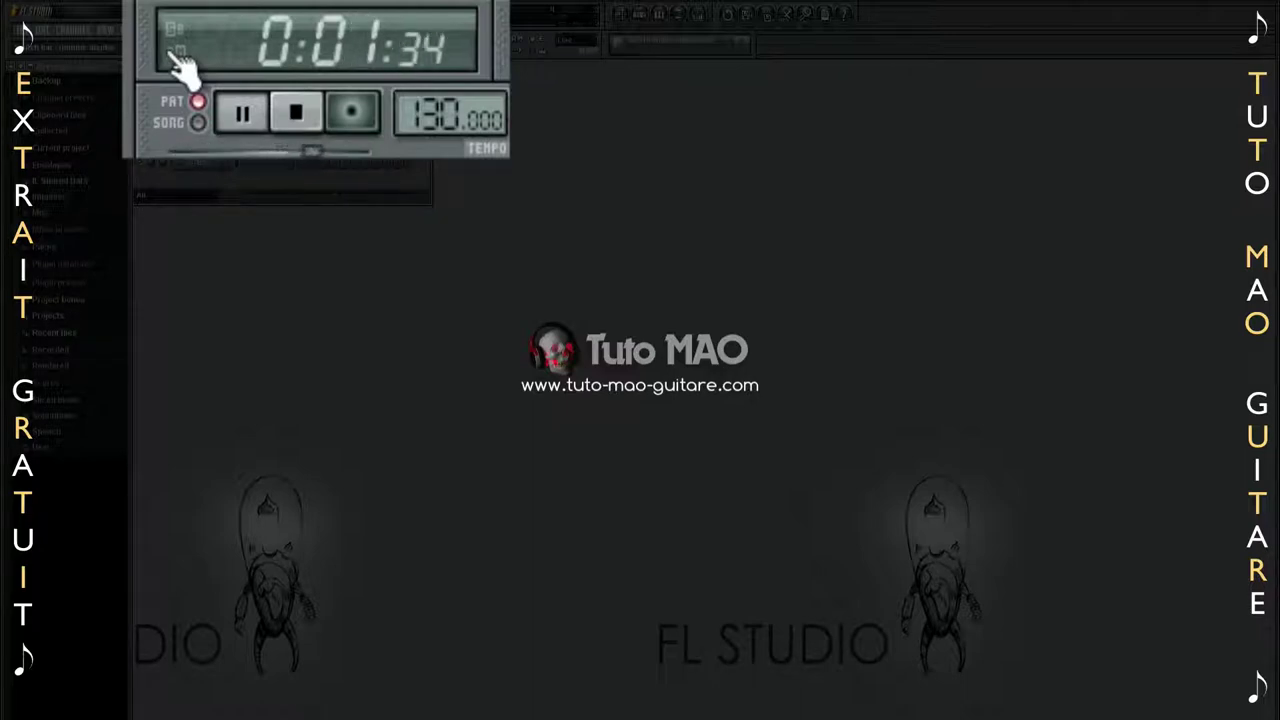
click(173, 53)
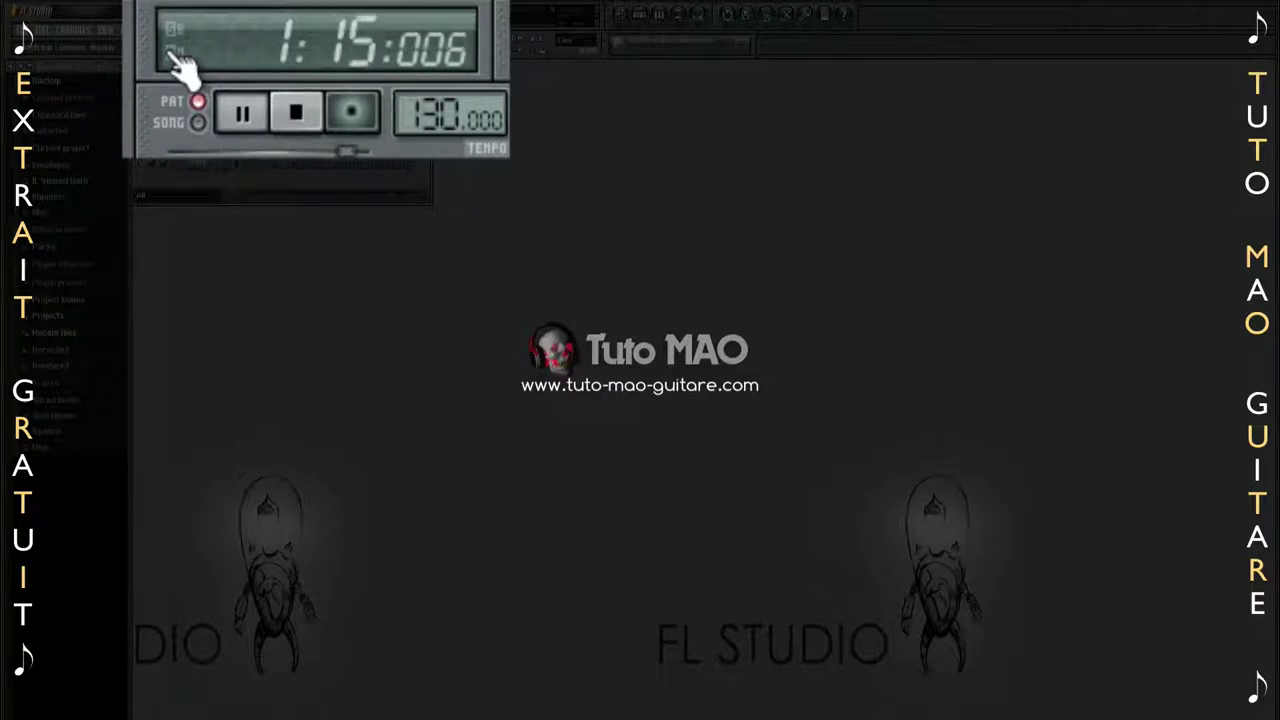
click(173, 53)
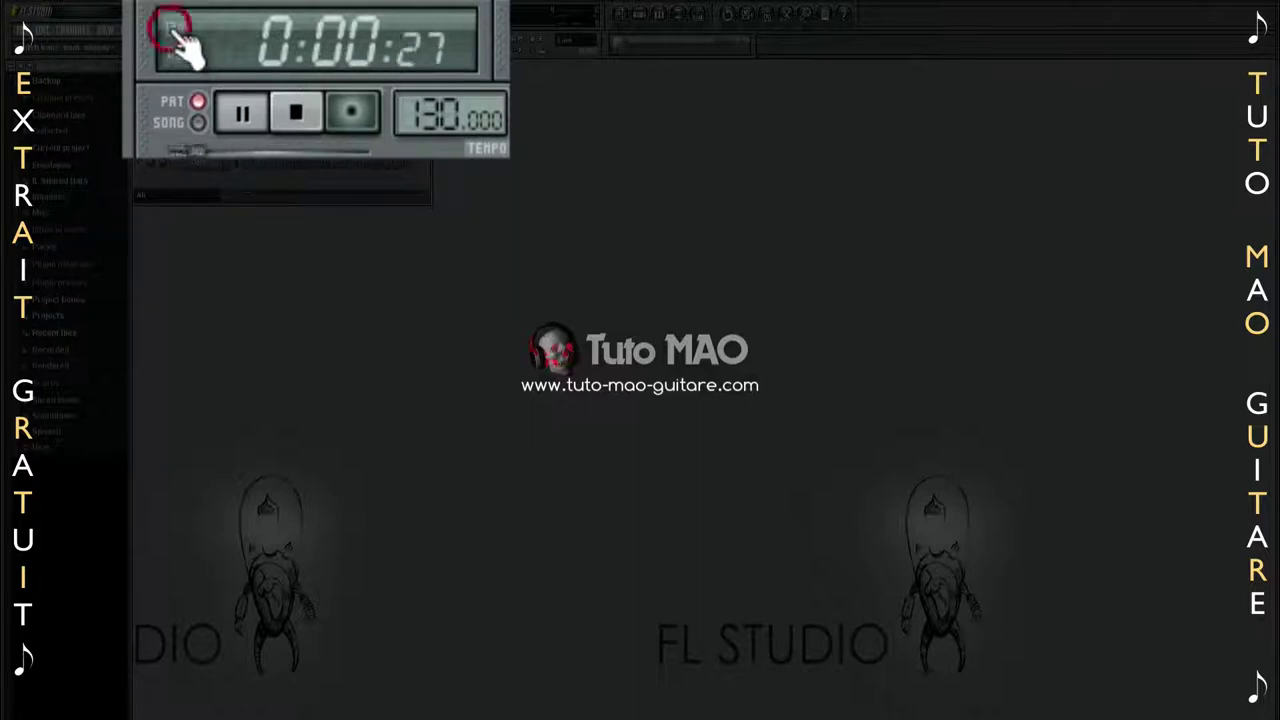
click(298, 115)
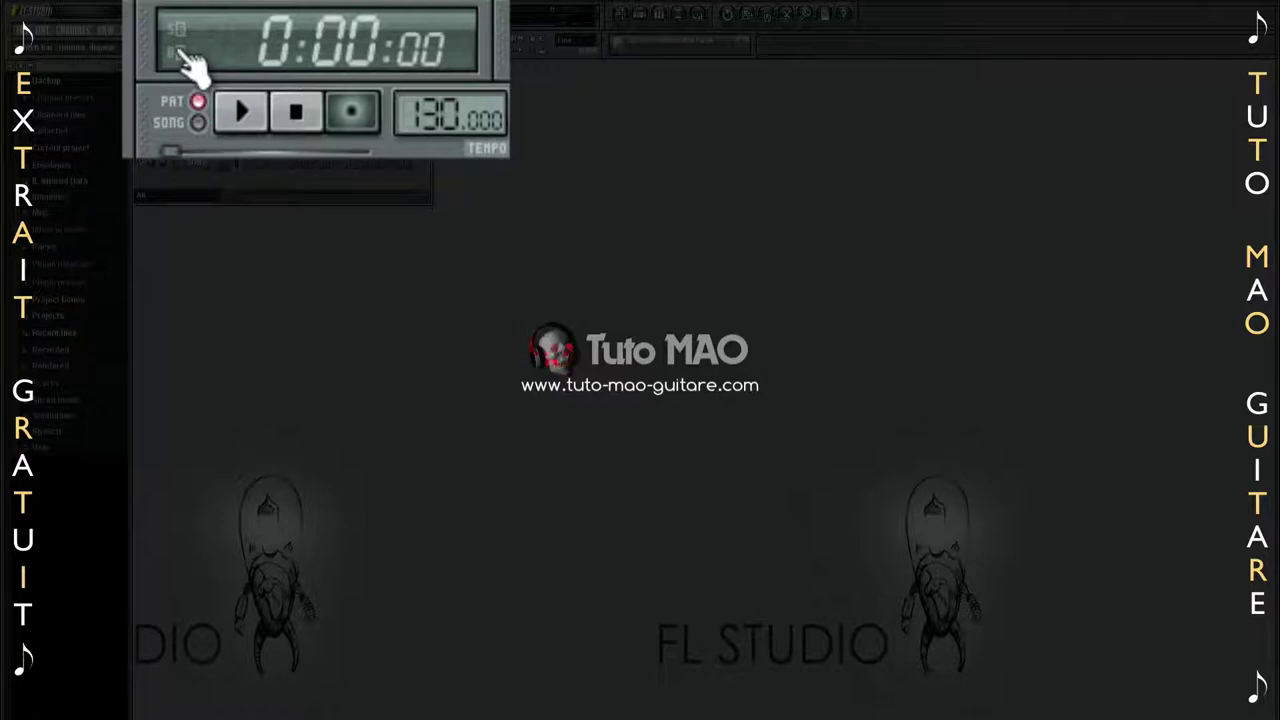
click(182, 55)
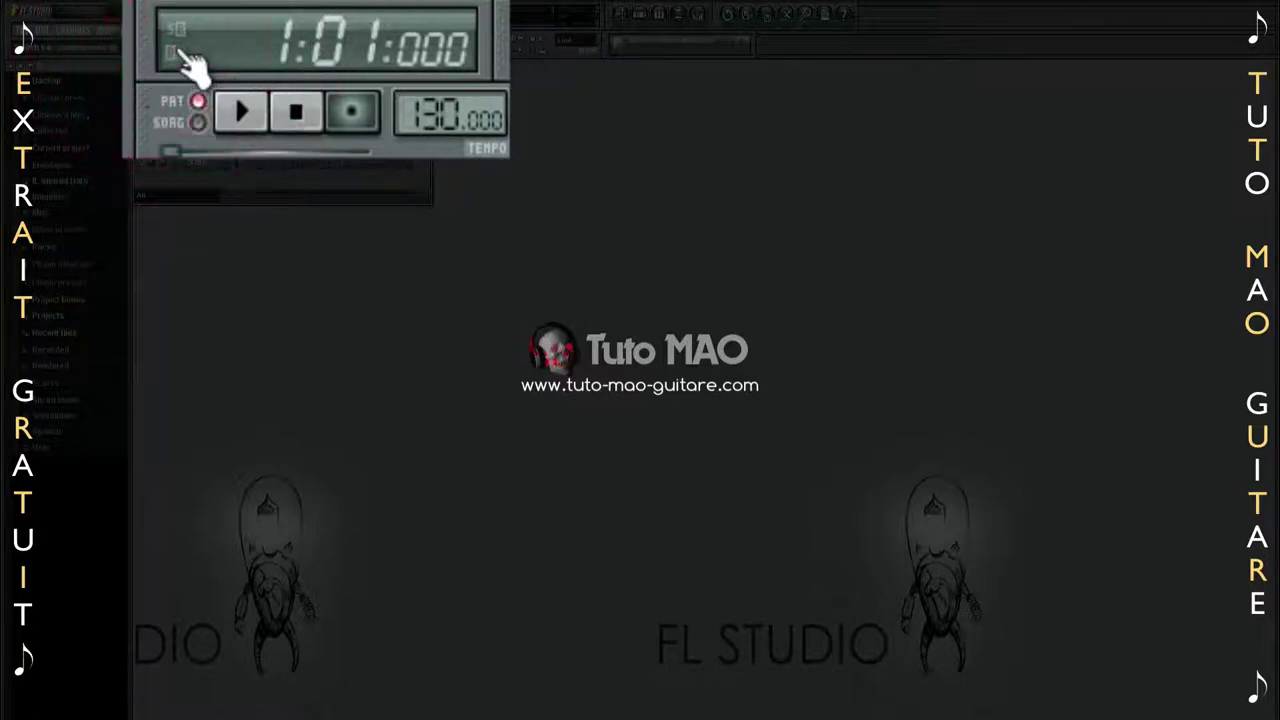
click(182, 55)
click(182, 55)
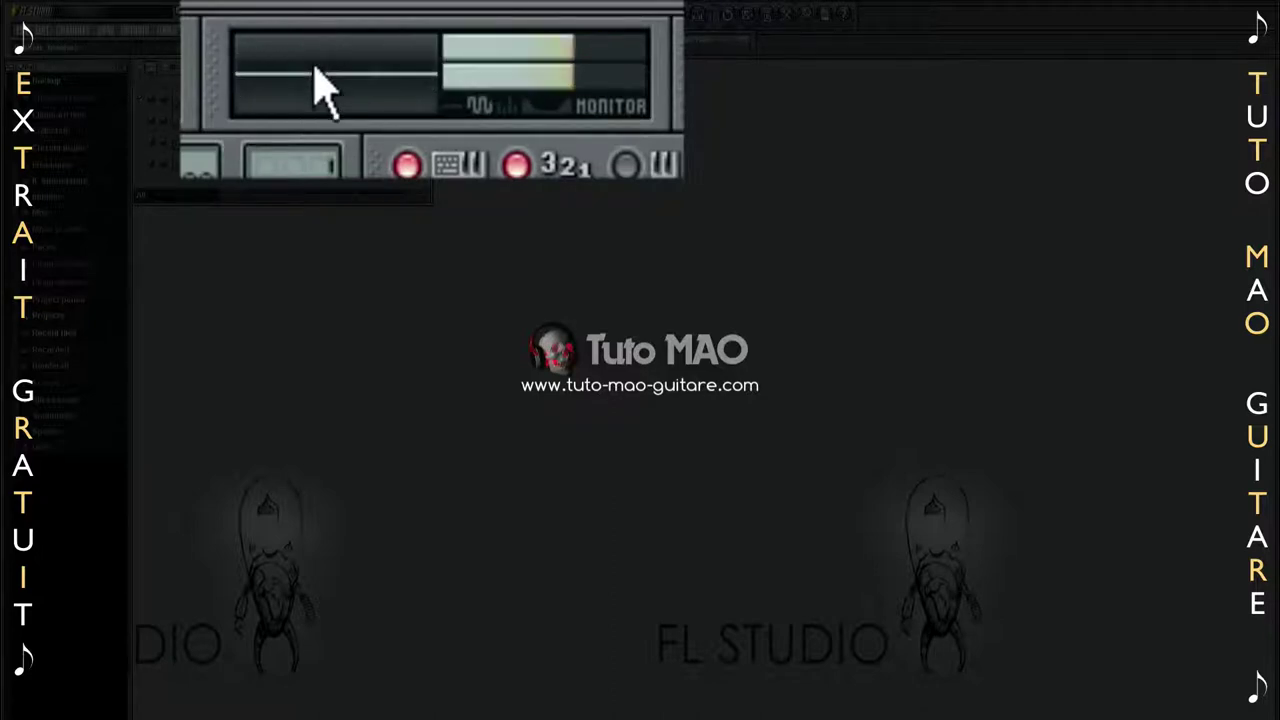
Enable the Stereo, Long and Ghost mode options of the monitor's oscilloscope.
right_click(336, 32)
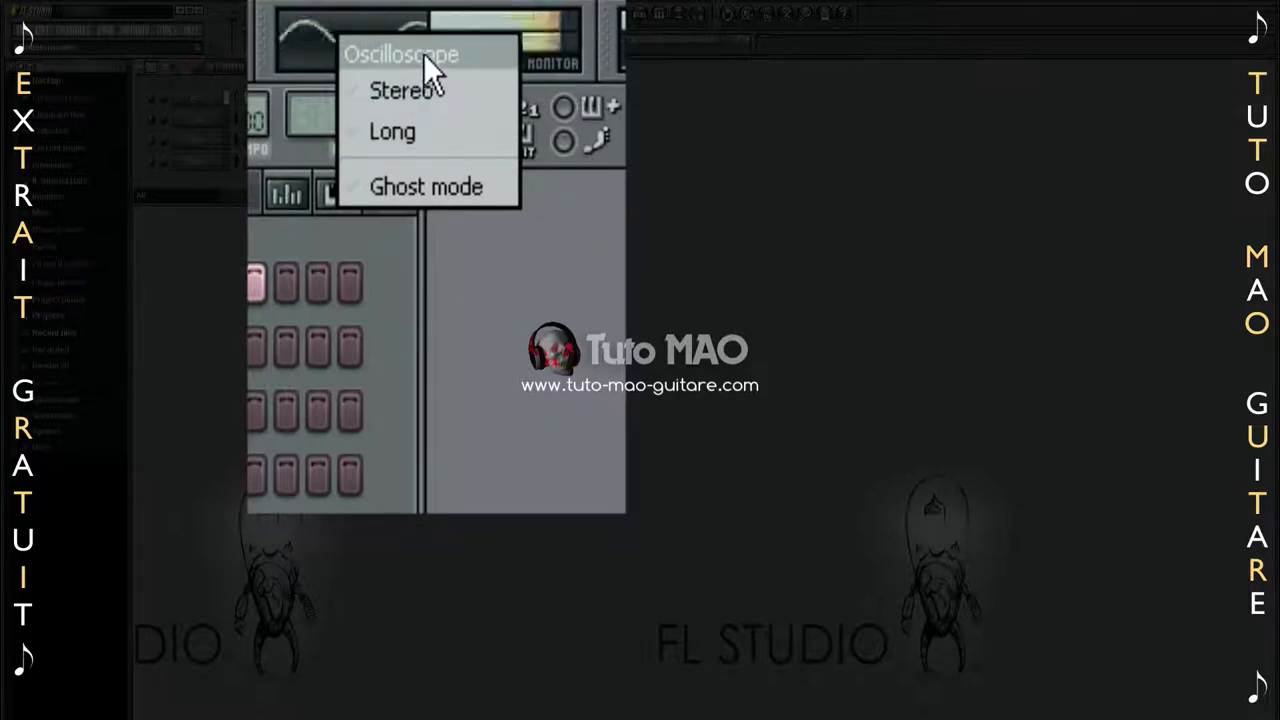
click(459, 90)
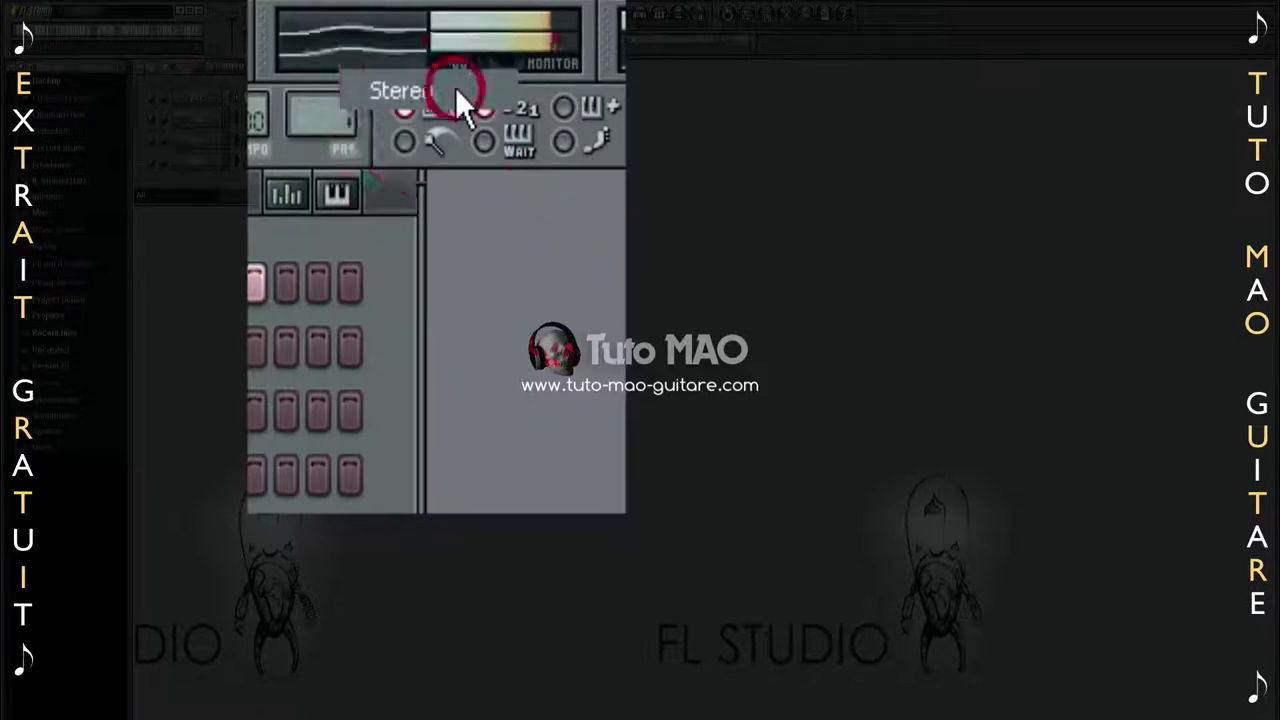
right_click(347, 36)
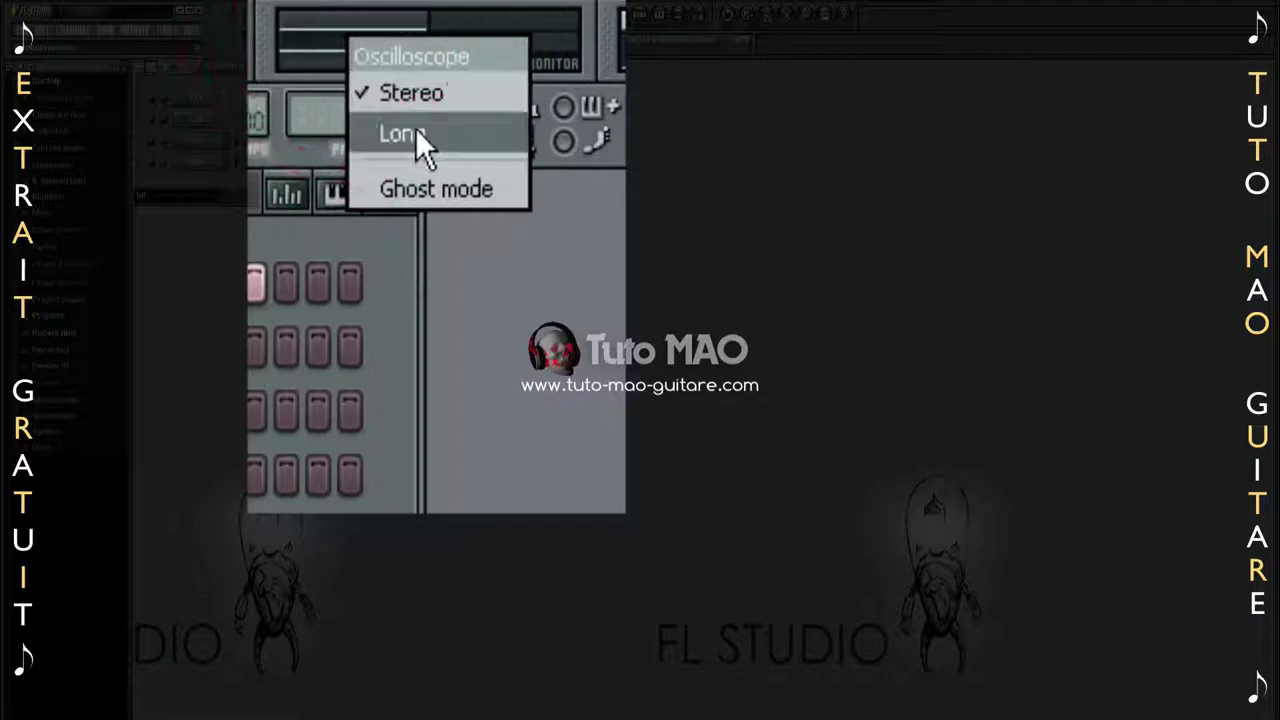
click(423, 136)
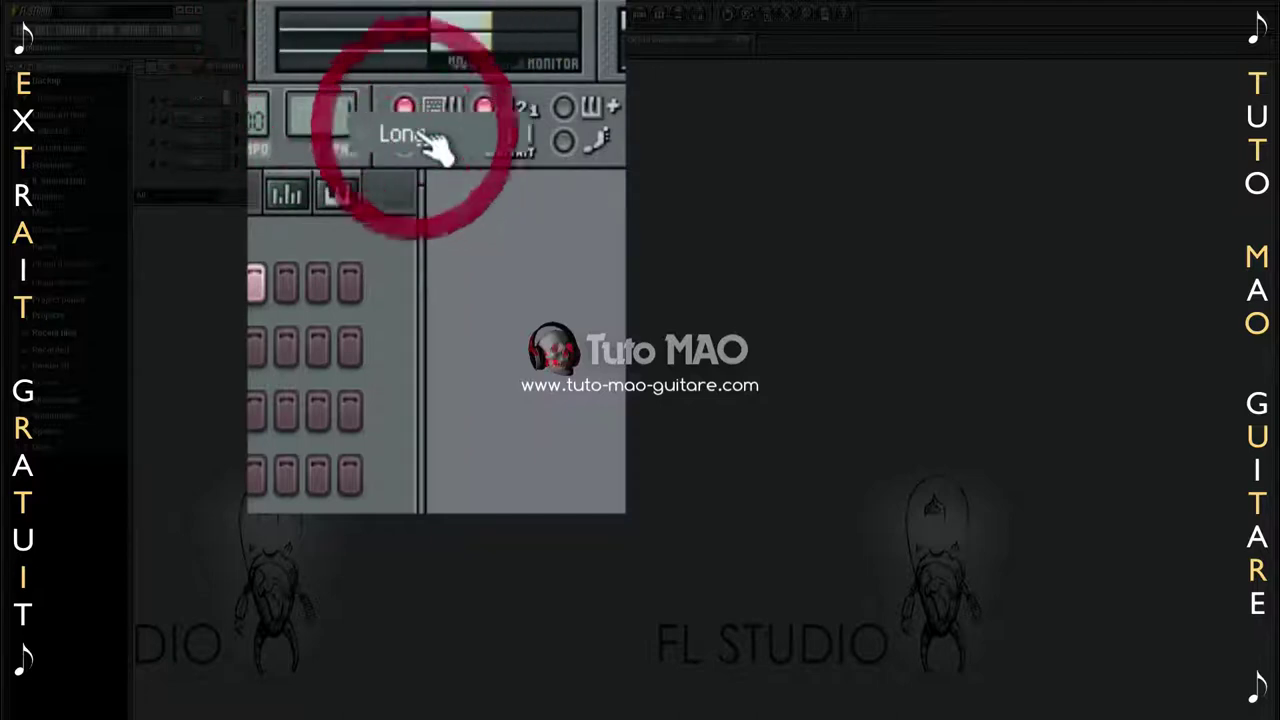
right_click(367, 36)
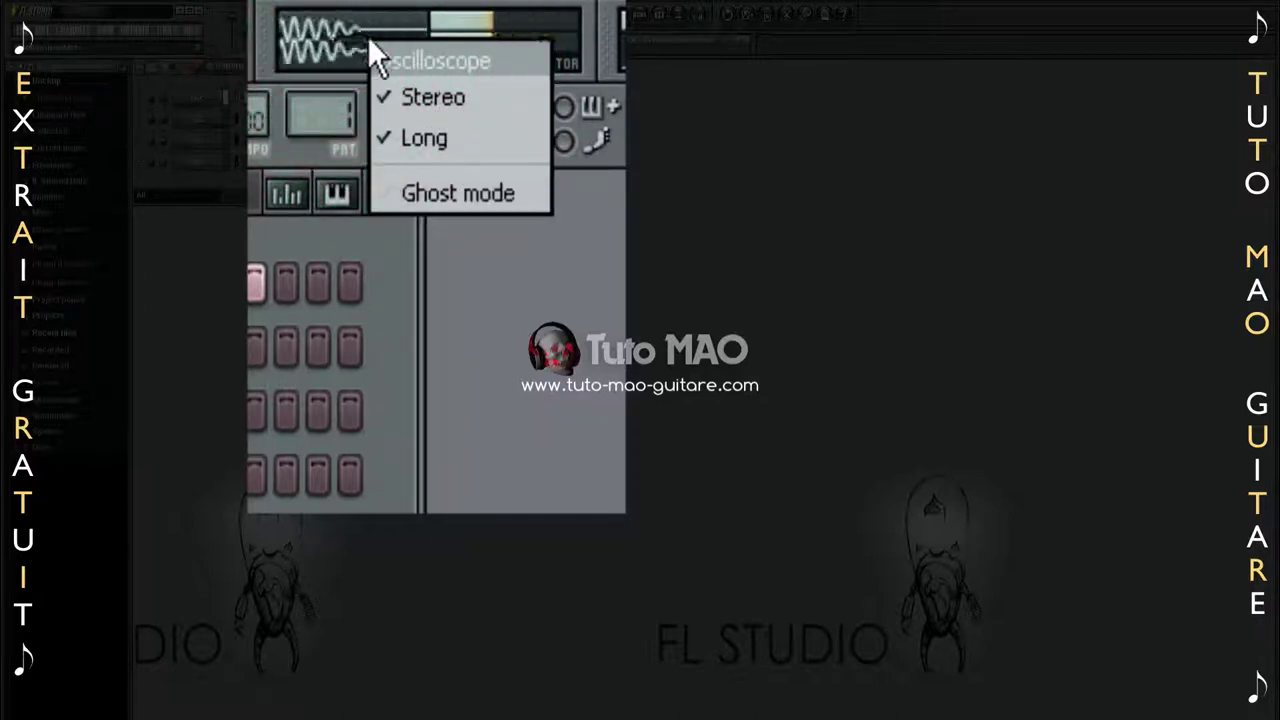
click(471, 194)
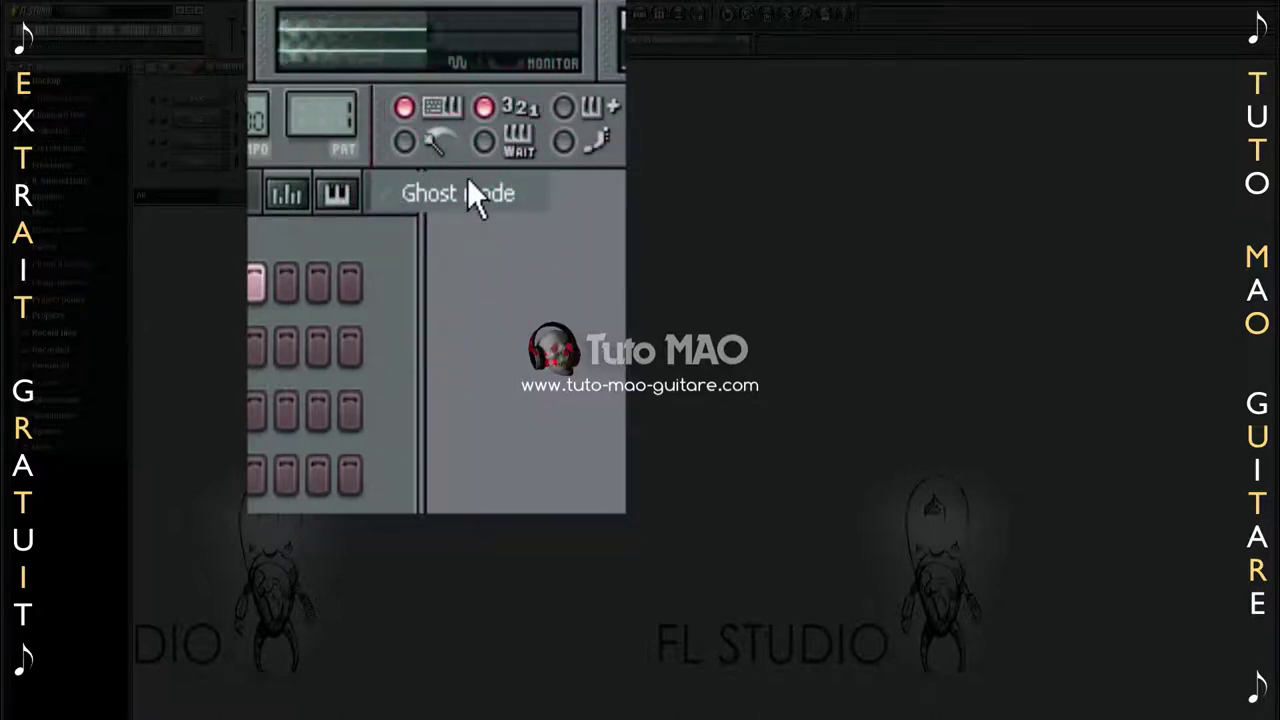
click(364, 38)
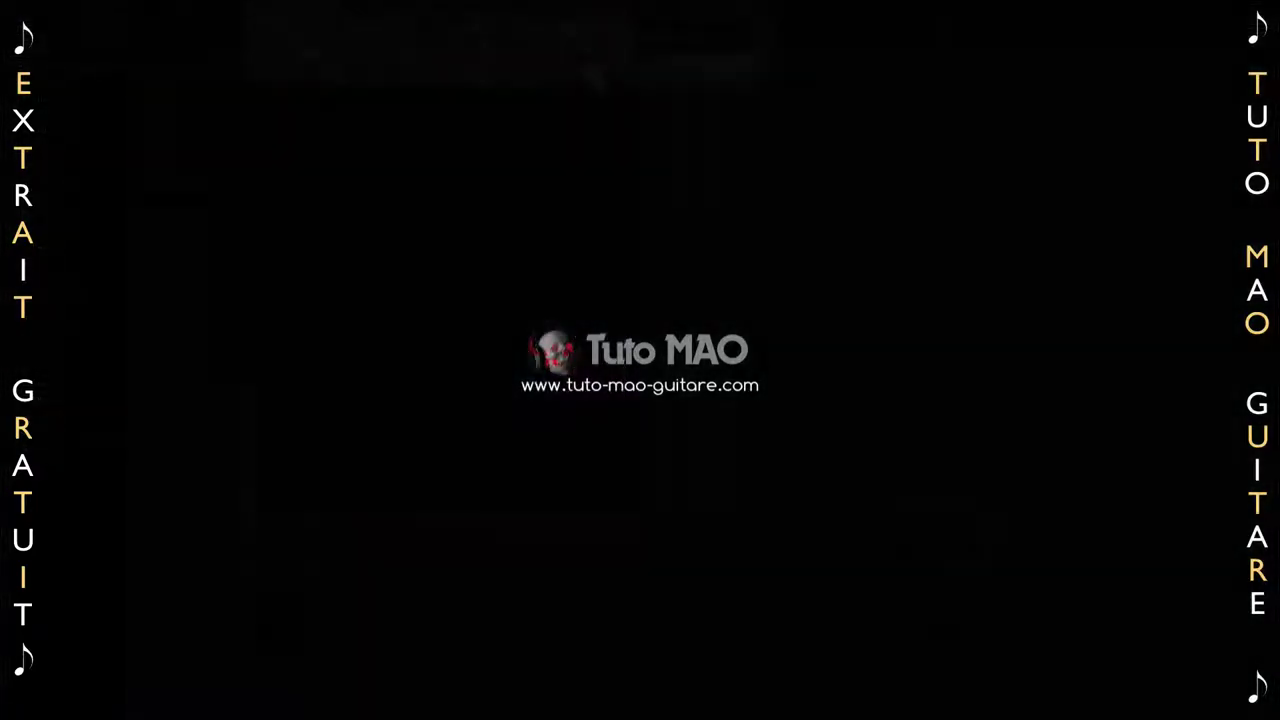
Look over the global snap options, and move the CPU and memory panel beside the online news panel.
click(575, 63)
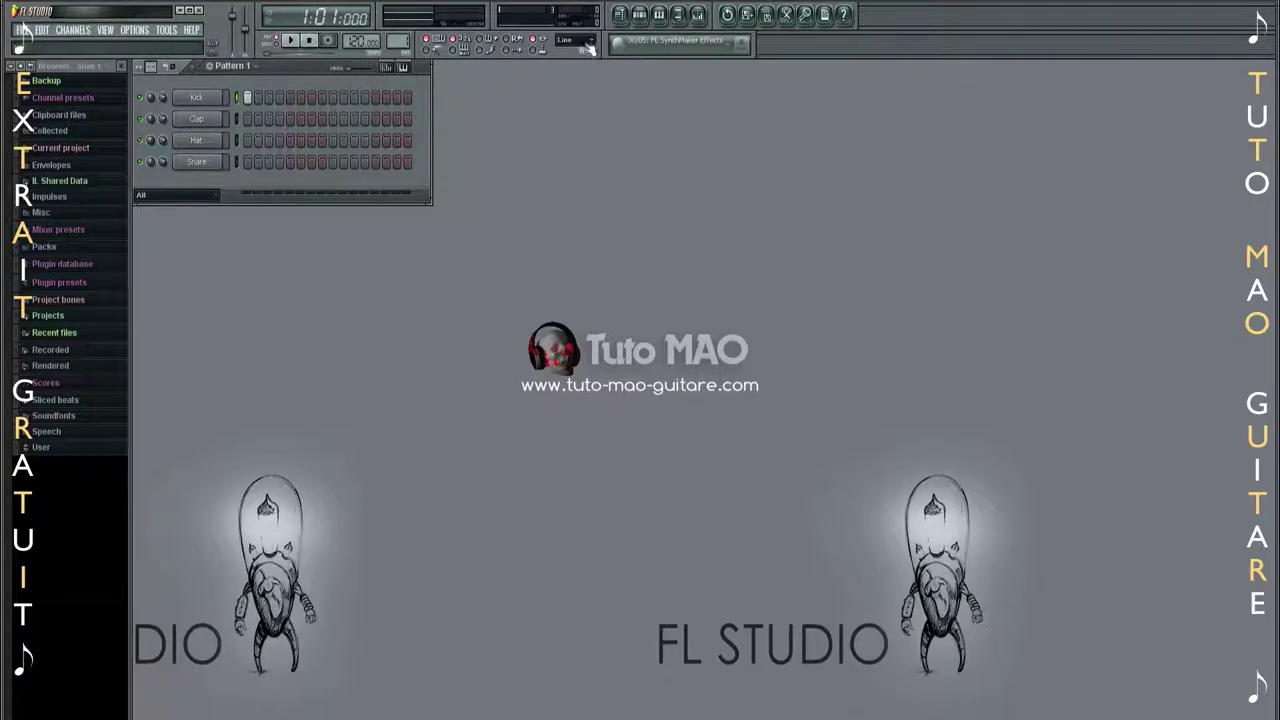
click(735, 40)
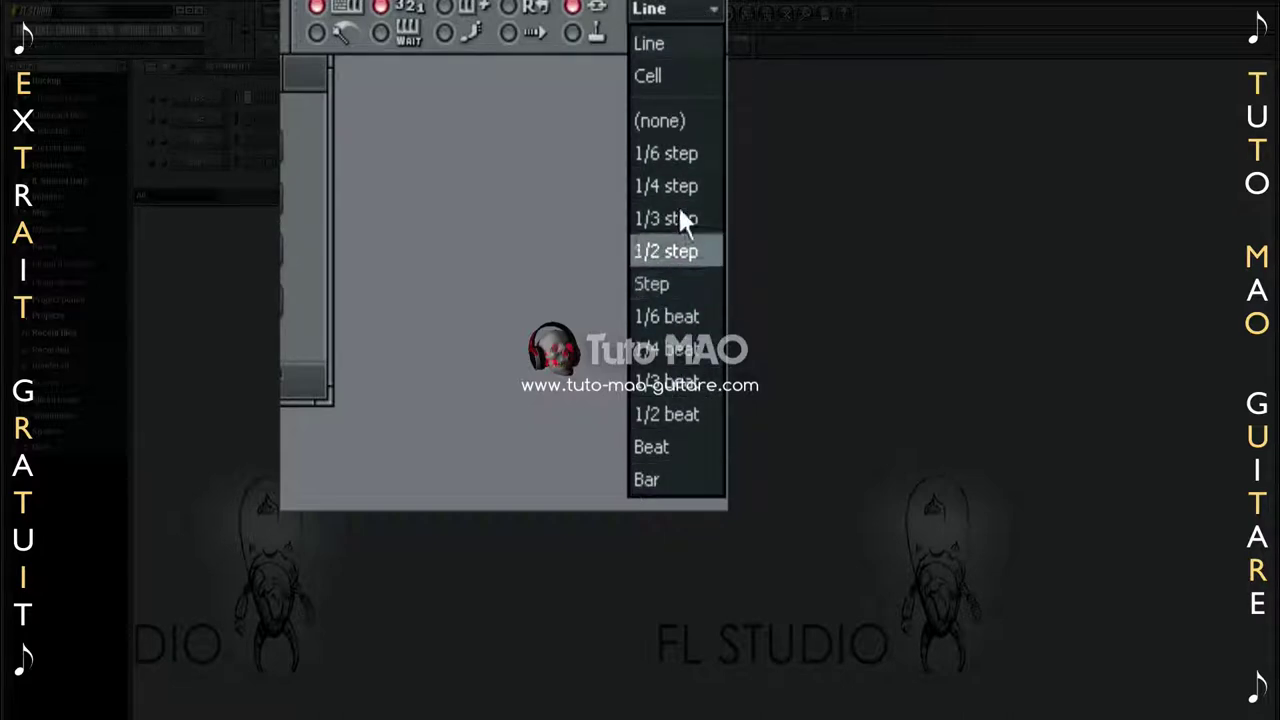
click(714, 40)
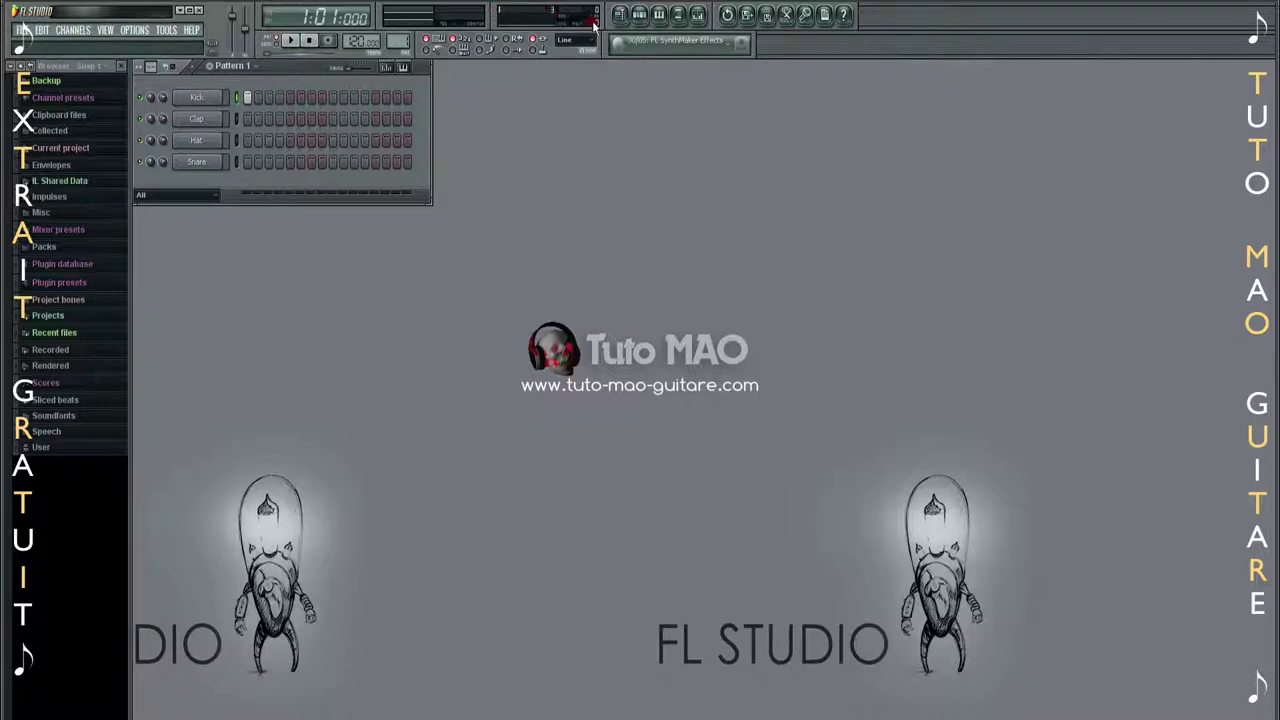
drag(494, 18, 762, 46)
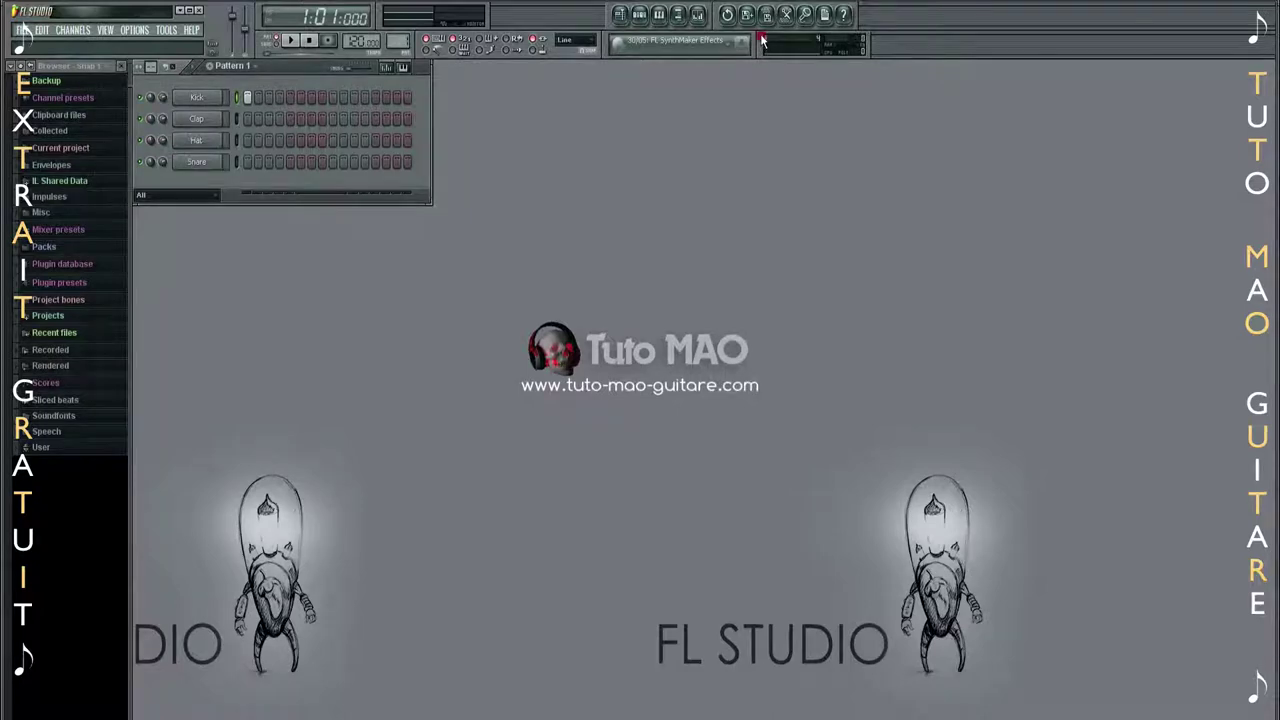
Undock the CPU panel, place it near the middle of the workspace, and lock the toolbars.
drag(762, 40, 706, 200)
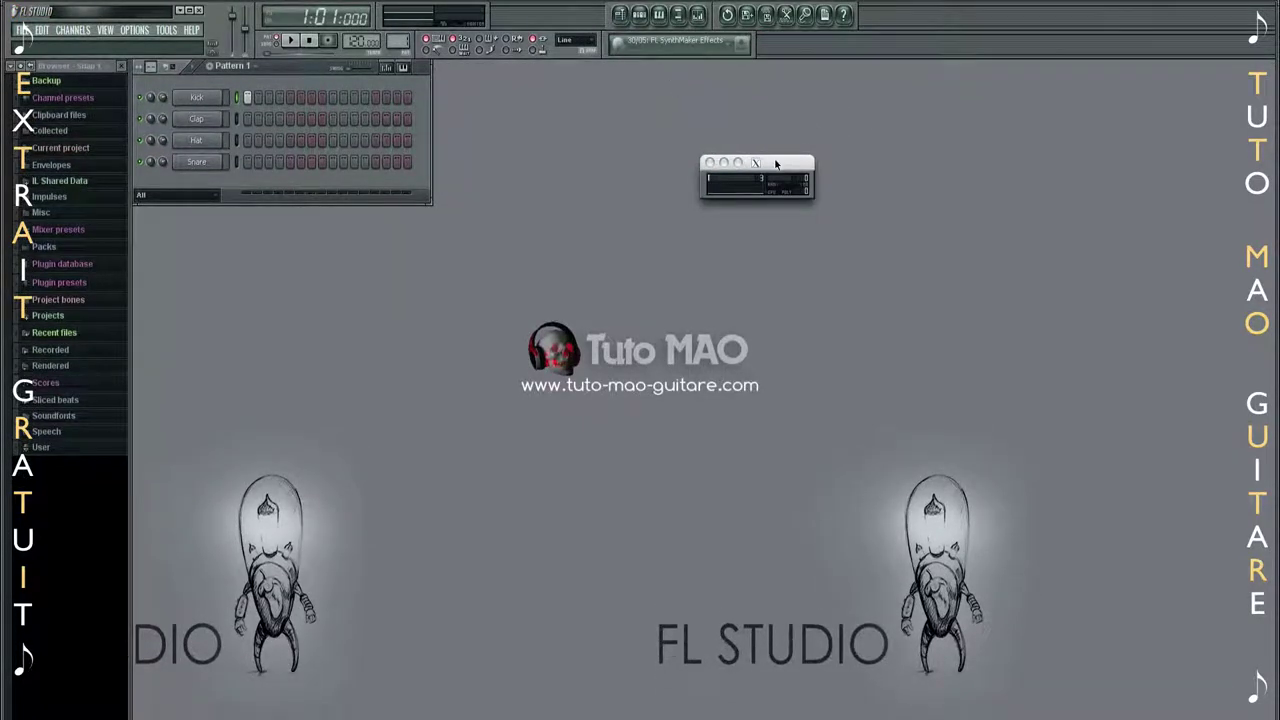
drag(776, 163, 793, 367)
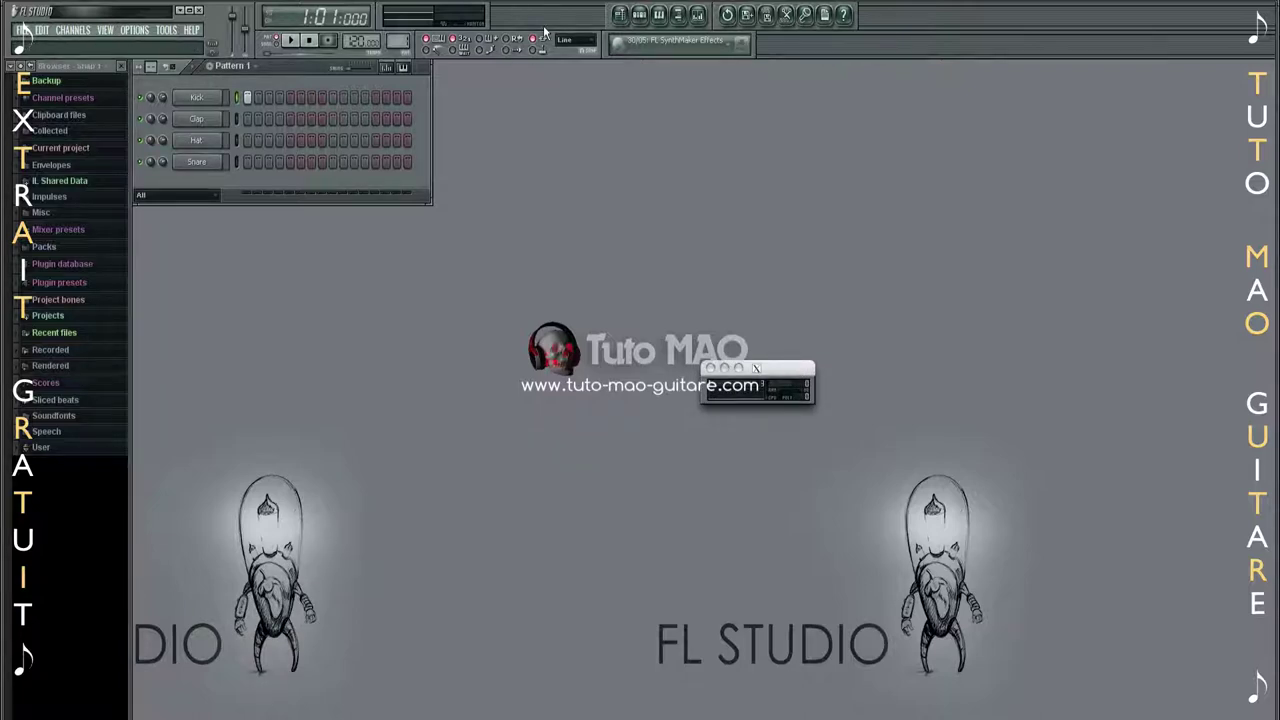
right_click(808, 42)
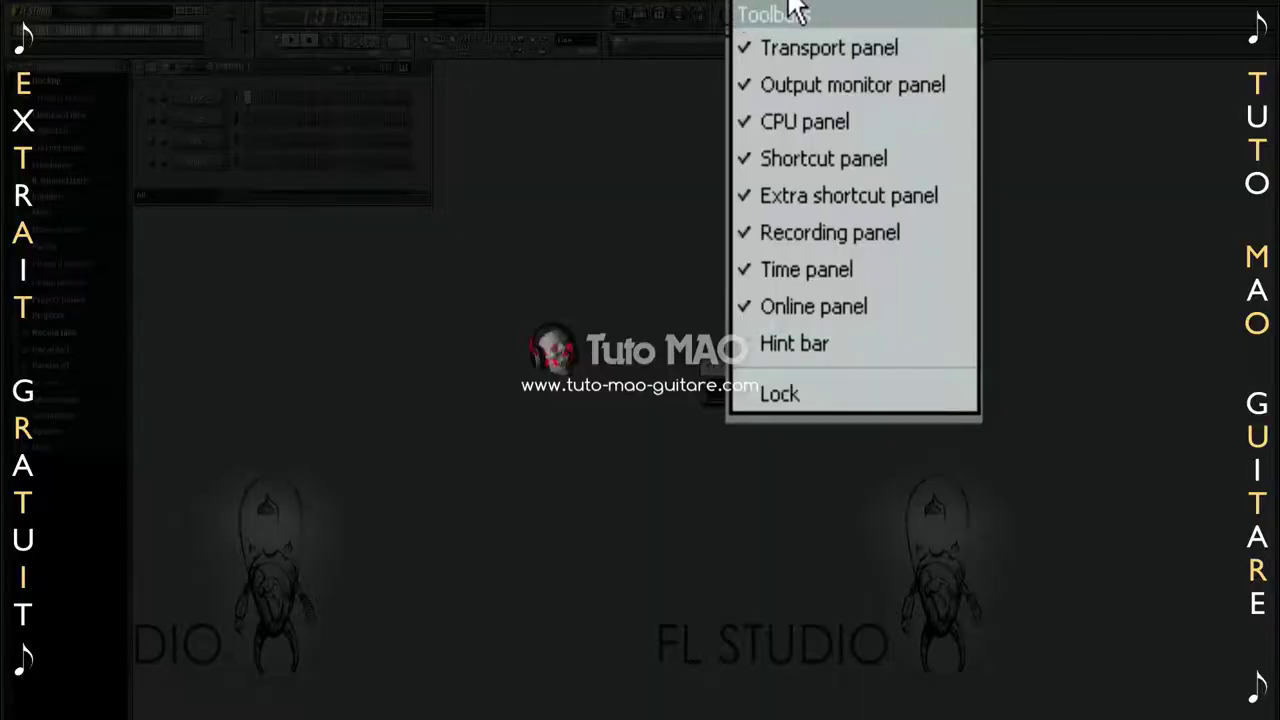
click(800, 383)
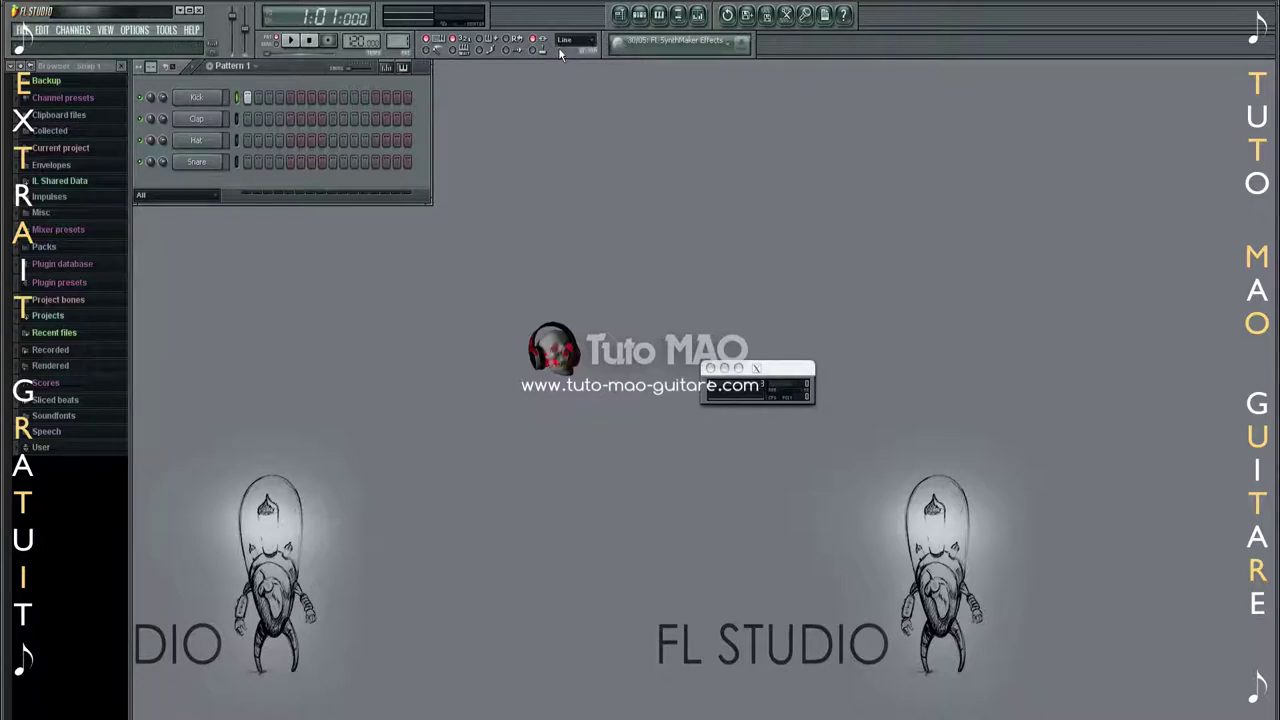
Hide the online panel and the CPU panel through the toolbar display options.
click(571, 15)
click(568, 22)
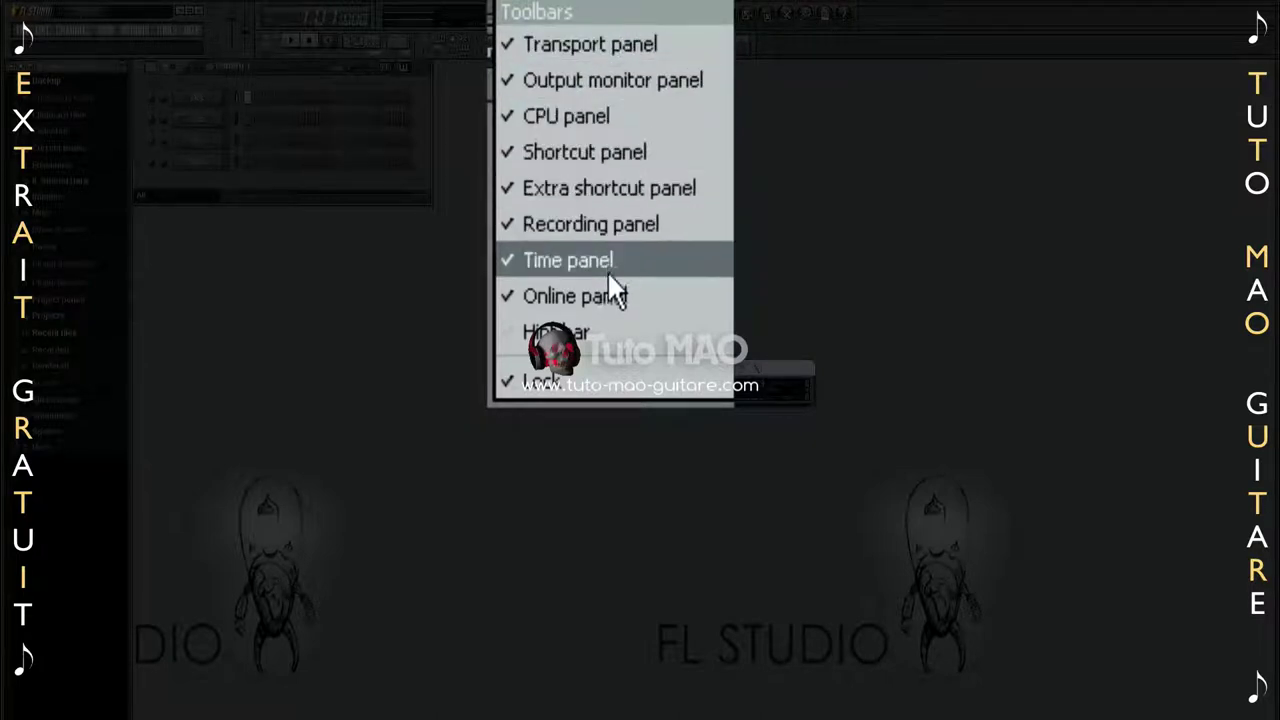
click(610, 133)
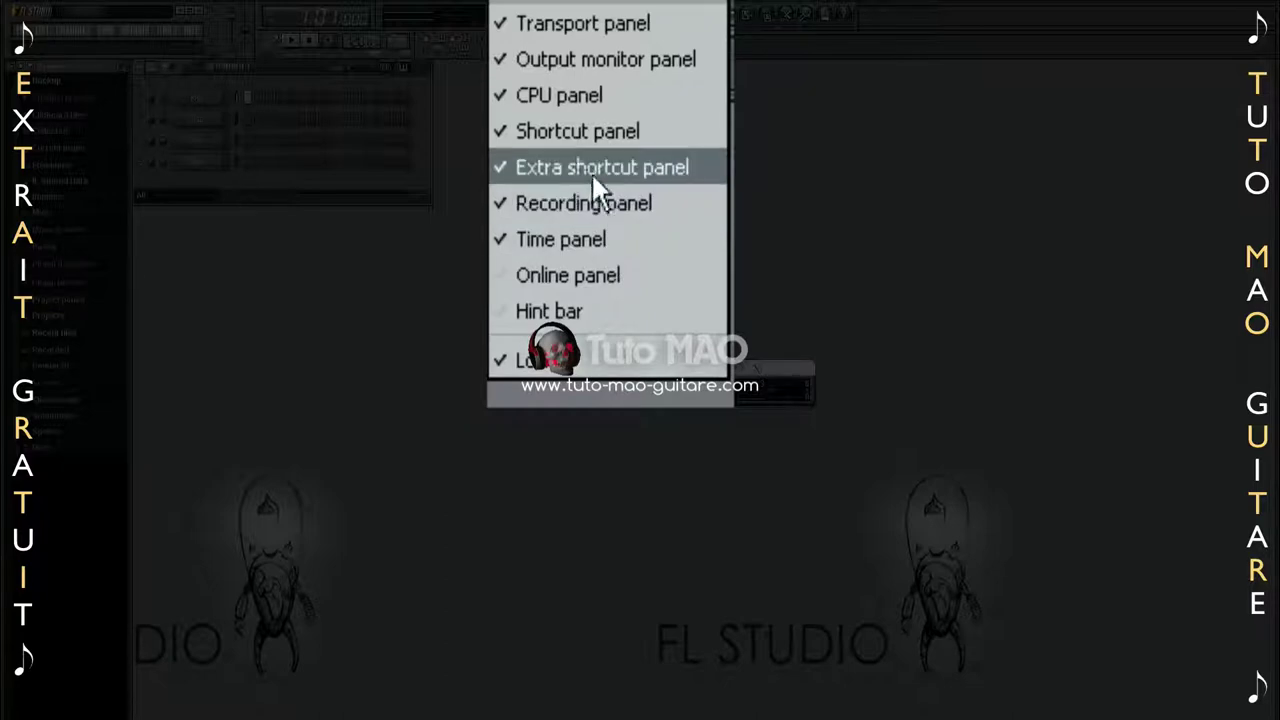
click(586, 96)
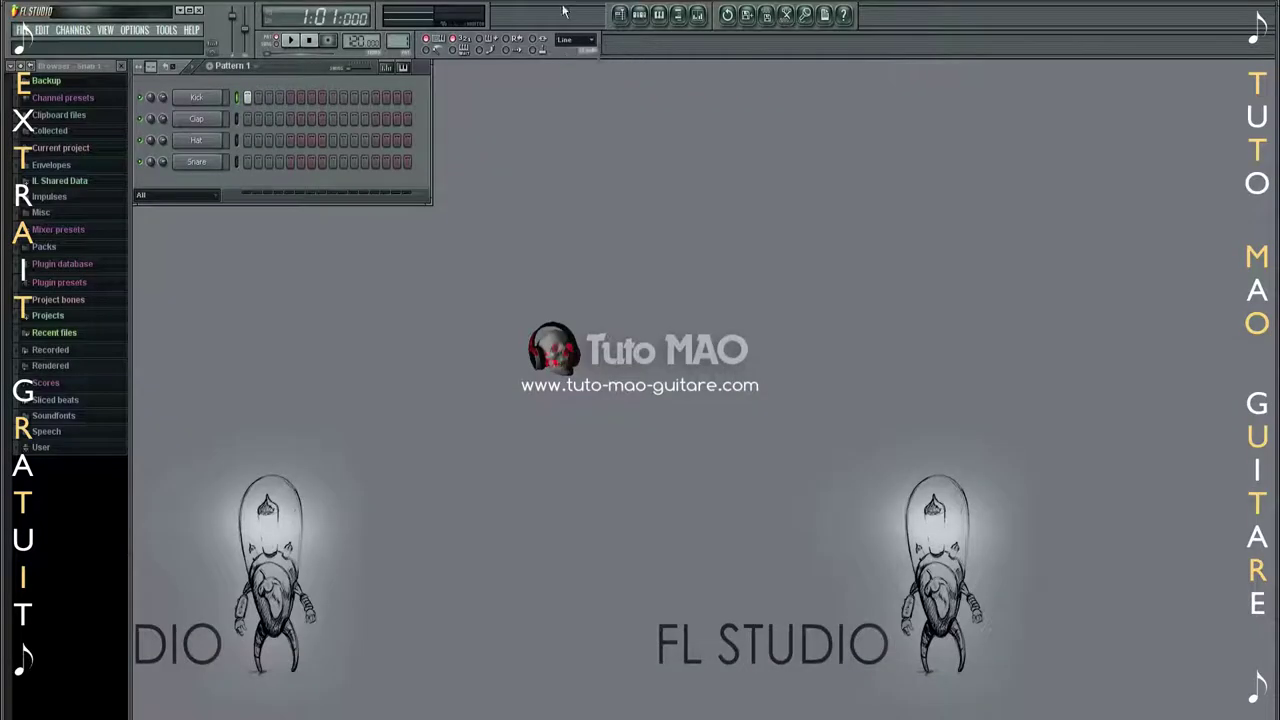
click(561, 13)
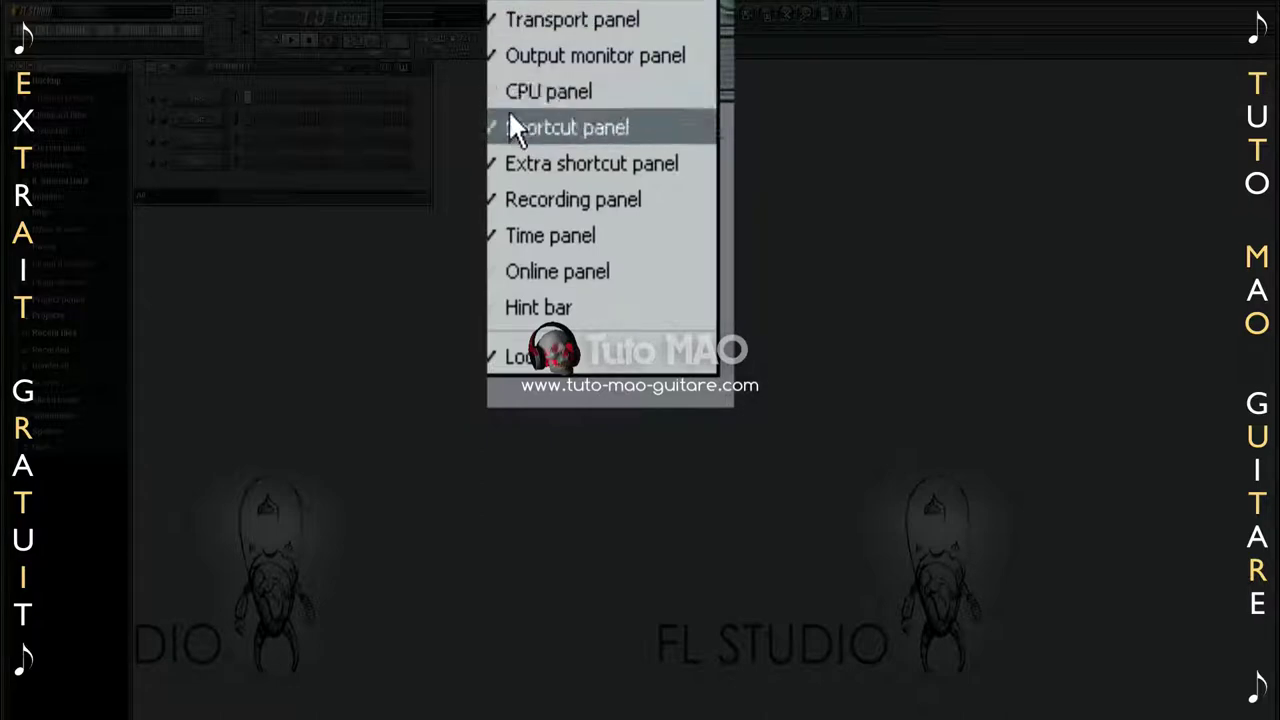
click(523, 204)
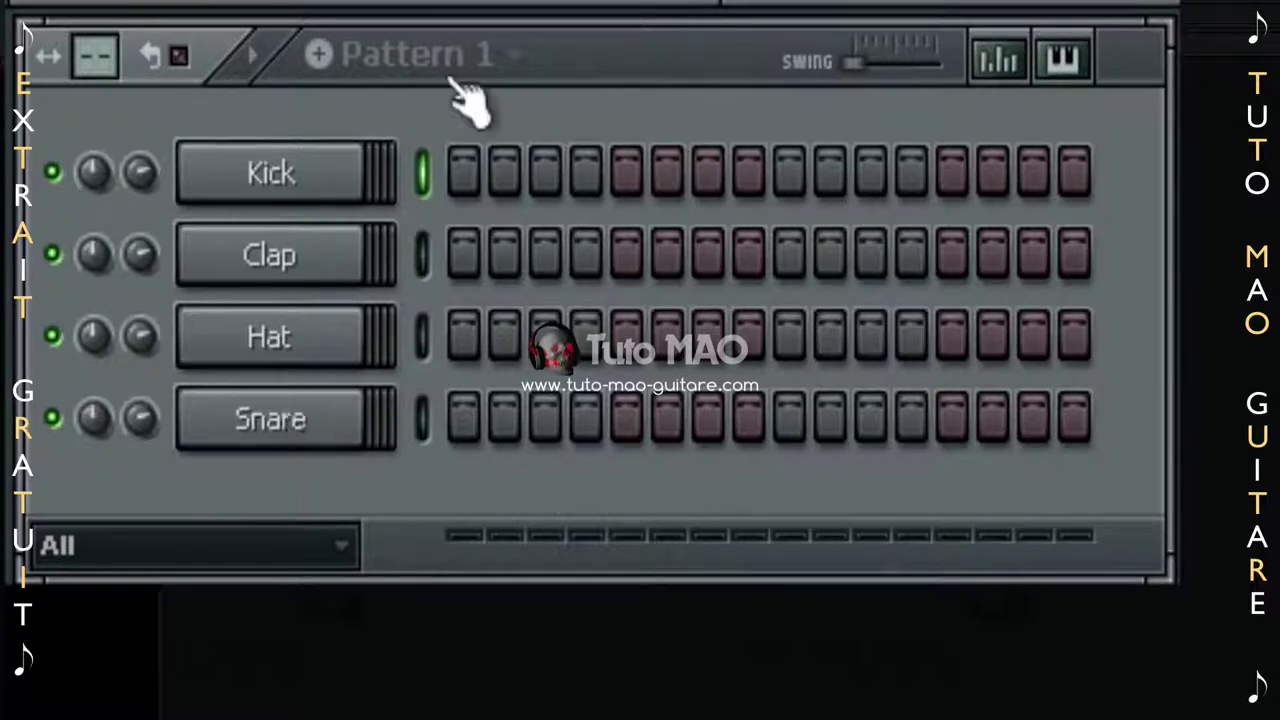
Open the channel settings of the Kick, Hat and Snare channels in turn, and return to the Kick's settings.
click(285, 176)
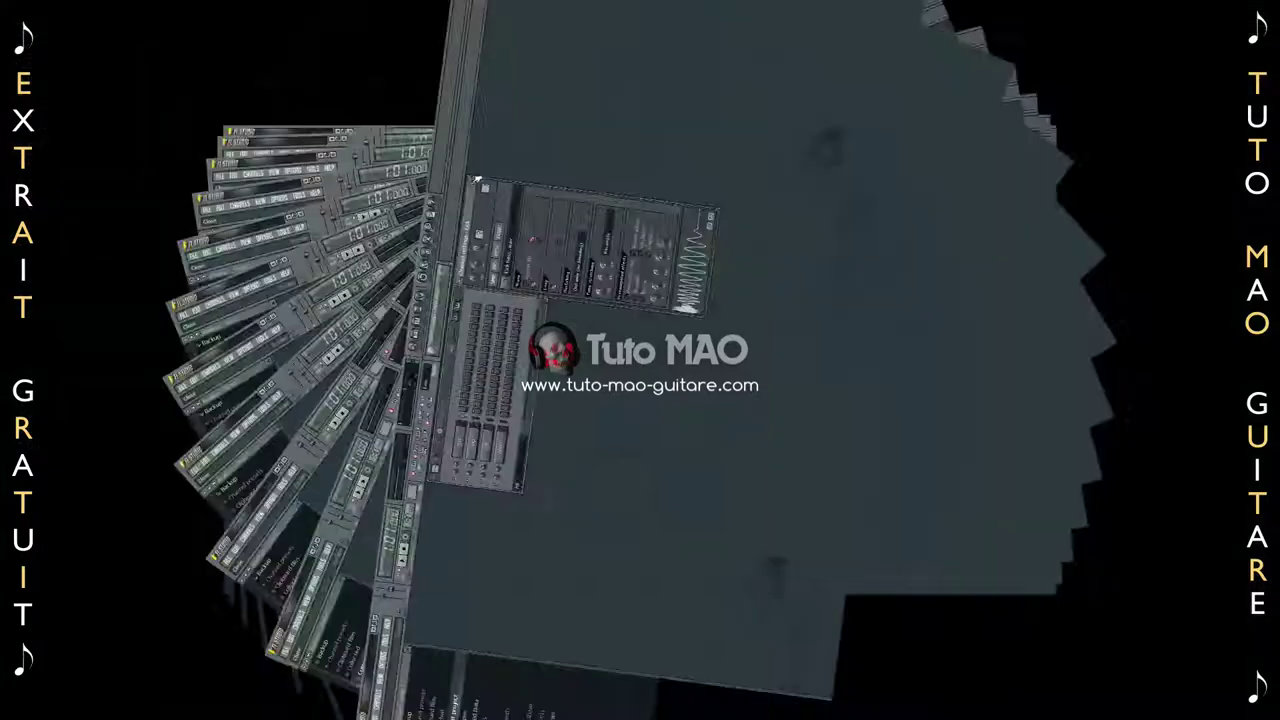
click(325, 146)
click(330, 190)
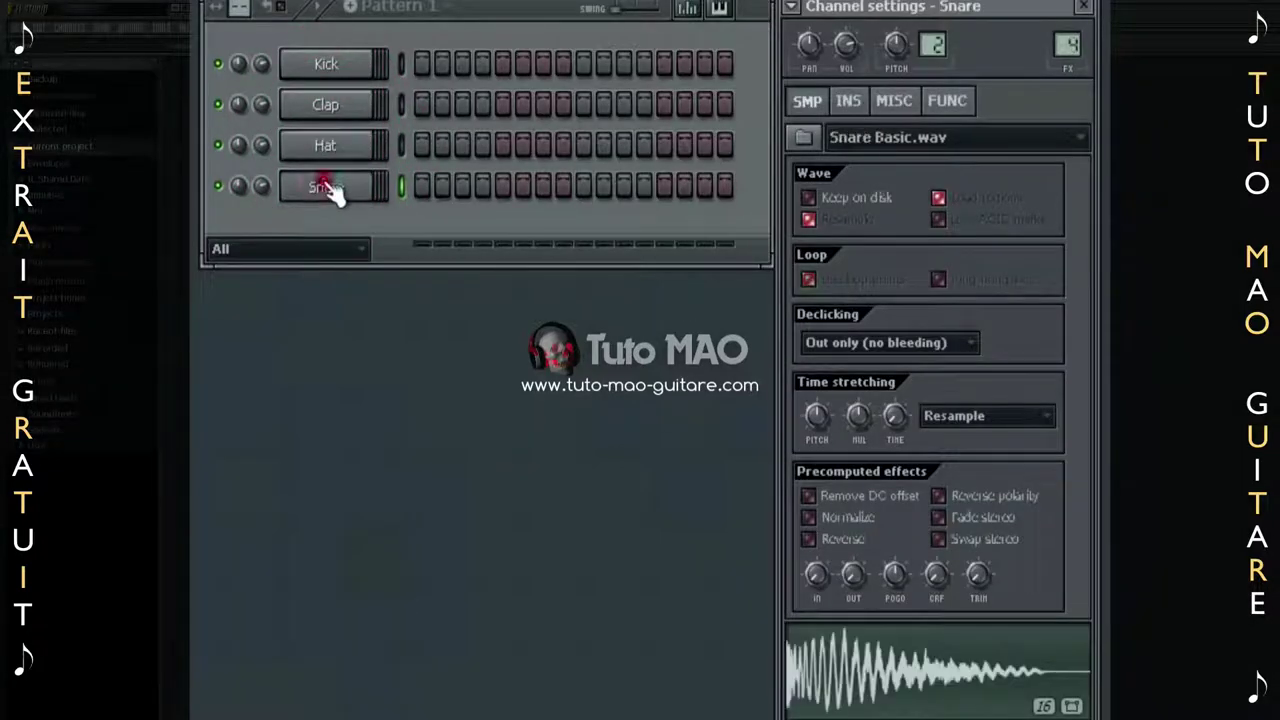
click(343, 66)
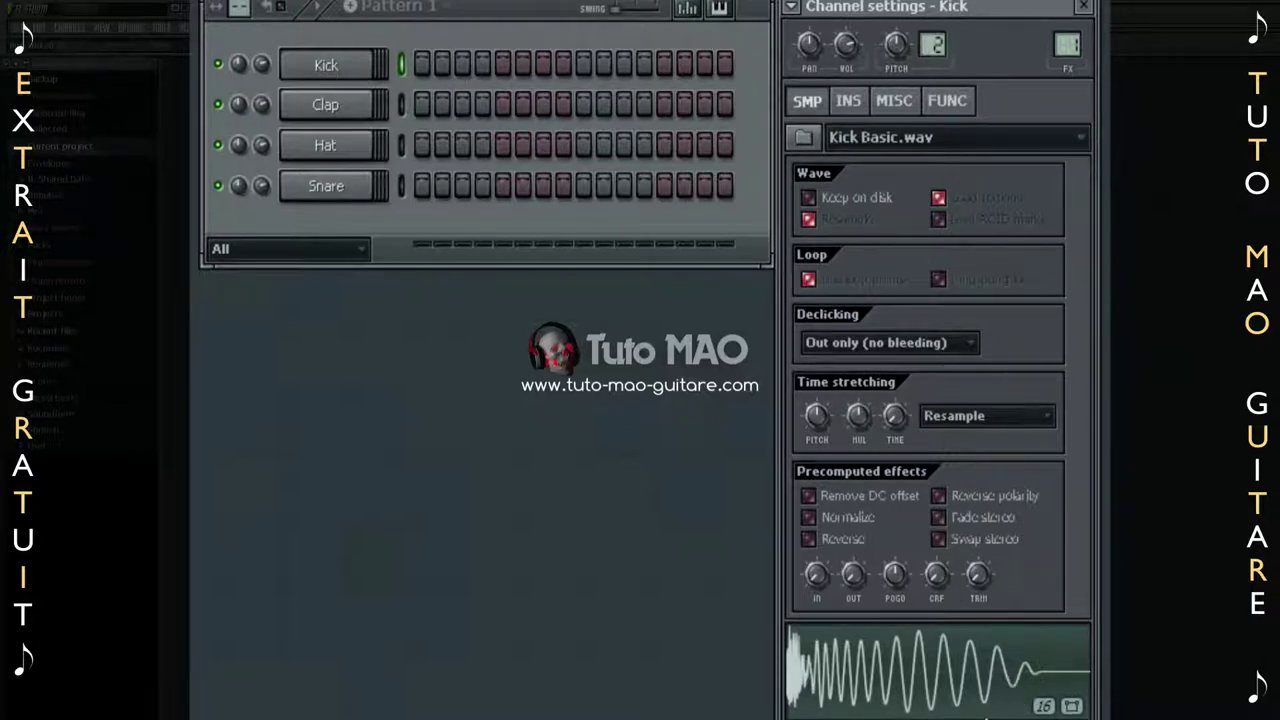
Look over the Kick channel's sample list and its sound file browser without choosing another sample.
click(1043, 706)
click(1082, 145)
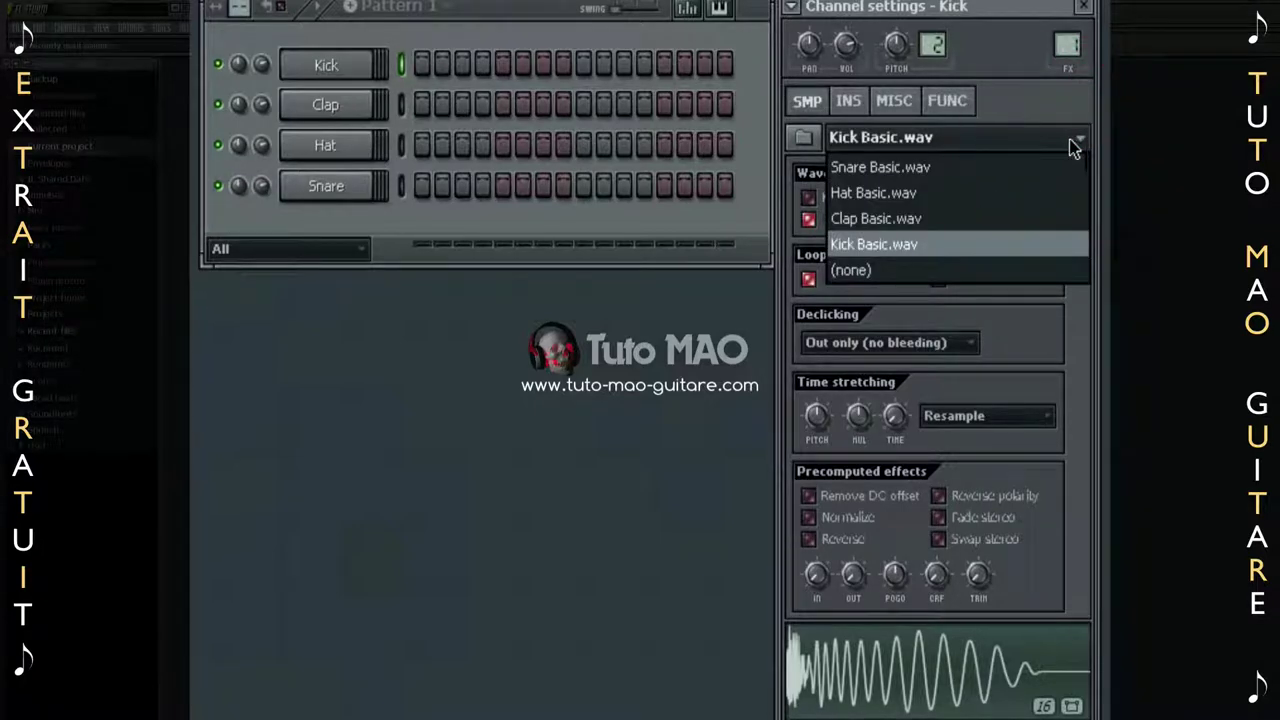
click(1065, 145)
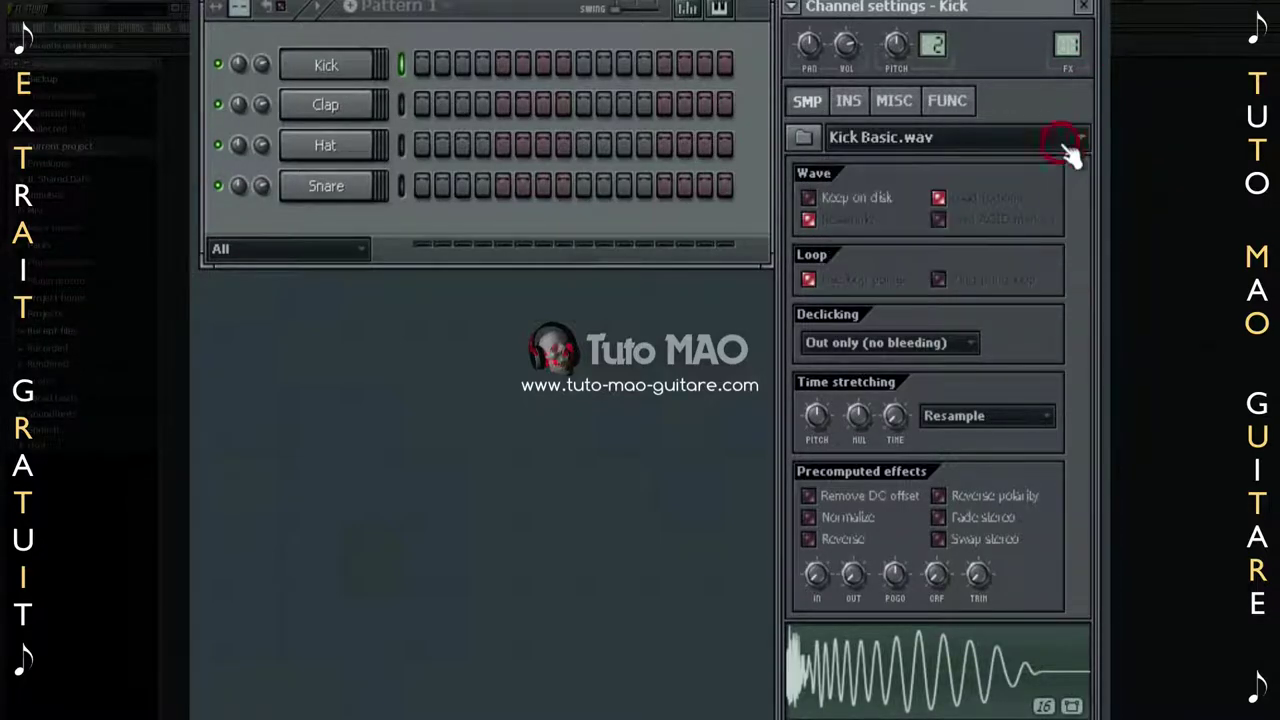
click(804, 138)
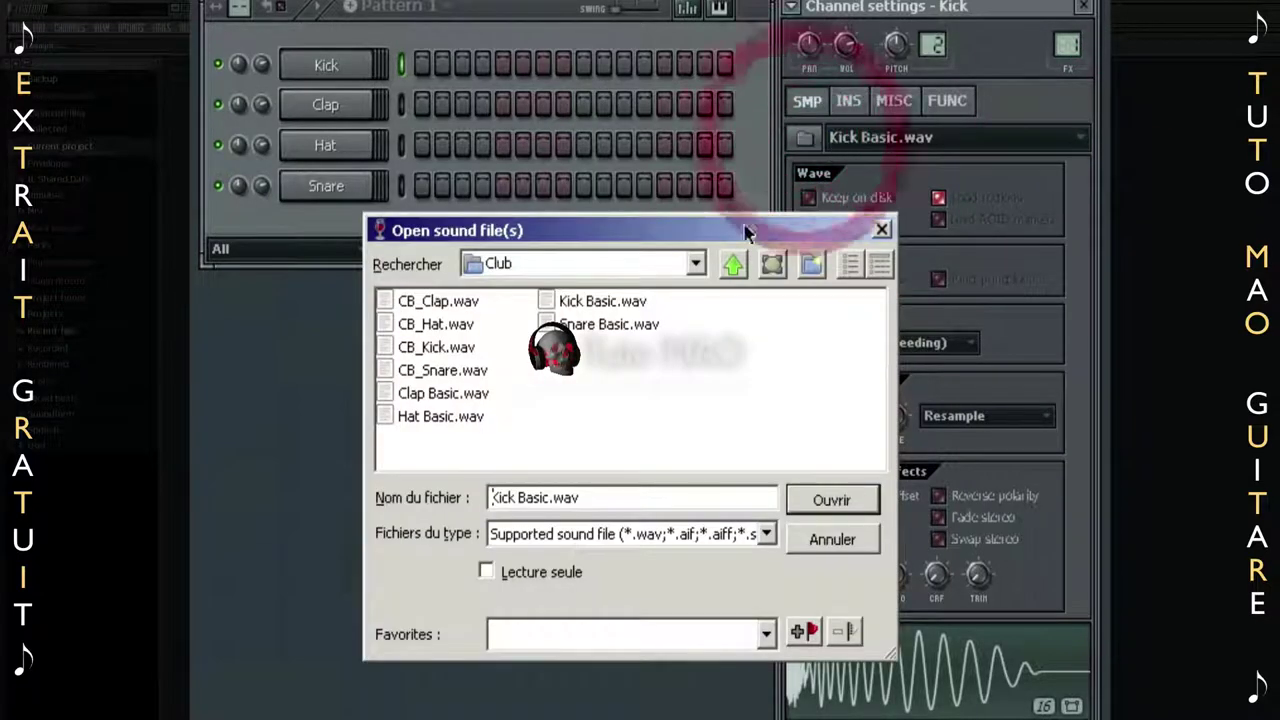
click(832, 540)
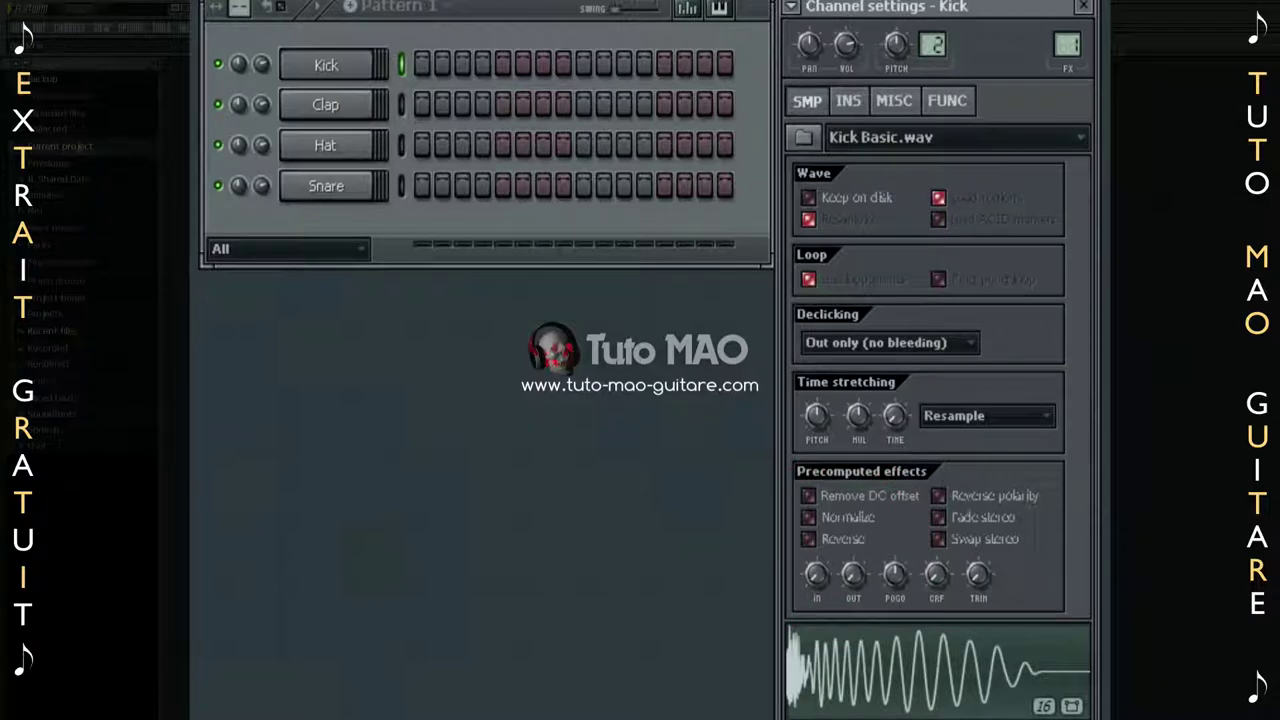
Place Kick hits on steps 1, 5, 9 and 13 of Pattern 1.
click(422, 66)
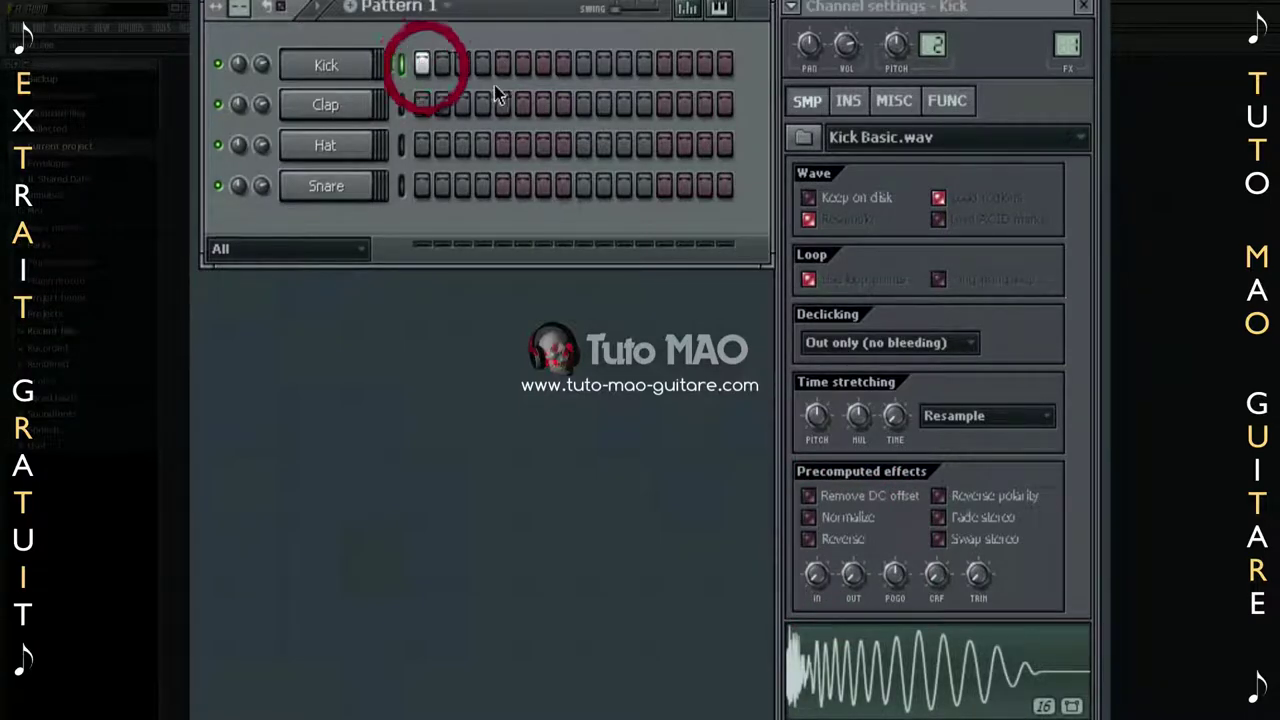
click(502, 66)
click(583, 66)
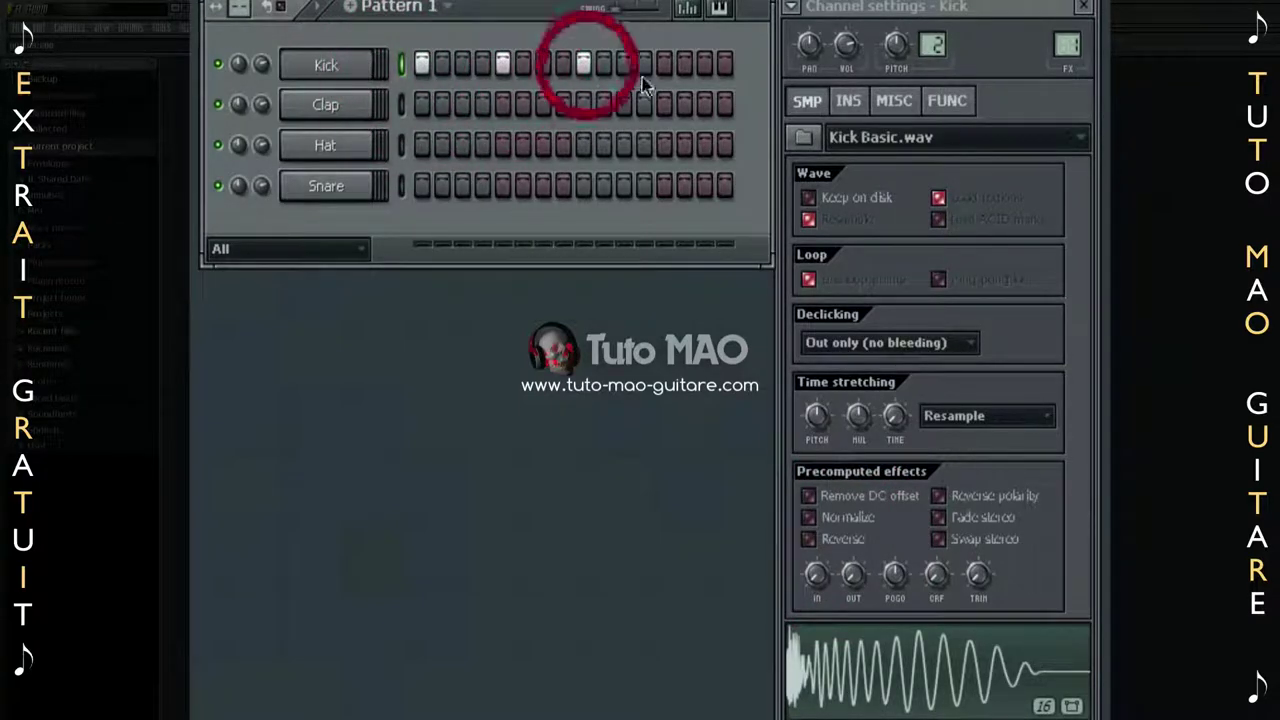
click(662, 66)
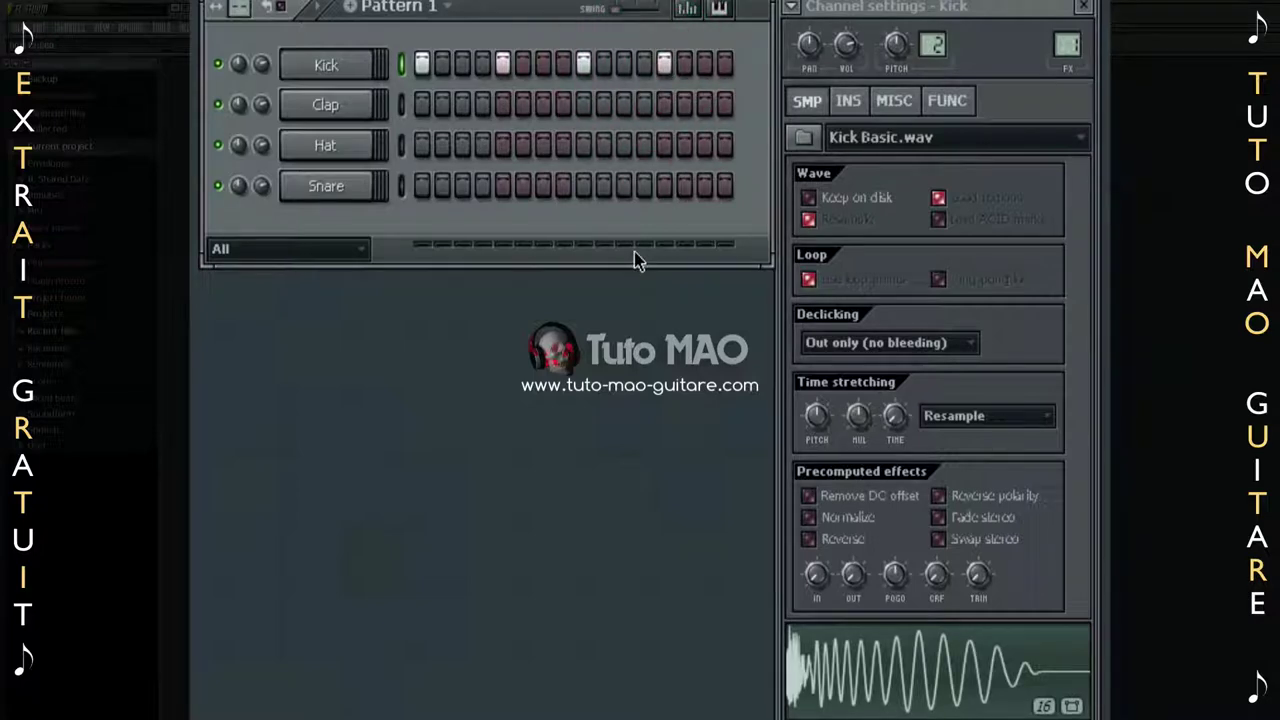
While Pattern 1 plays, place Clap hits on steps 5 and 13 and fill all 16 Hat steps.
click(314, 8)
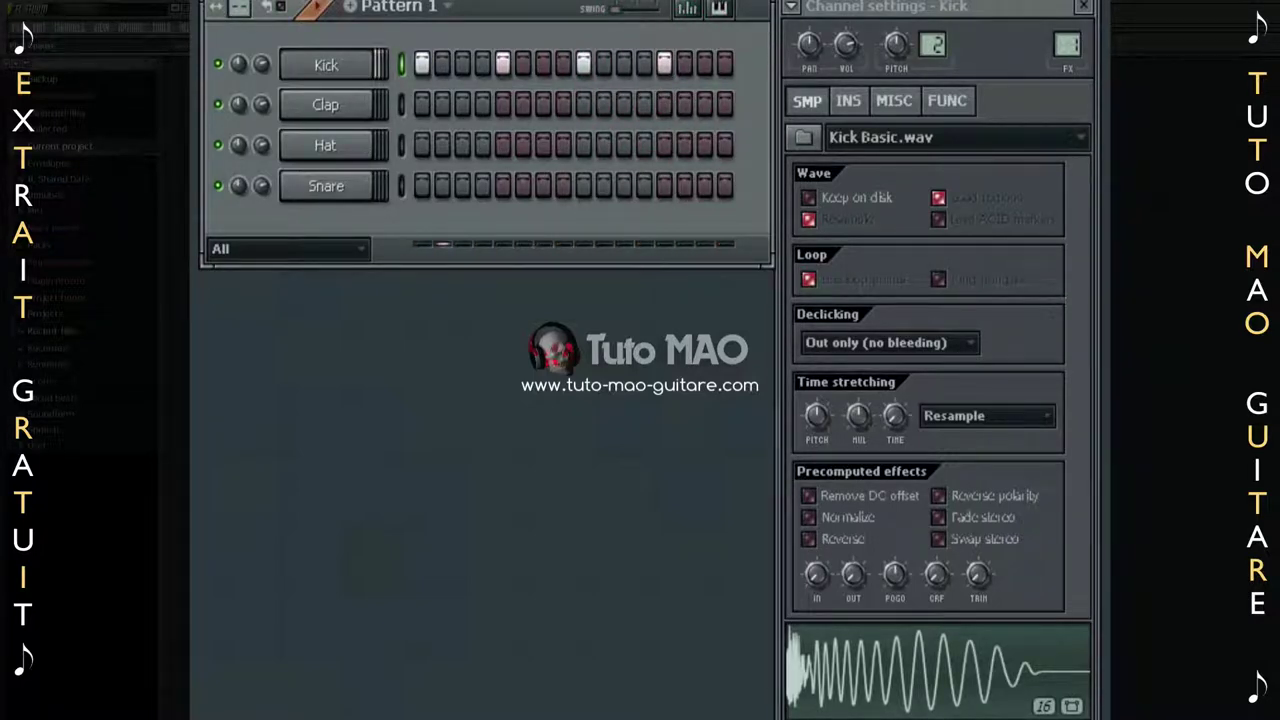
click(503, 108)
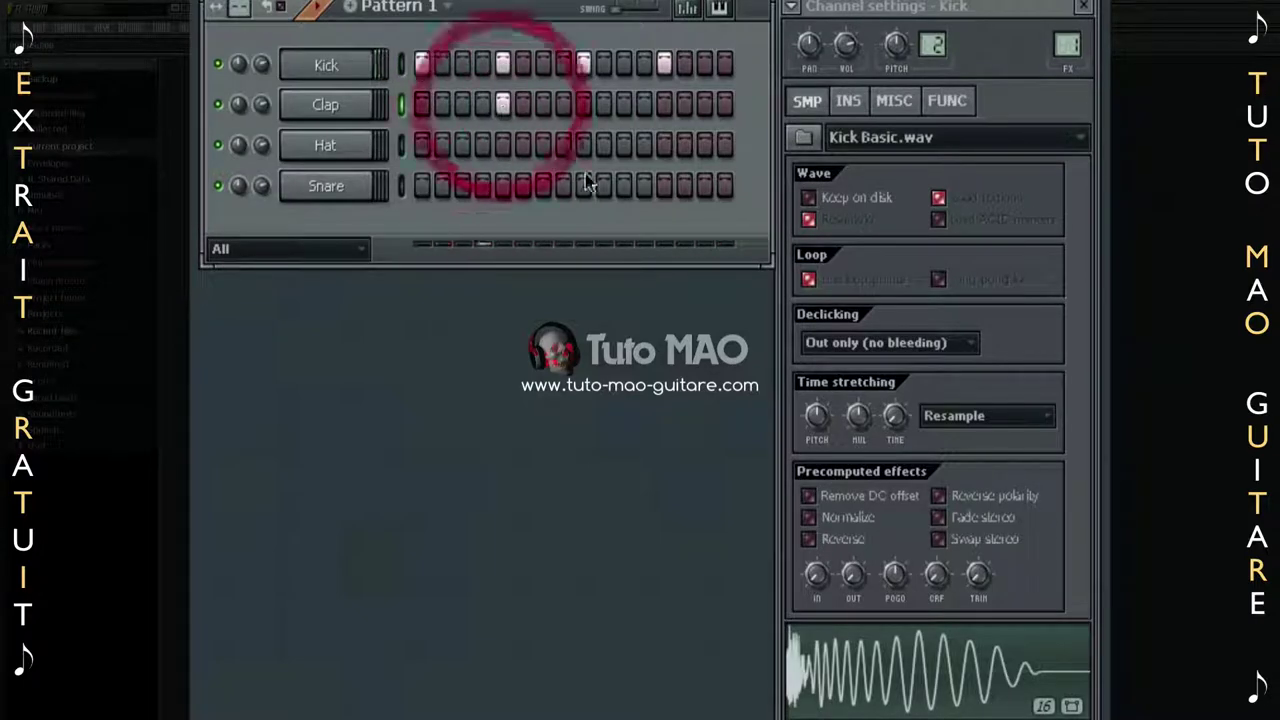
click(667, 110)
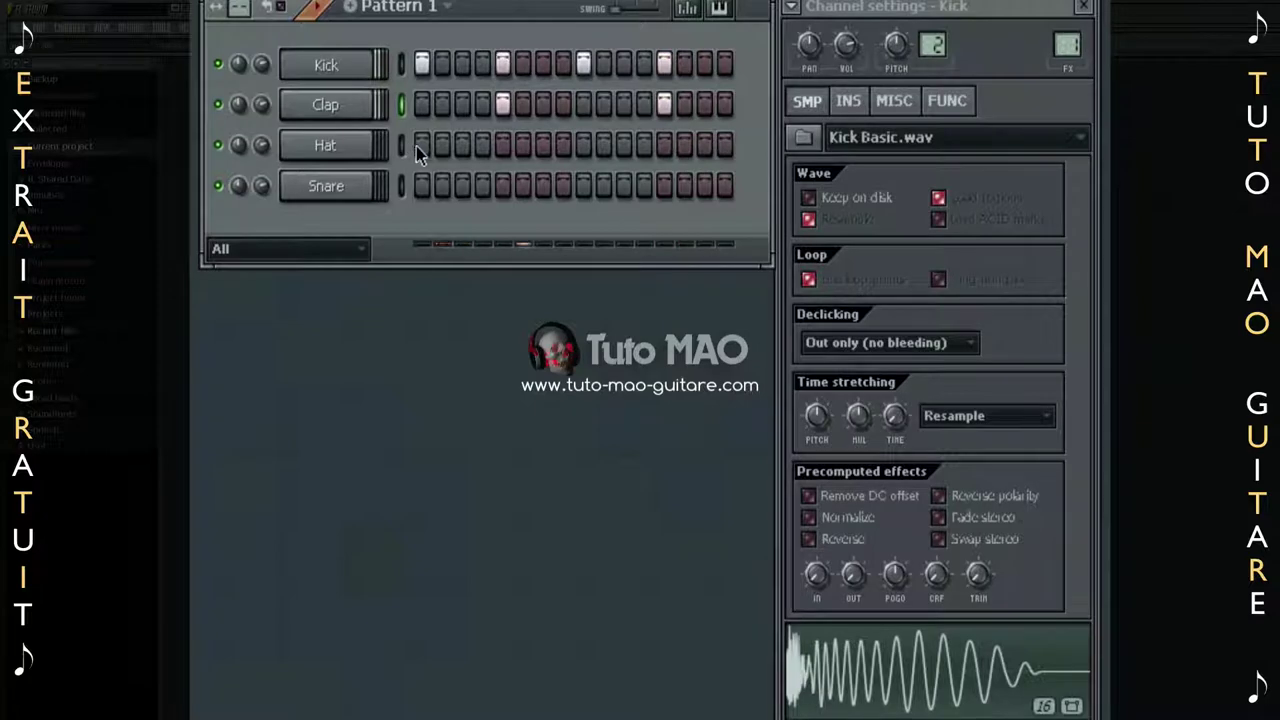
drag(420, 146, 720, 149)
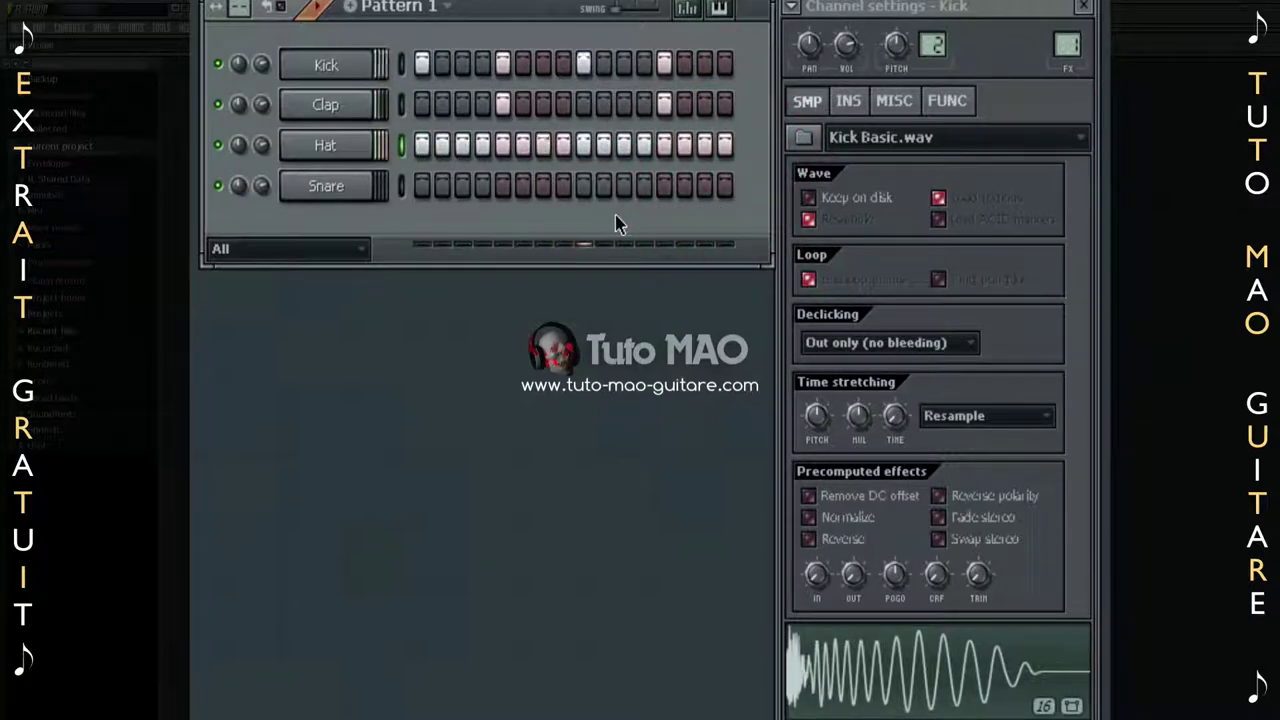
Place Snare hits on steps 5, 7 and 13, and stop and restart the pattern's playback.
click(505, 188)
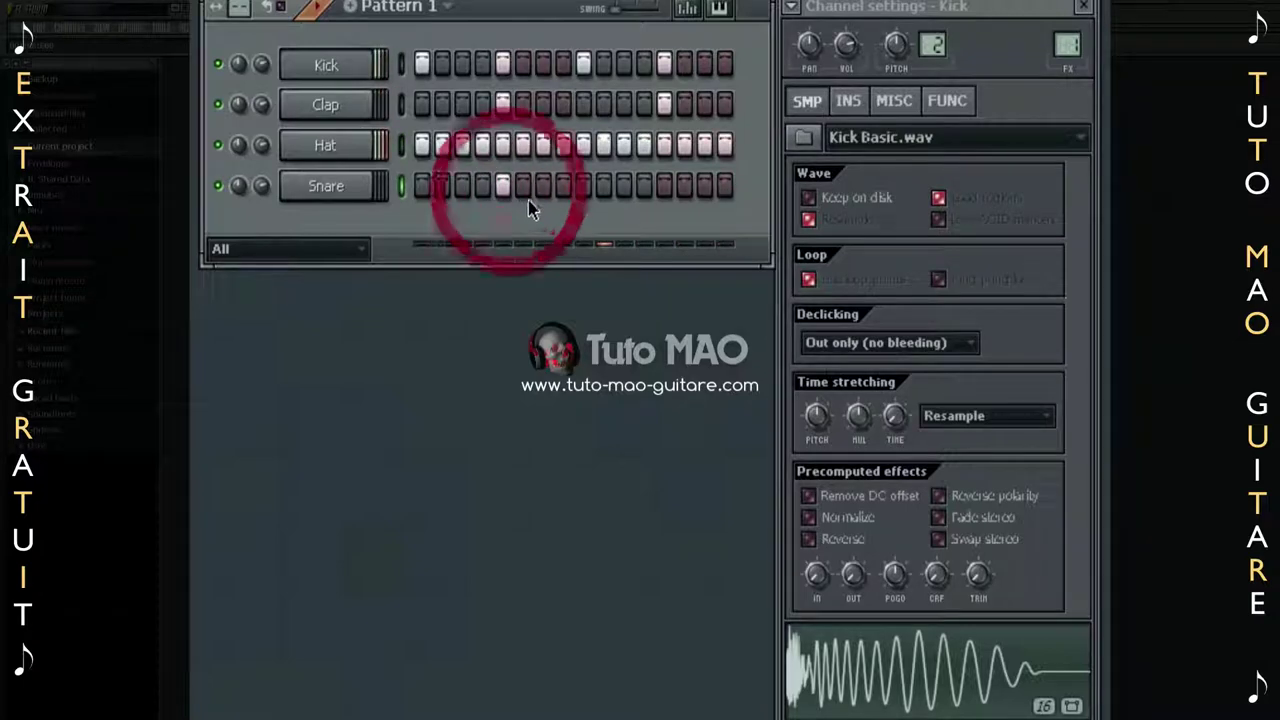
click(542, 188)
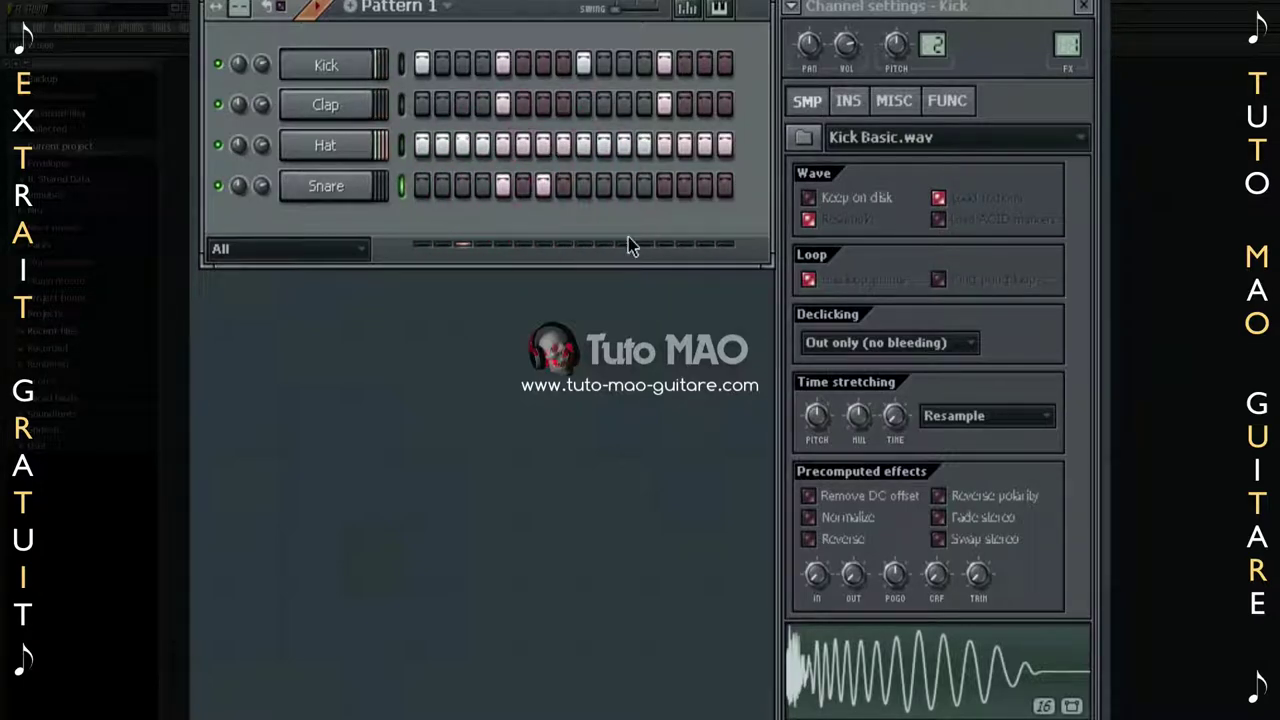
click(664, 186)
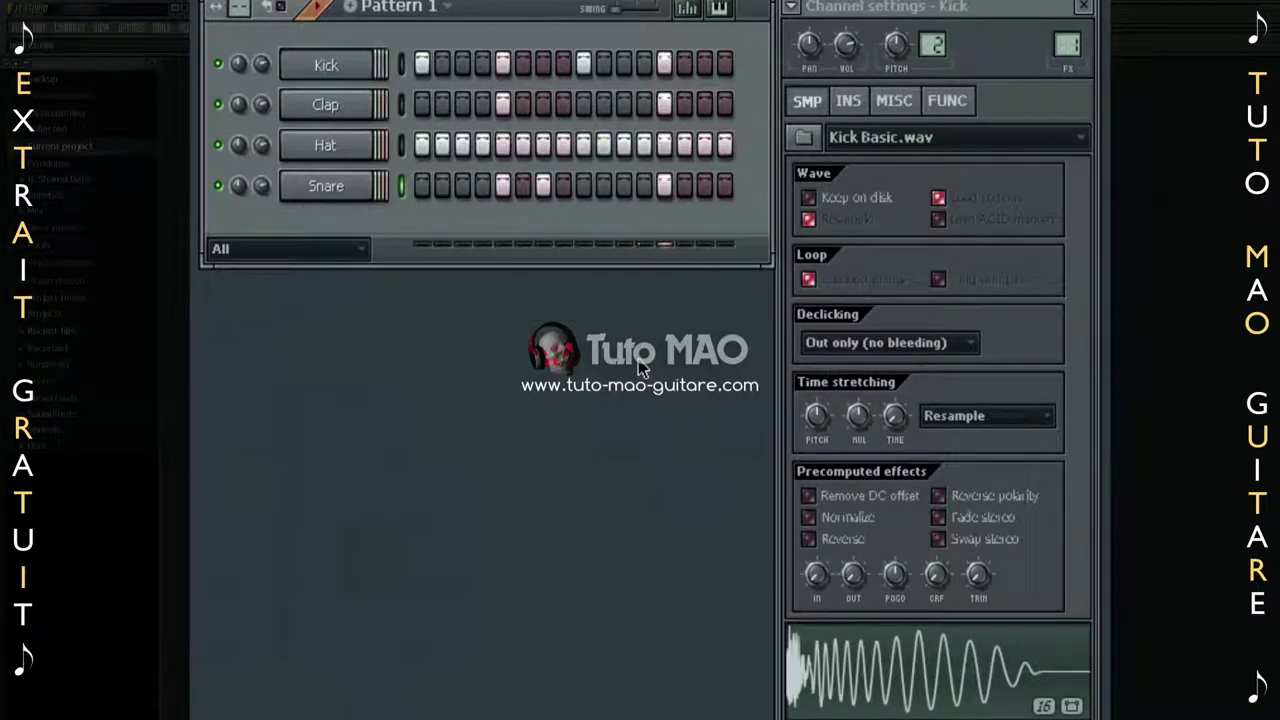
click(318, 14)
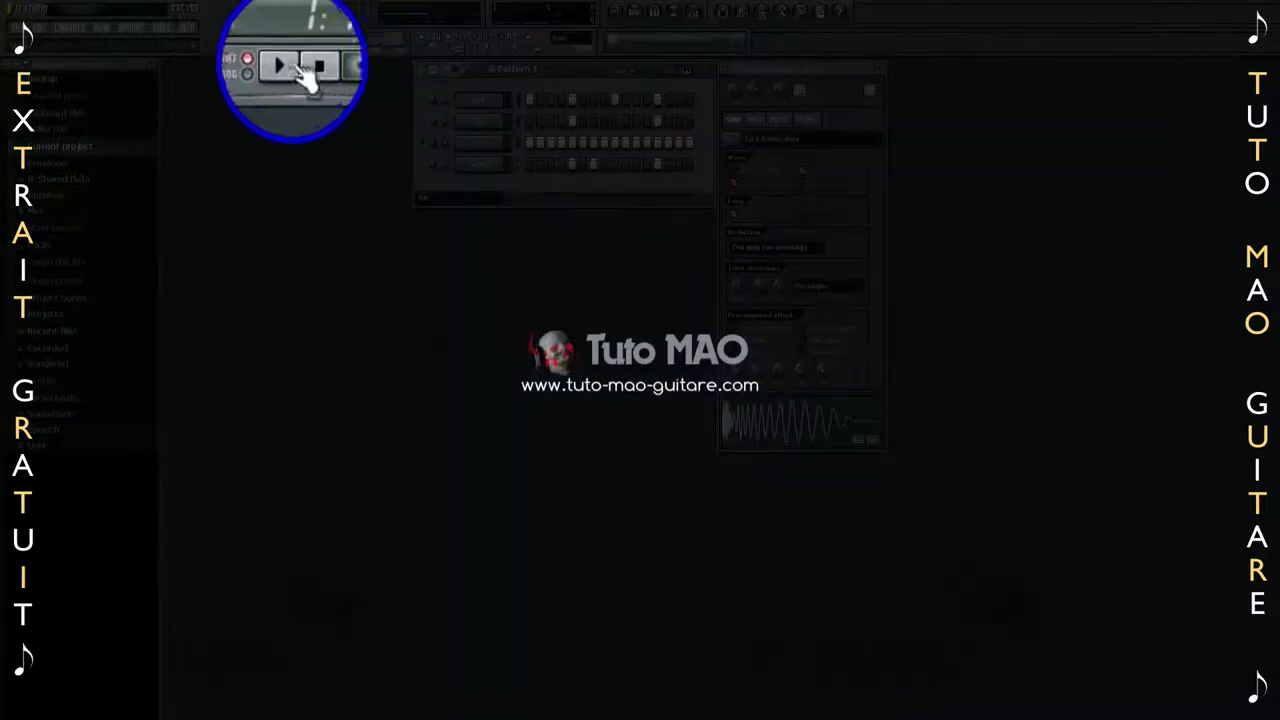
click(284, 66)
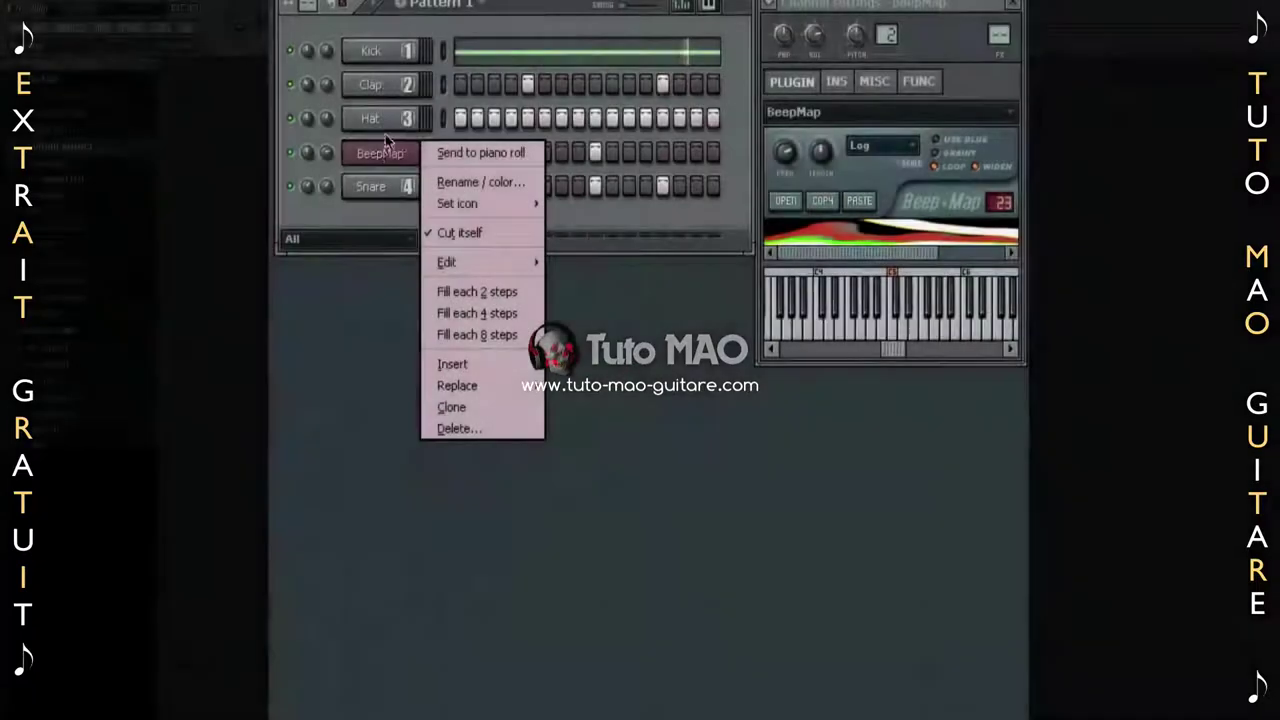
Clone the BeepMap channel and delete the cloned channel.
mouse_move(491, 372)
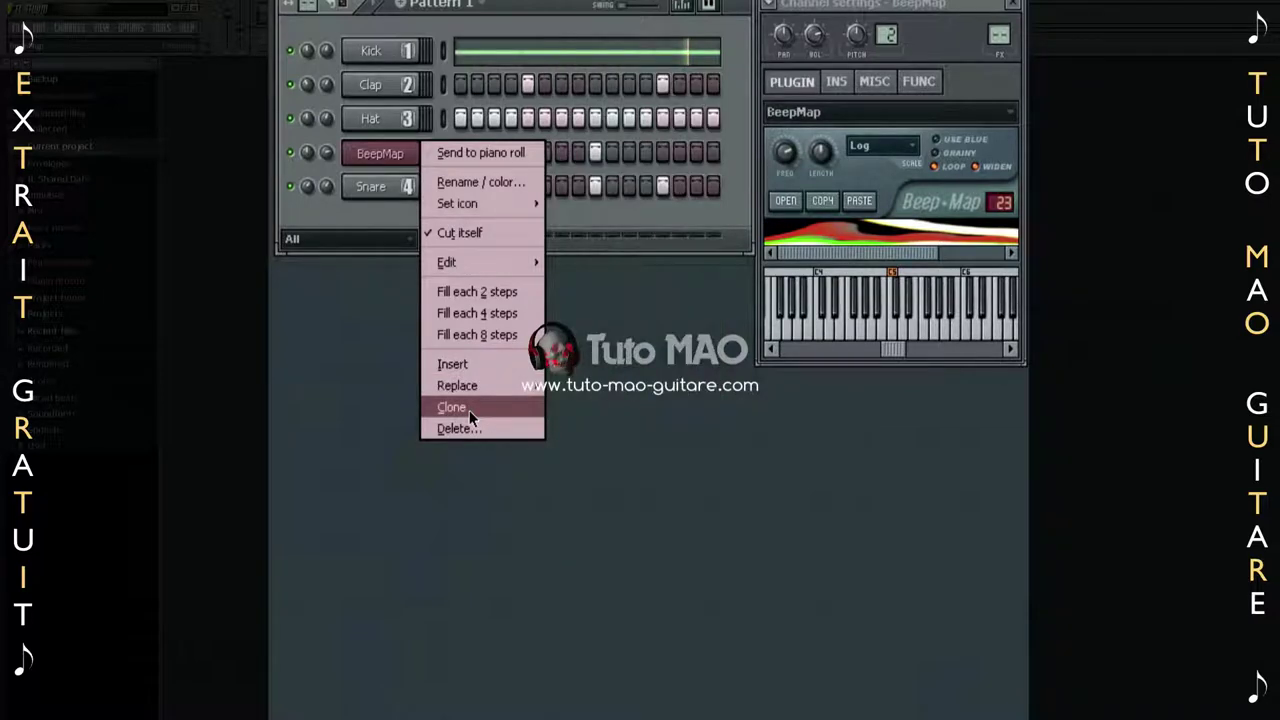
click(469, 410)
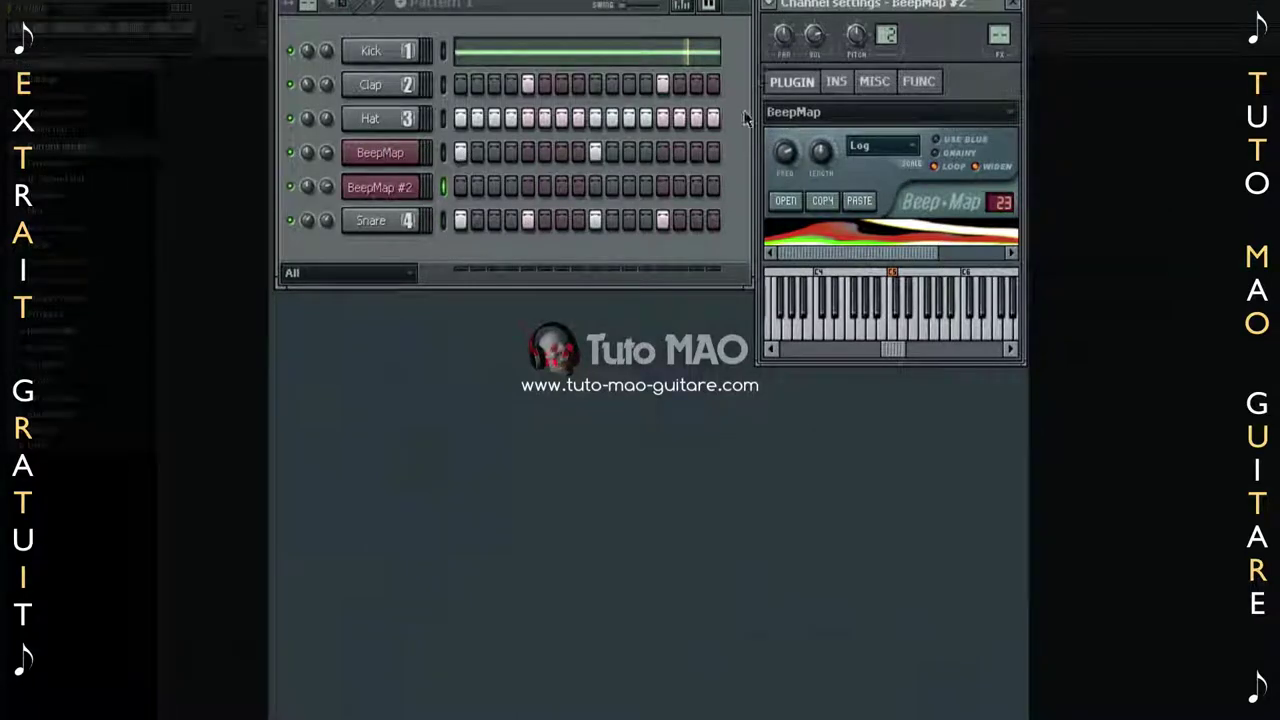
right_click(386, 186)
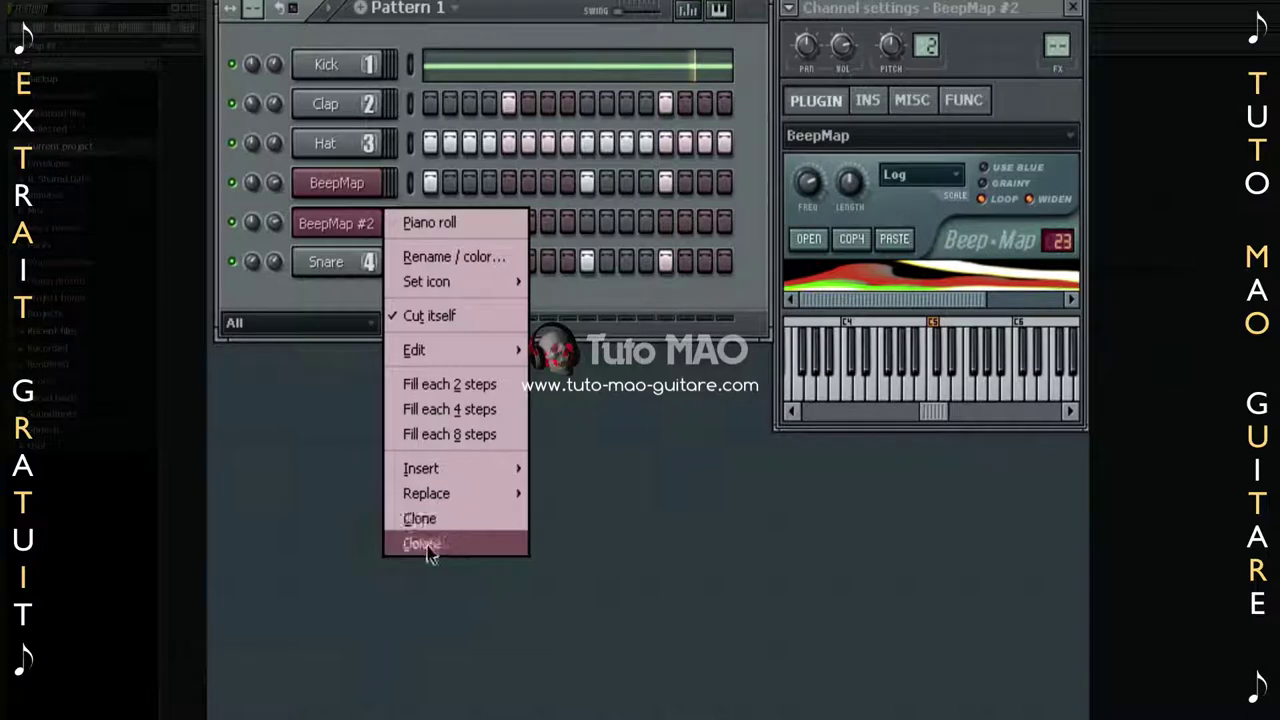
click(422, 543)
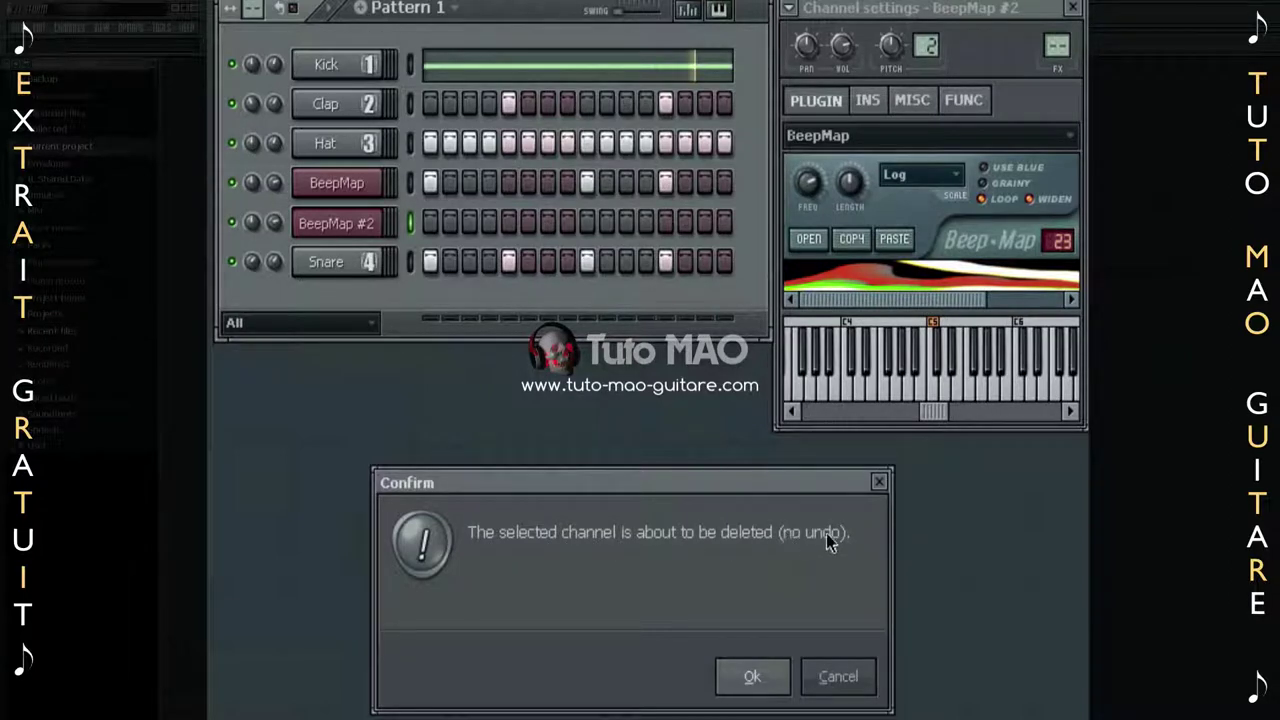
click(753, 677)
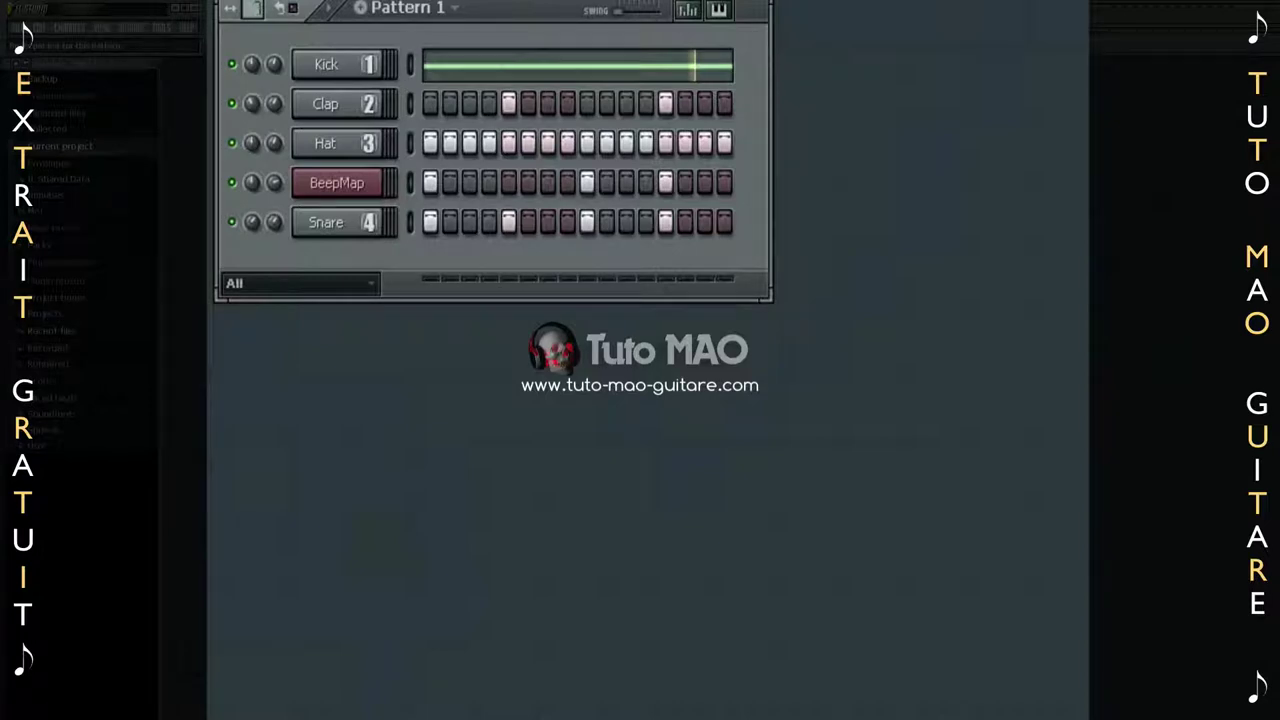
Extend the step sequencer grid to 32 steps and place Clap hits on steps 21, 25 and 28.
click(251, 10)
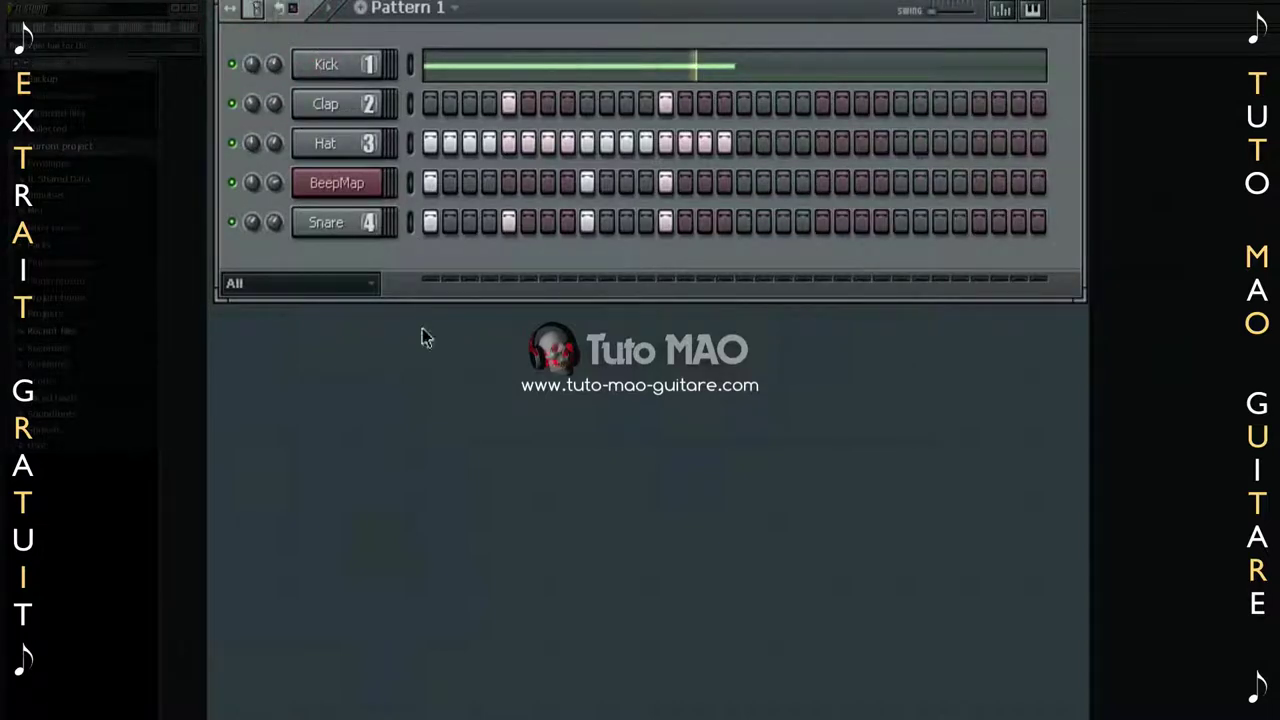
click(820, 105)
click(903, 106)
click(956, 107)
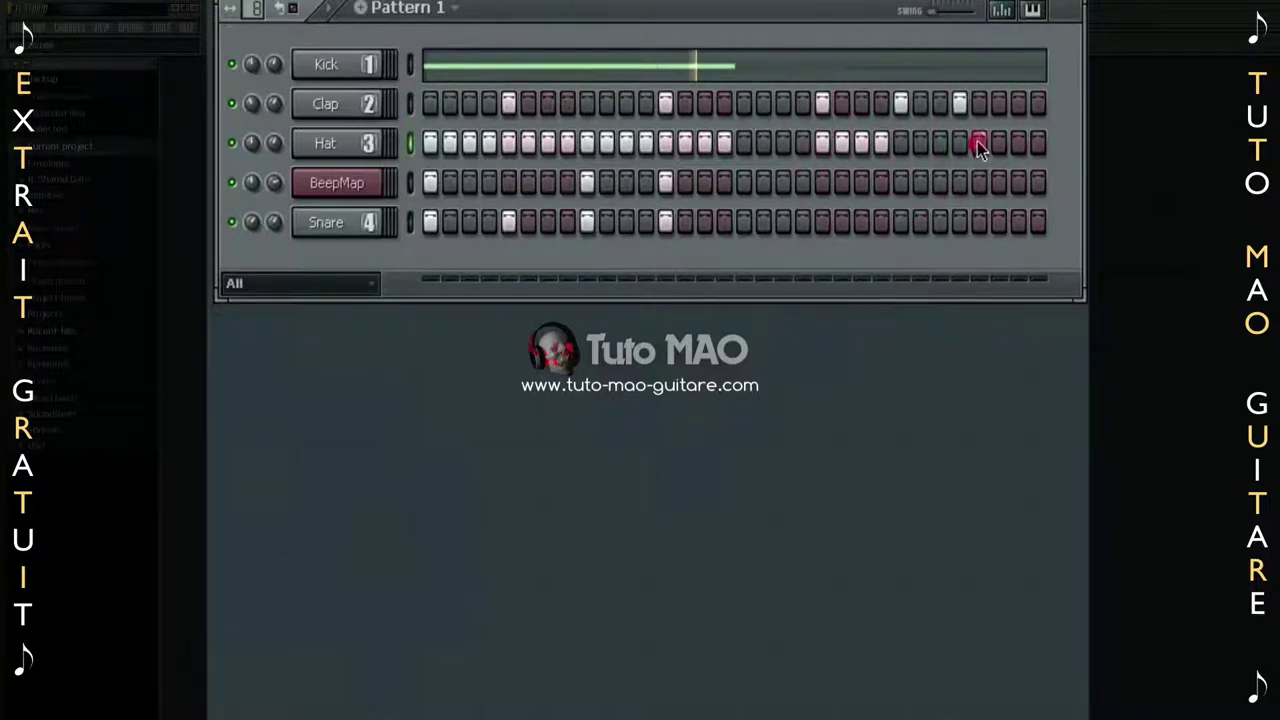
Fill Hat steps 29 to 32 and place BeepMap hits on steps 21 and 29 and Snare hits on steps 21, 29 and 31.
drag(977, 142, 1040, 143)
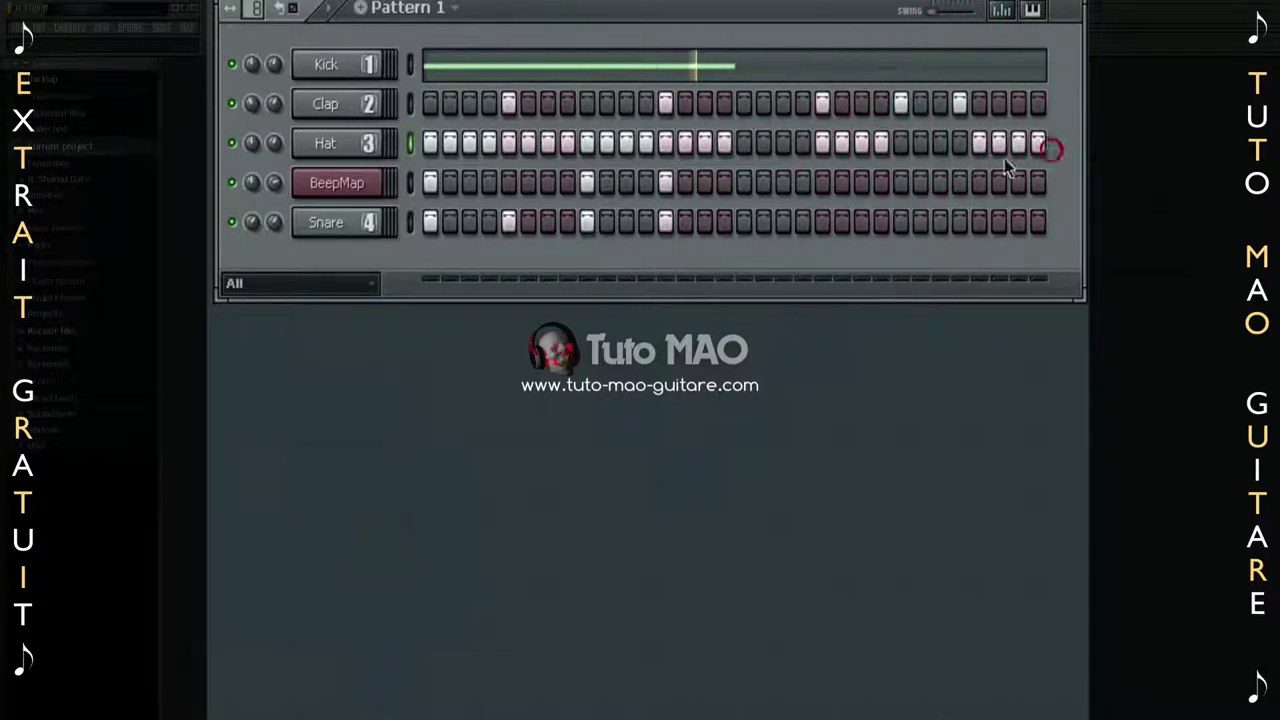
click(823, 184)
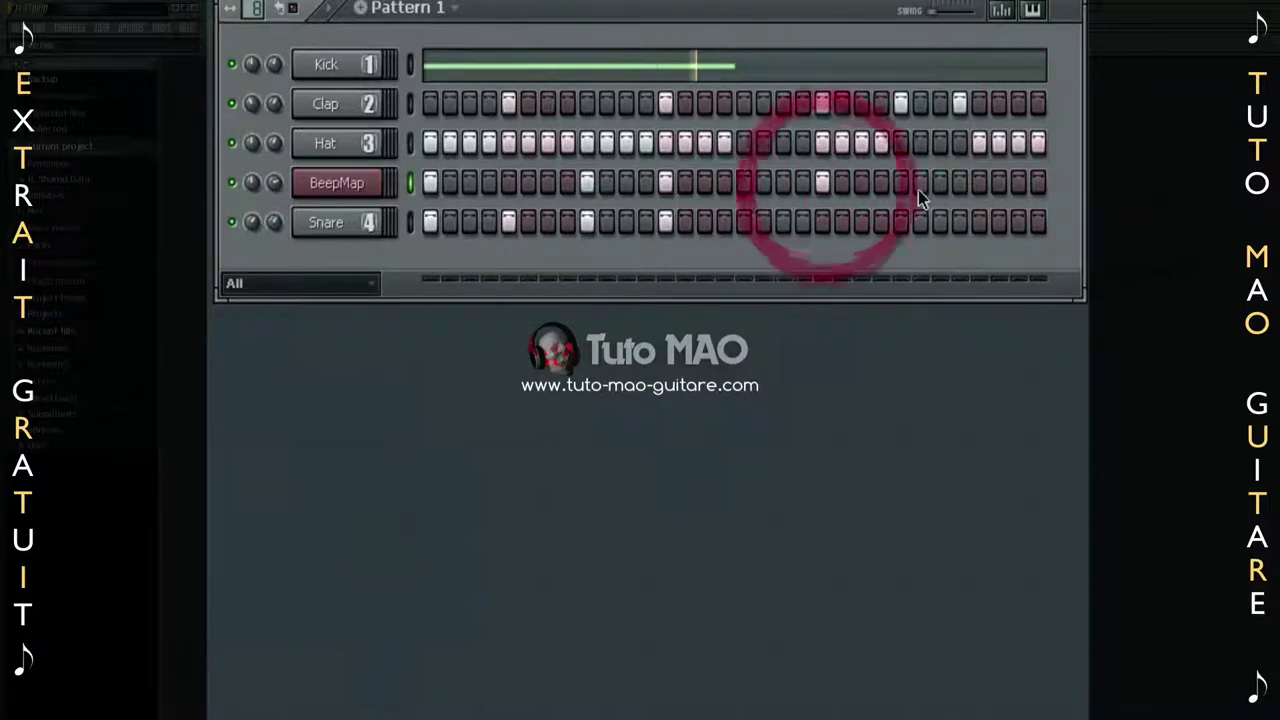
click(821, 222)
click(978, 222)
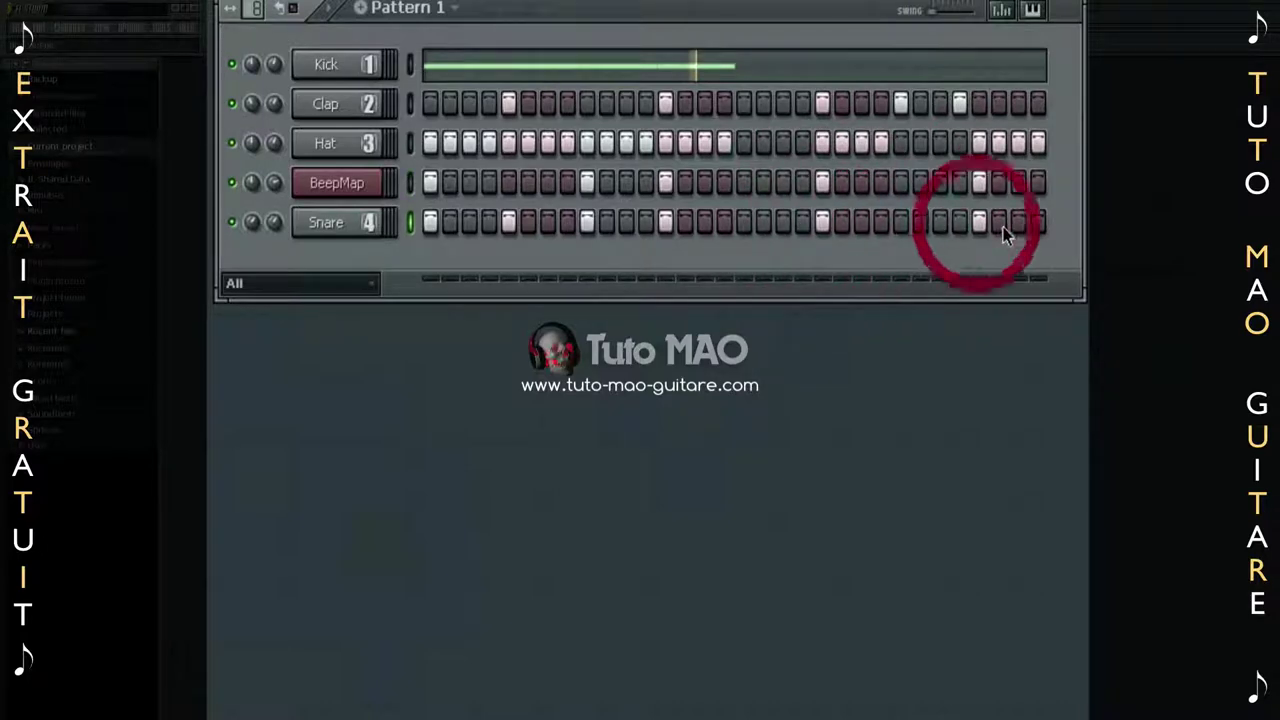
click(1018, 222)
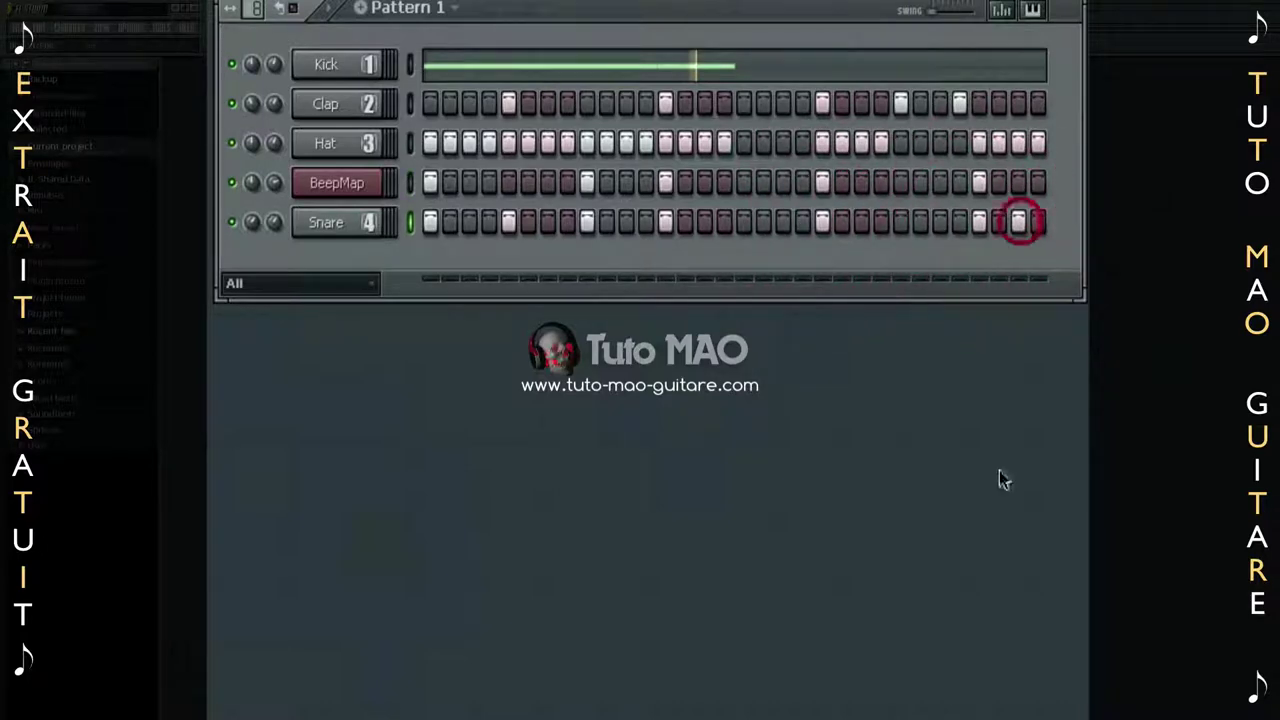
click(334, 11)
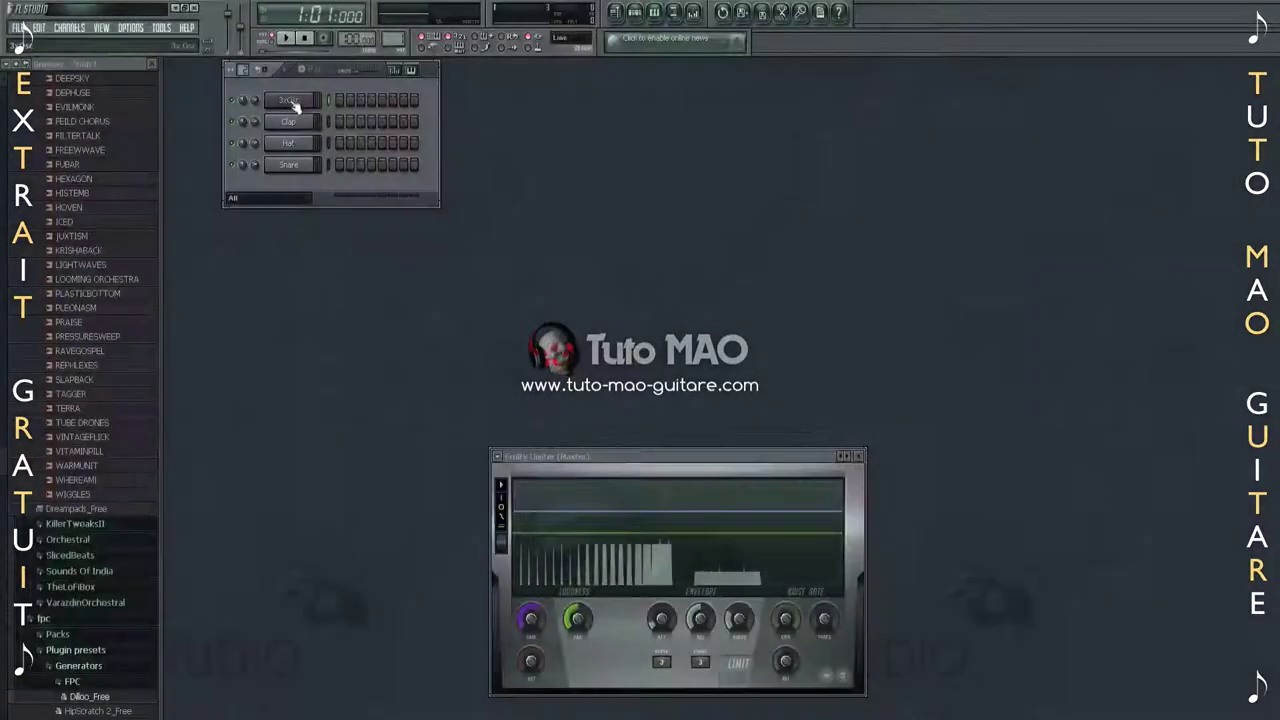
Insert another 3x Osc channel from the existing 3x Osc channel and show its FUNC settings.
right_click(291, 104)
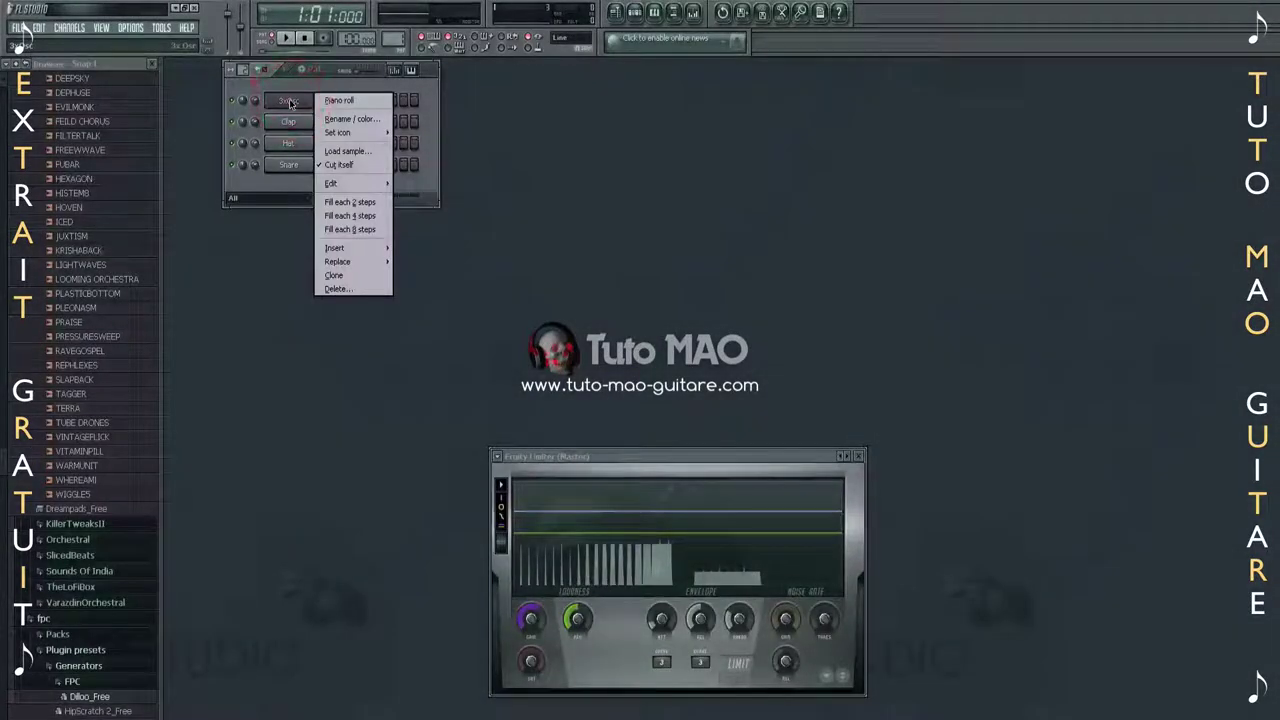
mouse_move(354, 248)
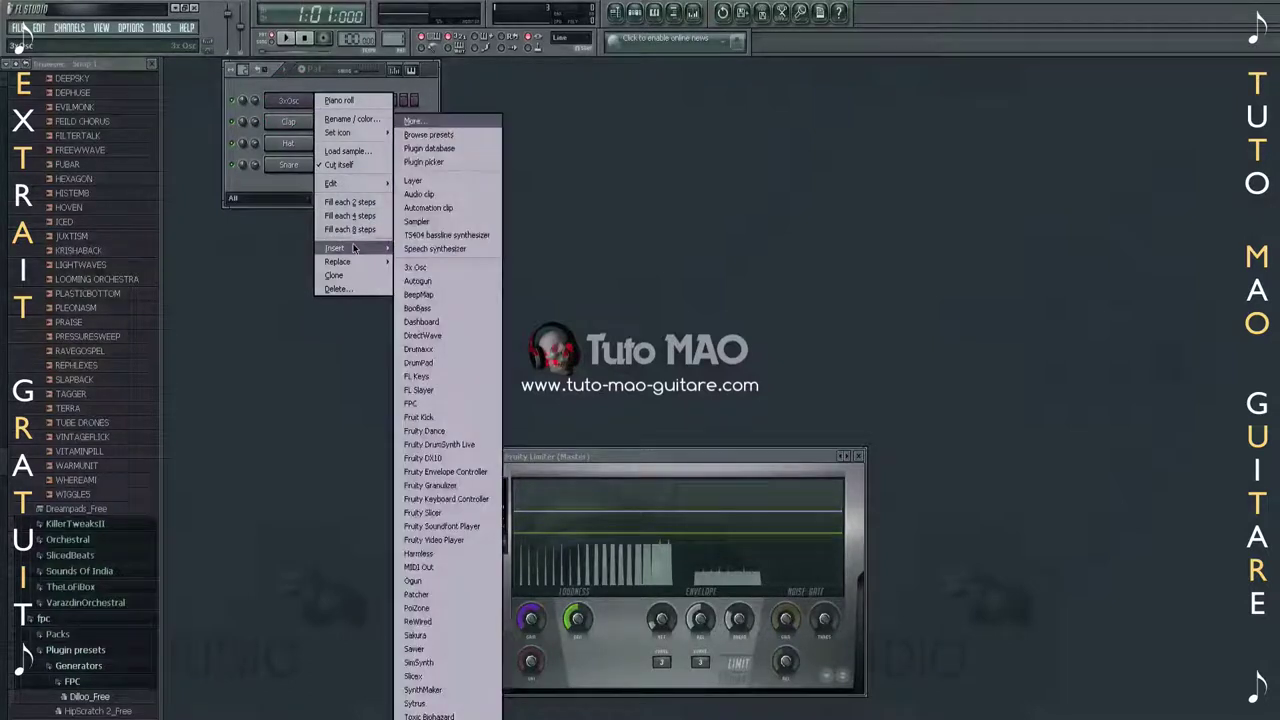
click(419, 268)
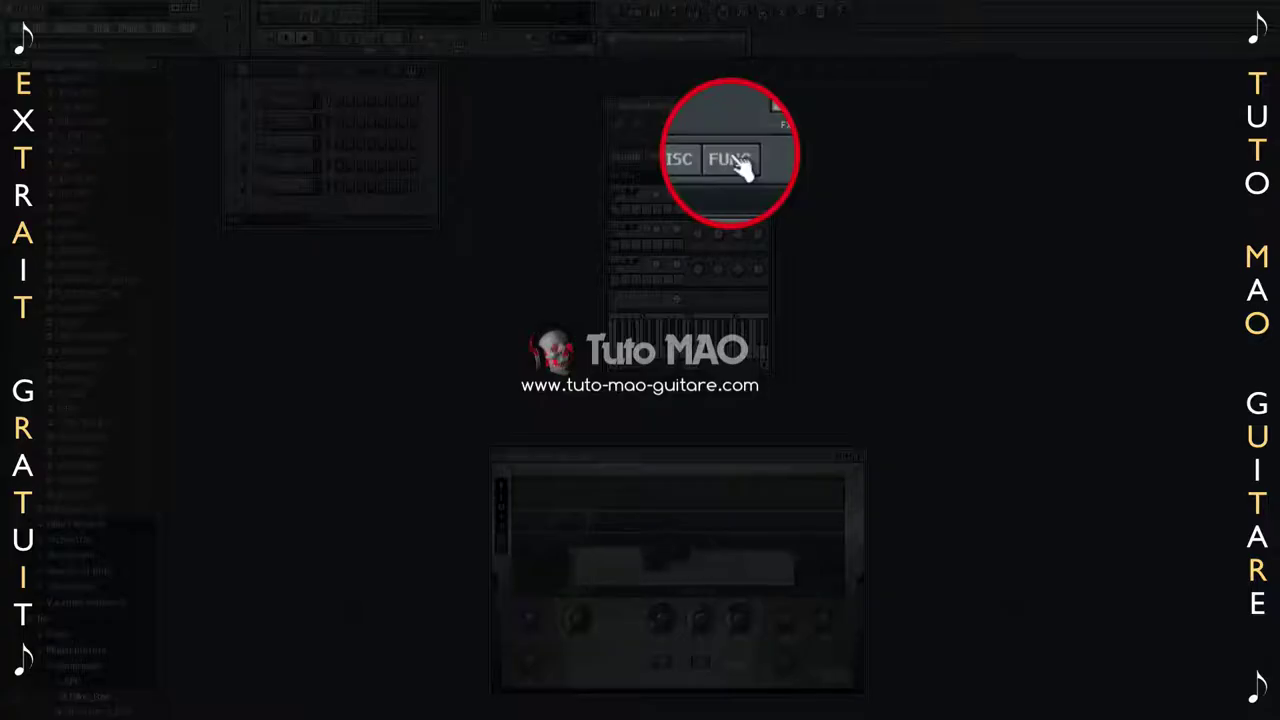
click(733, 160)
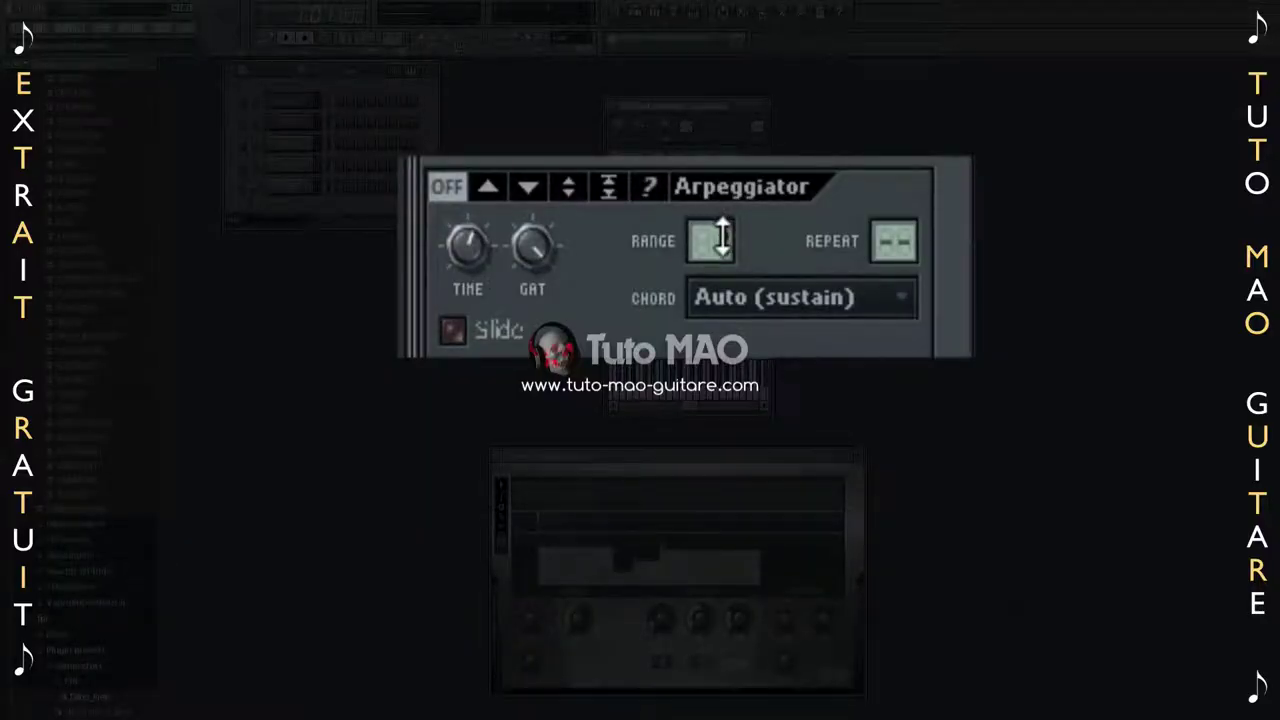
Set the new channel's arpeggiator to the up direction with range 3 and chord (none).
drag(711, 241, 711, 224)
click(773, 298)
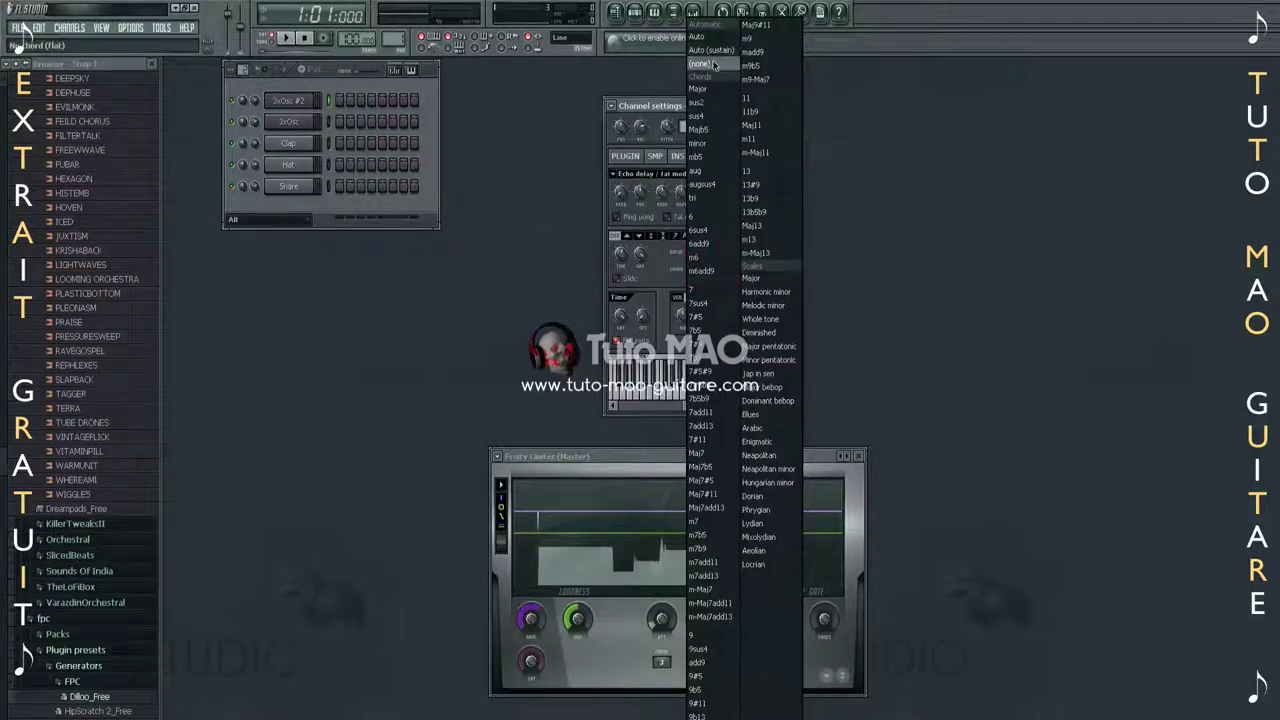
click(714, 65)
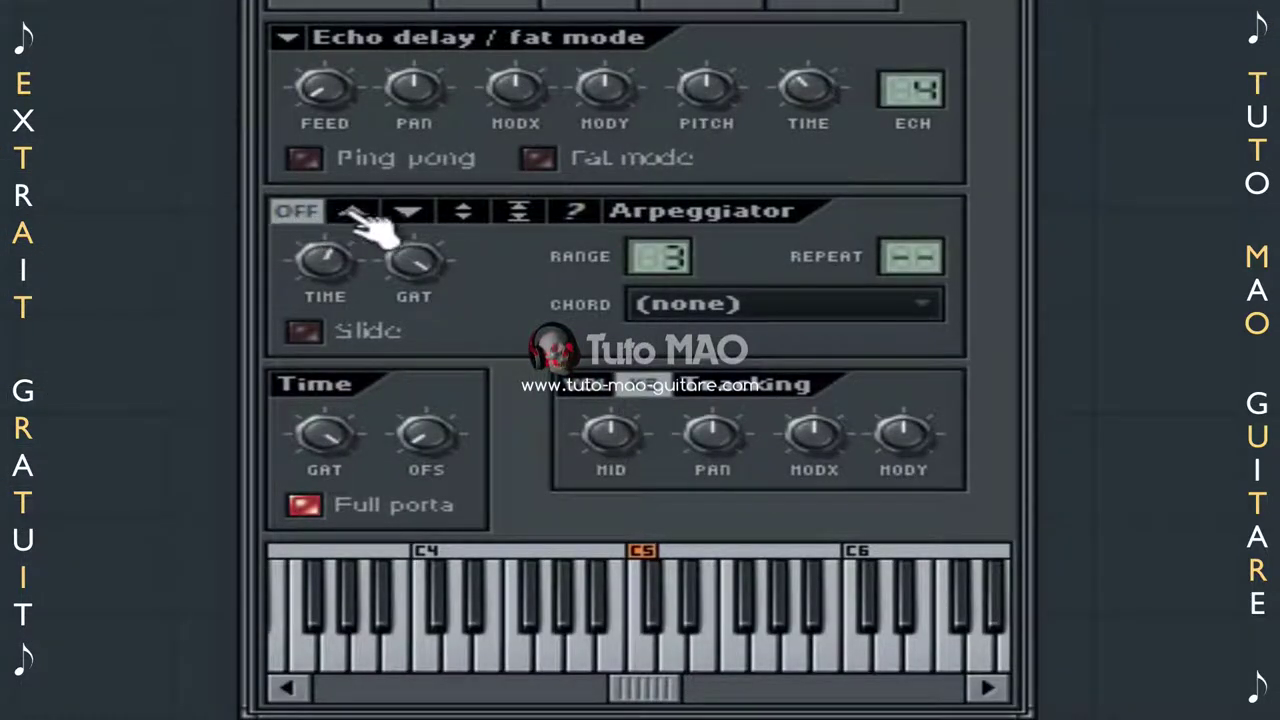
click(356, 214)
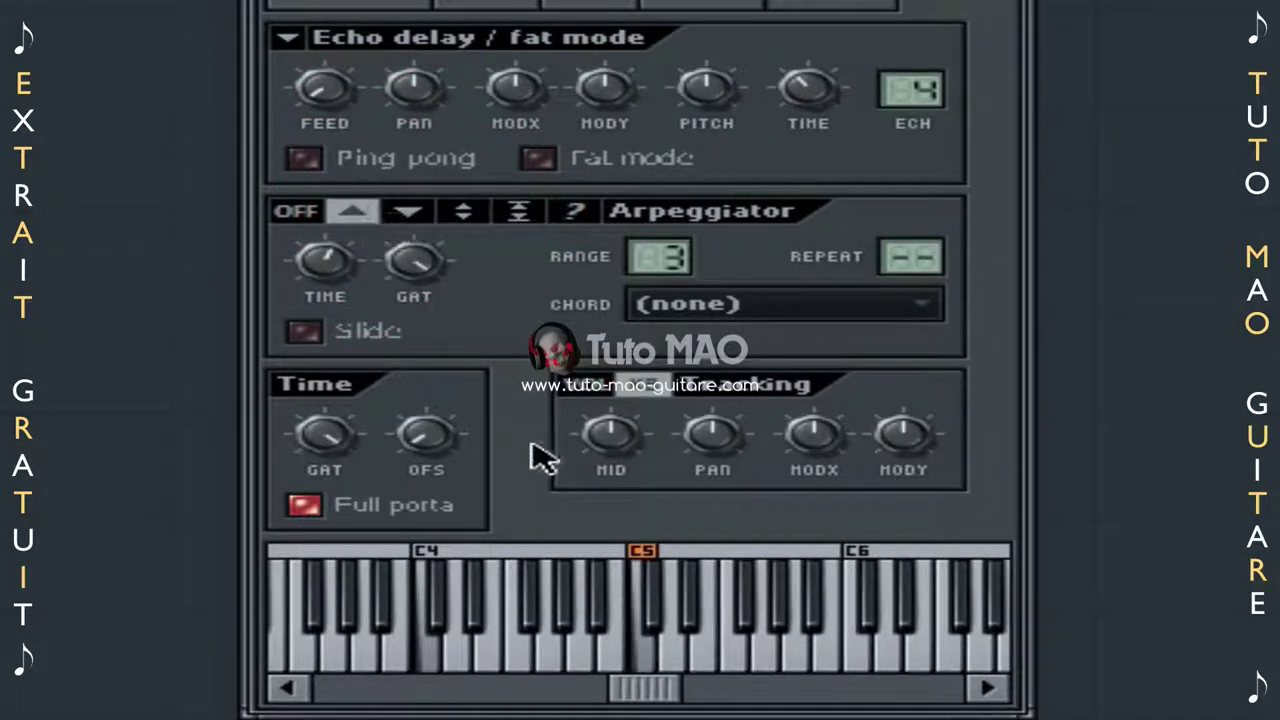
Try different gate and time amounts on the arpeggiator while auditioning notes, ending with a reduced gate.
mouse_move(423, 266)
mouse_down()
mouse_move(423, 240)
mouse_move(423, 276)
mouse_up()
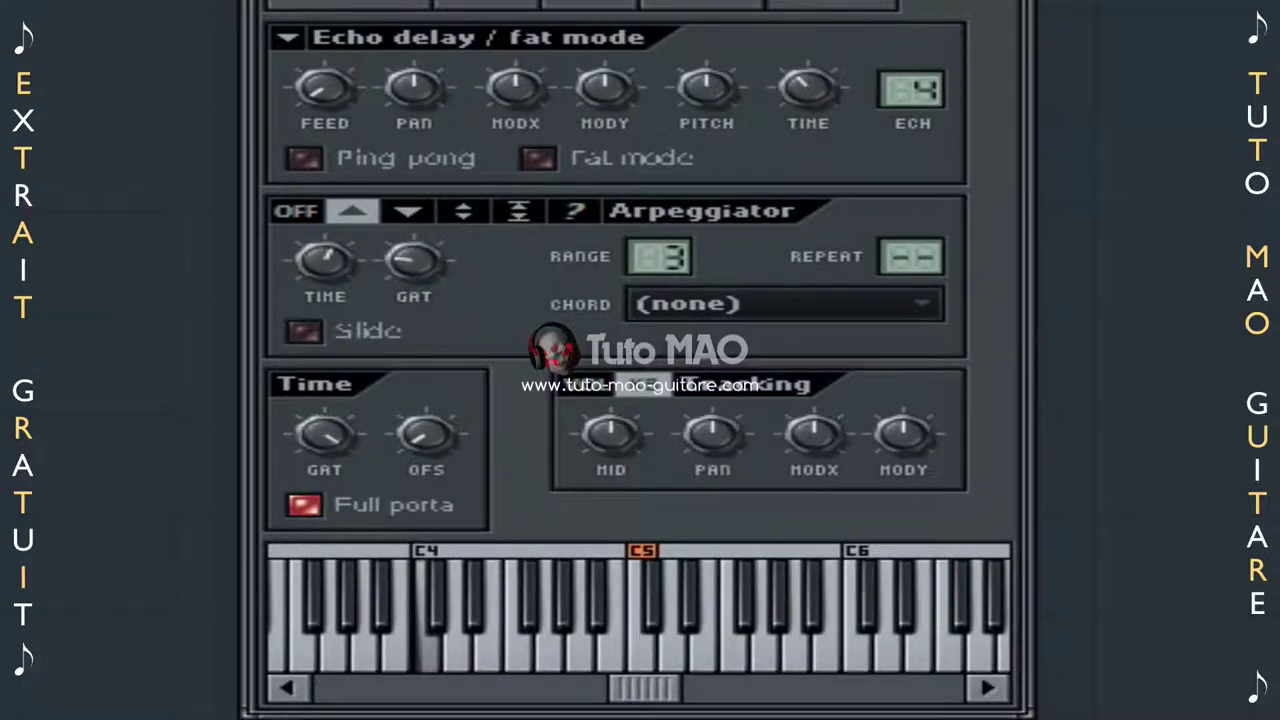
drag(423, 276, 423, 260)
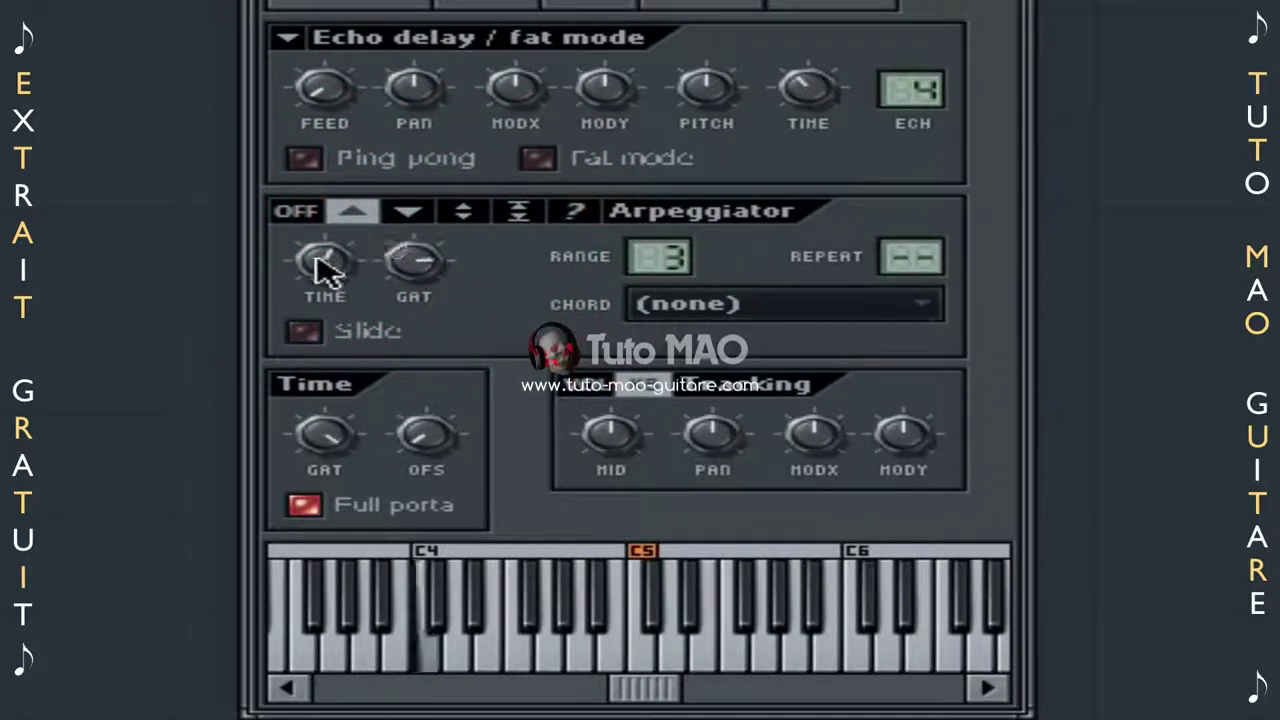
drag(320, 271, 323, 272)
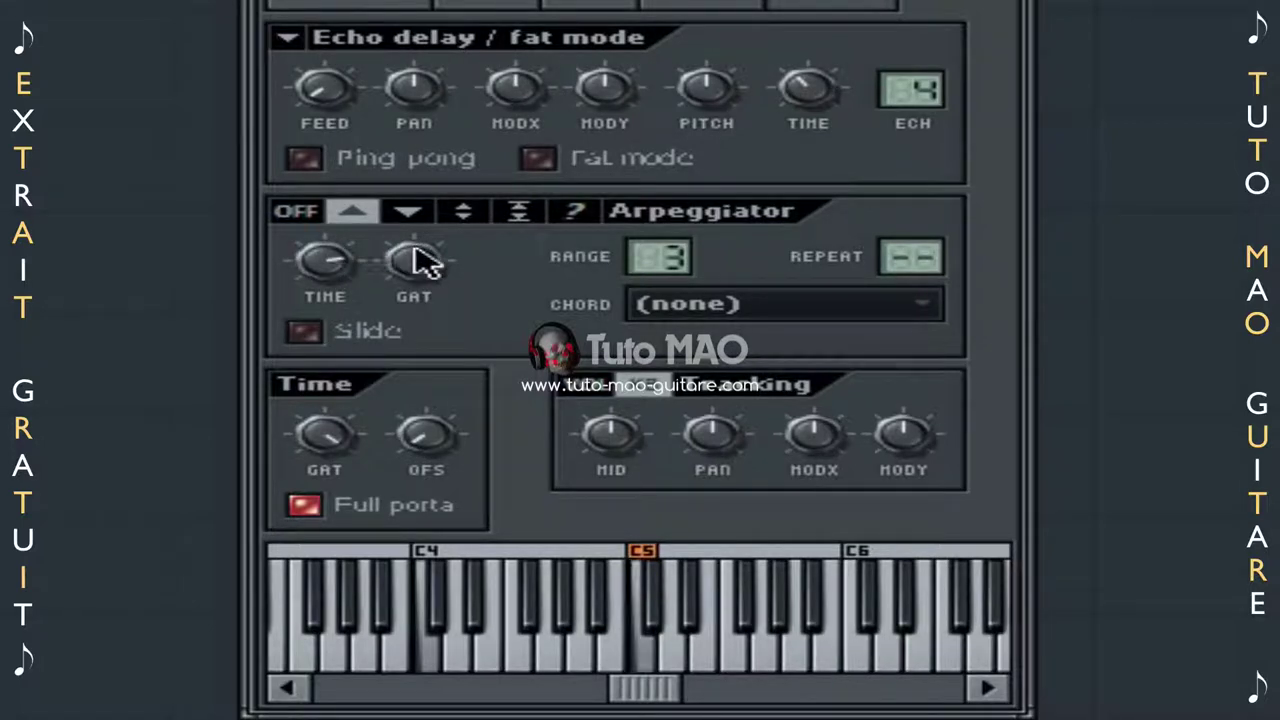
drag(414, 262, 414, 285)
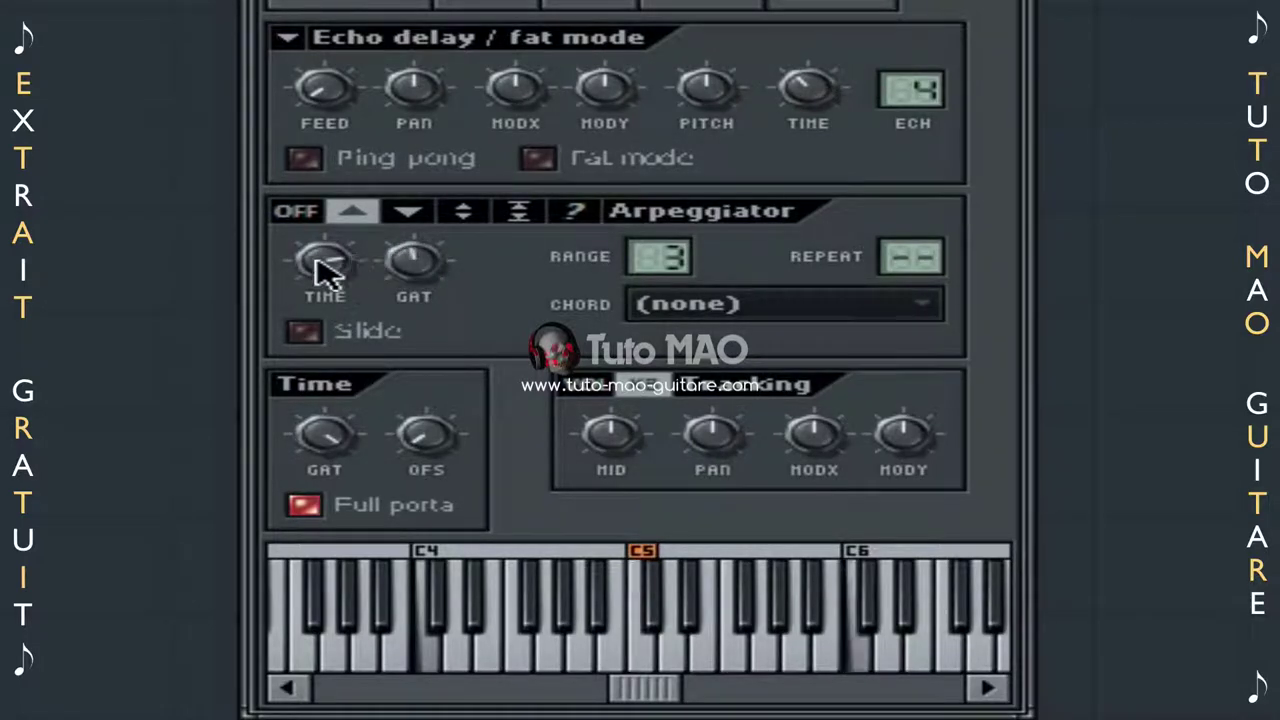
drag(323, 270, 320, 271)
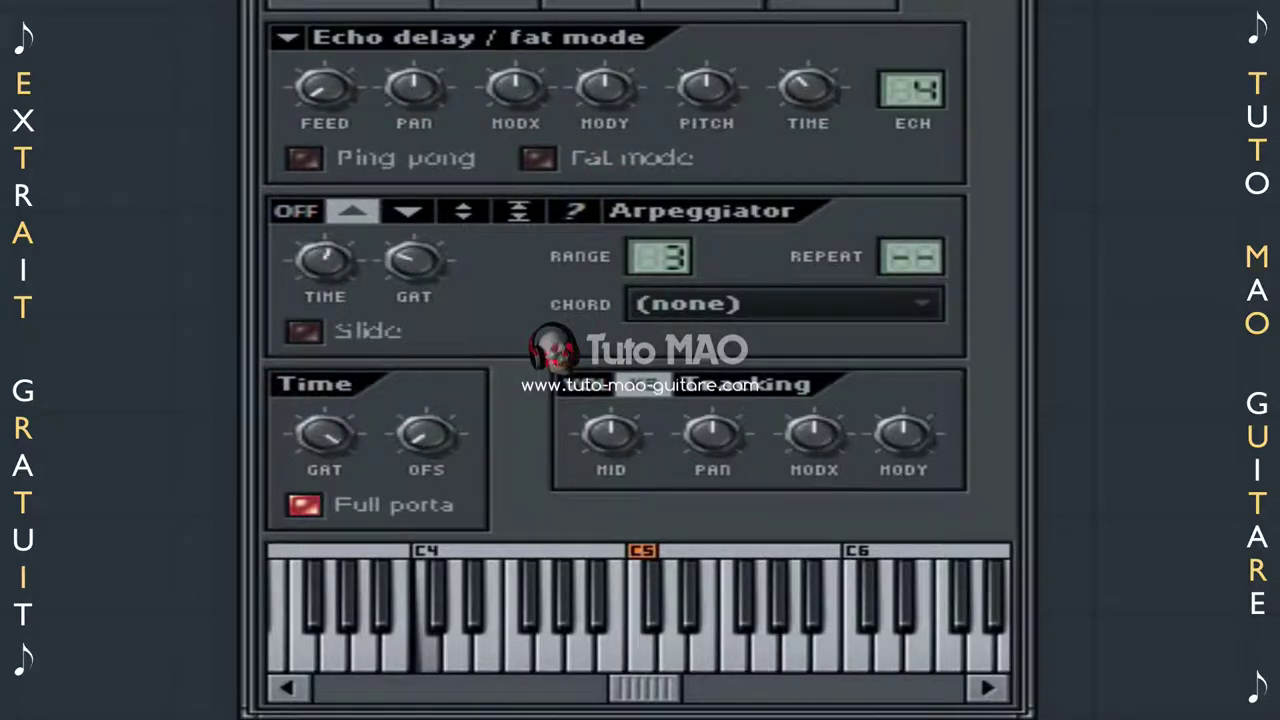
drag(320, 277, 318, 278)
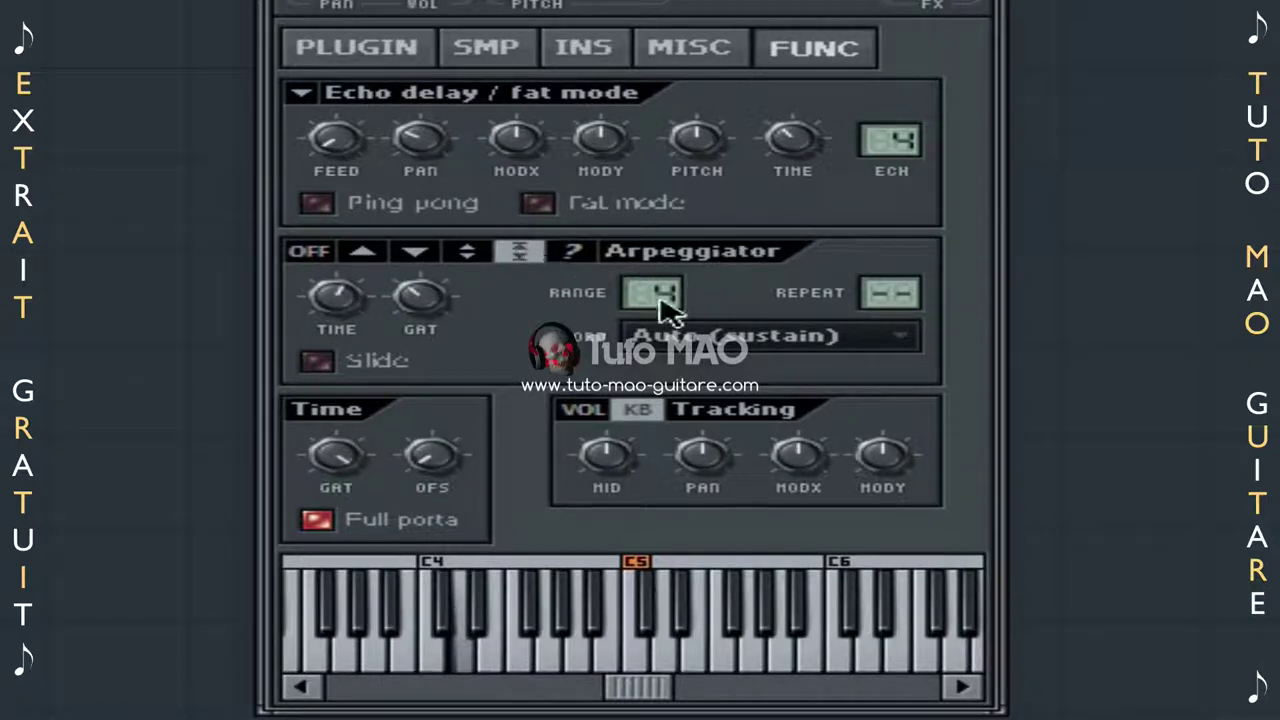
Set the arpeggiator to random direction with range 3, lower its time and choose a different chord.
drag(661, 295, 661, 305)
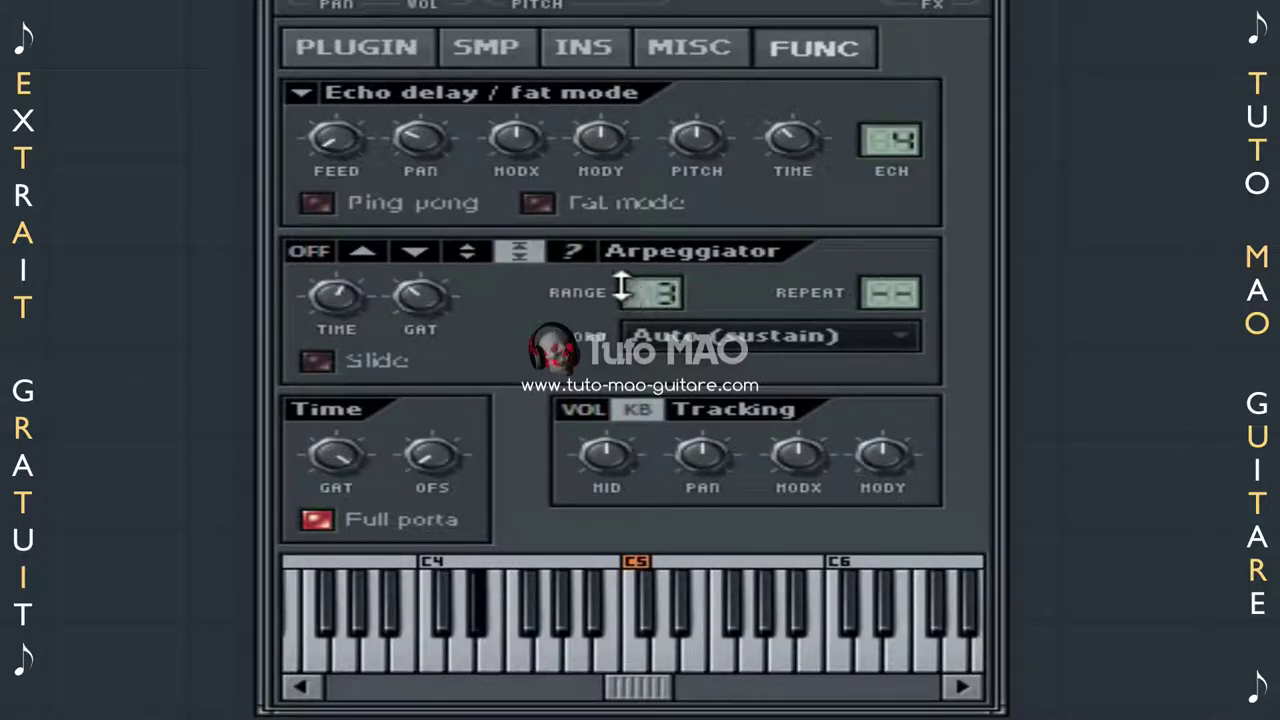
click(580, 253)
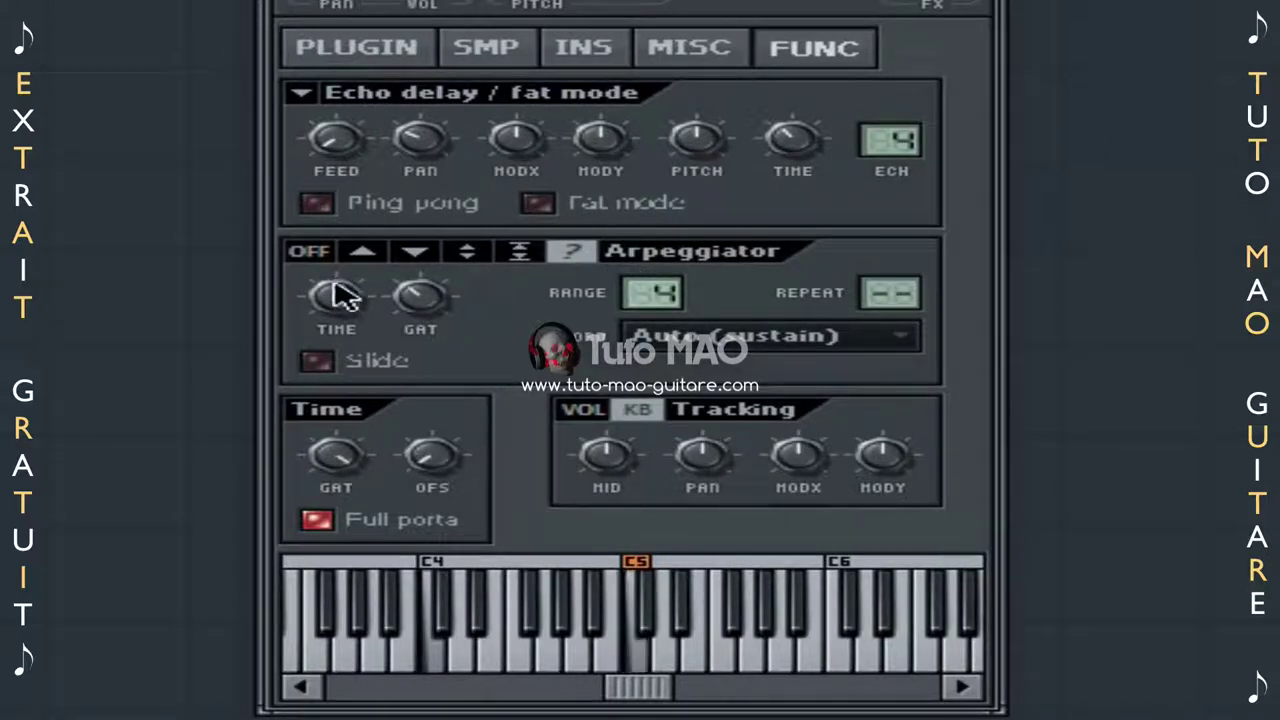
mouse_move(340, 296)
mouse_down()
mouse_move(343, 266)
mouse_move(343, 286)
mouse_up()
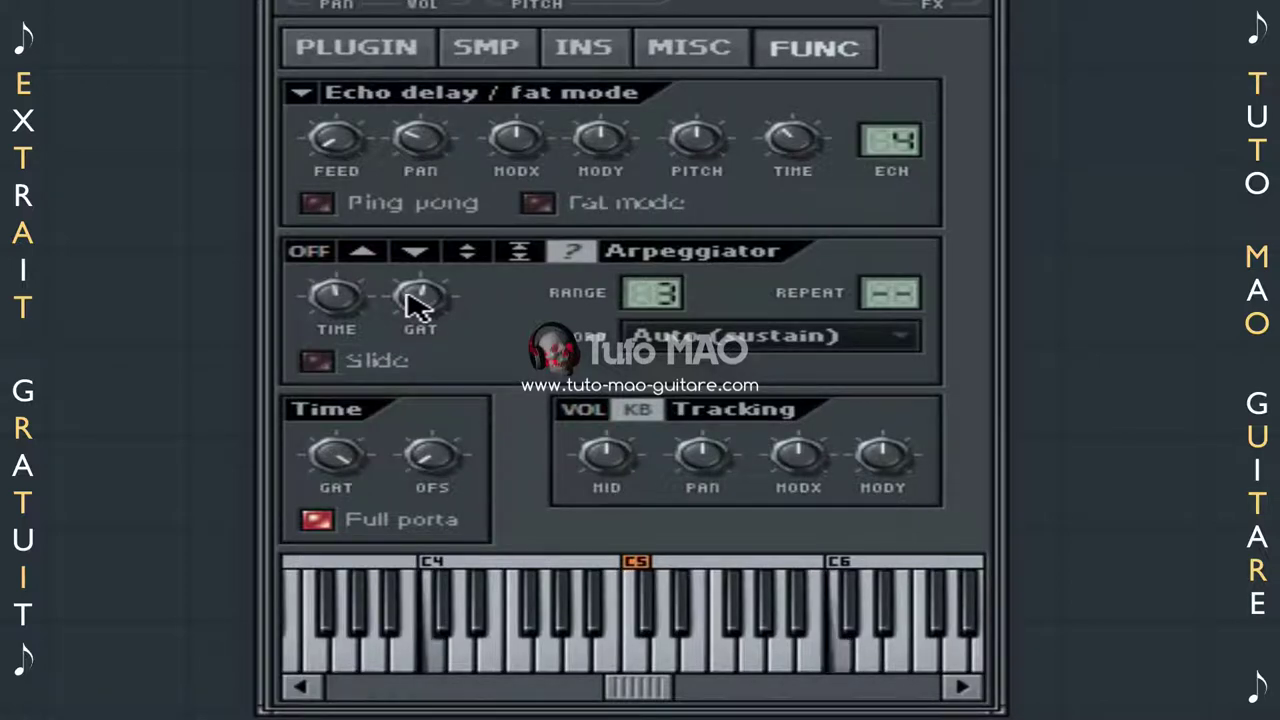
click(725, 335)
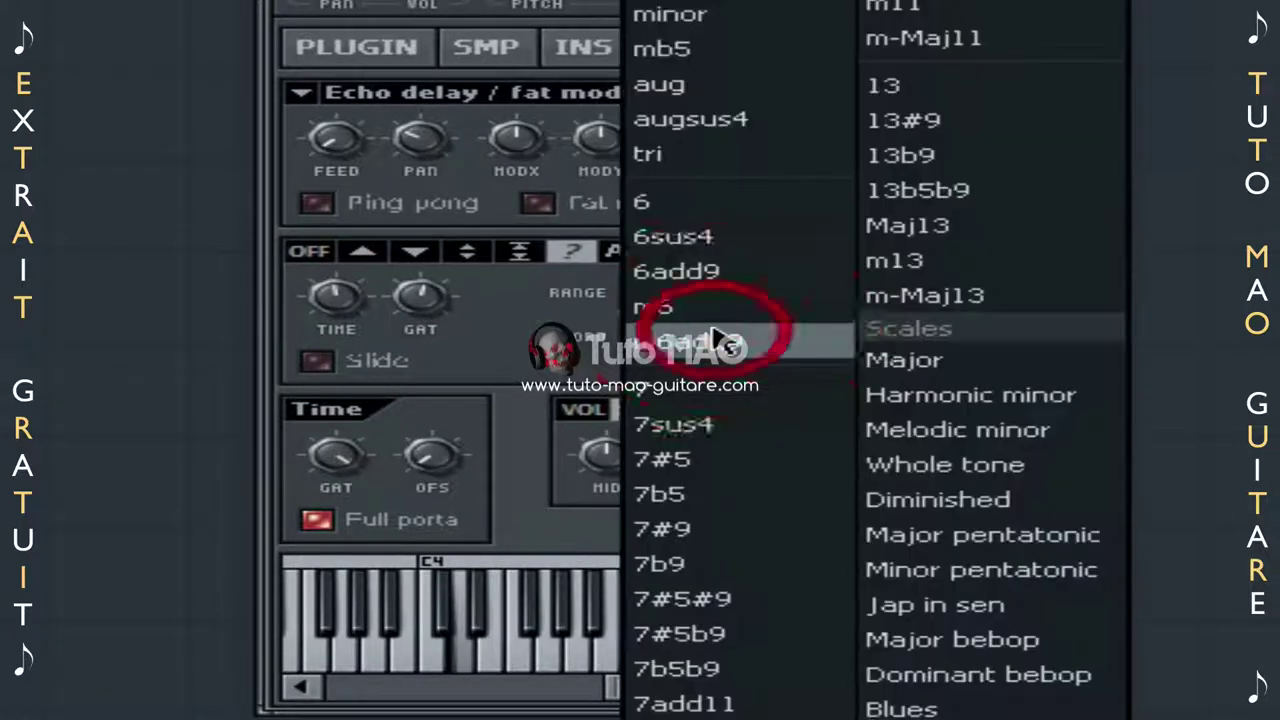
click(696, 88)
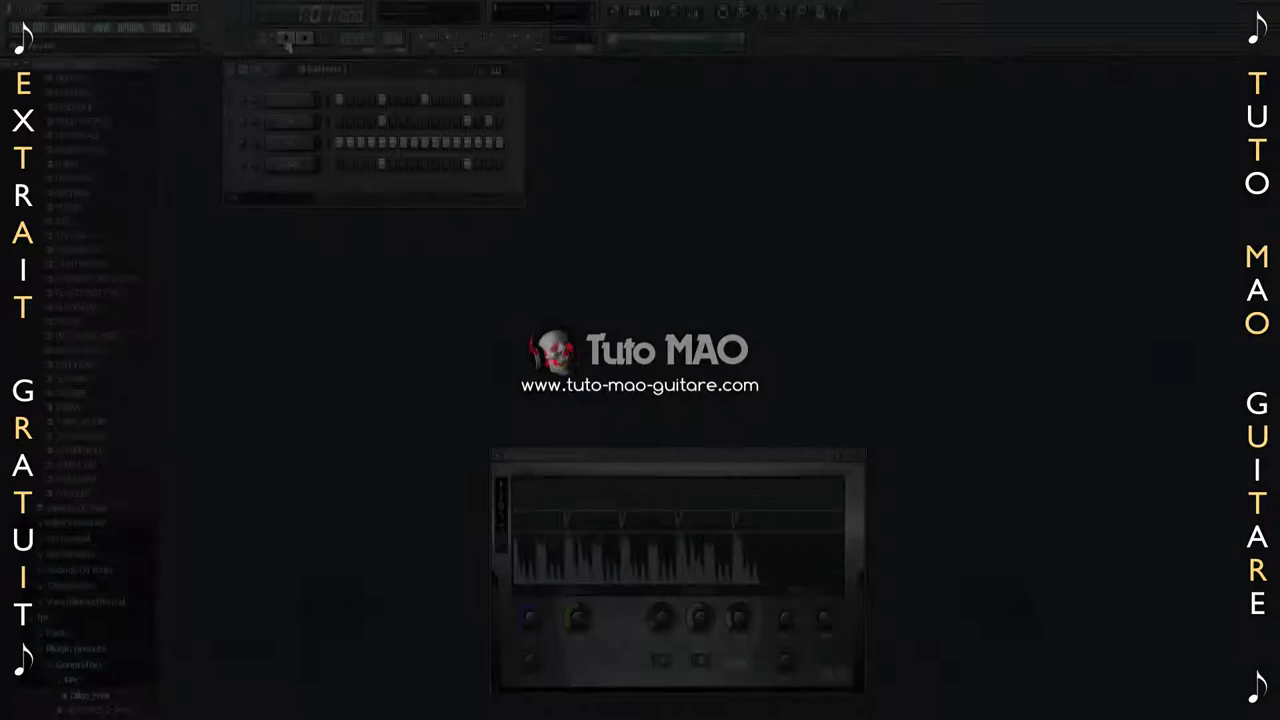
Play Pattern 1, open the mixer and browse its insert tracks up to Insert 99 and back to Insert 1.
click(285, 38)
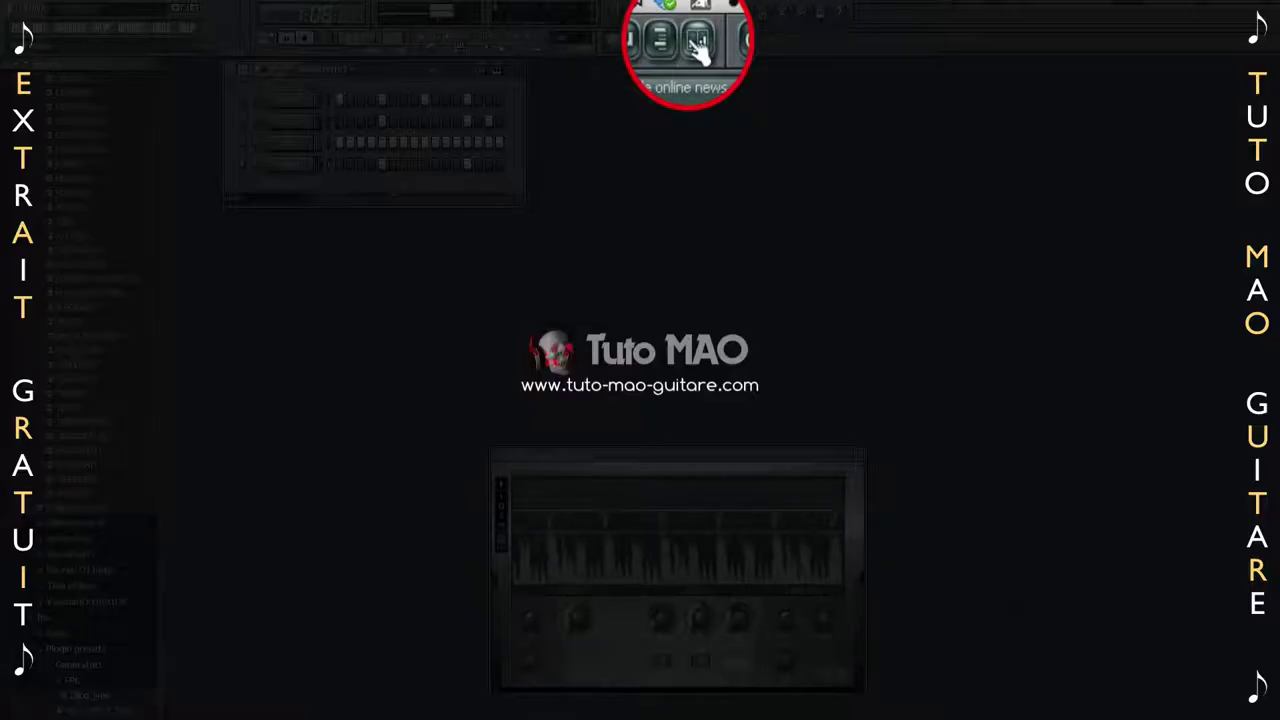
click(693, 13)
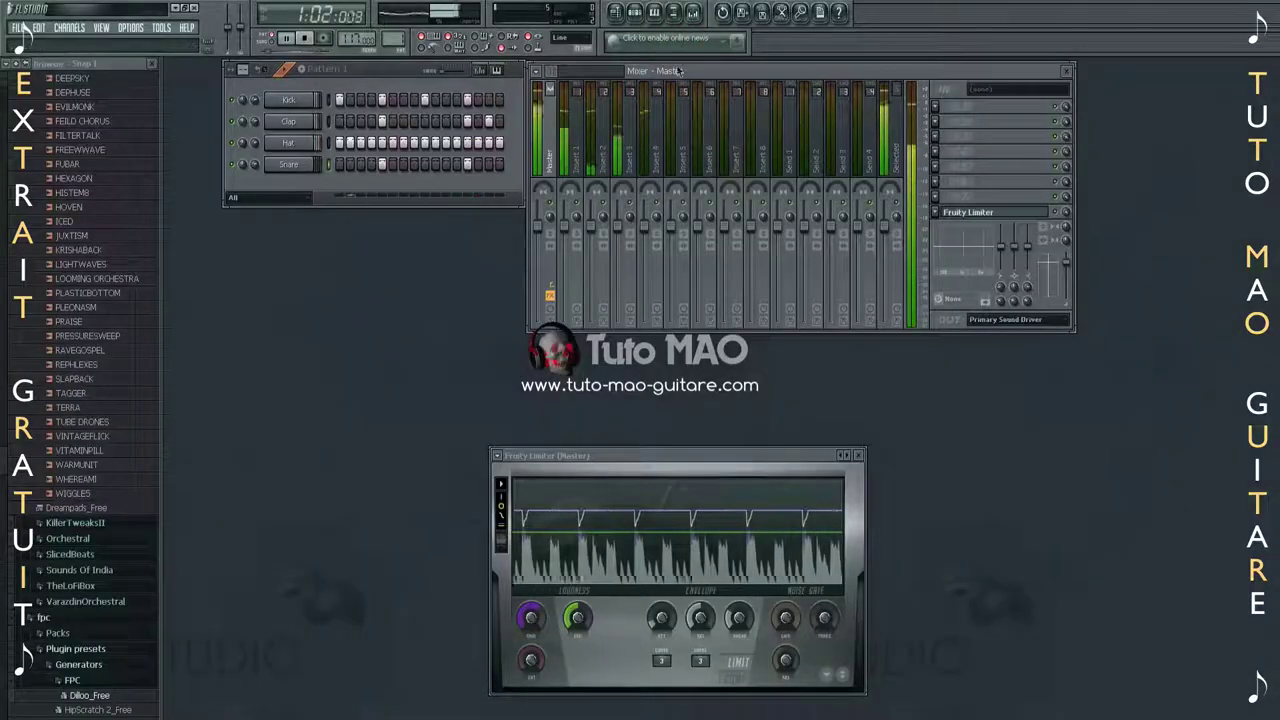
click(694, 13)
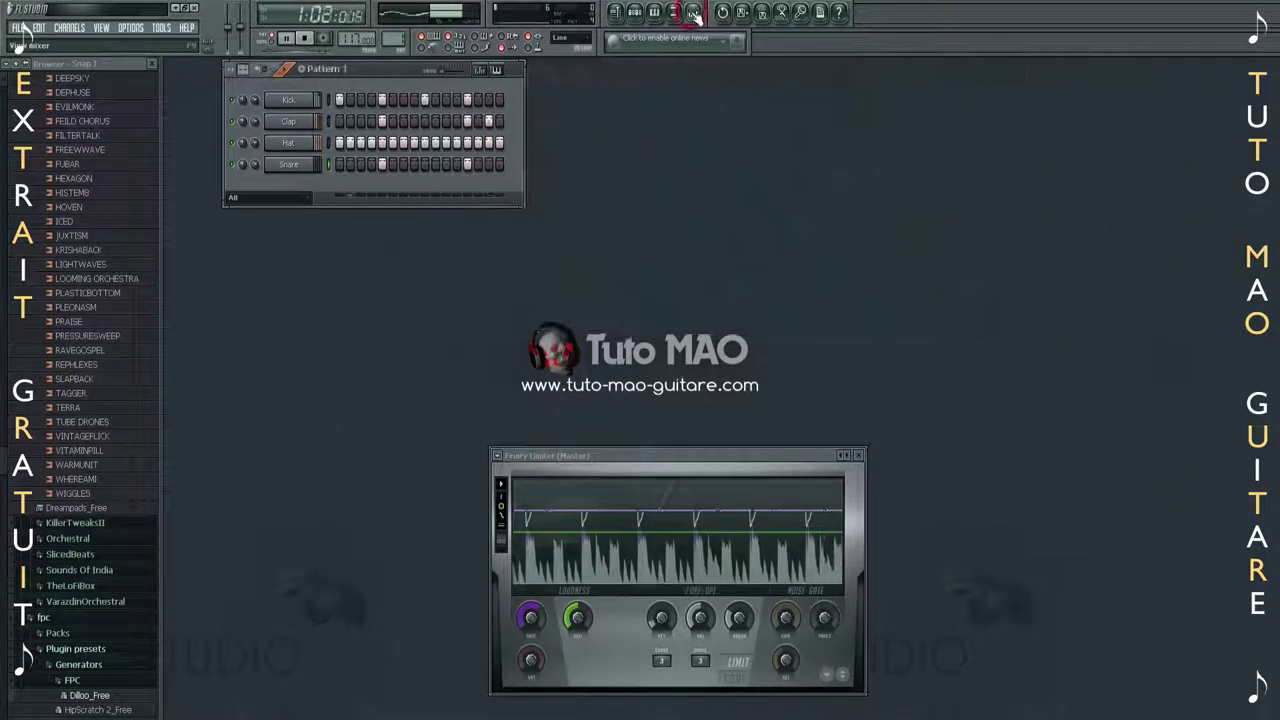
key(F9)
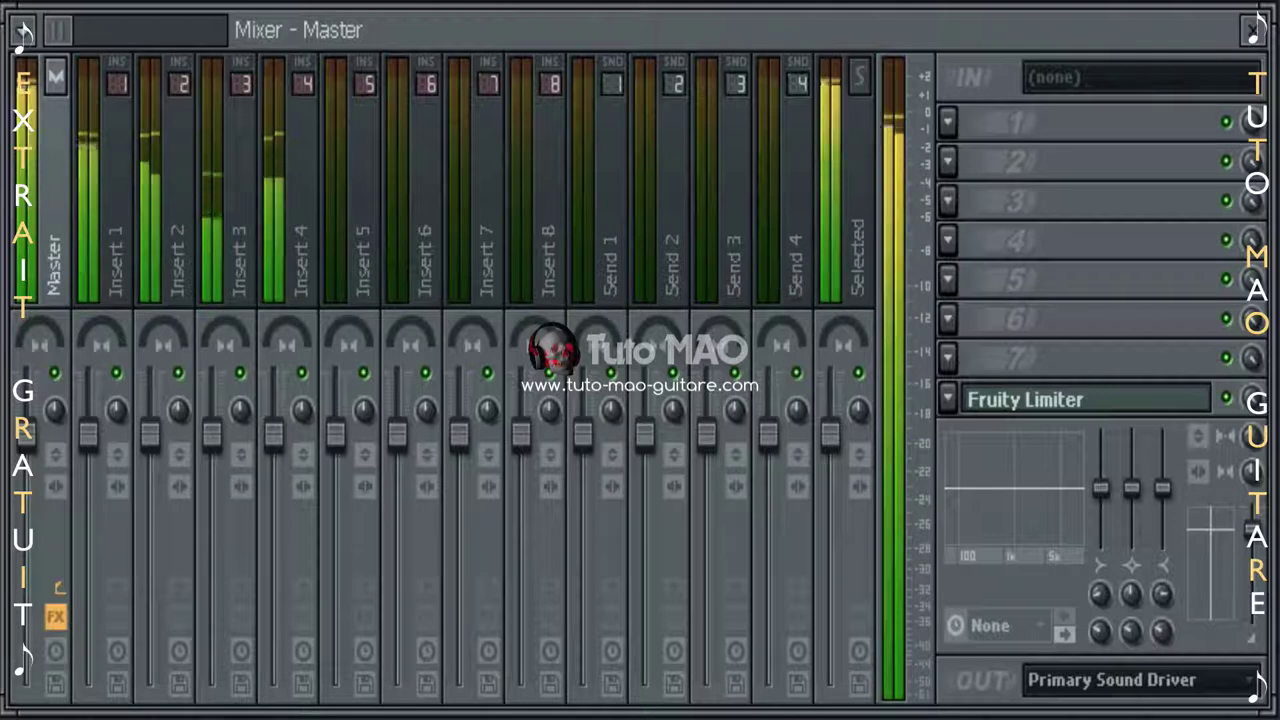
drag(62, 40, 218, 31)
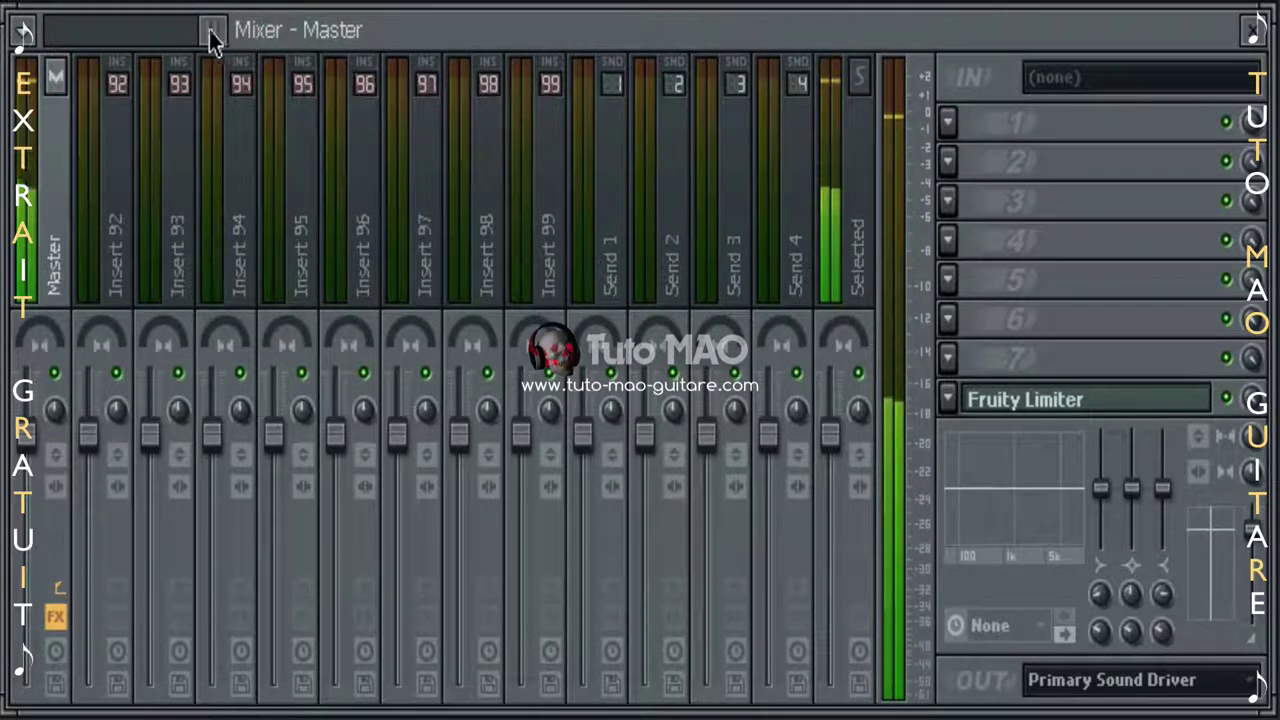
drag(212, 37, 53, 40)
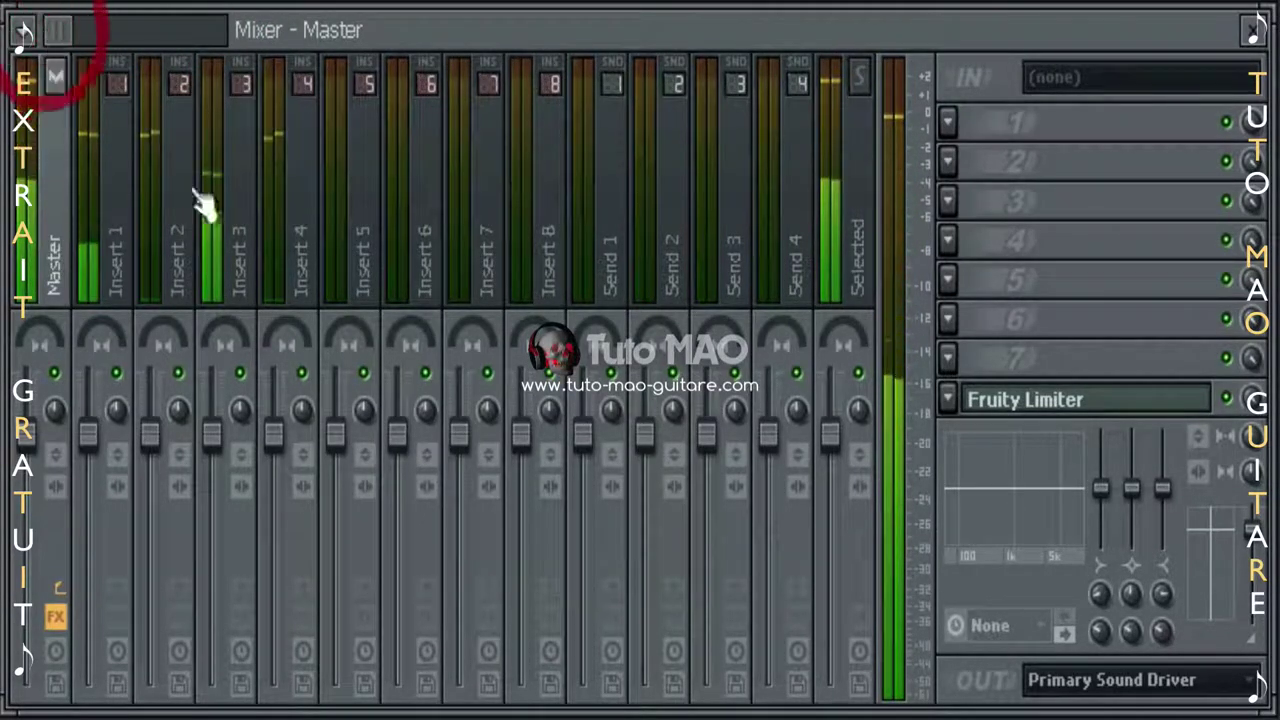
Mute the mixer's Master track and unmute it again.
click(55, 373)
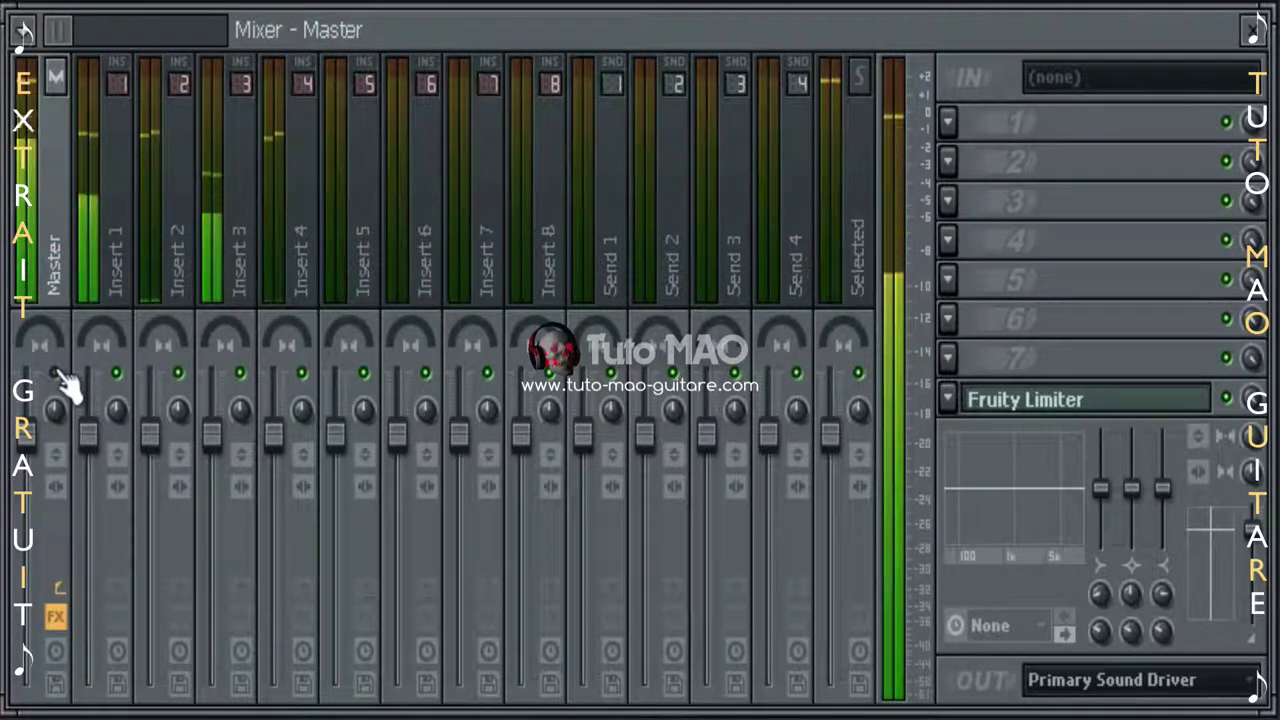
click(55, 373)
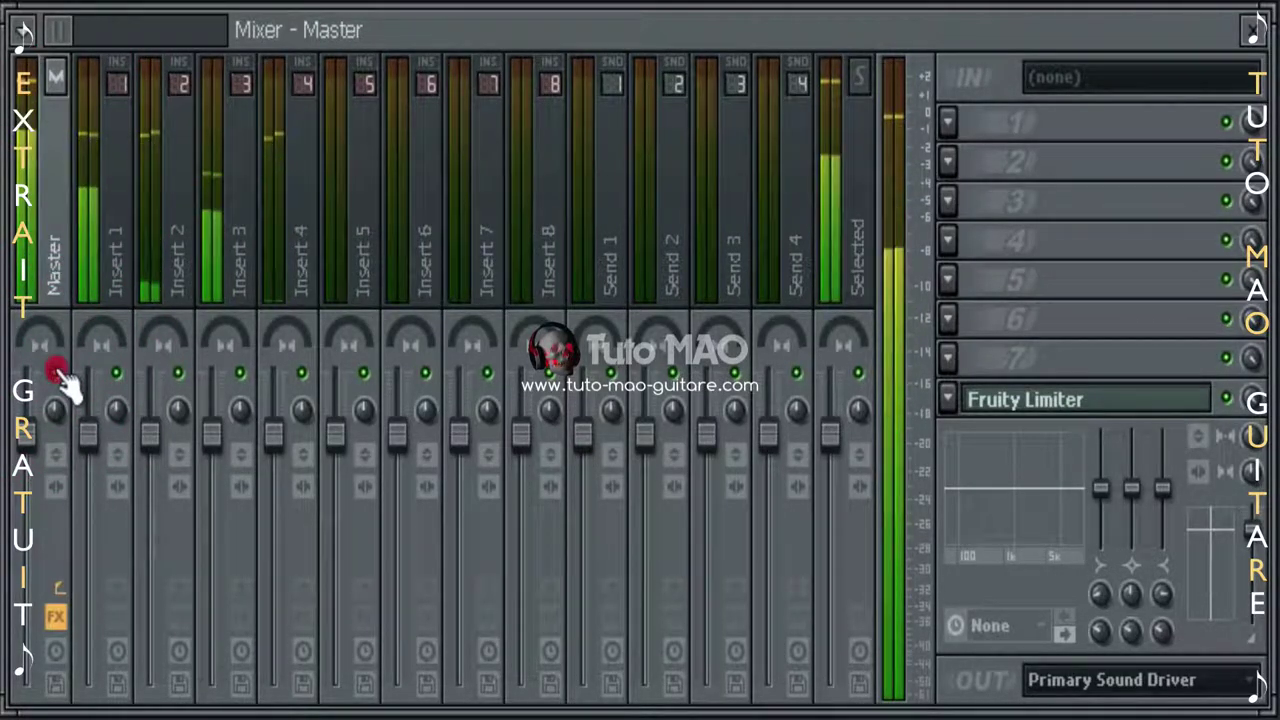
Solo the Insert 1 mixer track, unsolo it, and solo Insert 2 instead.
right_click(116, 374)
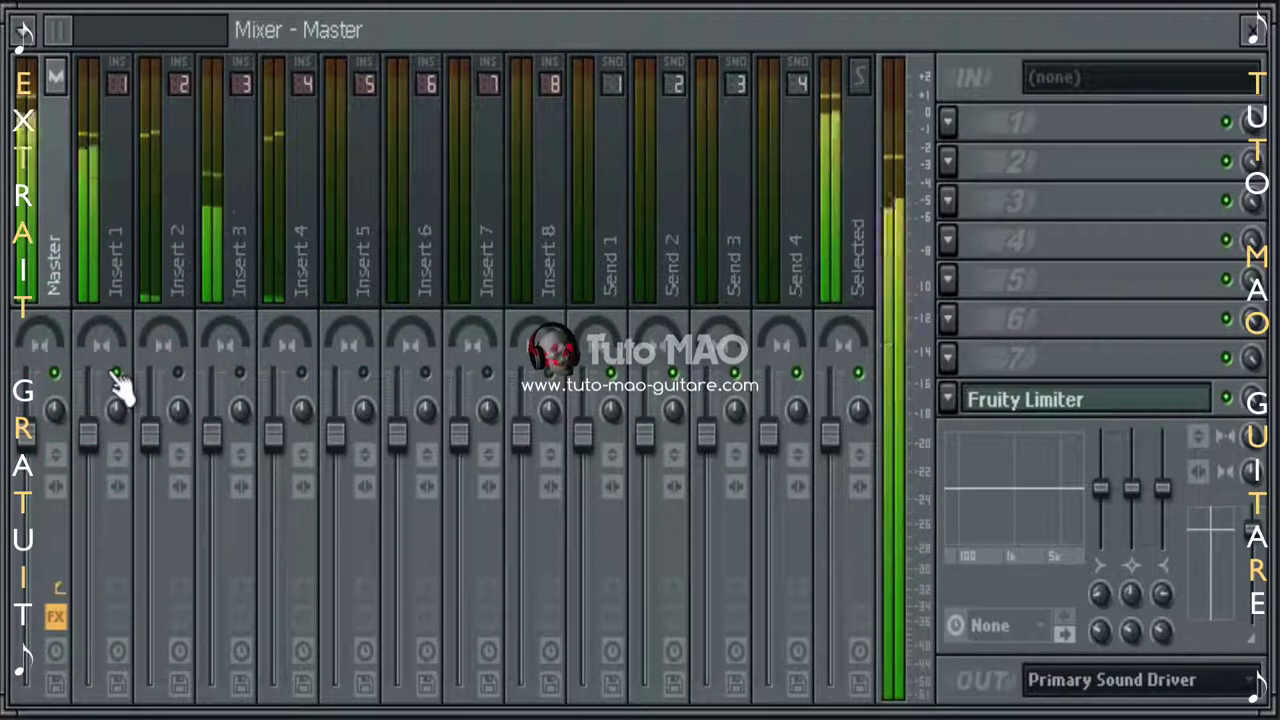
right_click(116, 374)
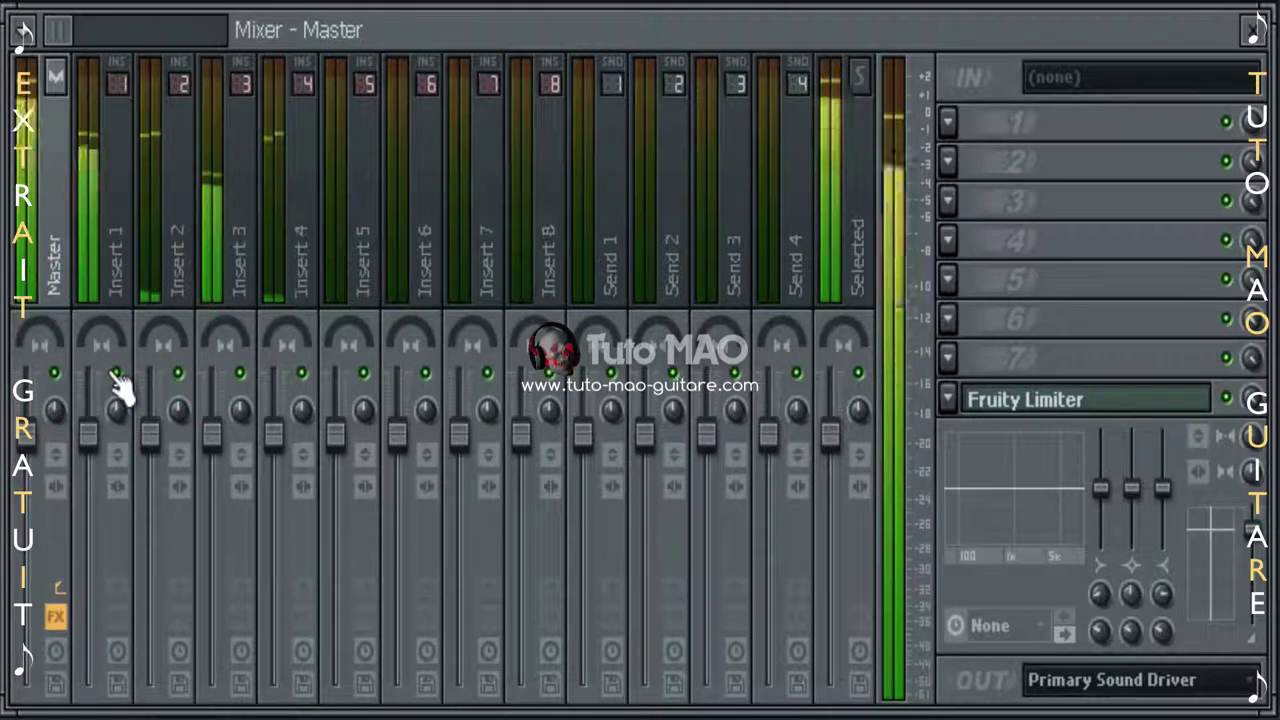
click(178, 376)
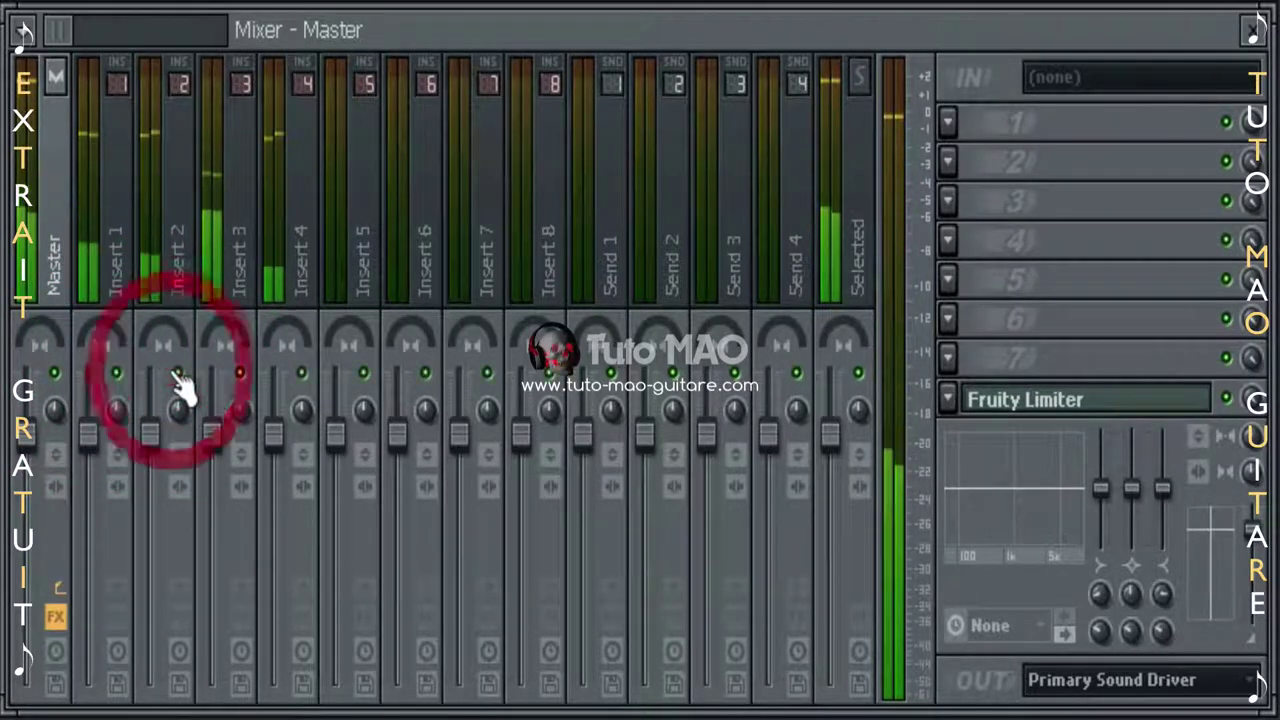
right_click(178, 376)
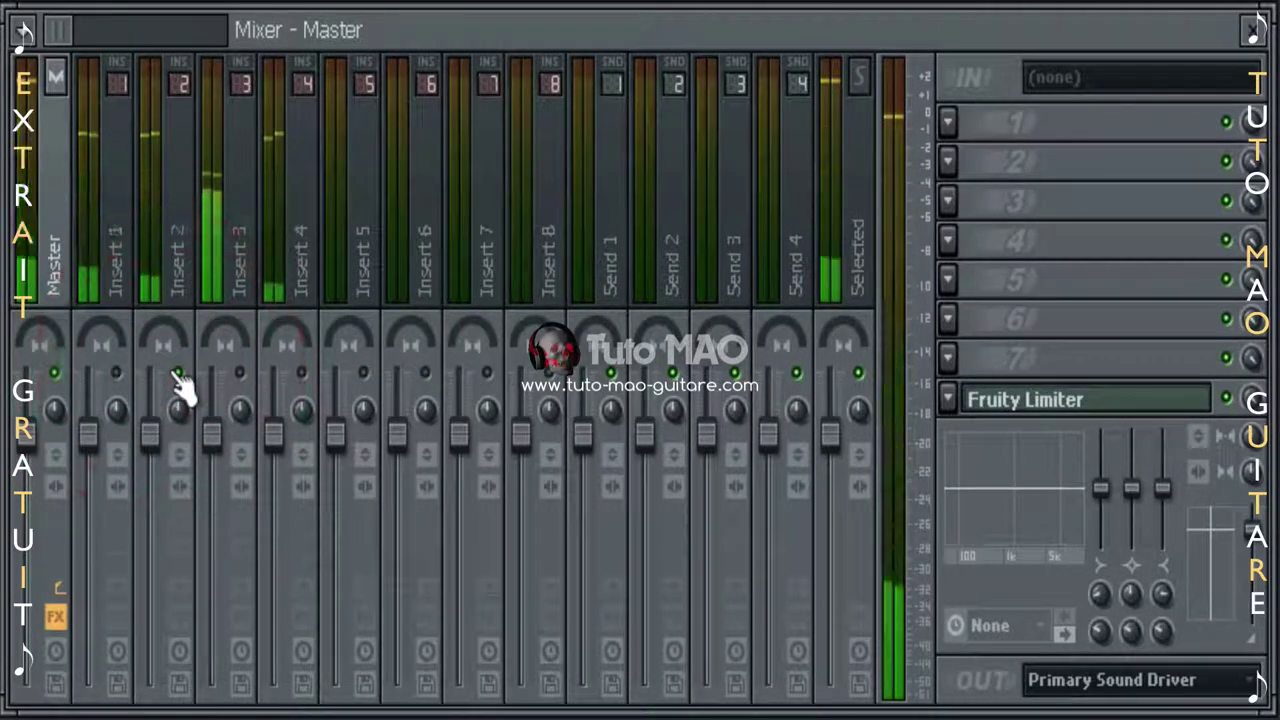
Solo Insert 3 and Insert 4 in turn, reactivate all mixer tracks, and solo Insert 1.
right_click(232, 376)
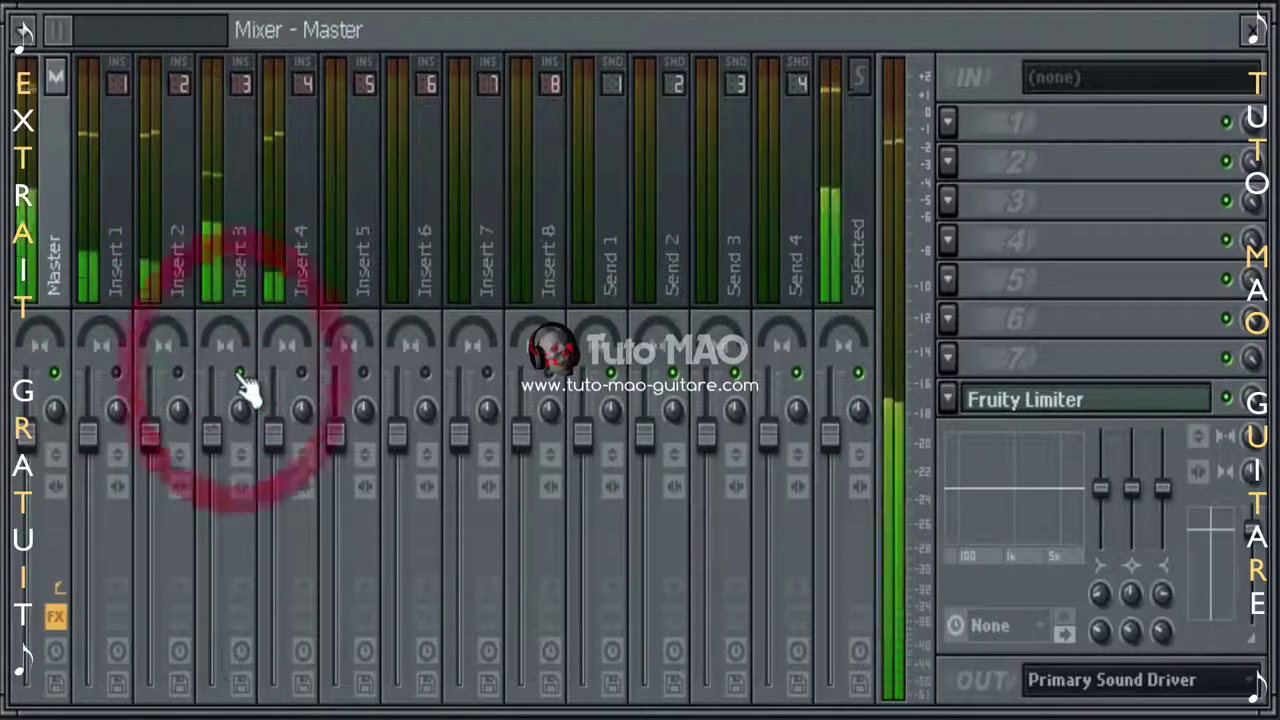
right_click(302, 374)
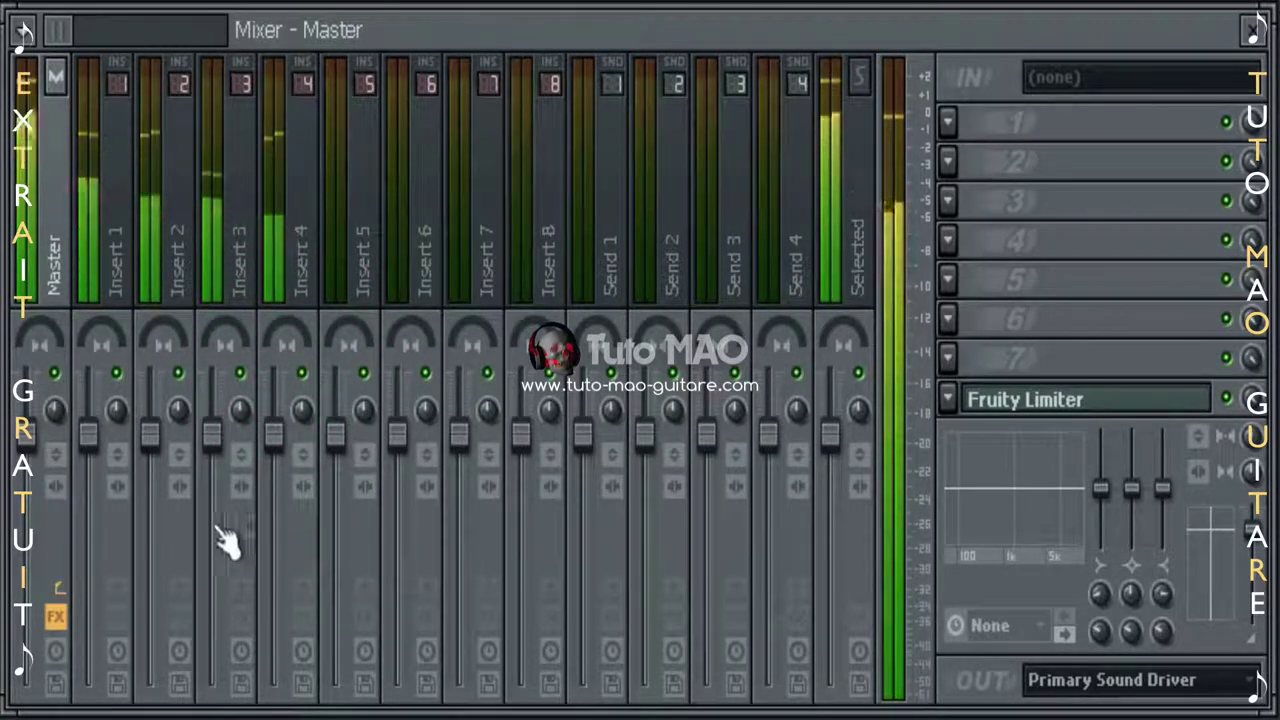
right_click(116, 374)
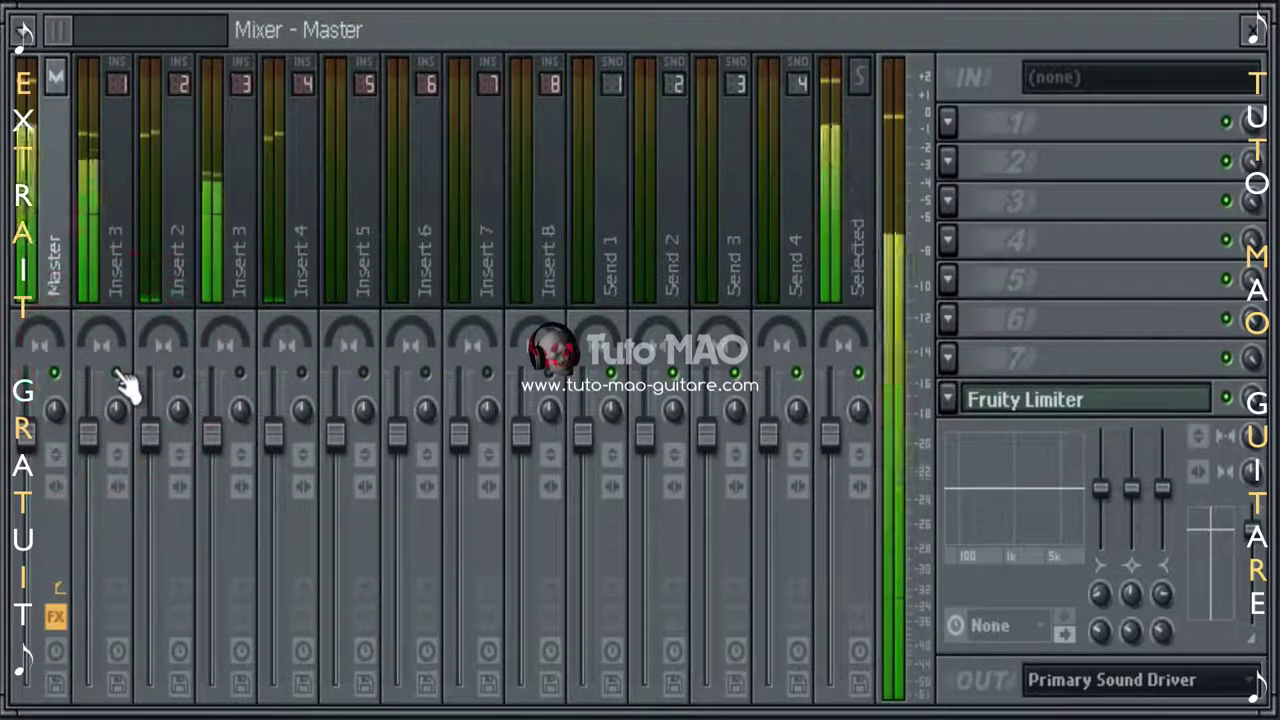
Lower the Insert 1 volume fader and reset it to its default level.
click(88, 436)
drag(88, 446, 88, 500)
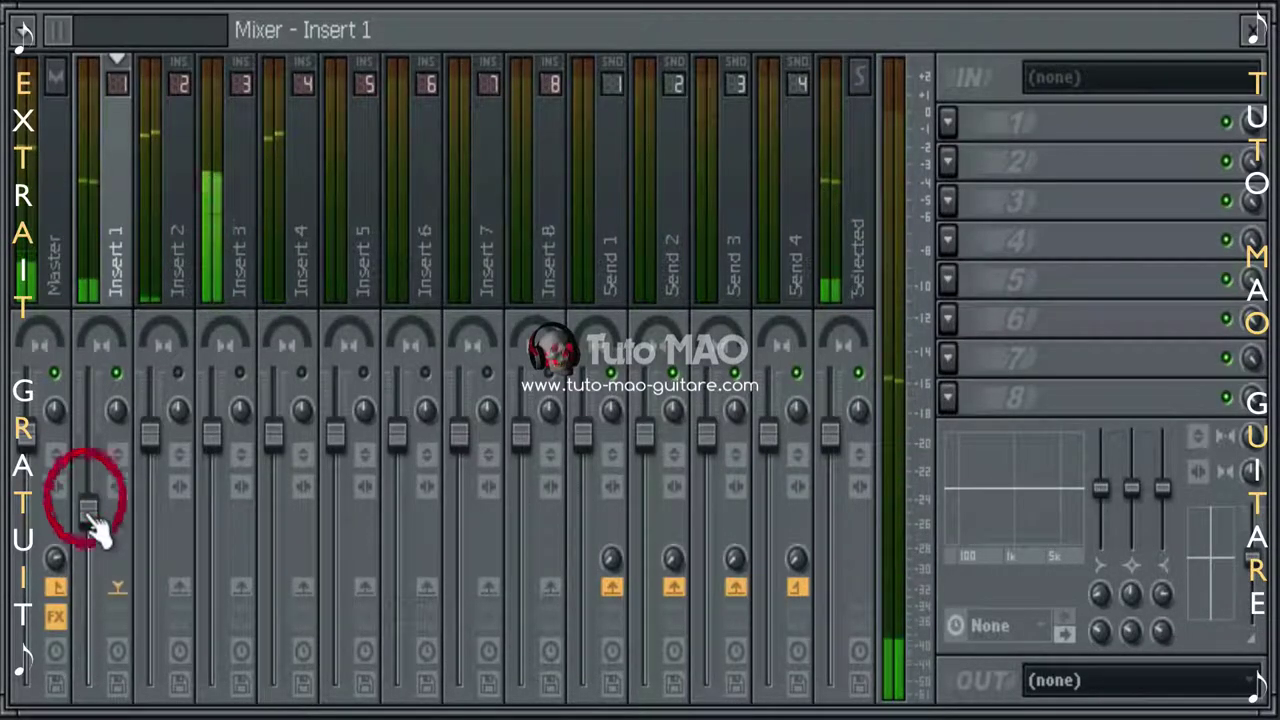
right_click(90, 512)
click(120, 530)
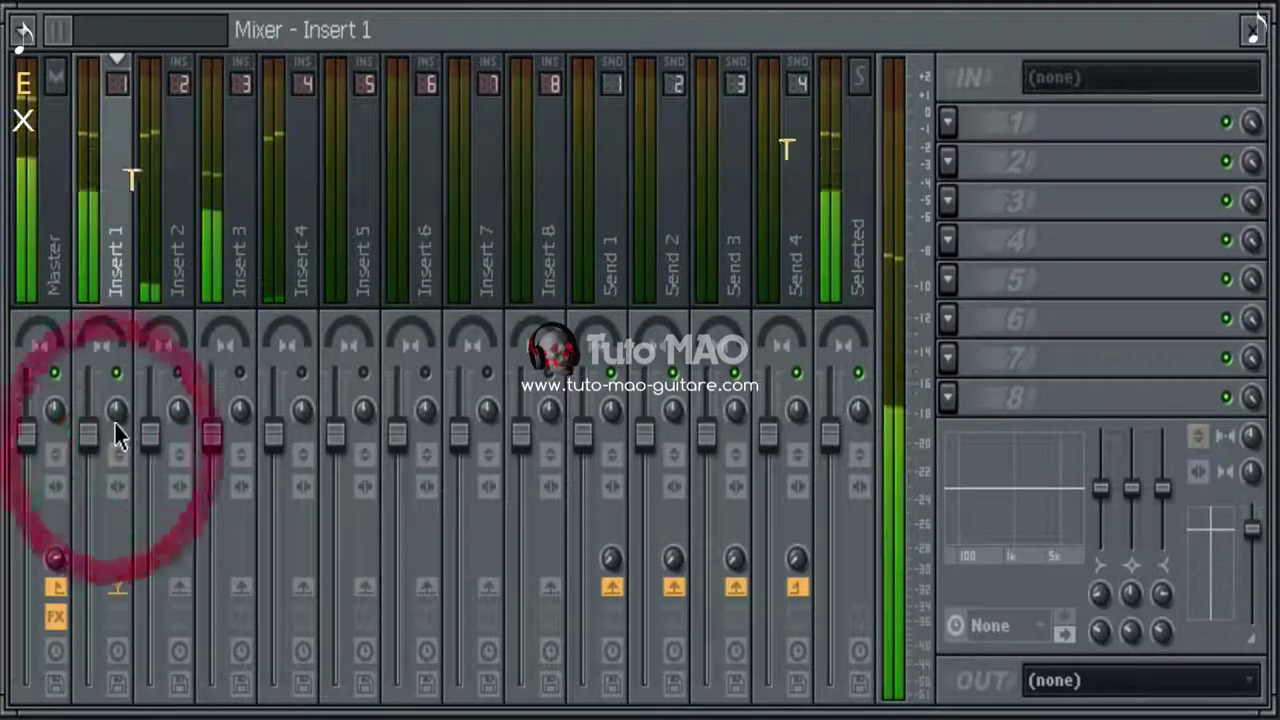
Pan Insert 1 to the left, then to the right, and reset its panning to centre.
click(115, 414)
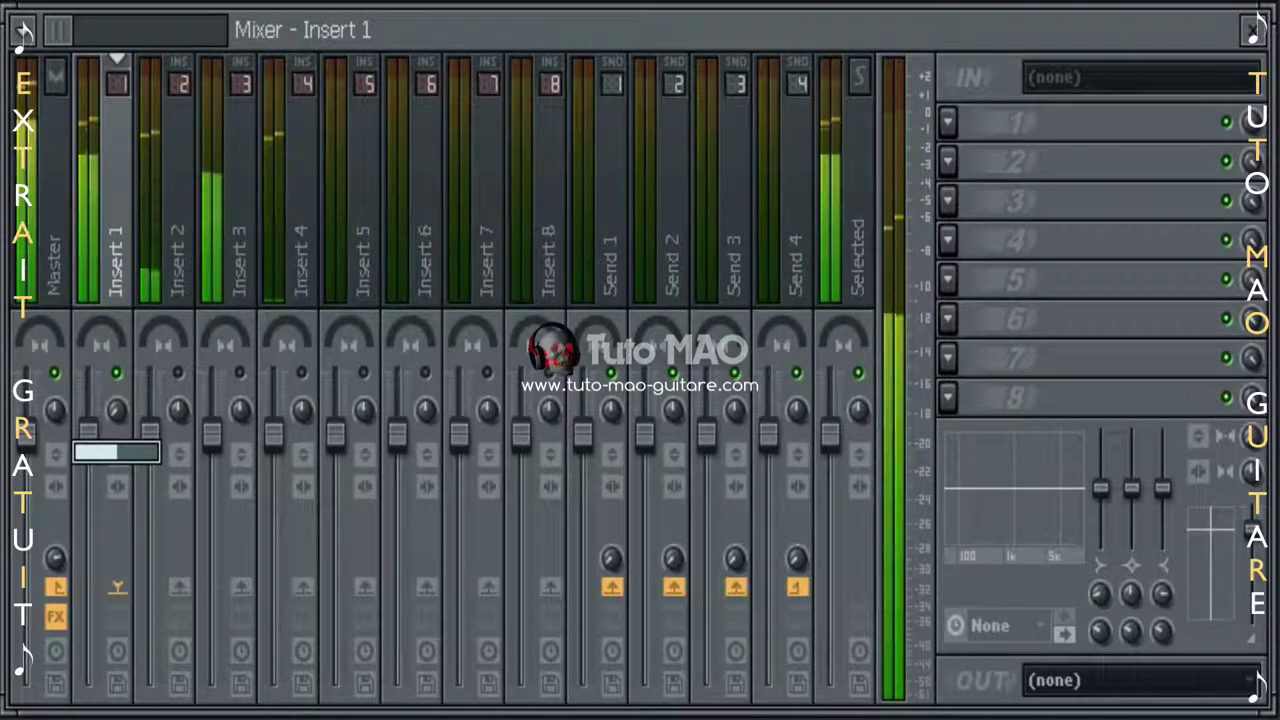
click(115, 414)
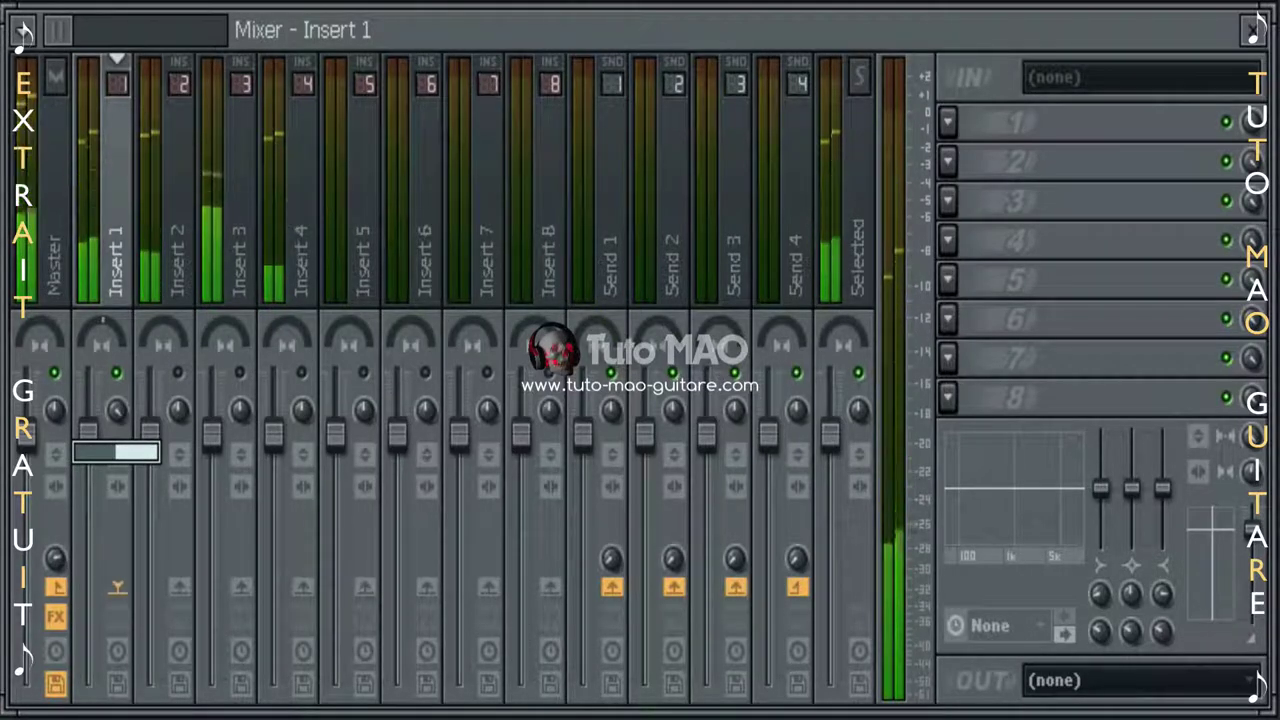
right_click(122, 410)
click(129, 432)
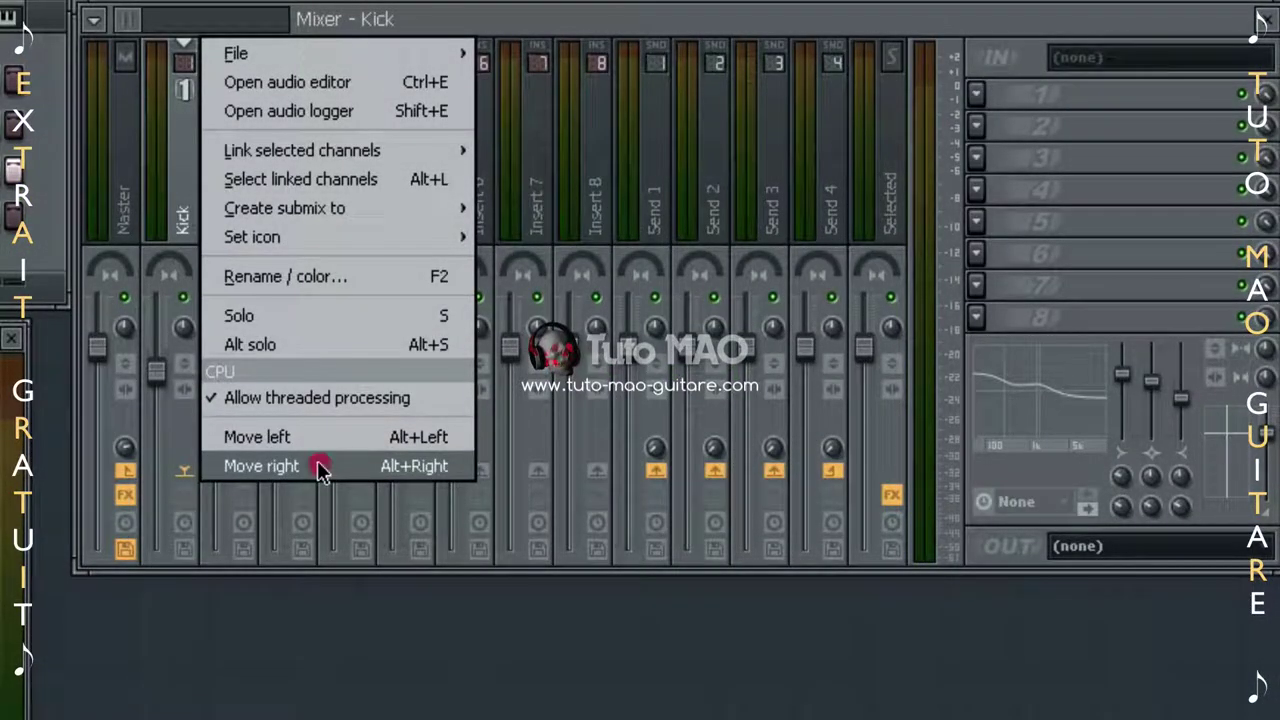
Move the Kick mixer track one slot right and back, and the Hihat track two slots left and back.
click(318, 466)
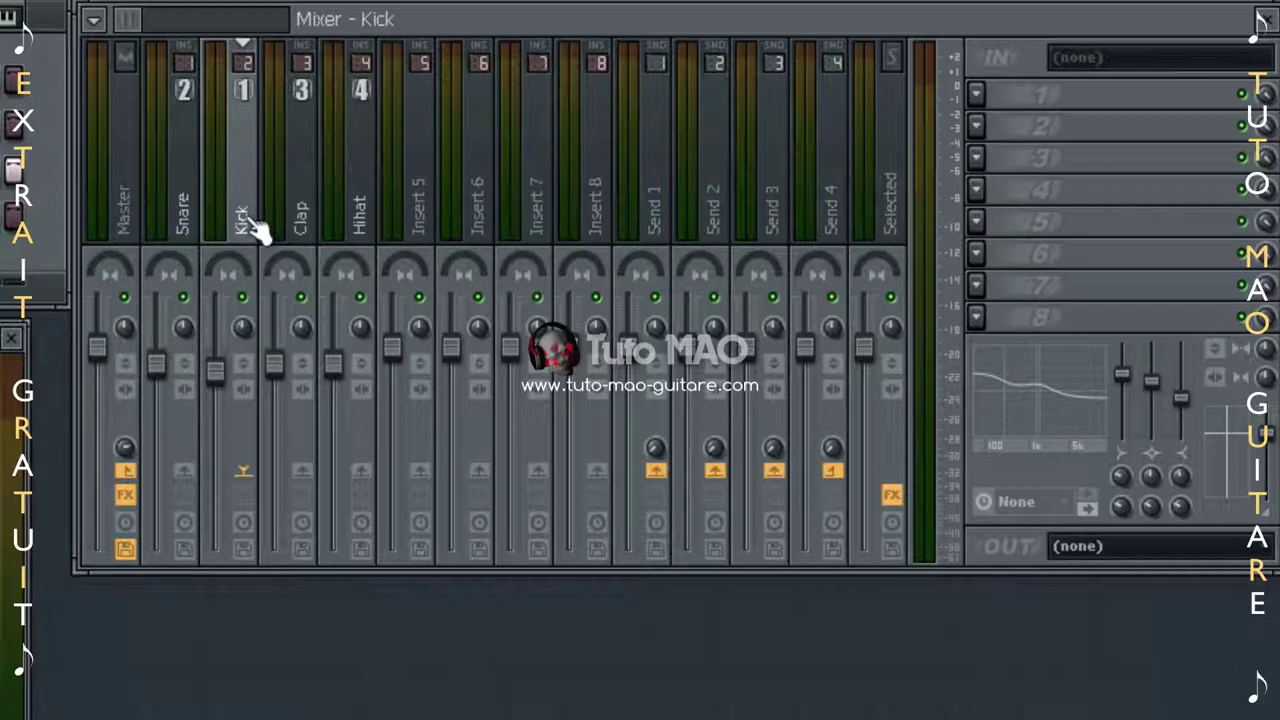
key(alt+Left)
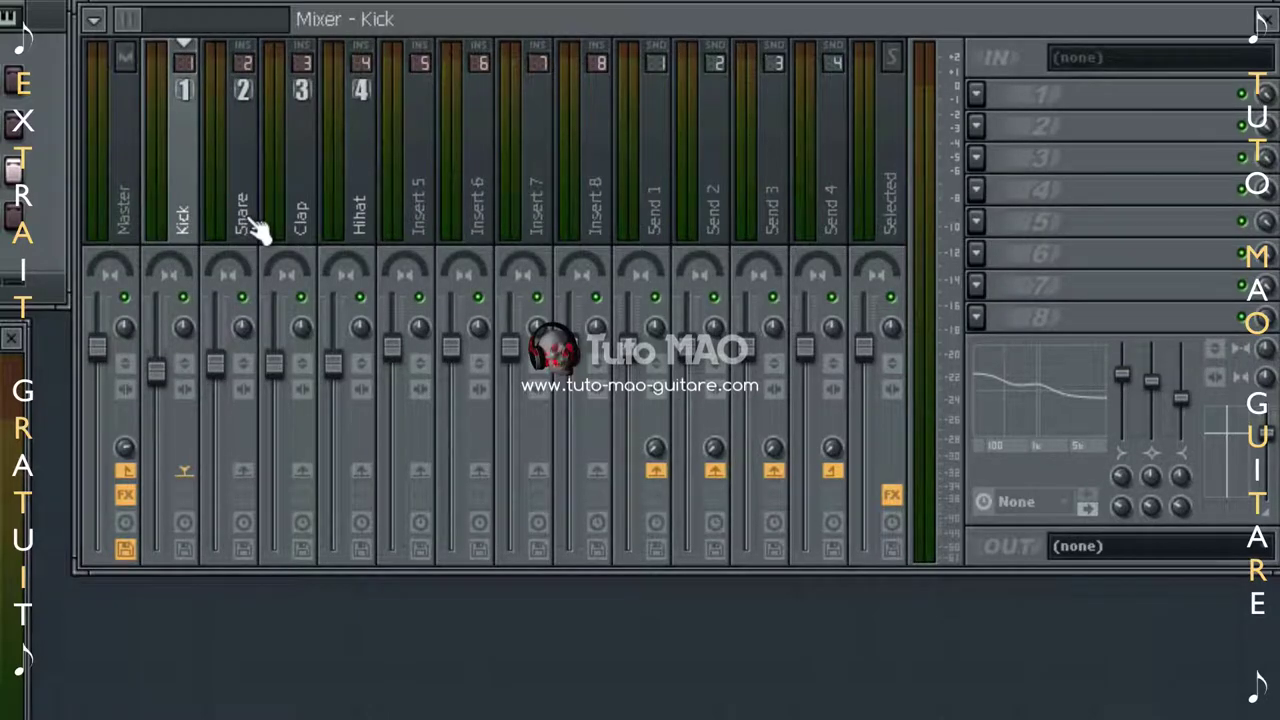
click(377, 212)
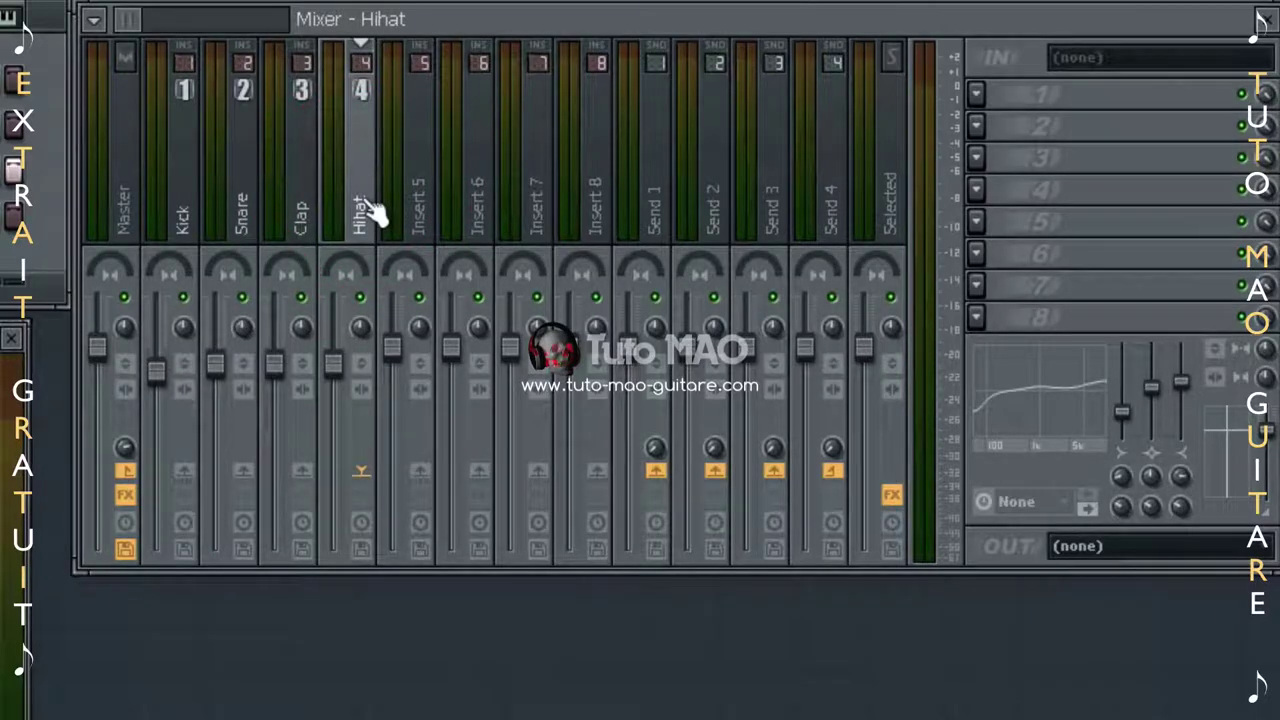
key(alt+Left)
key(alt+Left)
key(alt+Right)
key(alt+Right)
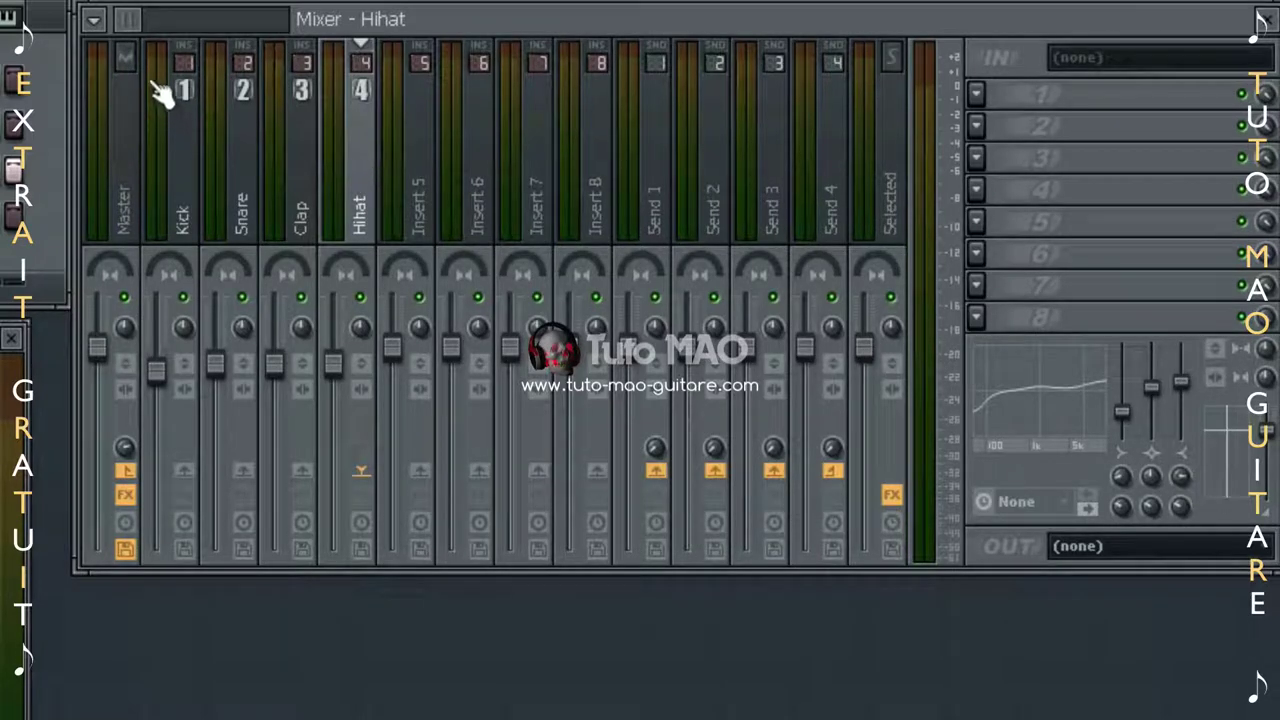
Look through the mixer's disk recording, plugin delay compensation and view options, and detach the mixer window.
click(92, 22)
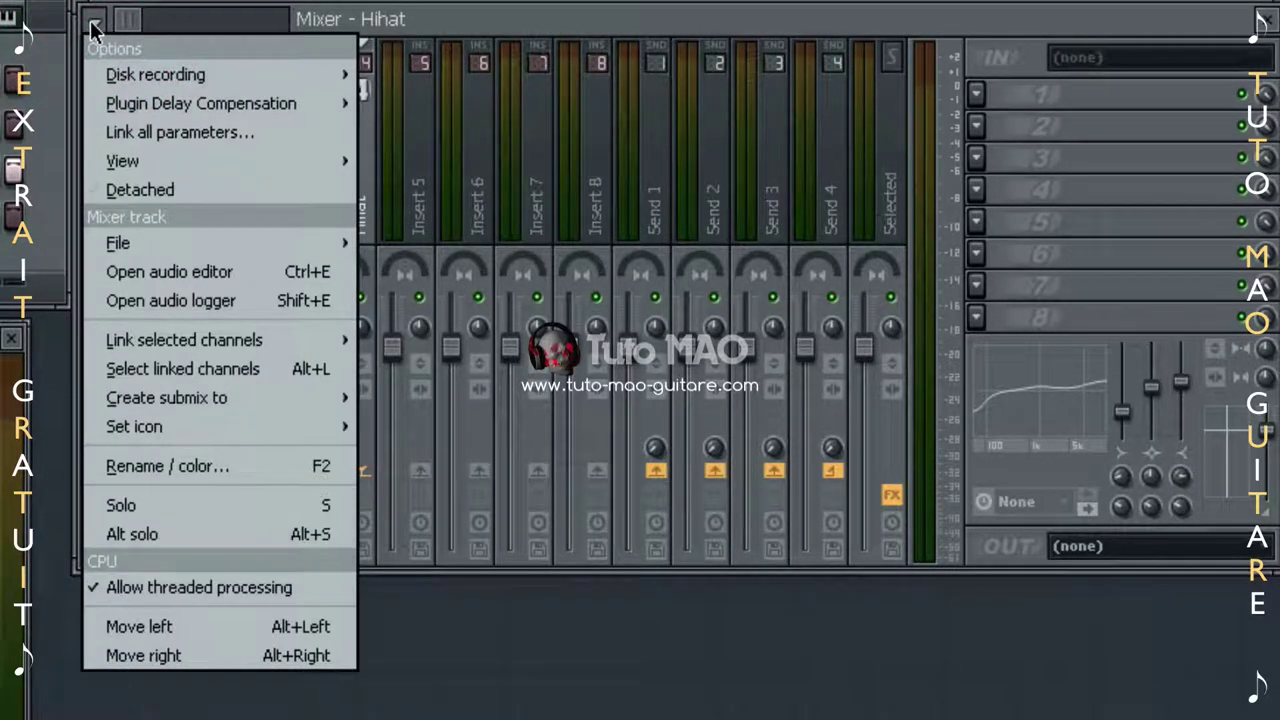
mouse_move(118, 78)
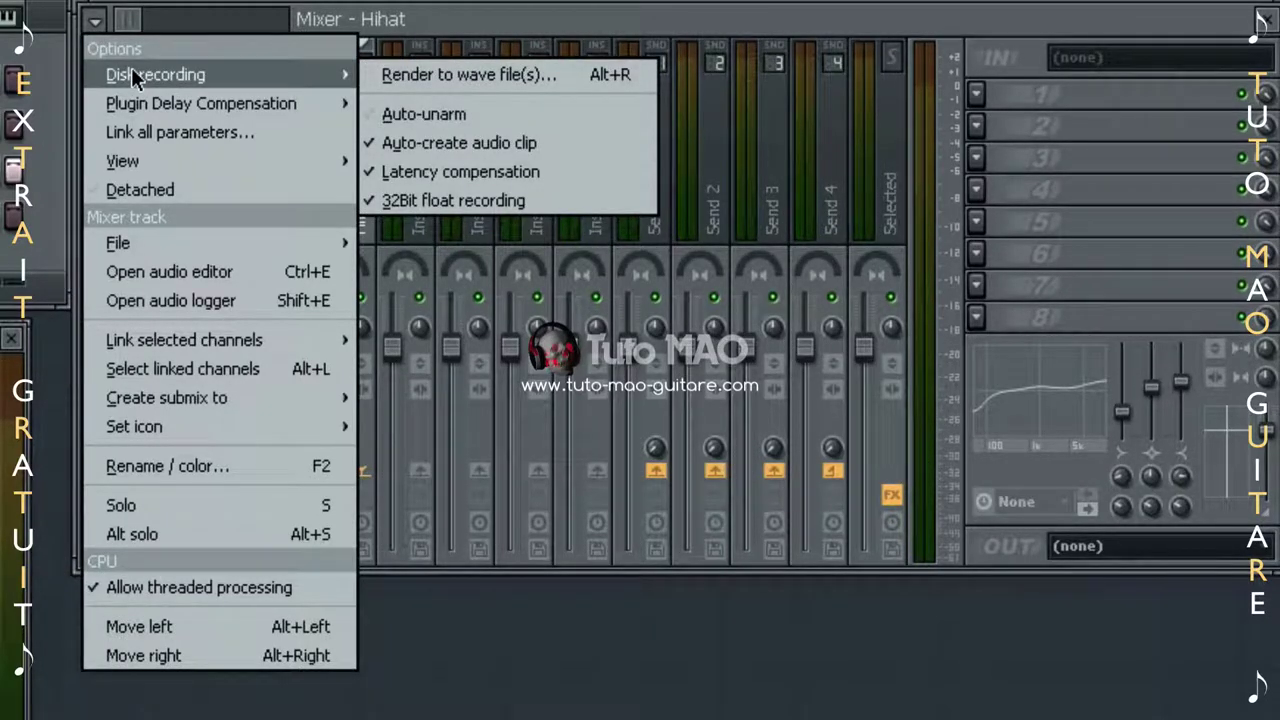
mouse_move(140, 106)
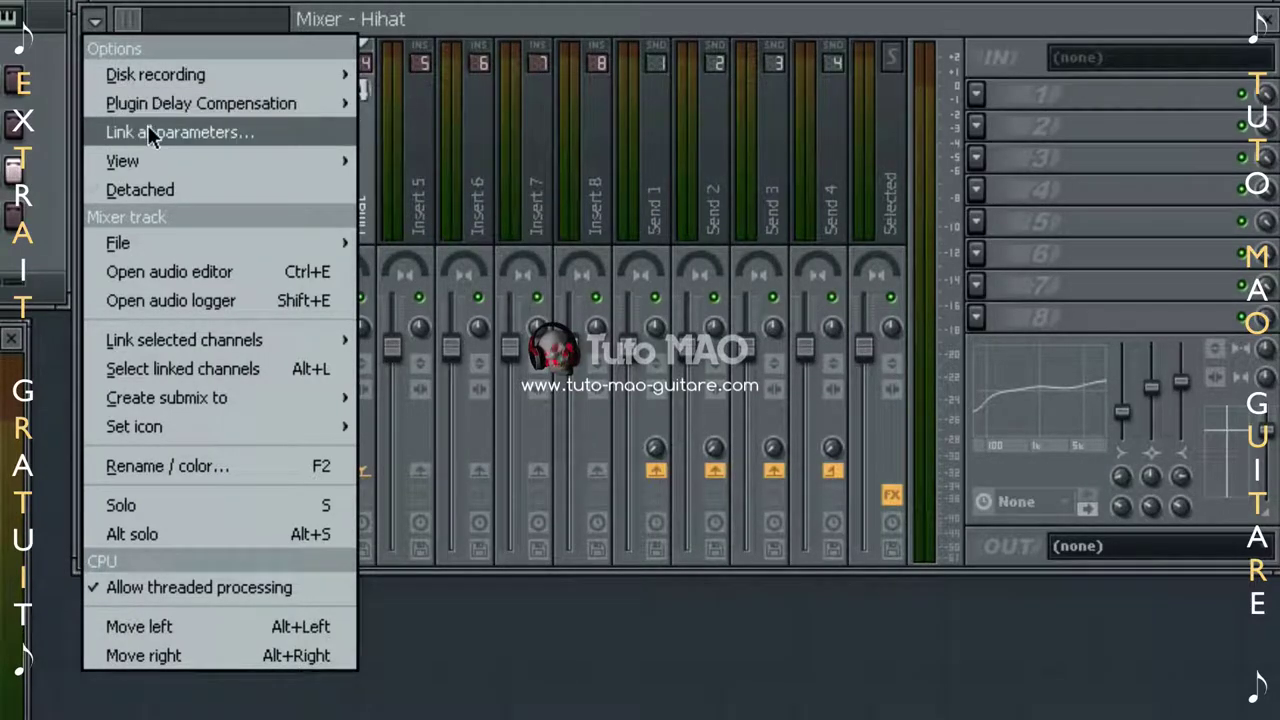
mouse_move(150, 162)
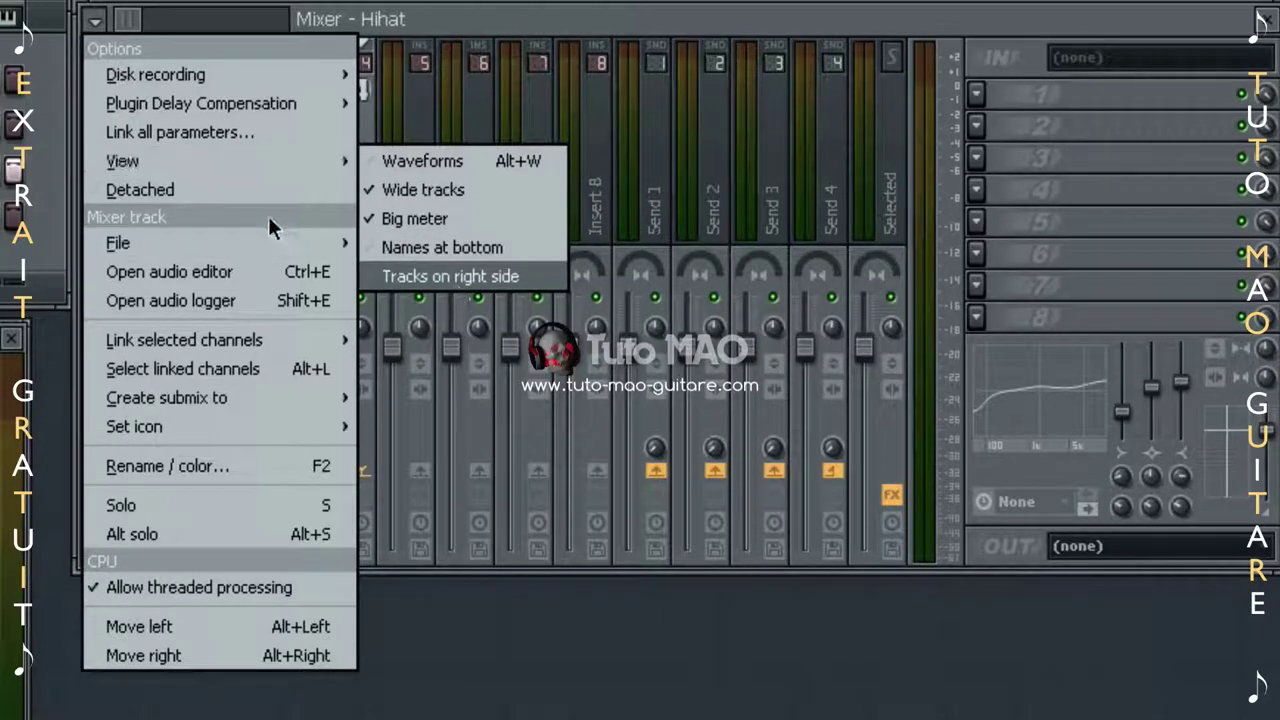
click(230, 200)
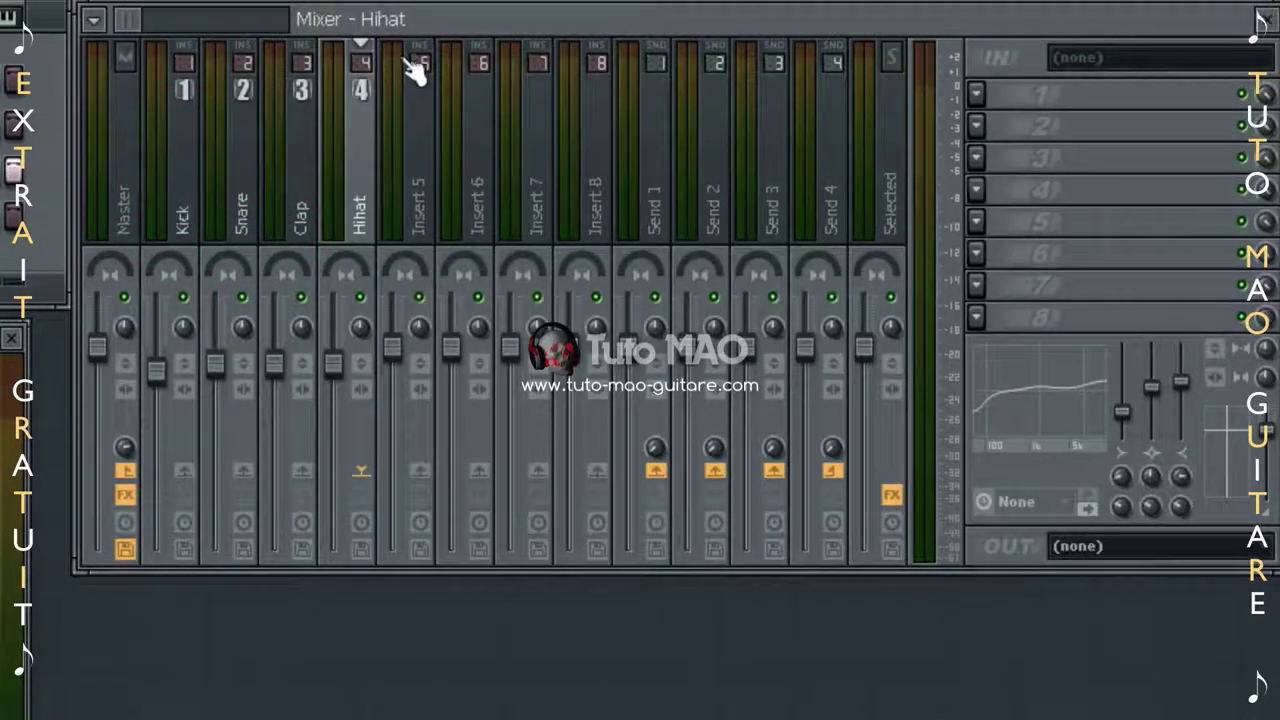
Select Insert 7 and then Master, shift the detached mixer window slightly, and turn off its detached mode.
click(538, 62)
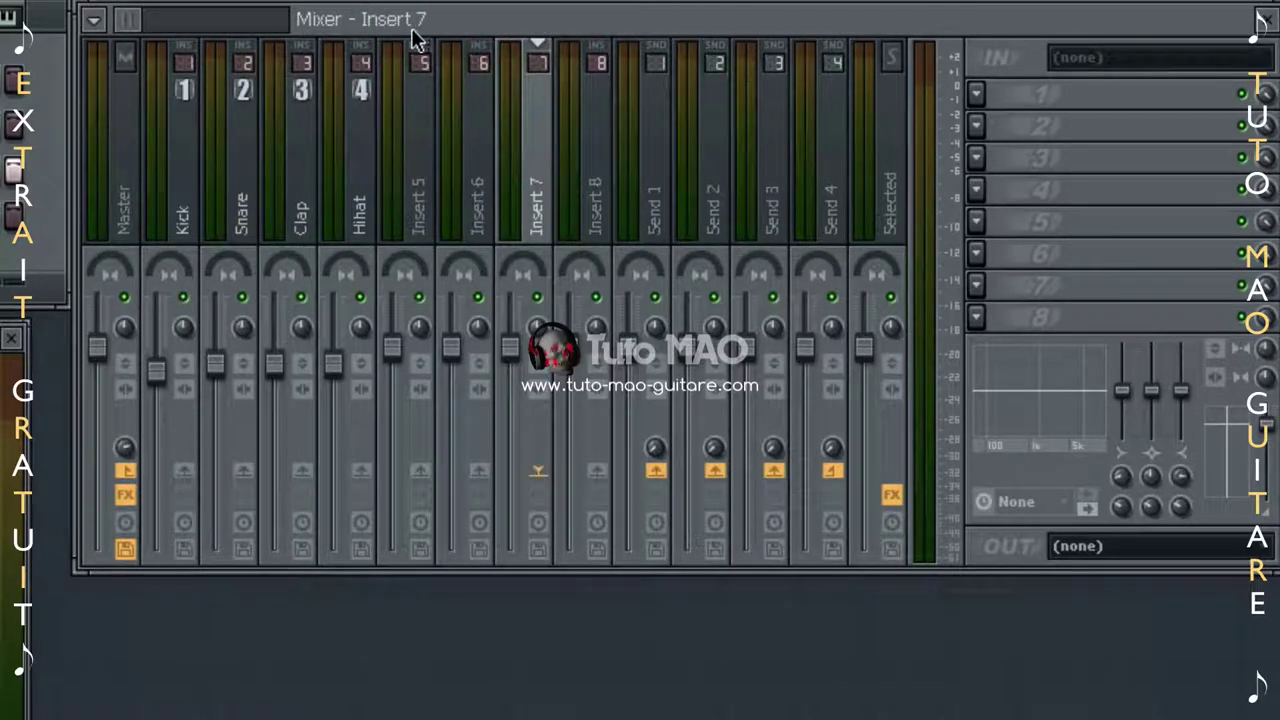
click(112, 140)
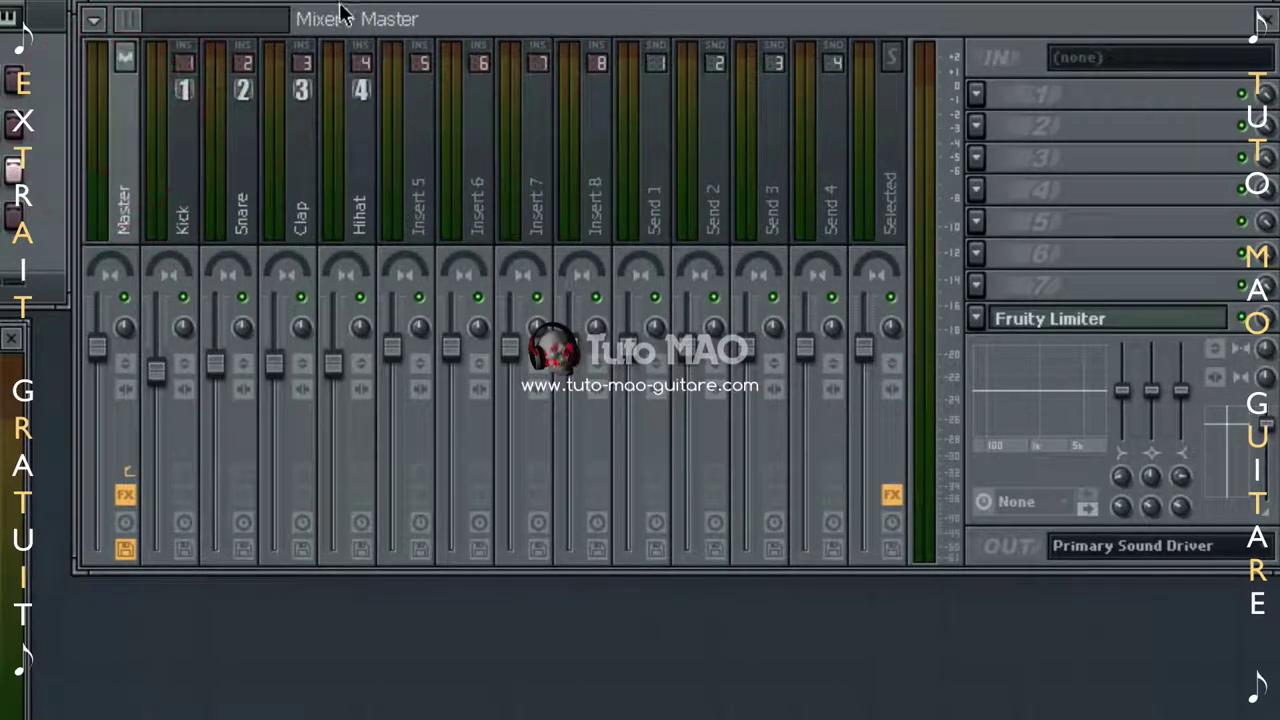
mouse_move(345, 15)
mouse_down()
mouse_move(623, 20)
mouse_move(449, 120)
mouse_move(352, 8)
mouse_up()
click(101, 18)
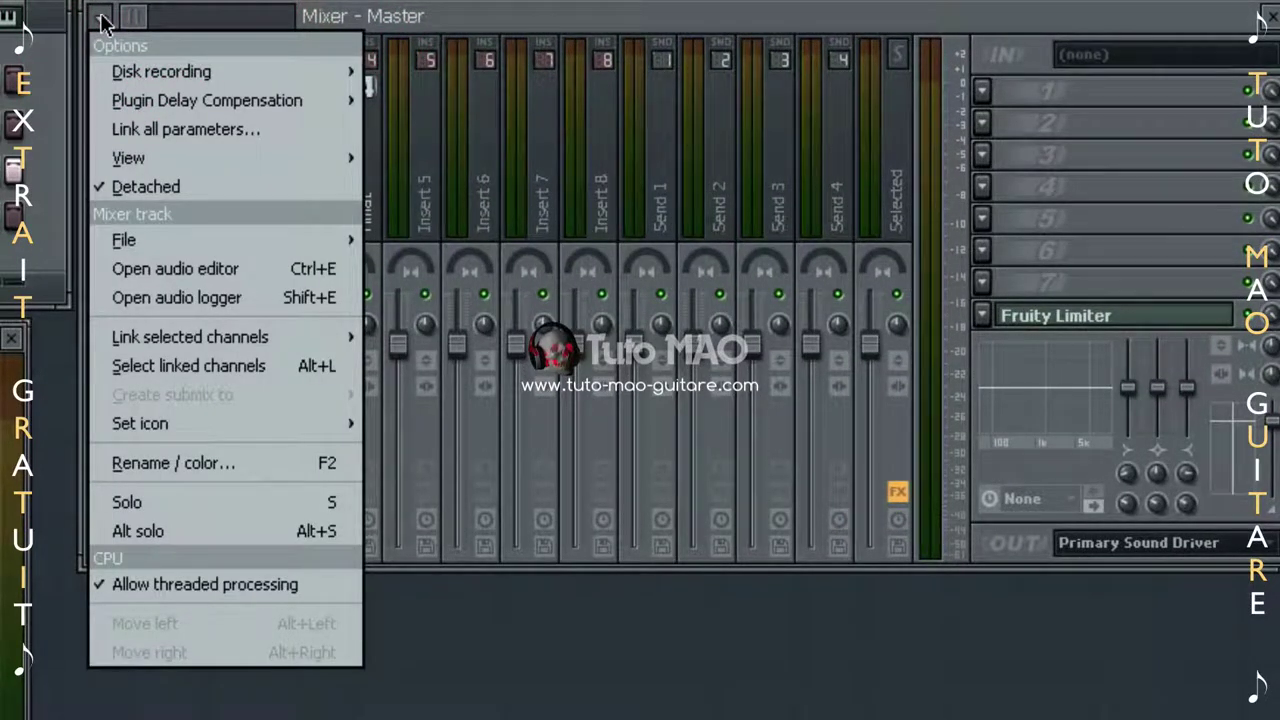
click(146, 186)
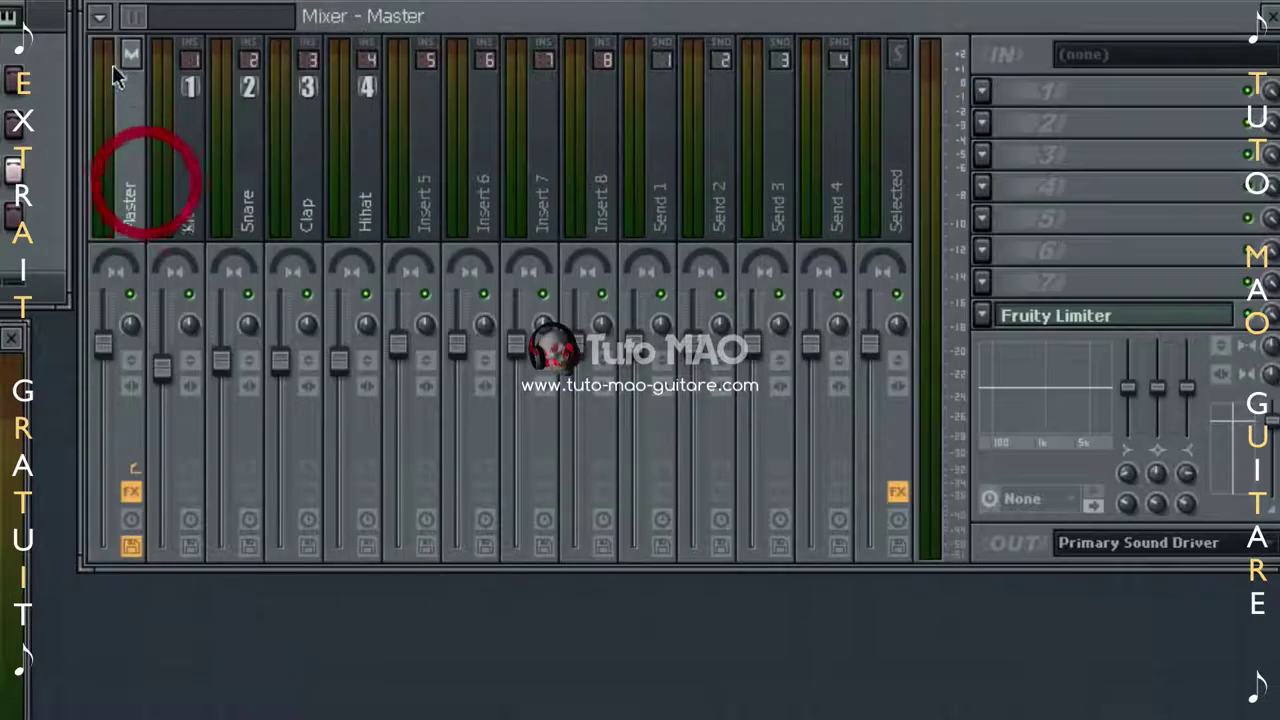
click(101, 20)
mouse_move(177, 243)
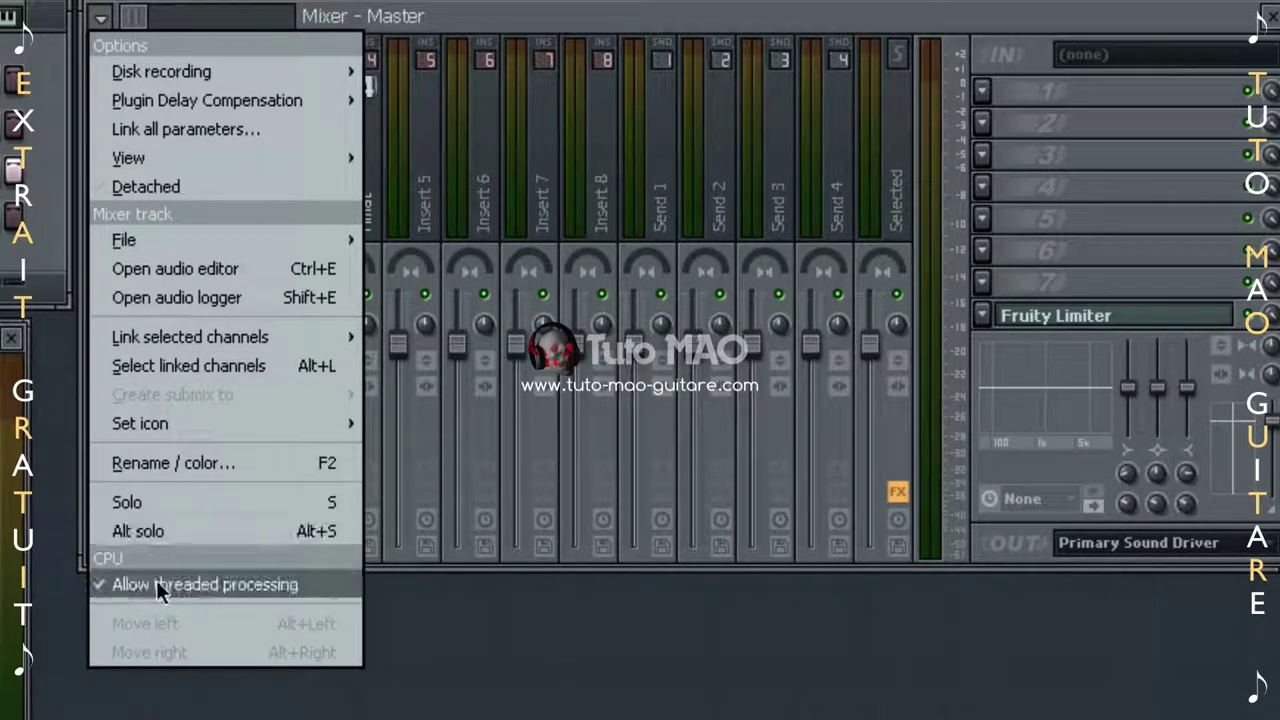
click(354, 17)
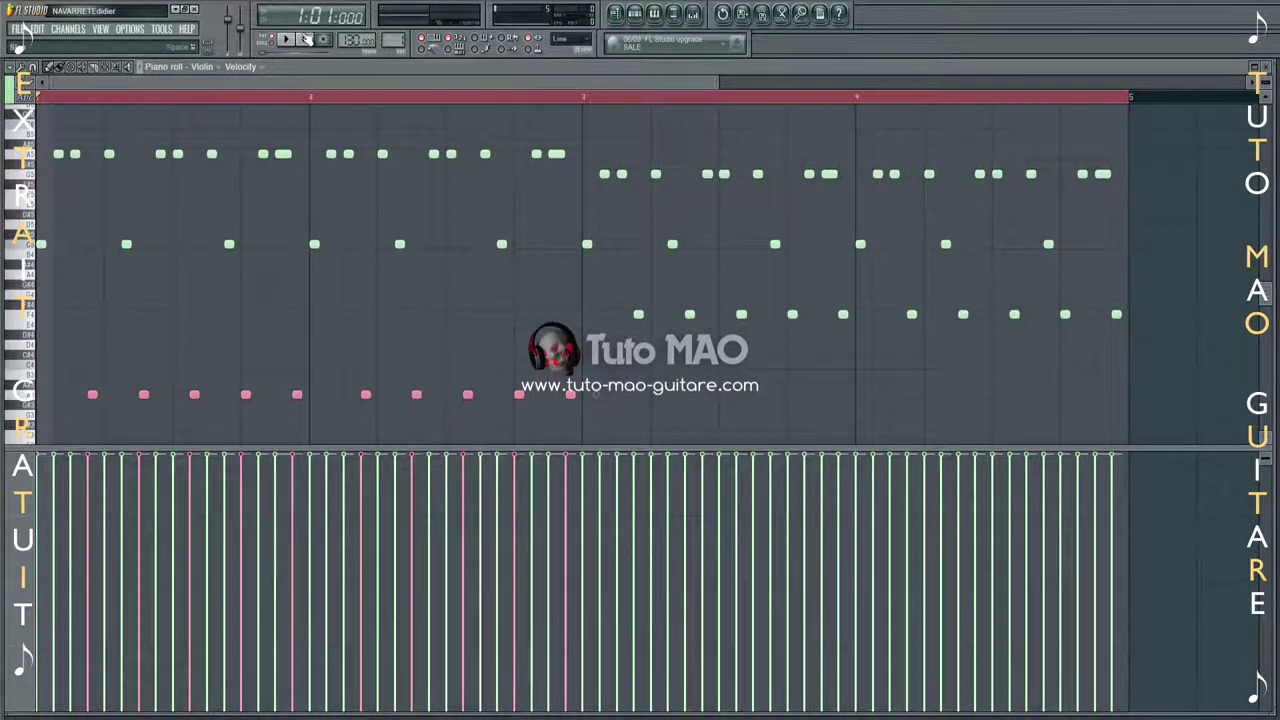
Play the Violin pattern in the piano roll and stop playback.
click(286, 40)
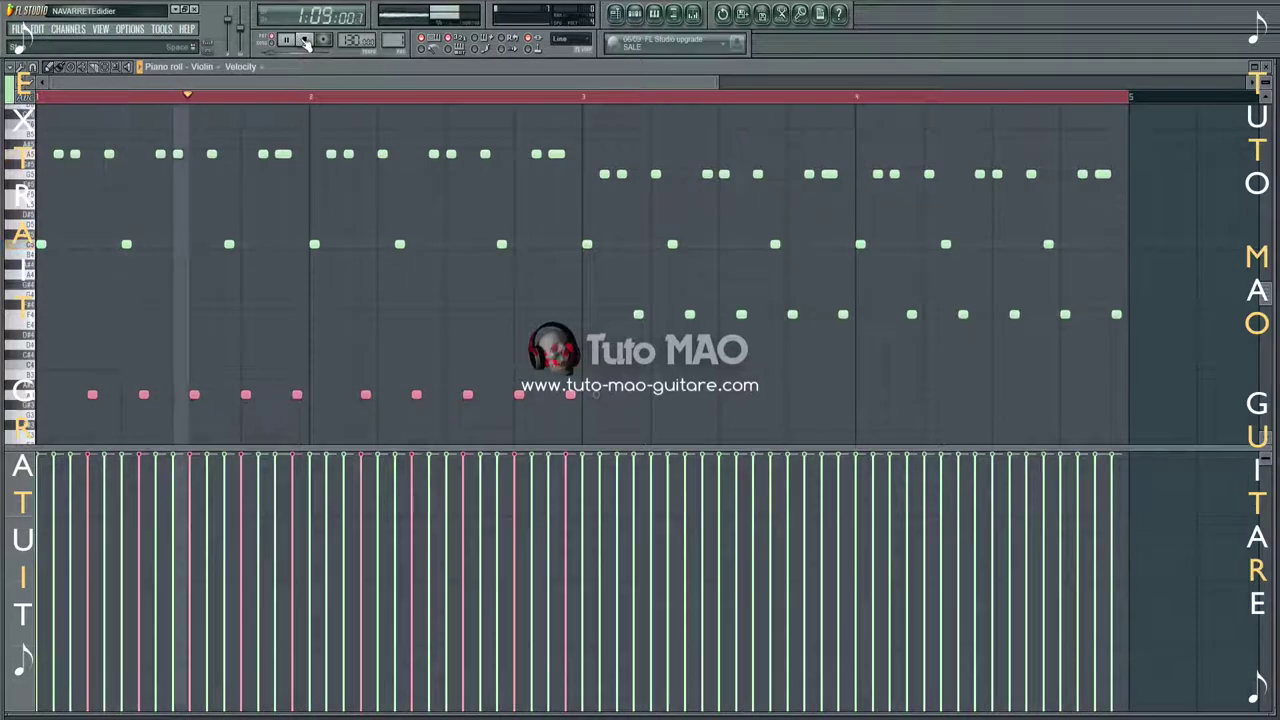
click(305, 41)
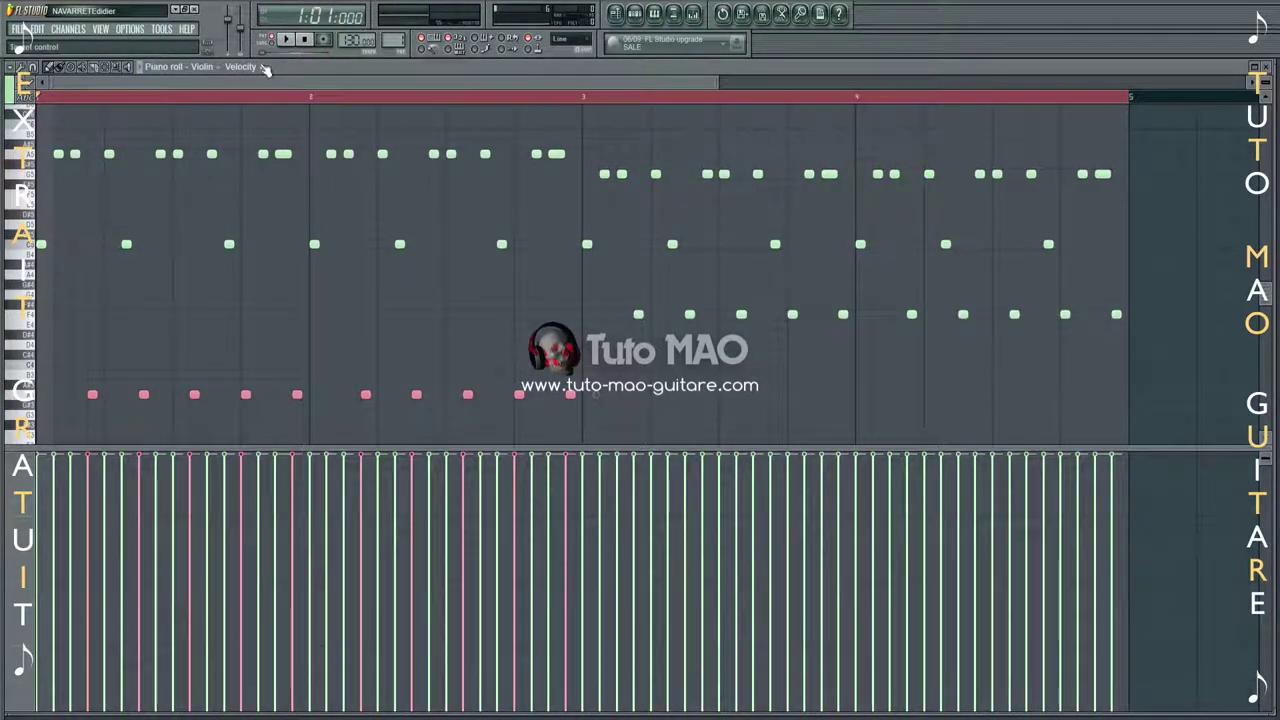
Choose note velocity as the edited note property and draw a rising velocity ramp across the selected A3 notes.
click(265, 68)
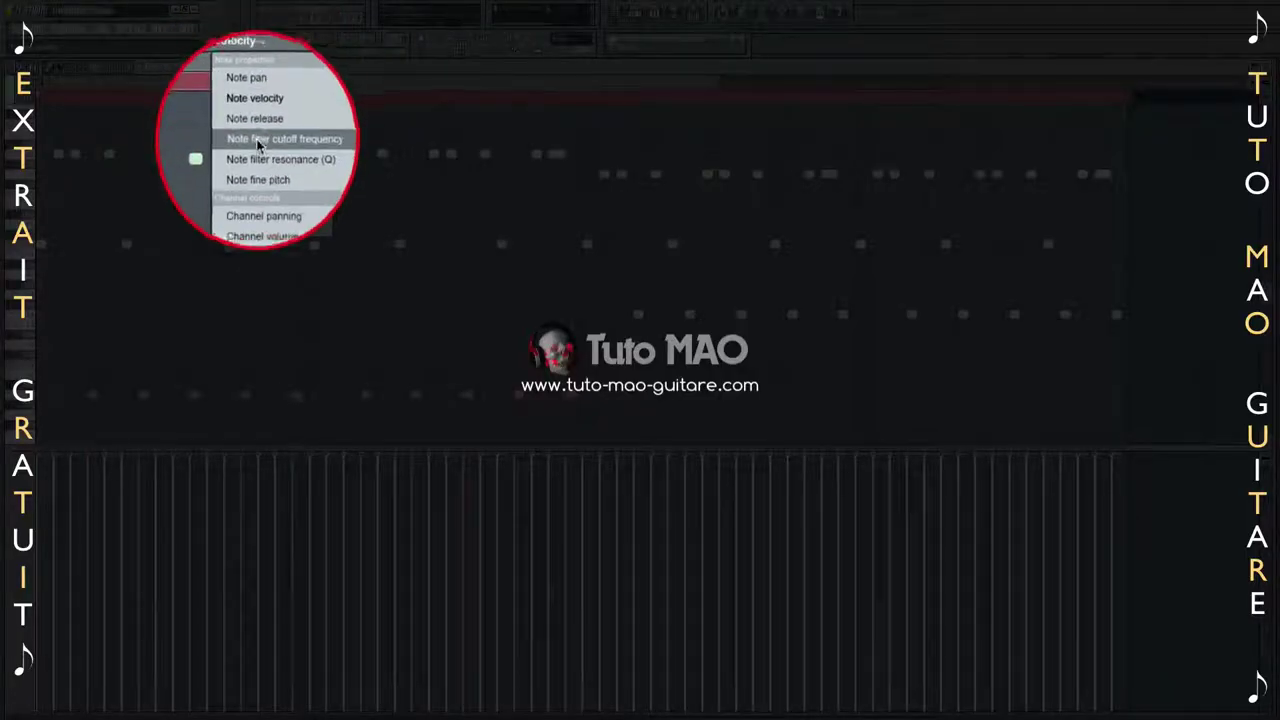
click(256, 108)
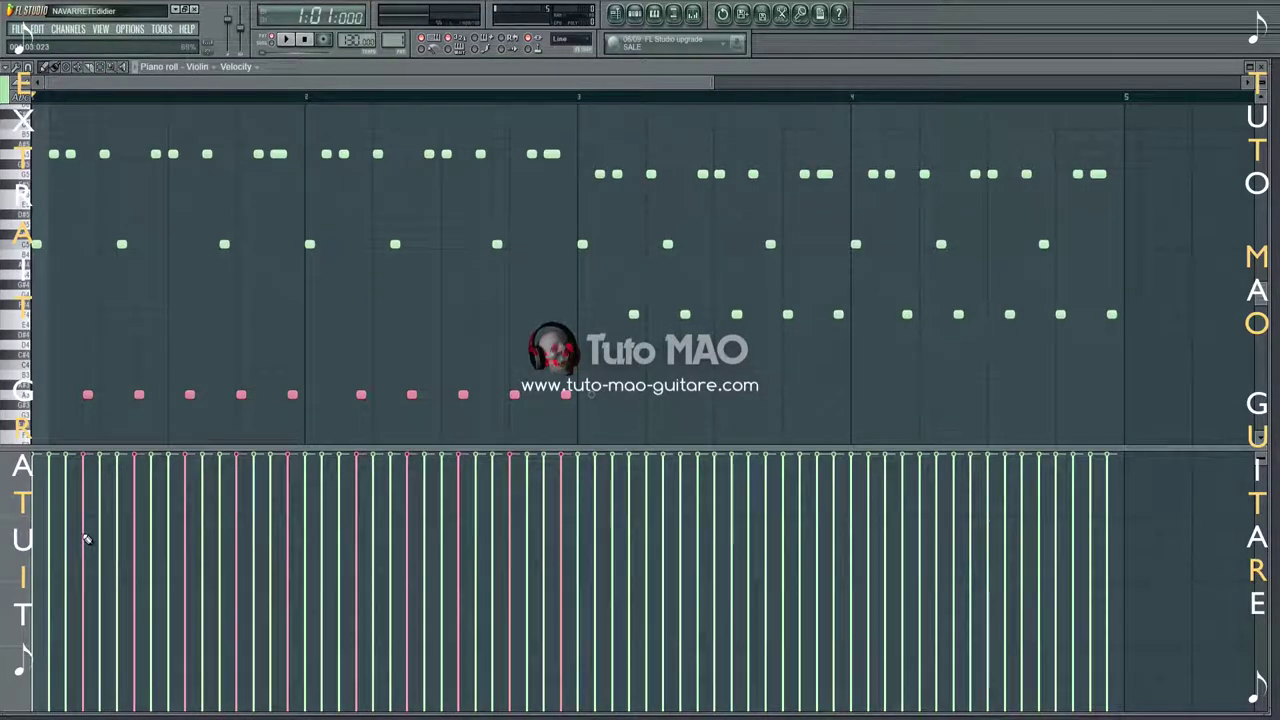
drag(87, 522, 553, 476)
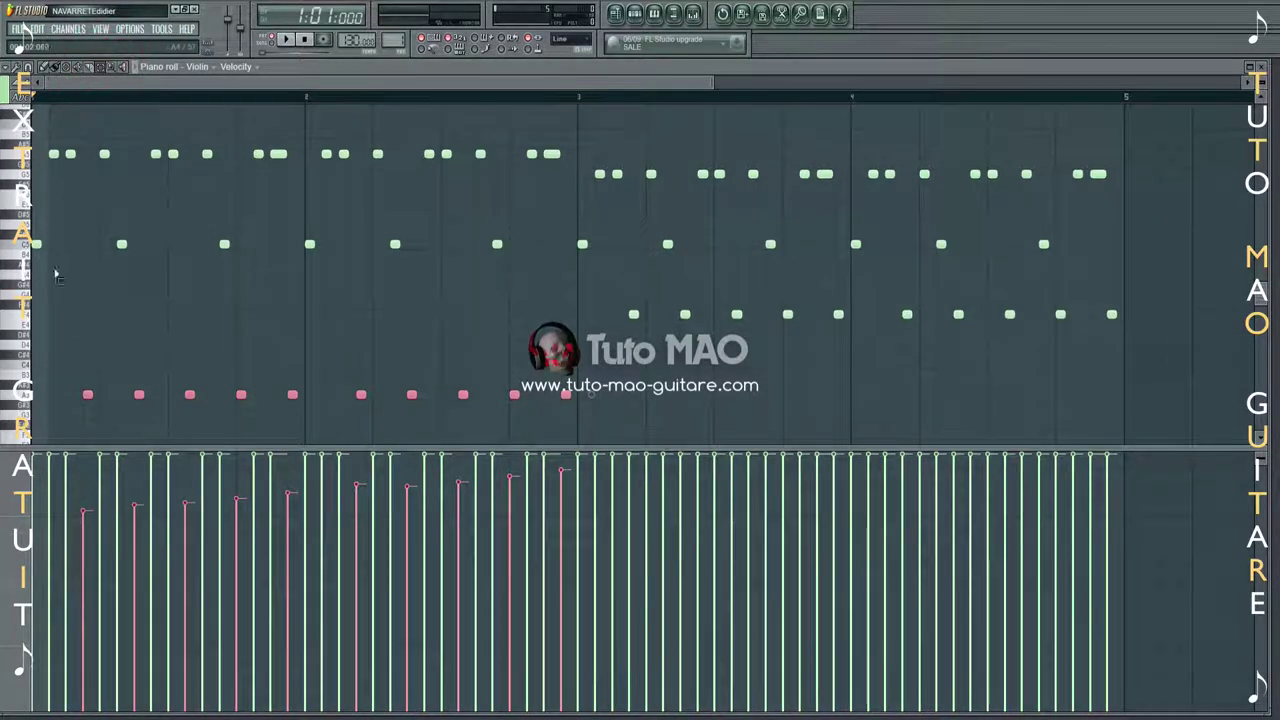
Select all F4 notes of the Violin part, draw a falling velocity ramp across them, and play the result briefly.
double_click(14, 316)
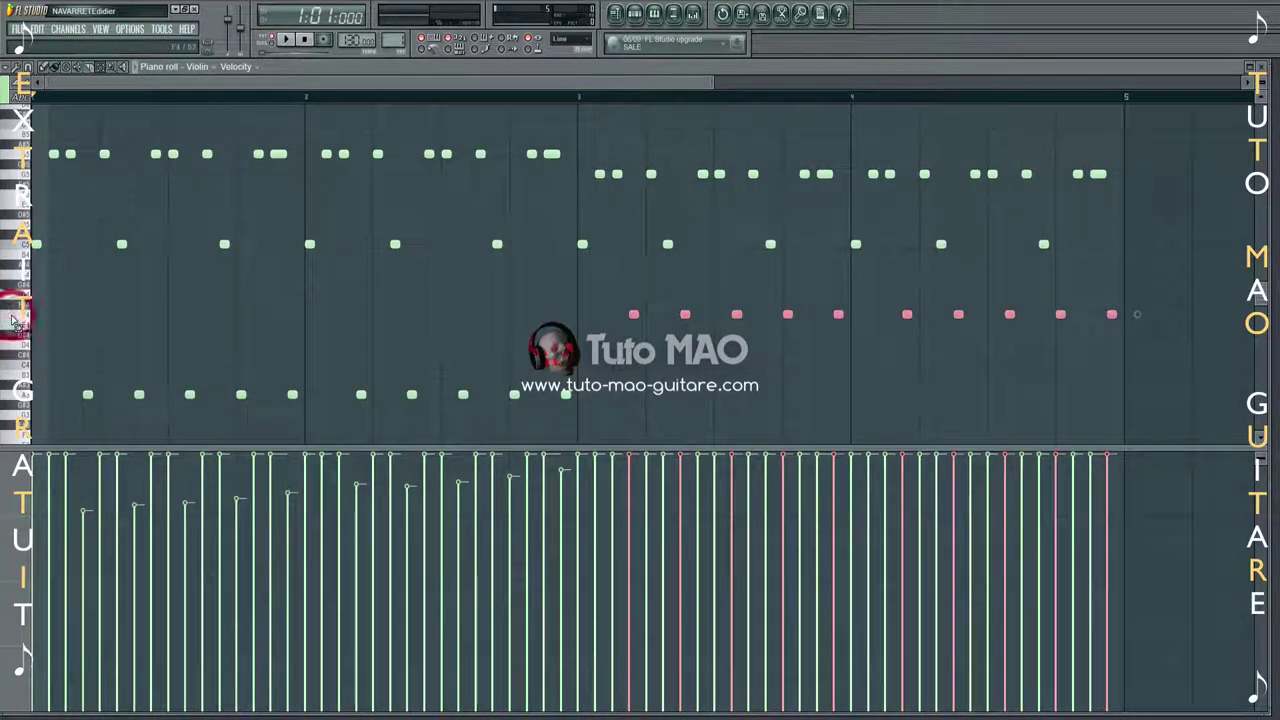
click(46, 68)
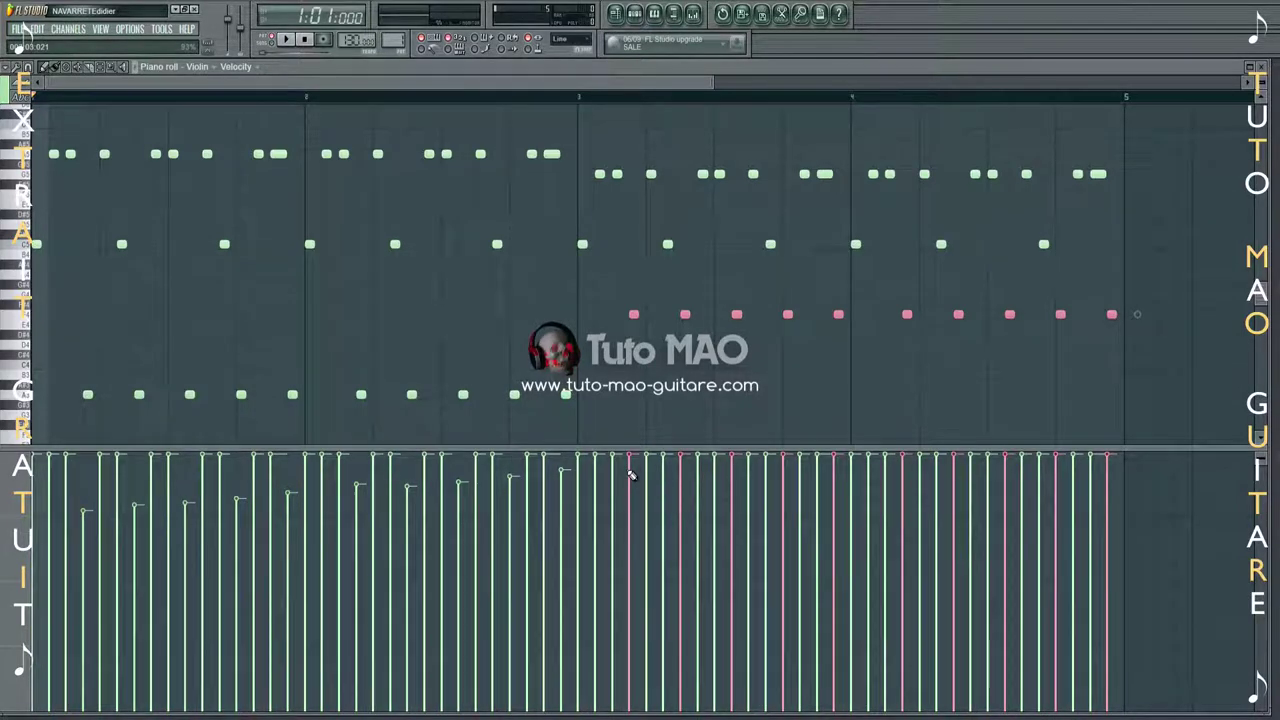
drag(631, 474, 1098, 502)
click(287, 40)
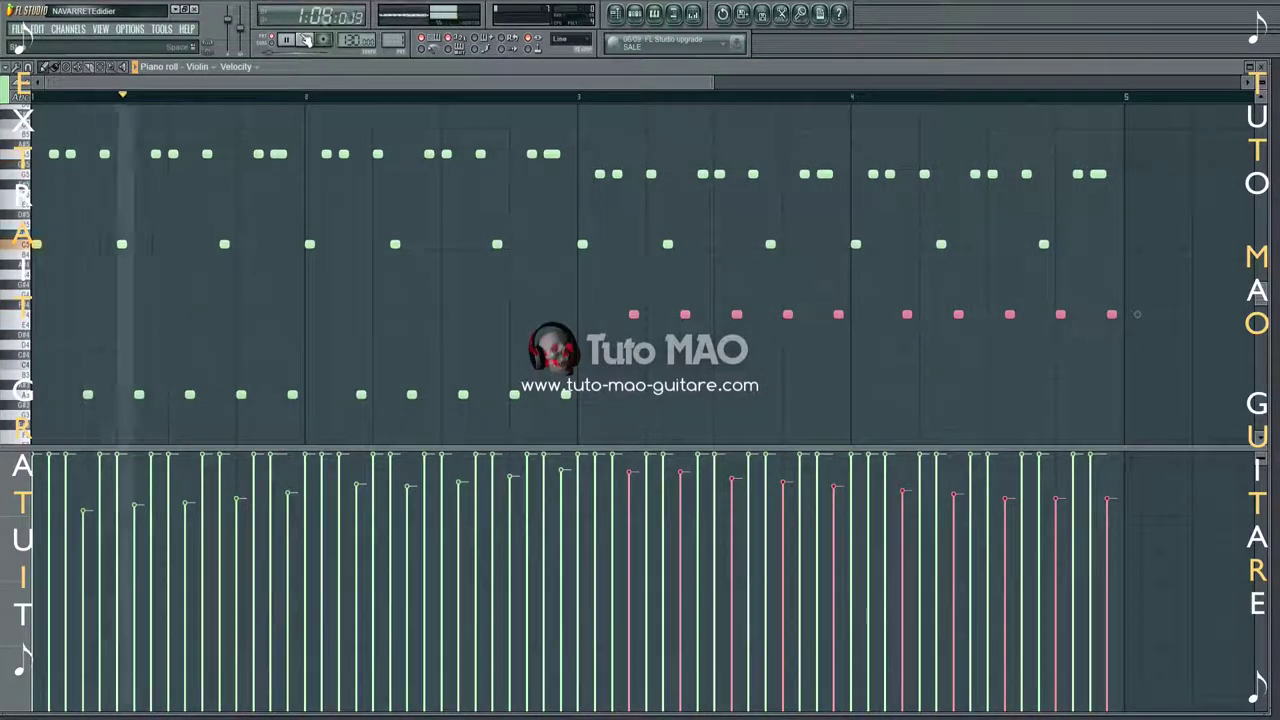
click(307, 39)
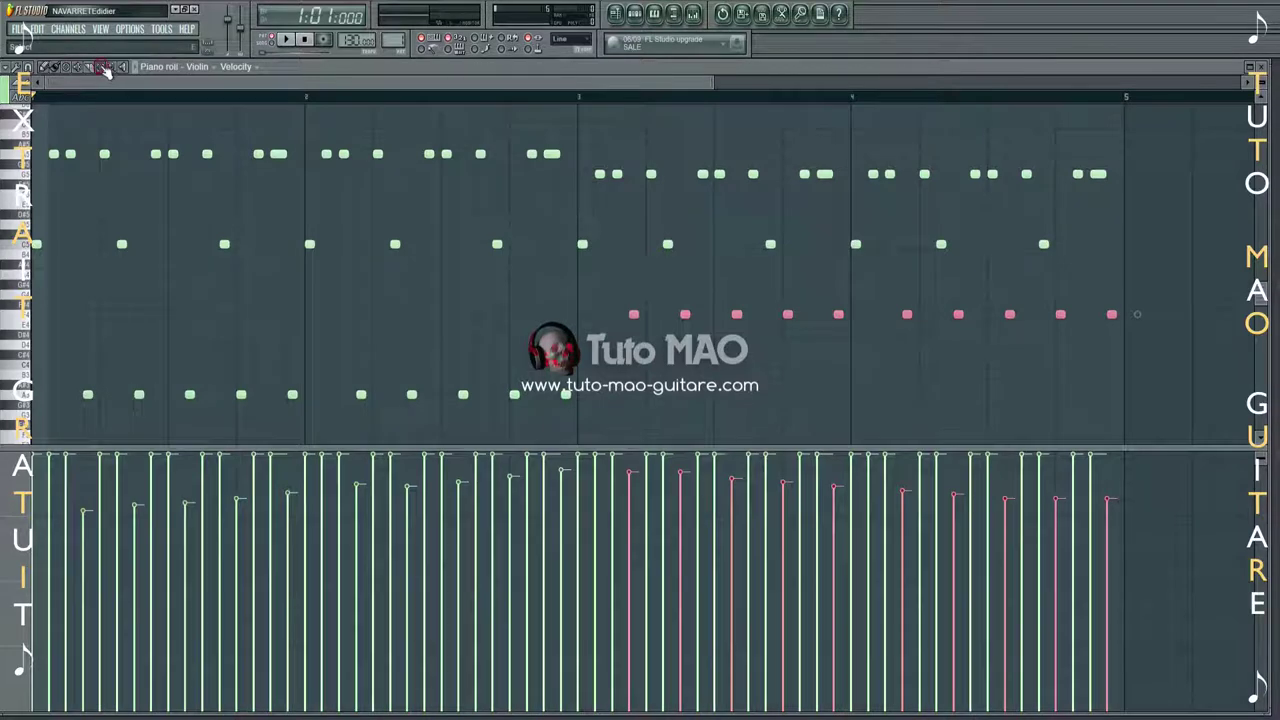
Select all C5 notes and draw velocities that fall across bars 1 and 2 and rise again through bar 3.
click(14, 244)
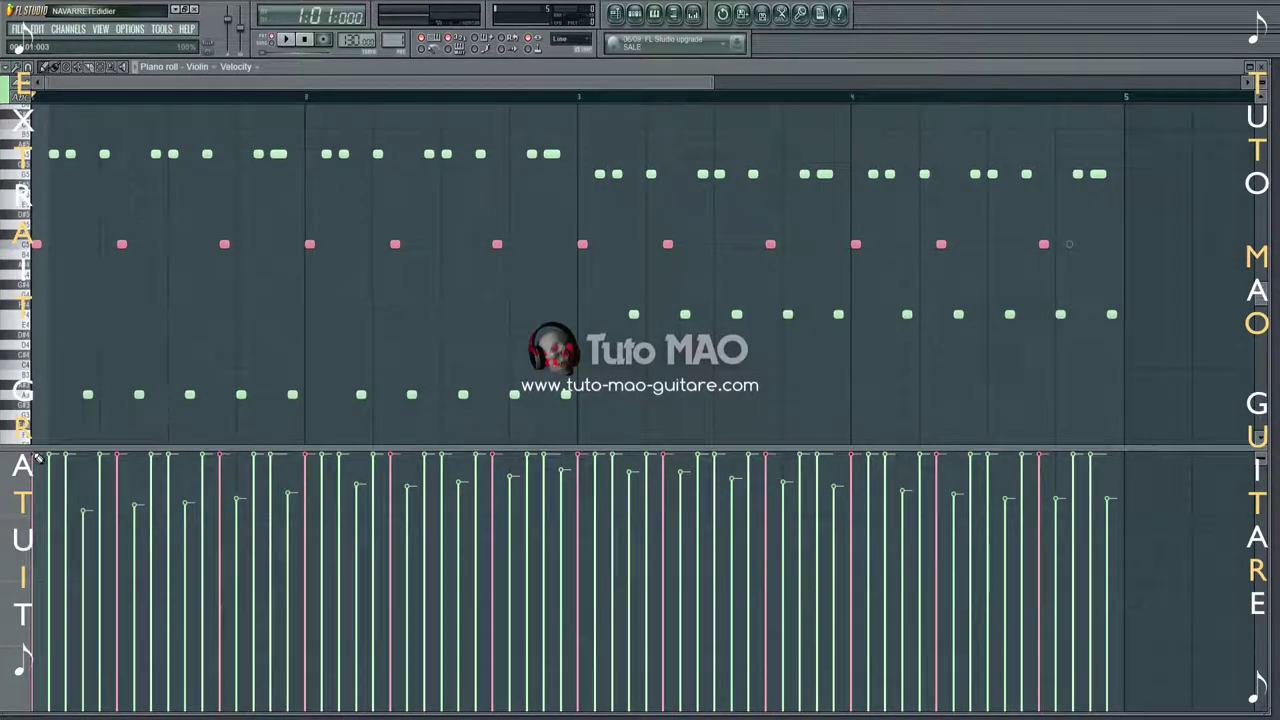
drag(33, 456, 505, 498)
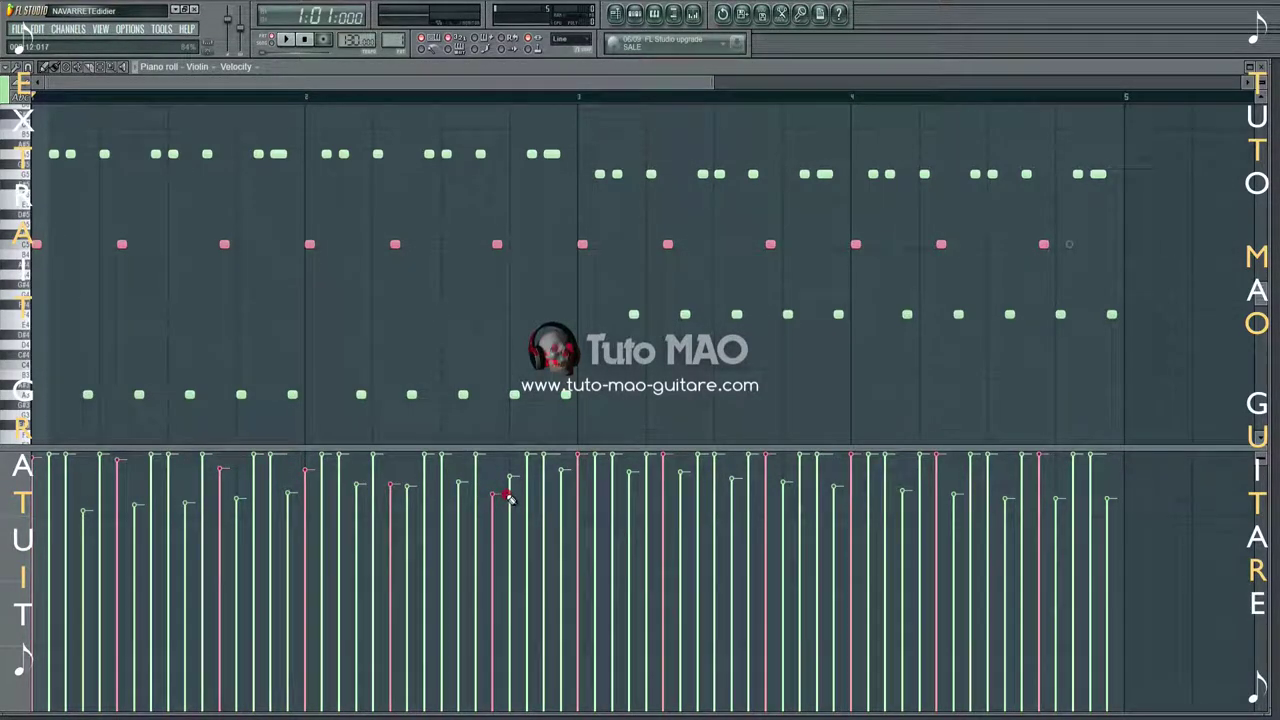
mouse_move(544, 498)
mouse_down()
mouse_move(900, 463)
mouse_move(940, 440)
mouse_up()
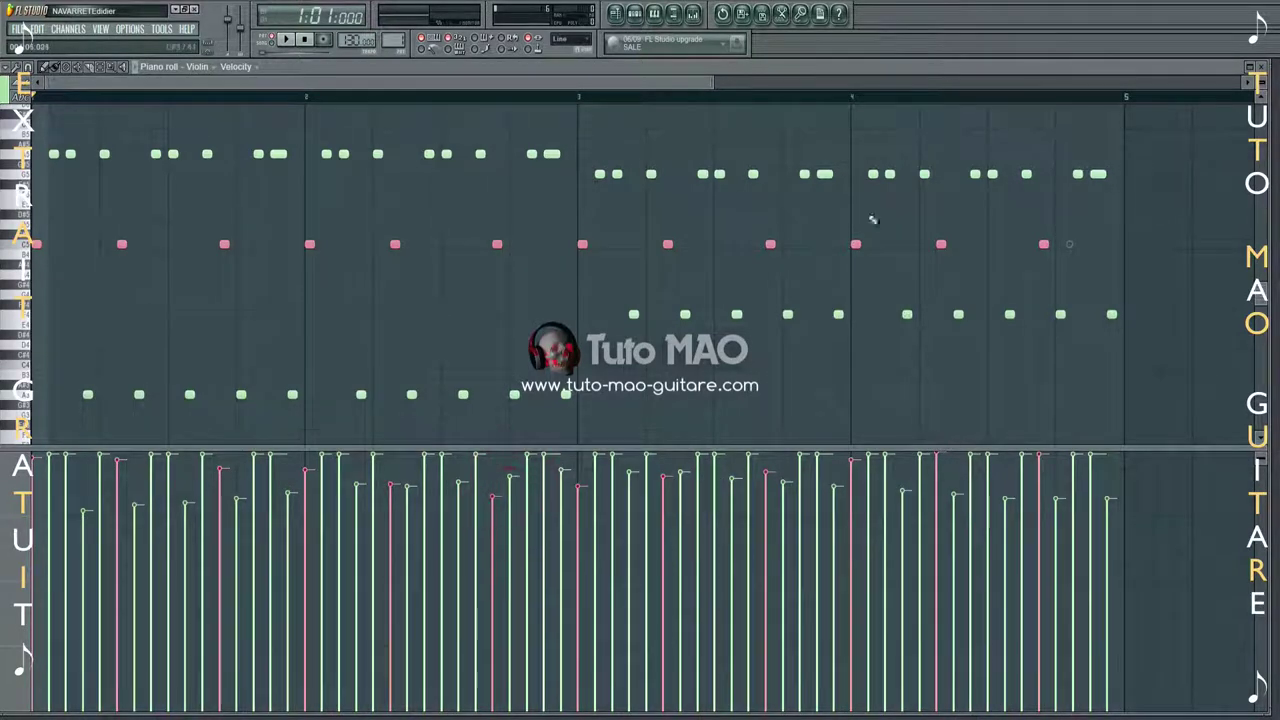
Play the Violin pattern with its reshaped velocities and stop playback.
click(286, 40)
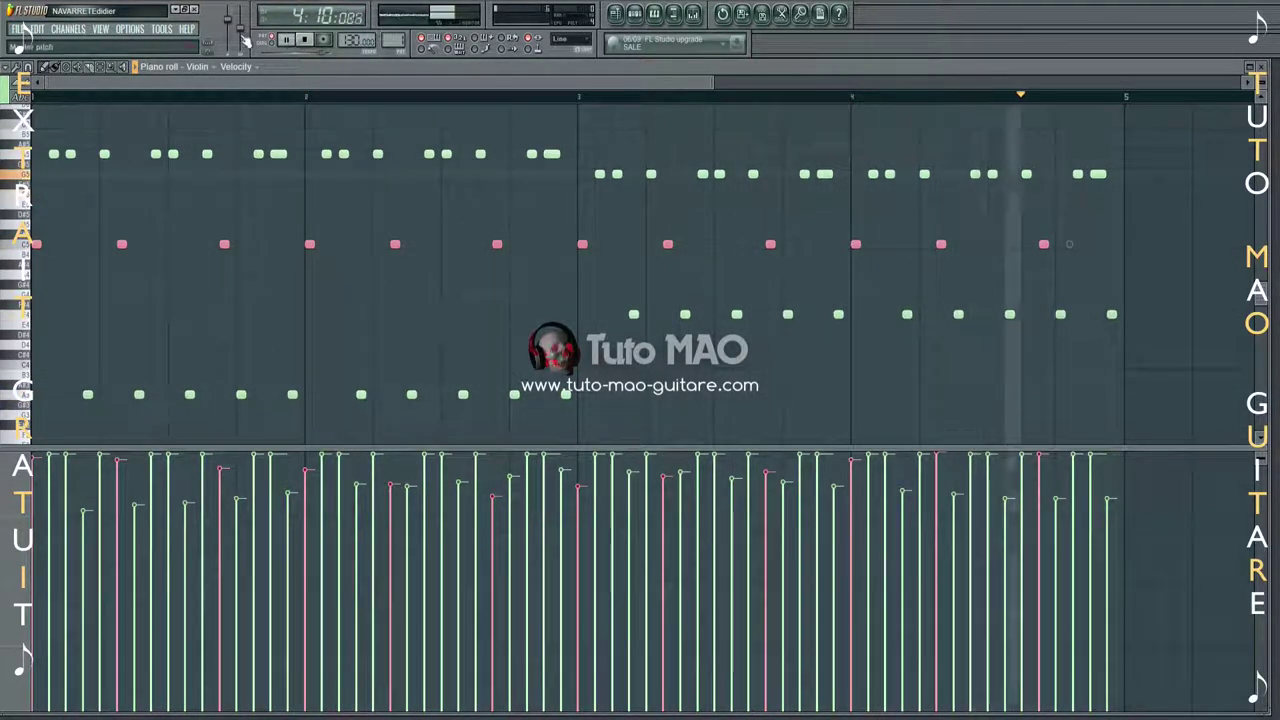
click(307, 41)
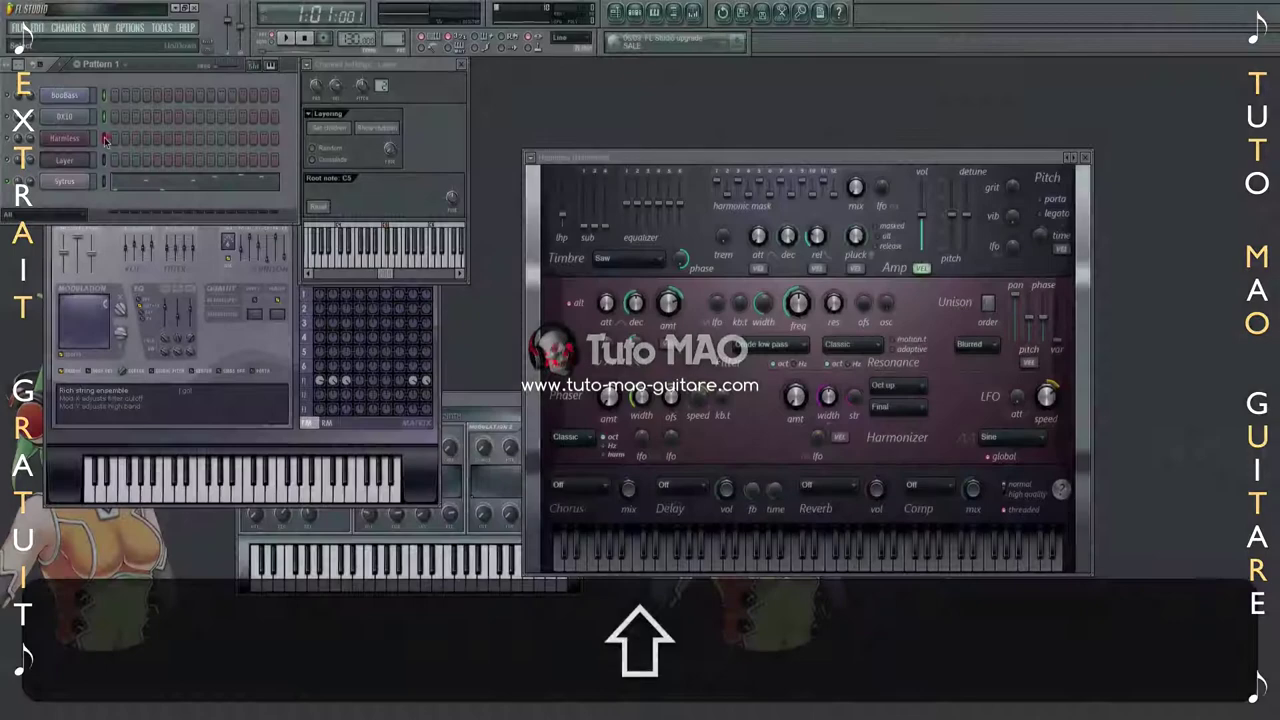
Select the Harmless channel along with the others and audition several low and high notes on the Layer channel's keyboard.
click(105, 140)
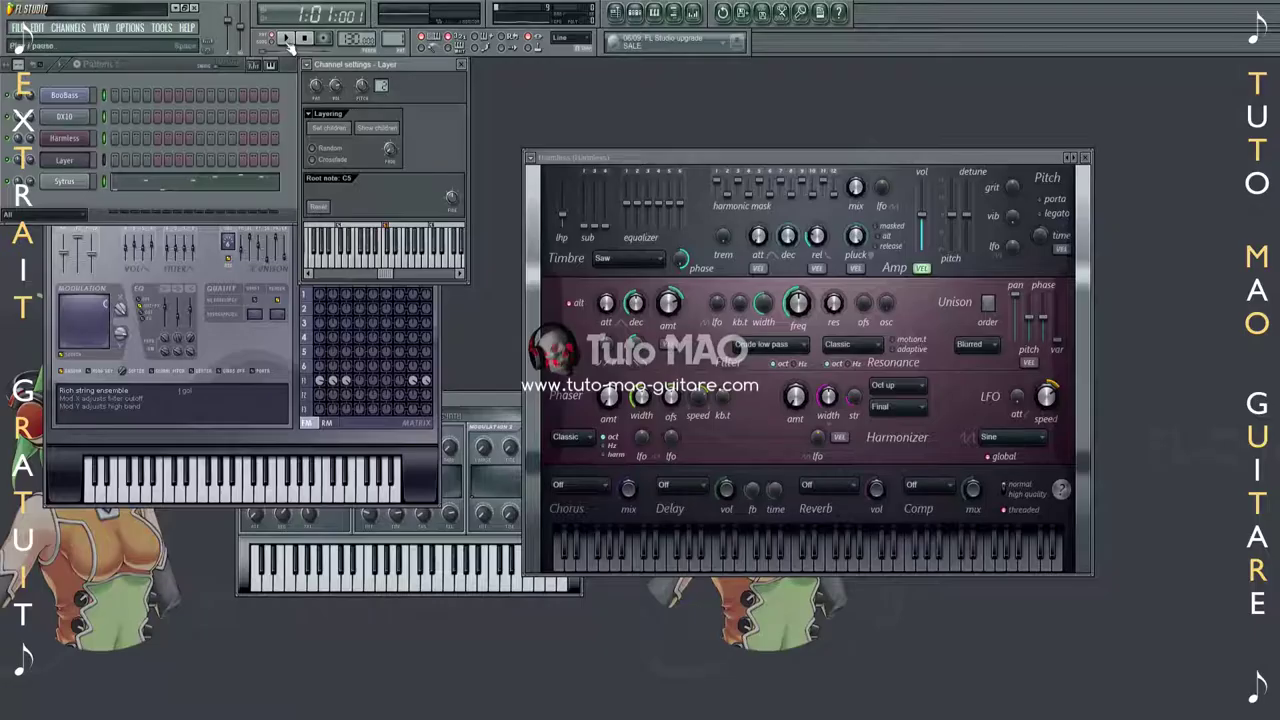
click(42, 100)
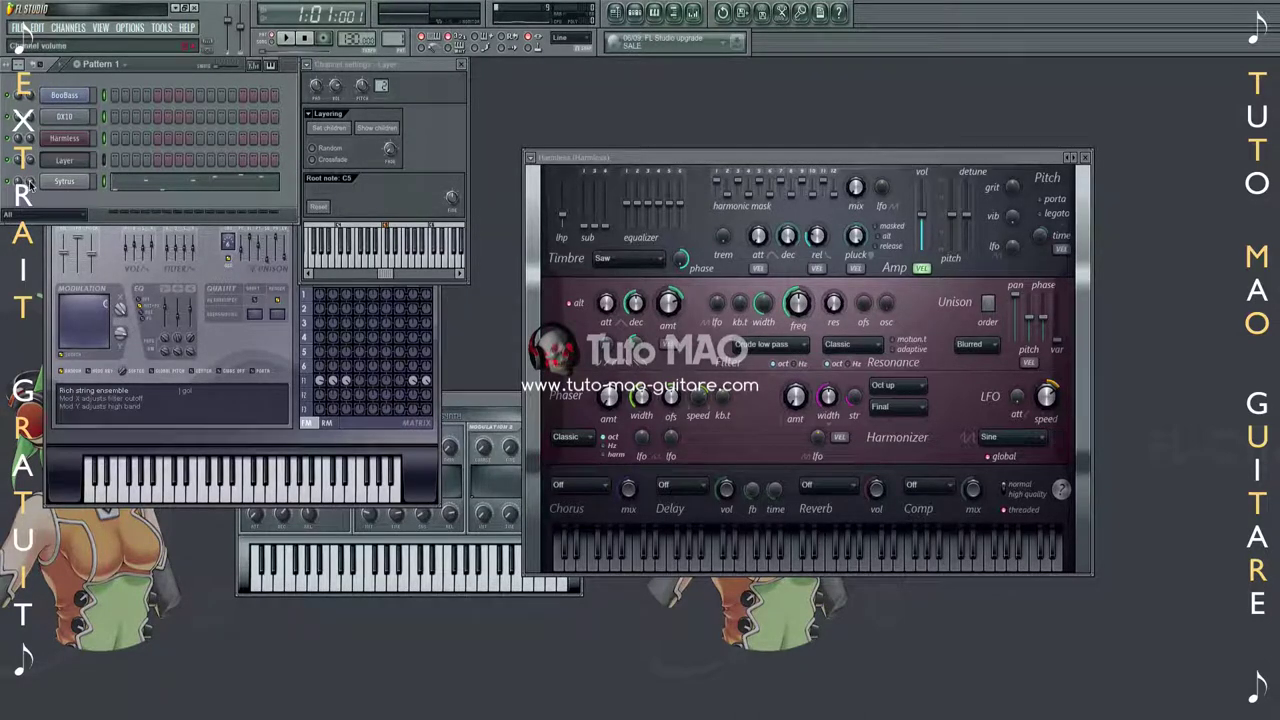
click(373, 258)
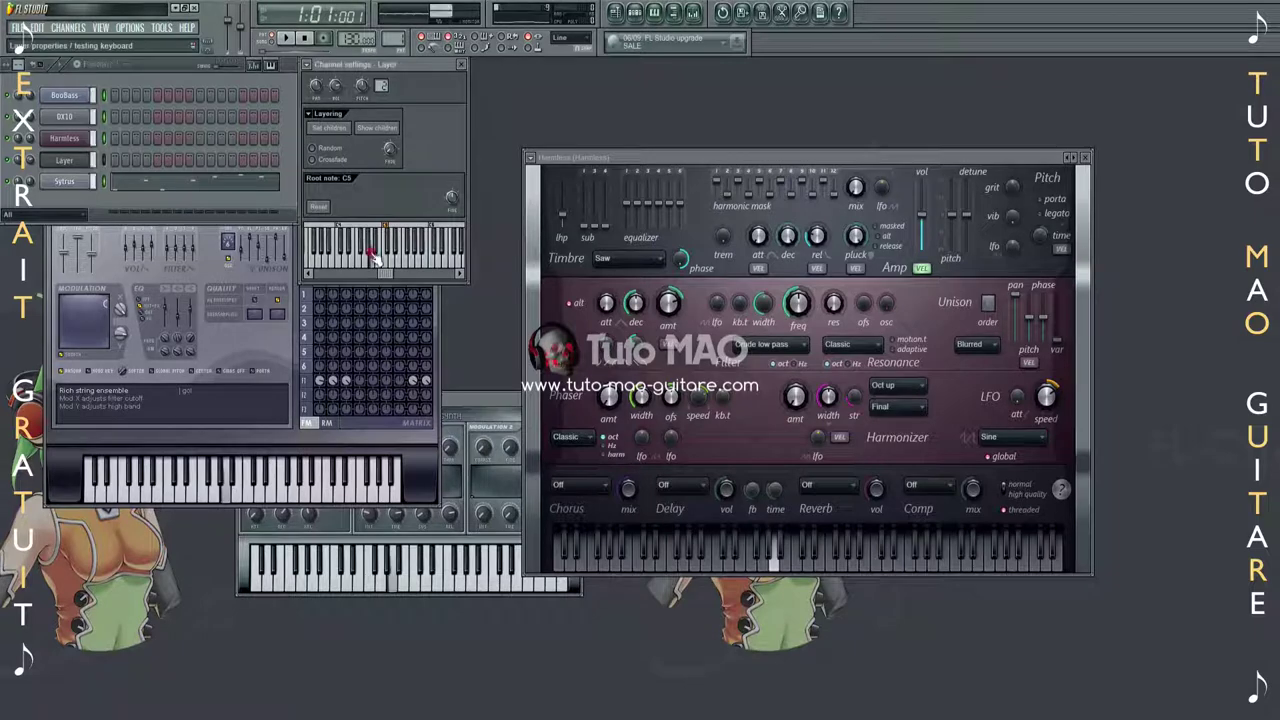
click(422, 252)
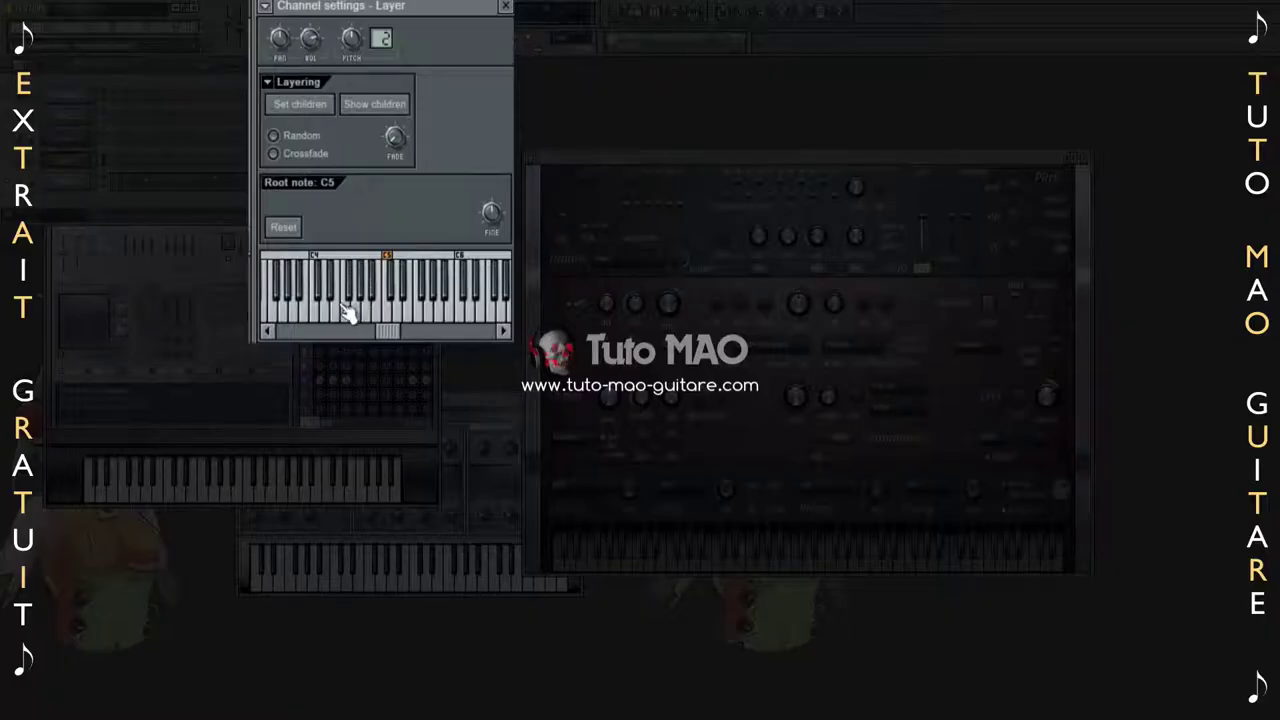
click(379, 299)
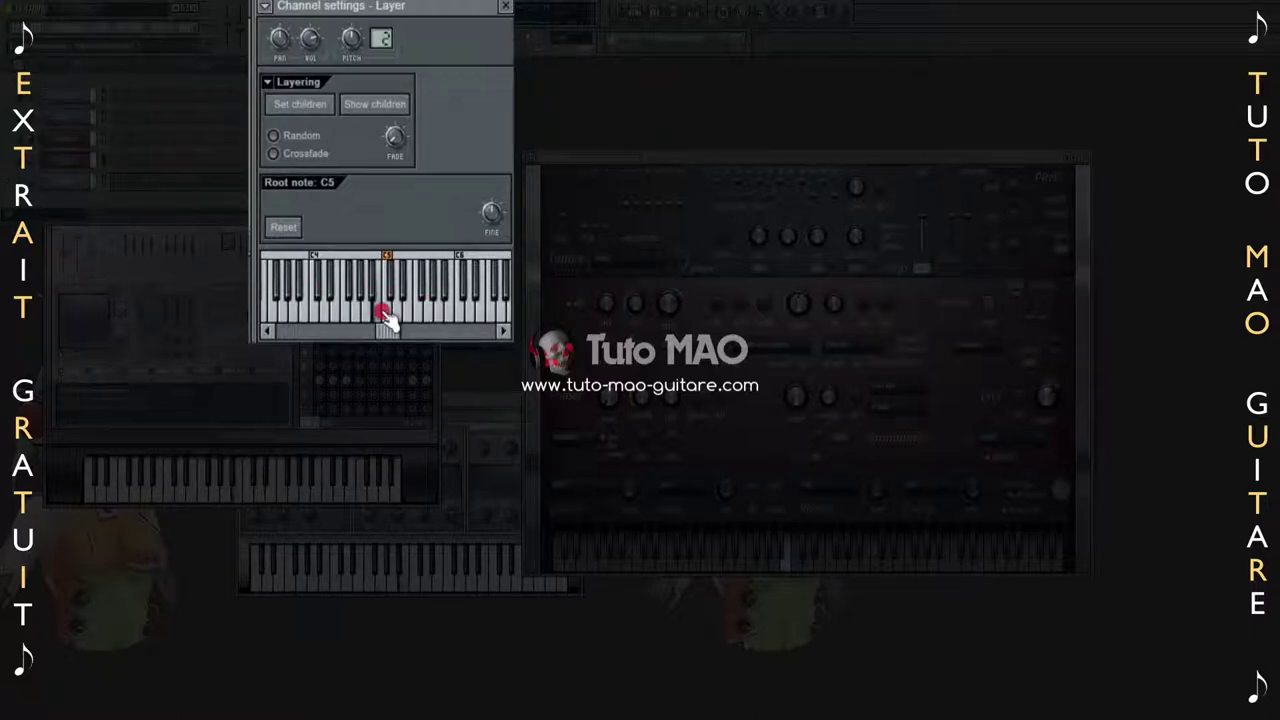
click(291, 315)
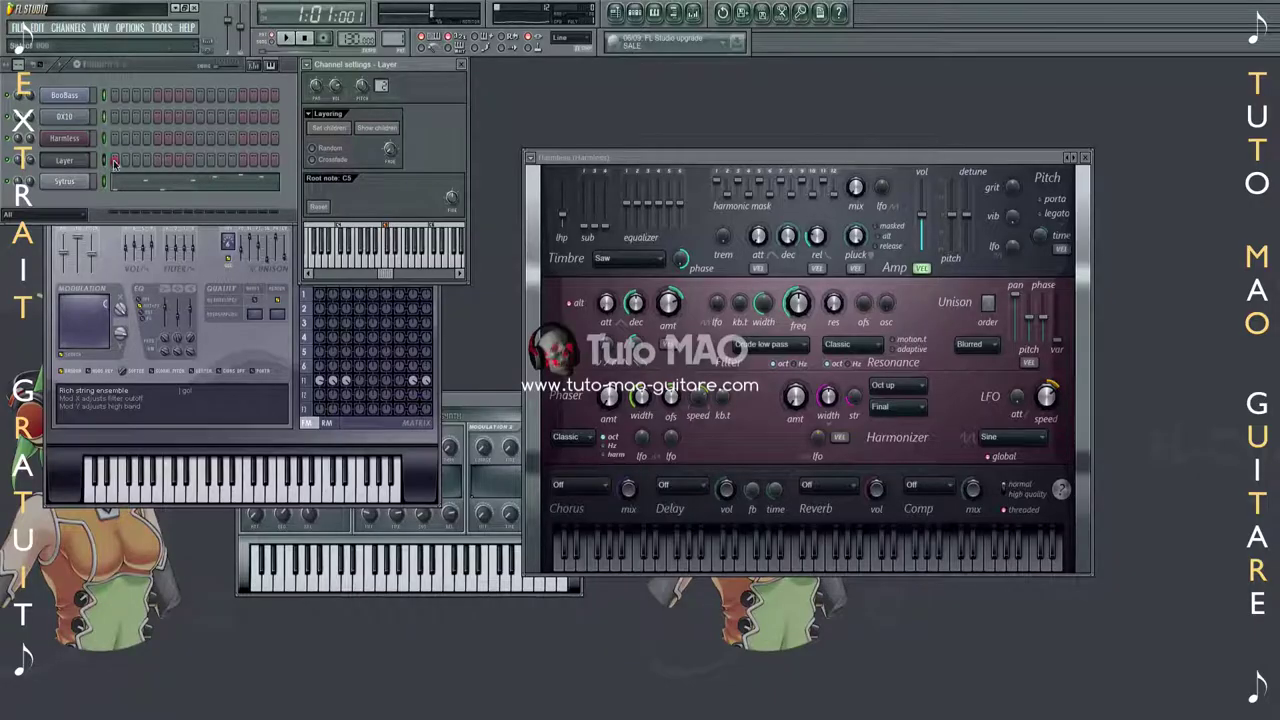
Select only the Layer channel, open its piano roll and place short melody notes between D4 and D5 through bars 1 and 2.
click(110, 160)
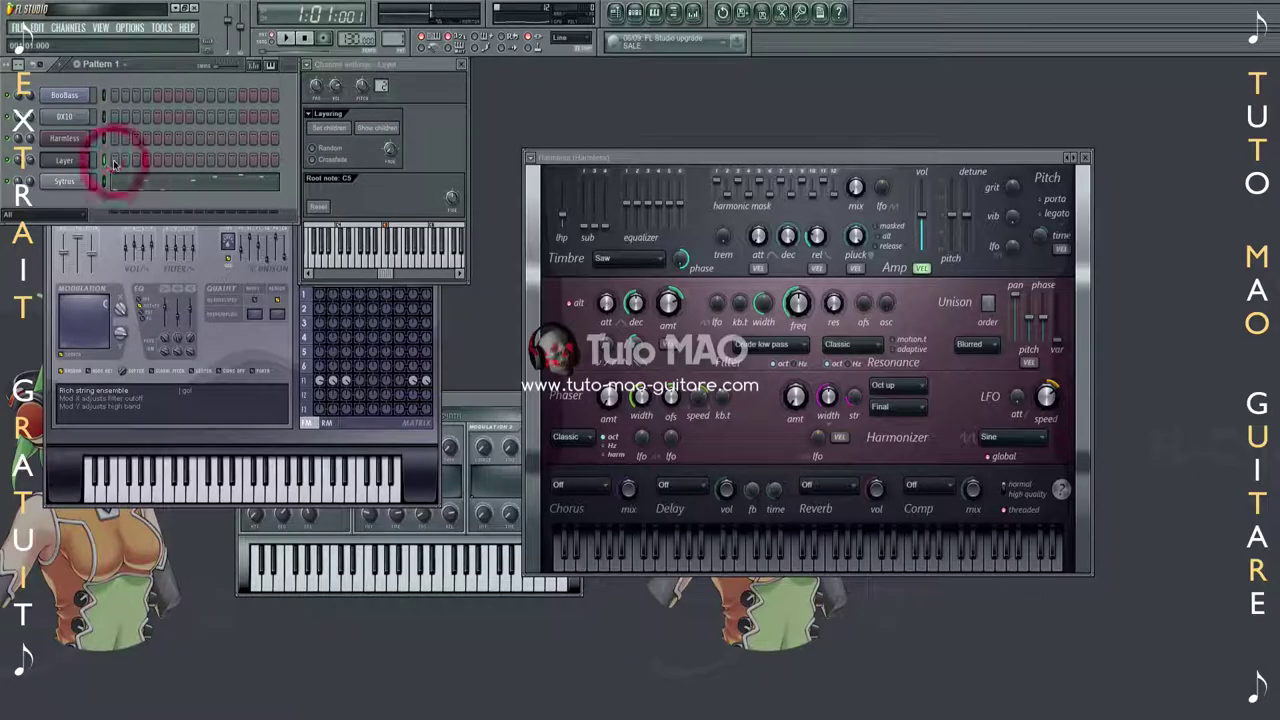
right_click(102, 160)
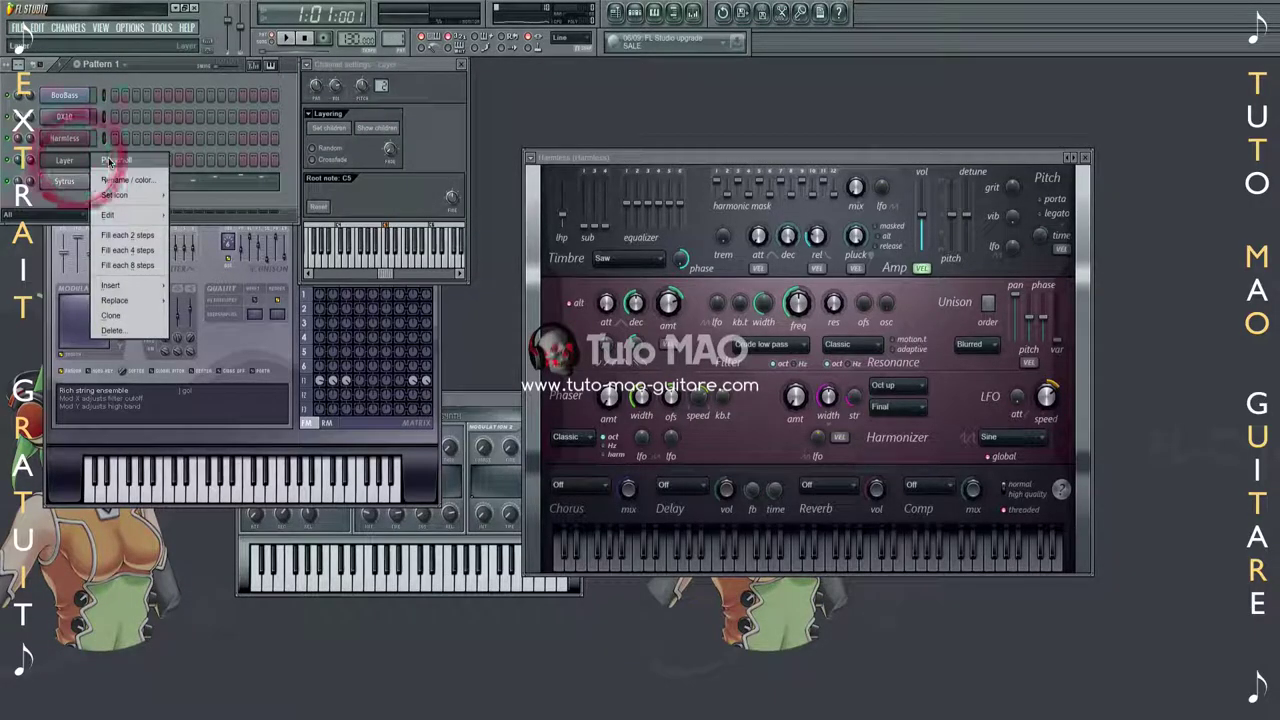
click(110, 158)
click(134, 303)
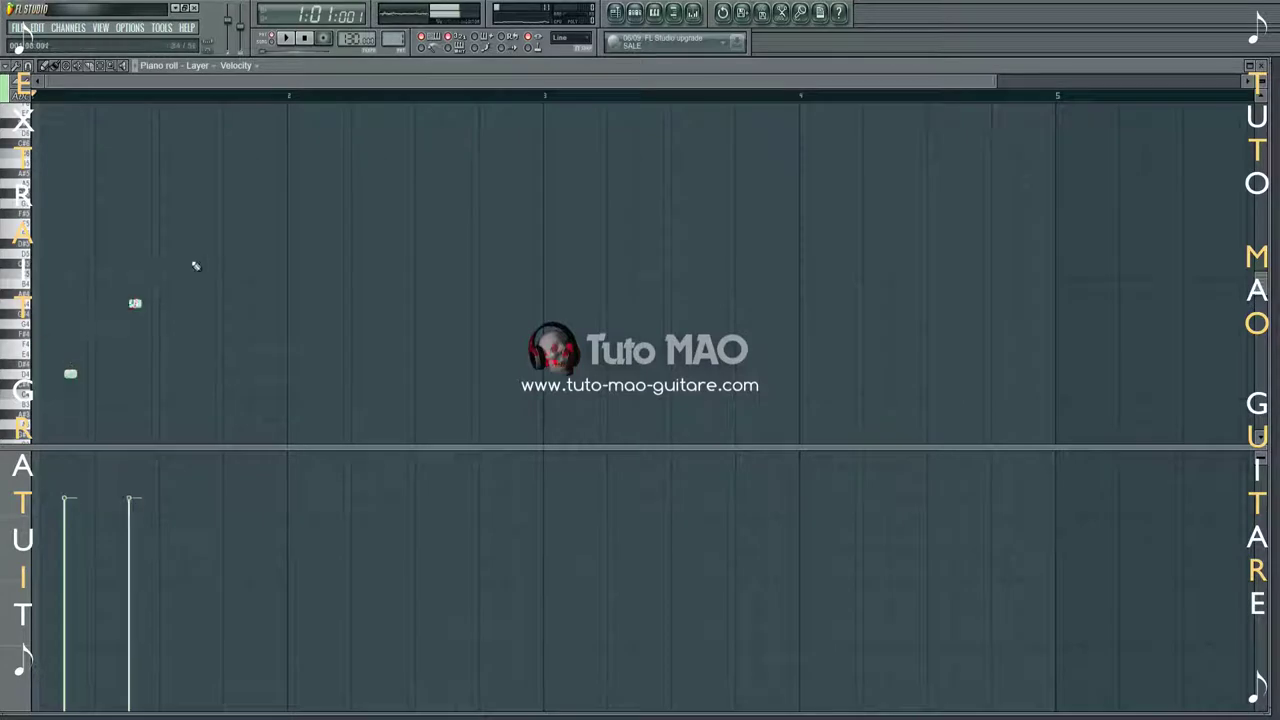
click(215, 253)
click(320, 303)
click(400, 263)
click(476, 263)
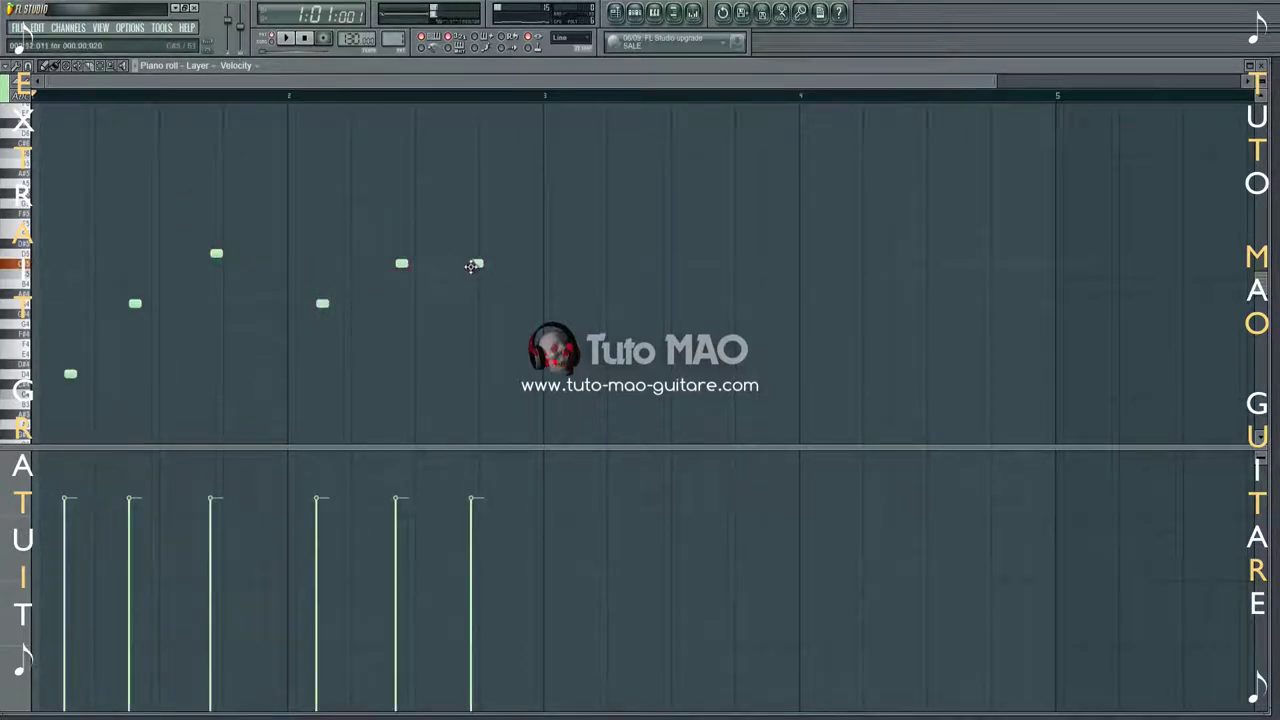
click(505, 323)
Add A4, D#5 and D5 notes across bars 3 and 4, and play the Layer melody with all four bars selected.
click(577, 303)
click(732, 244)
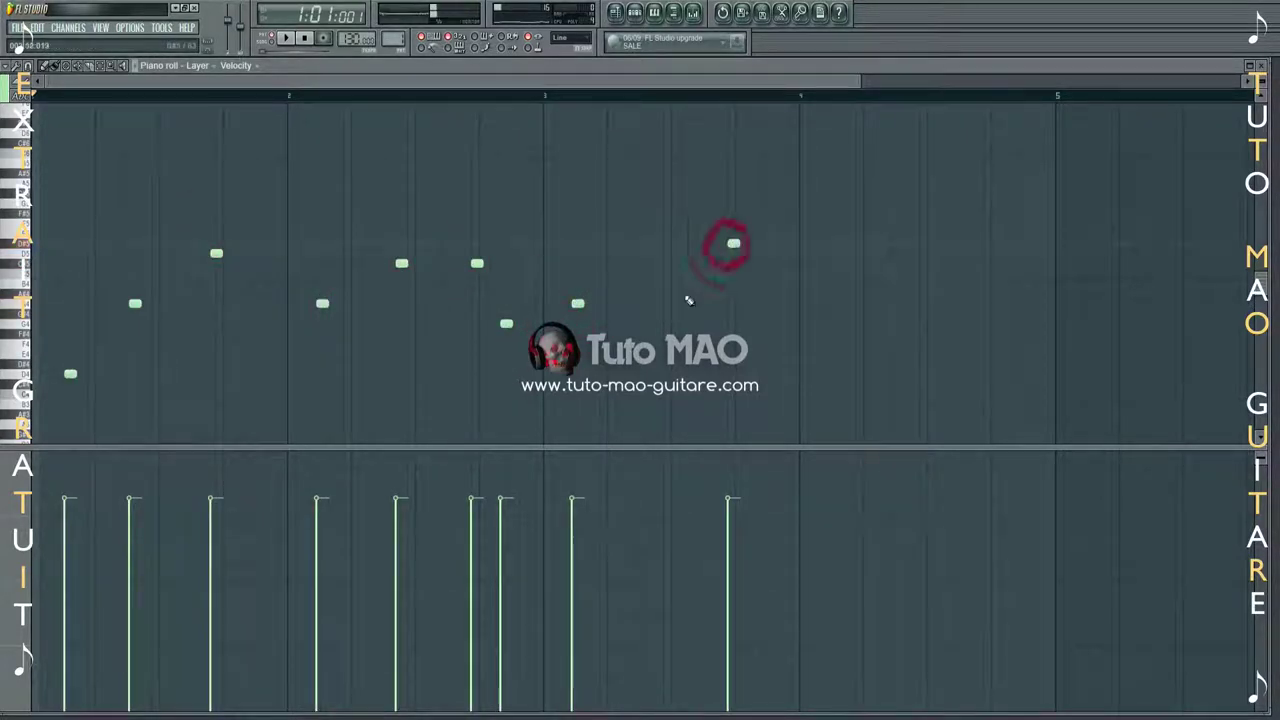
click(681, 304)
click(881, 303)
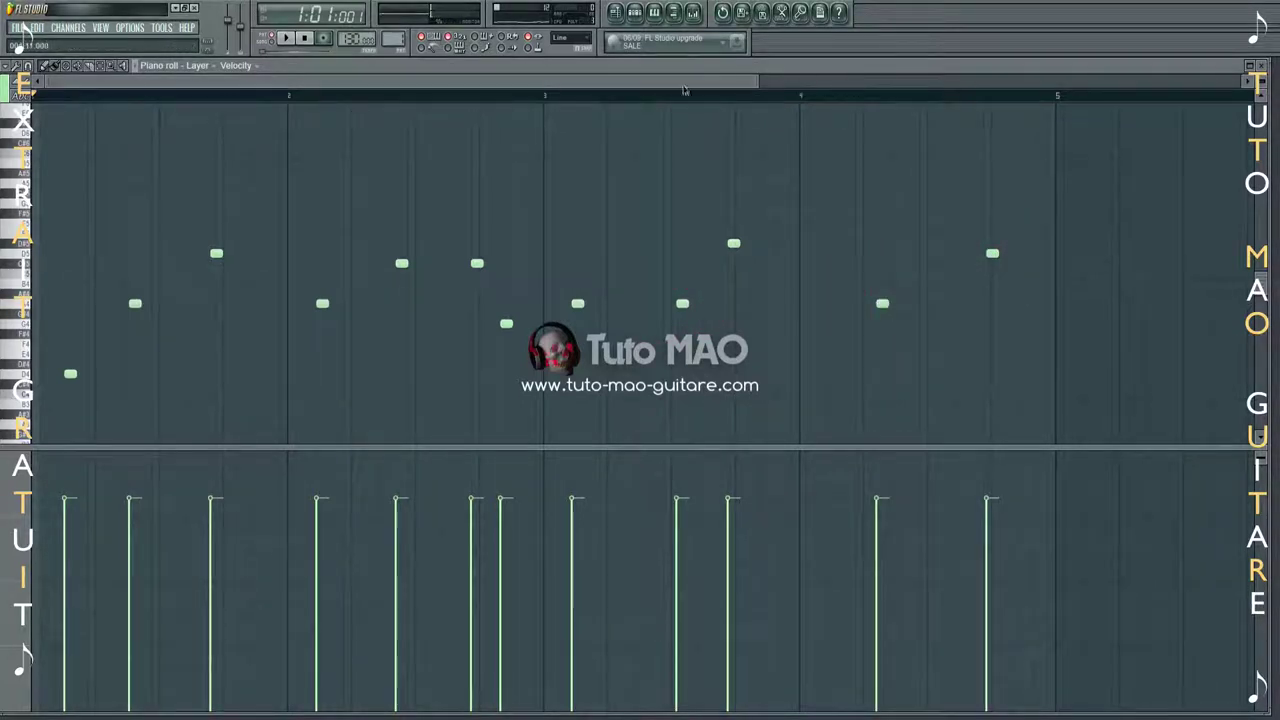
drag(38, 95, 1055, 100)
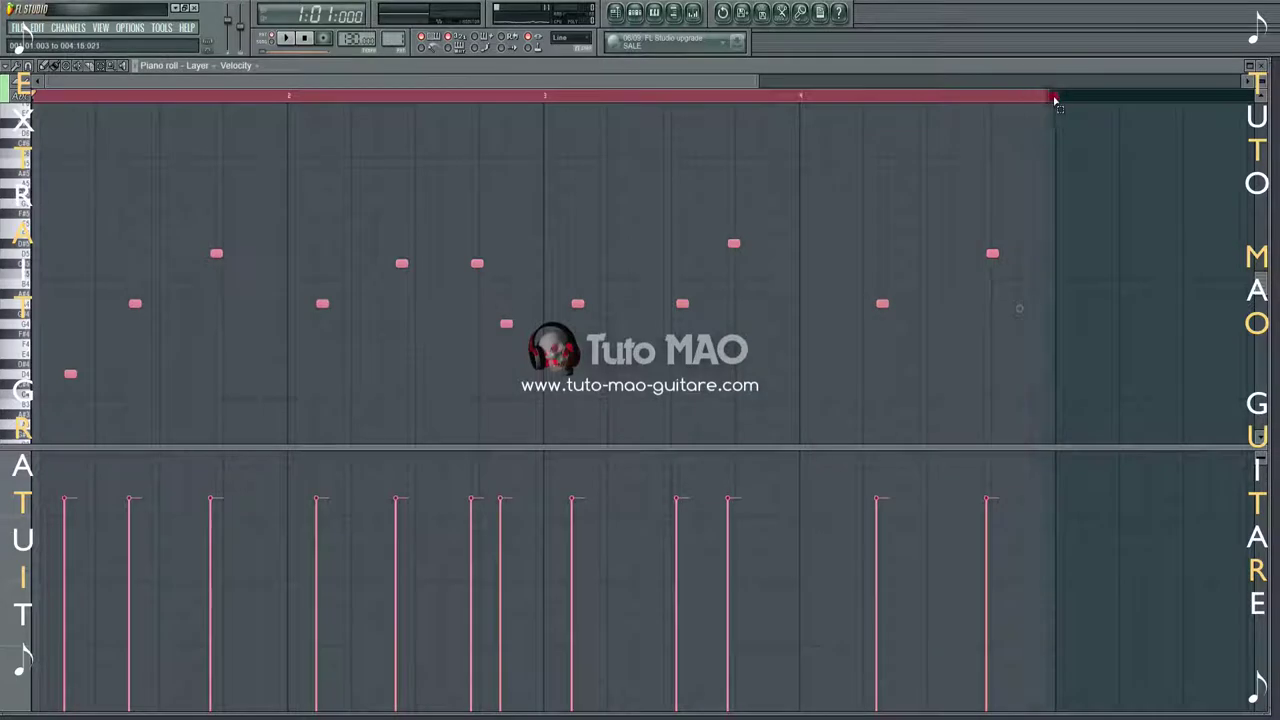
click(286, 40)
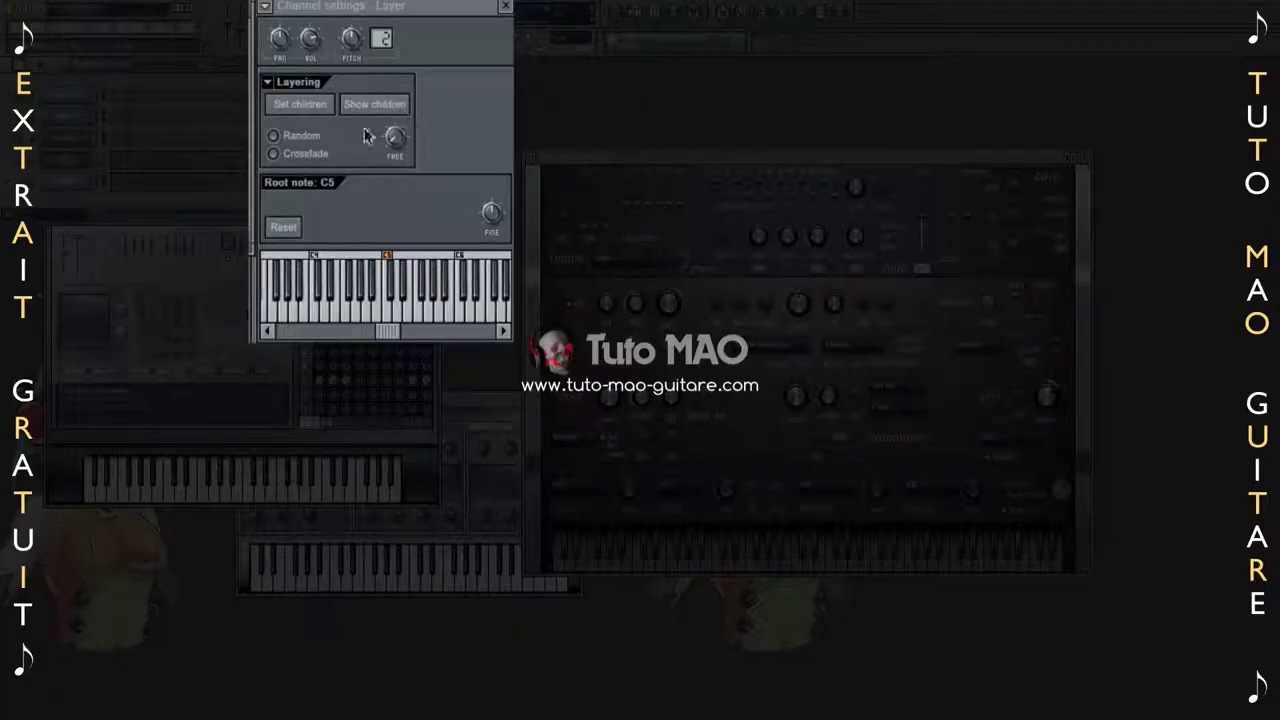
Try Random layering on the Layer channel, turn it off, and try Crossfade instead.
click(273, 136)
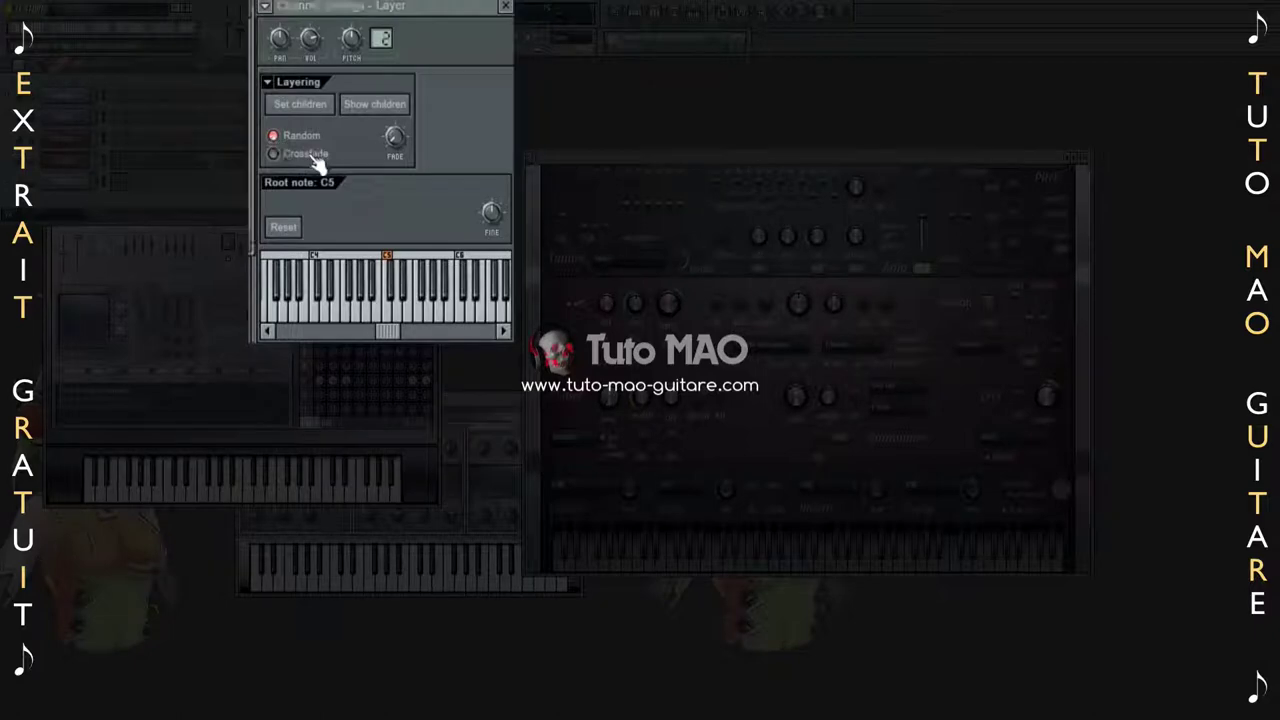
click(285, 149)
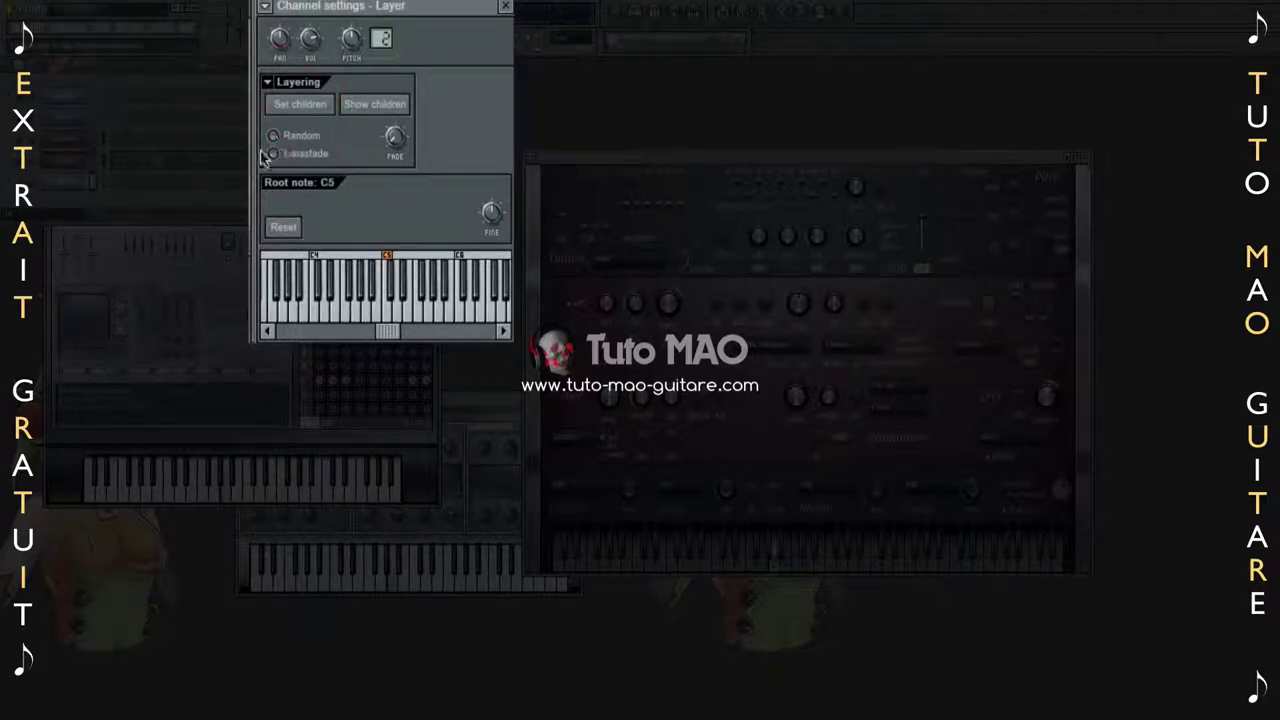
click(275, 155)
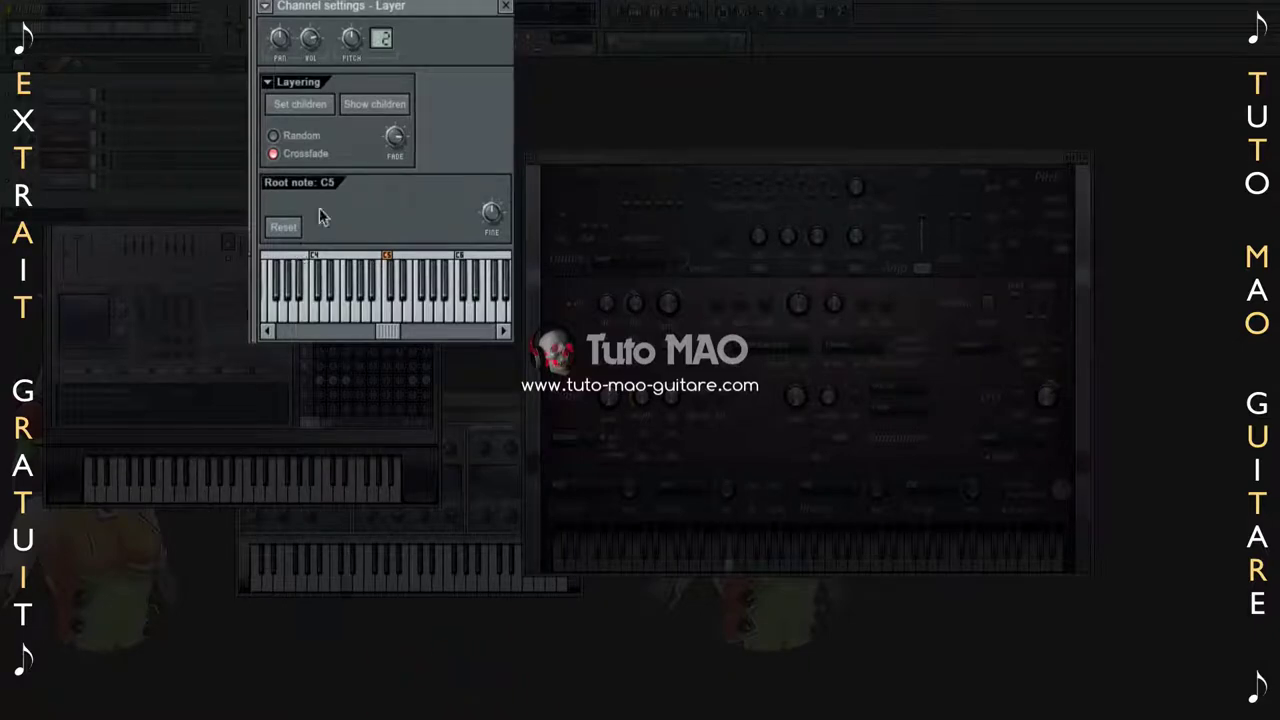
click(294, 160)
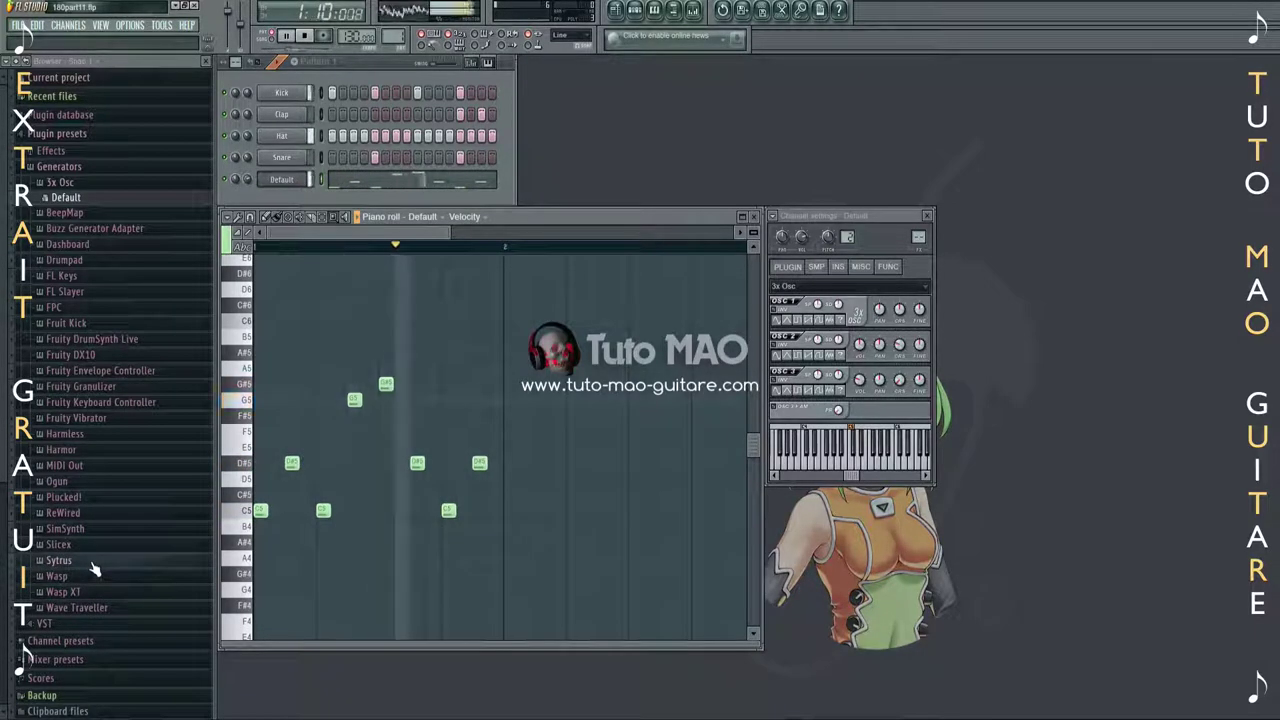
Examine the effects and generators among the browser's plugin presets while the pattern plays, and stop playback.
click(50, 151)
scroll(75, 470, down, 3)
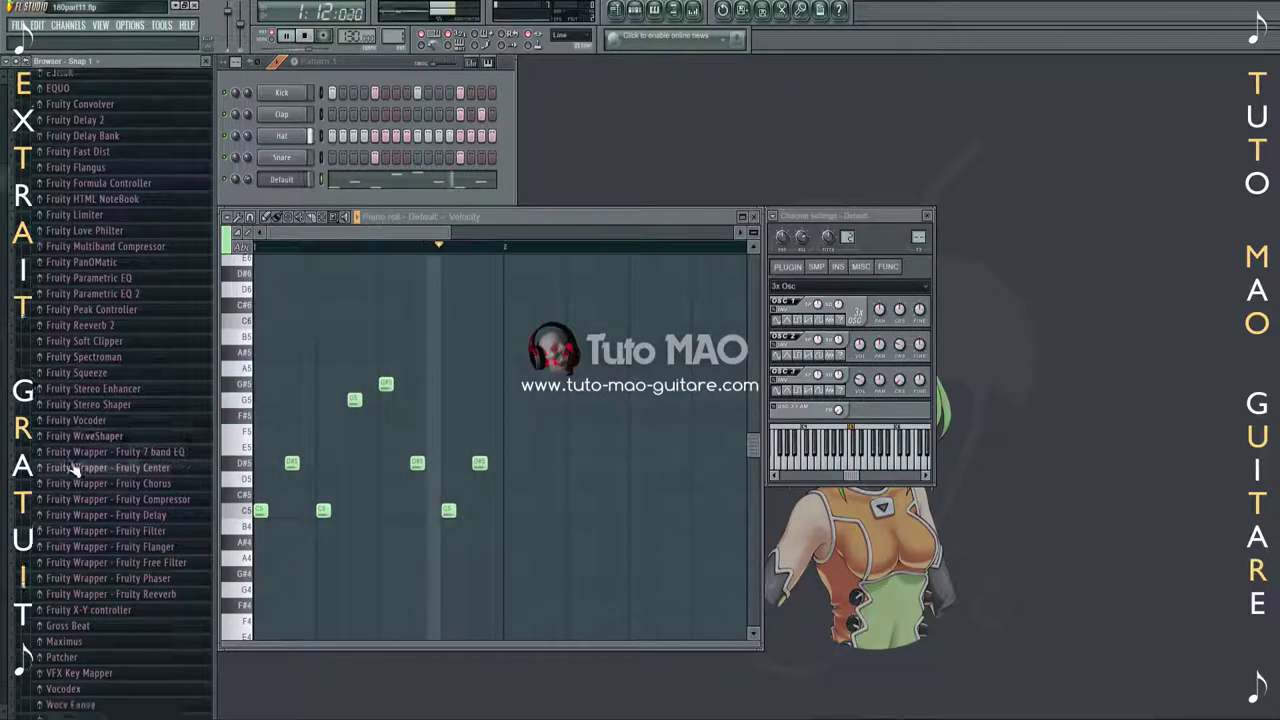
scroll(78, 480, down, 3)
scroll(80, 480, up, 7)
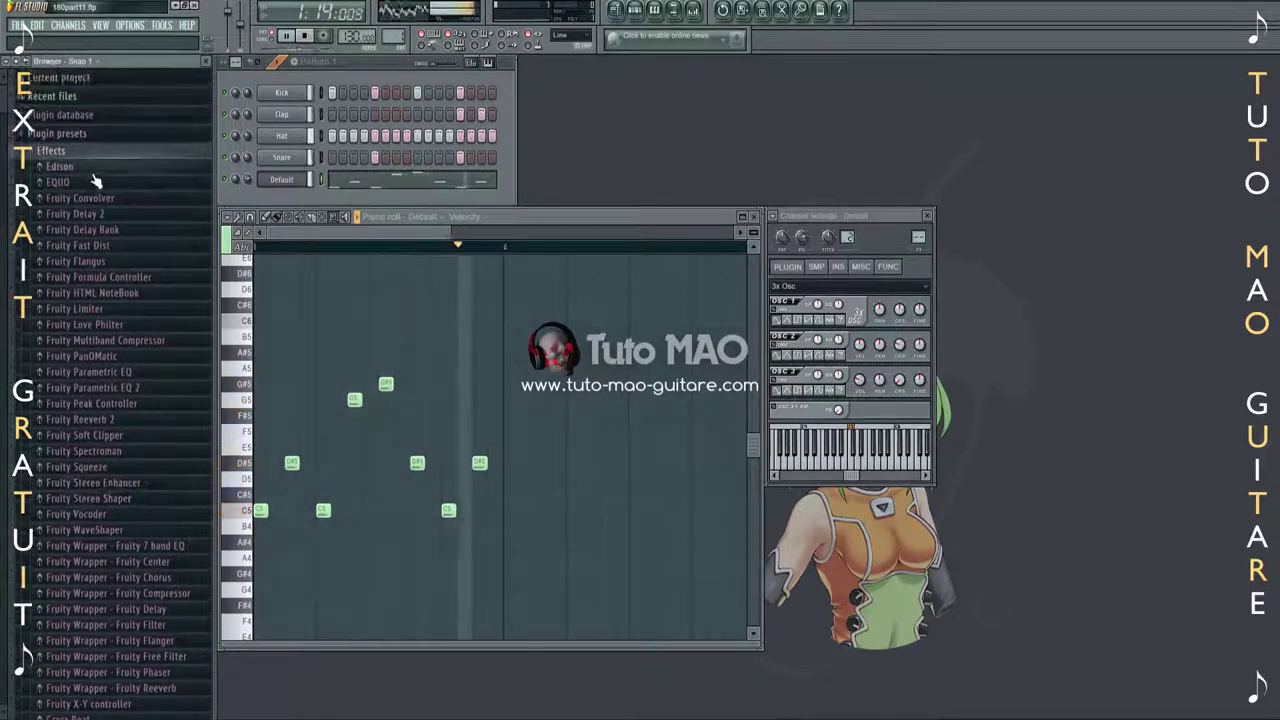
click(50, 151)
click(58, 166)
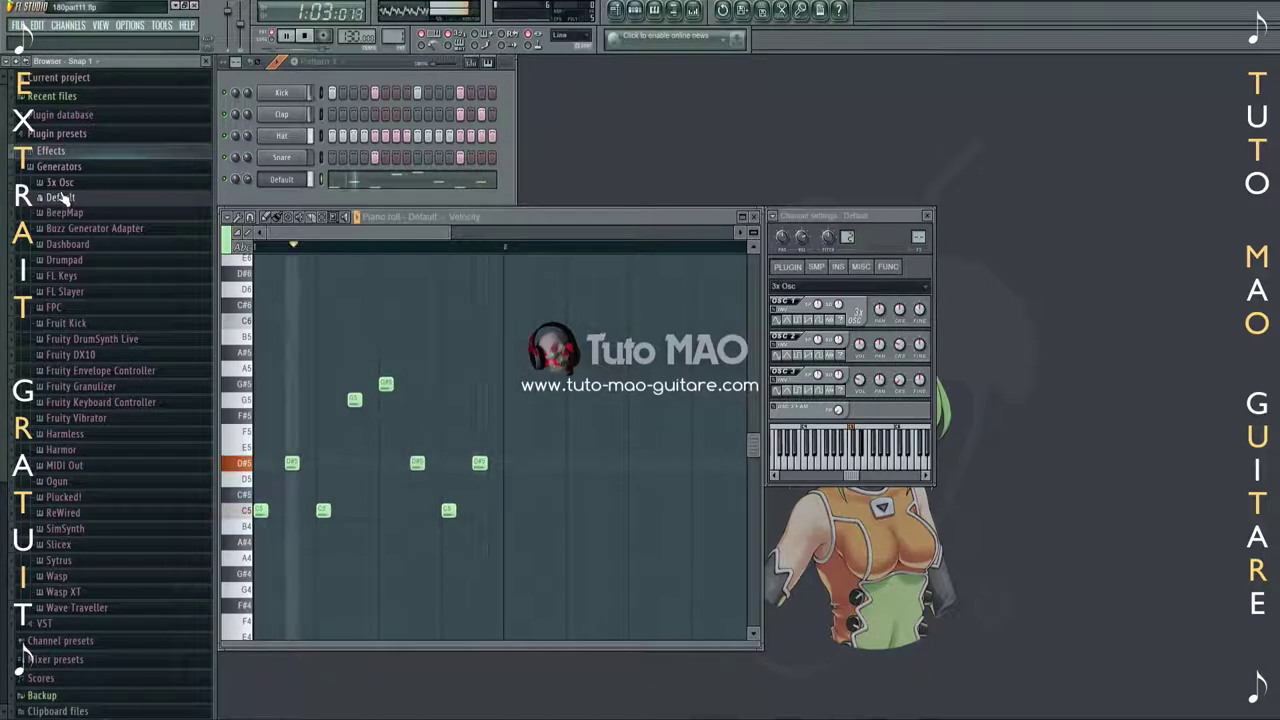
key(space)
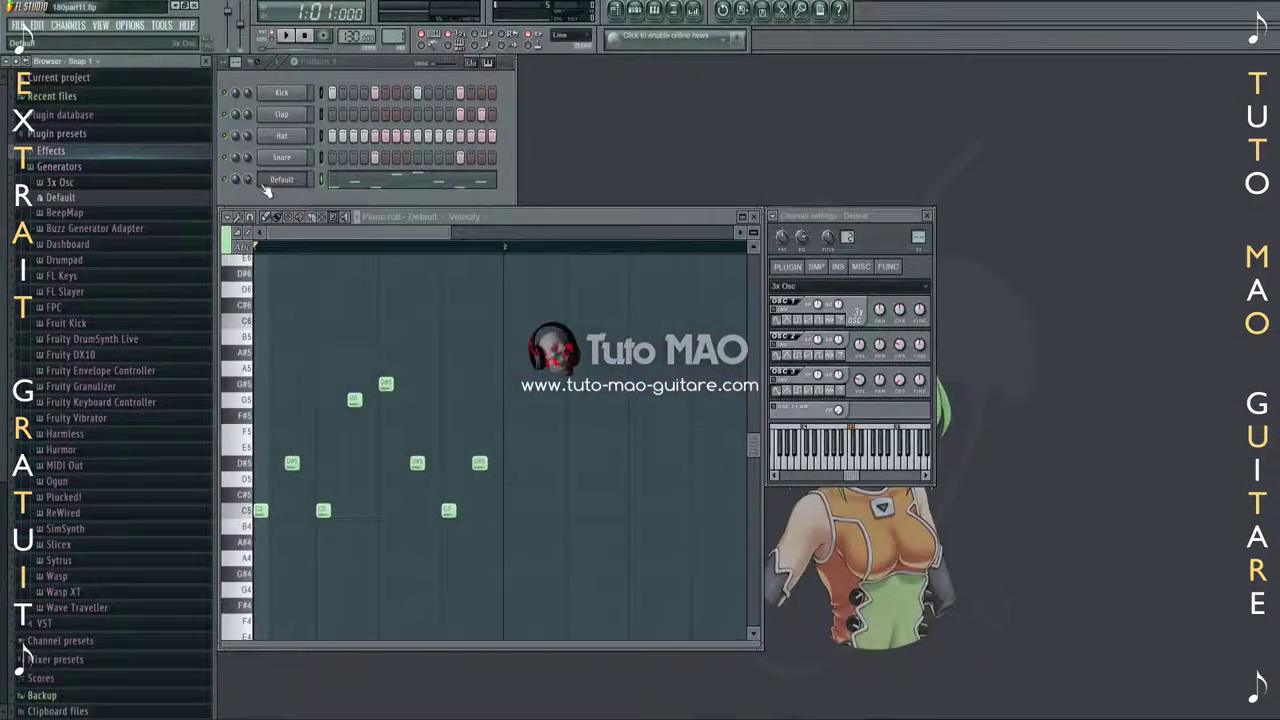
Expand and collapse the Plugin presets folders to review the Effects and Generators groups again.
click(52, 151)
scroll(68, 180, up, 5)
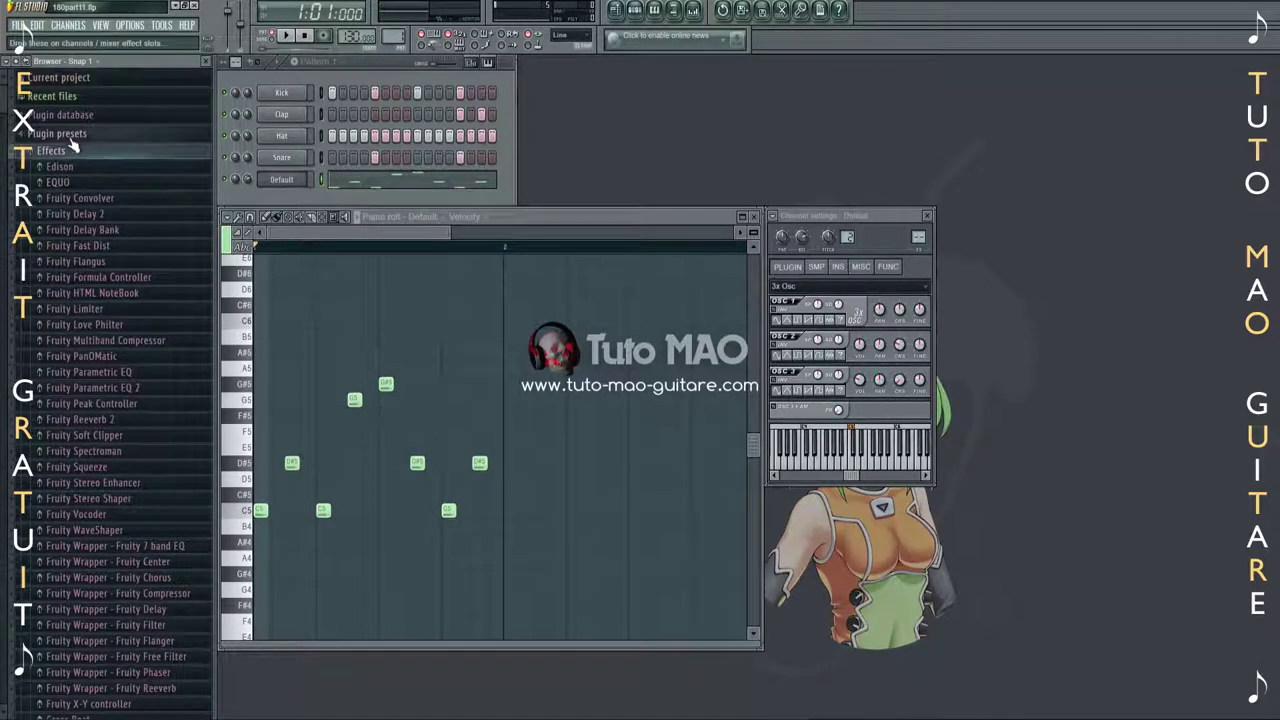
click(70, 116)
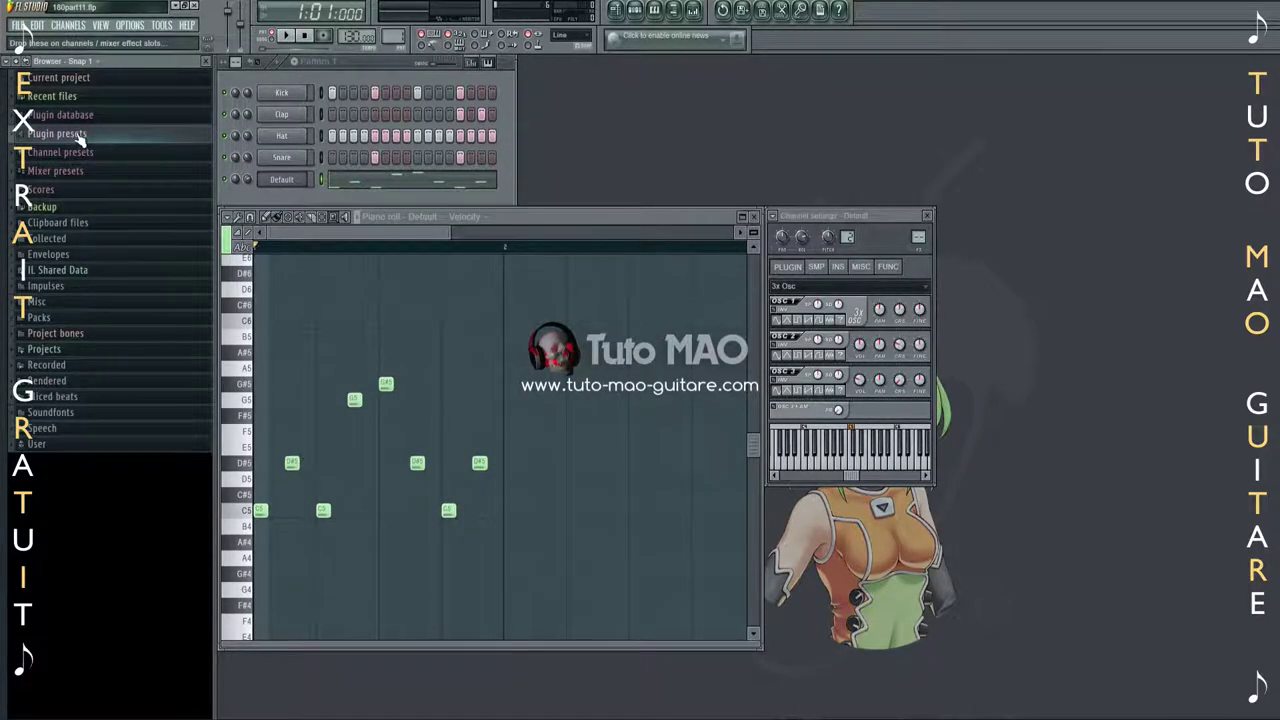
click(78, 134)
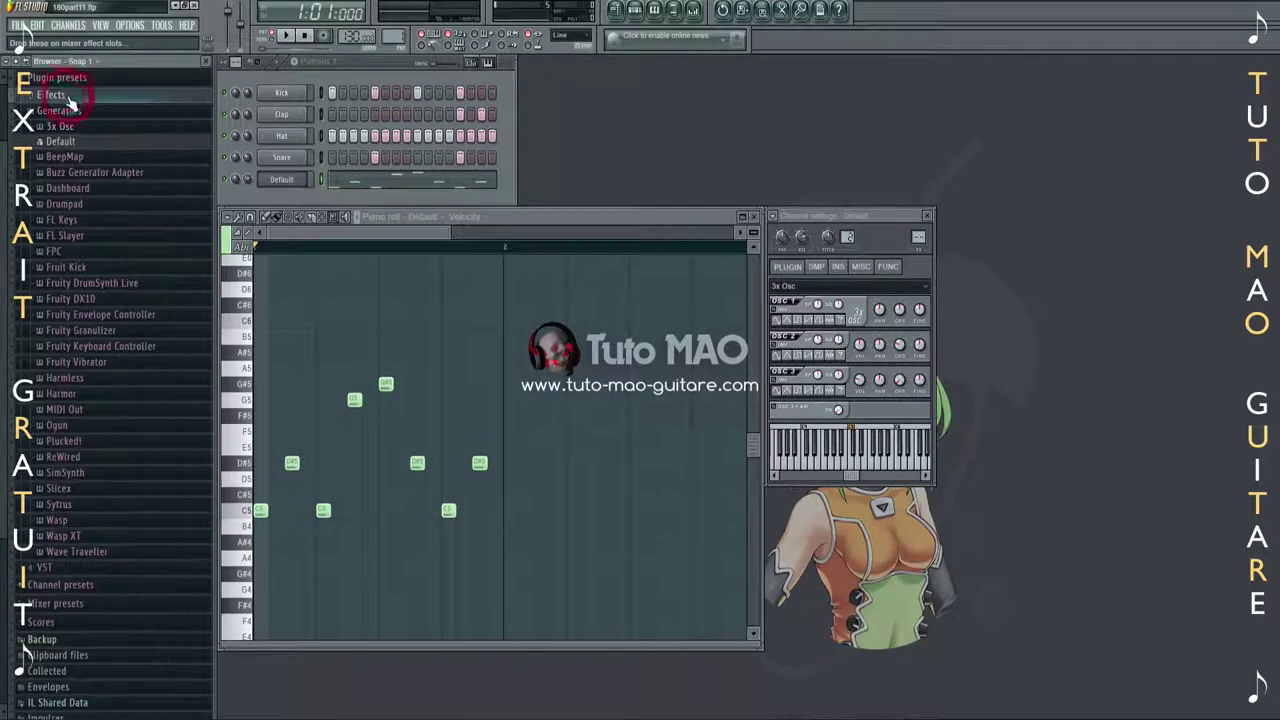
click(62, 116)
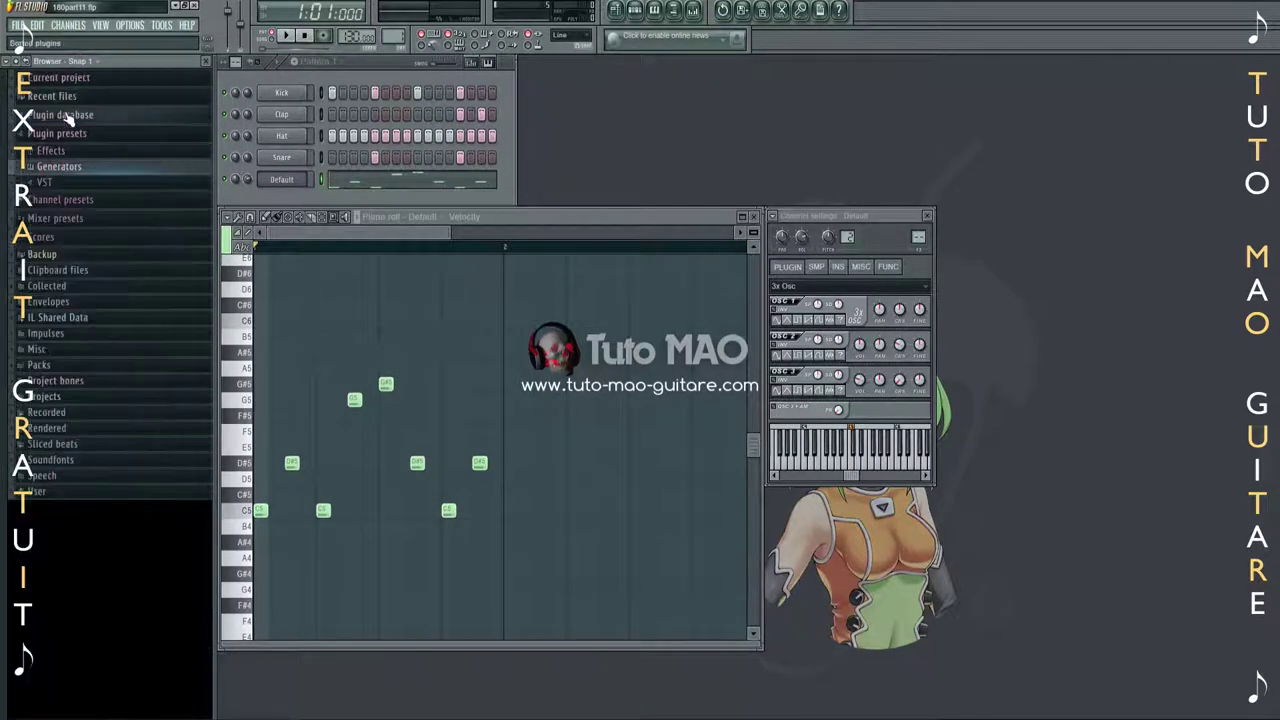
click(58, 166)
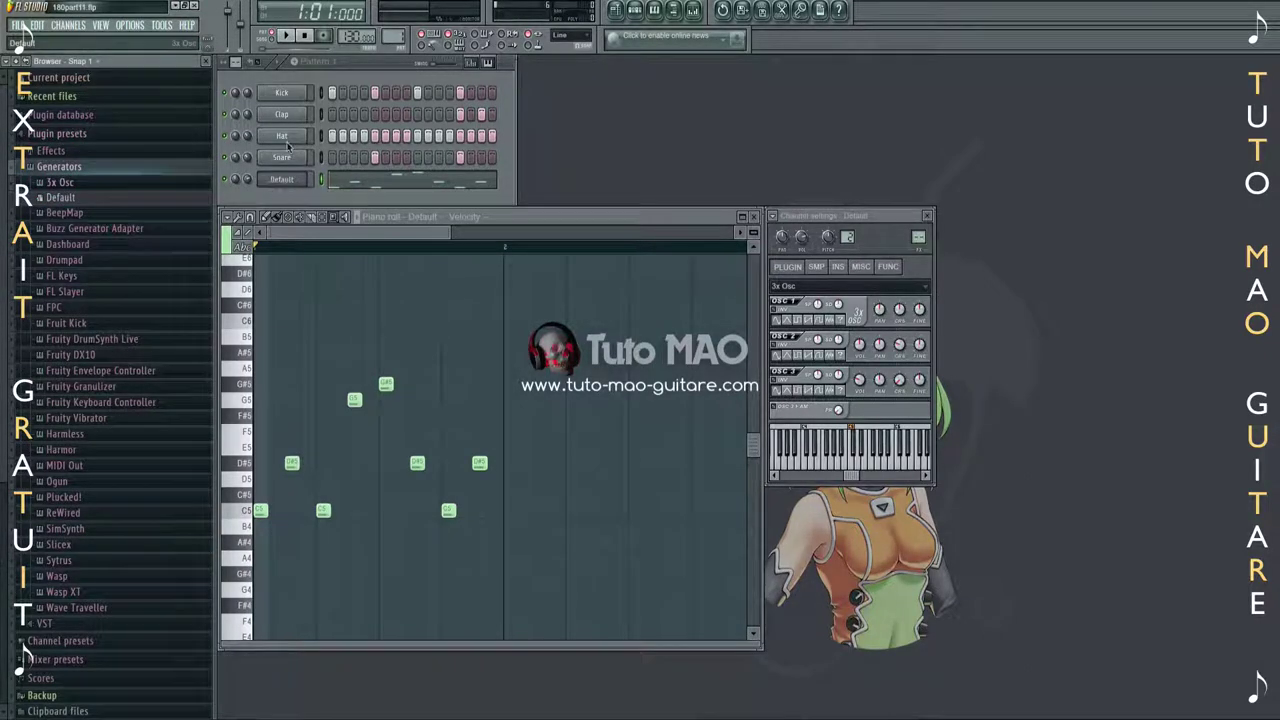
Hide the browser and play the pattern with the 3x Osc melody.
key(alt+F8)
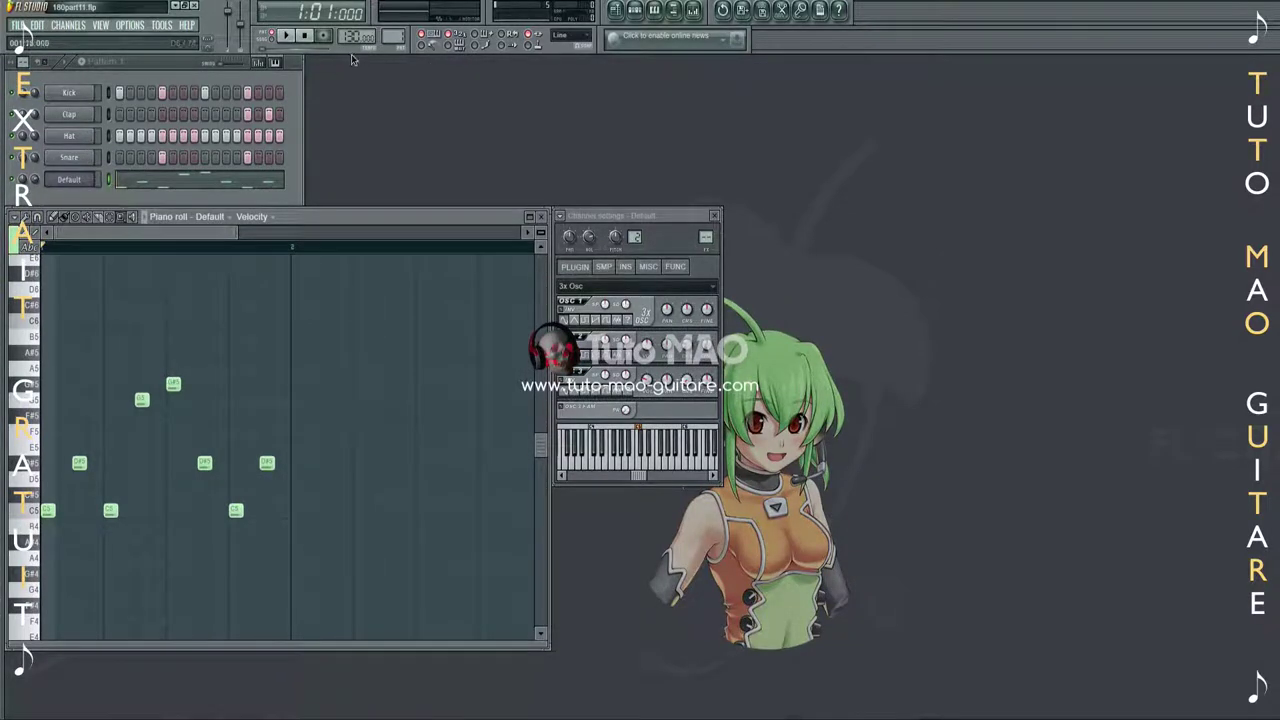
click(287, 36)
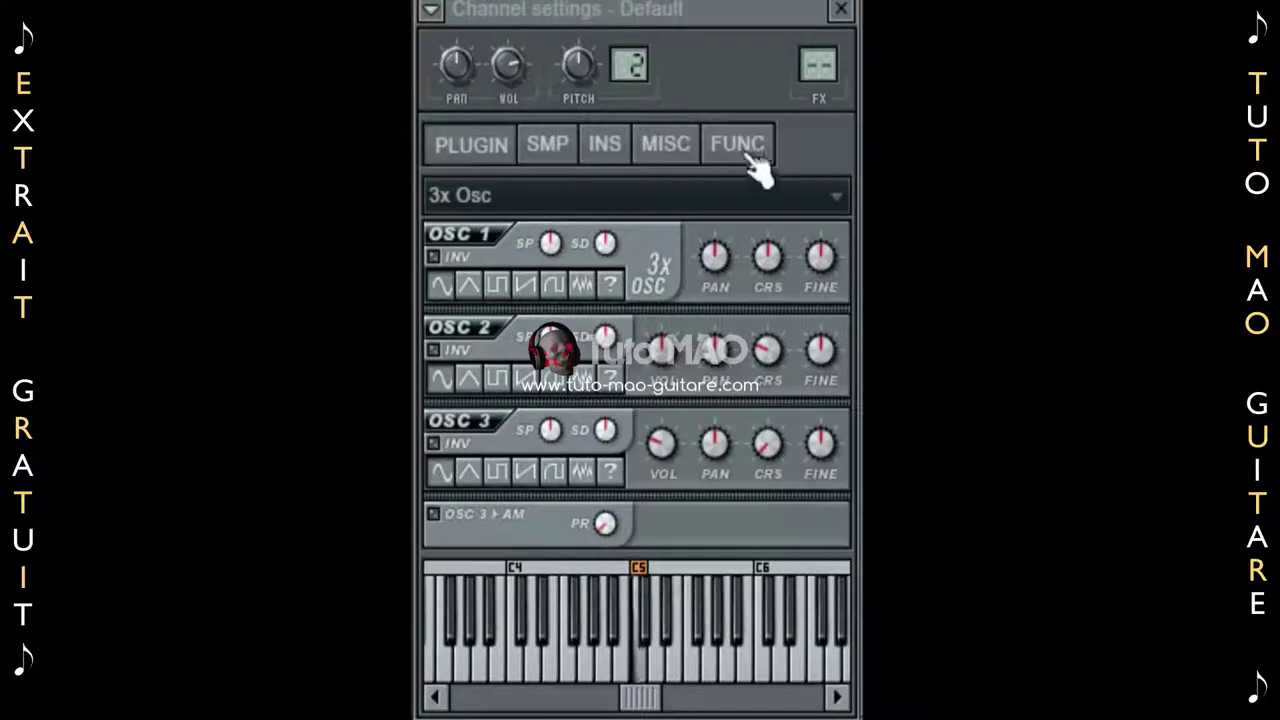
Review the 3x Osc channel's function, miscellaneous, instrument, sample and plugin settings, and open its list of presets.
click(675, 266)
click(665, 143)
click(604, 143)
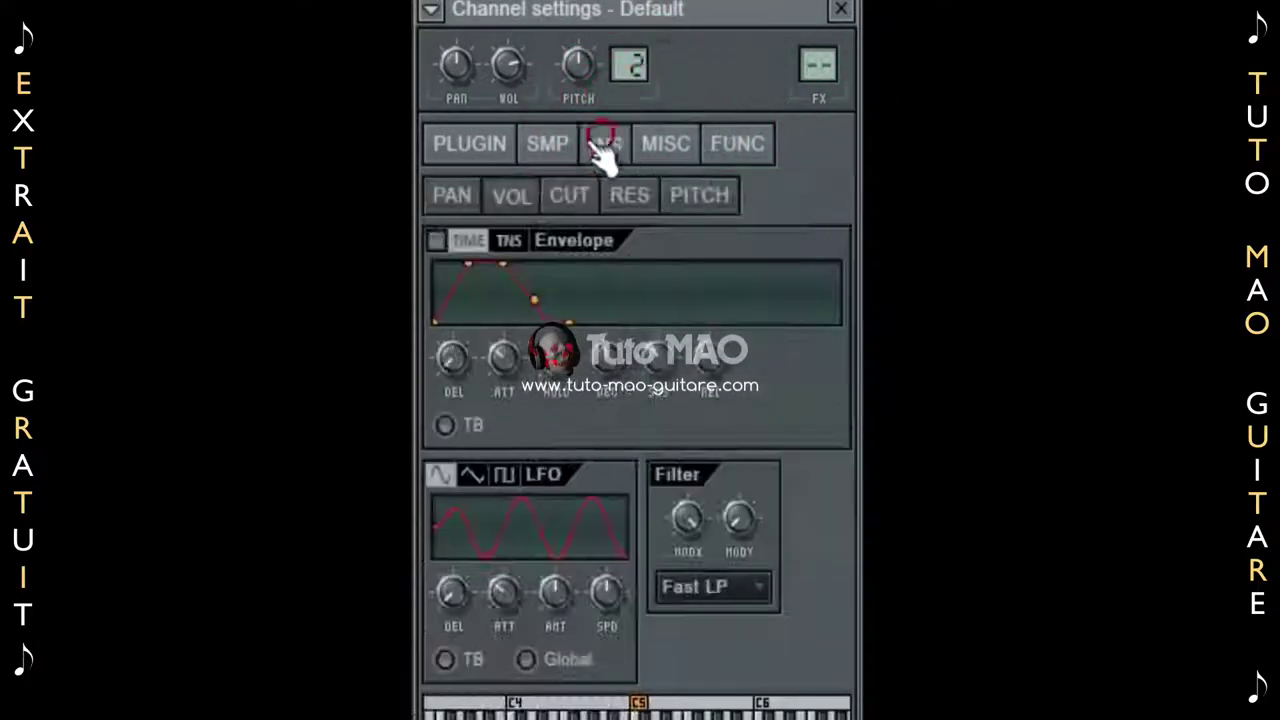
click(548, 142)
click(478, 145)
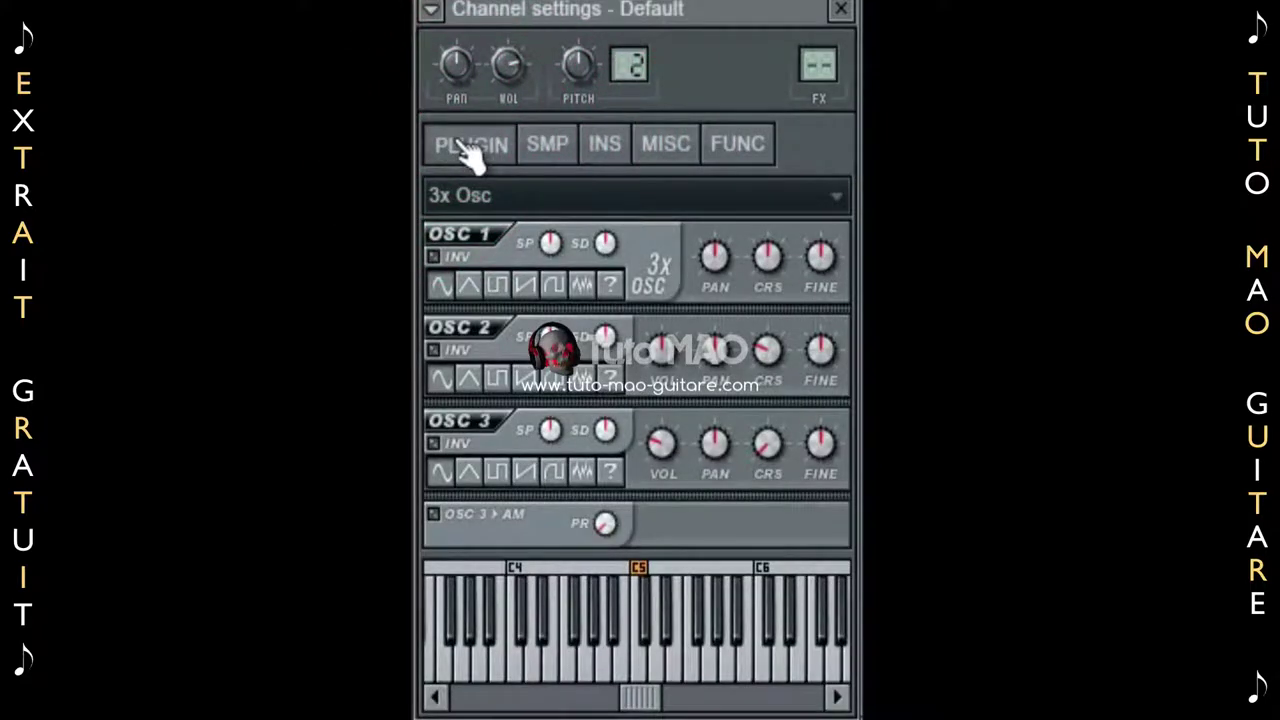
click(548, 194)
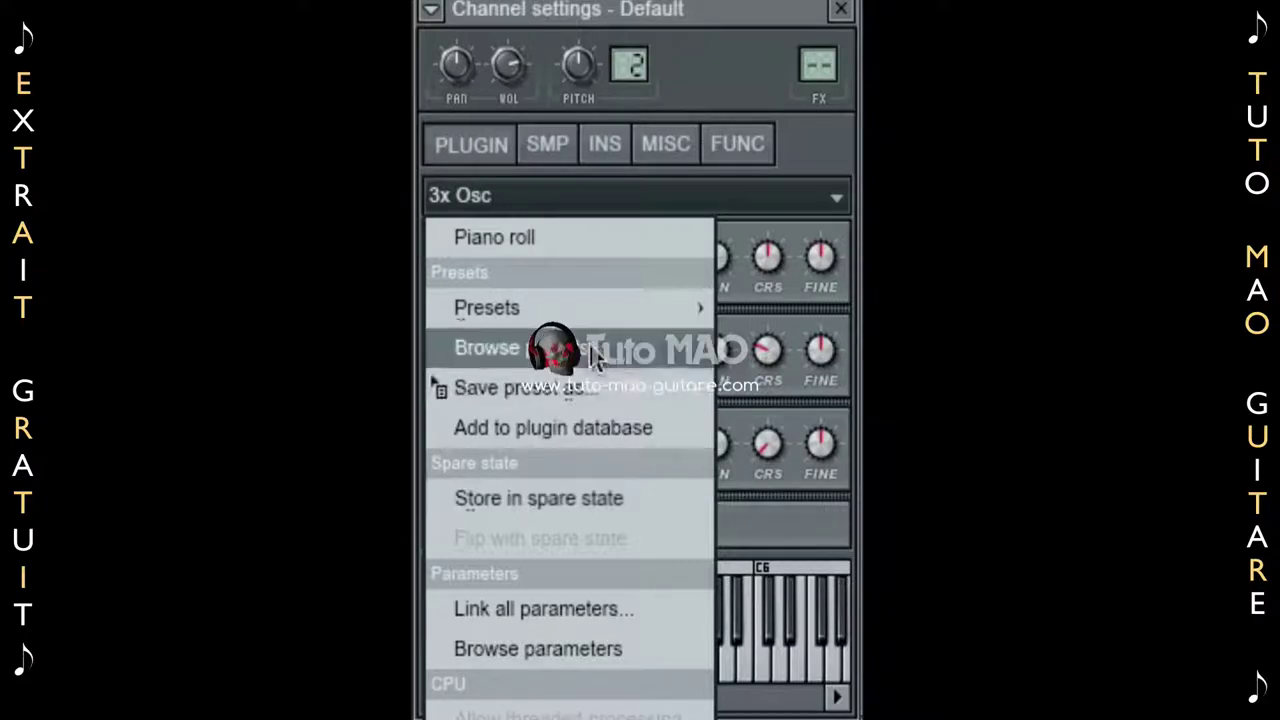
mouse_move(591, 308)
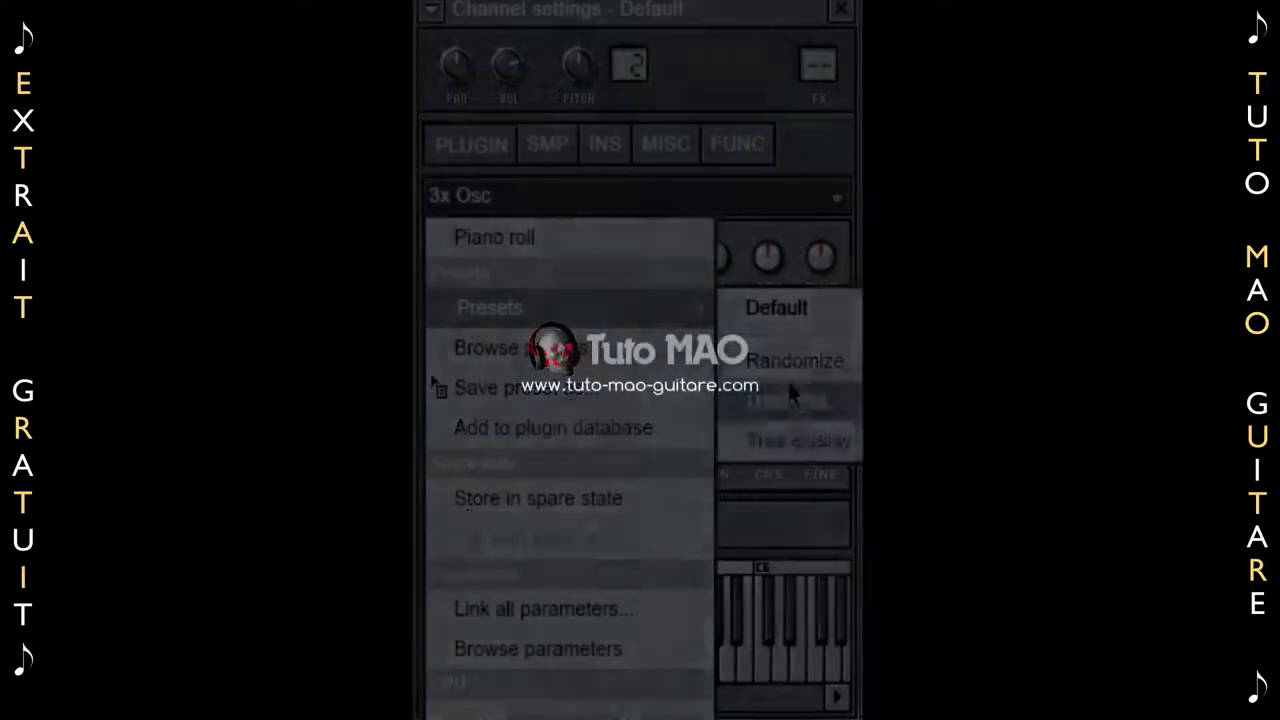
Hybridize the 3x Osc preset and switch off the OSC 3 AM option.
click(786, 400)
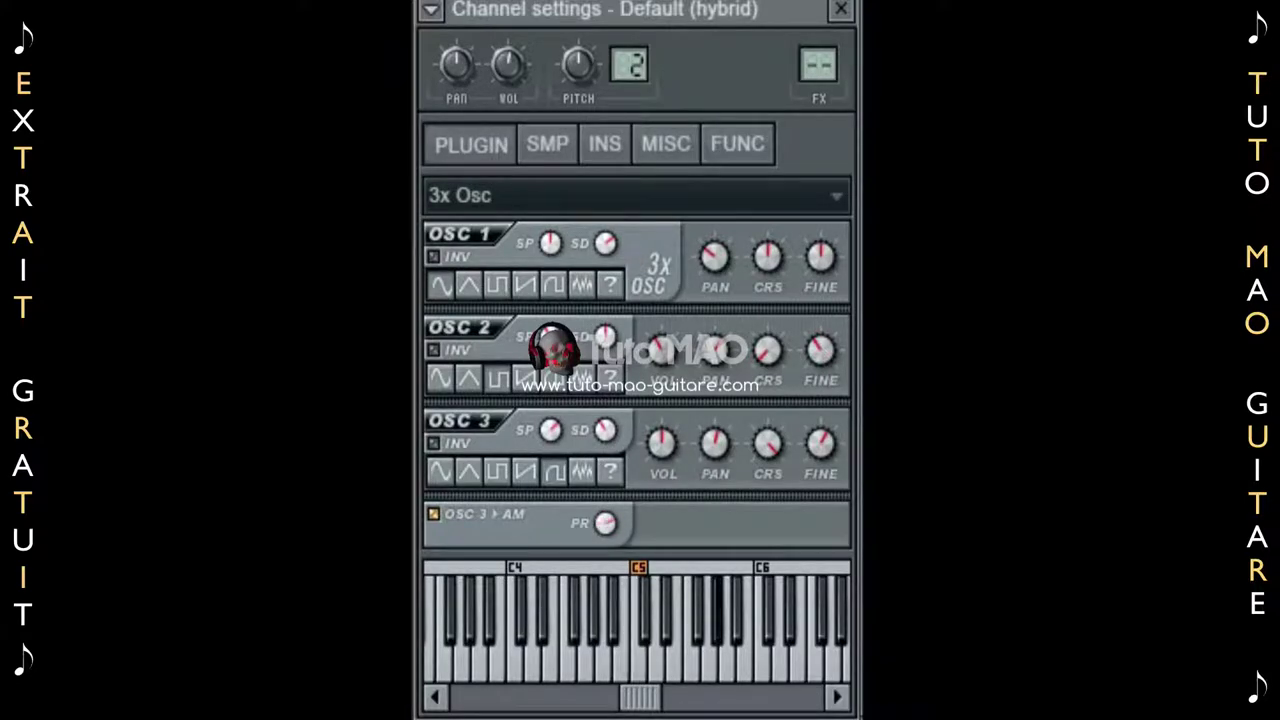
click(436, 516)
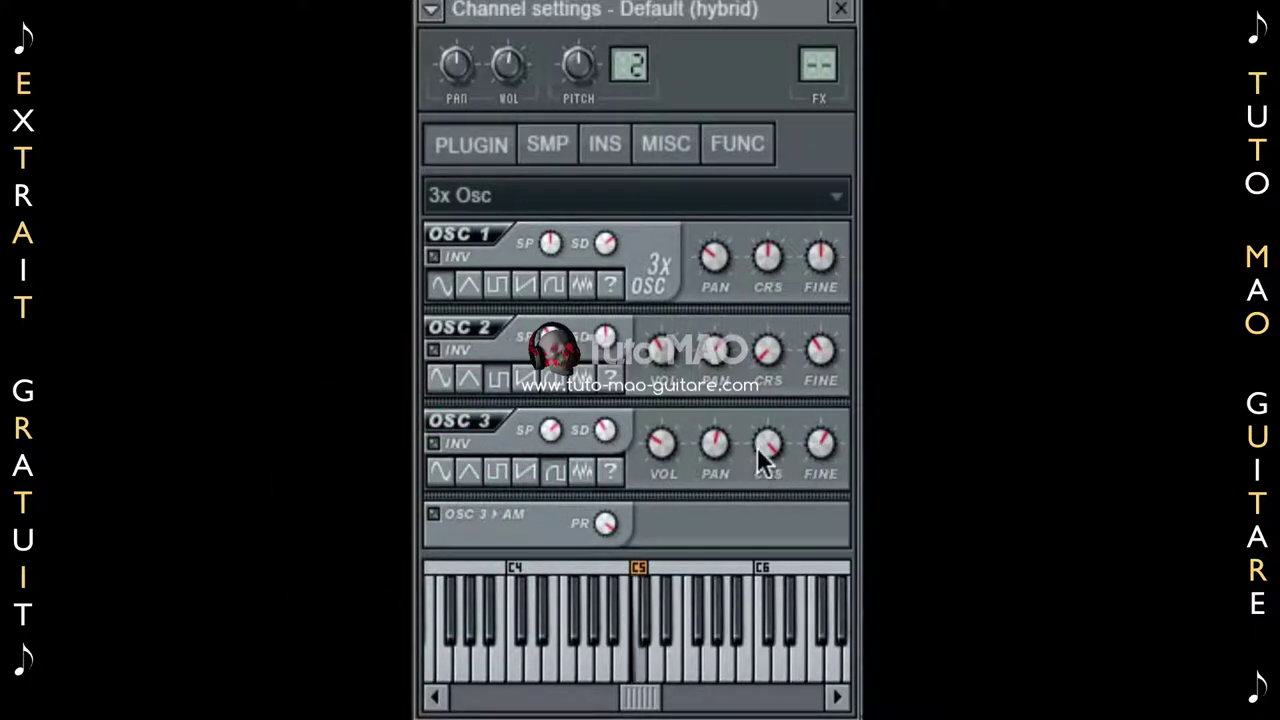
Adjust oscillator 3's coarse pitch and reset the fine pitch of all three oscillators to centre.
drag(767, 443, 767, 435)
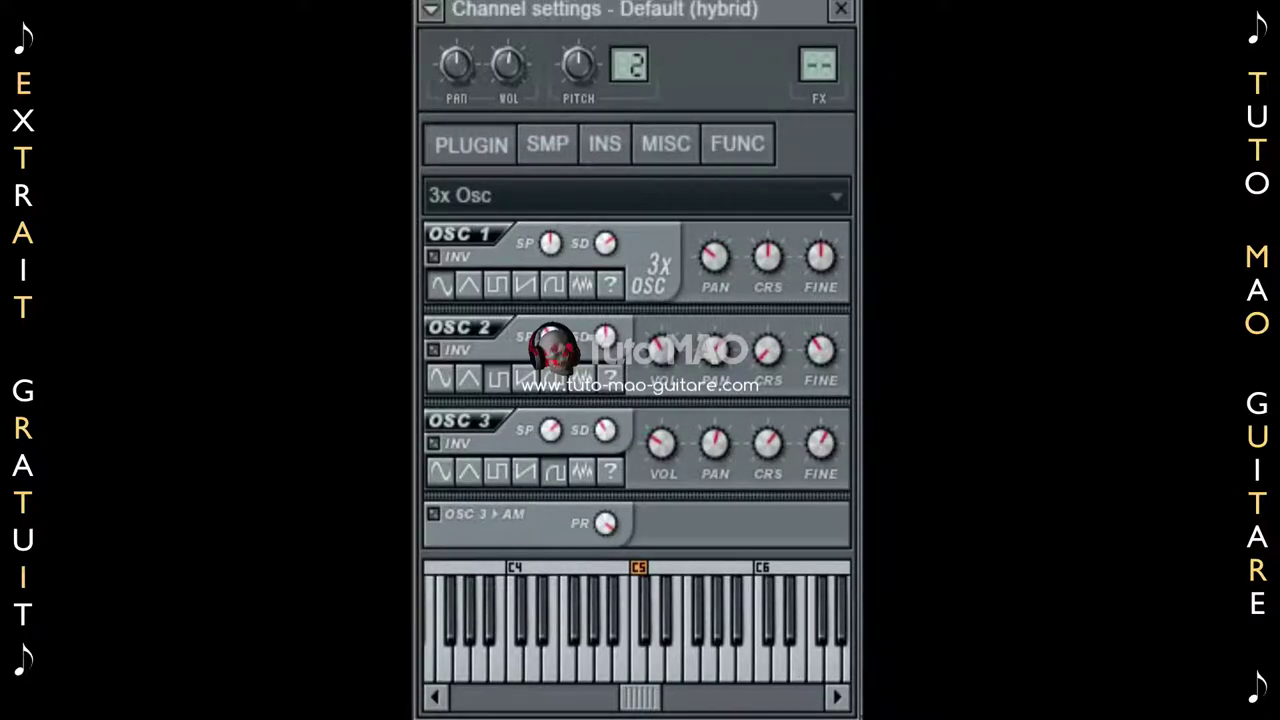
super+click(822, 442)
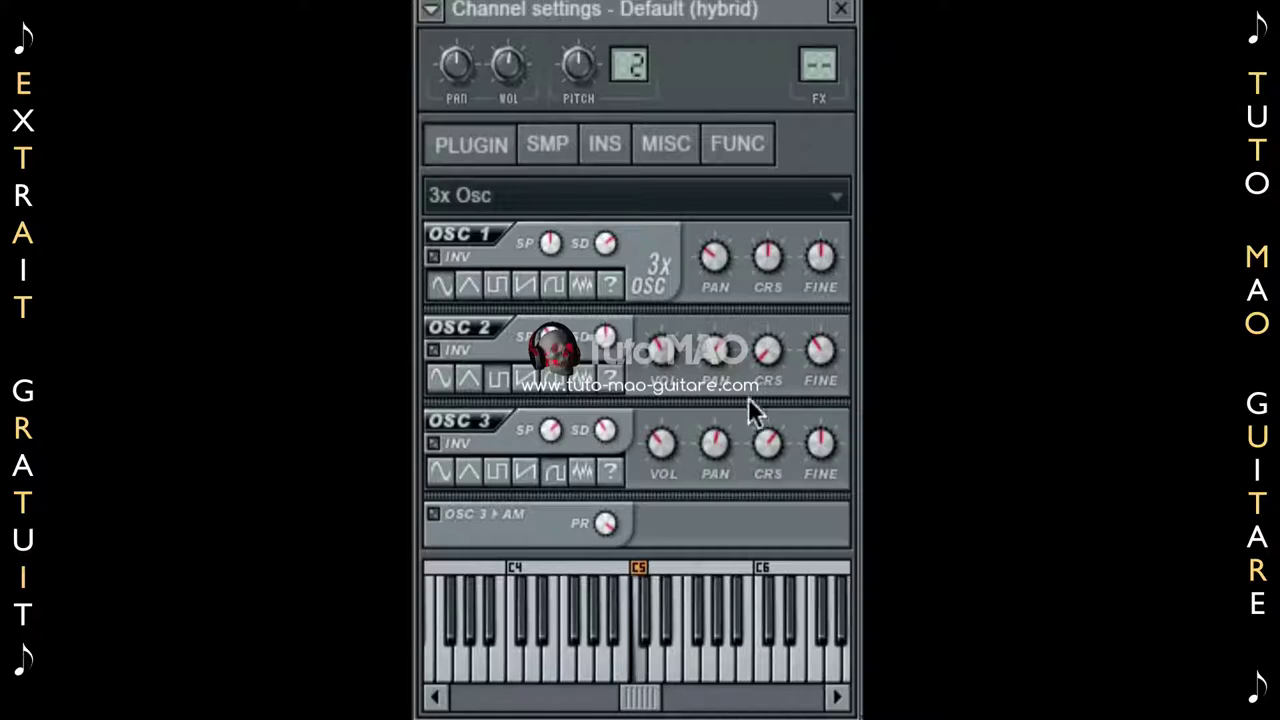
super+click(820, 348)
super+click(822, 260)
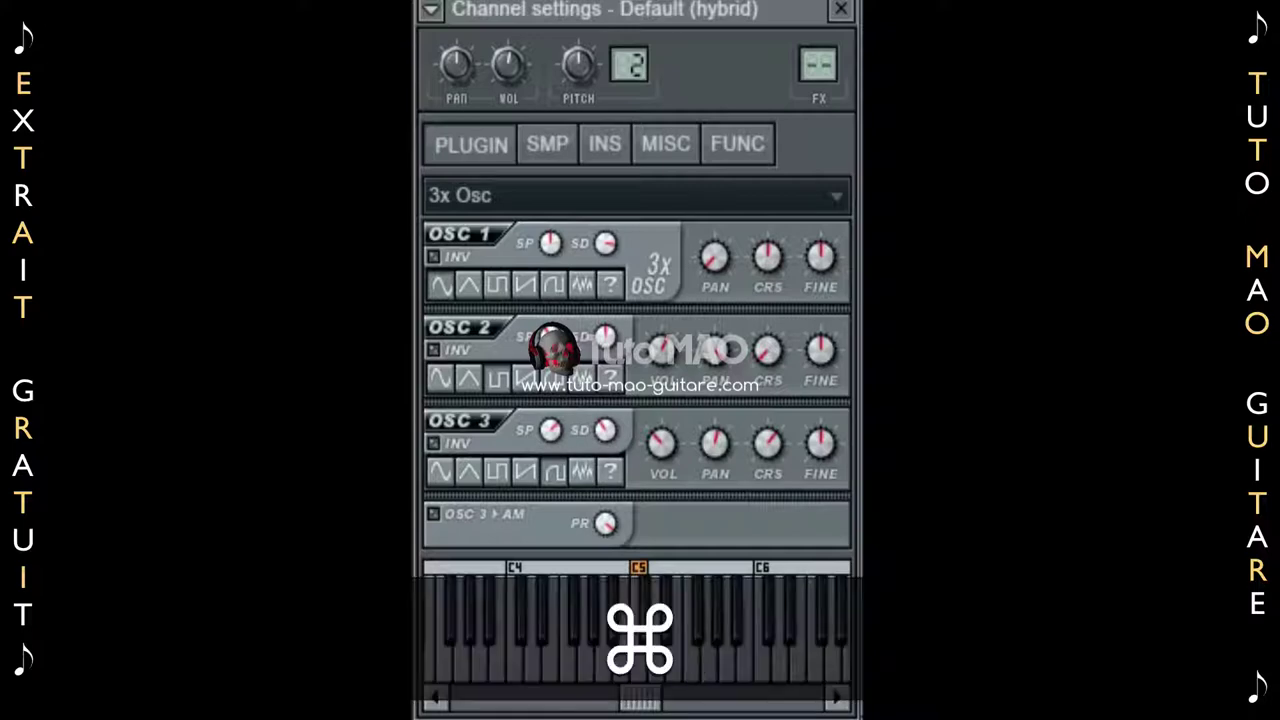
Adjust oscillator 1's SP phase offset and try the INV switches on the three oscillators.
super+click(550, 245)
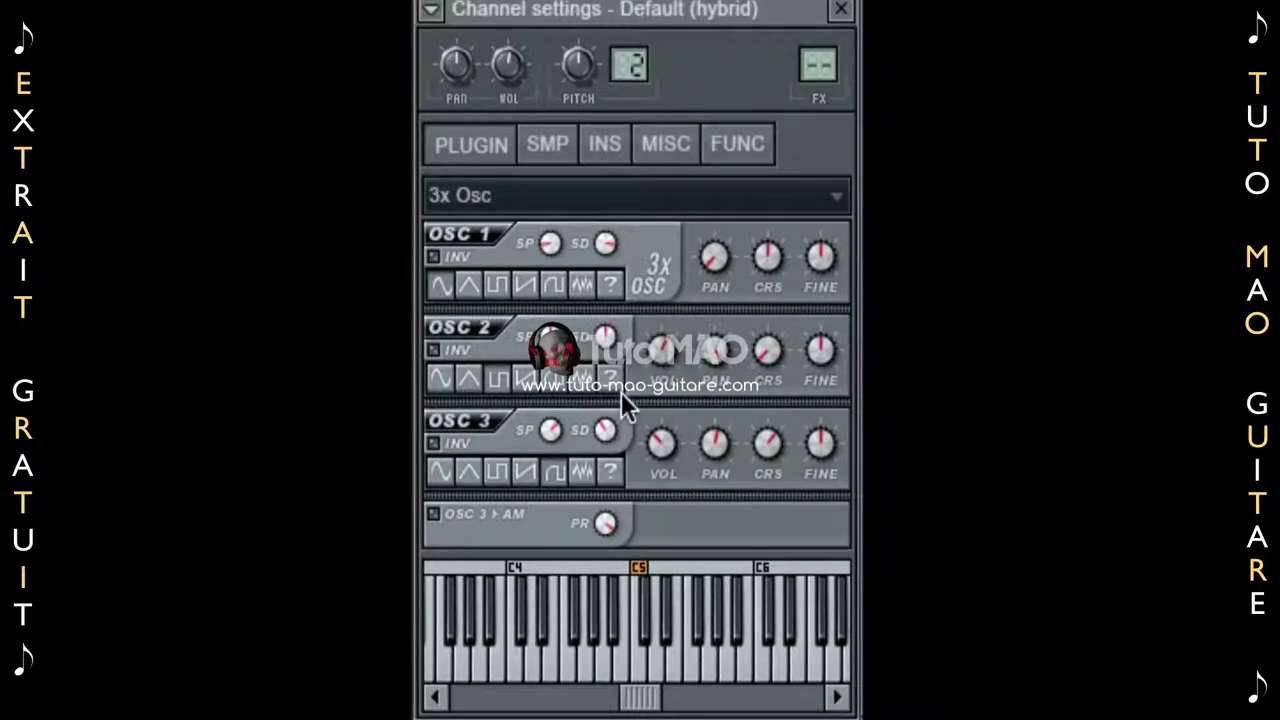
click(434, 349)
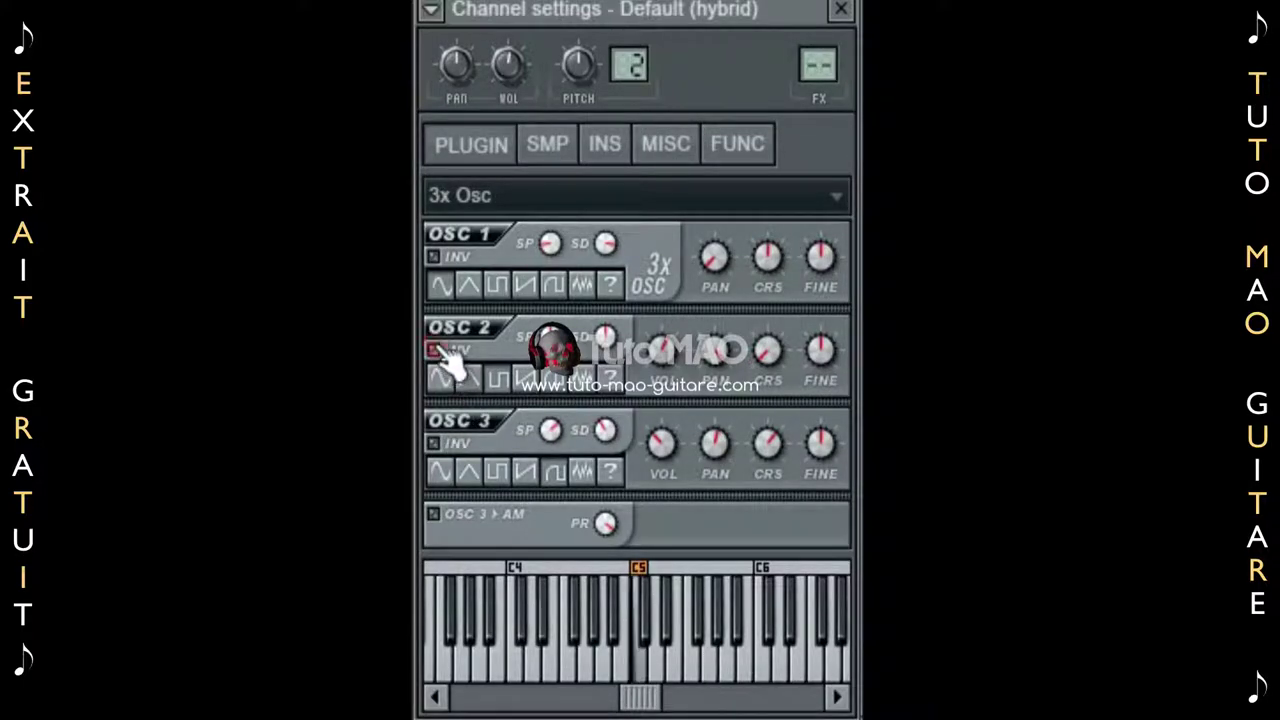
click(434, 444)
click(434, 444)
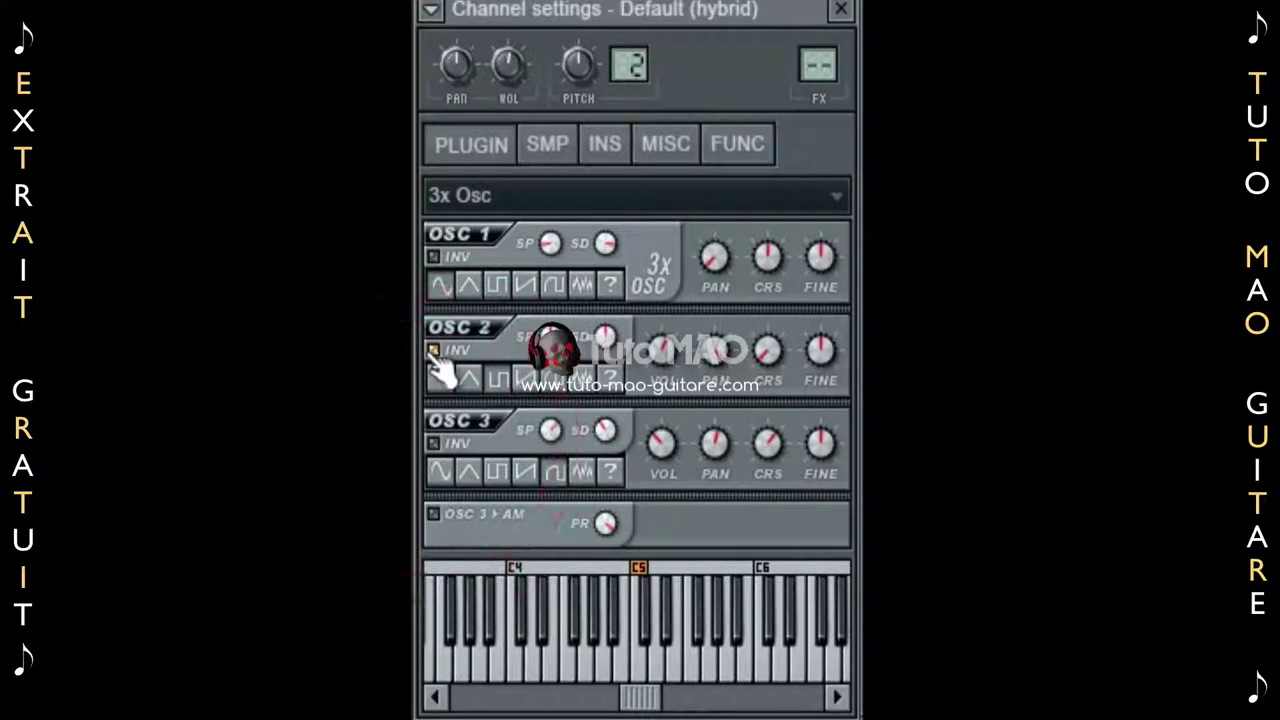
click(434, 349)
click(433, 256)
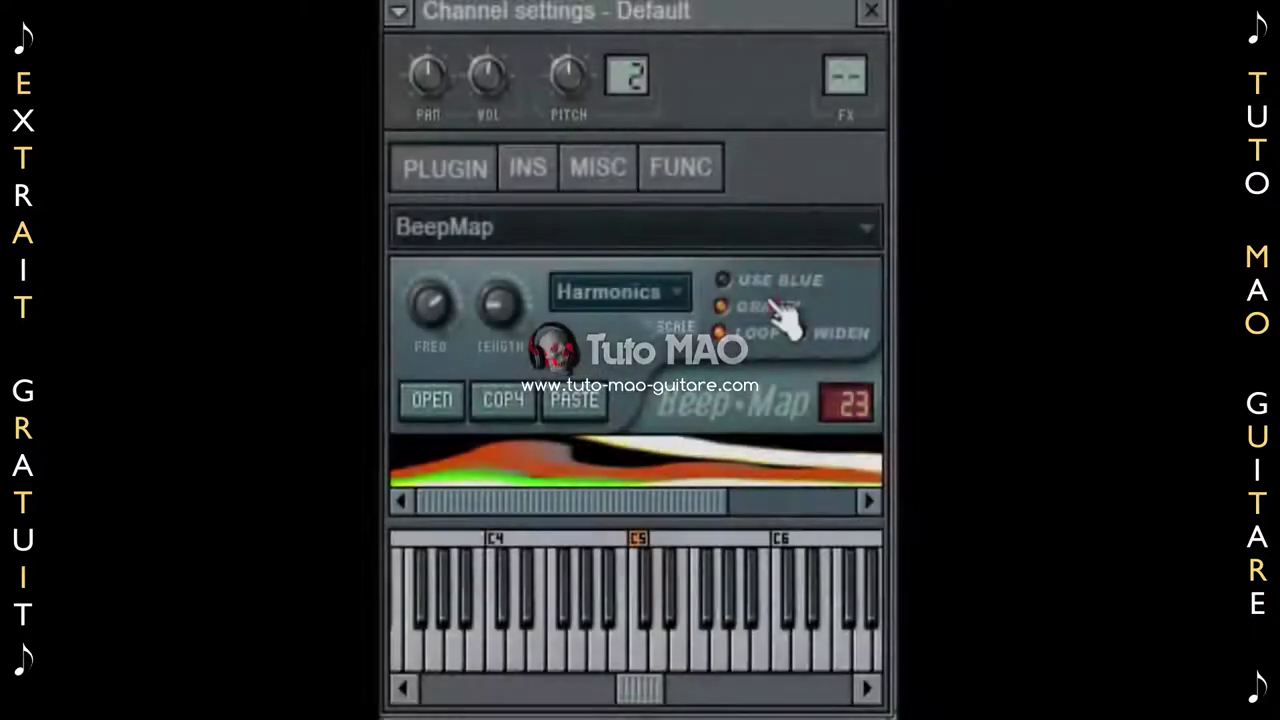
Turn on BeepMap's Use Blue and Grainy options and adjust its frequency and length.
click(772, 288)
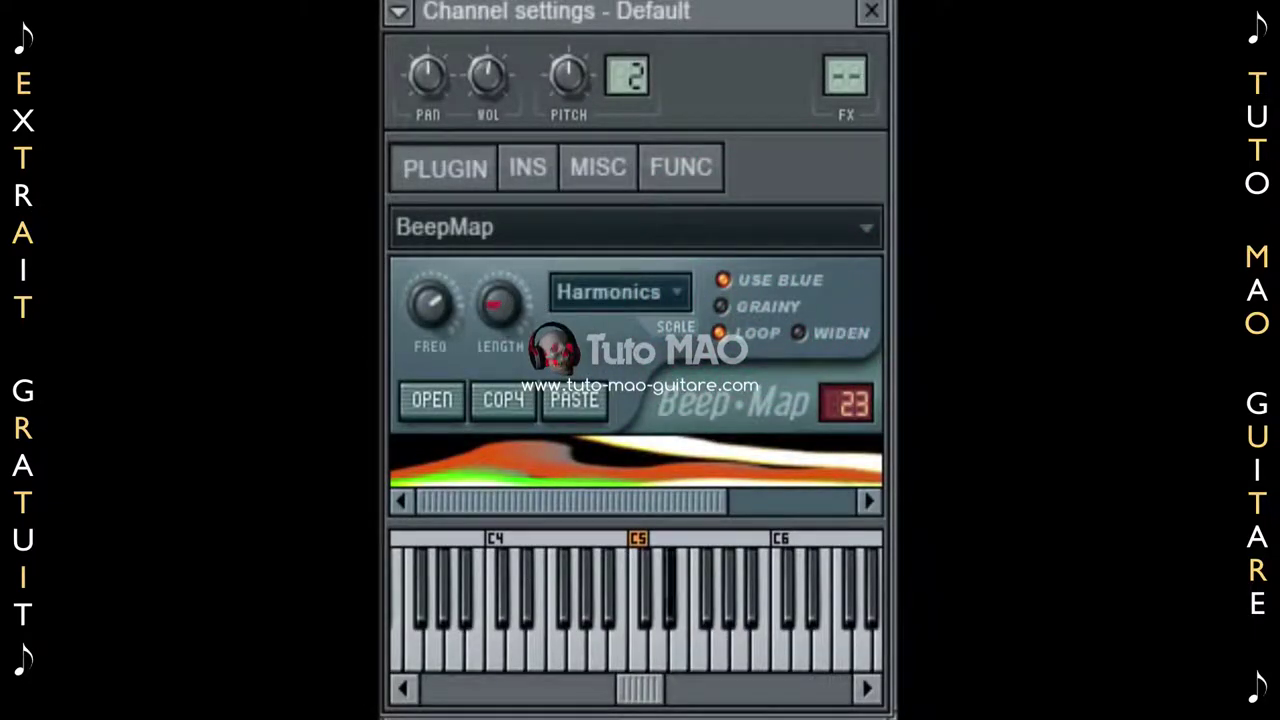
click(428, 304)
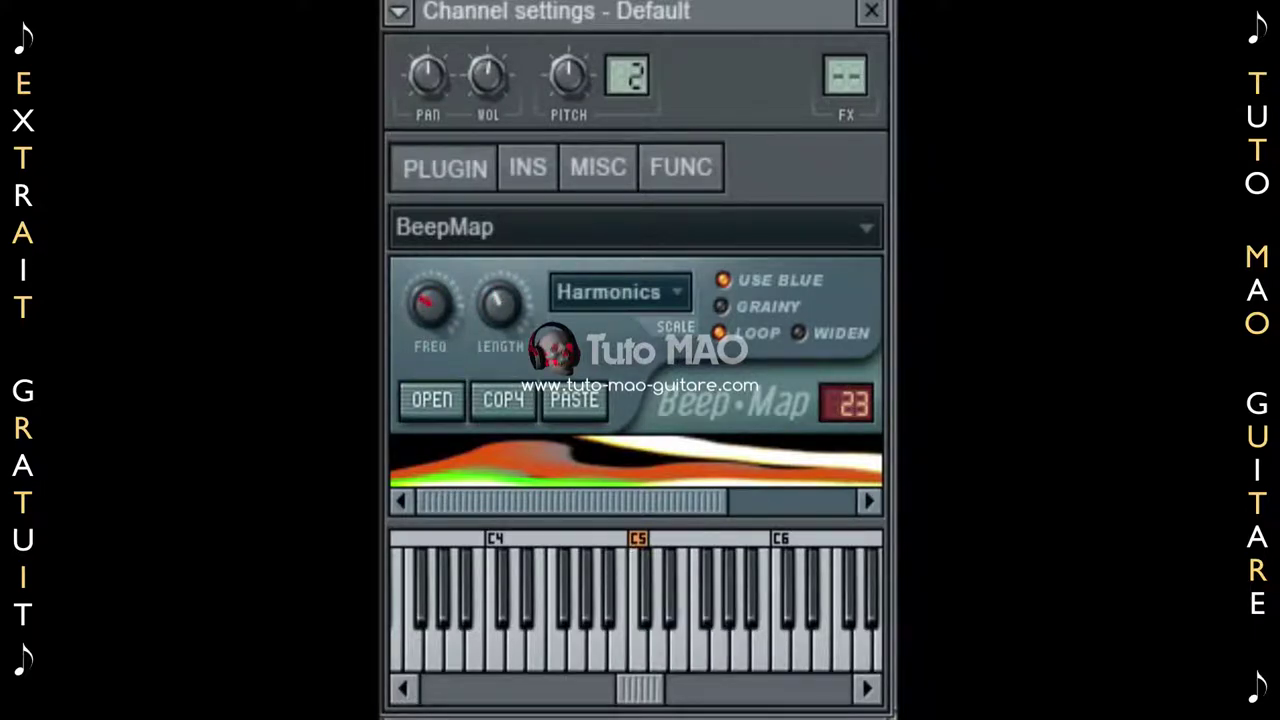
drag(428, 304, 428, 292)
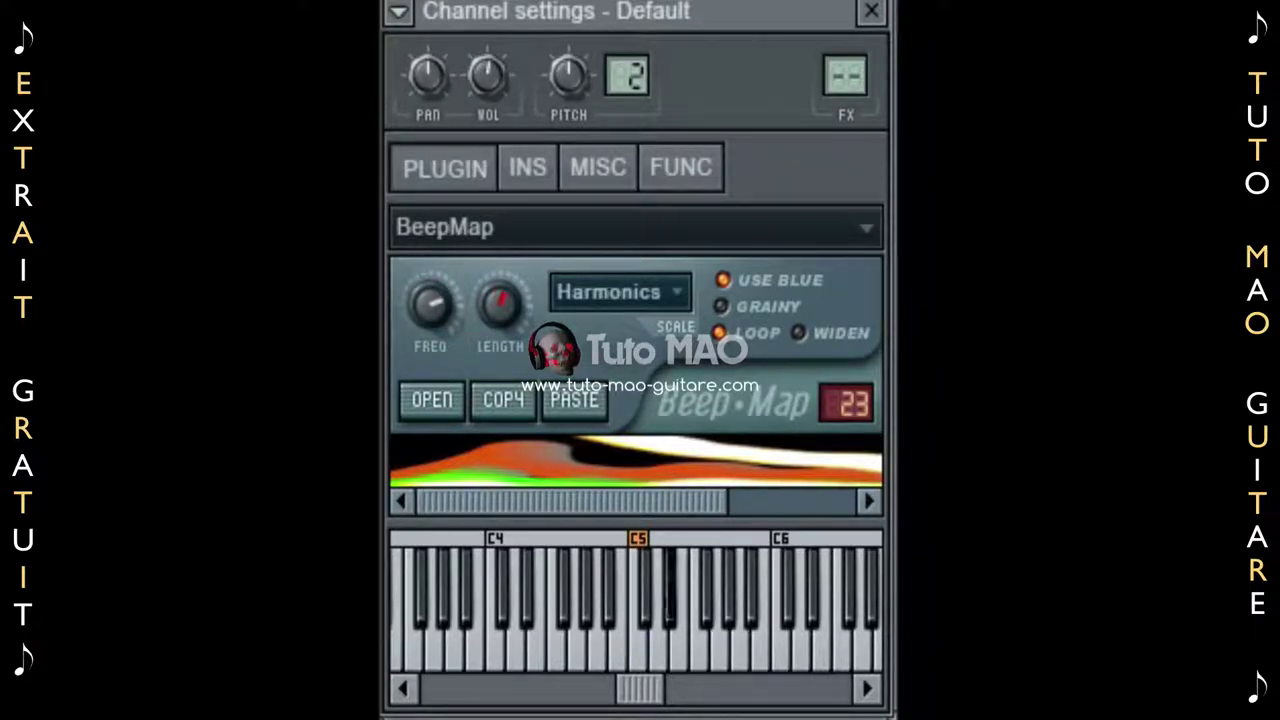
click(746, 304)
drag(505, 306, 505, 320)
Set the BeepMap scale to Log and adjust the length.
click(626, 292)
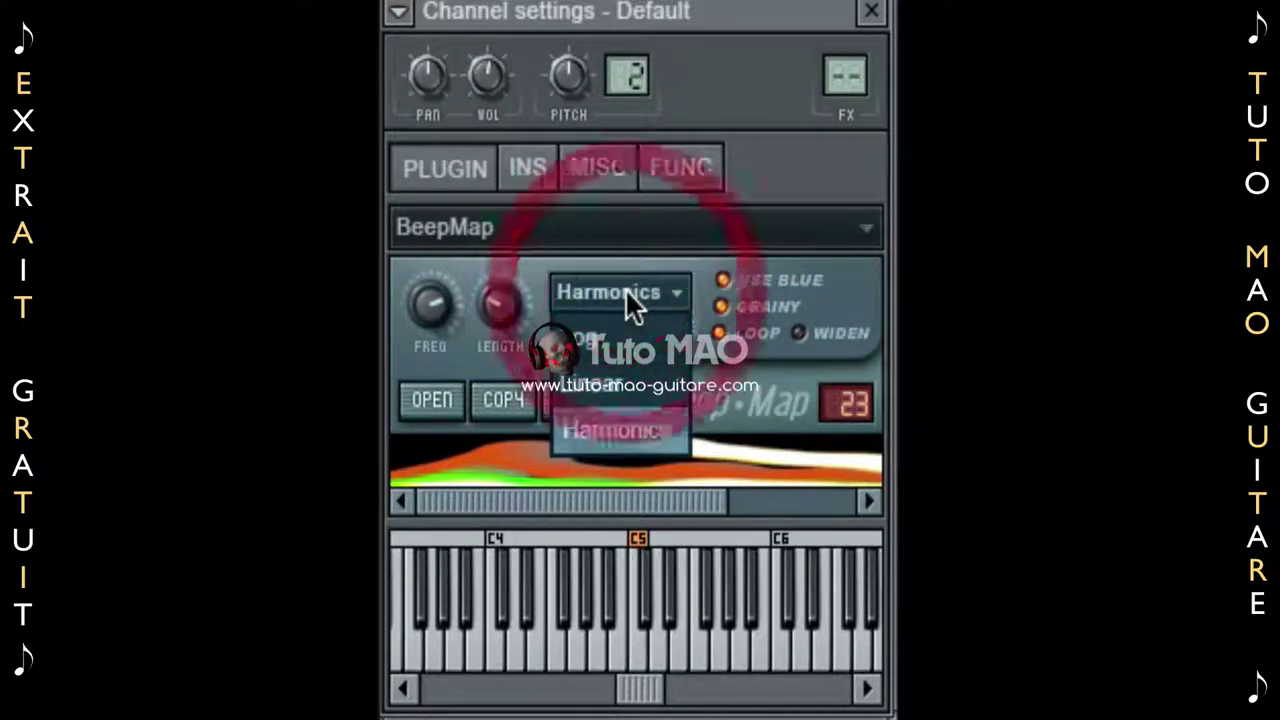
click(620, 322)
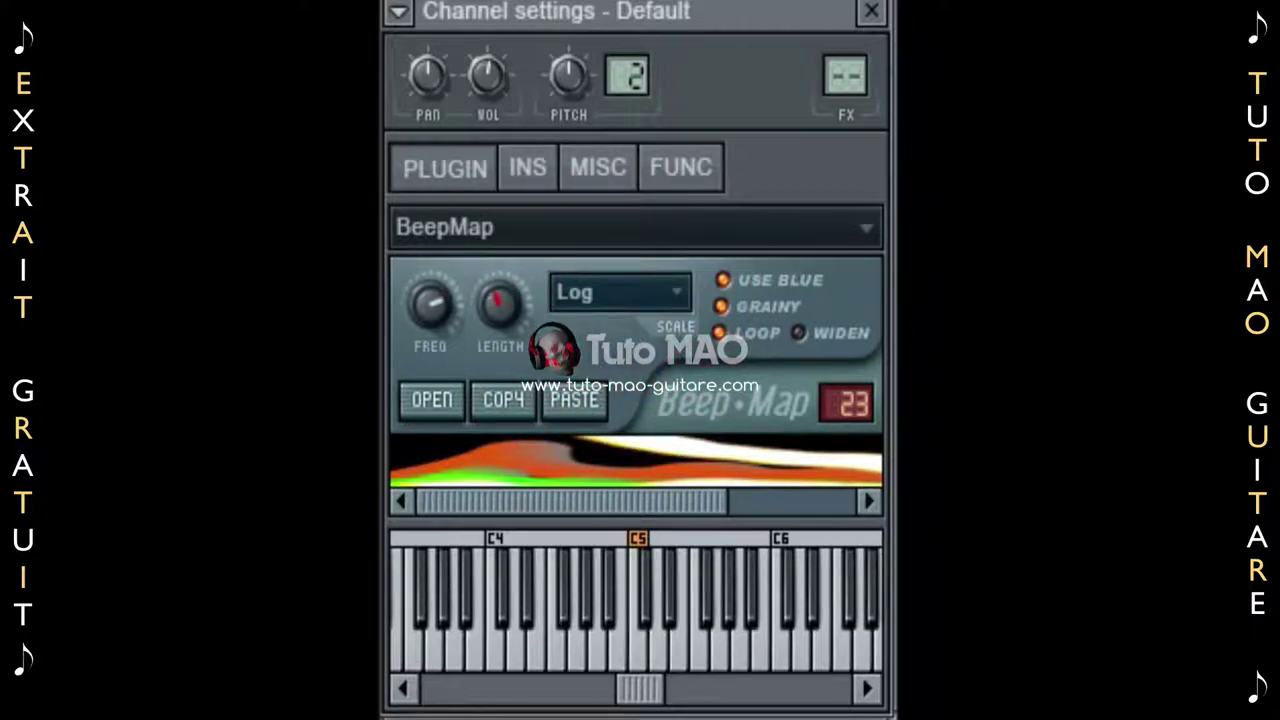
drag(500, 306, 454, 306)
Try BeepMap's Use Blue, Grainy, Loop and Widen options in different combinations, ending with all four on.
click(758, 285)
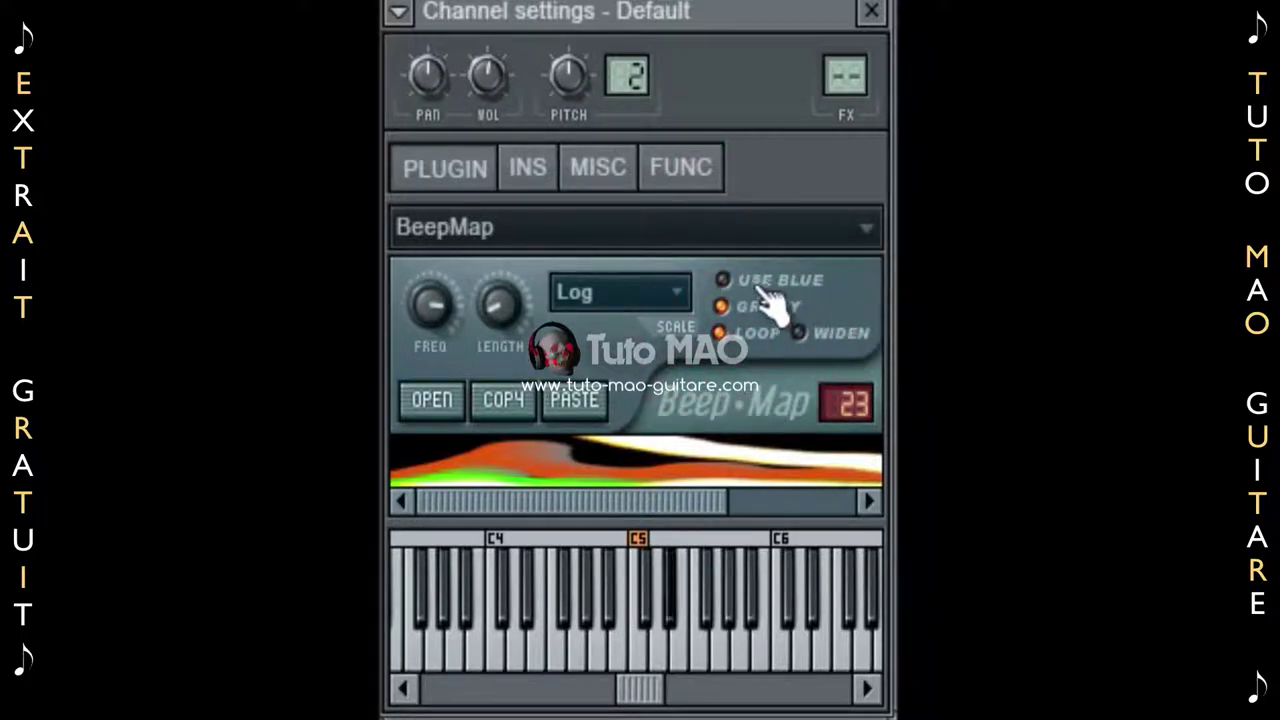
click(752, 284)
click(724, 309)
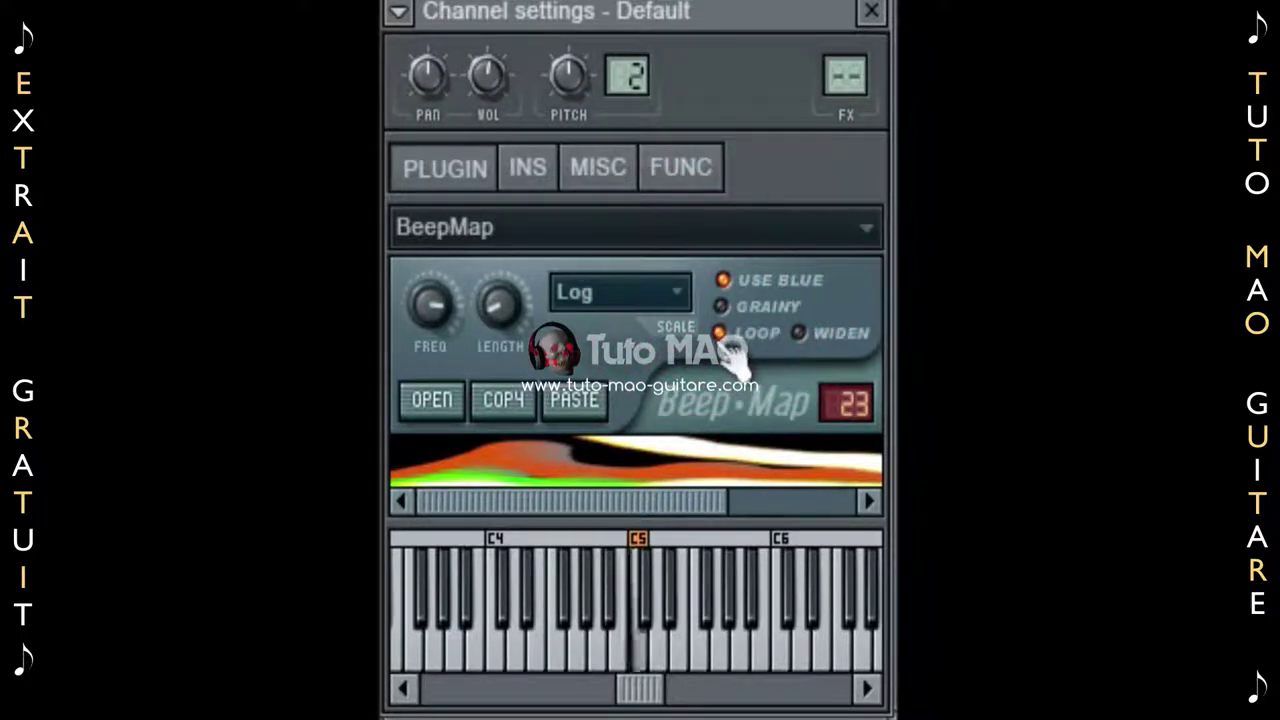
click(803, 334)
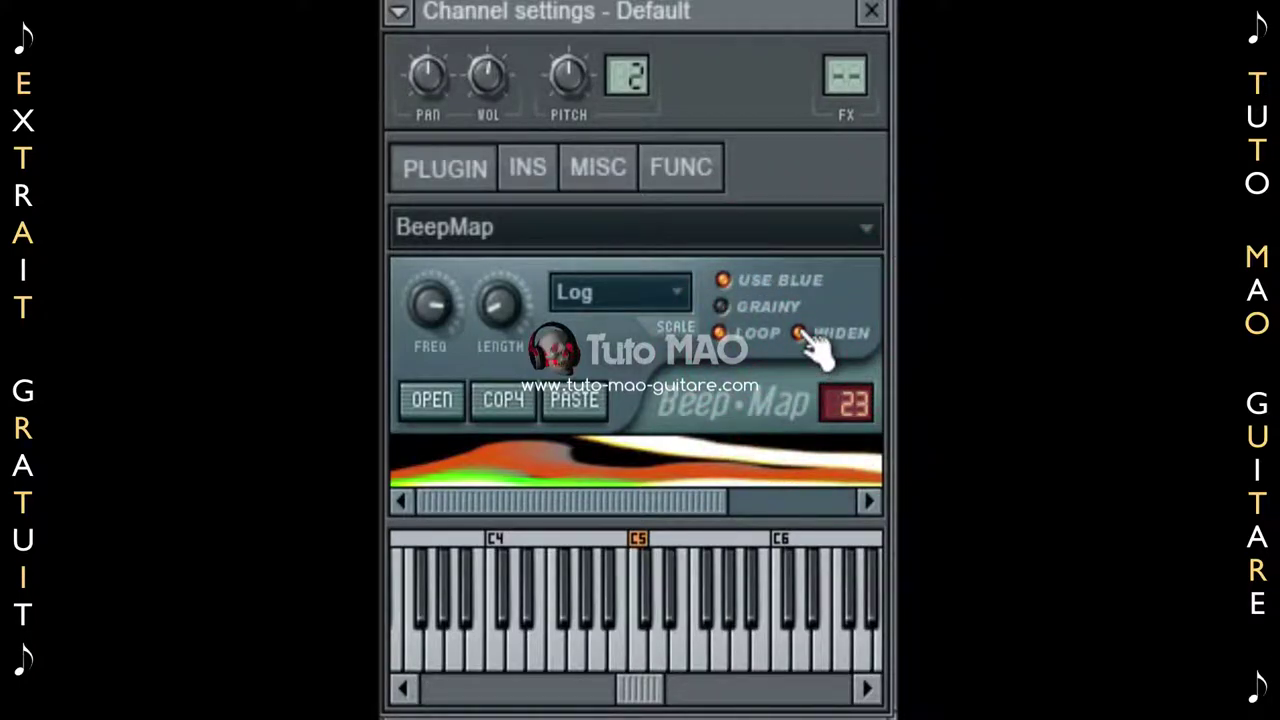
click(740, 333)
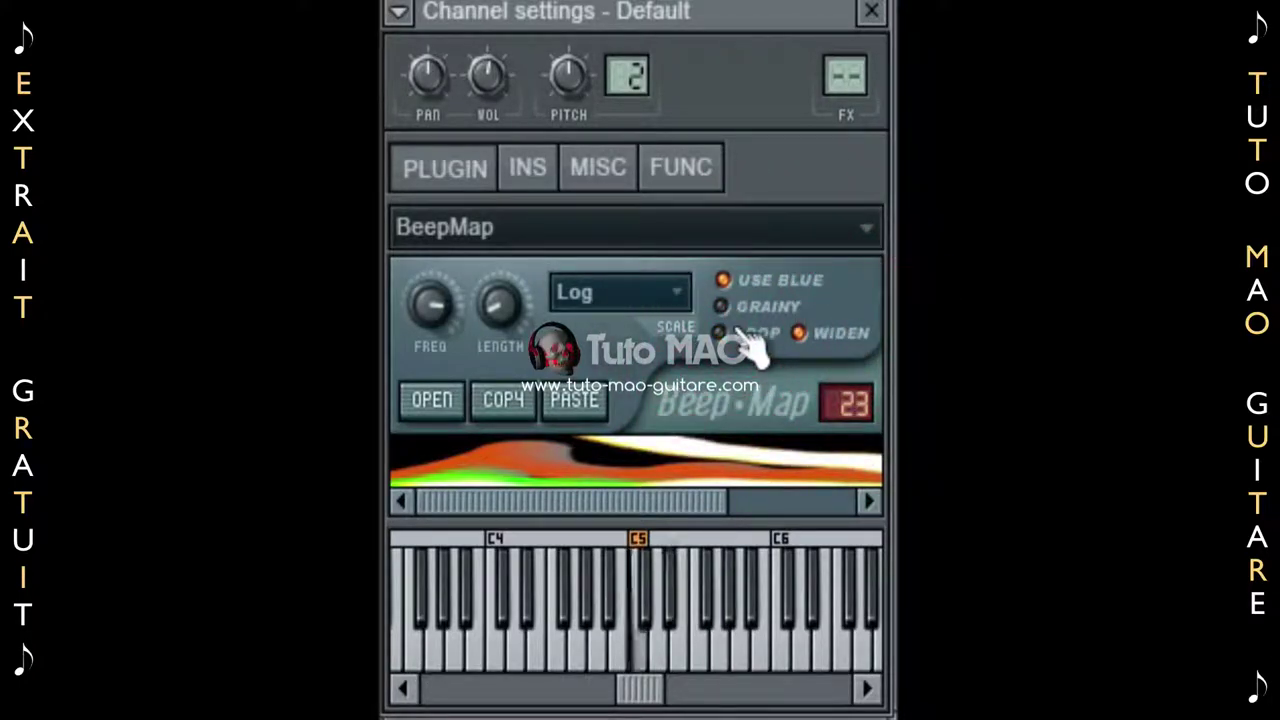
click(722, 306)
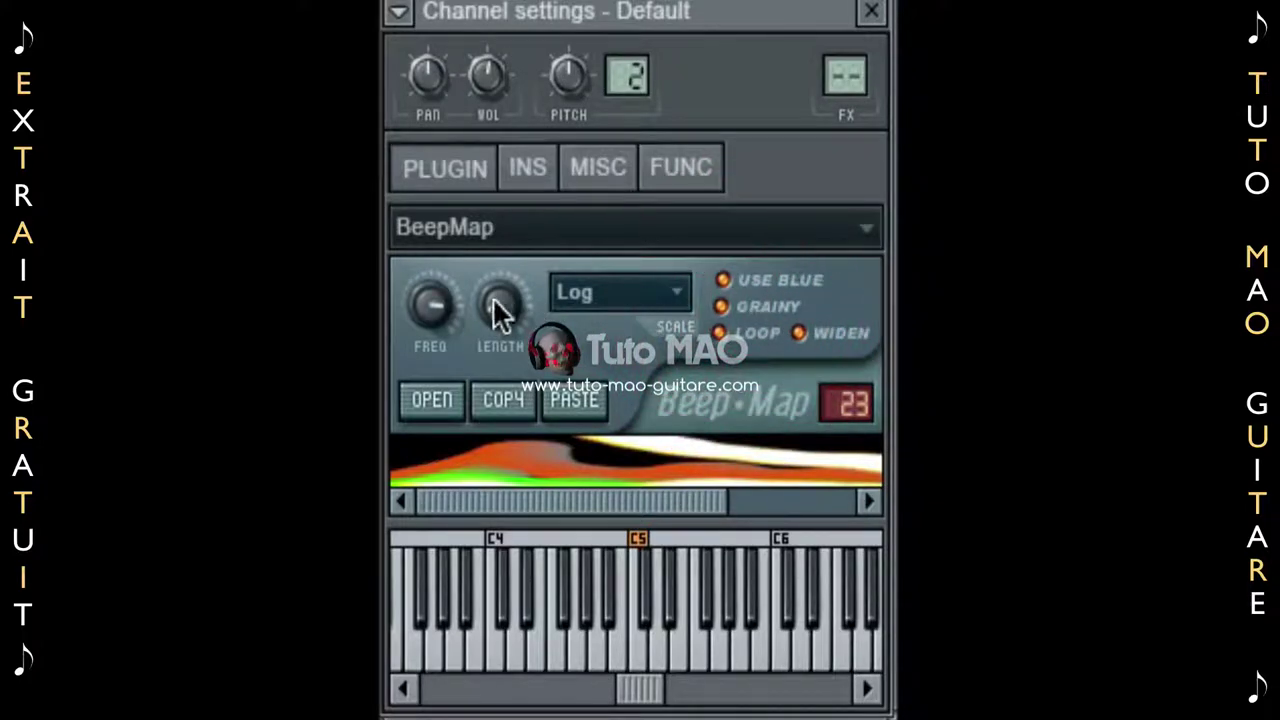
Change the BeepMap scale to Linear and readjust the frequency and length.
drag(435, 303, 435, 294)
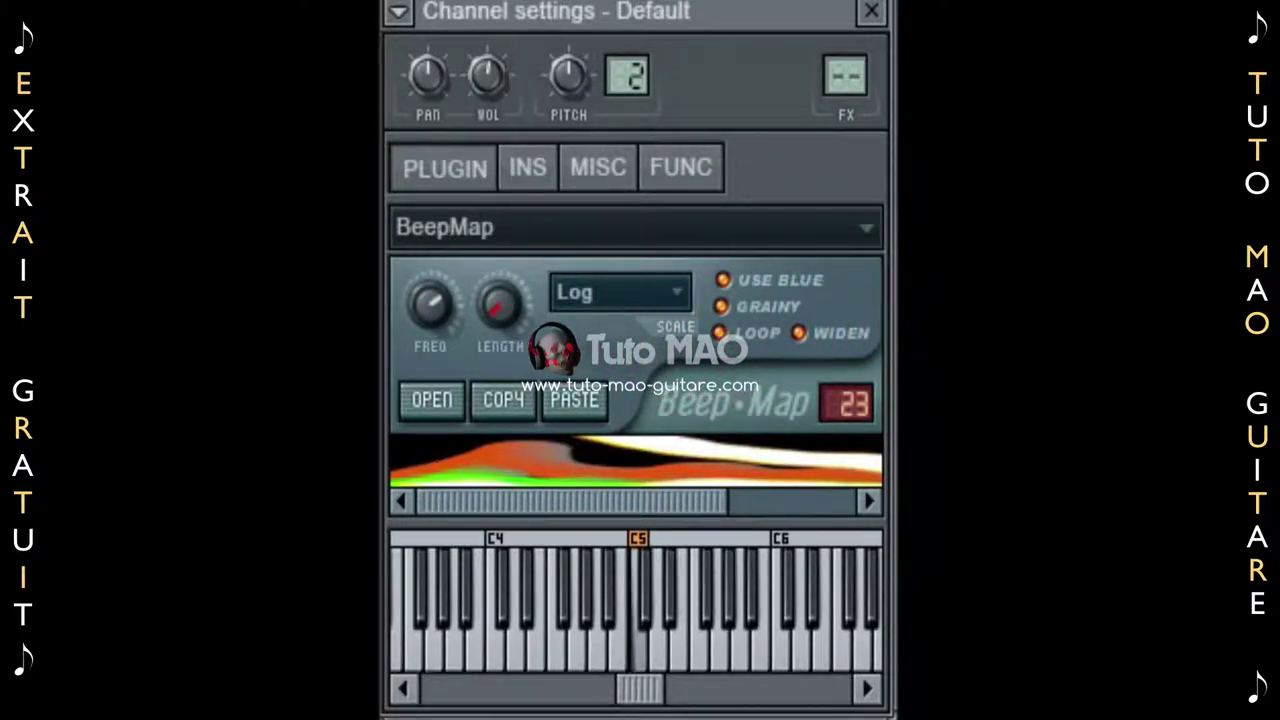
click(497, 303)
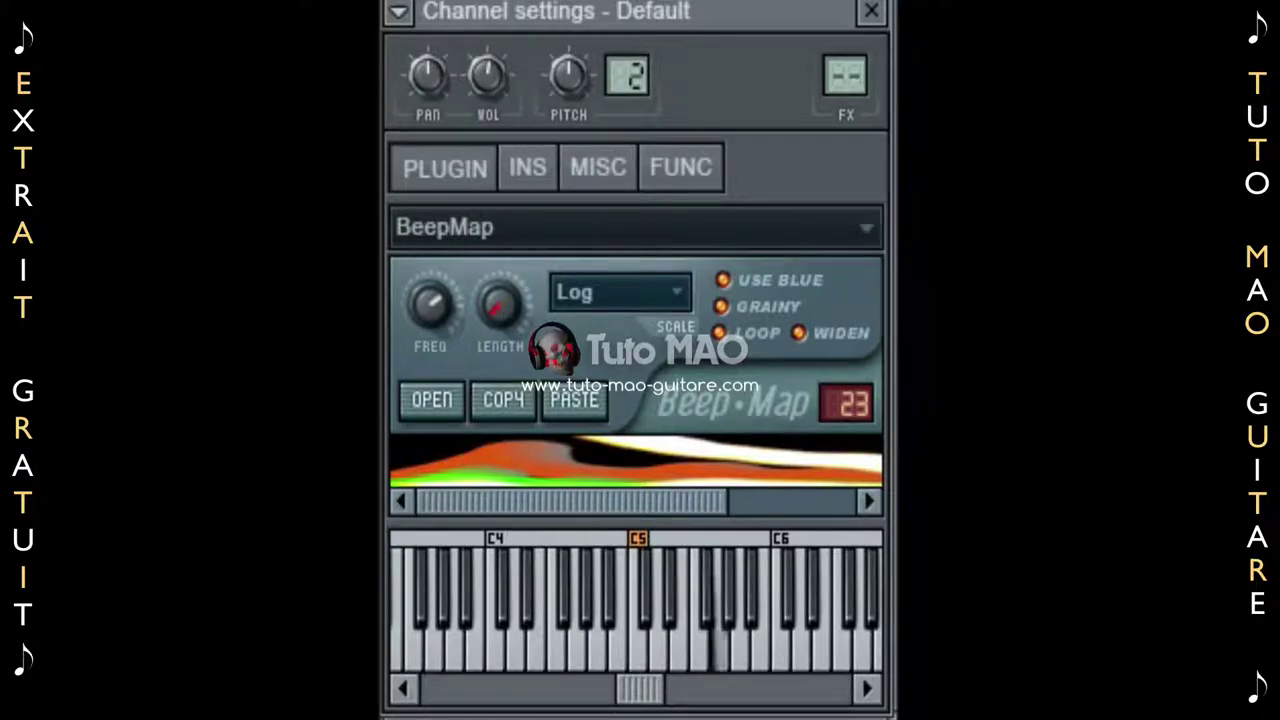
click(657, 288)
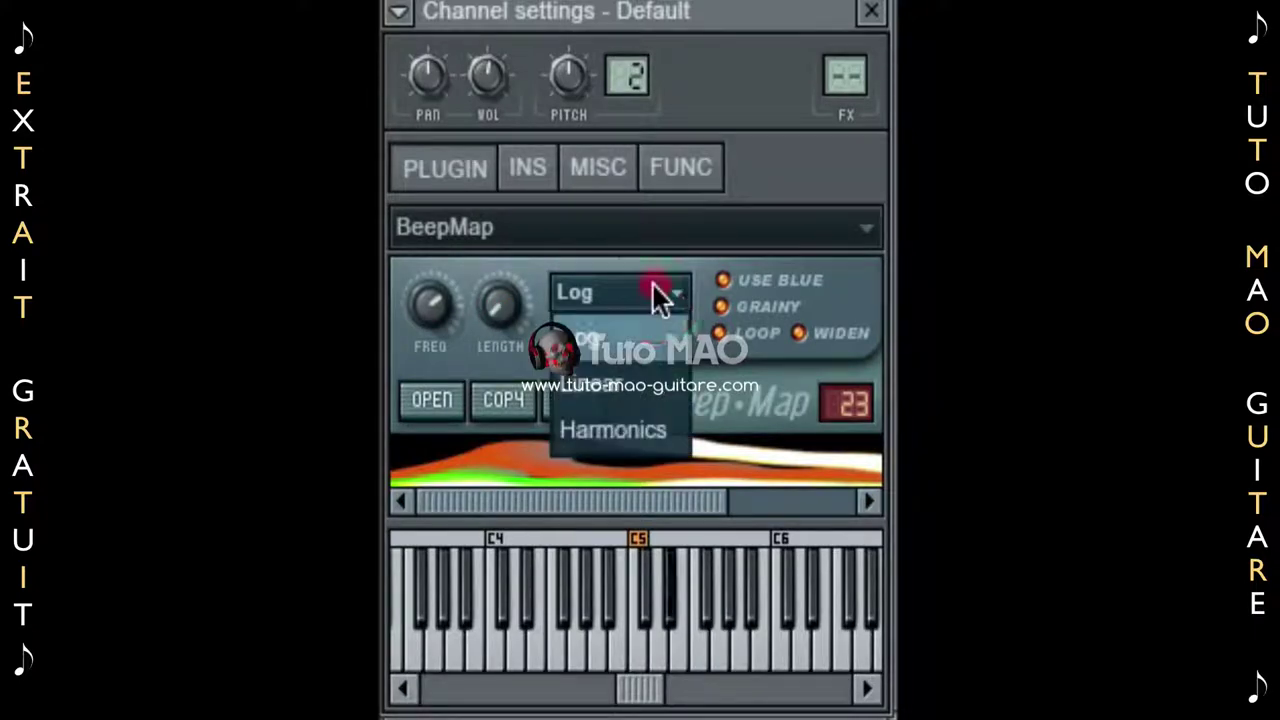
click(620, 370)
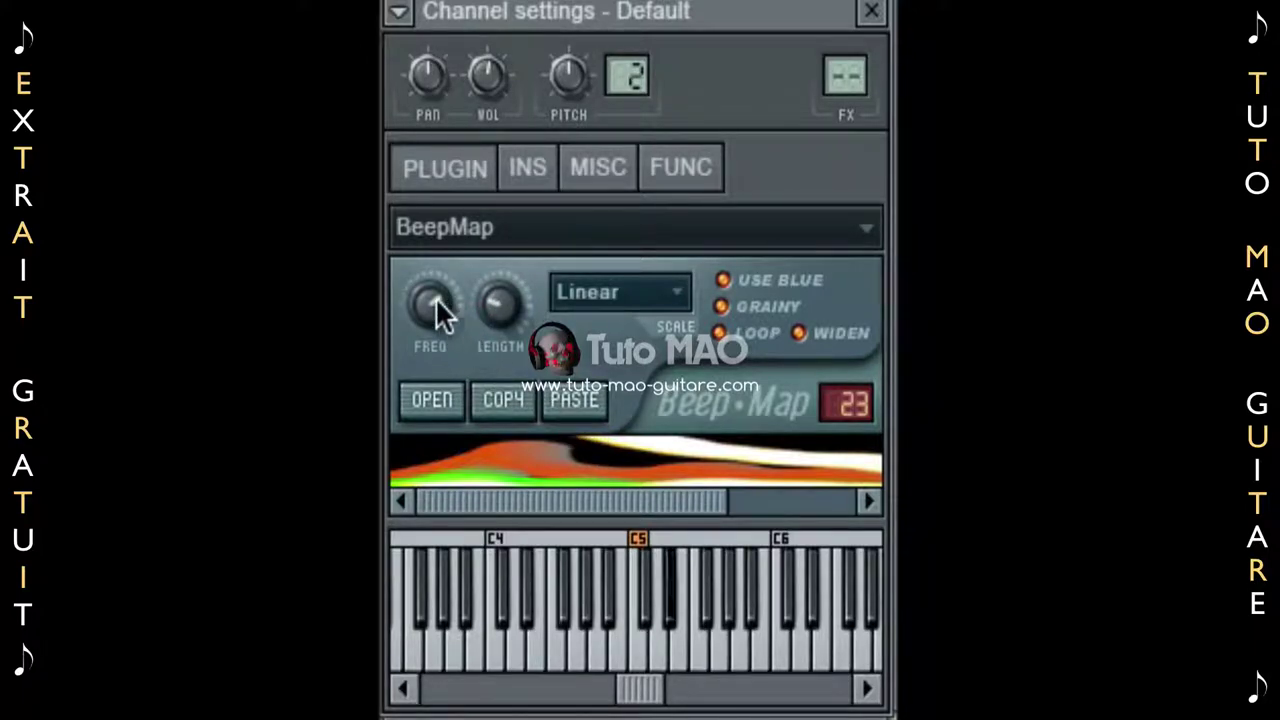
drag(430, 305, 430, 325)
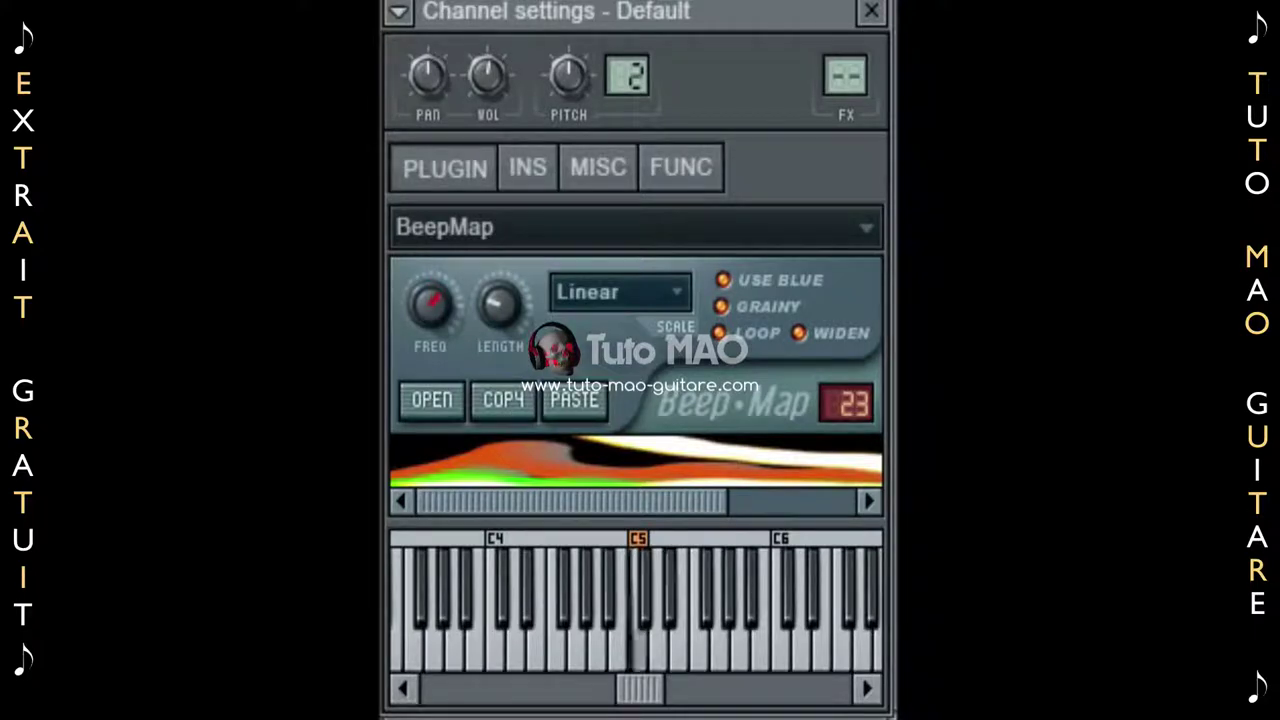
Examine the bitmap images BeepMap can load without choosing one, and look along its current image.
click(440, 400)
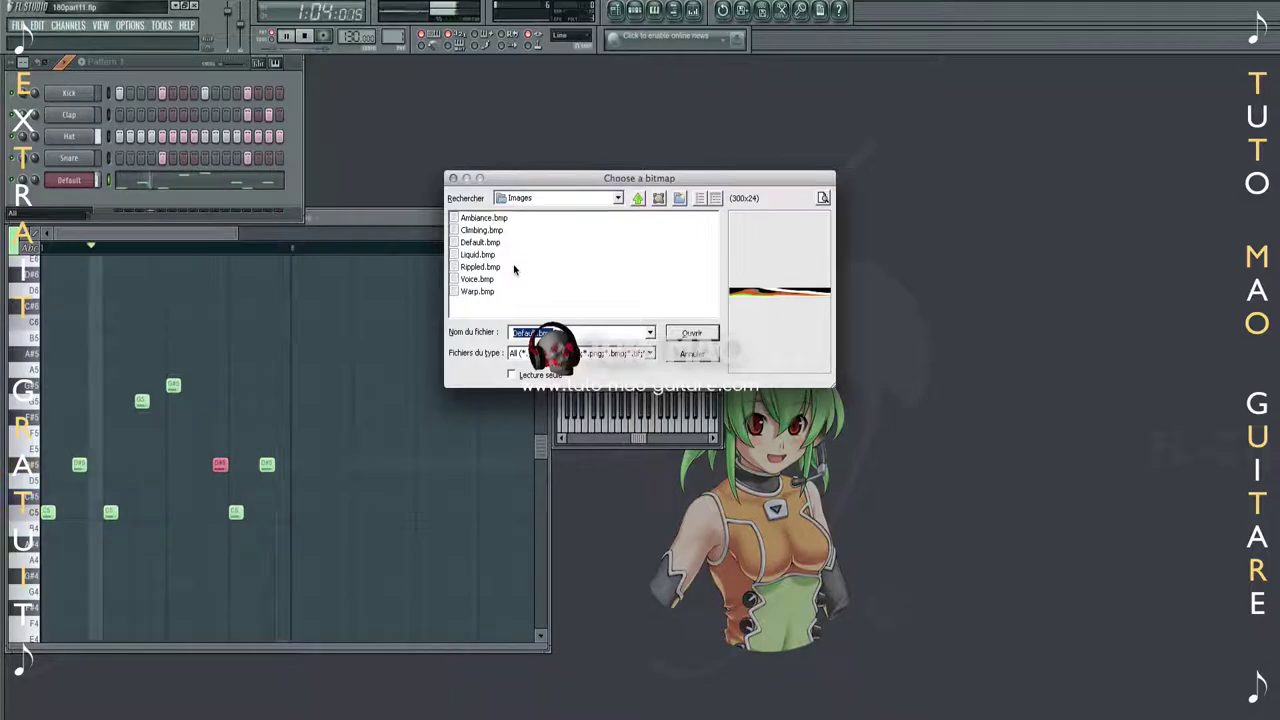
click(693, 354)
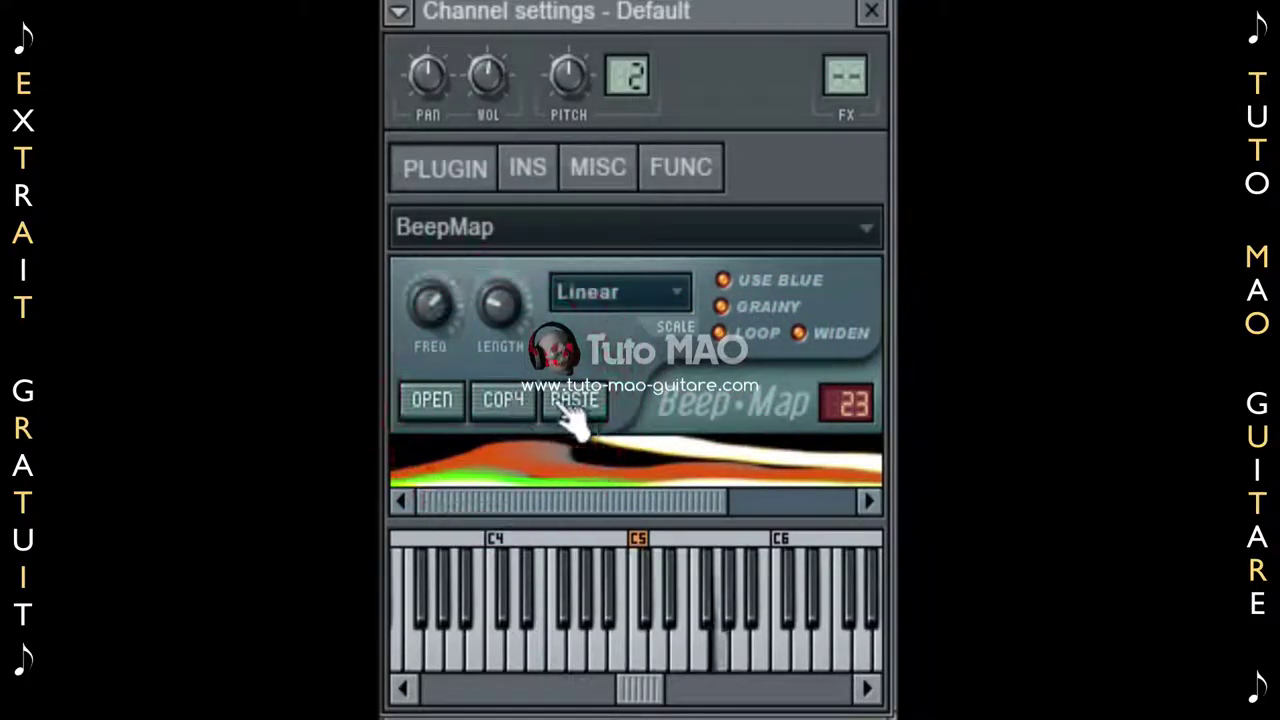
click(576, 400)
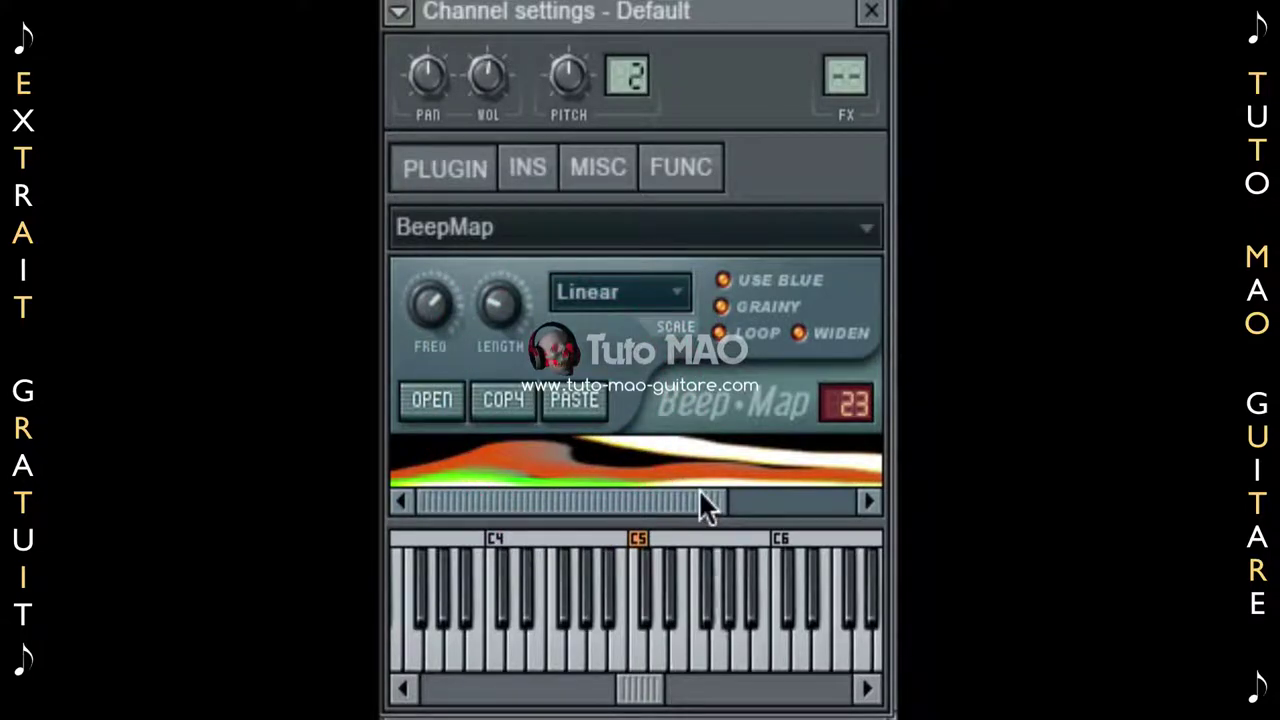
drag(699, 500, 613, 493)
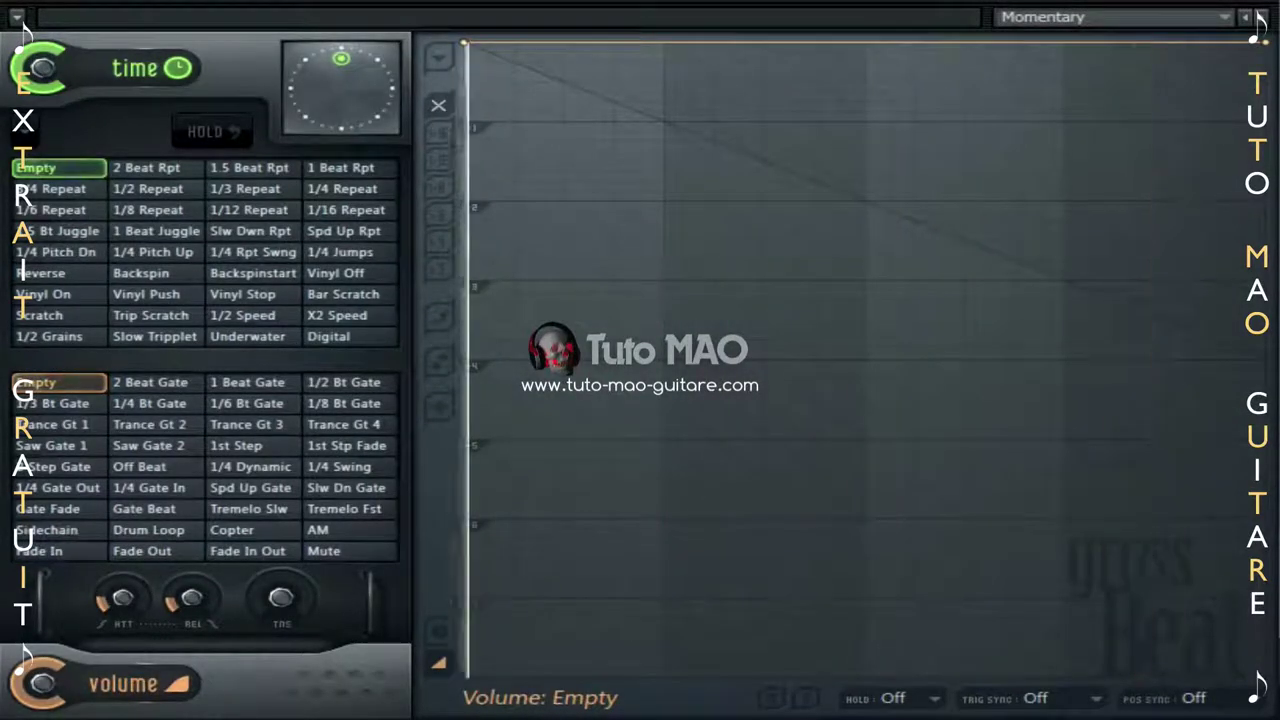
Audition Gross Beat's 1.5 Beat Rpt, 1/2 Repeat and 1/4 Repeat time presets from the Momentary preset.
click(249, 167)
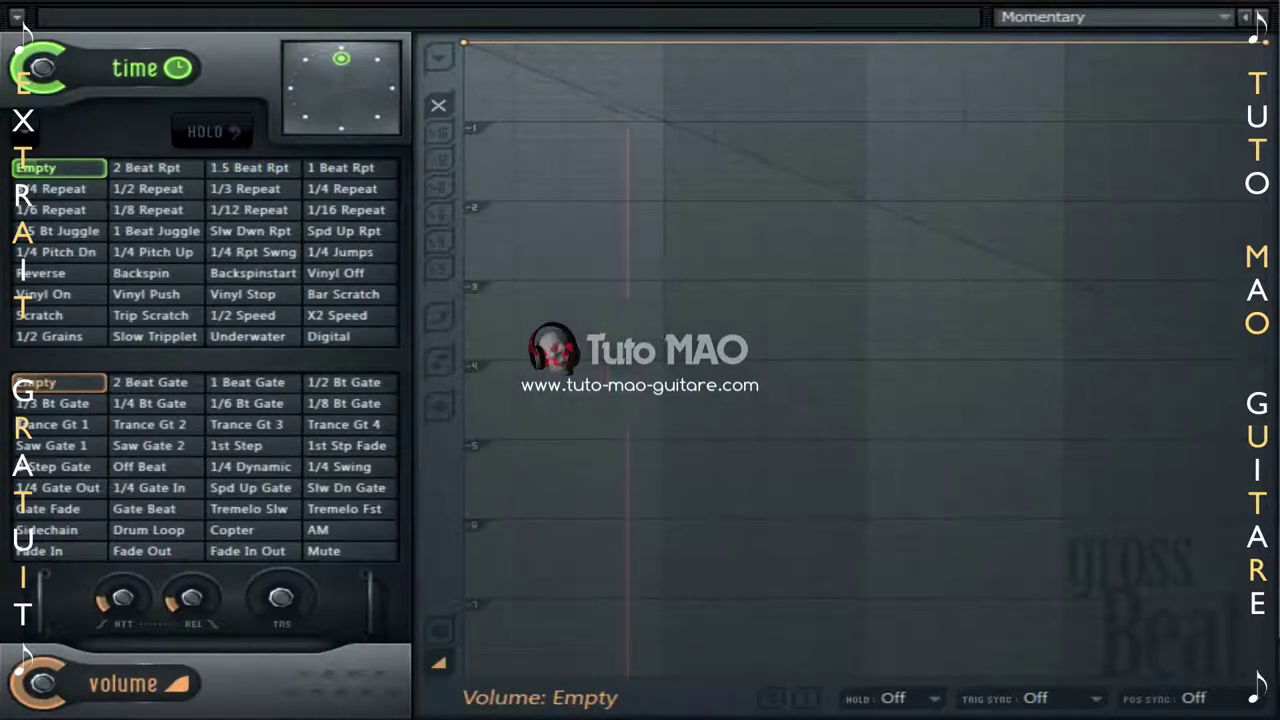
click(147, 188)
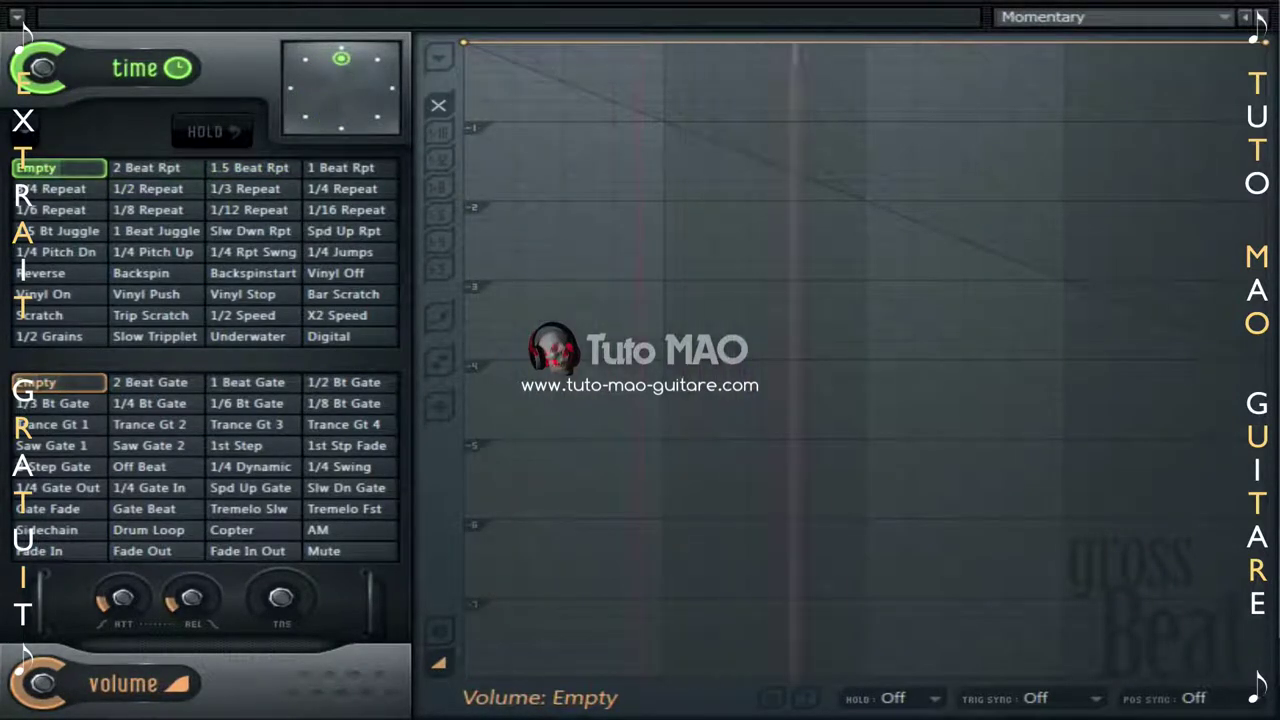
click(342, 188)
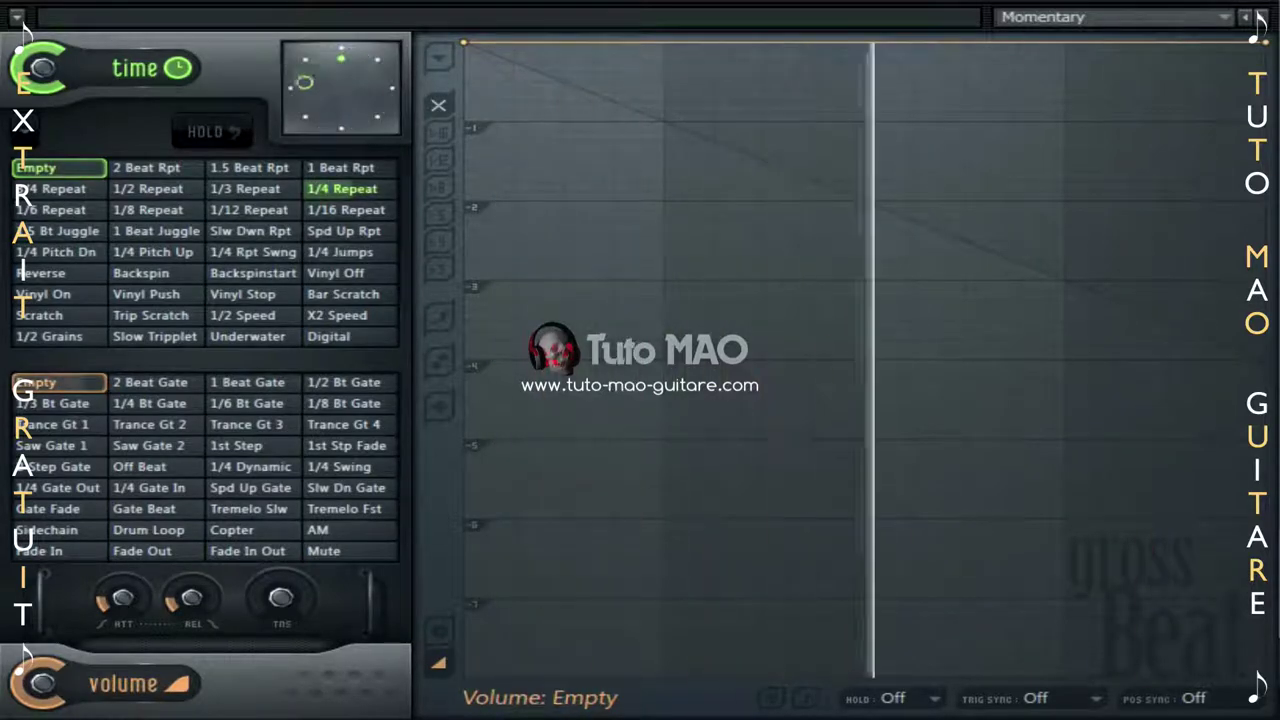
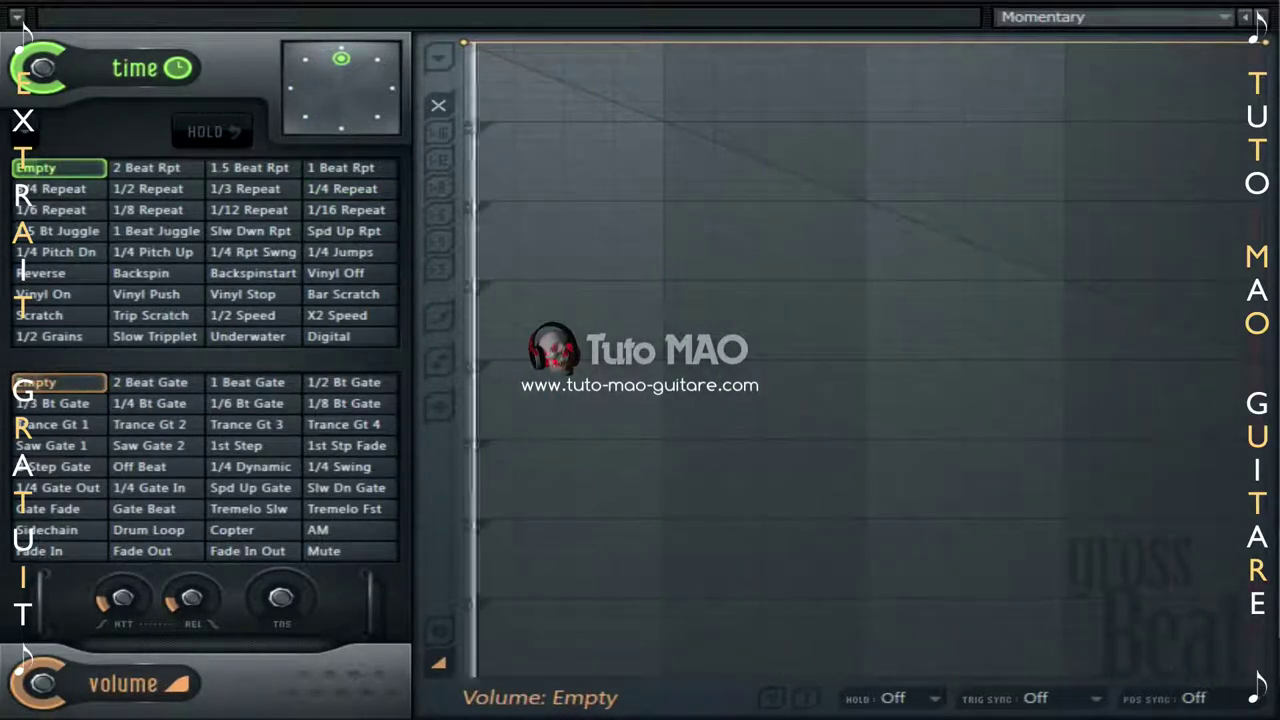
Try Gross Beat's 1 Beat Juggle and Vinyl Off time presets and return the time slot to Empty.
click(168, 237)
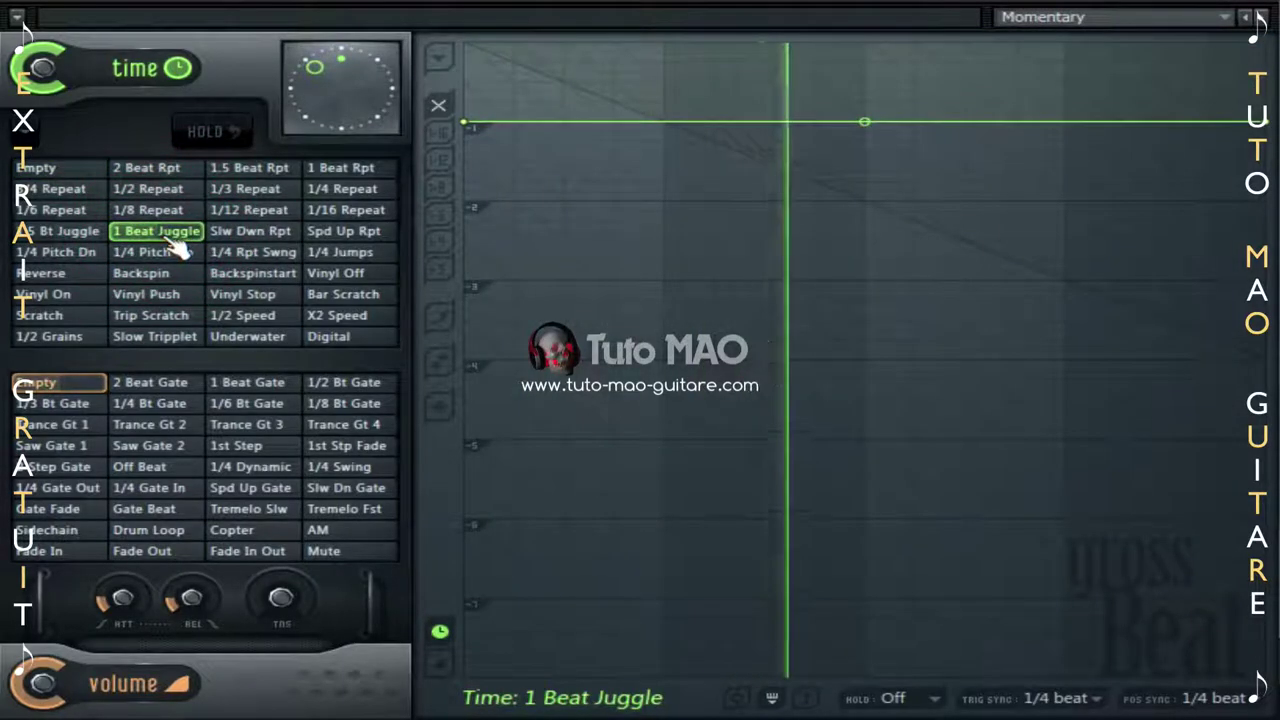
click(334, 271)
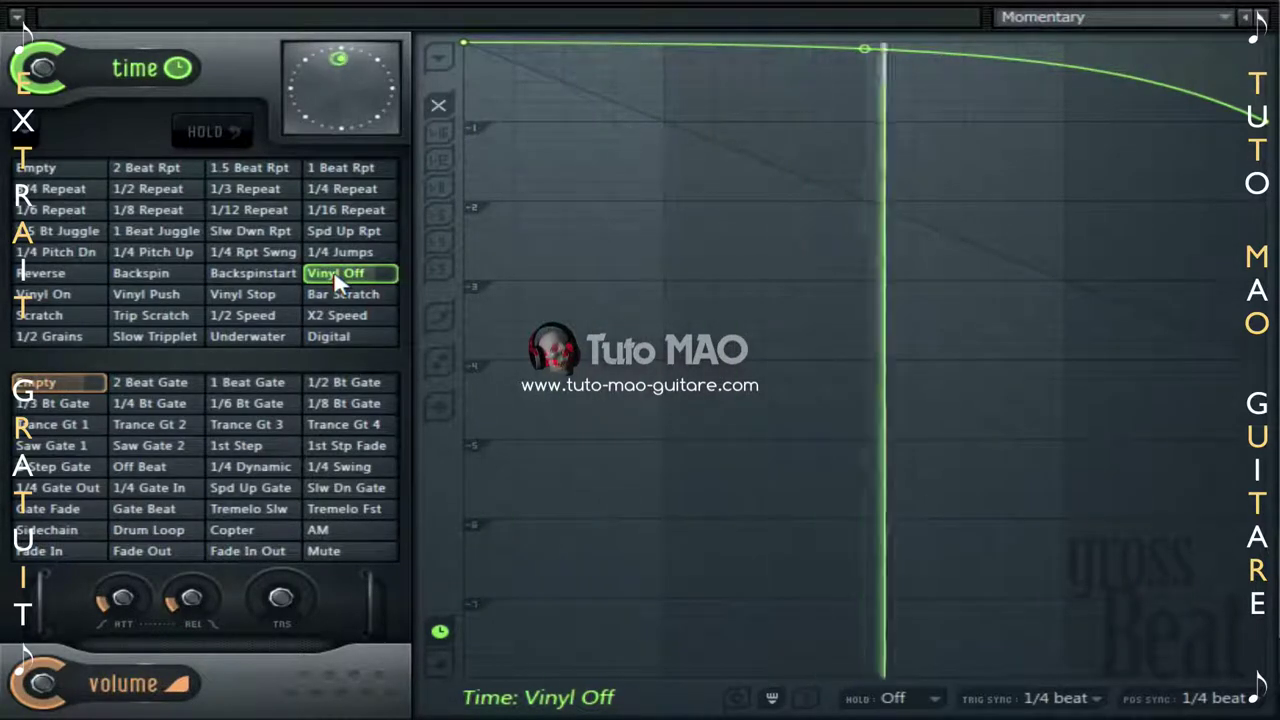
click(40, 168)
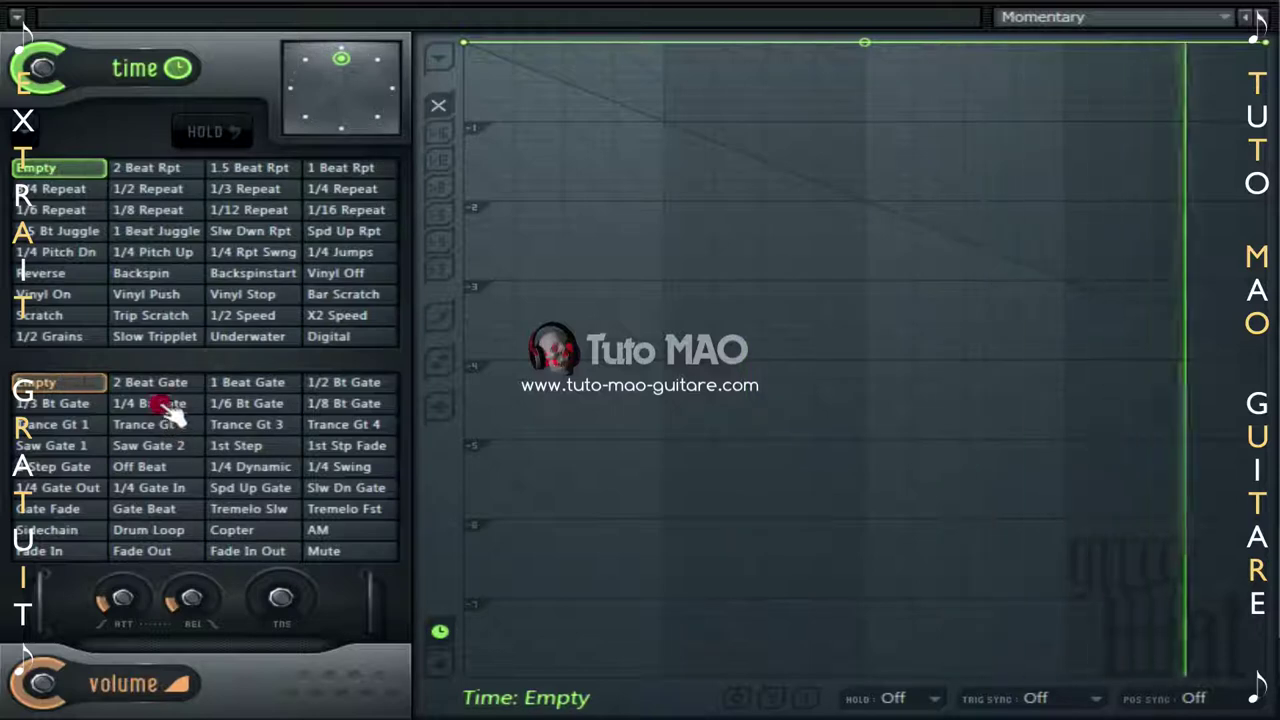
Audition Gross Beat's 1/4 Bt Gate, 1/2 Bt Gate and Tremelo Fst volume presets, returning to Empty after each gate preset.
click(159, 400)
click(38, 385)
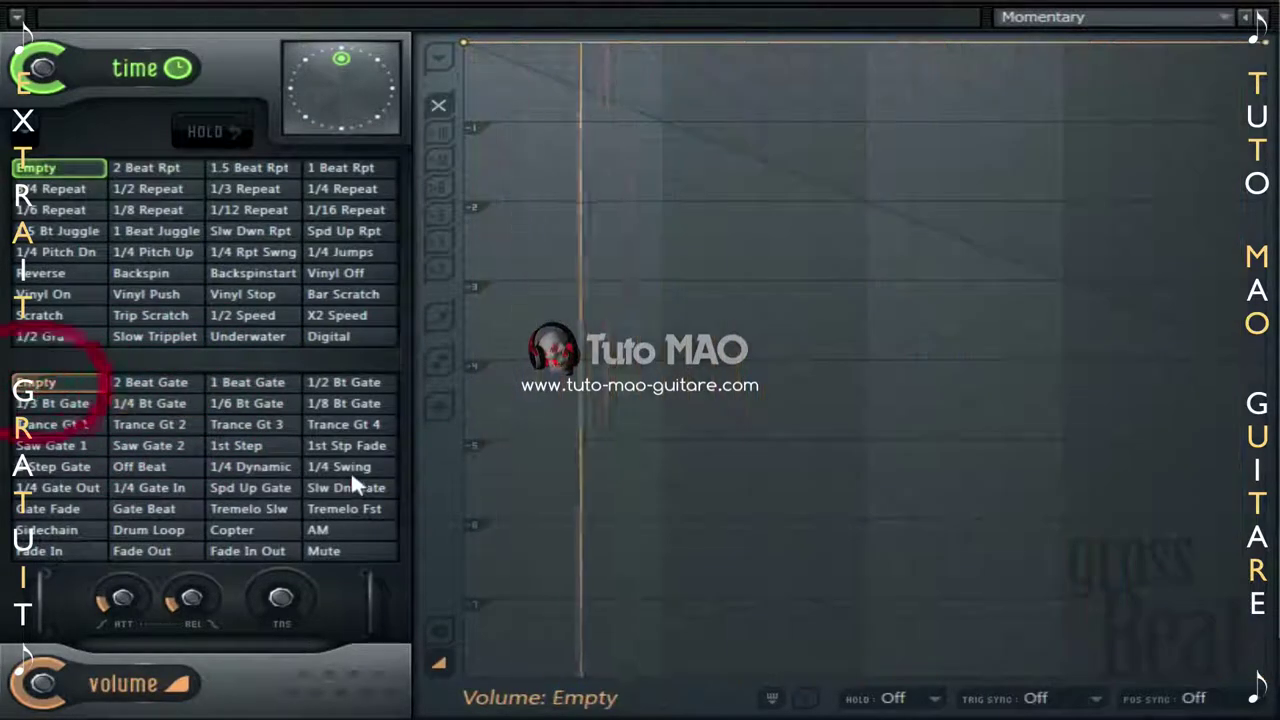
click(342, 382)
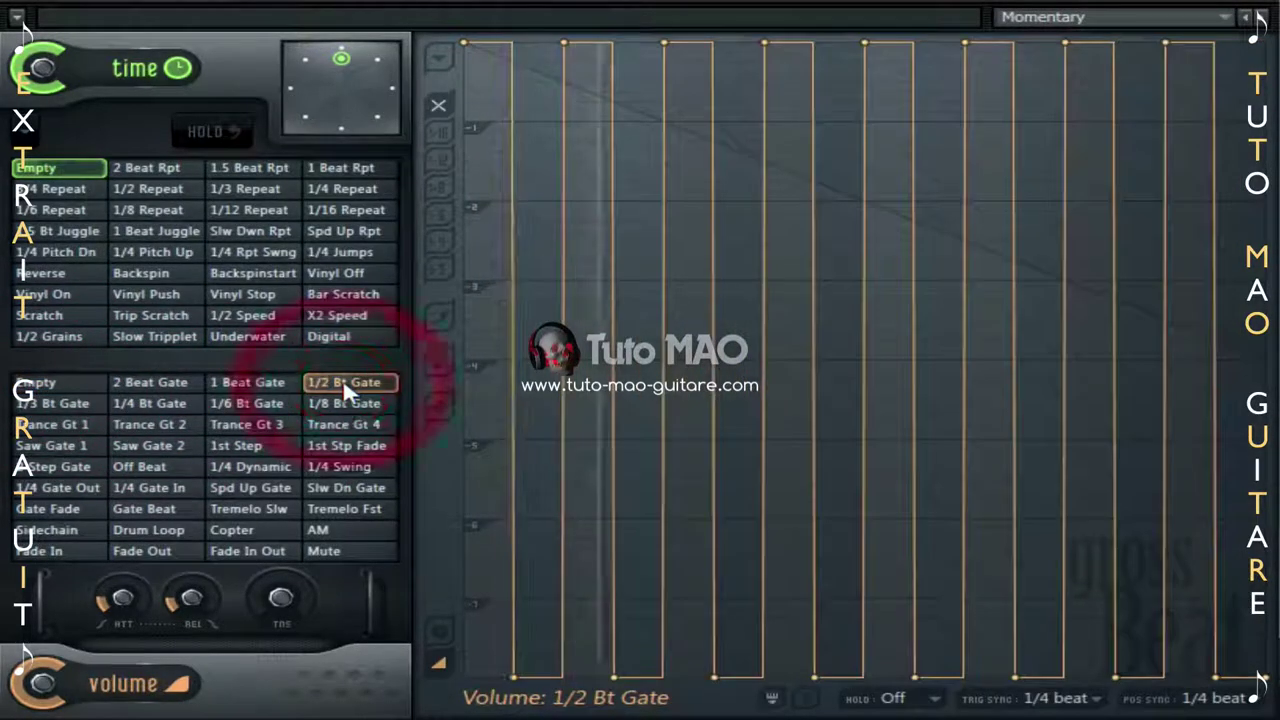
click(35, 384)
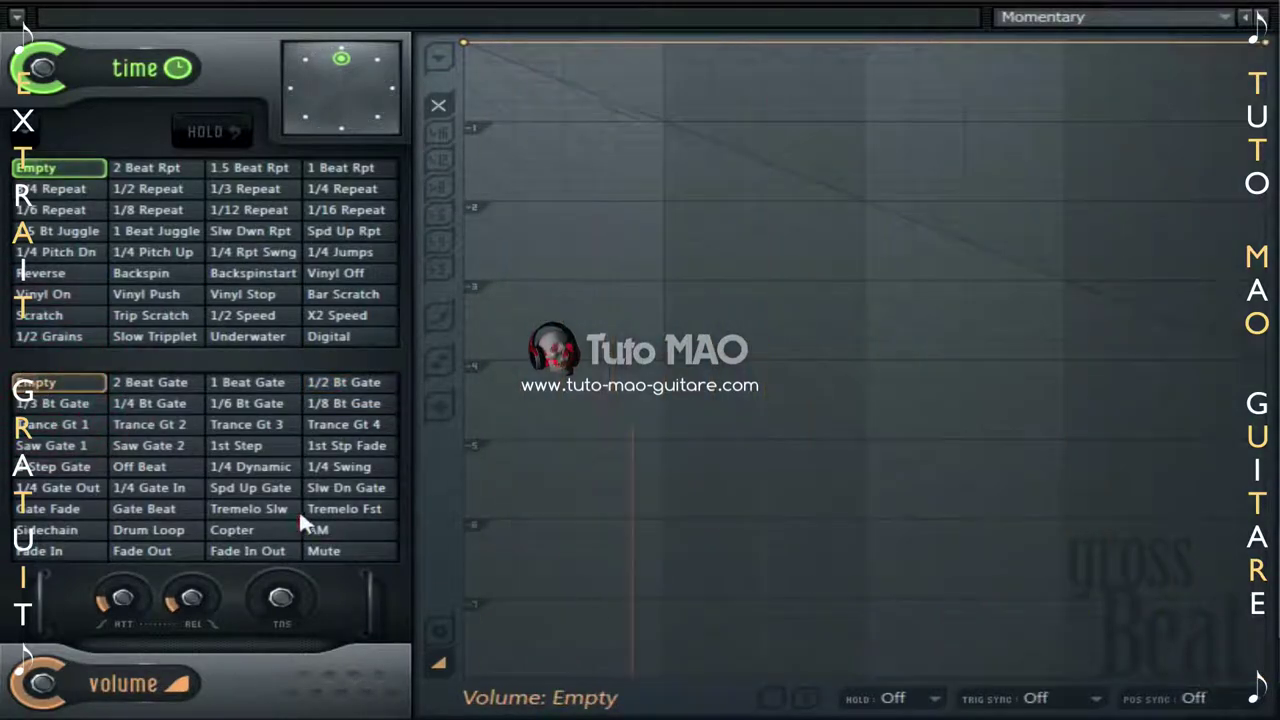
click(341, 509)
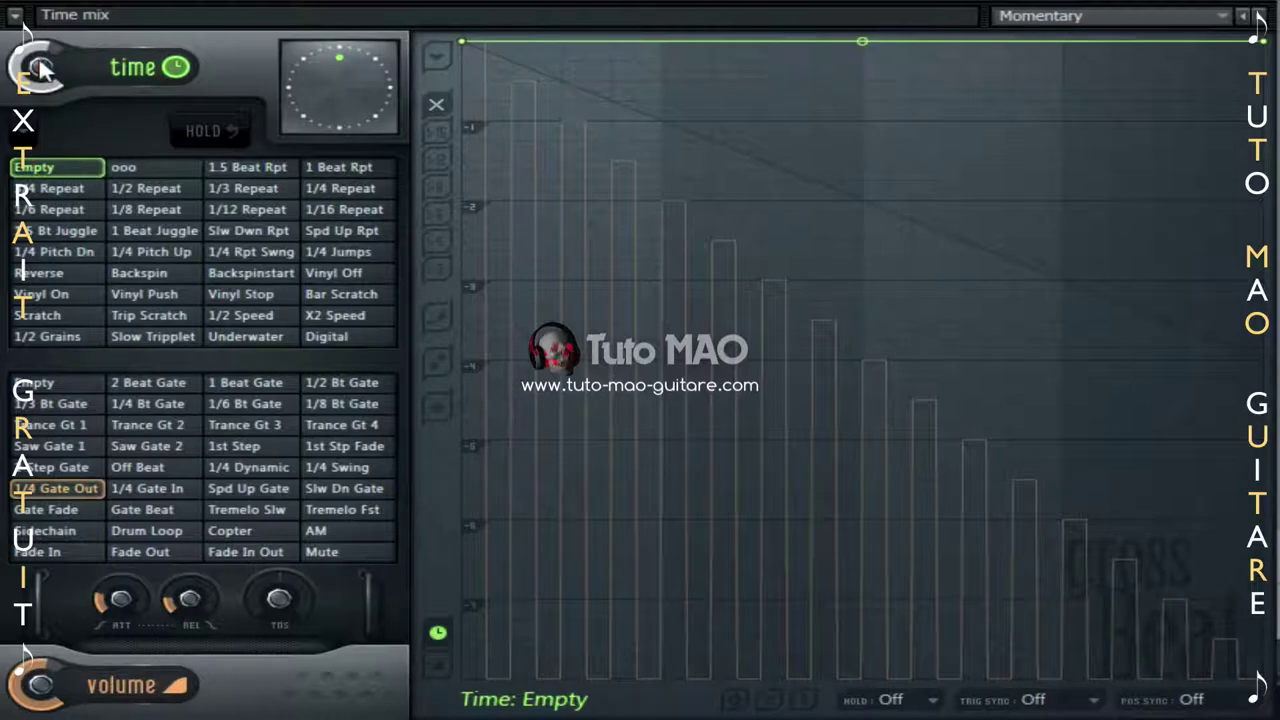
Try adjusting Gross Beat's time mix and volume mix amounts.
drag(40, 66, 40, 85)
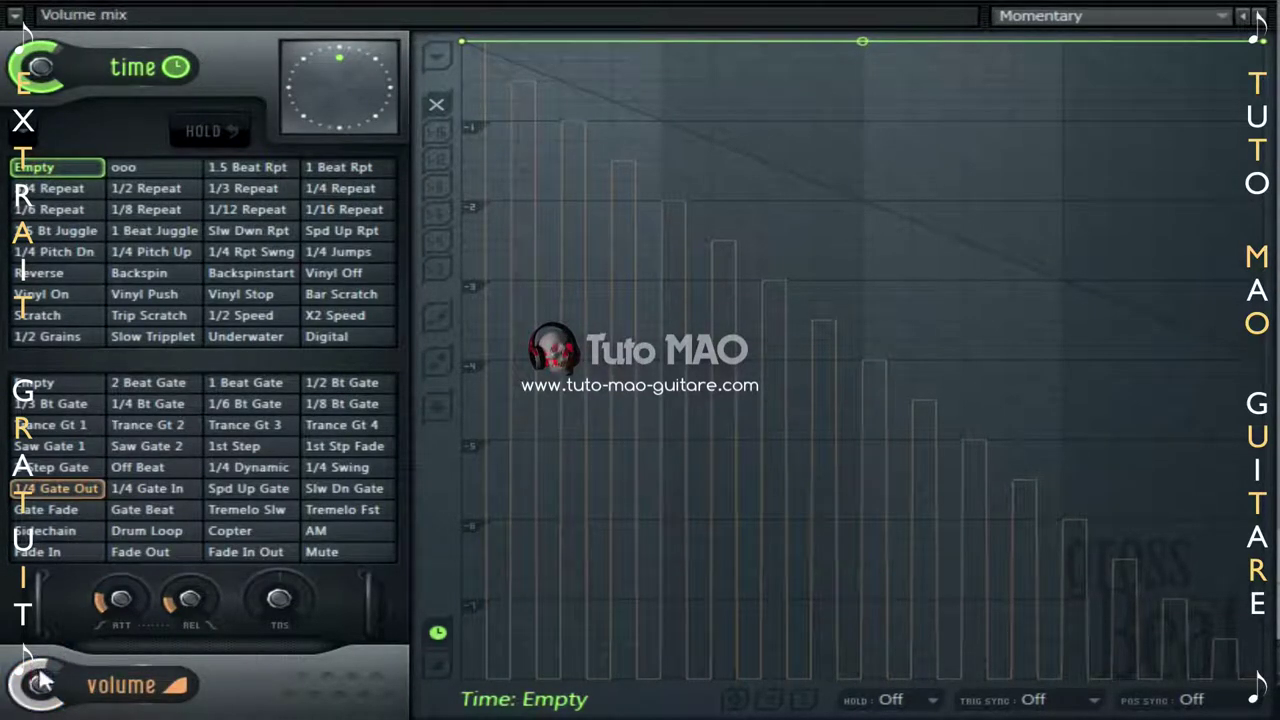
drag(40, 680, 40, 682)
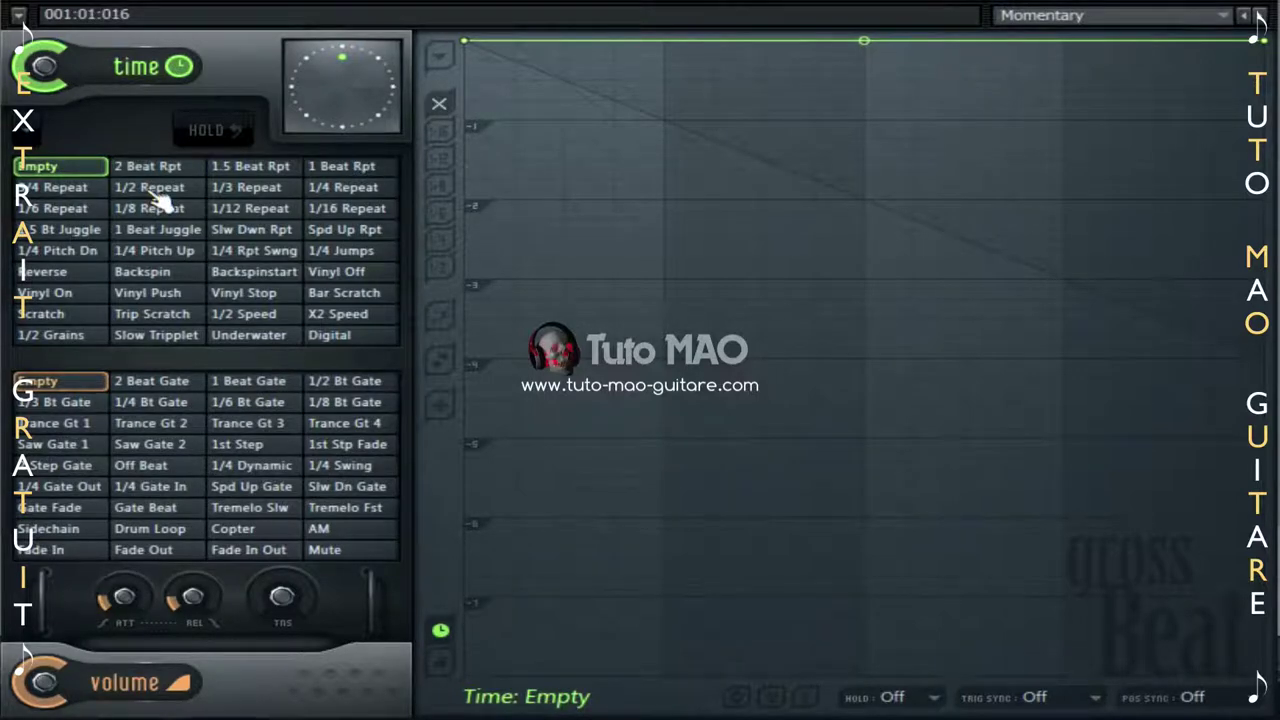
Start playback and audition the 1/8 Repeat, 1/2 Repeat and 2 Beat Rpt time presets, returning to Empty after each.
key(space)
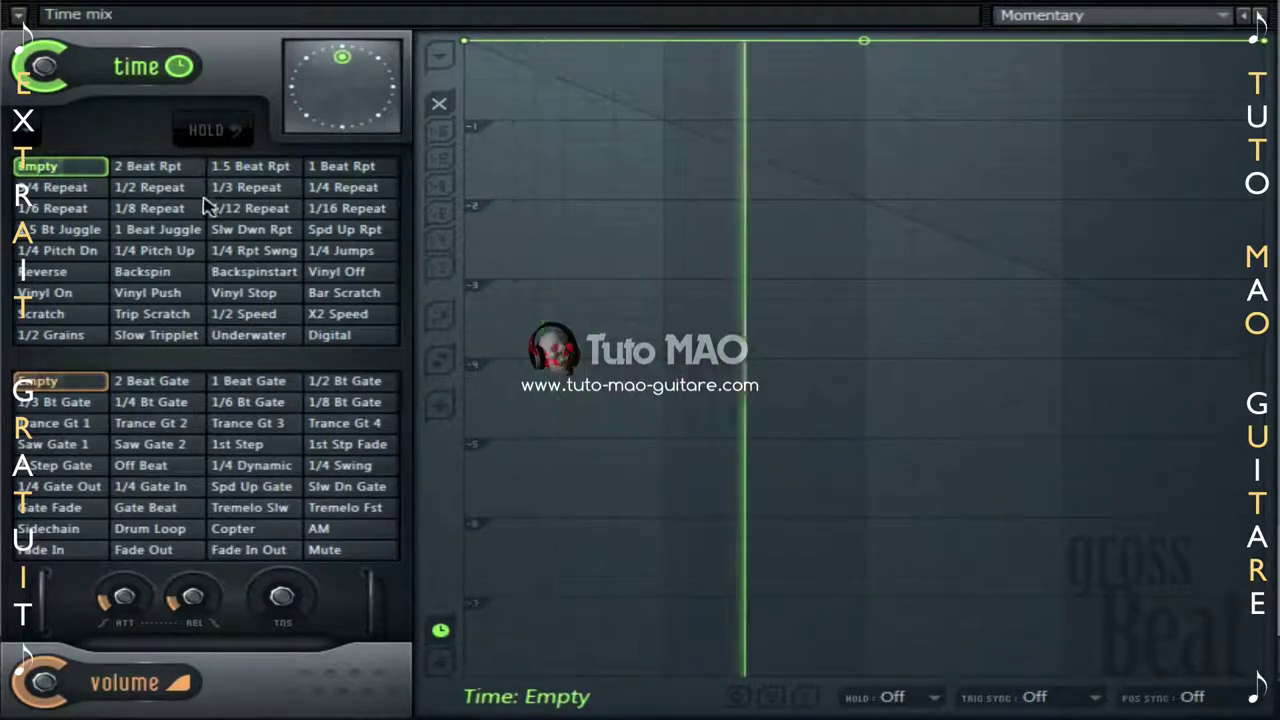
click(156, 210)
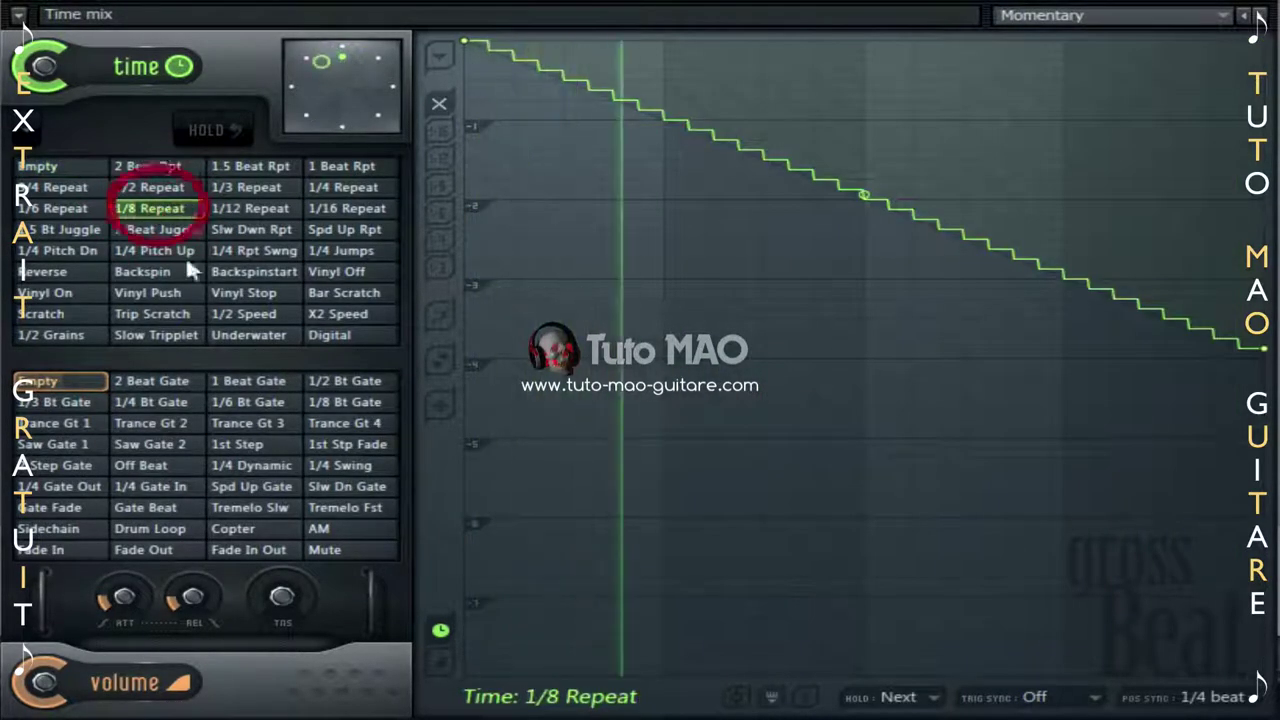
click(38, 167)
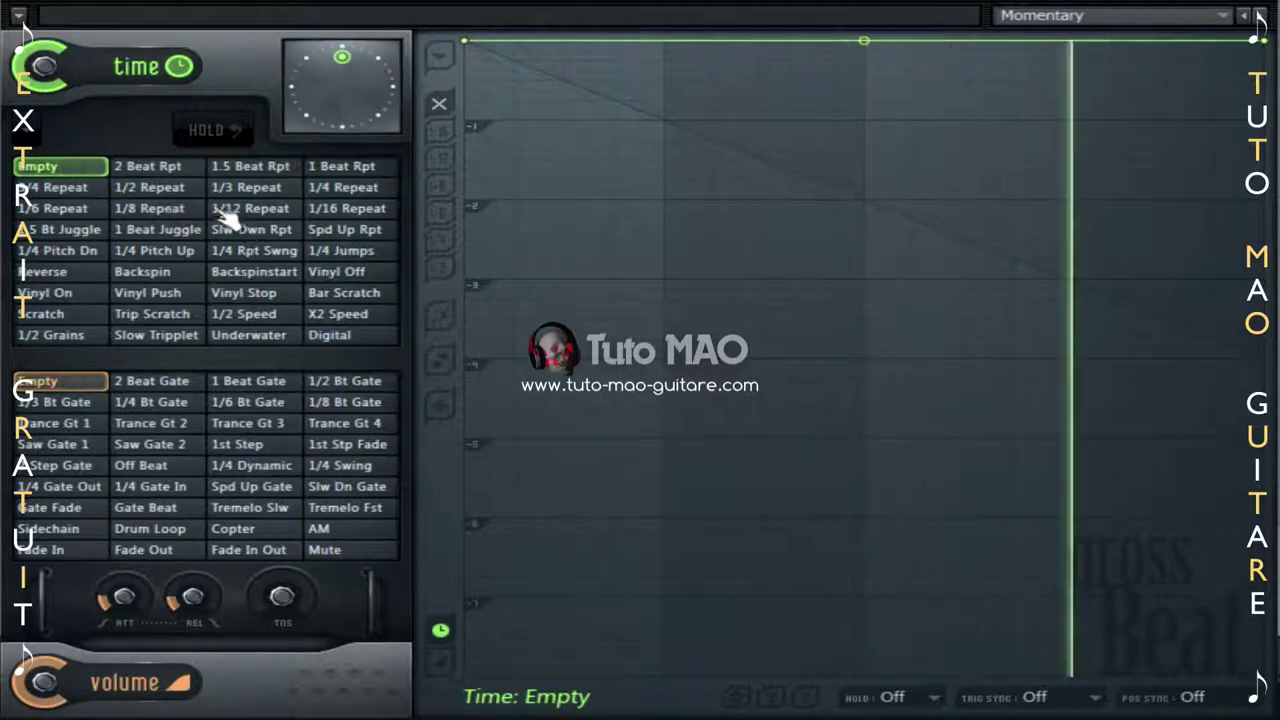
click(152, 188)
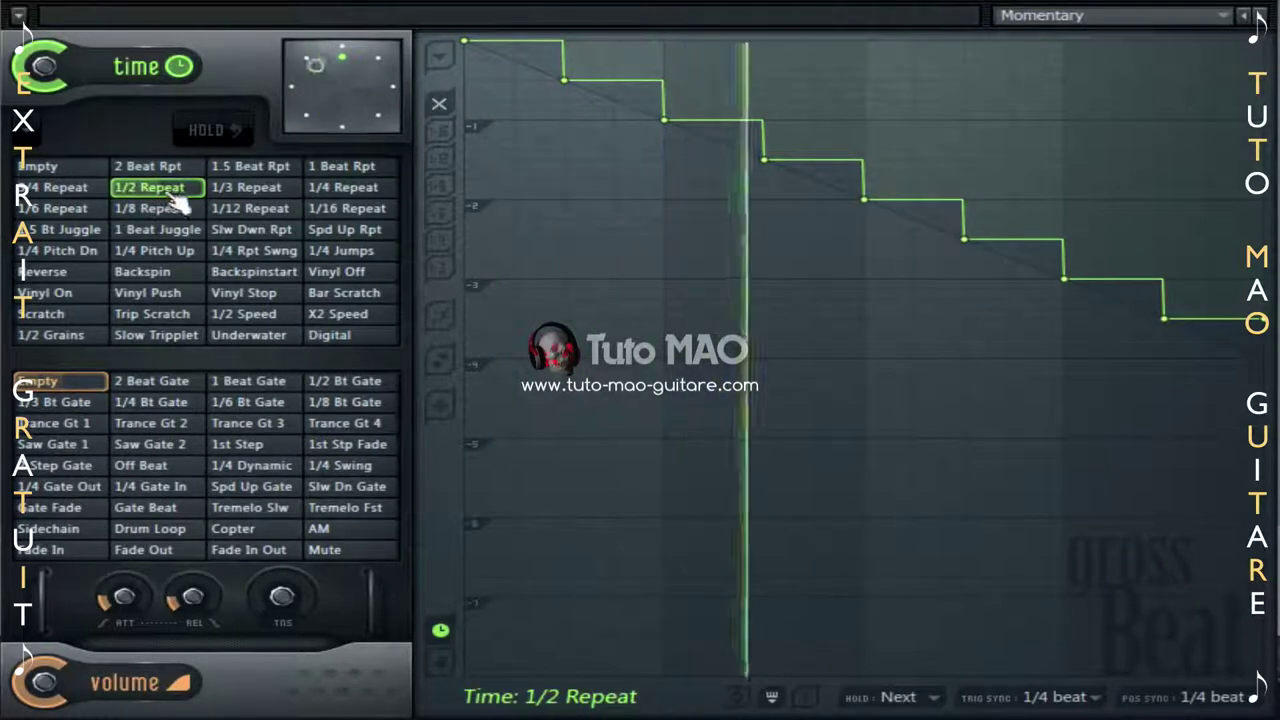
click(44, 168)
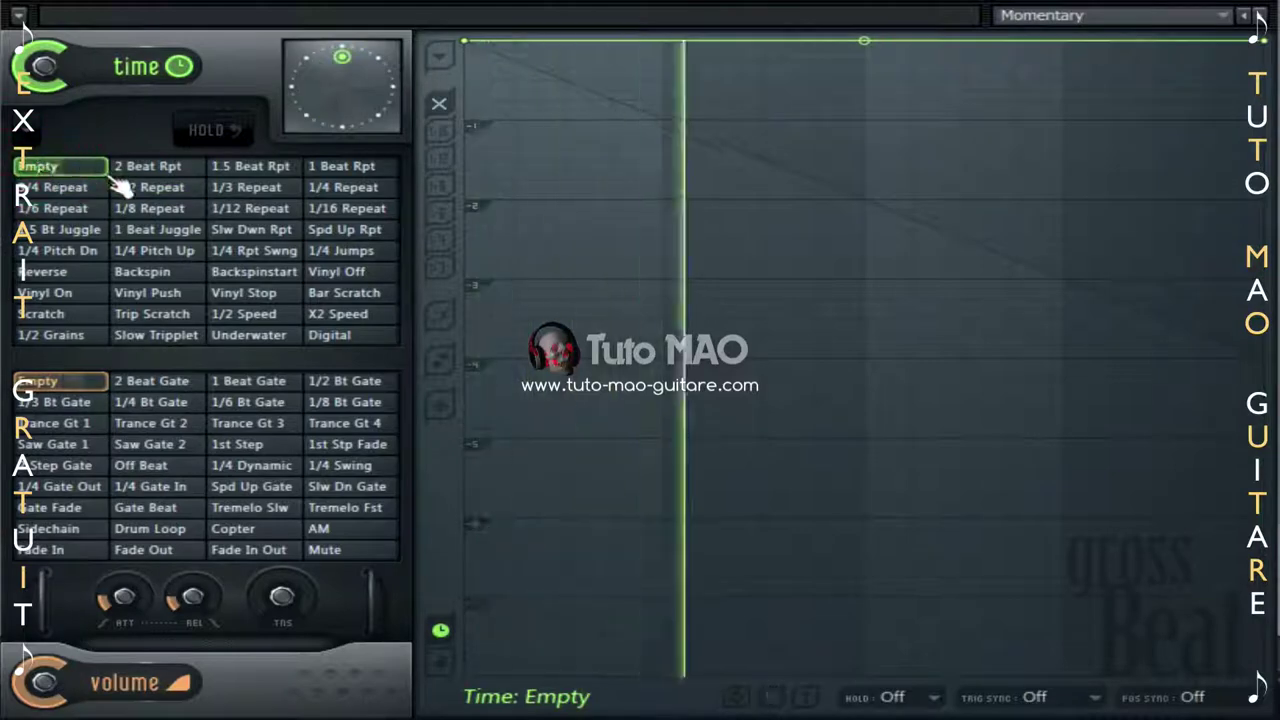
click(158, 168)
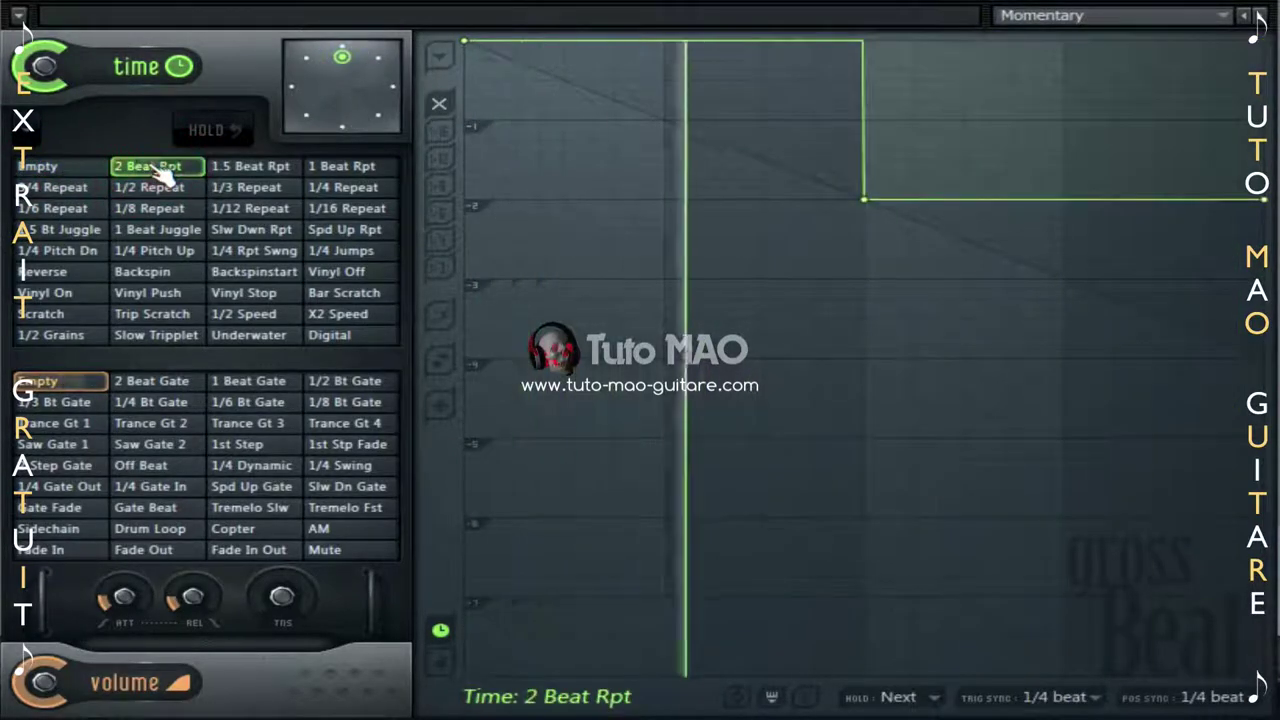
click(42, 168)
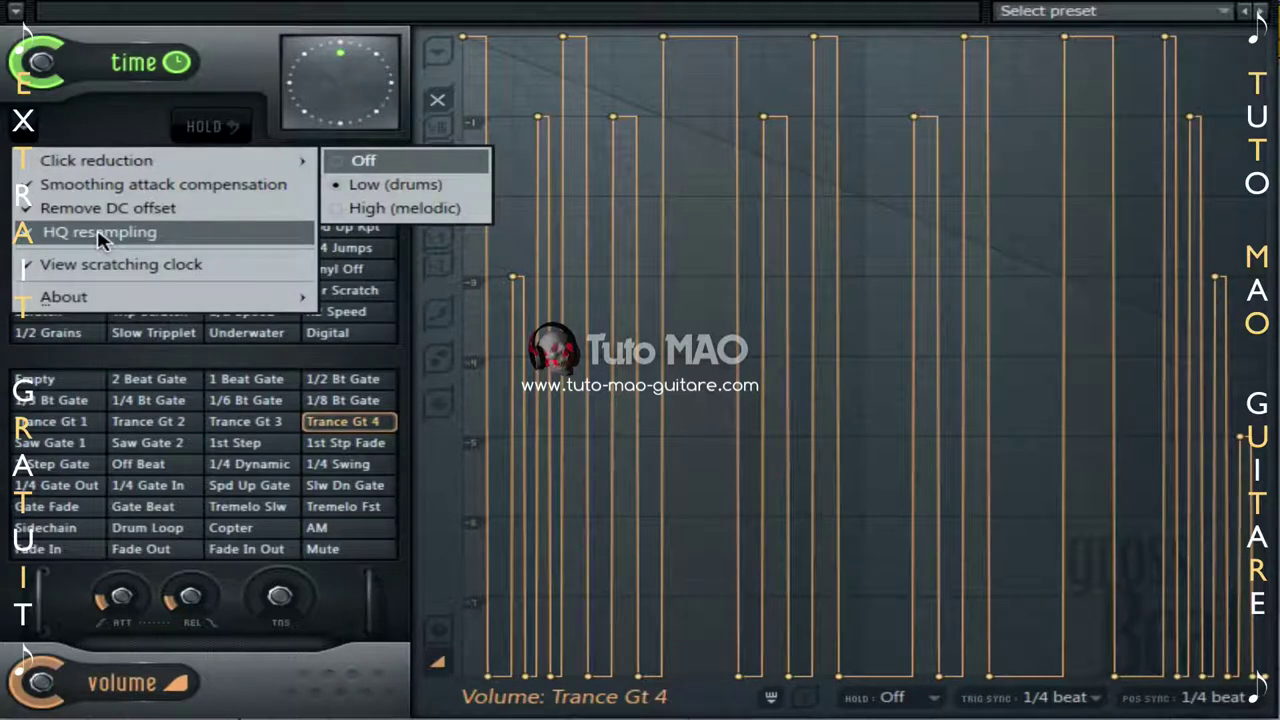
Toggle Gross Beat's HQ resampling off and on several times to compare the sound, and leave it off.
click(128, 236)
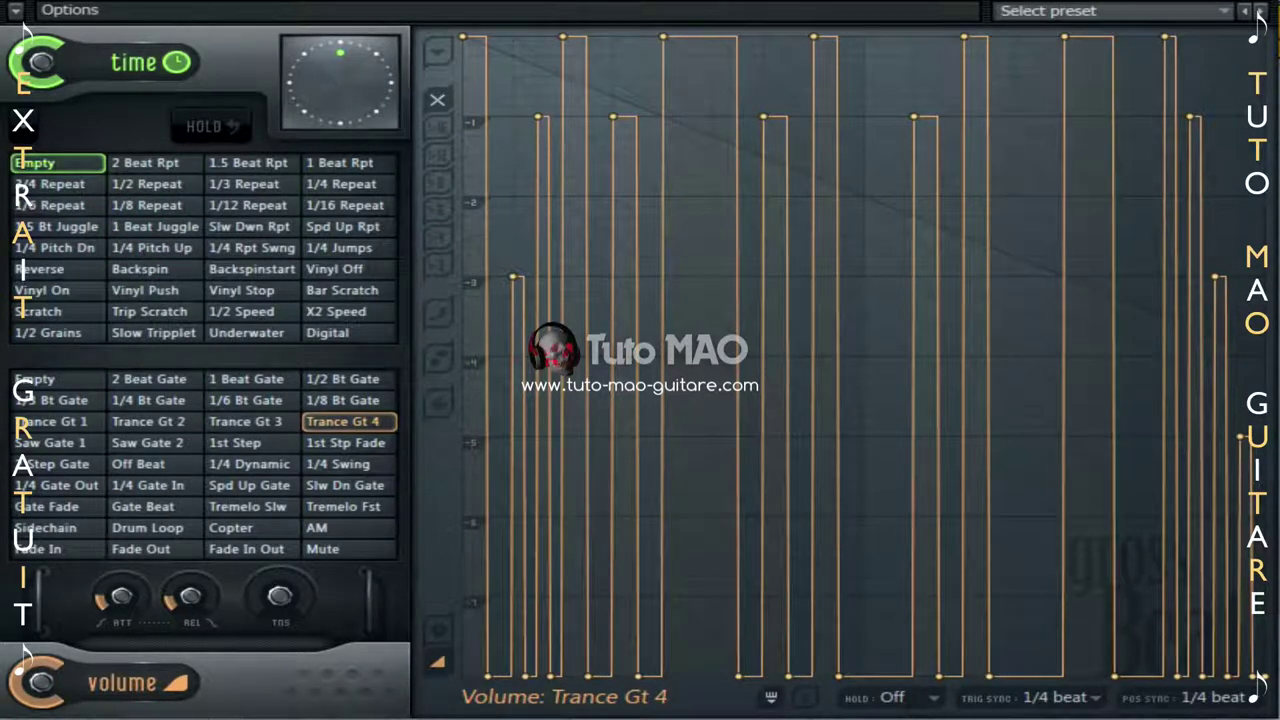
click(26, 128)
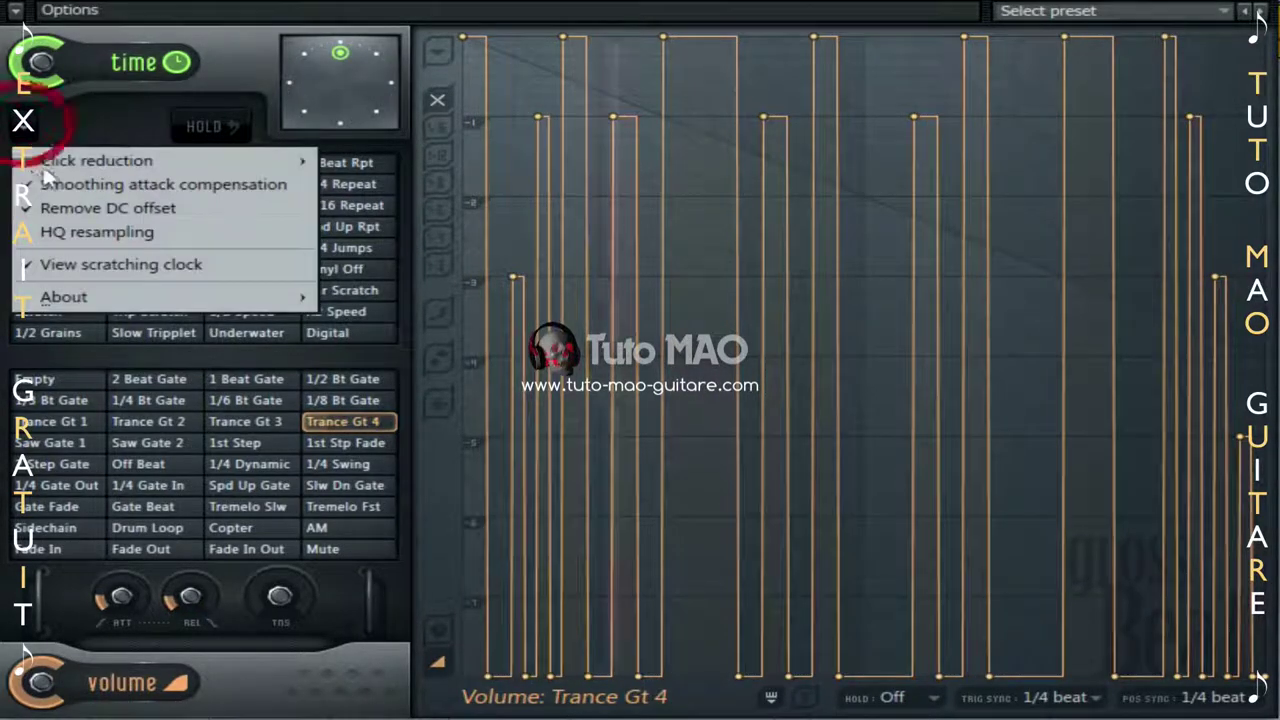
click(70, 232)
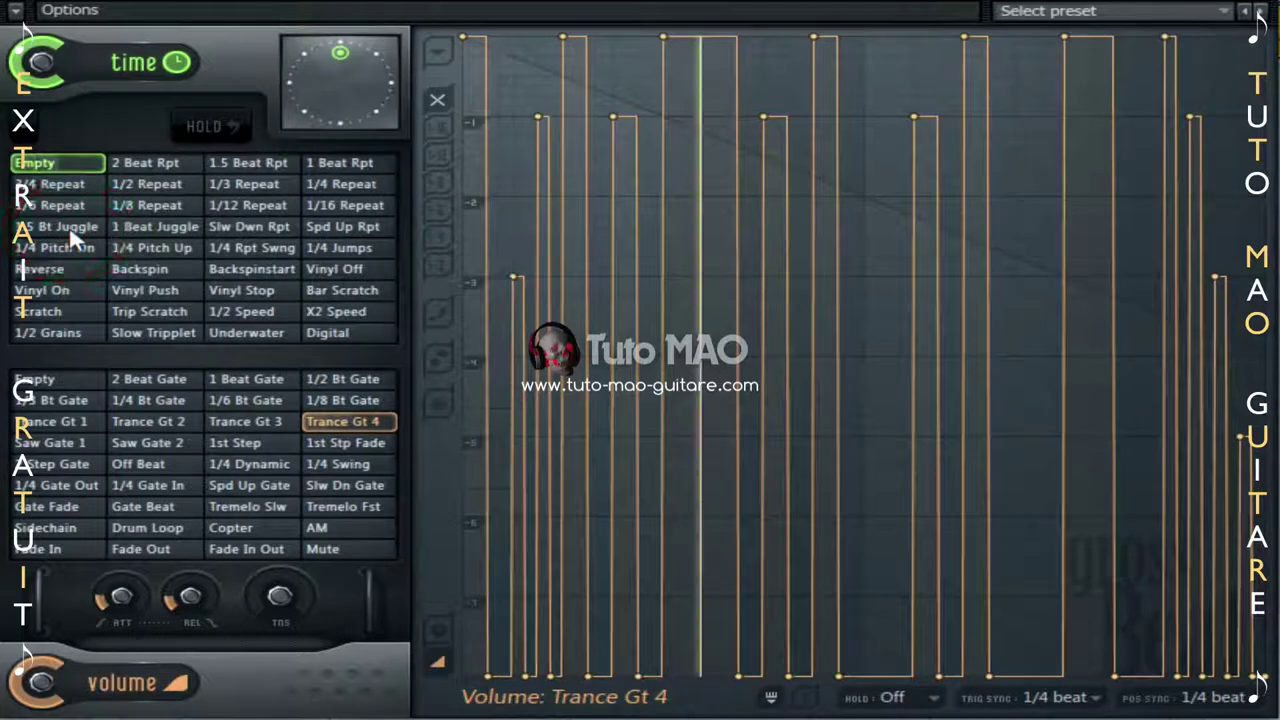
click(26, 130)
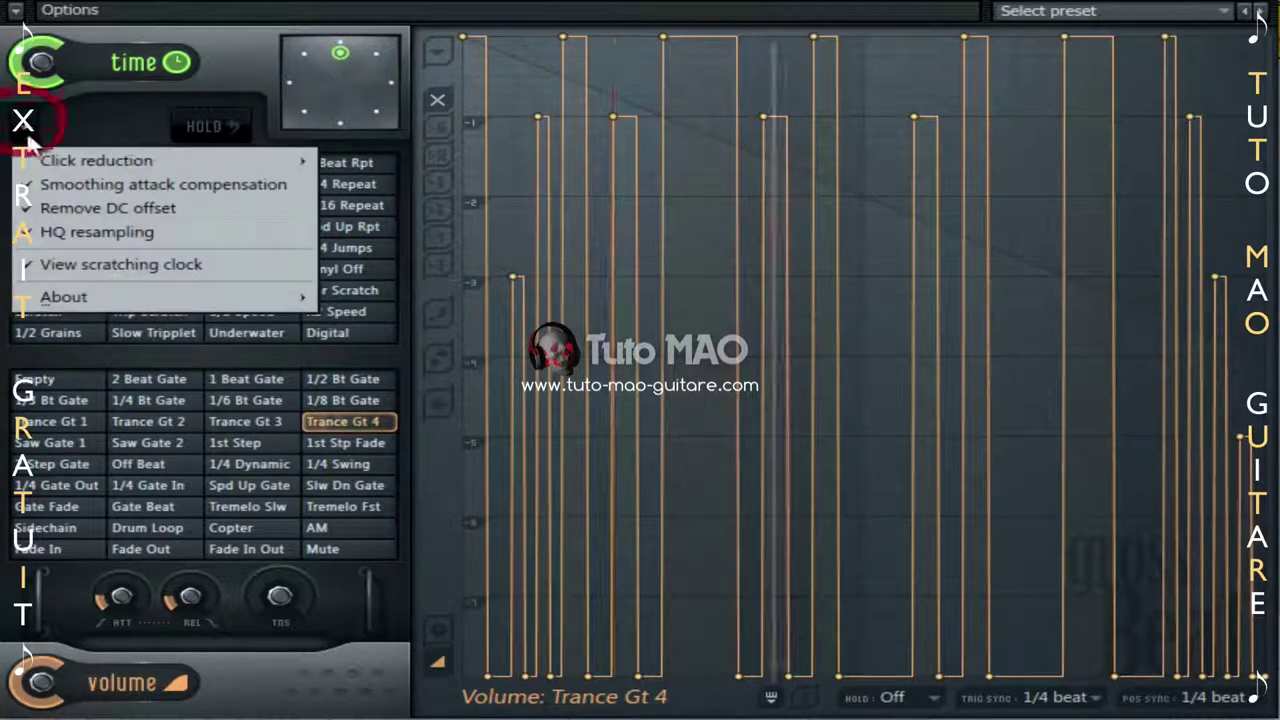
click(72, 232)
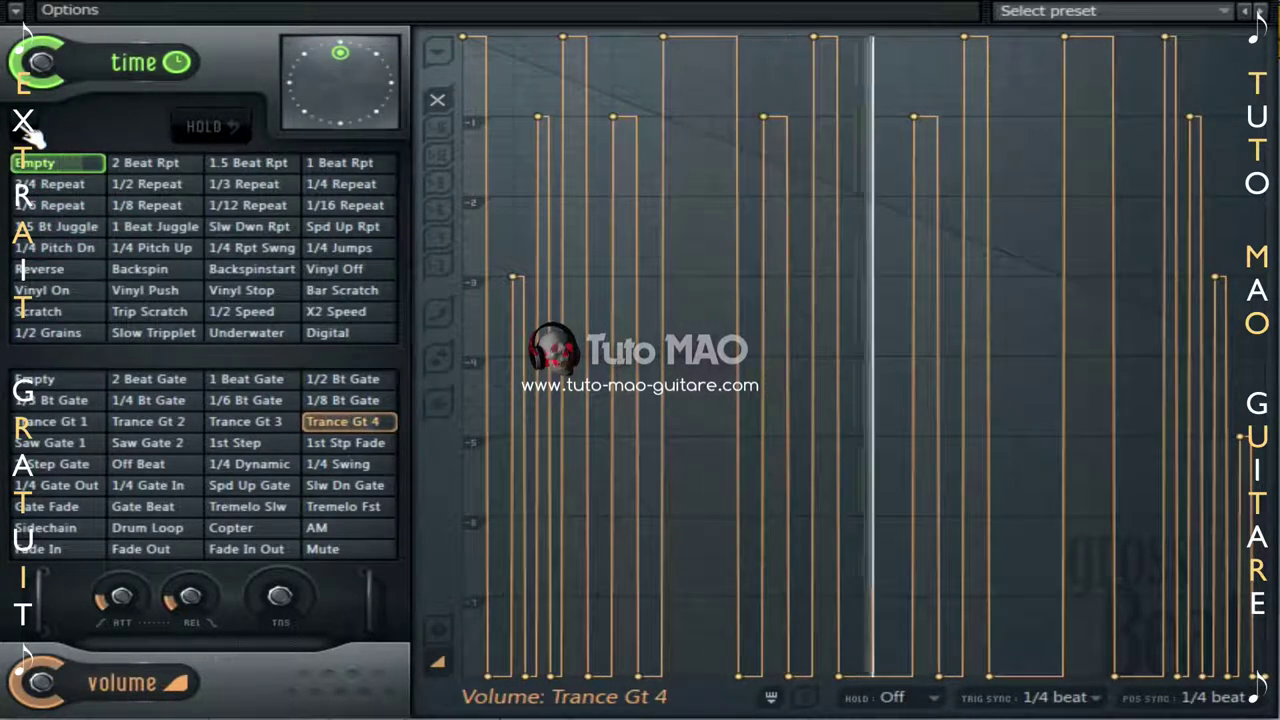
click(30, 133)
click(75, 232)
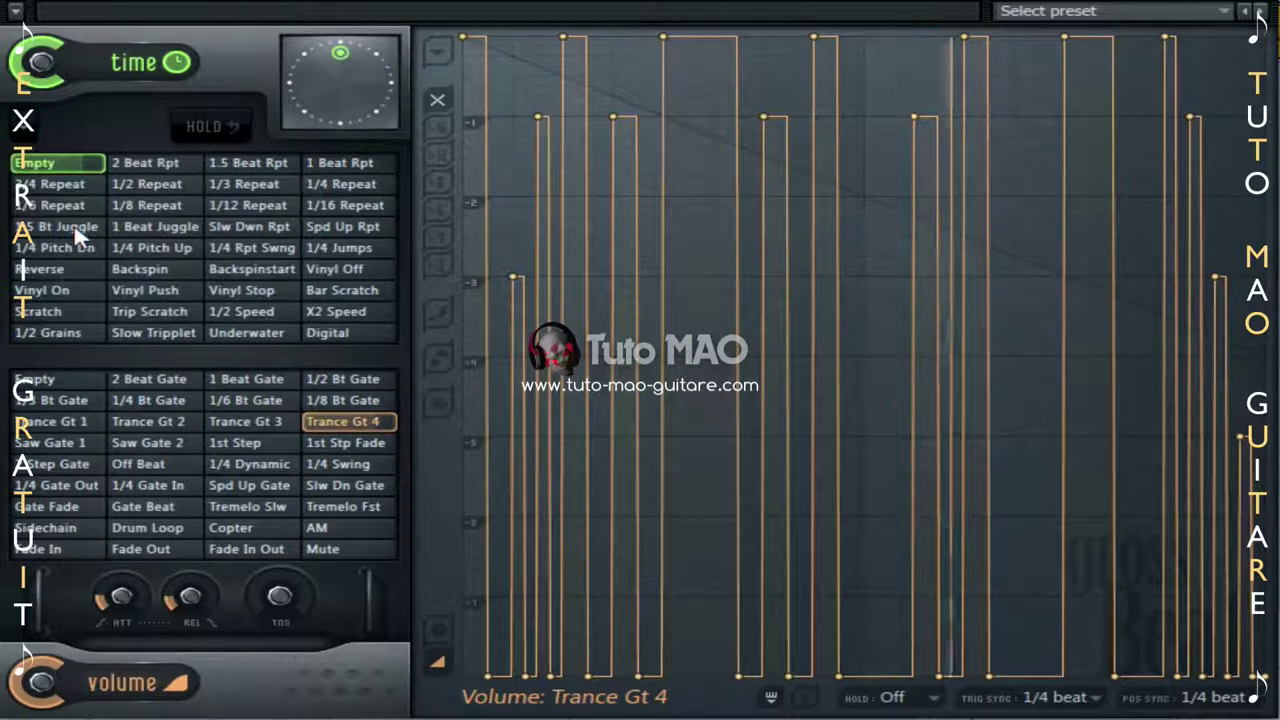
click(28, 128)
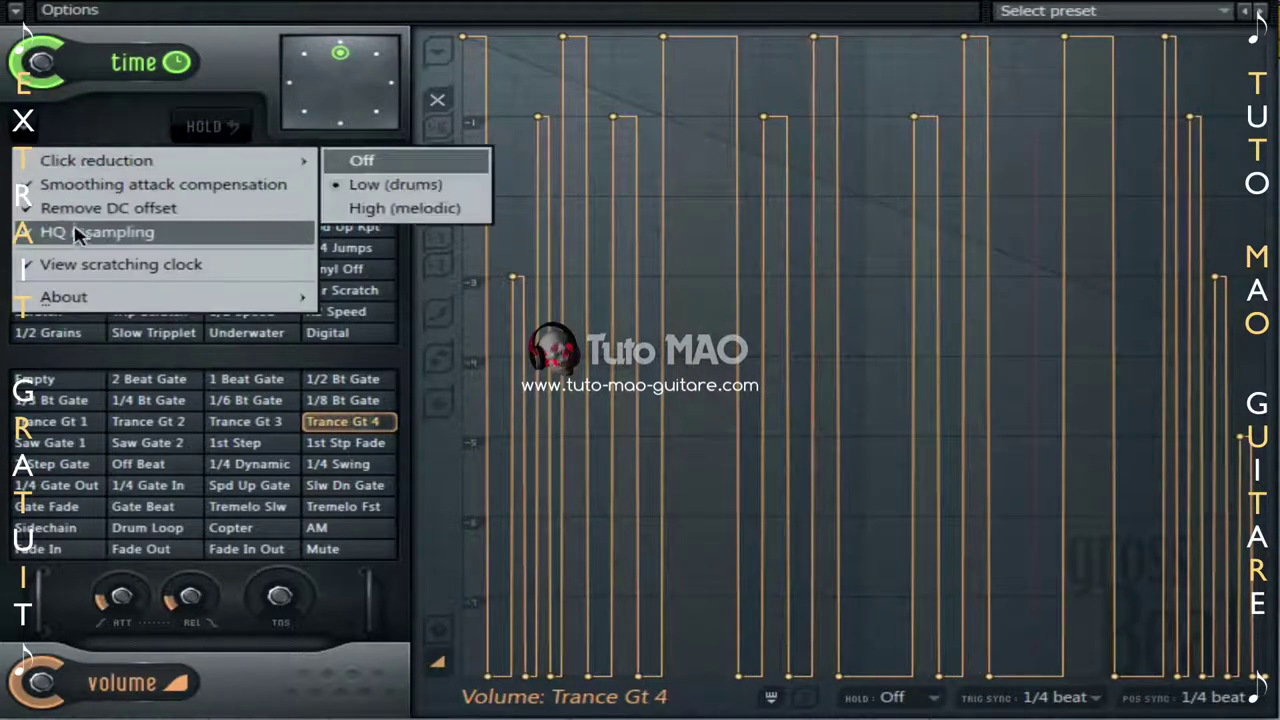
click(78, 233)
Turn off Remove DC offset and Smoothing attack compensation, and set click reduction to Off.
click(28, 128)
click(94, 208)
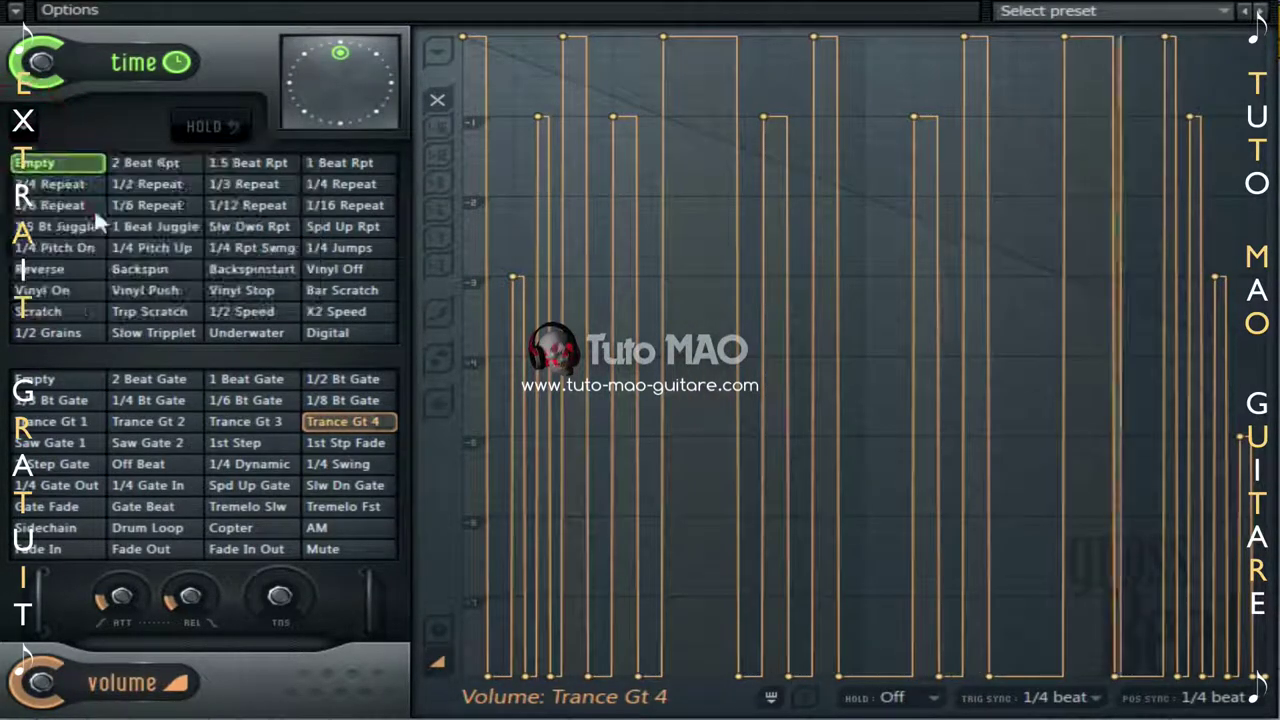
click(28, 128)
click(75, 190)
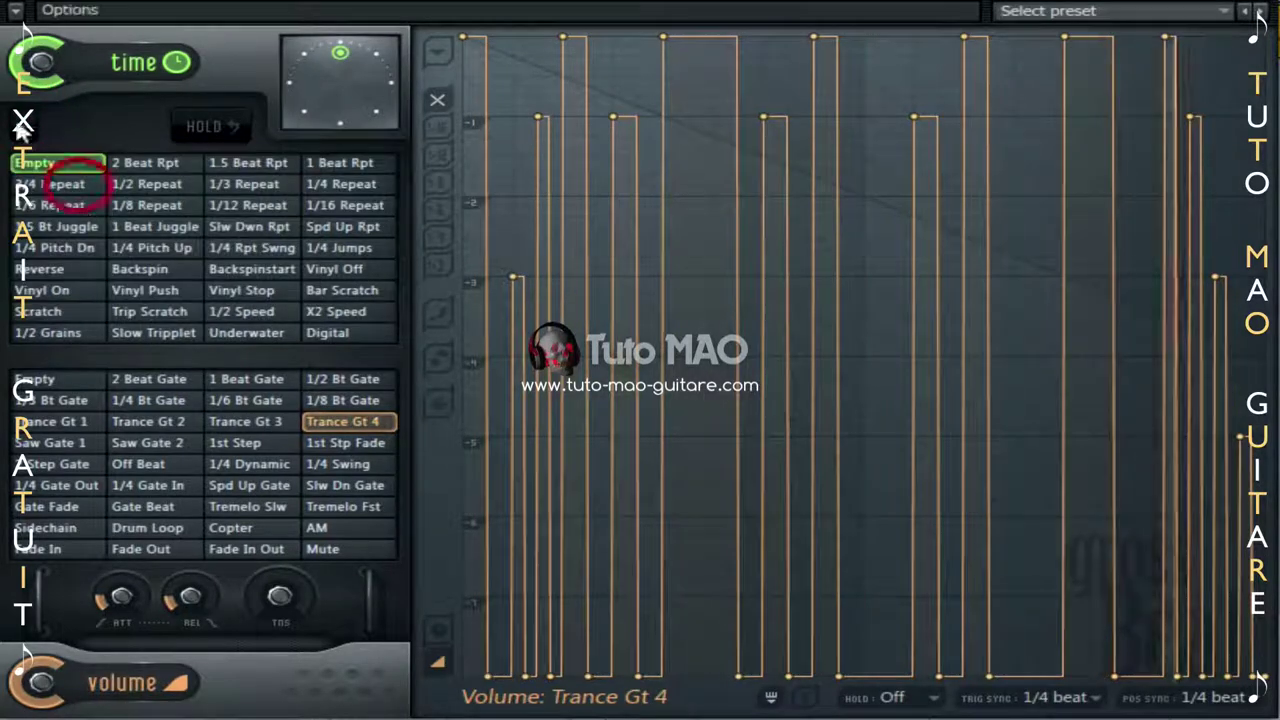
click(26, 126)
mouse_move(100, 160)
click(378, 183)
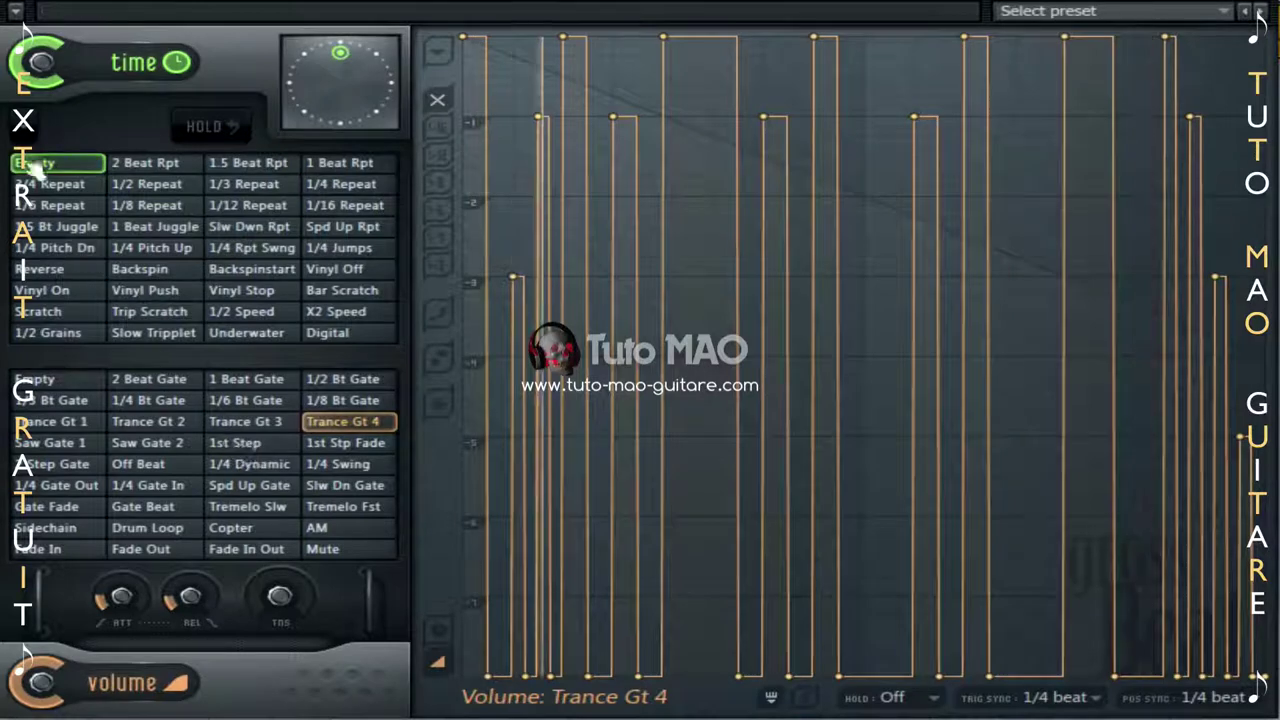
Set click reduction to Low (drums) and re-enable Smoothing attack compensation, Remove DC offset and HQ resampling.
click(26, 126)
mouse_move(100, 160)
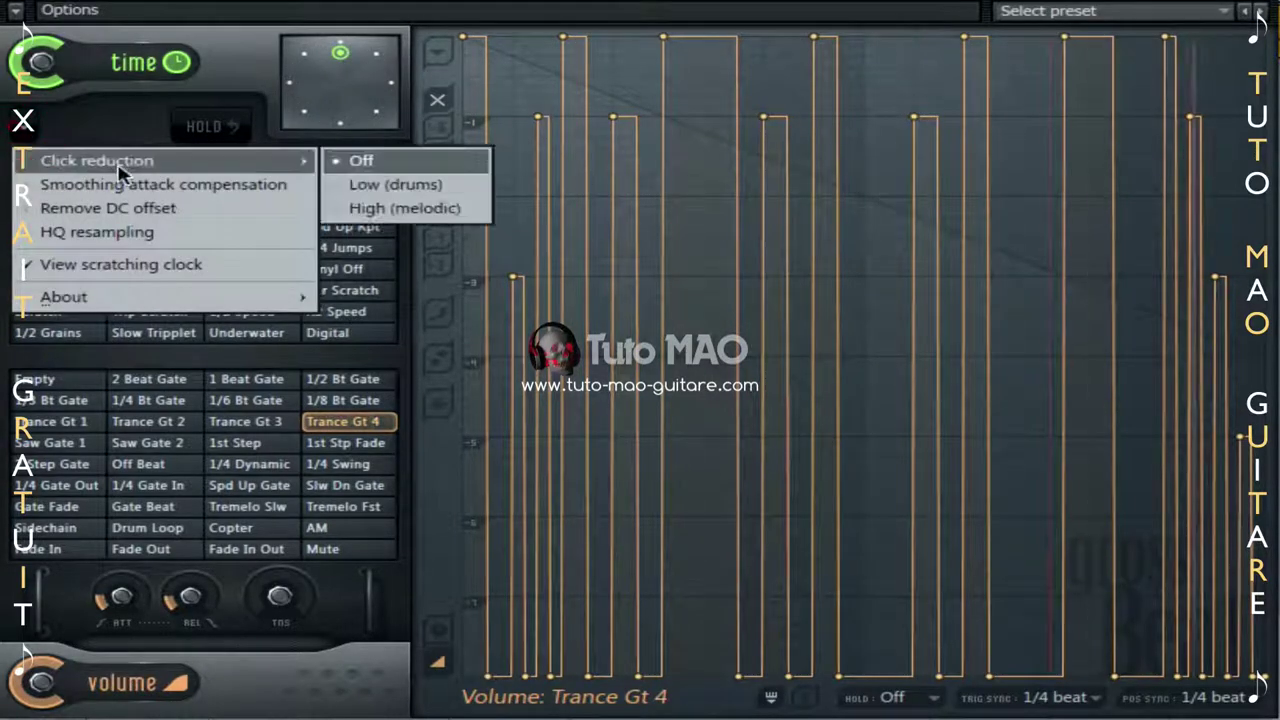
click(365, 188)
click(26, 126)
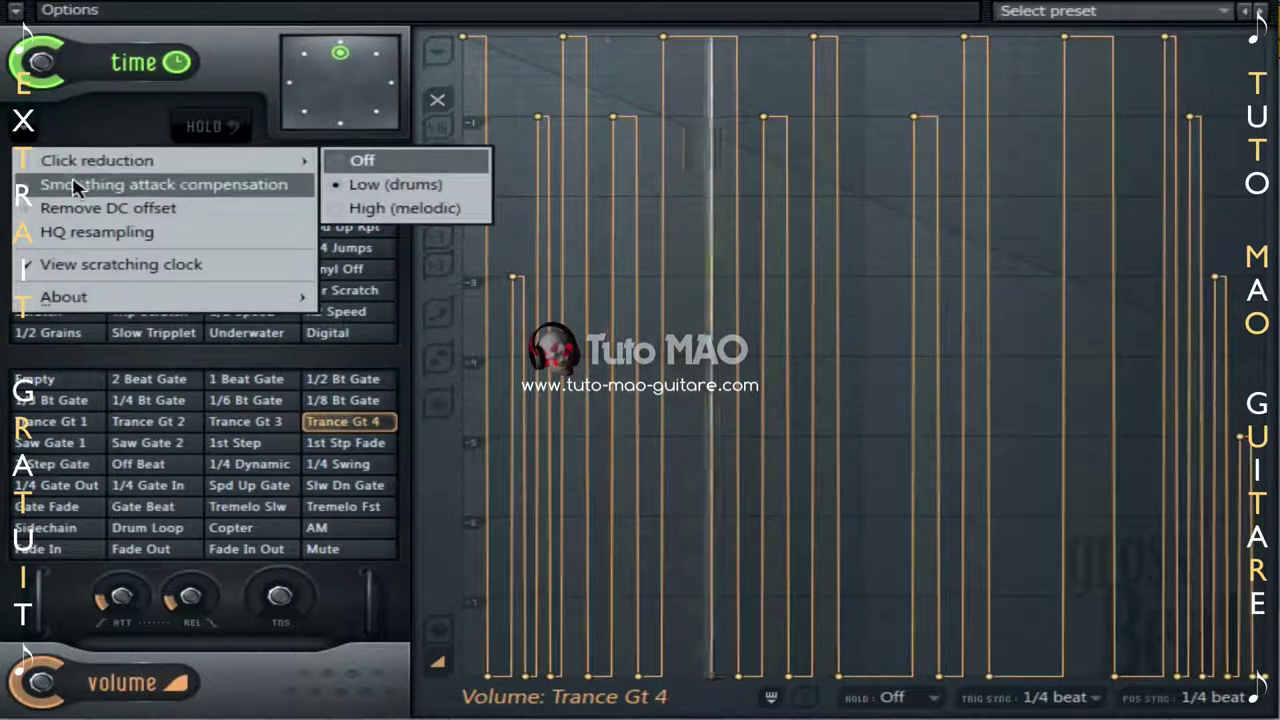
click(75, 188)
click(26, 126)
click(100, 208)
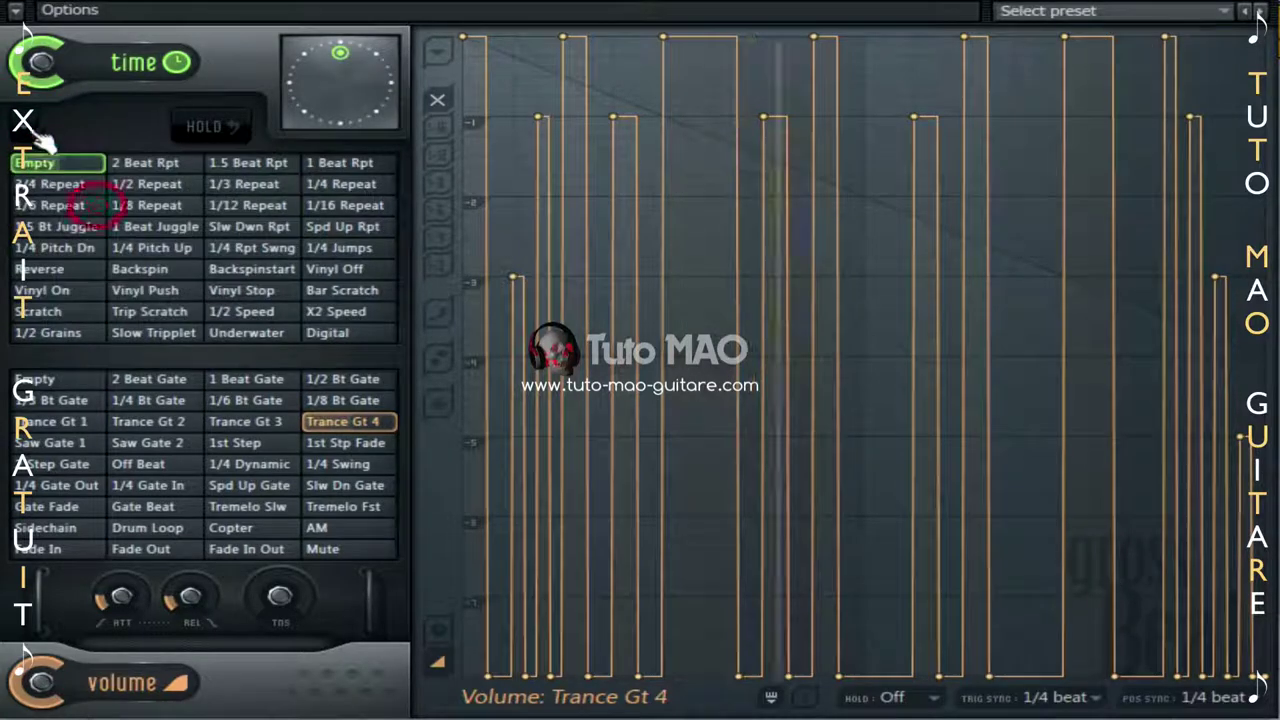
click(44, 142)
click(95, 232)
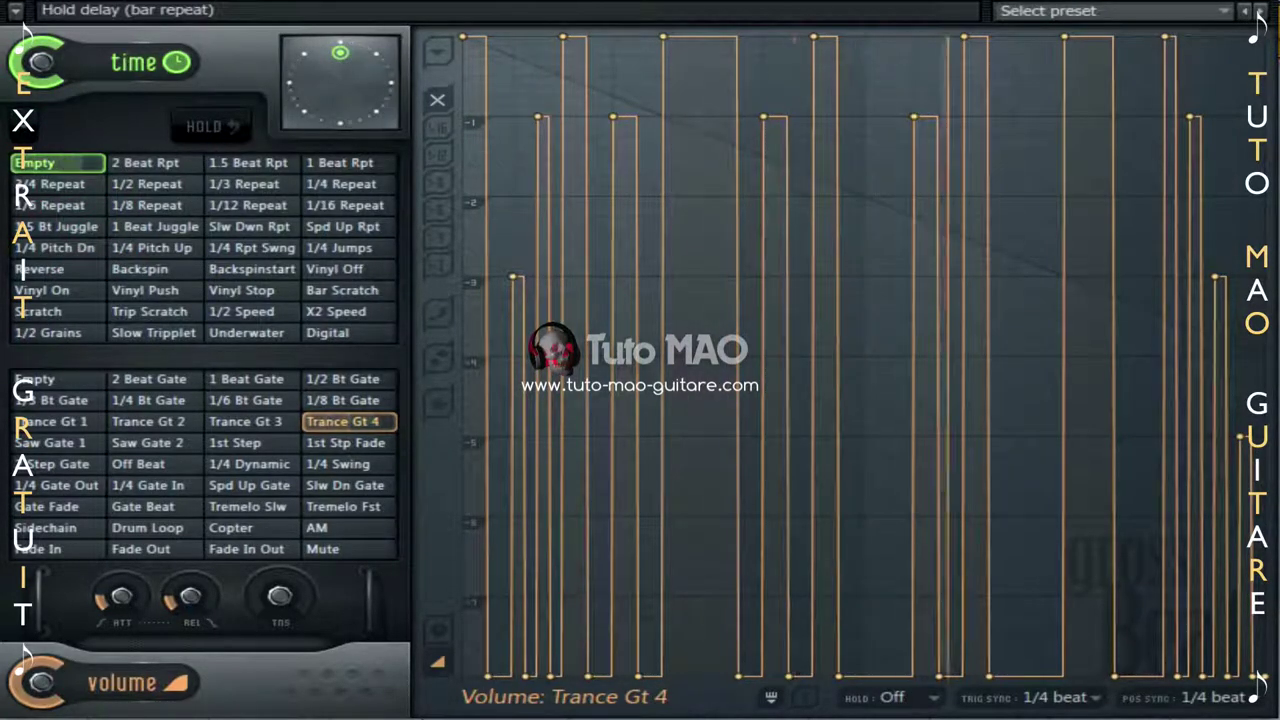
Hide Gross Beat's scratching clock and show it again.
click(28, 128)
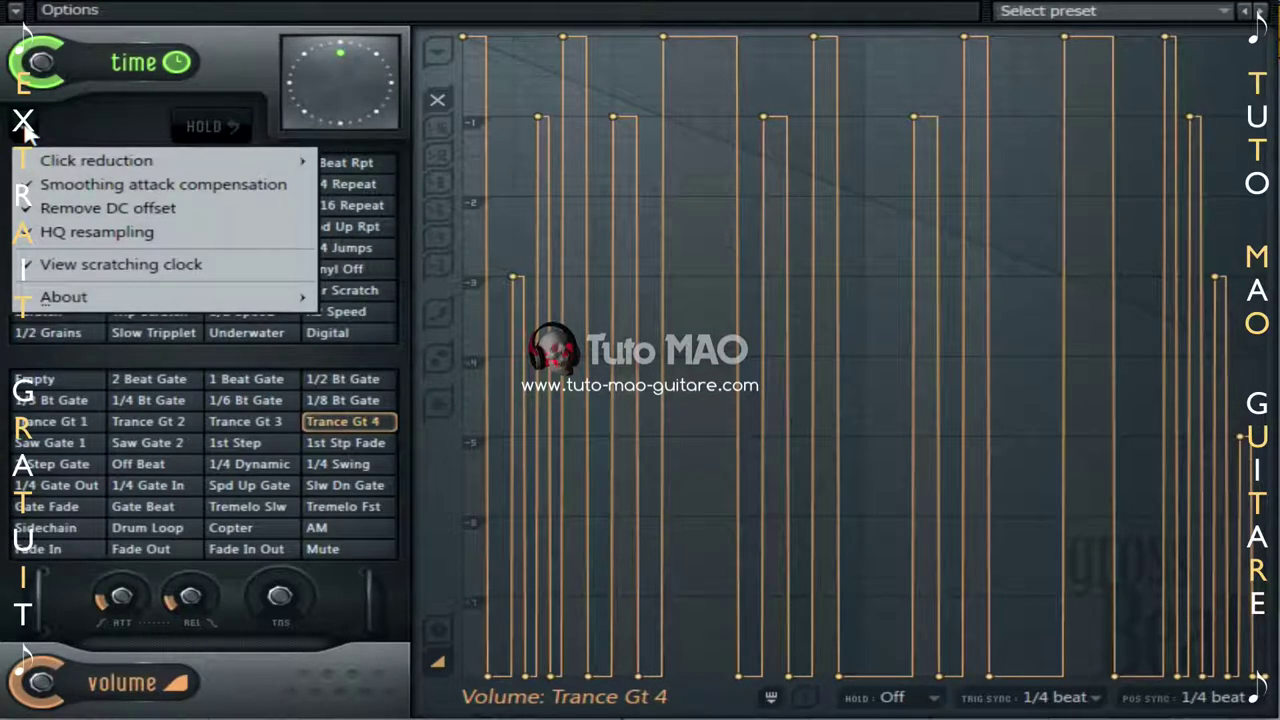
click(145, 266)
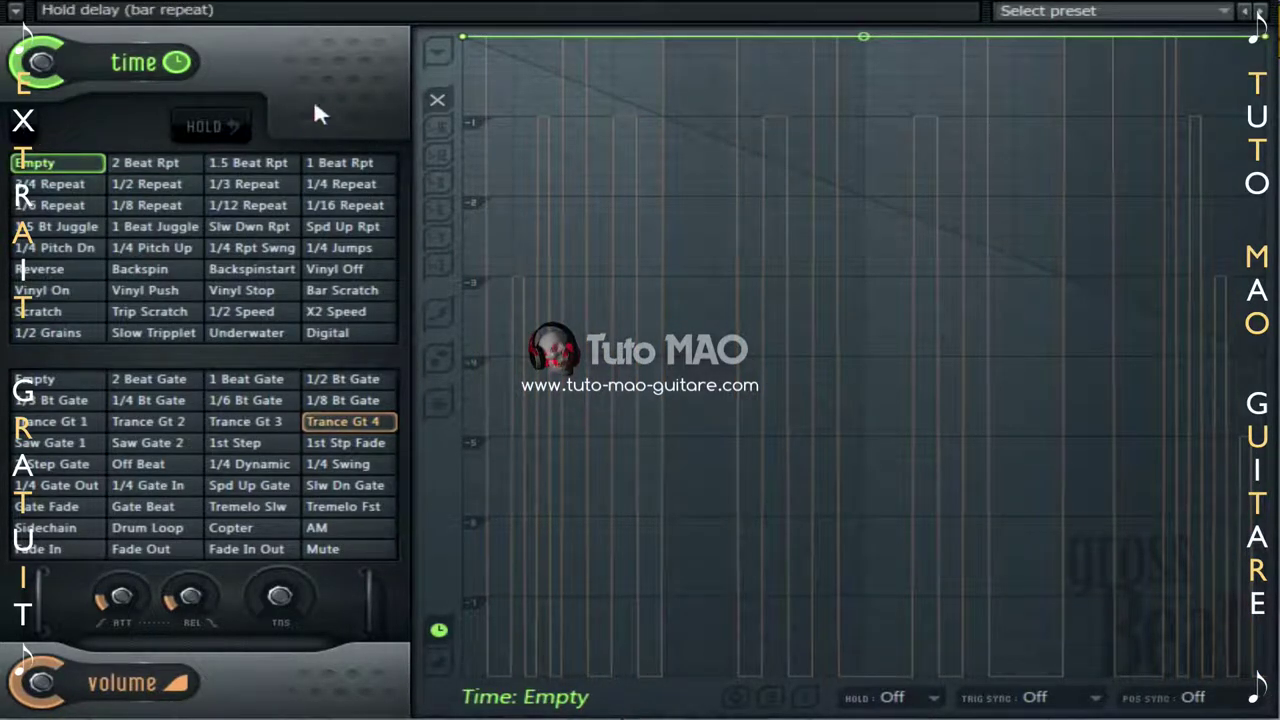
click(30, 142)
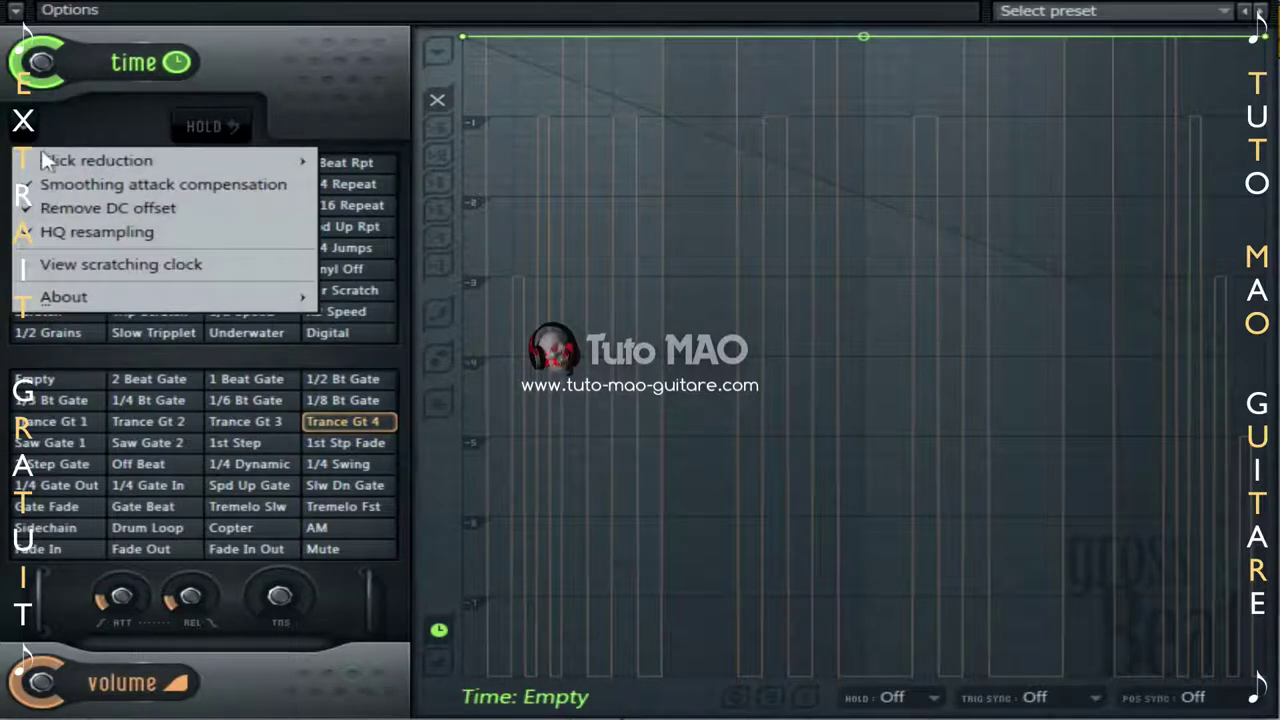
click(105, 262)
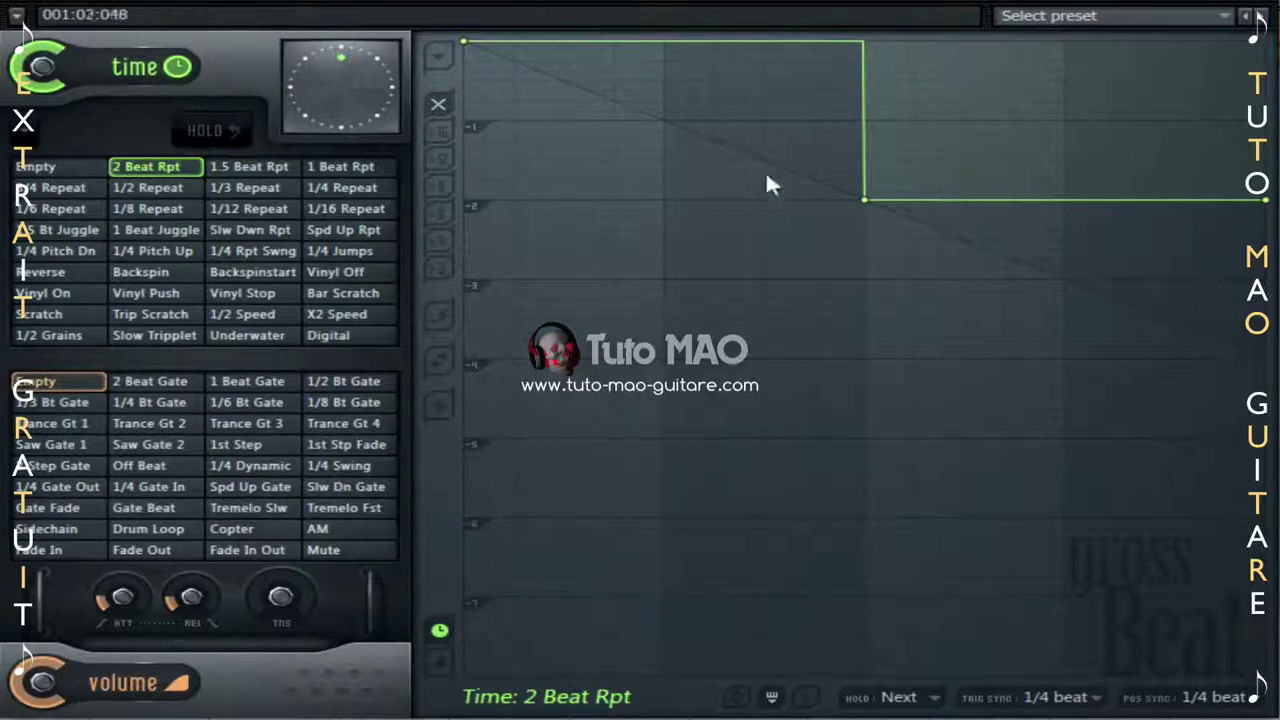
Step through the 1.5 Beat Rpt, 1 Beat Rpt, 1/8 Repeat and 1/4 Pitch Up time presets, and the Saw Gate 2 and 1 Beat Gate volume presets.
click(243, 170)
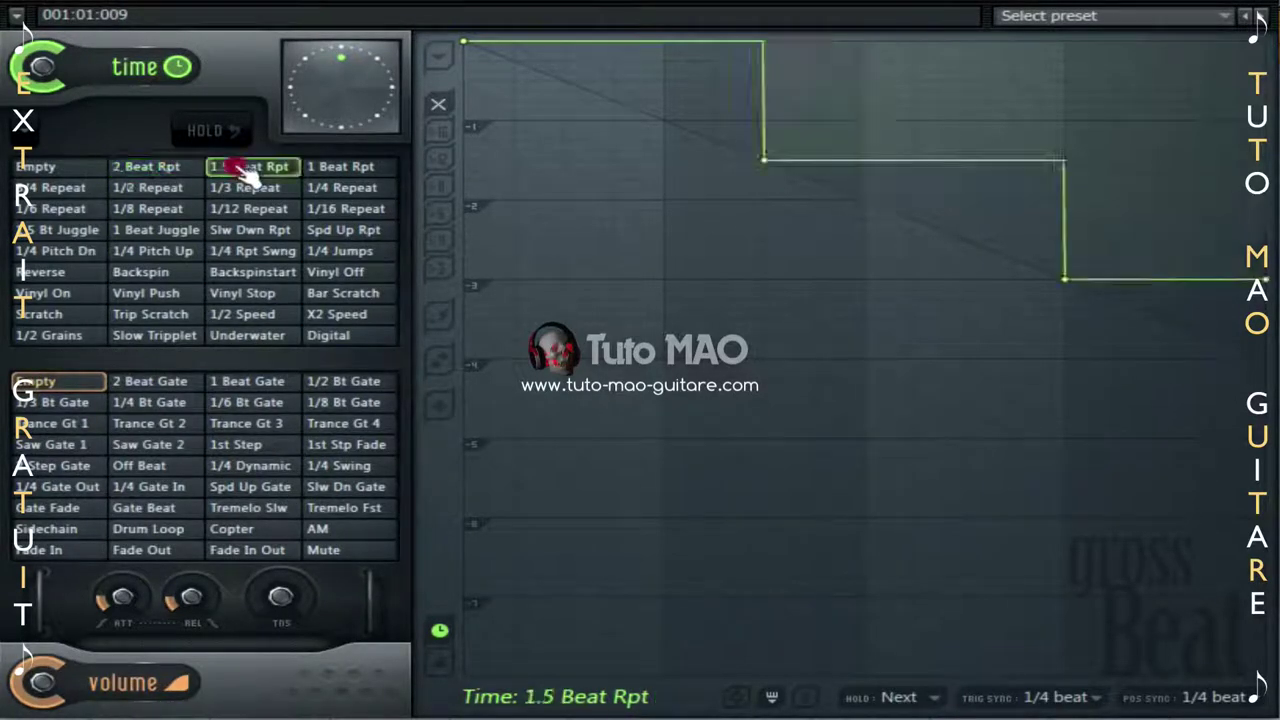
click(333, 170)
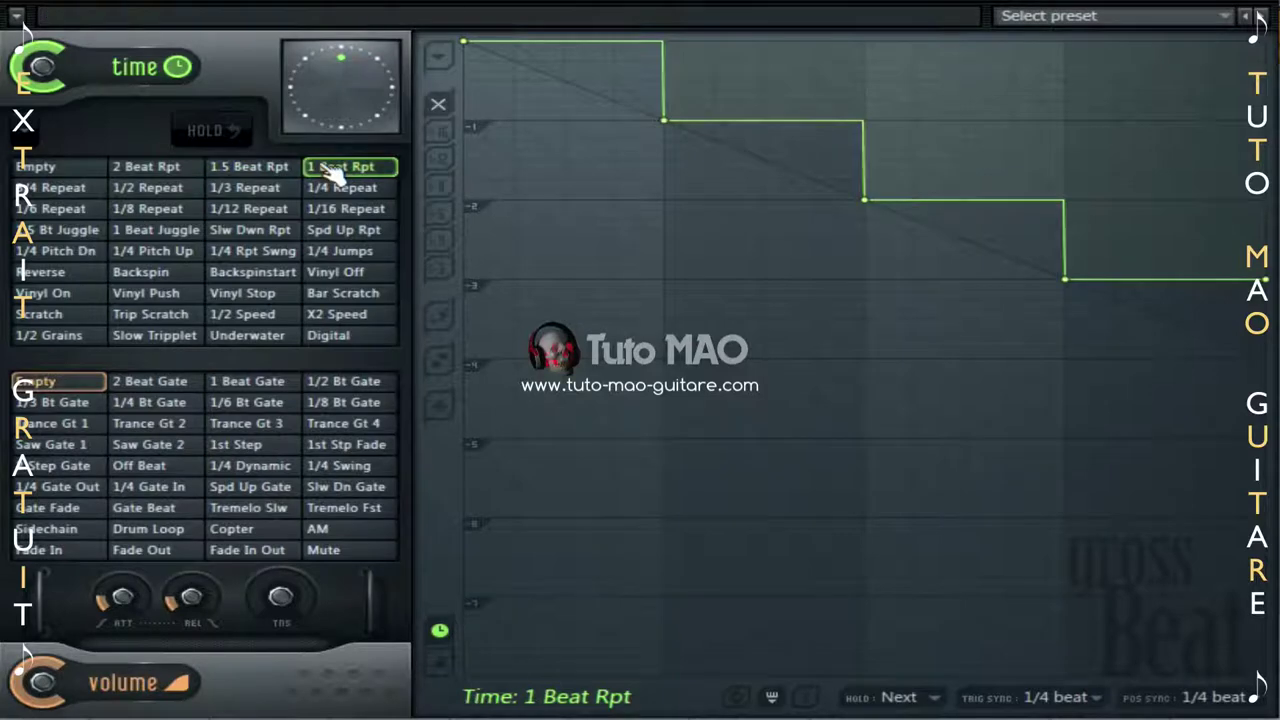
click(180, 210)
click(155, 256)
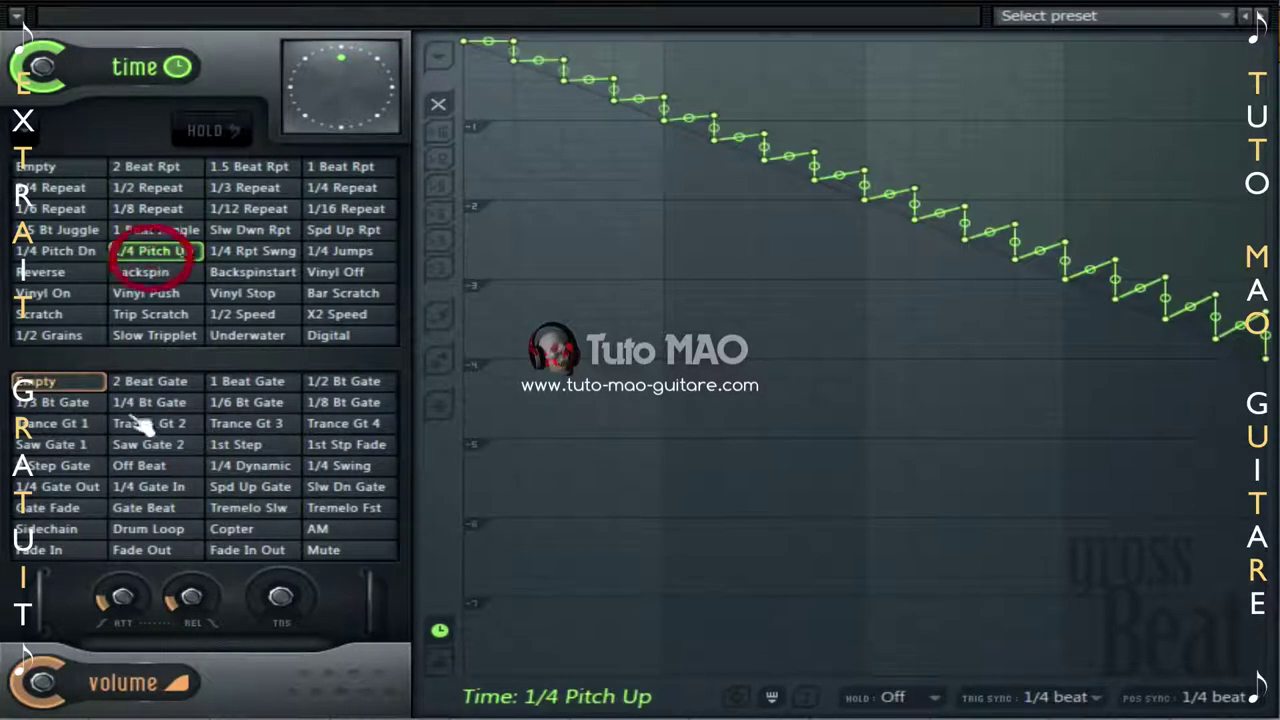
click(130, 445)
click(280, 378)
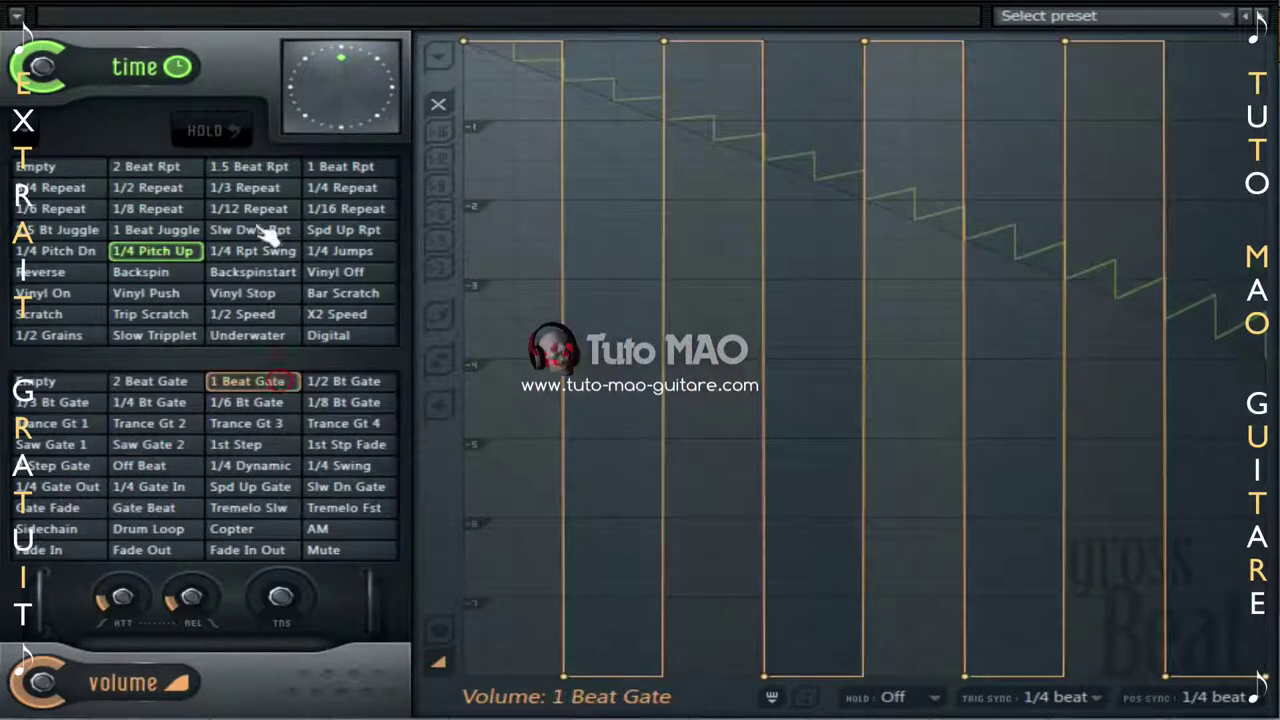
Select the 2 Beat Rpt time preset and load the state file Env filter - asymmetry.fnv into its envelope.
click(174, 168)
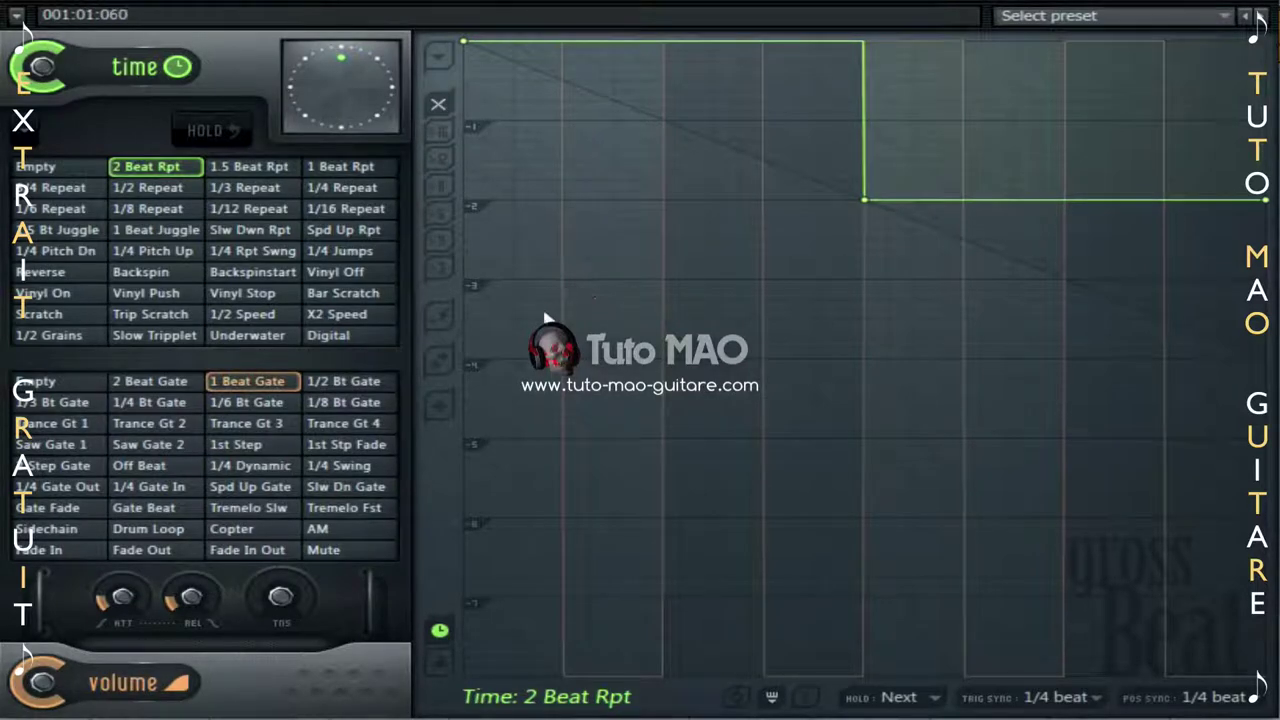
click(438, 57)
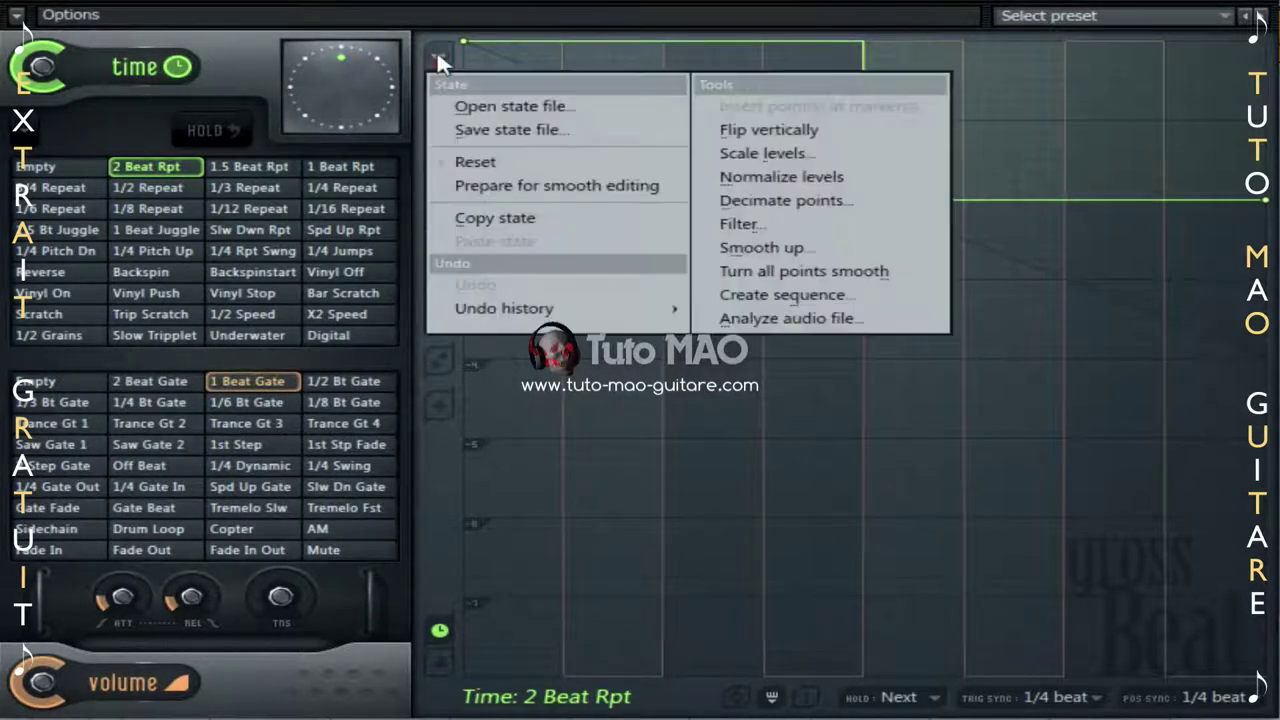
click(468, 108)
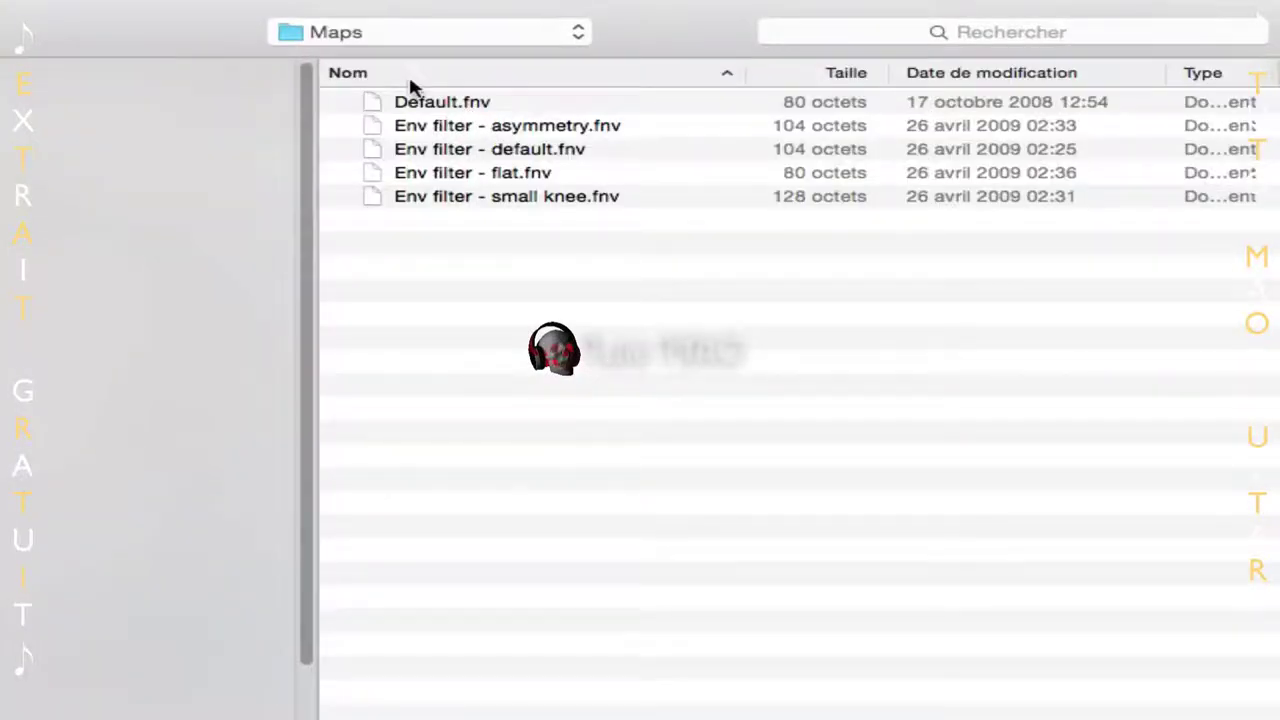
double_click(530, 128)
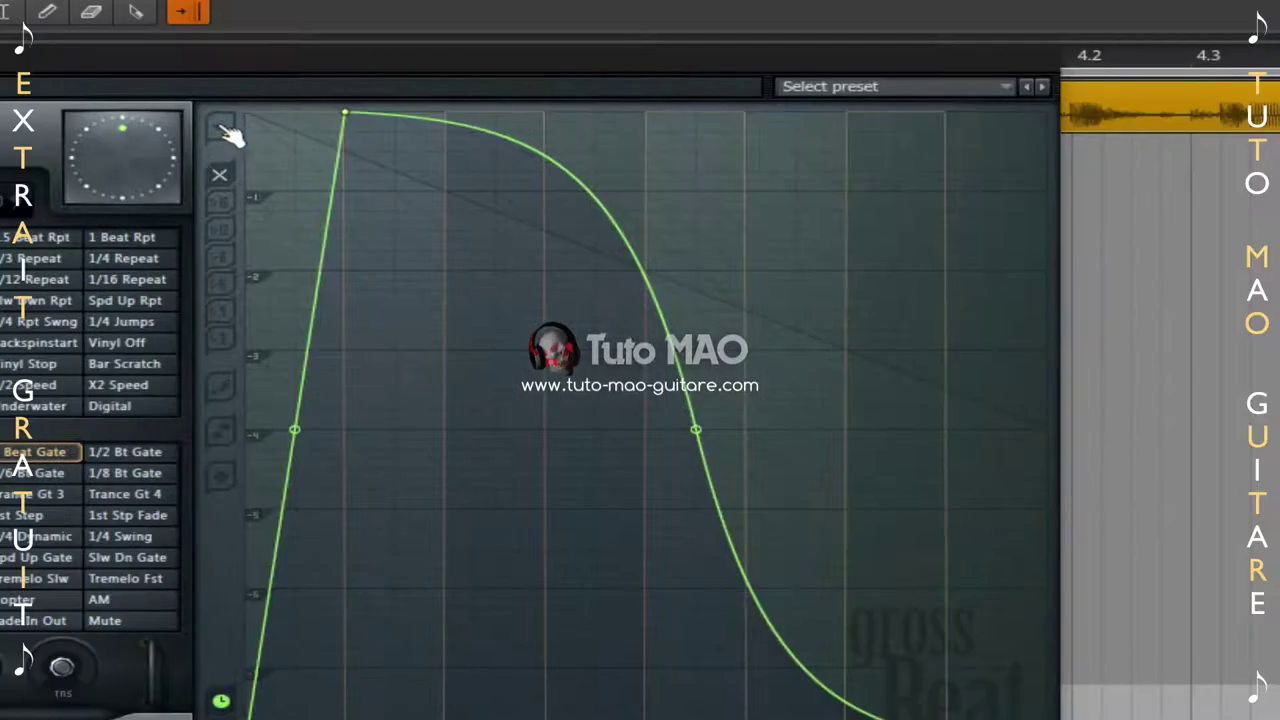
Reset the 2 Beat Rpt envelope, and open the dialog for saving its state to a file, cancelling without saving.
click(438, 56)
click(268, 178)
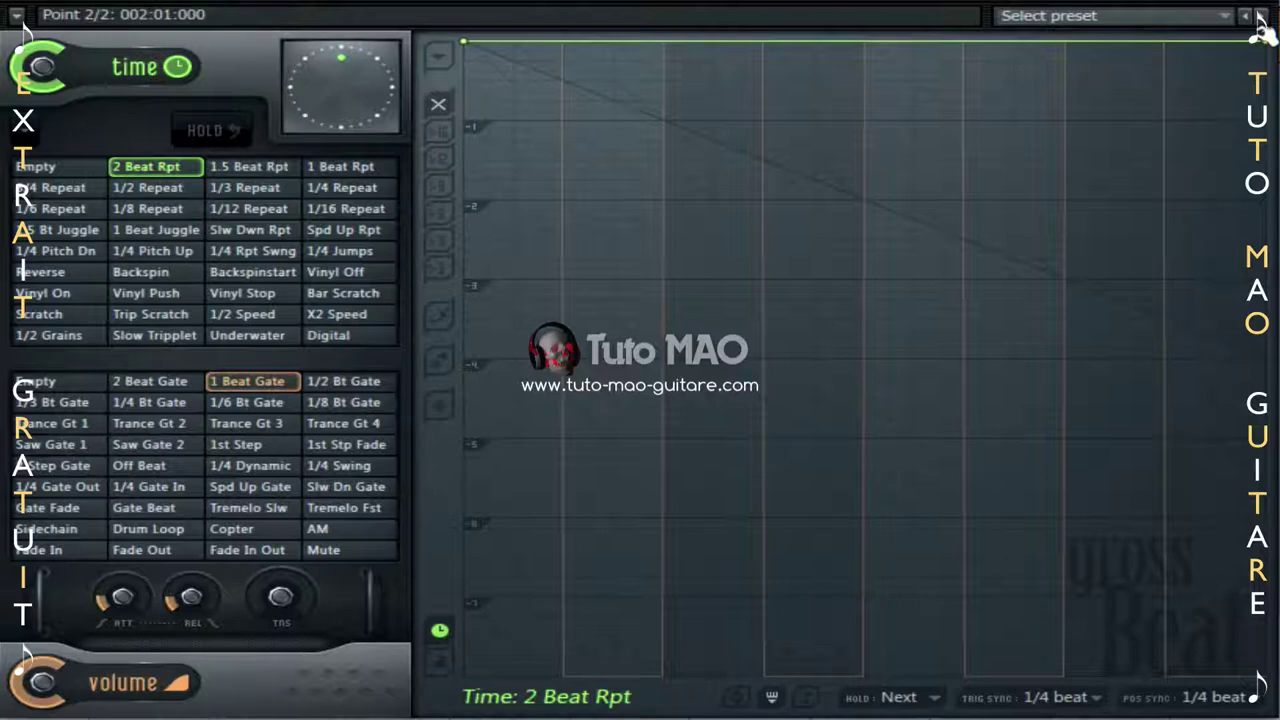
click(440, 57)
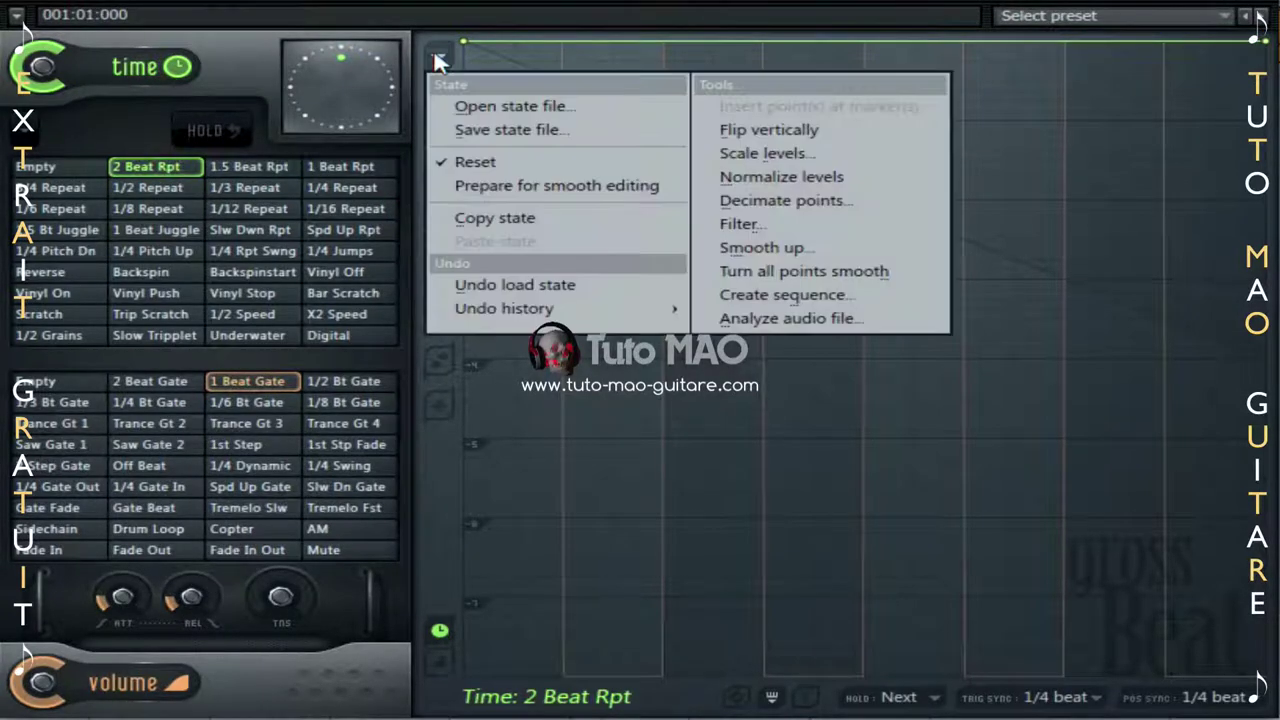
click(490, 133)
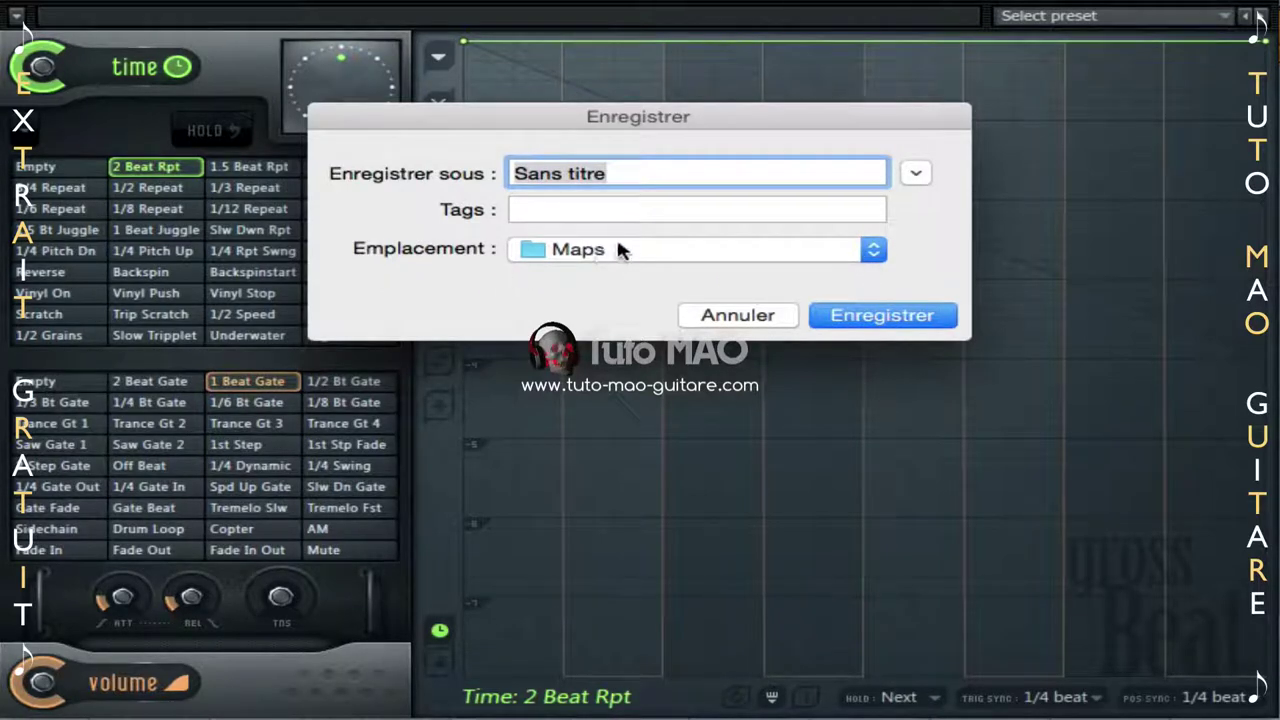
click(737, 316)
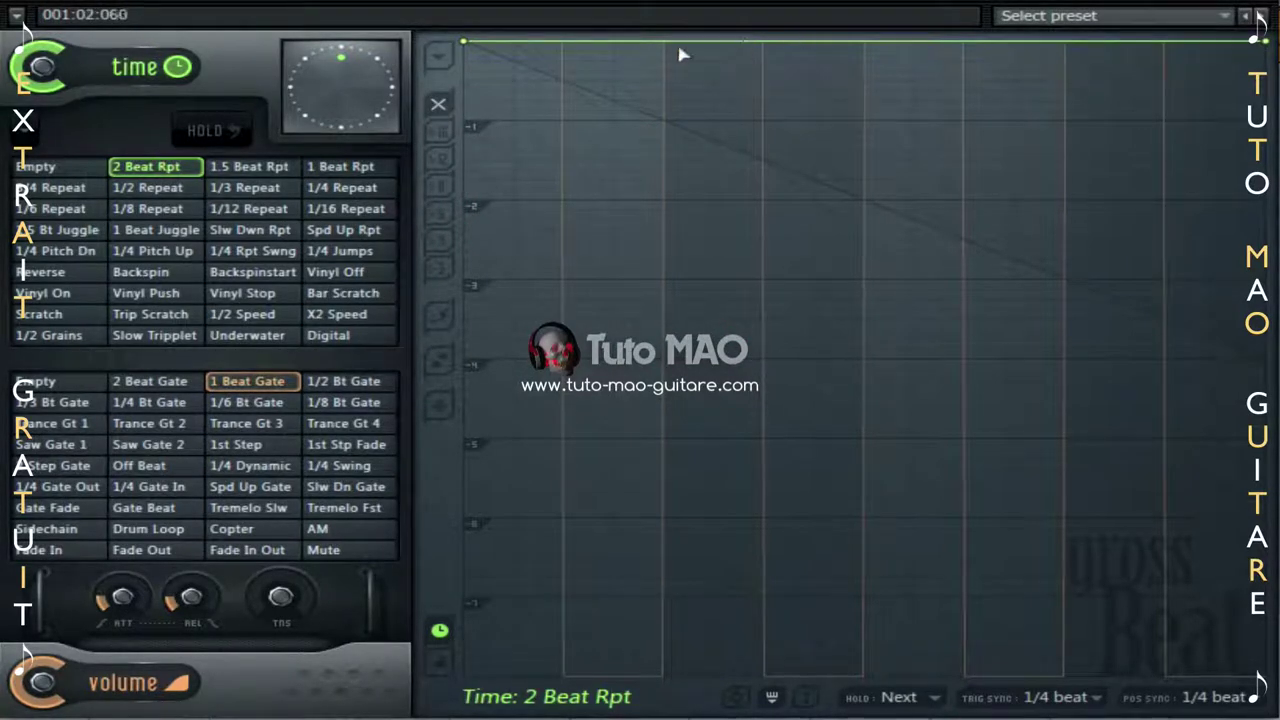
Add three points to the flat time envelope, stepping it down to about -4, up to about -2 and down to about -4.
click(650, 43)
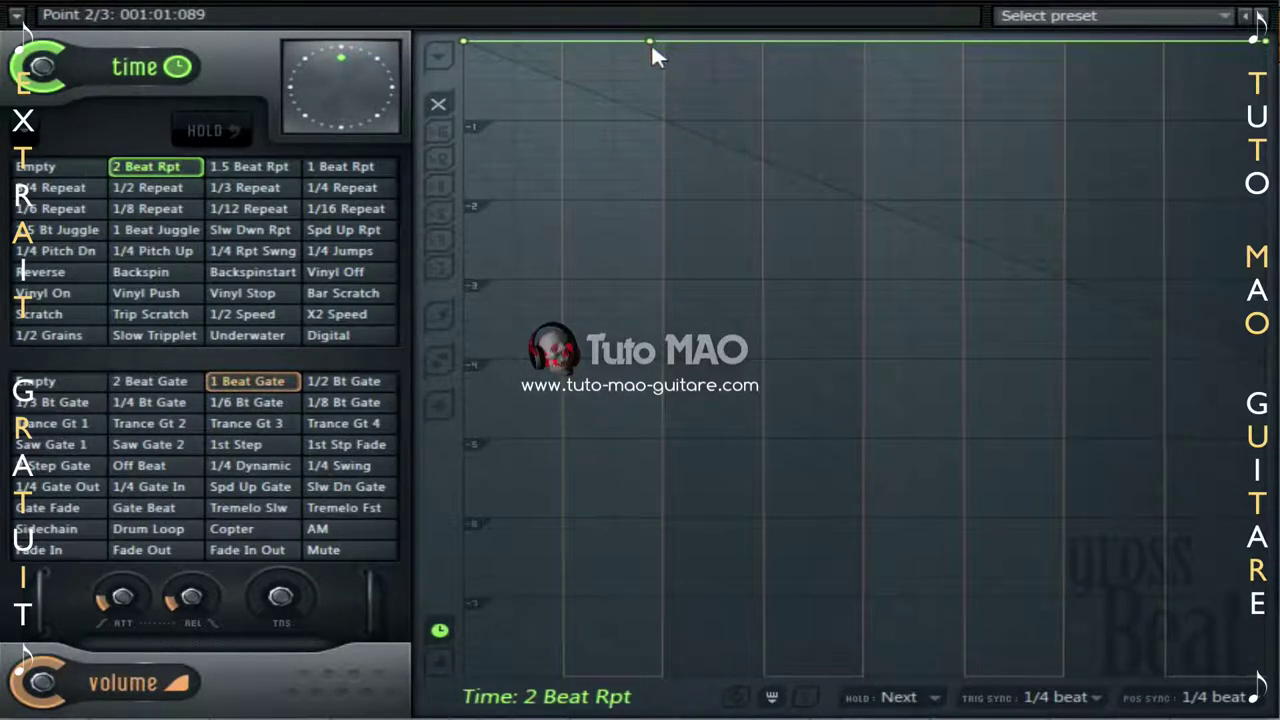
drag(650, 41, 553, 372)
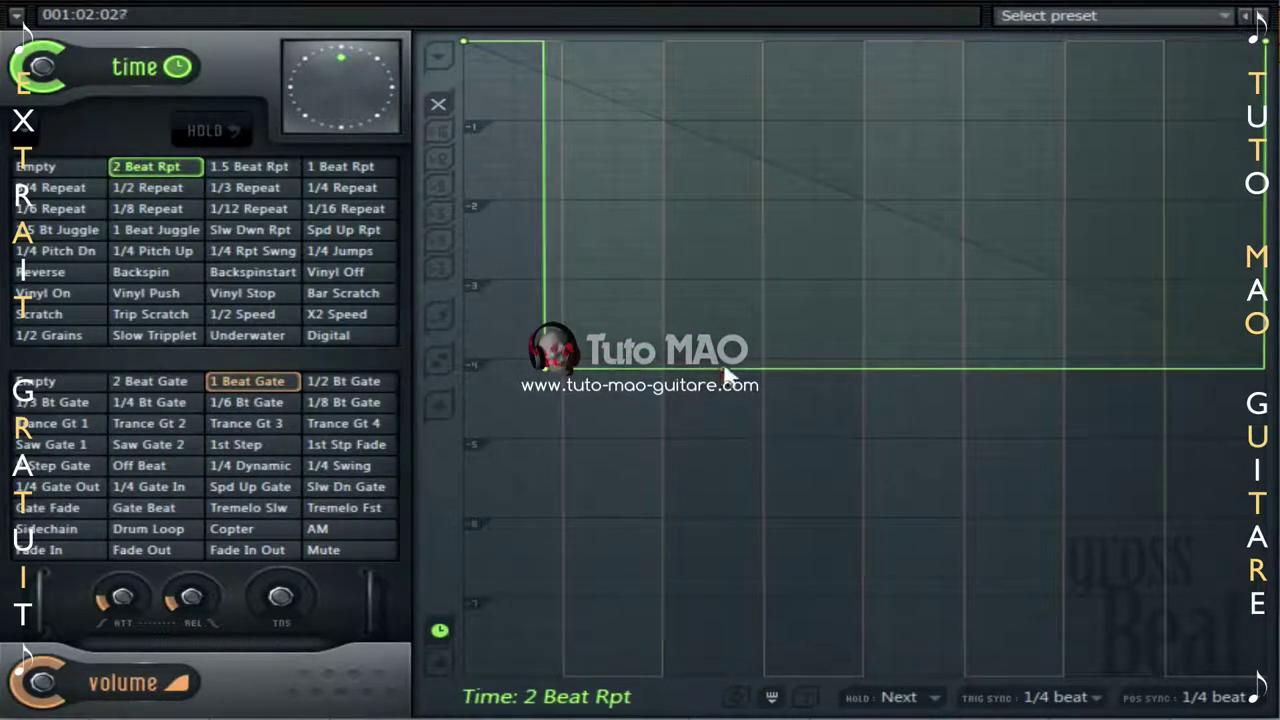
click(722, 368)
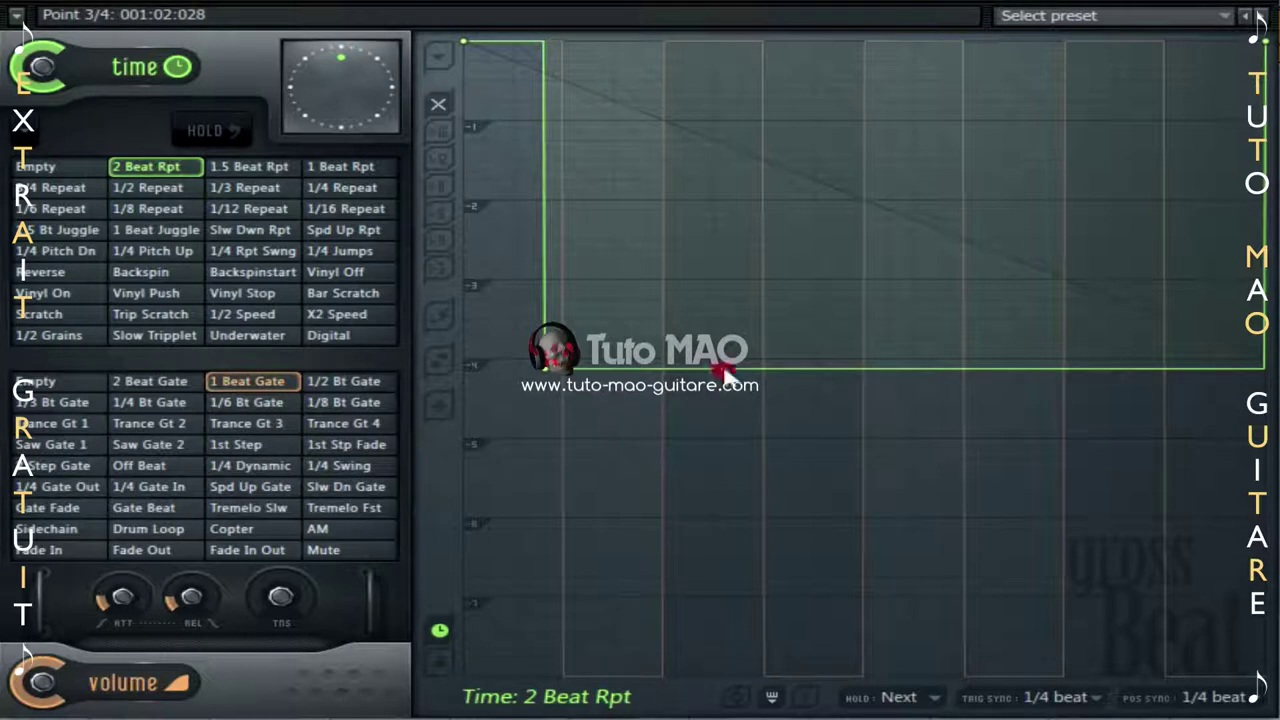
drag(724, 370, 786, 206)
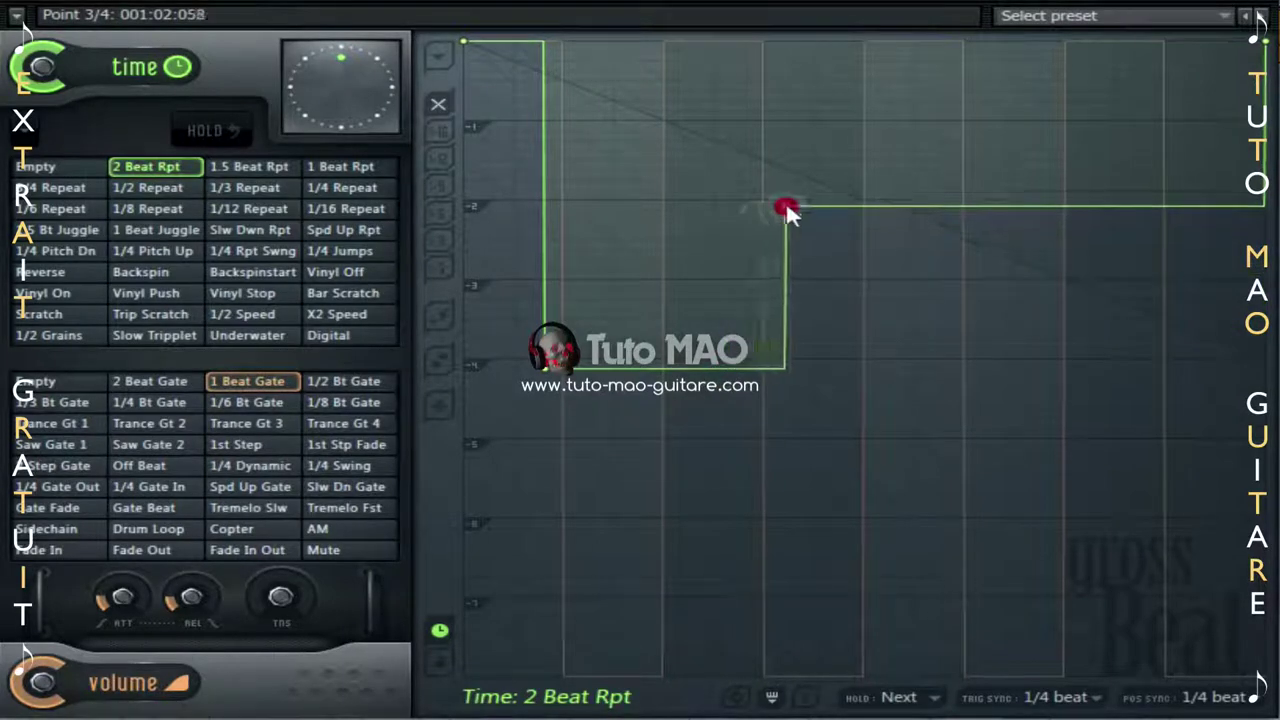
click(948, 205)
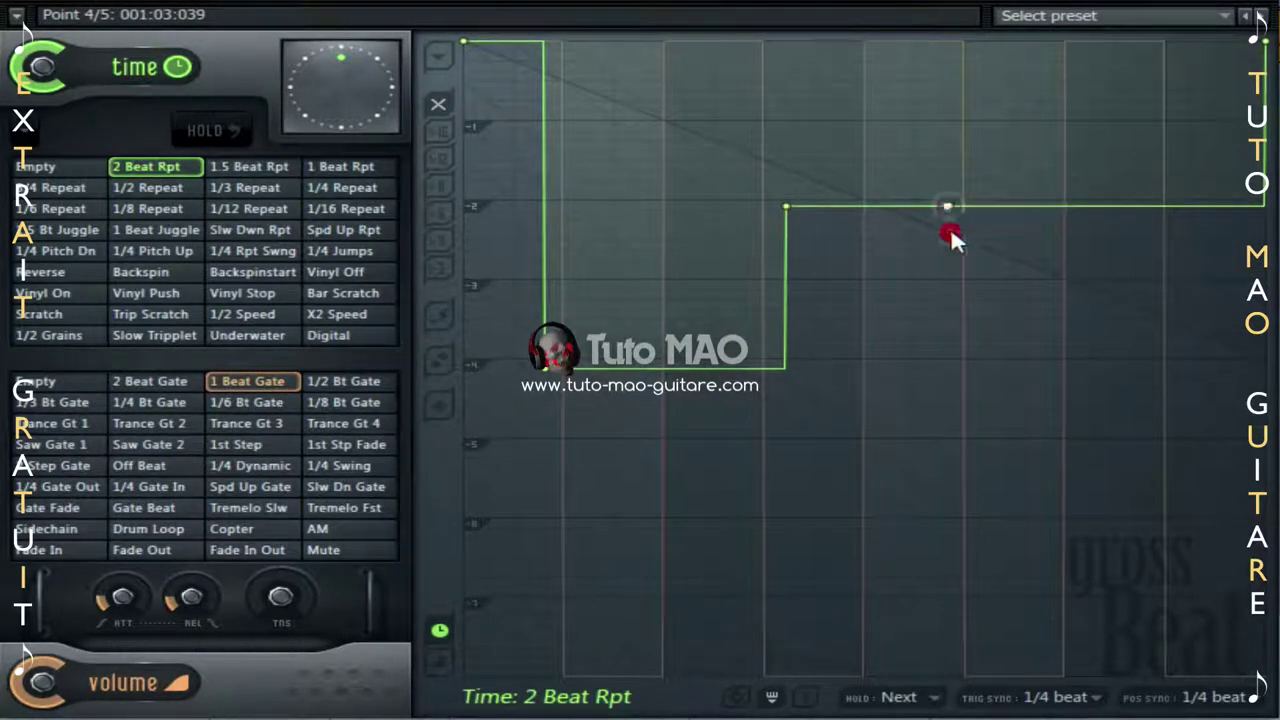
drag(951, 233, 962, 352)
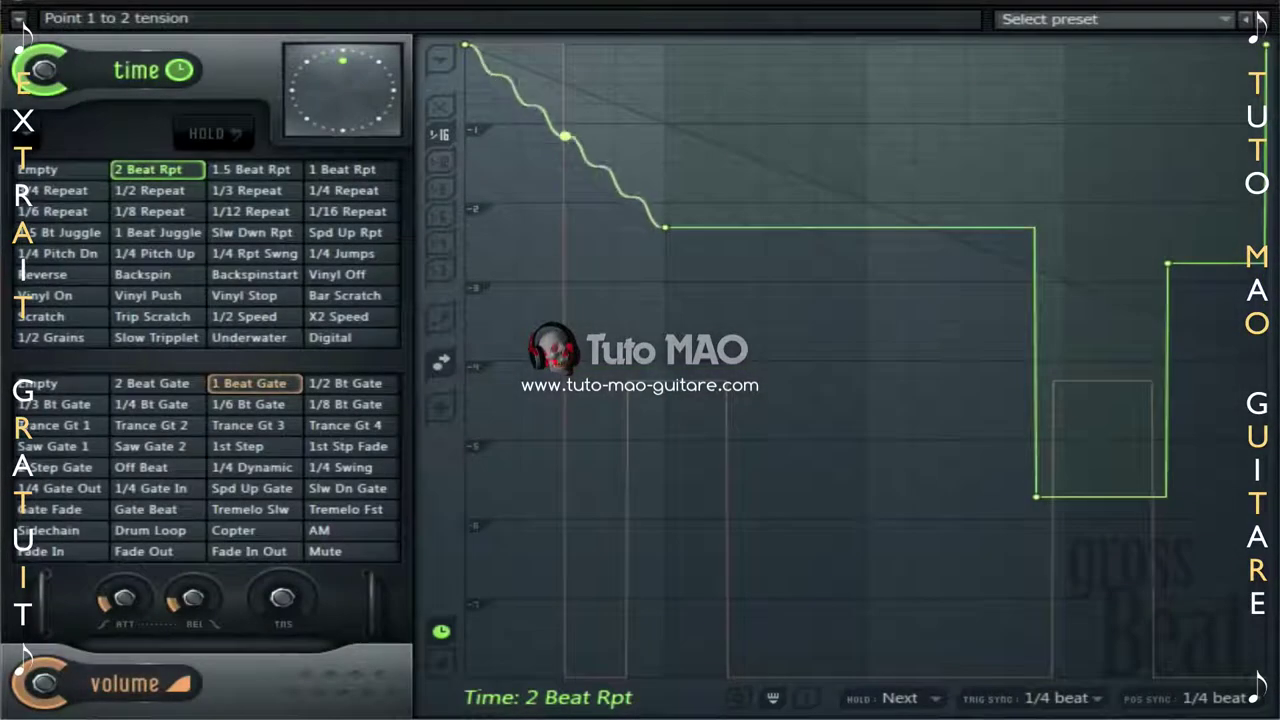
Adjust the smooth stairs tension between points 1 and 2, and switch point 2 to Pulse mode with an adjusted tension.
mouse_move(565, 136)
mouse_down()
mouse_move(565, 156)
mouse_move(565, 126)
mouse_up()
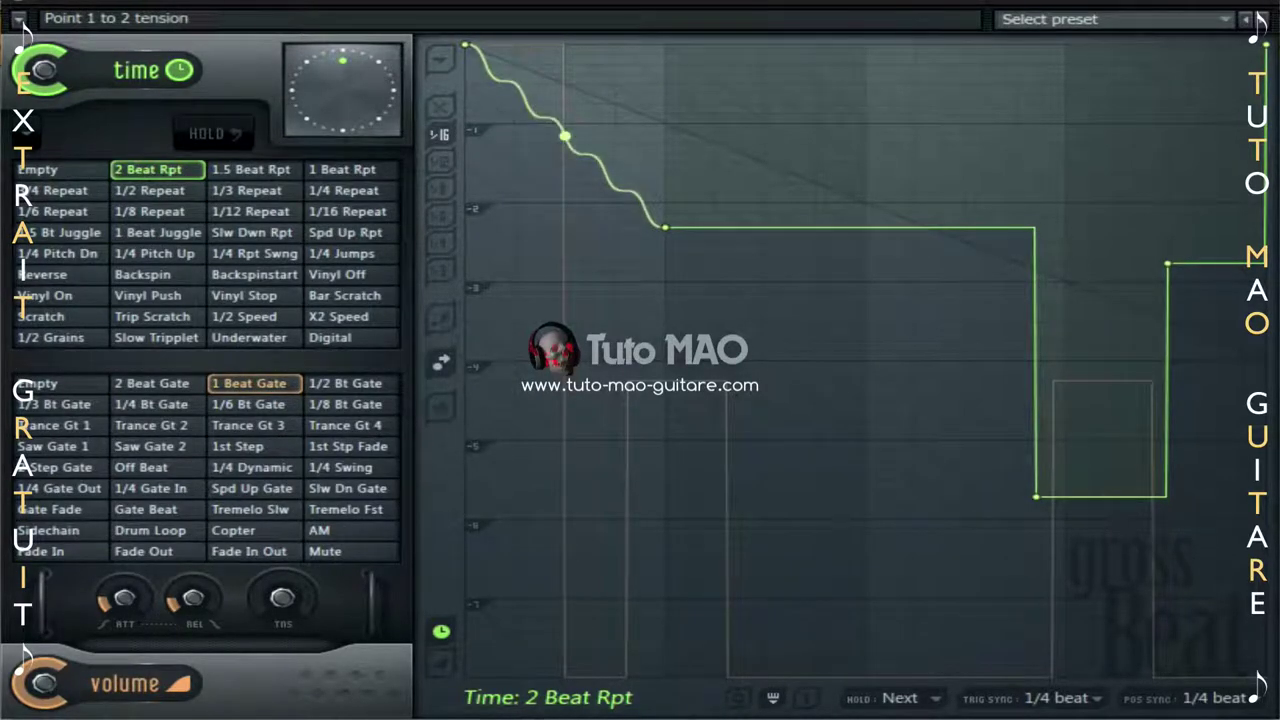
right_click(666, 227)
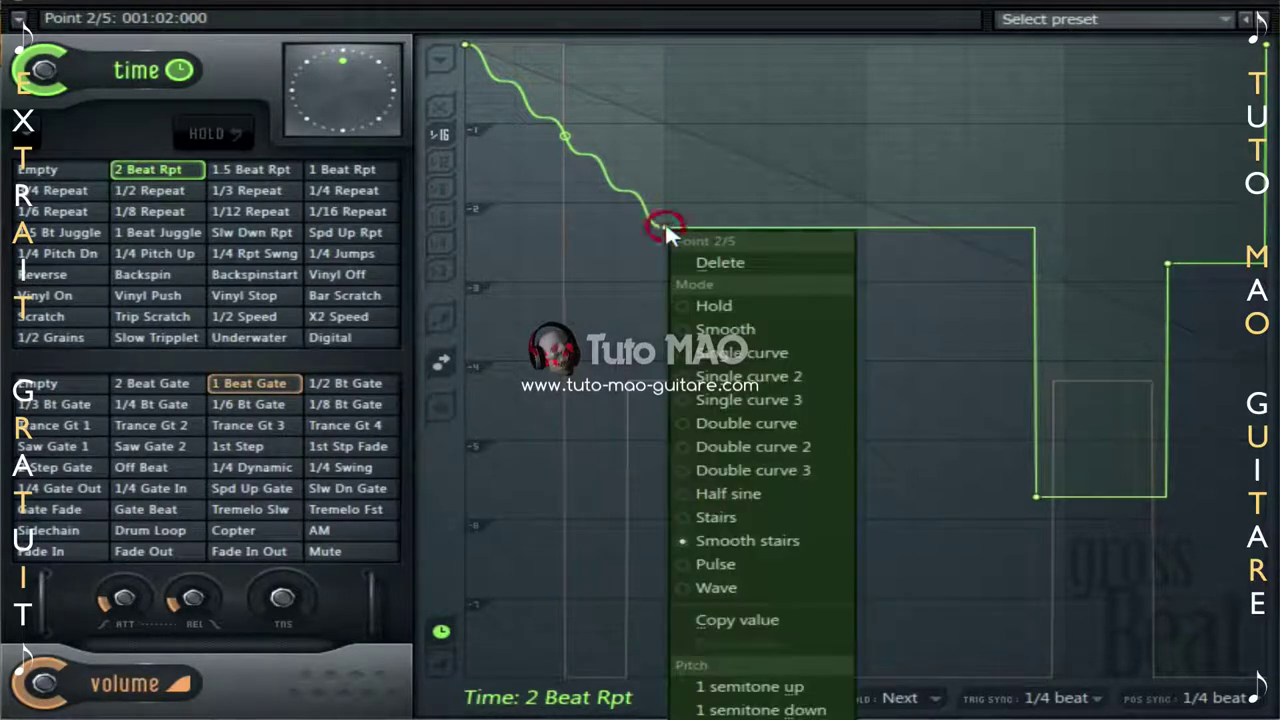
click(700, 564)
mouse_move(562, 130)
mouse_down()
mouse_move(562, 160)
mouse_move(565, 80)
mouse_move(565, 158)
mouse_move(565, 100)
mouse_move(565, 130)
mouse_up()
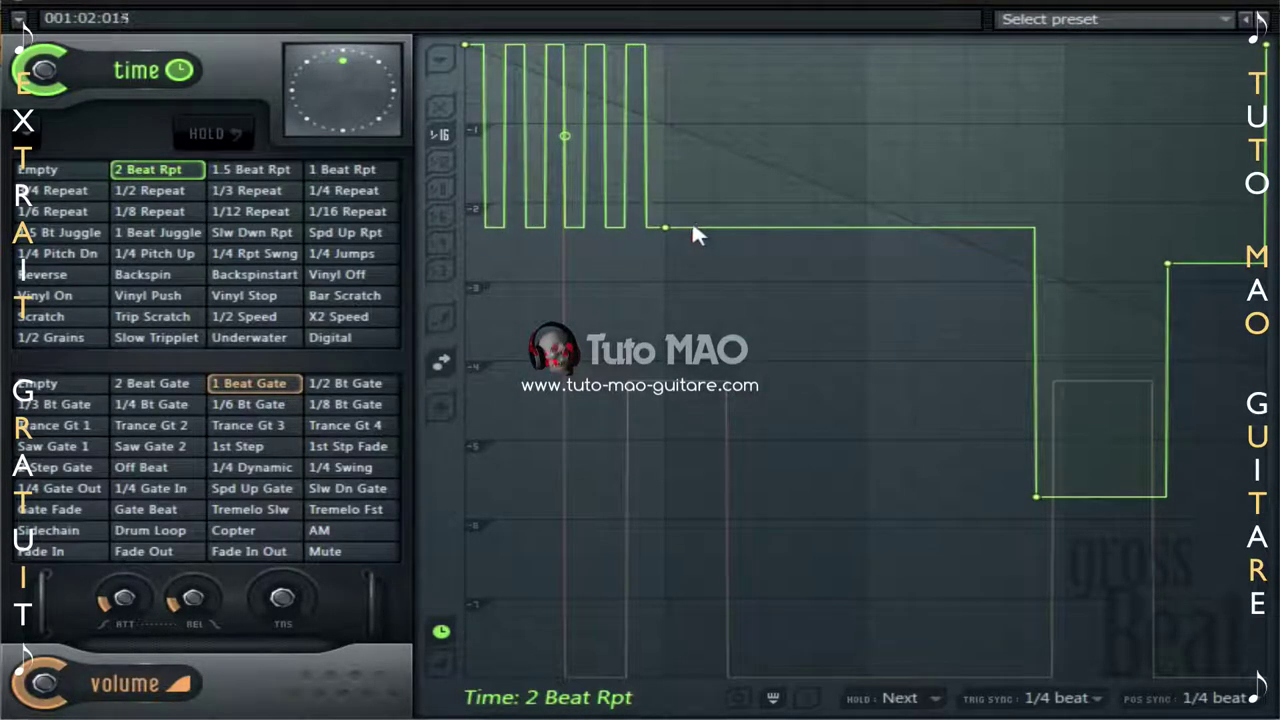
Set envelope point 2 to Wave mode and adjust its tension to get fewer, wider waves.
right_click(665, 228)
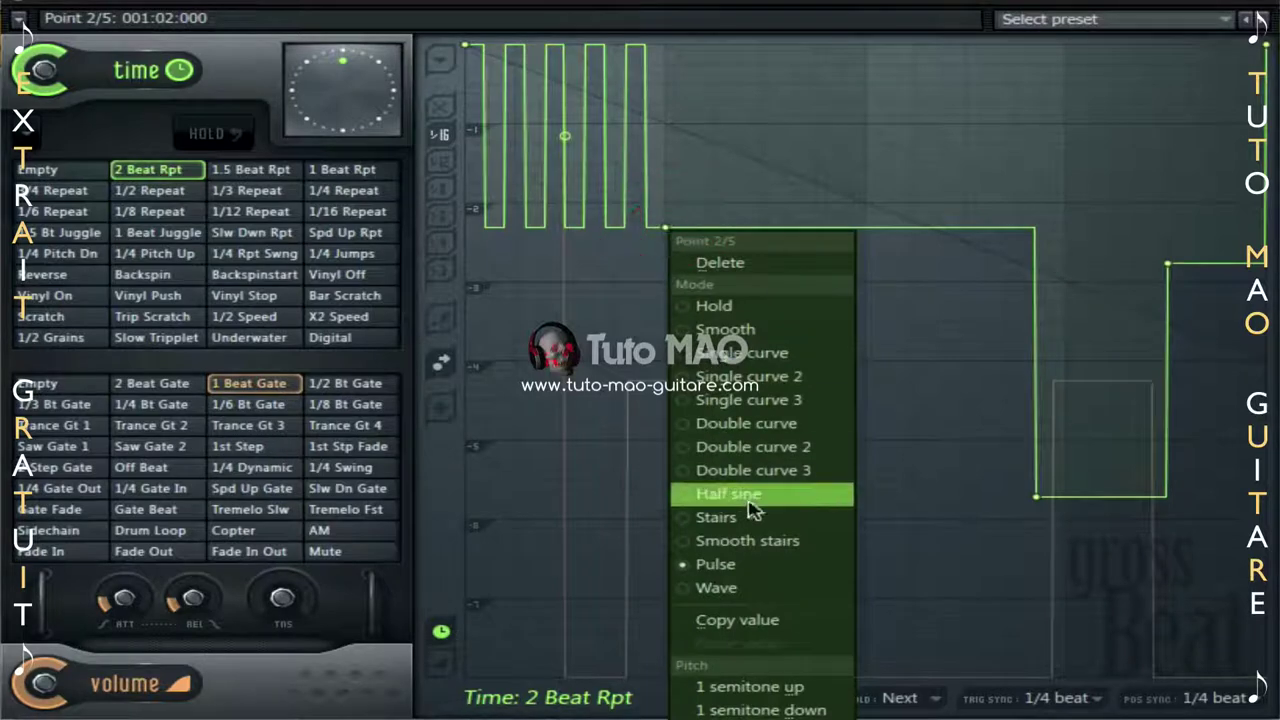
click(716, 590)
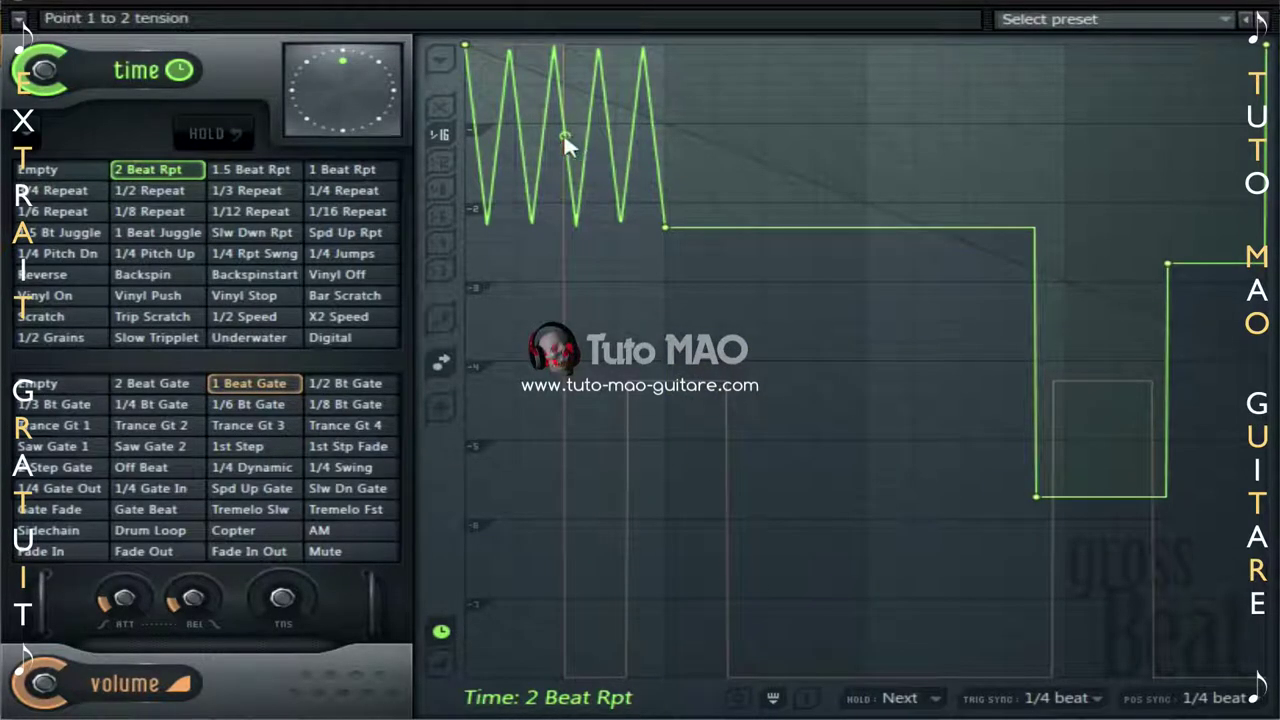
mouse_move(565, 135)
mouse_down()
mouse_move(565, 175)
mouse_move(565, 50)
mouse_move(565, 134)
mouse_up()
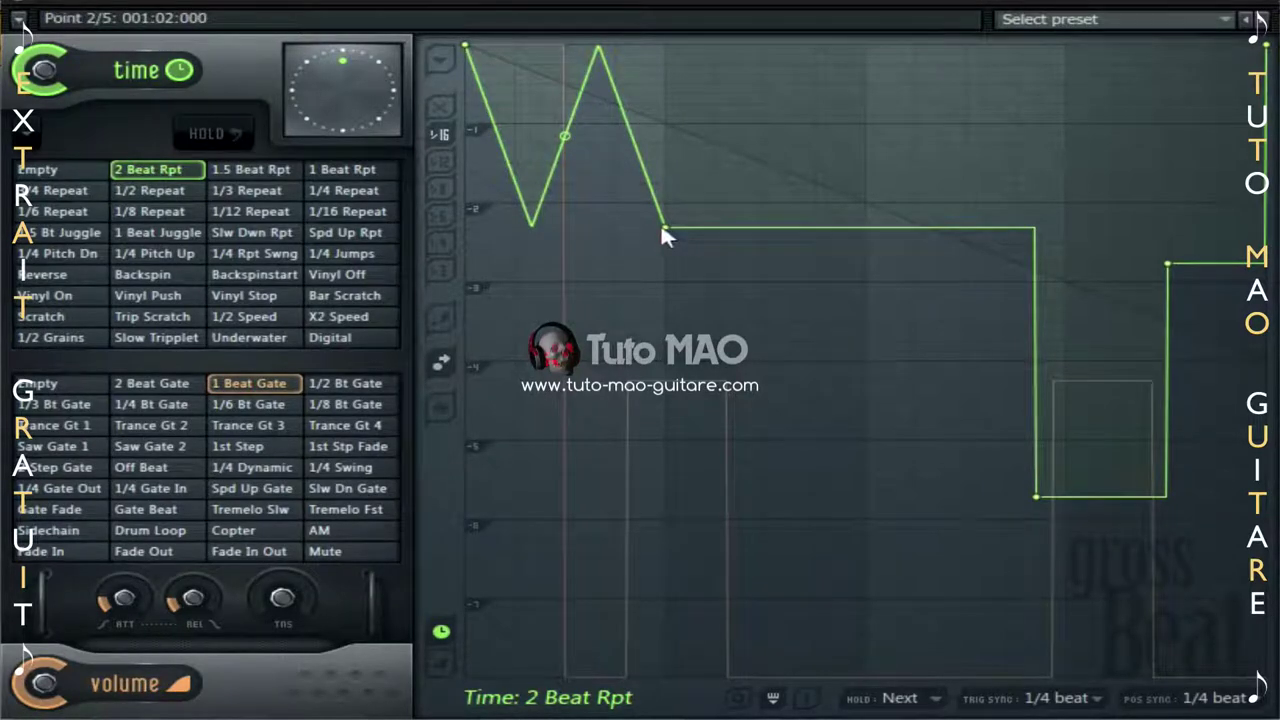
Set envelope point 2 to Hold mode and move it earlier and lower, to 001:01:084.
right_click(663, 228)
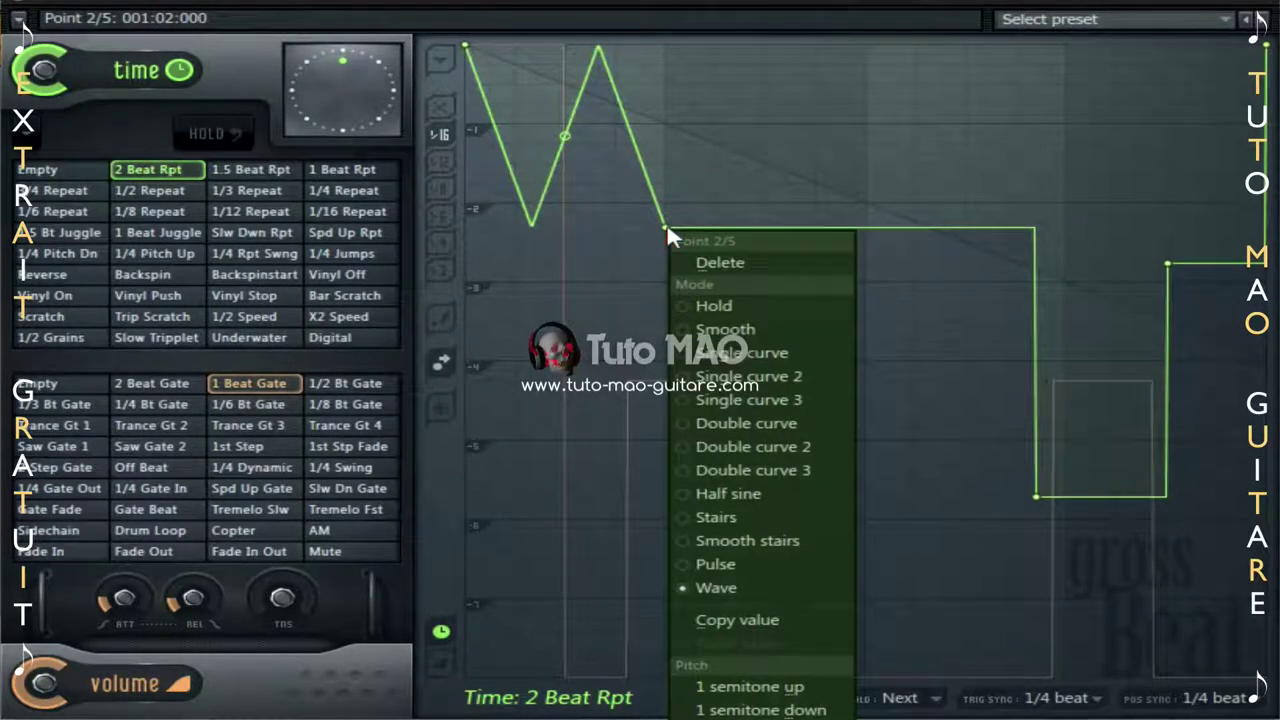
click(762, 305)
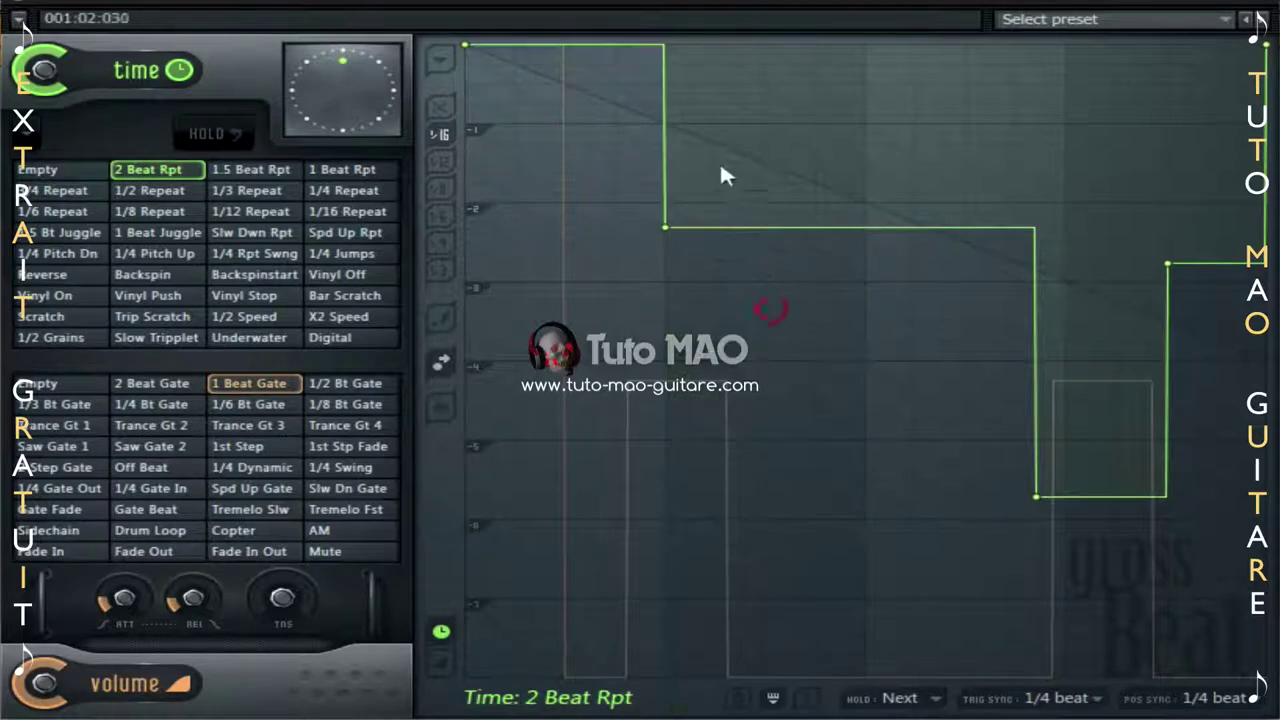
drag(664, 228, 638, 256)
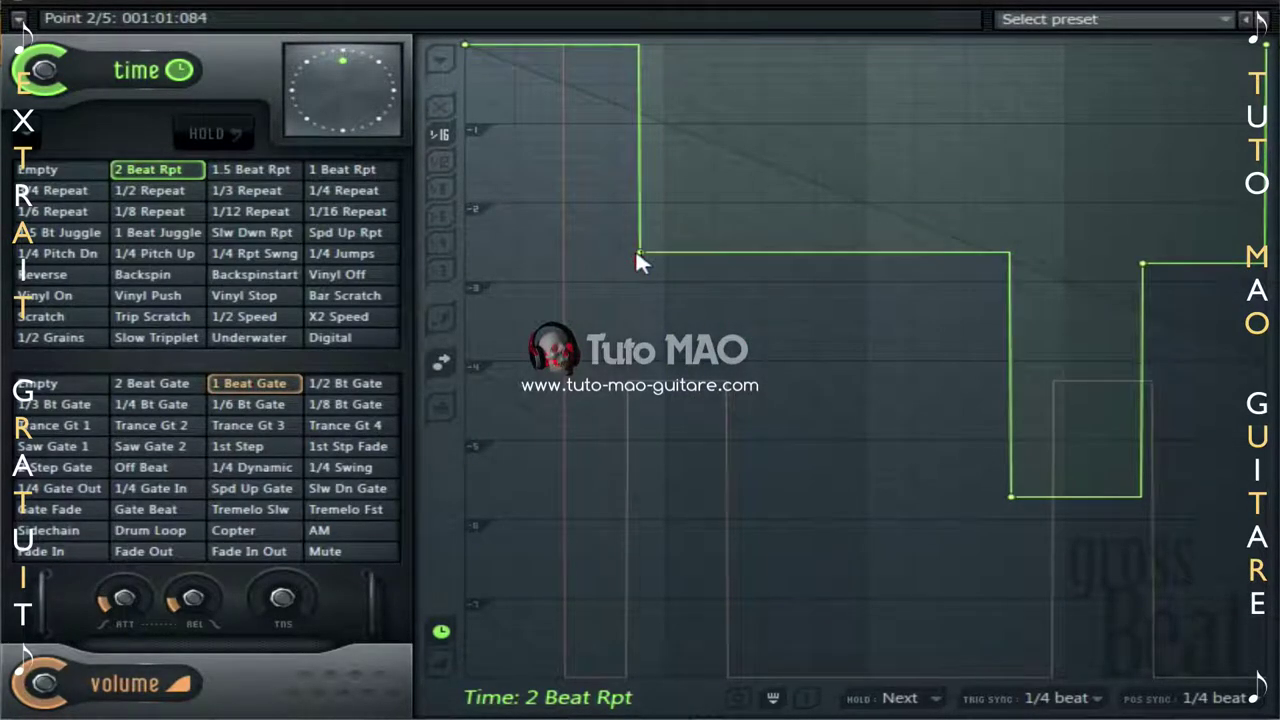
Set envelope point 2 to Smooth mode and adjust the tension between points 1 and 2 to form an S-shaped curve.
right_click(637, 256)
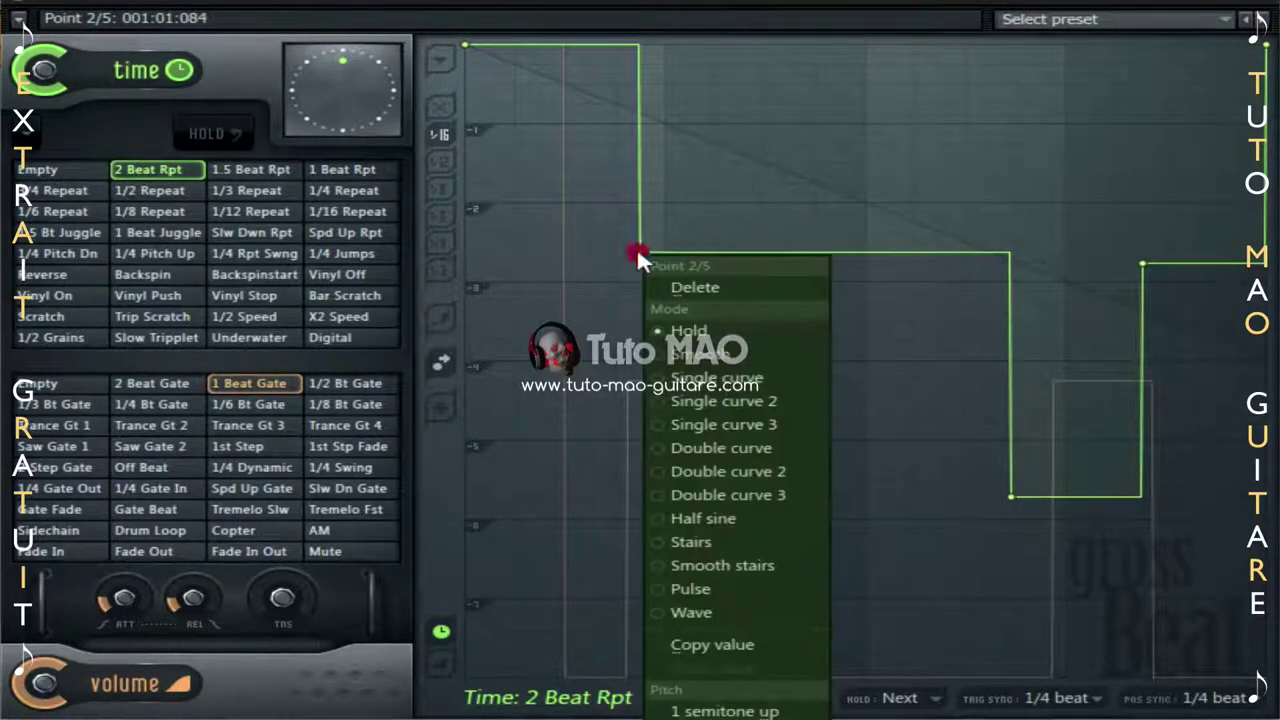
click(690, 355)
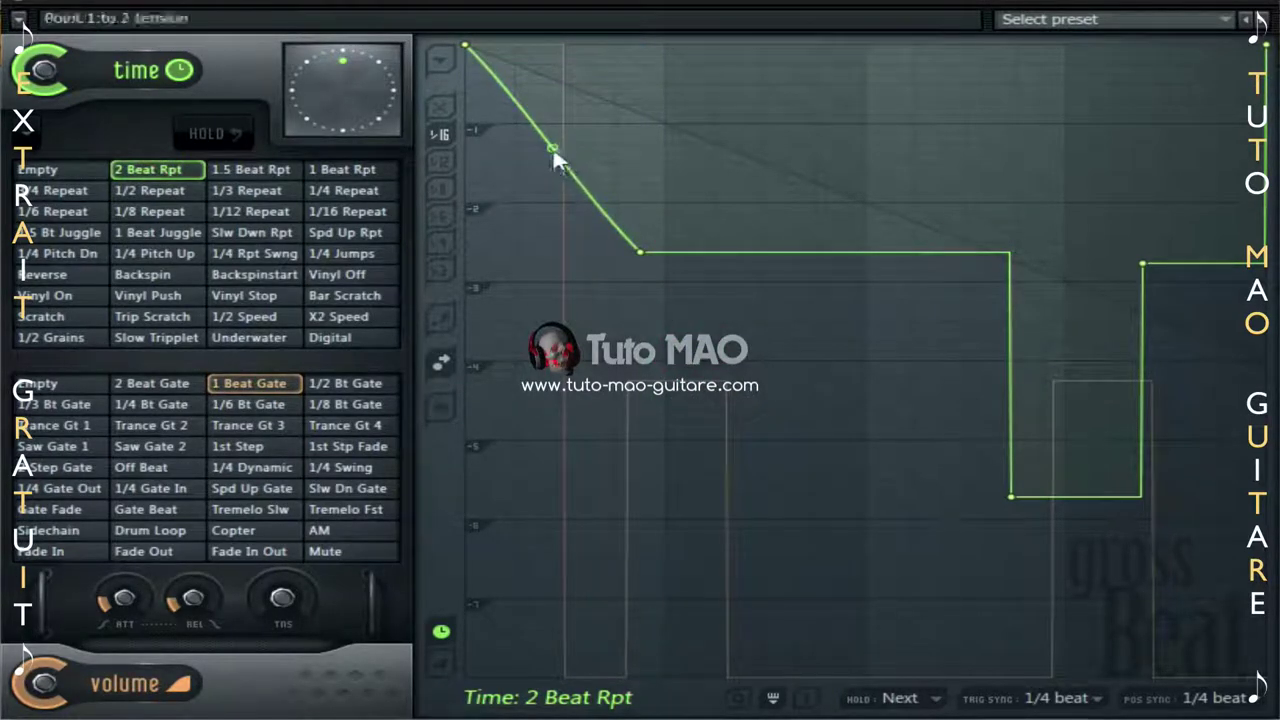
drag(552, 148, 497, 289)
drag(1037, 240, 1037, 240)
drag(552, 148, 623, 57)
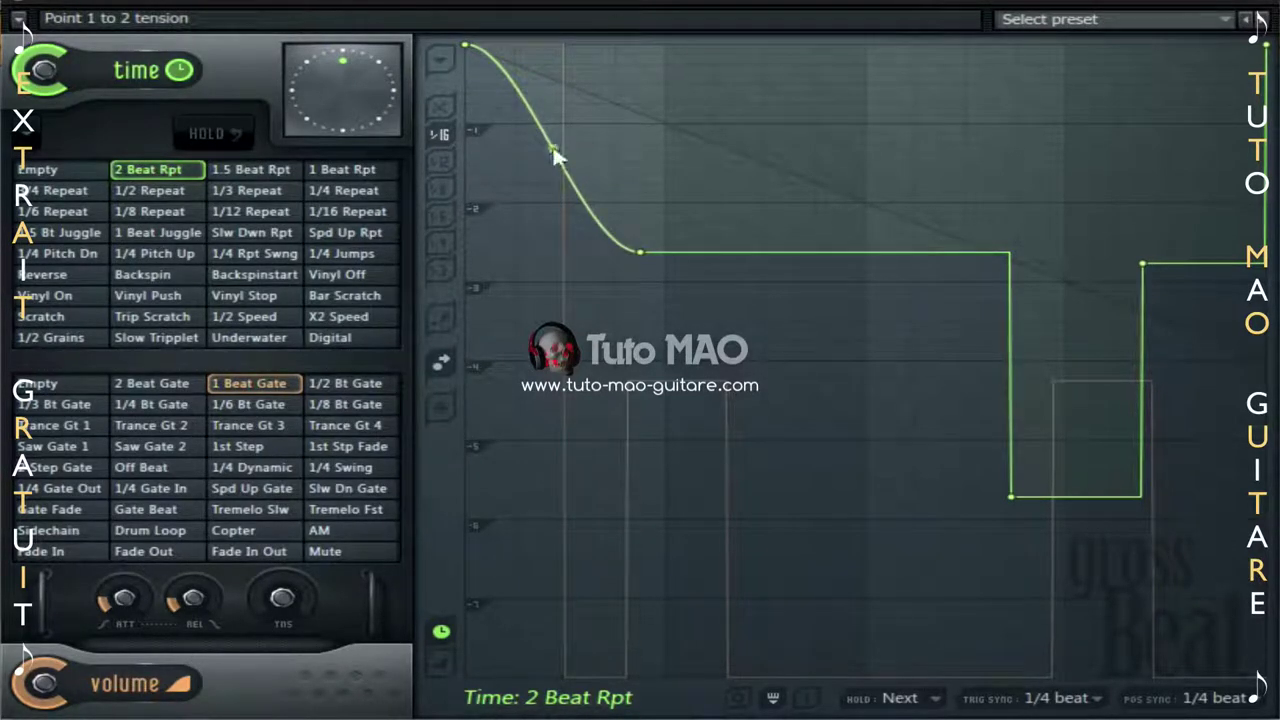
drag(554, 148, 554, 148)
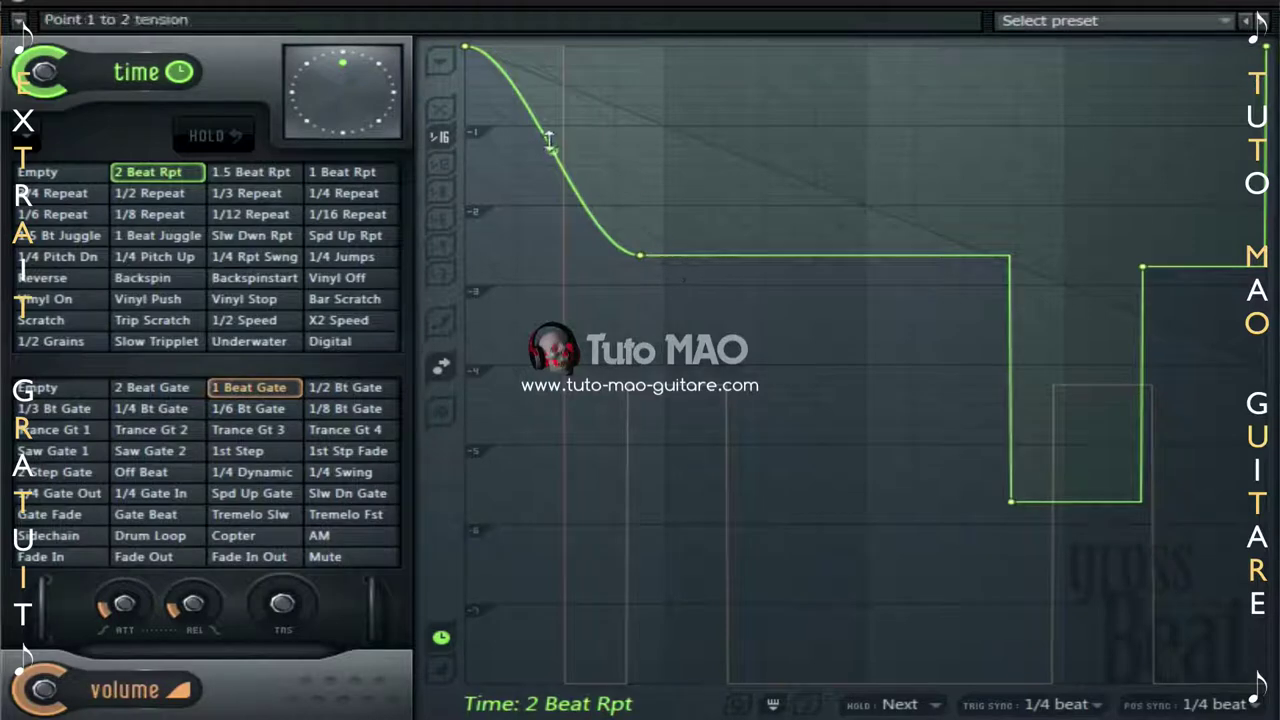
Freeze editing of the time envelope, try to edit the curve, and unfreeze it.
click(441, 407)
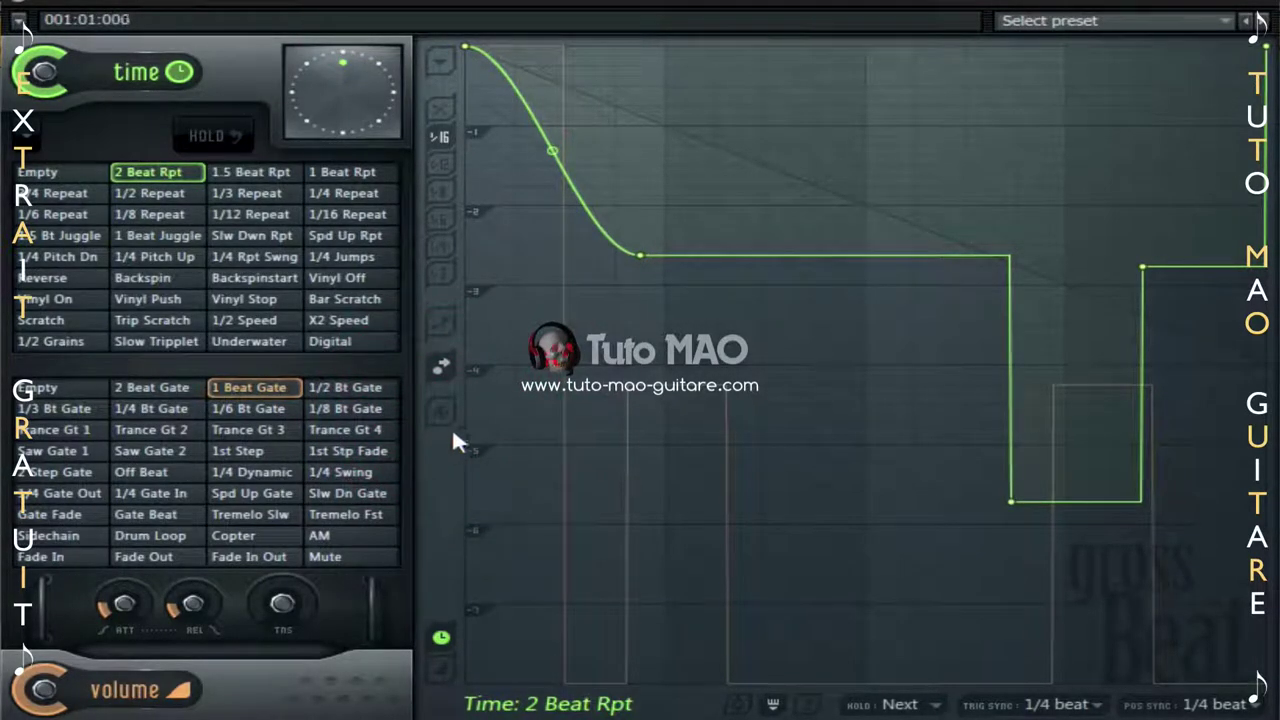
click(443, 406)
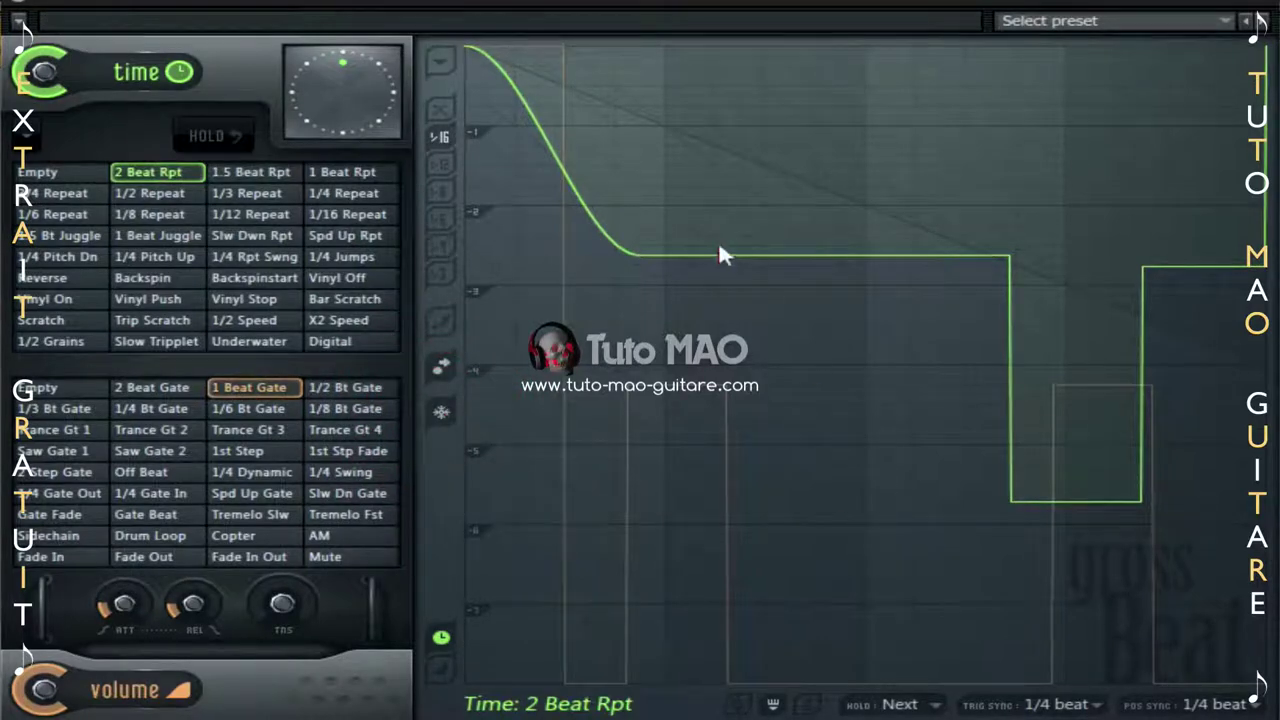
click(876, 211)
click(446, 413)
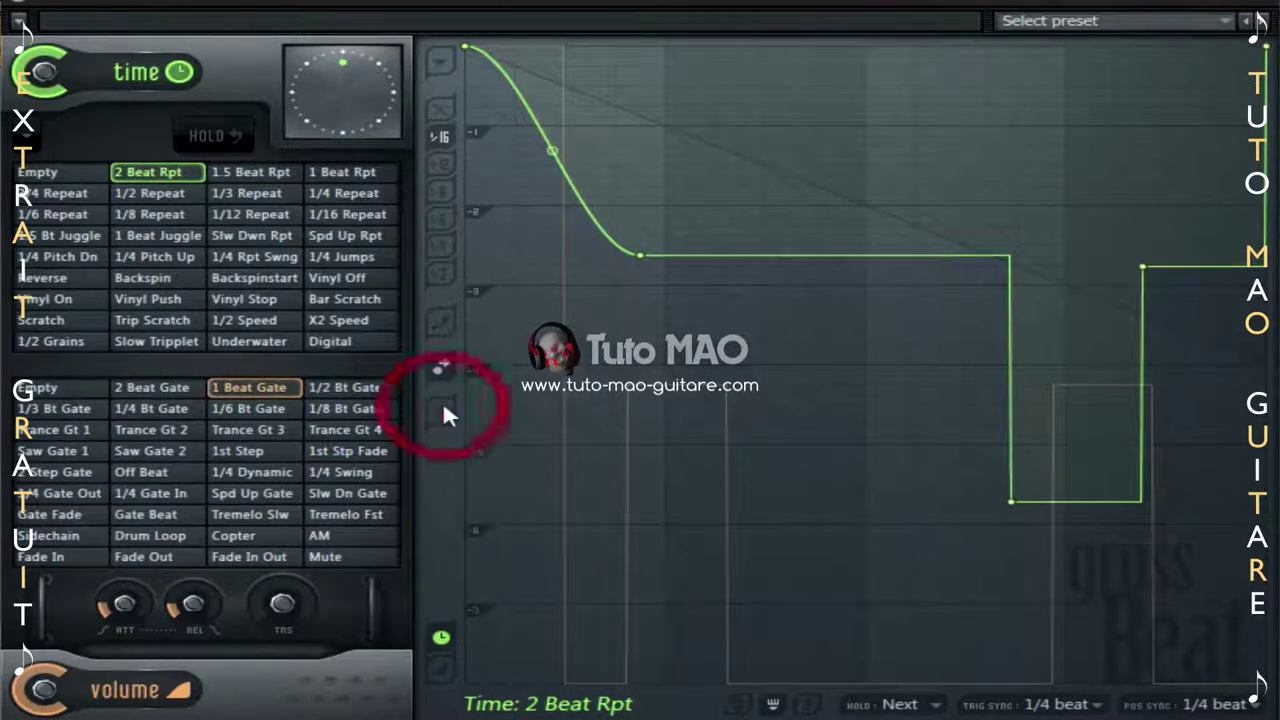
Reset the edited 2 Beat Rpt time envelope to its default state.
click(446, 70)
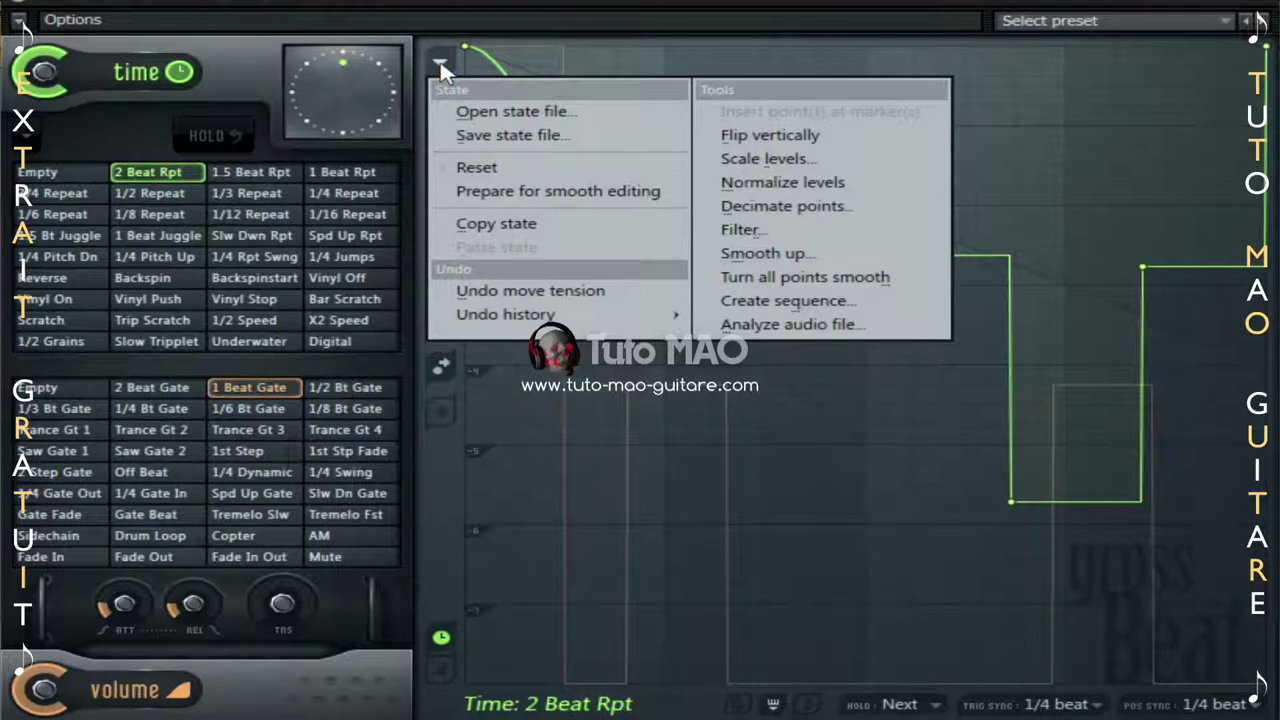
click(495, 168)
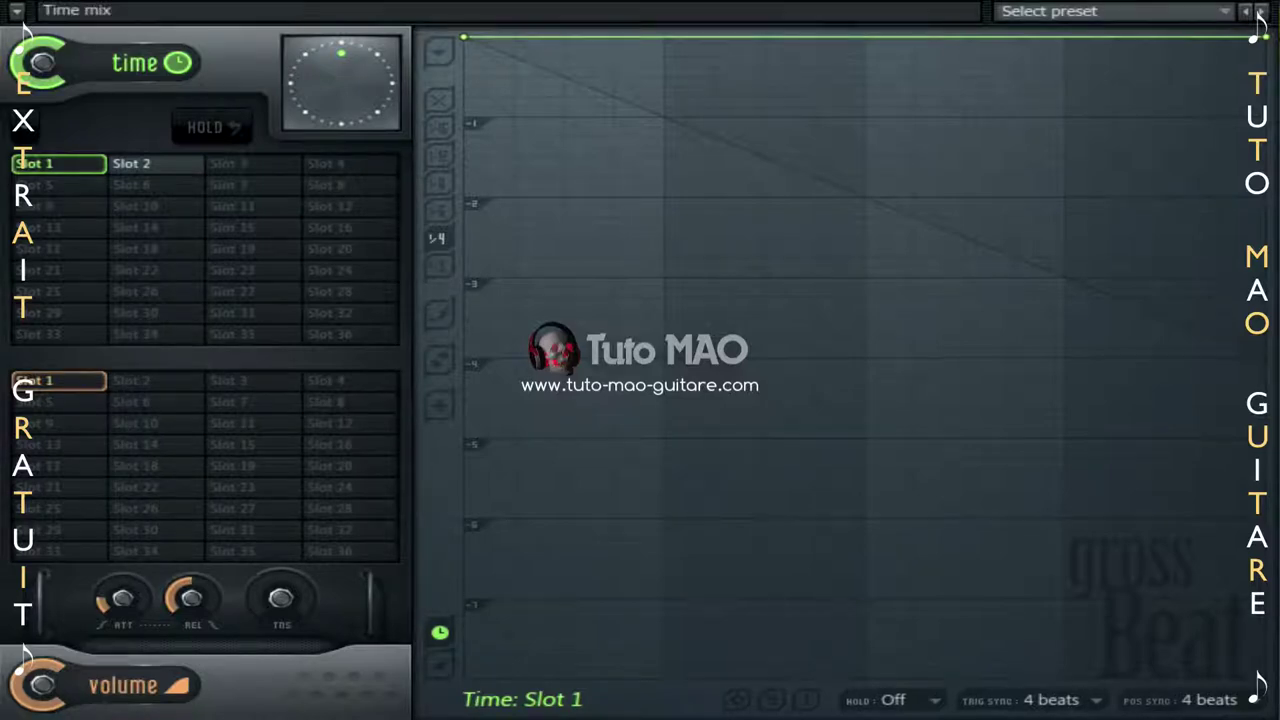
Play back time Slot 1 briefly, switch to time Slot 2, and delete its envelope point at 001:02:000.
key(space)
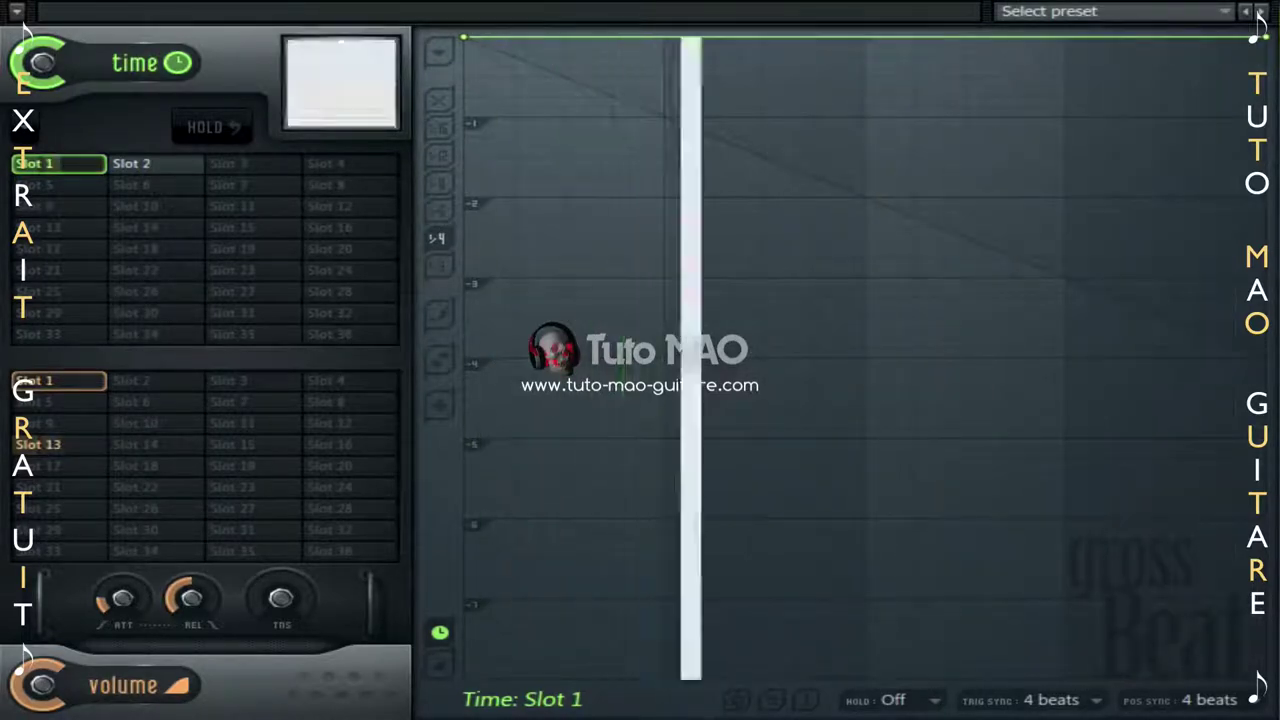
key(space)
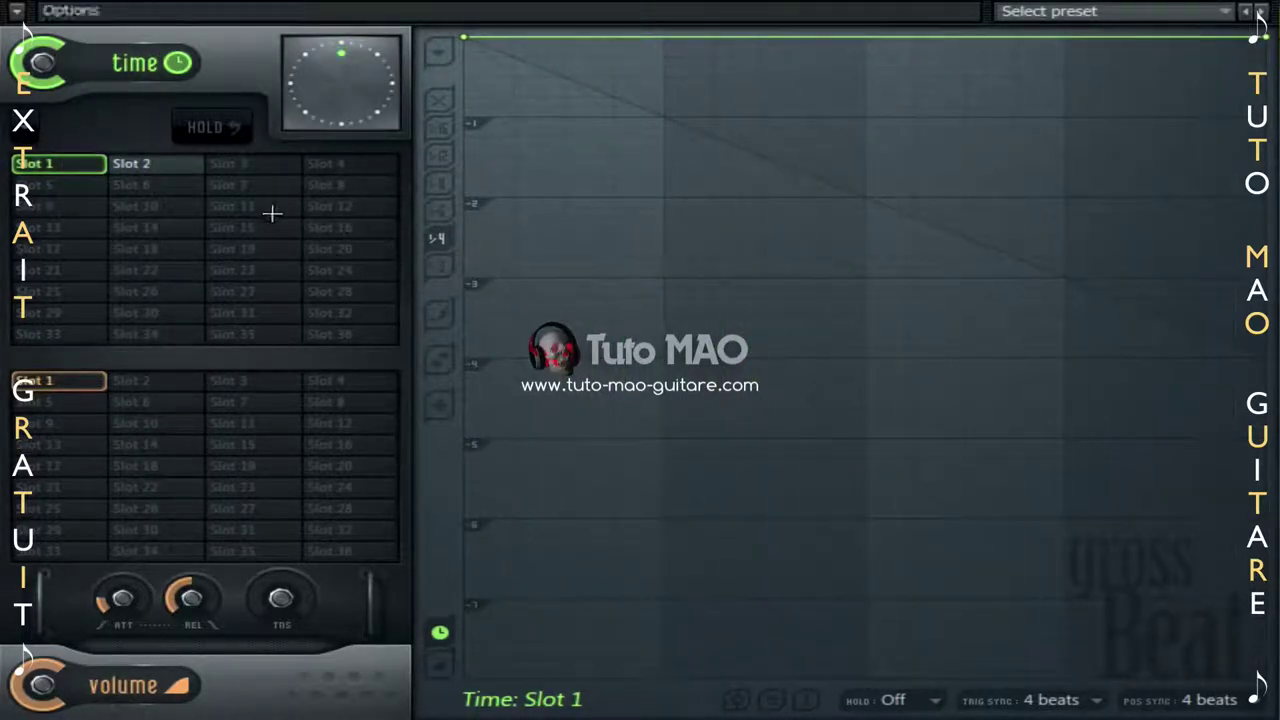
click(153, 163)
right_click(663, 119)
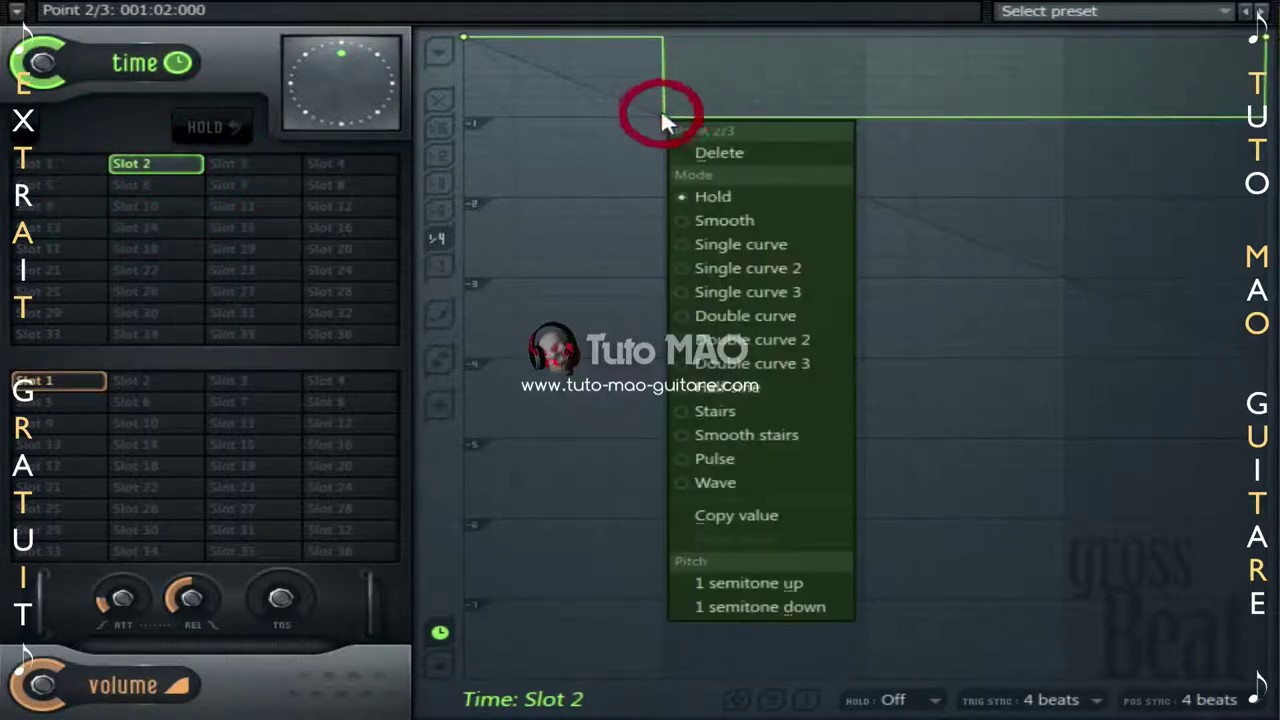
click(742, 148)
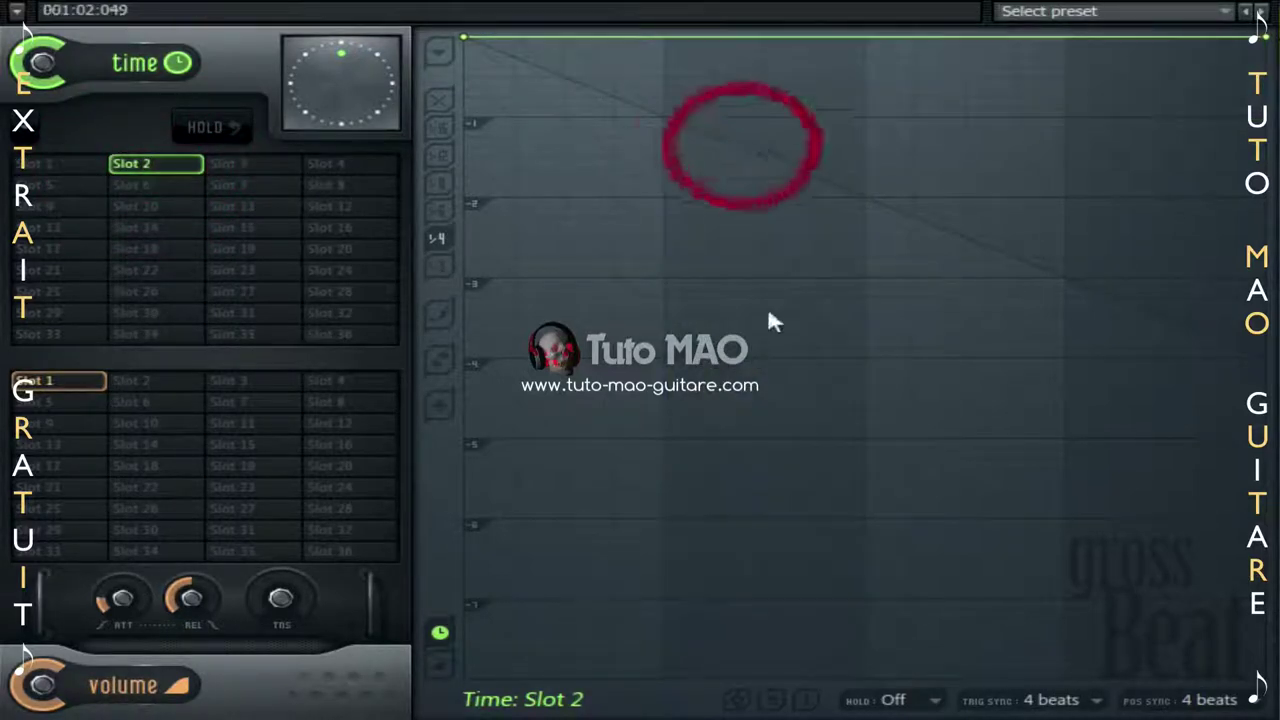
With grid snapping off, add a point to the Slot 2 time envelope and lower it to the first level line at 001:01:094.
click(438, 100)
click(664, 37)
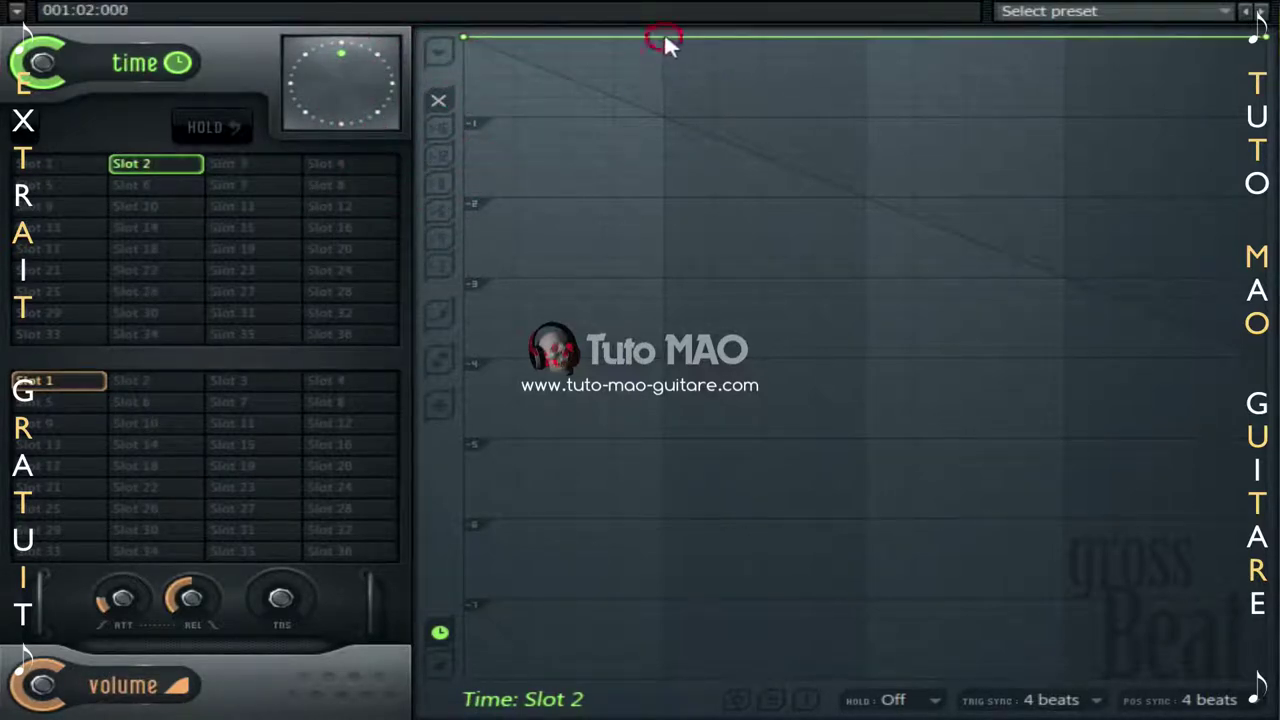
click(665, 38)
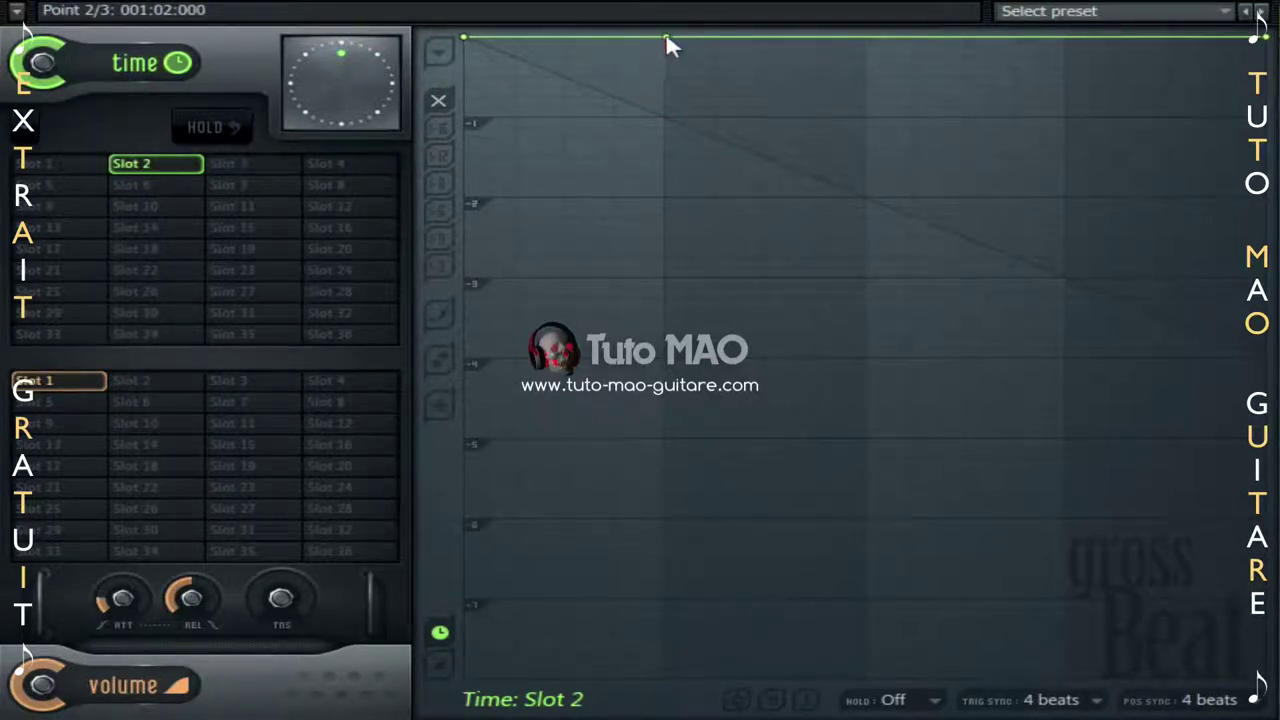
drag(665, 38, 660, 119)
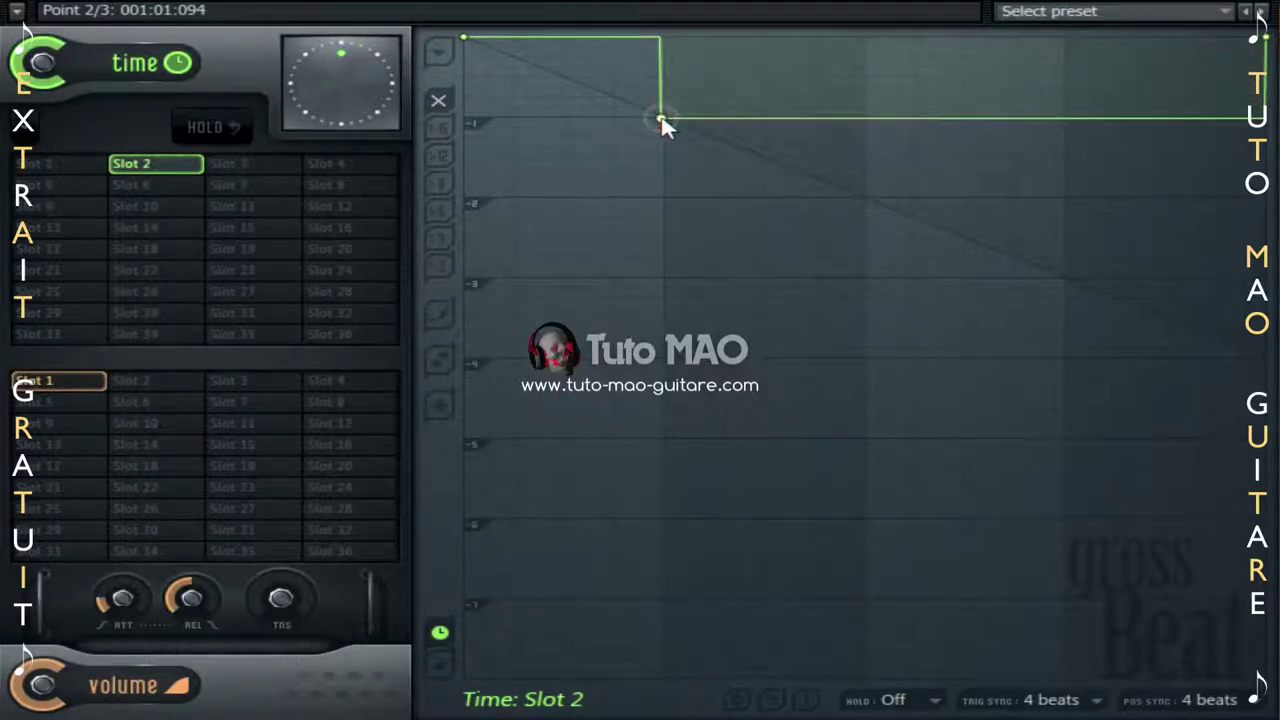
click(661, 120)
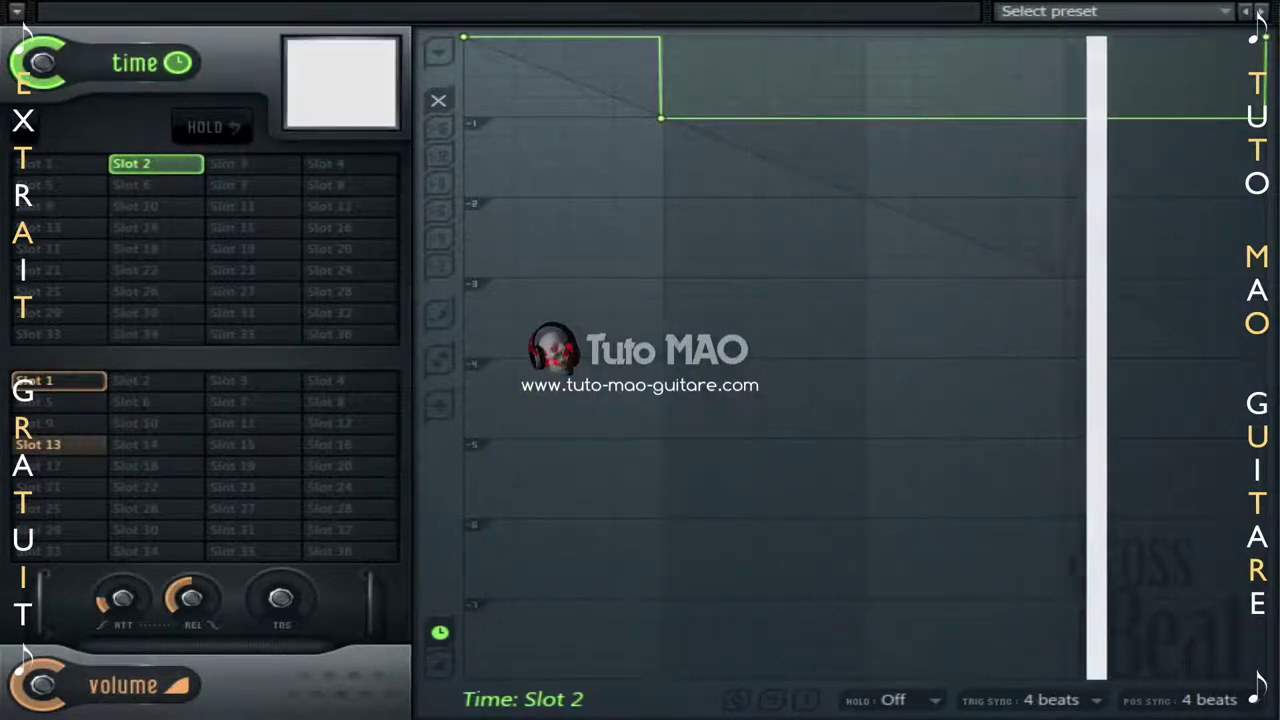
key(space)
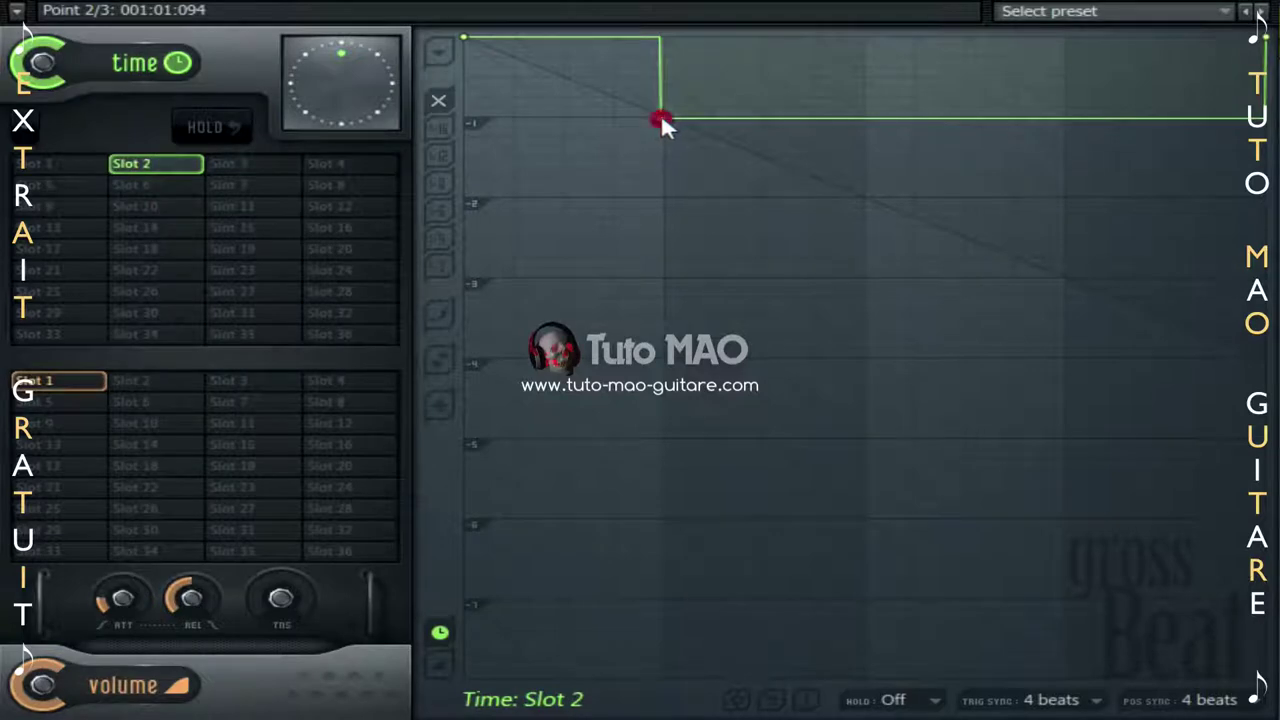
Align envelope point 2 with 001:02:000 on the first level line using 1/4 snapping, and play the result.
mouse_move(661, 116)
mouse_down()
mouse_move(657, 100)
mouse_move(665, 117)
mouse_up()
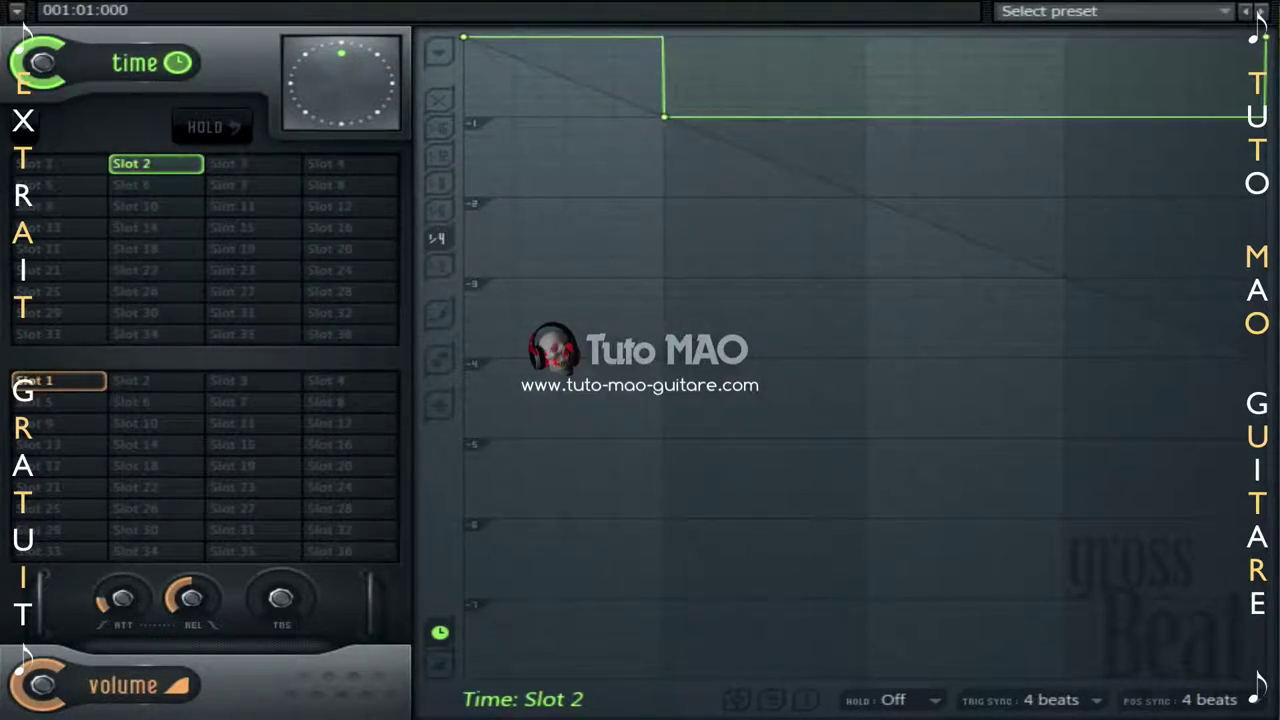
key(space)
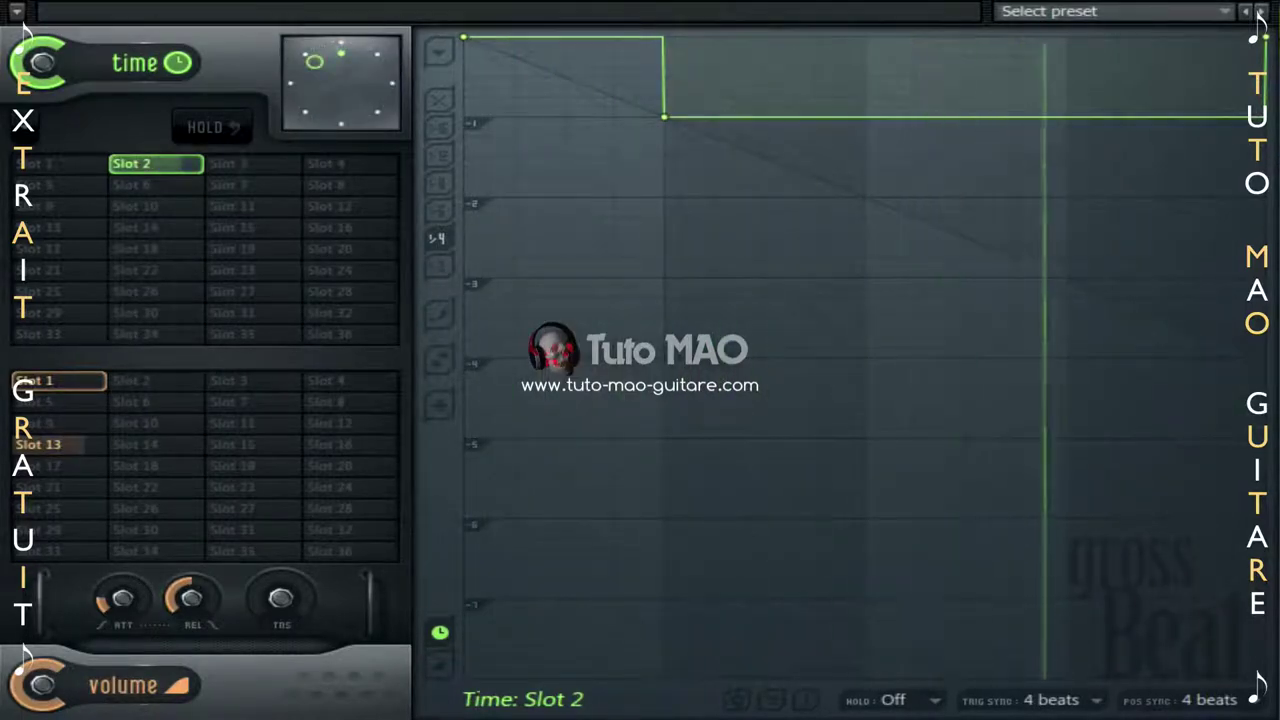
key(space)
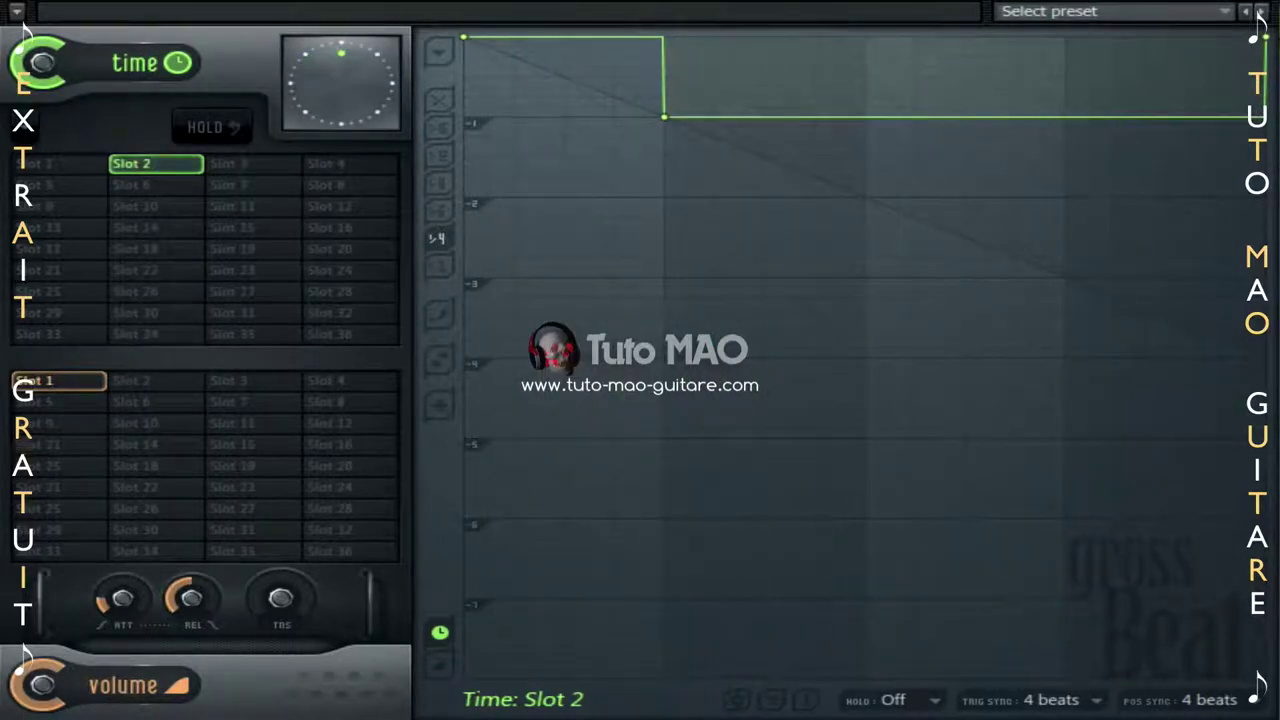
Add an envelope point at 001:04:000, lower it to the second level line, and play the result.
right_click(1065, 117)
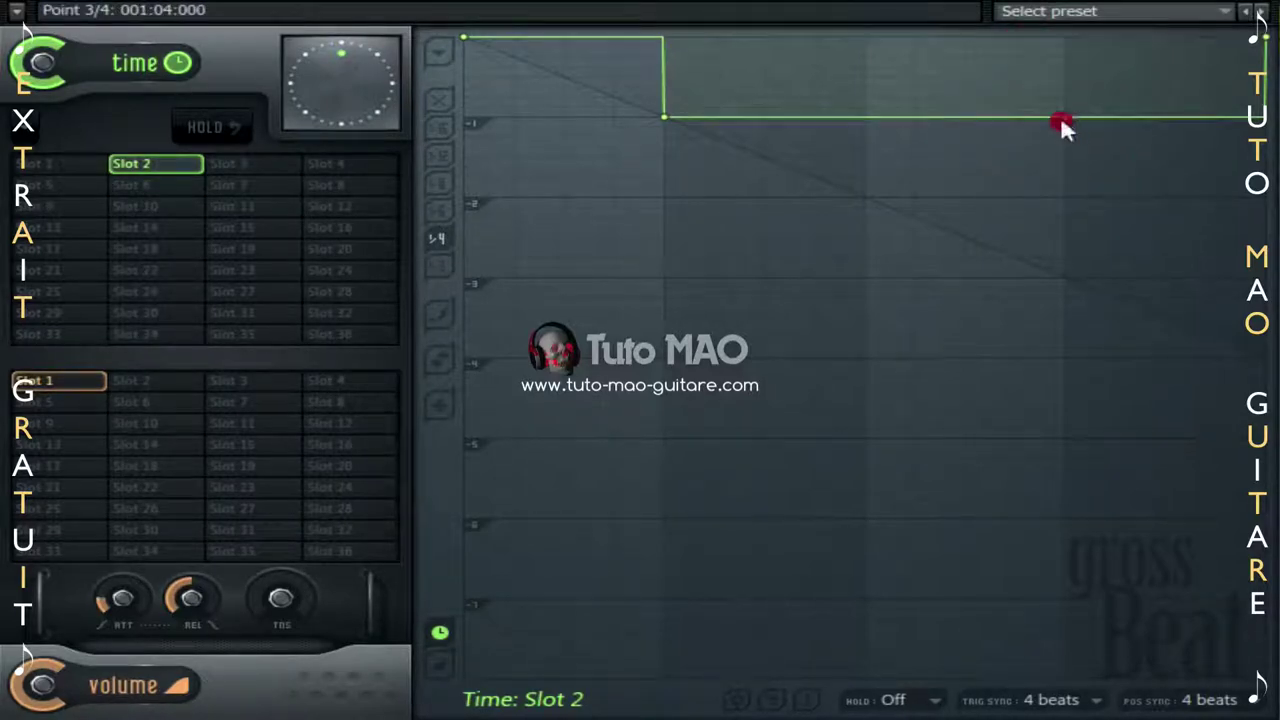
drag(1063, 118, 1076, 197)
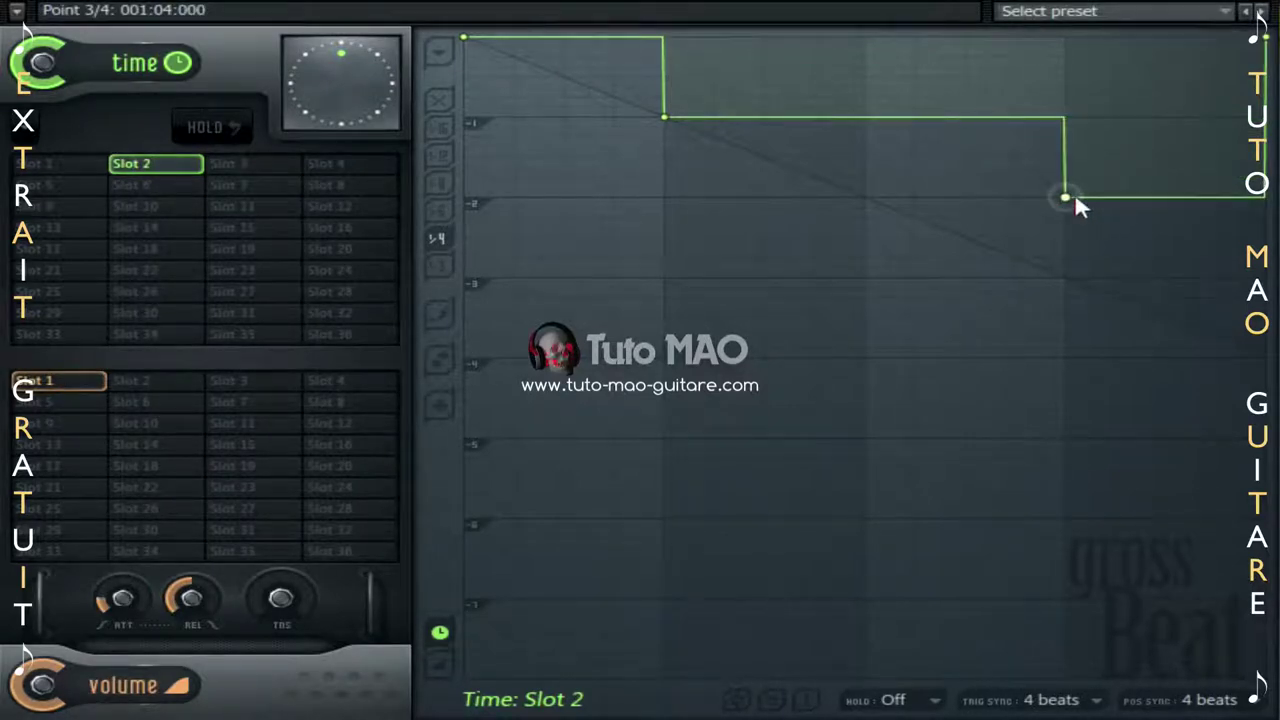
click(1070, 198)
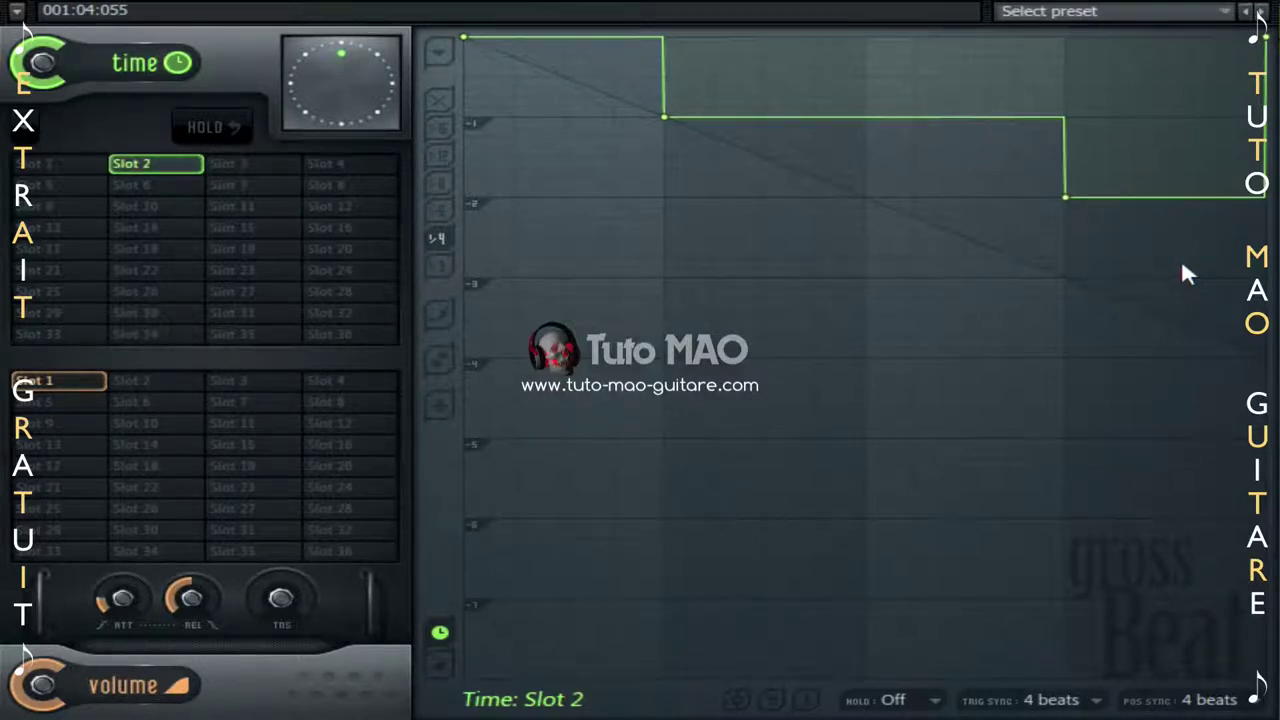
key(space)
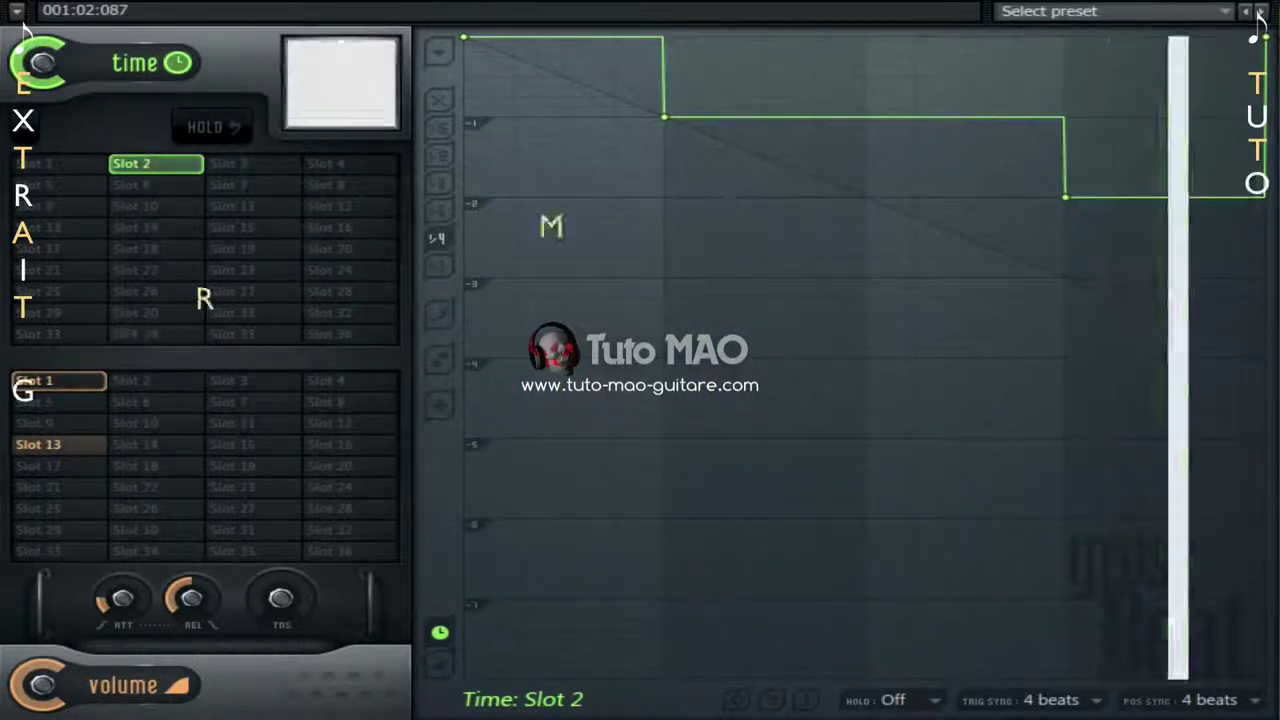
key(space)
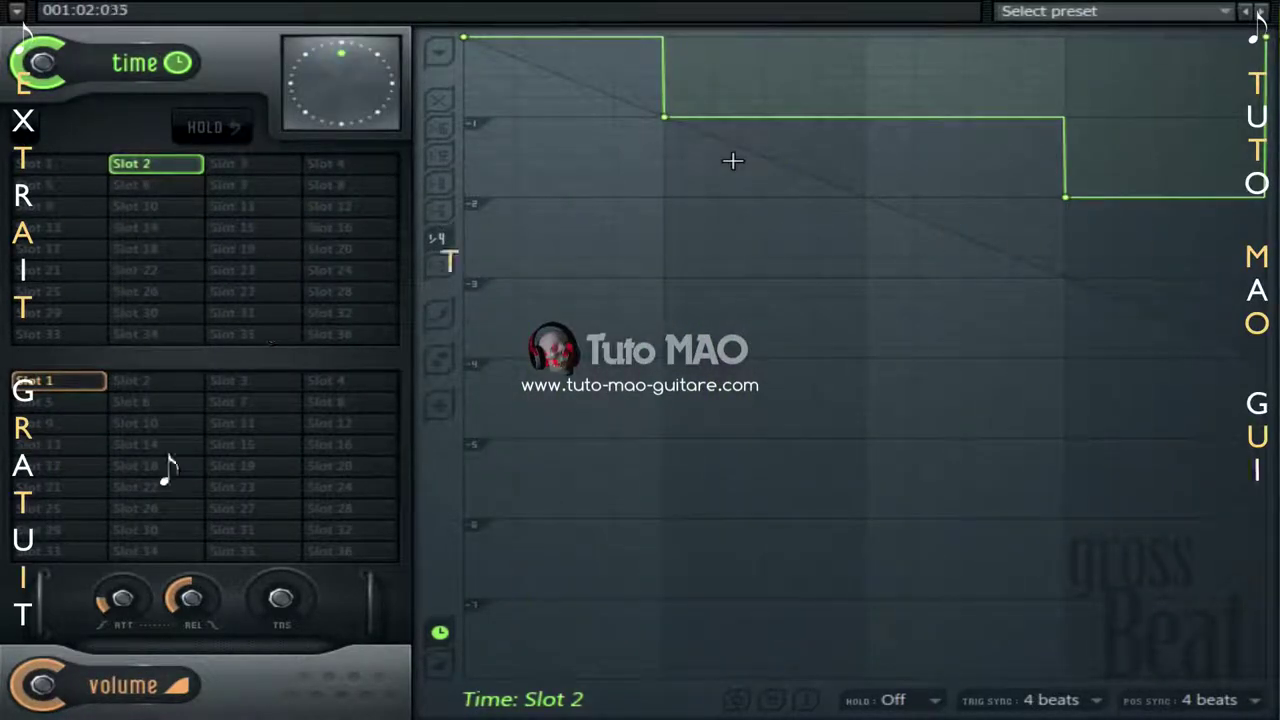
Add an envelope point at 001:03:000 and lower it to the second level line.
click(866, 118)
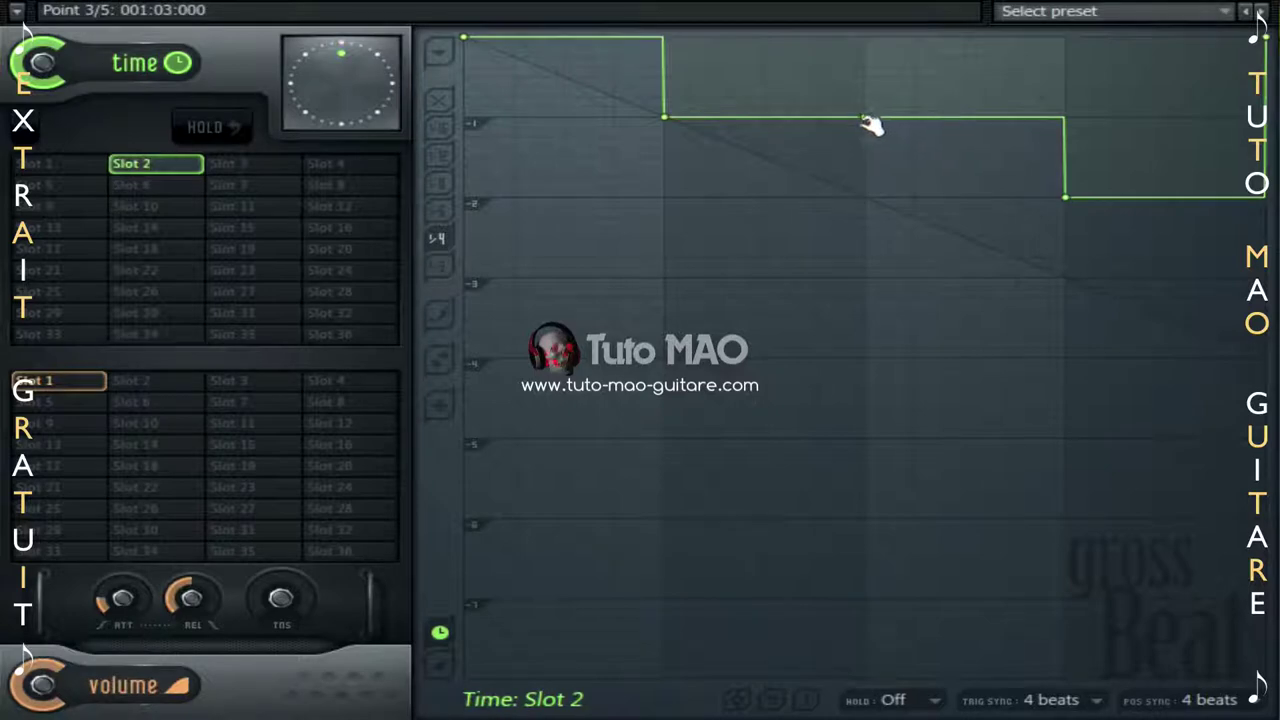
click(875, 198)
drag(864, 118, 873, 199)
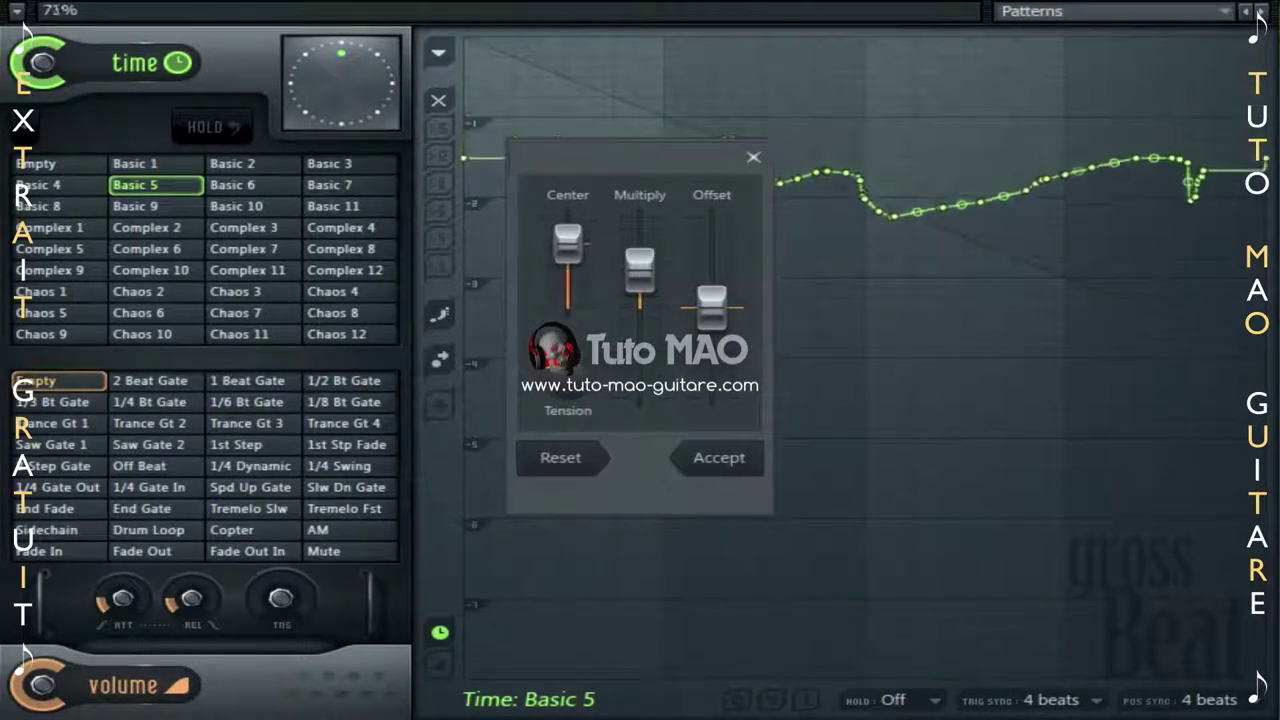
Scale the Basic 5 time envelope's levels with a slightly lower center and a slightly higher multiplier, and accept.
drag(567, 240, 567, 252)
mouse_move(711, 305)
mouse_down()
mouse_move(711, 283)
mouse_move(711, 305)
mouse_up()
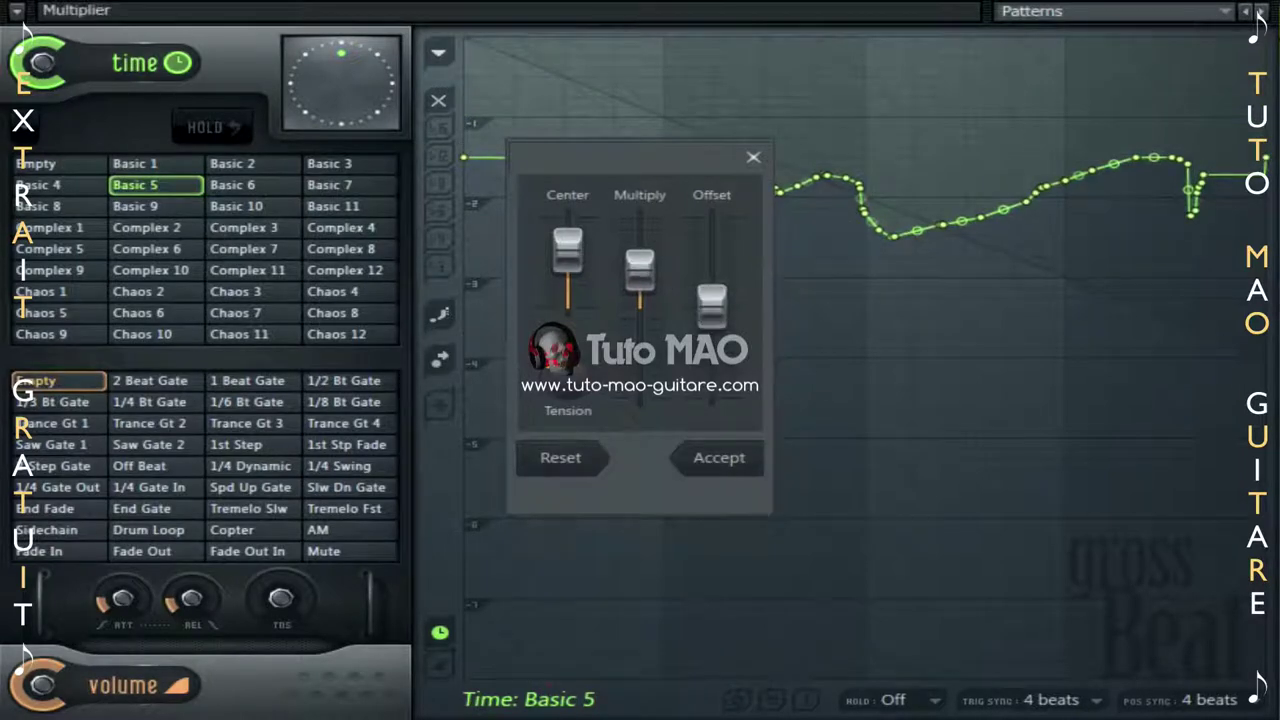
drag(640, 265, 640, 258)
click(715, 460)
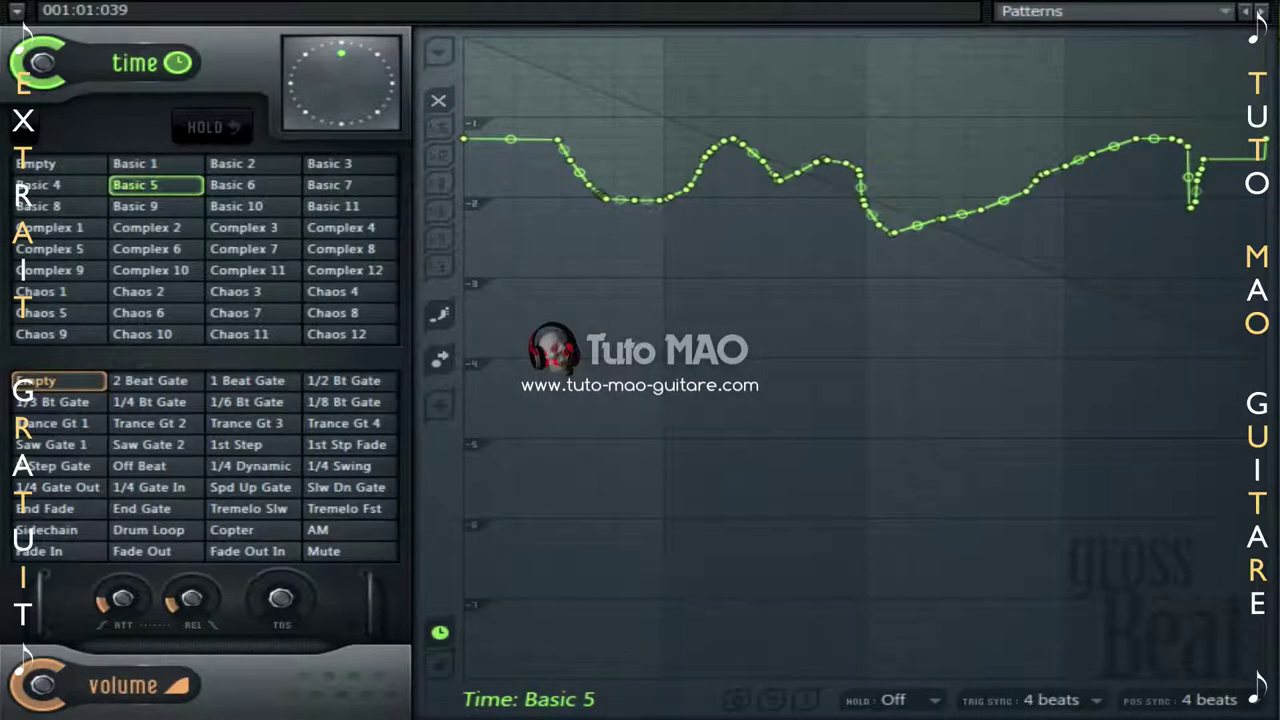
Normalize the levels of the Basic 5 time envelope.
click(441, 50)
click(441, 46)
click(434, 50)
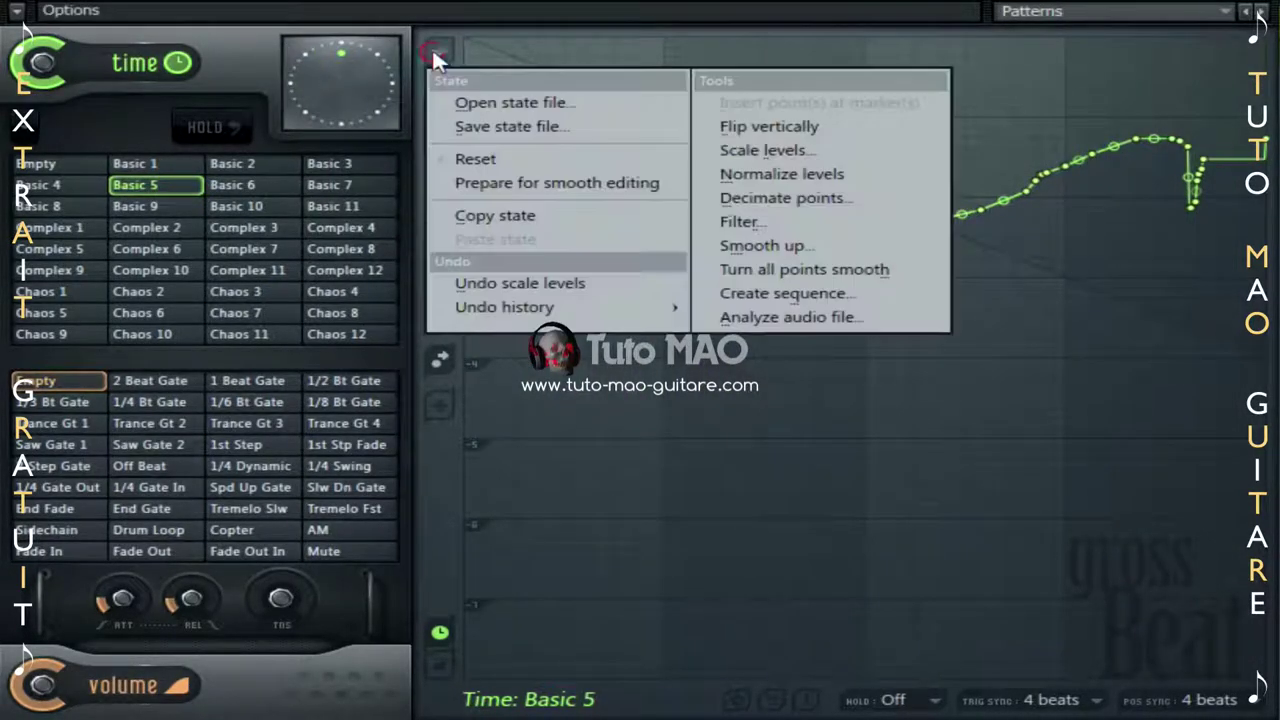
click(773, 174)
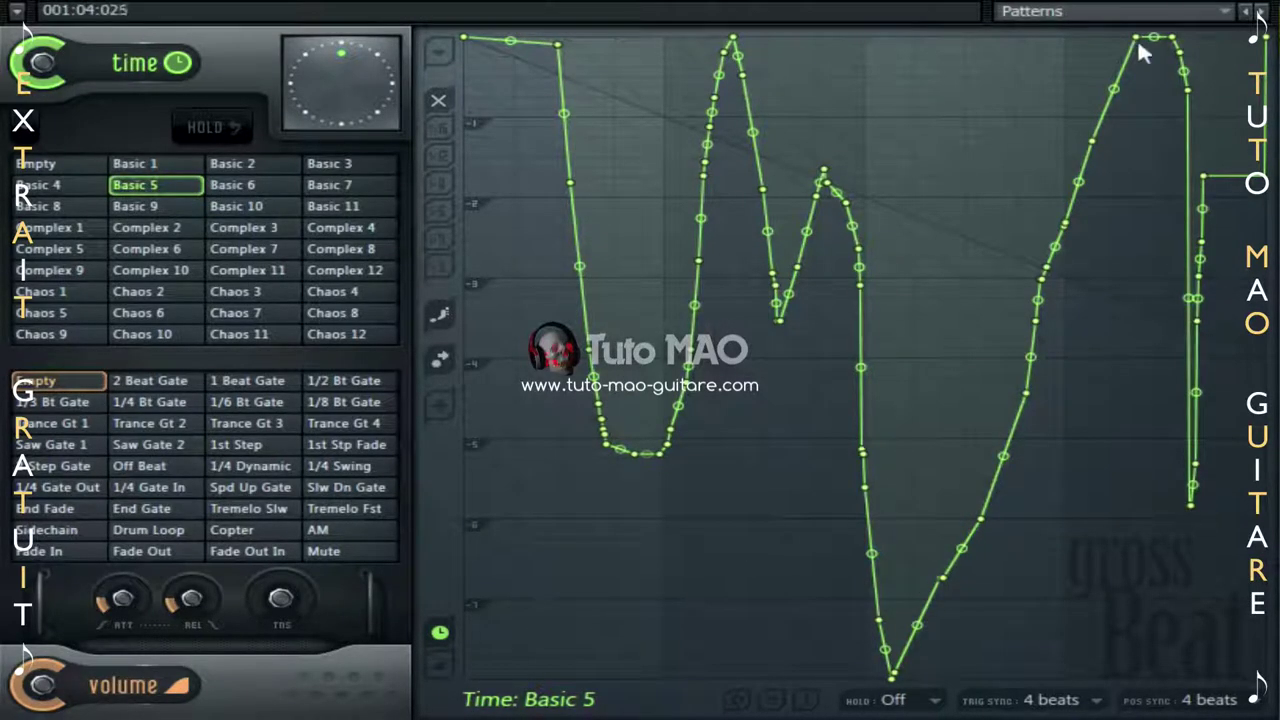
Decimate the Basic 5 envelope's points with a threshold of 100% and accept.
click(438, 53)
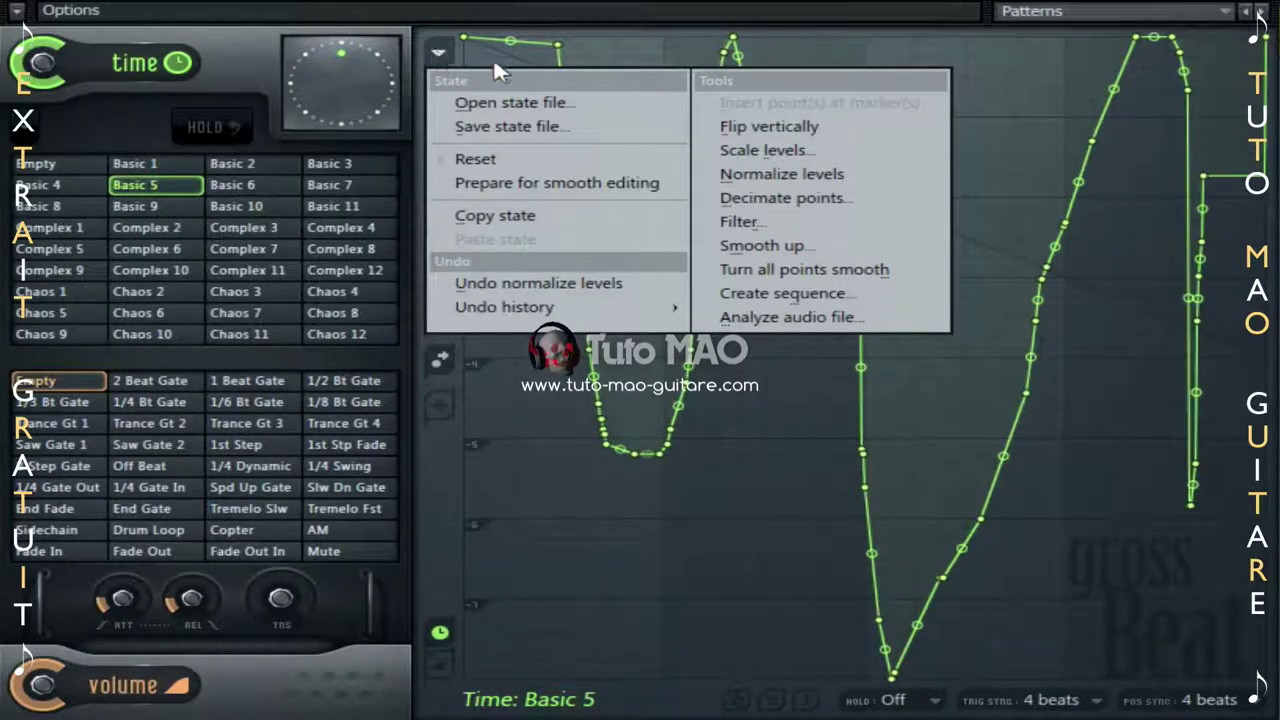
click(786, 198)
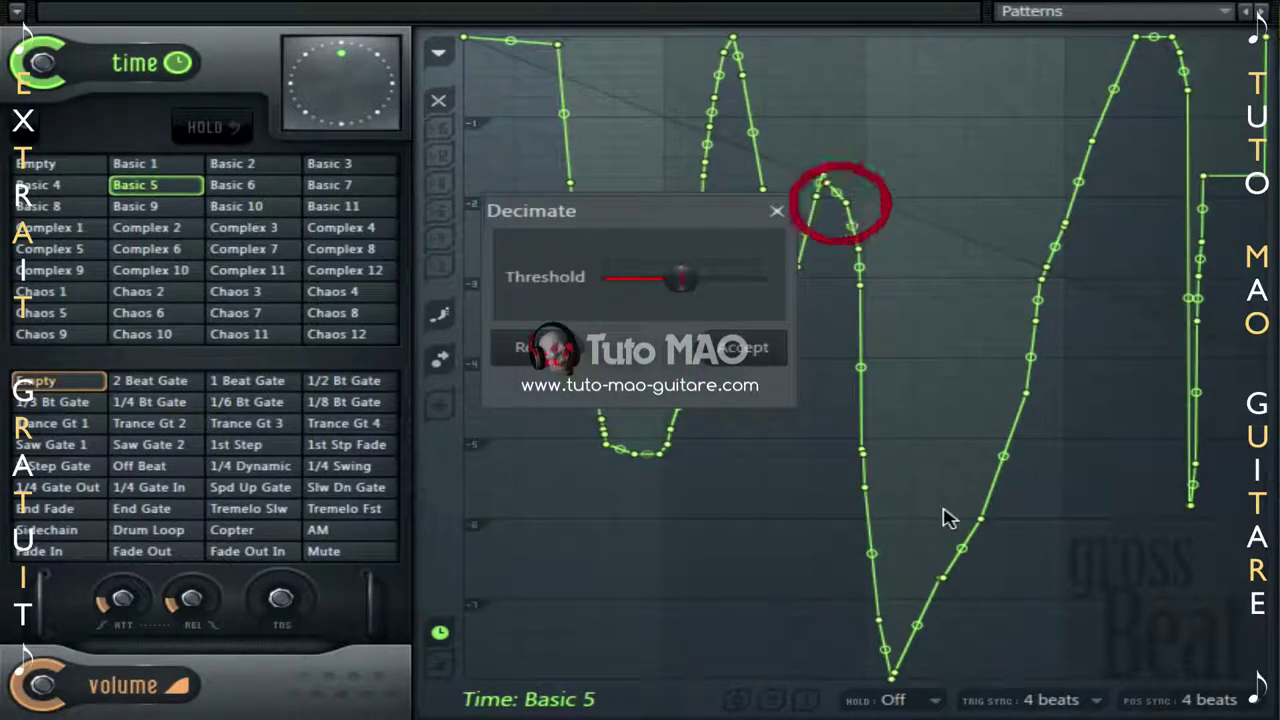
drag(680, 278, 757, 278)
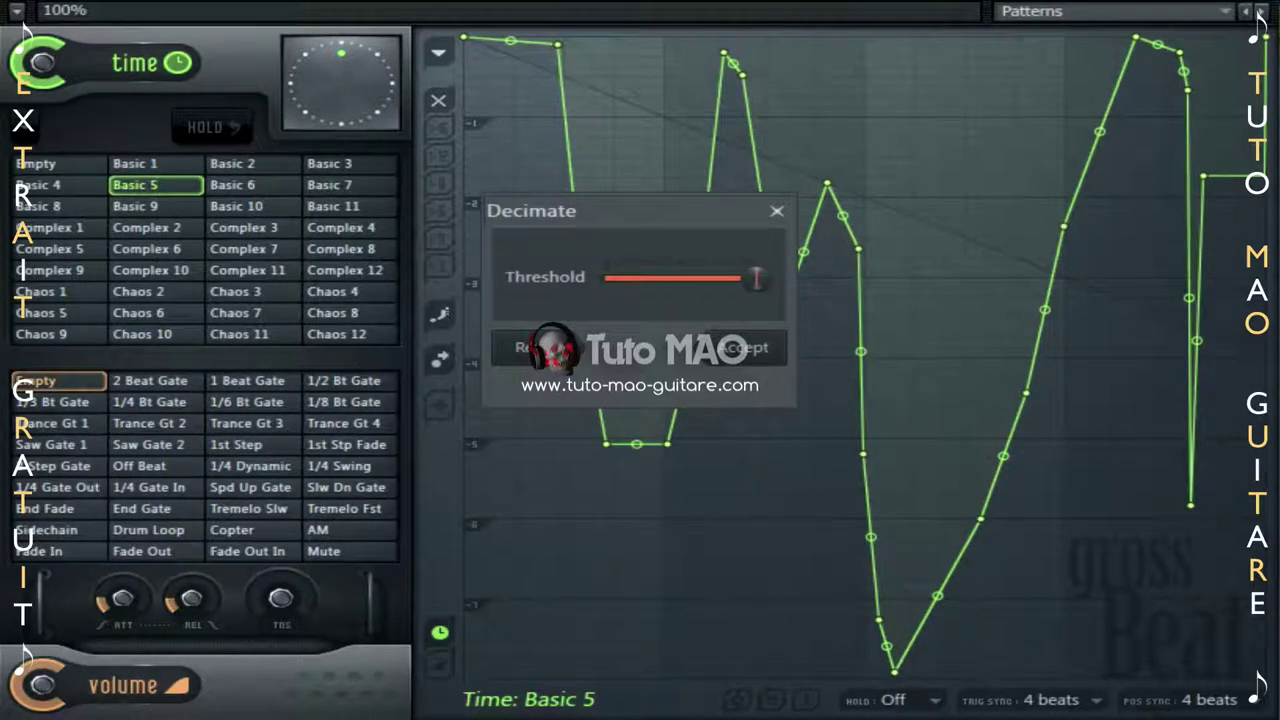
click(752, 348)
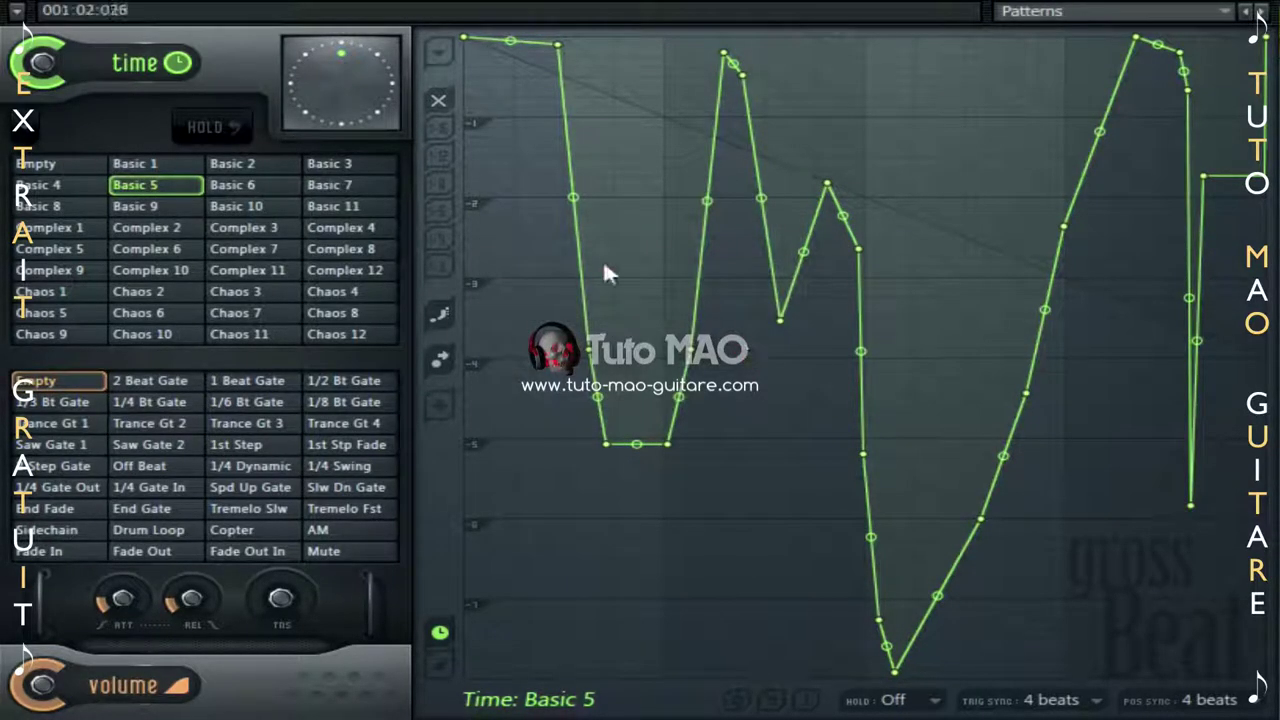
Filter the Basic 5 envelope with a greater width and a lower decimation threshold, and accept.
click(437, 50)
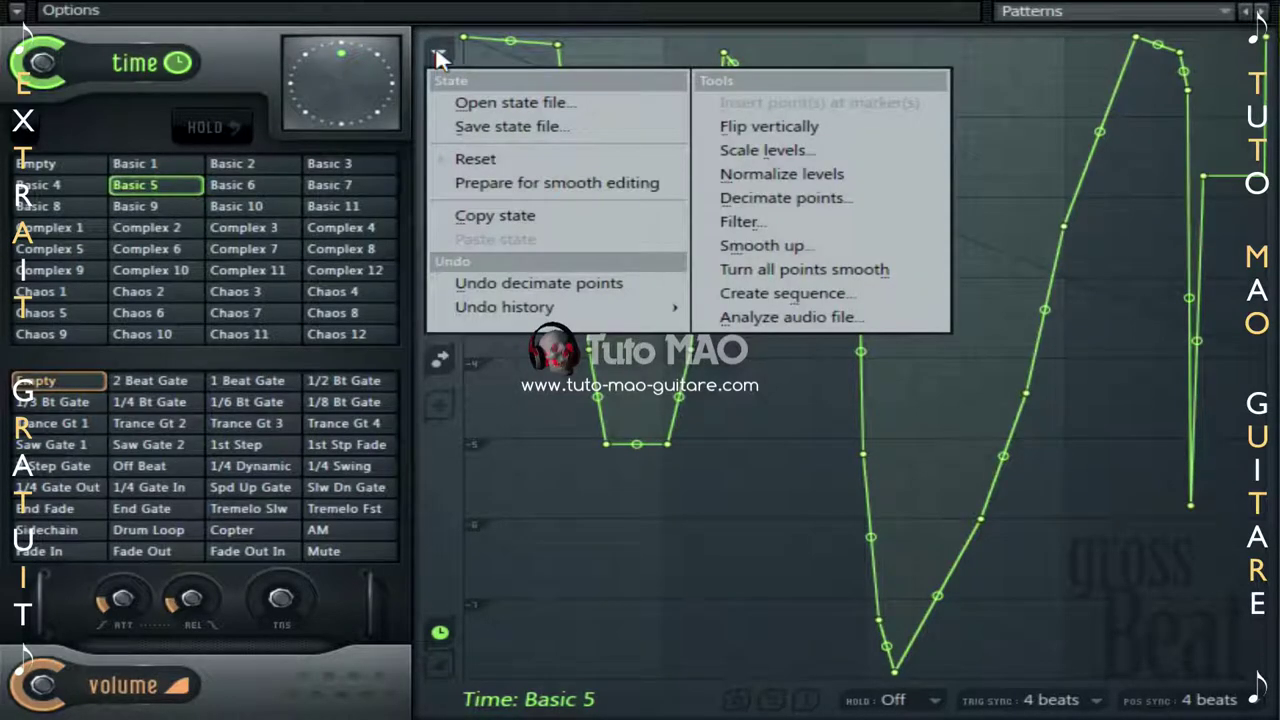
click(826, 224)
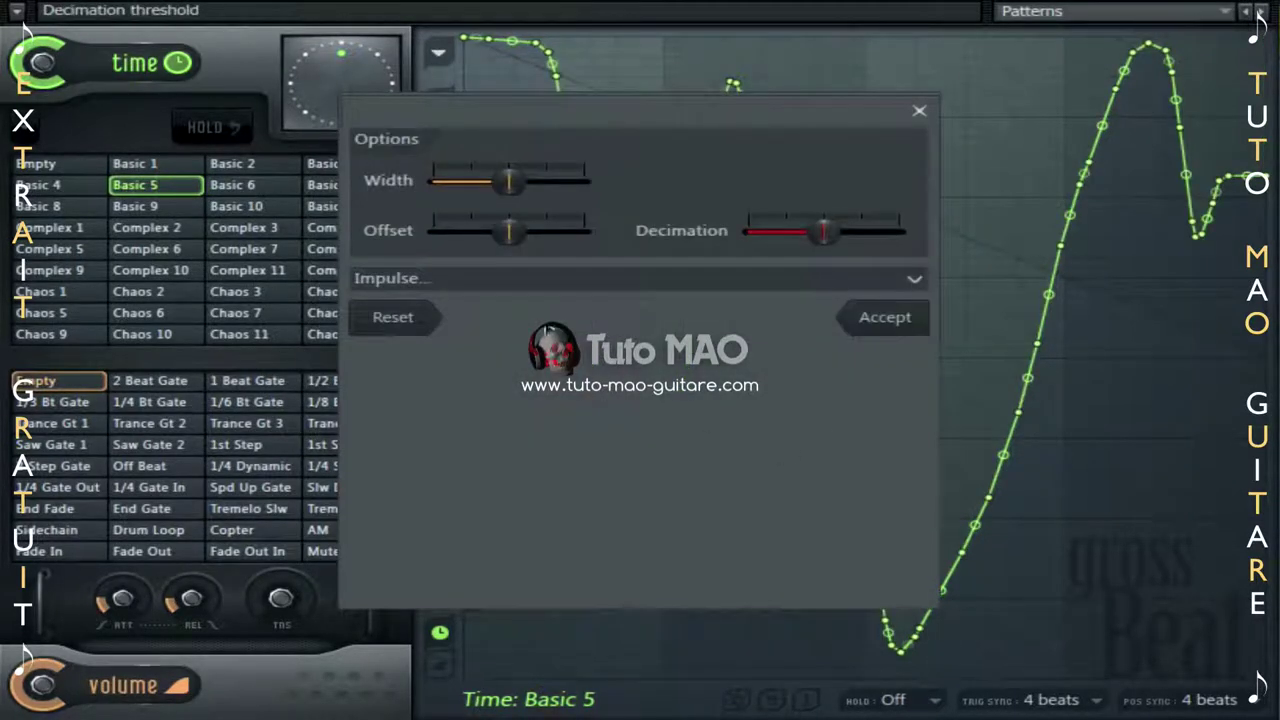
drag(504, 169, 535, 185)
mouse_move(508, 230)
mouse_down()
mouse_move(567, 230)
mouse_move(508, 230)
mouse_up()
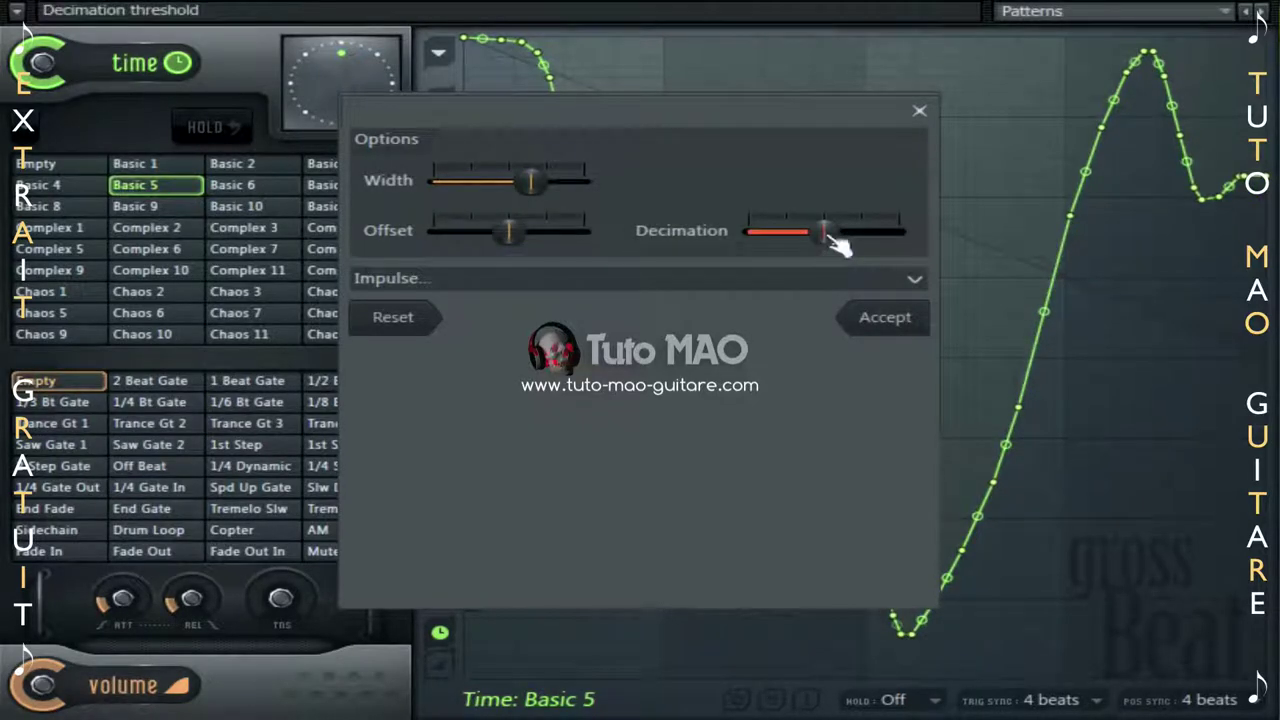
drag(826, 230, 805, 255)
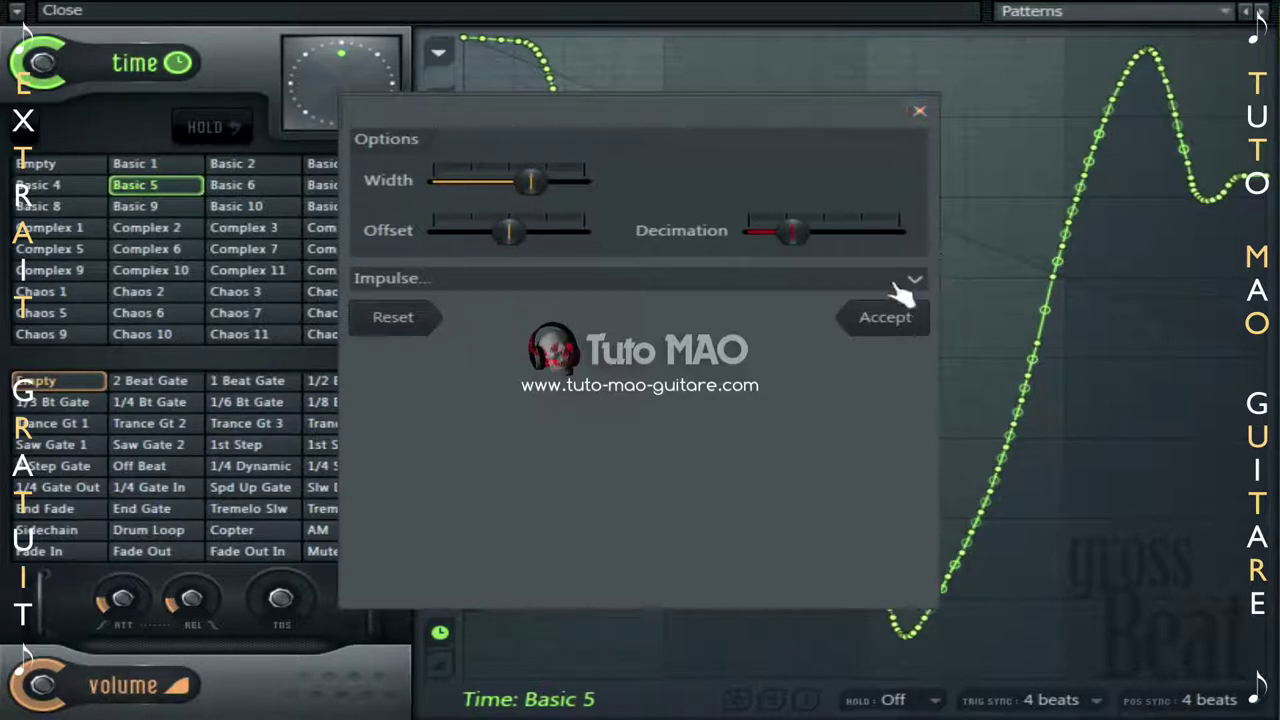
click(905, 320)
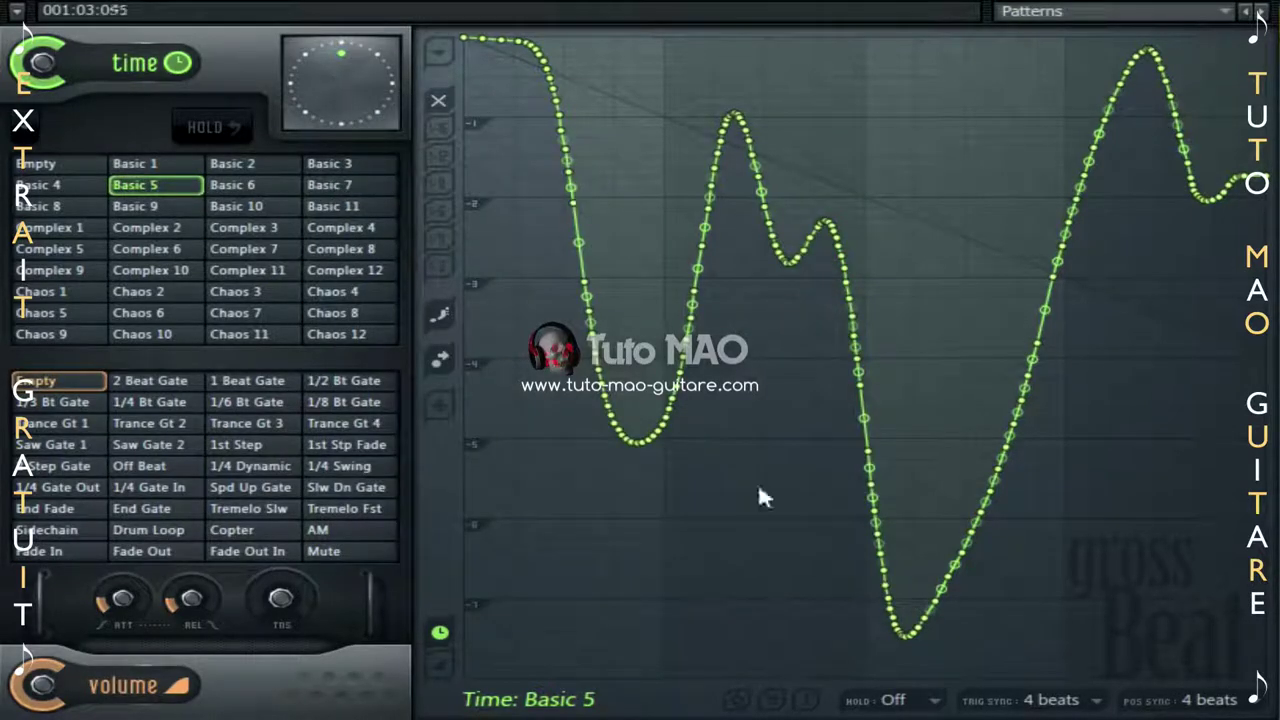
Smooth up the Basic 5 envelope with linked, reduced attack and release, a 43% offset and lower decimation, and accept.
click(442, 54)
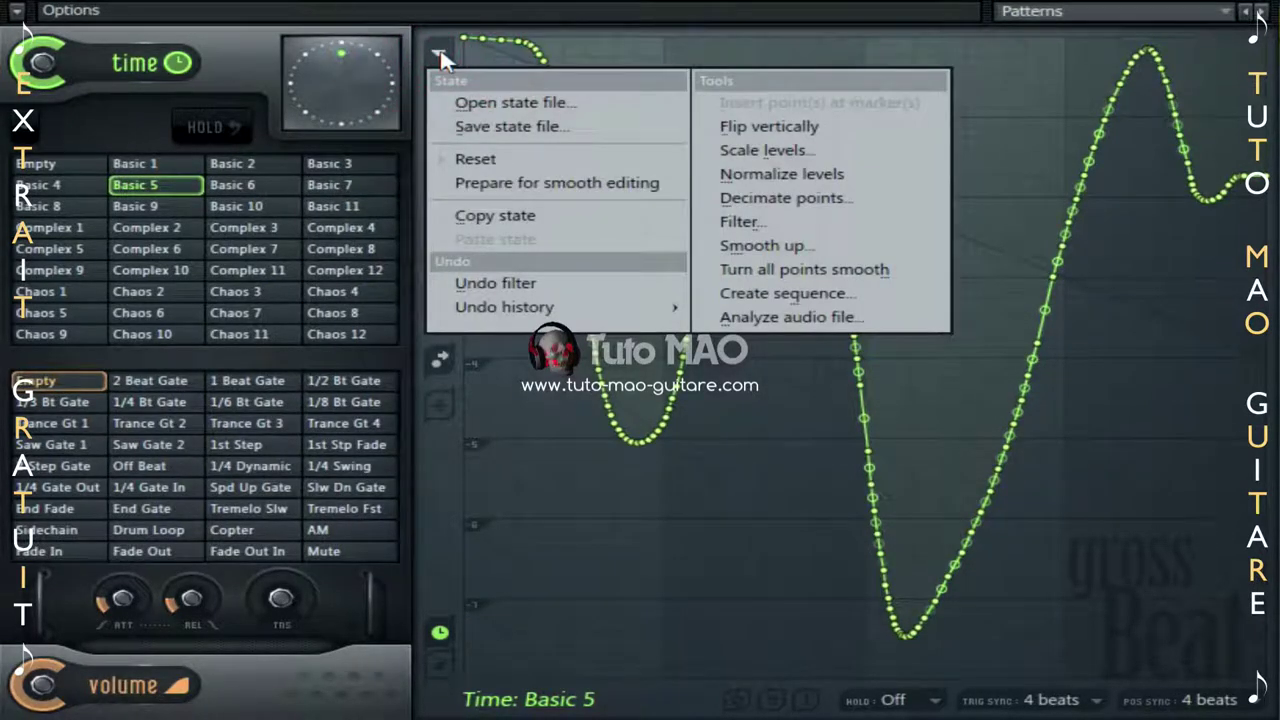
click(870, 246)
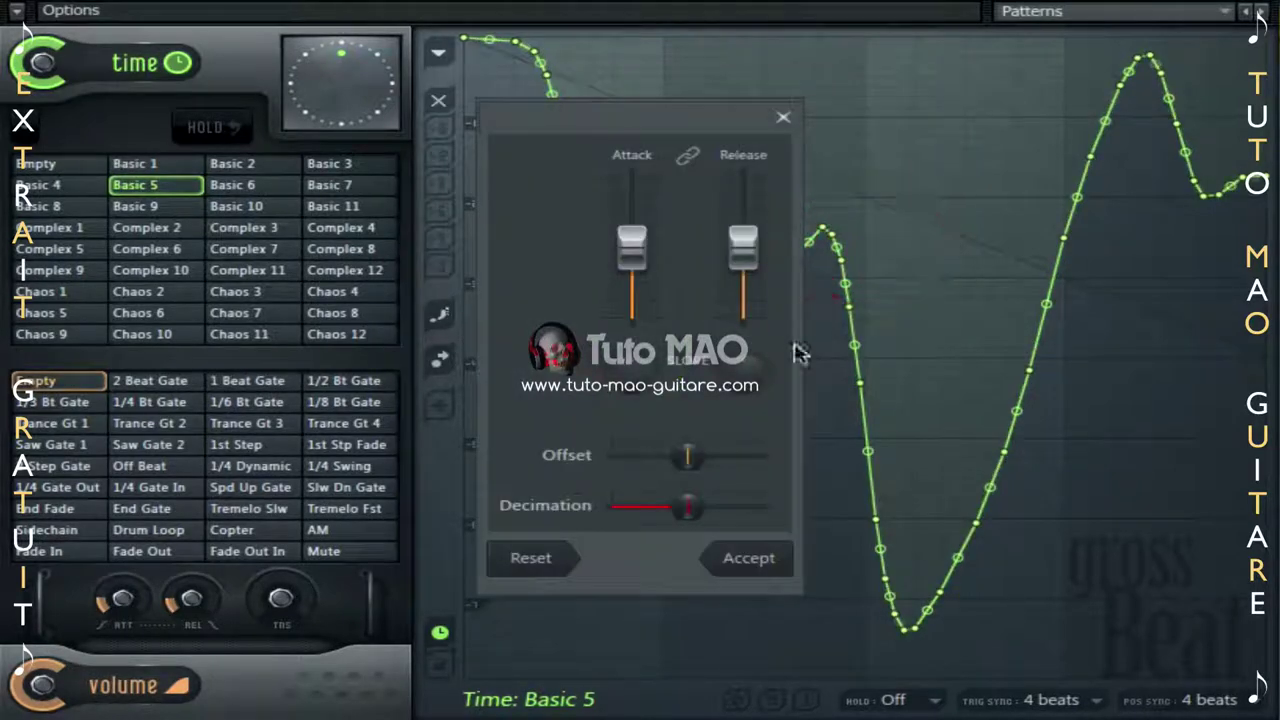
mouse_move(648, 240)
mouse_down()
mouse_move(647, 187)
mouse_move(640, 260)
mouse_up()
mouse_move(743, 248)
mouse_down()
mouse_move(743, 186)
mouse_move(743, 240)
mouse_up()
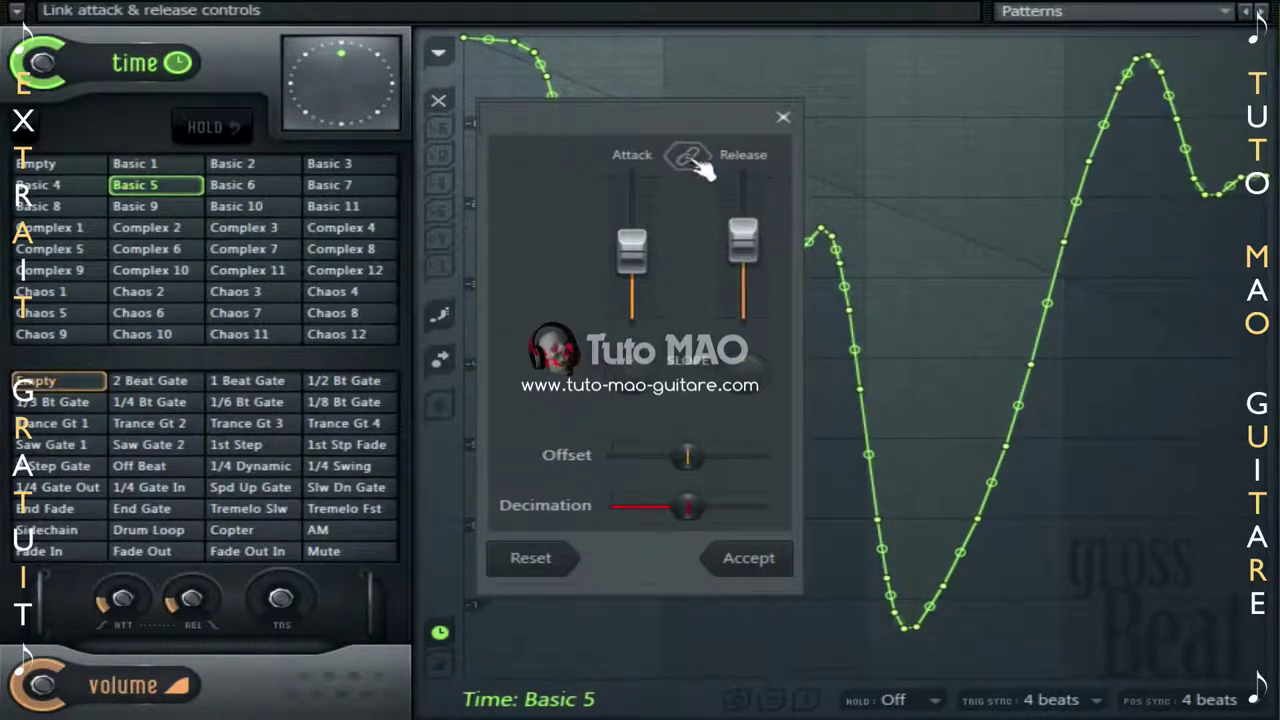
mouse_move(647, 290)
mouse_down()
mouse_move(647, 268)
mouse_move(640, 310)
mouse_move(623, 320)
mouse_up()
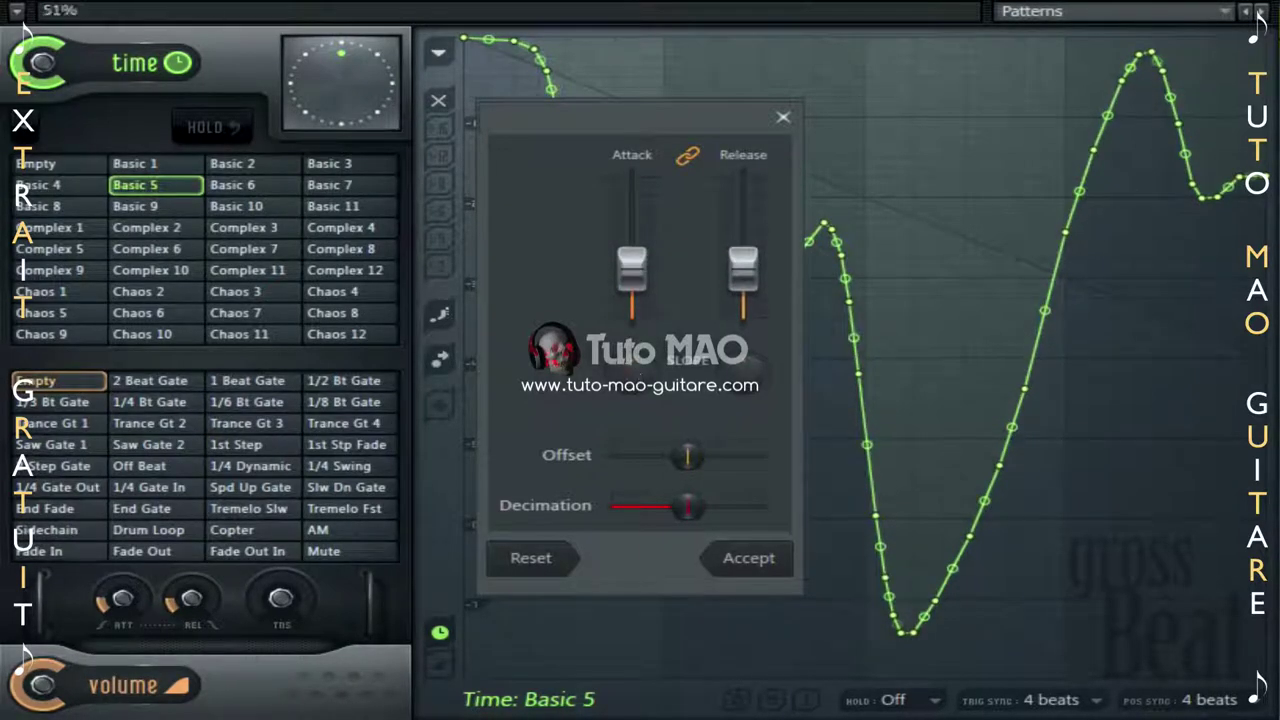
mouse_move(630, 375)
mouse_down()
mouse_move(630, 390)
mouse_move(630, 350)
mouse_move(630, 378)
mouse_up()
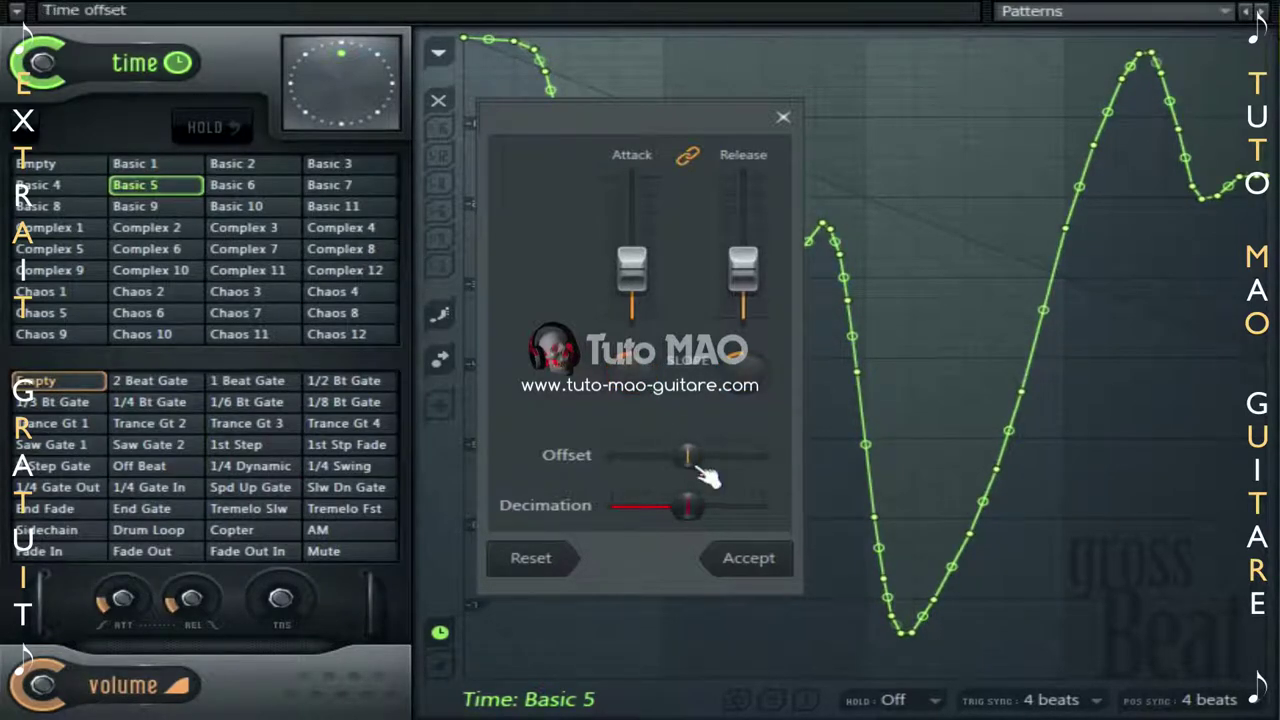
drag(690, 460, 718, 455)
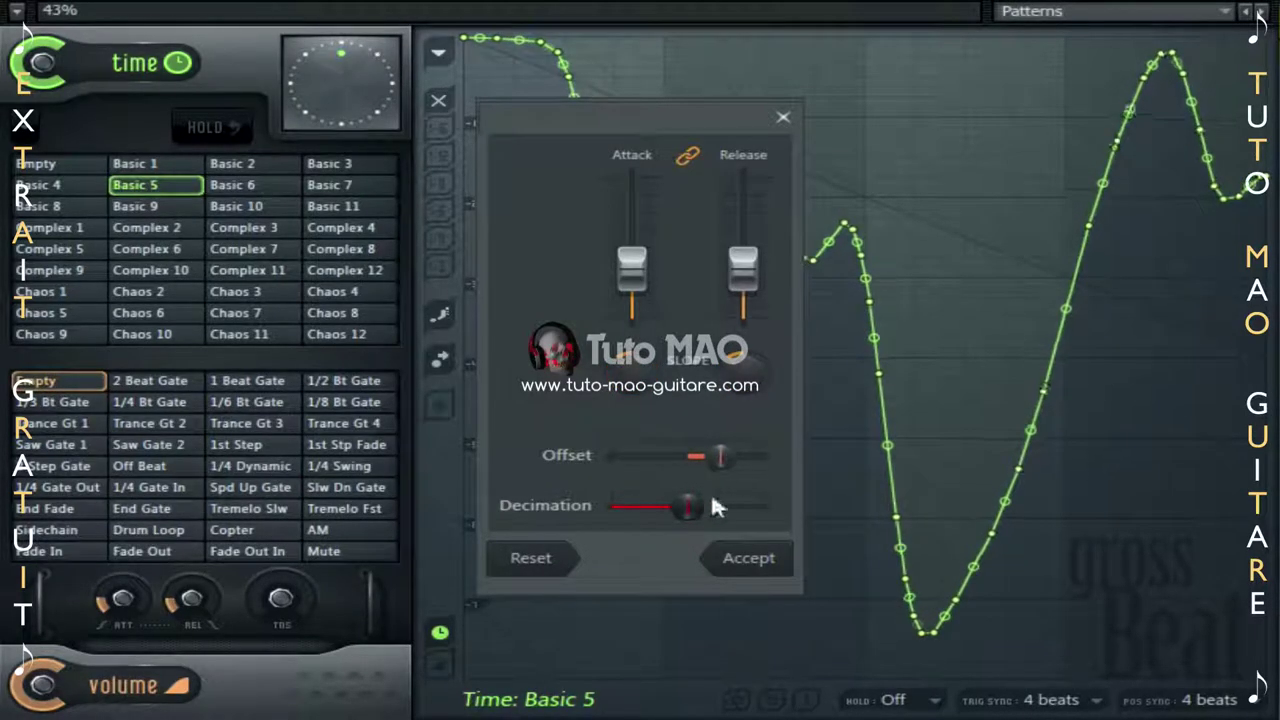
drag(706, 511, 649, 512)
click(757, 565)
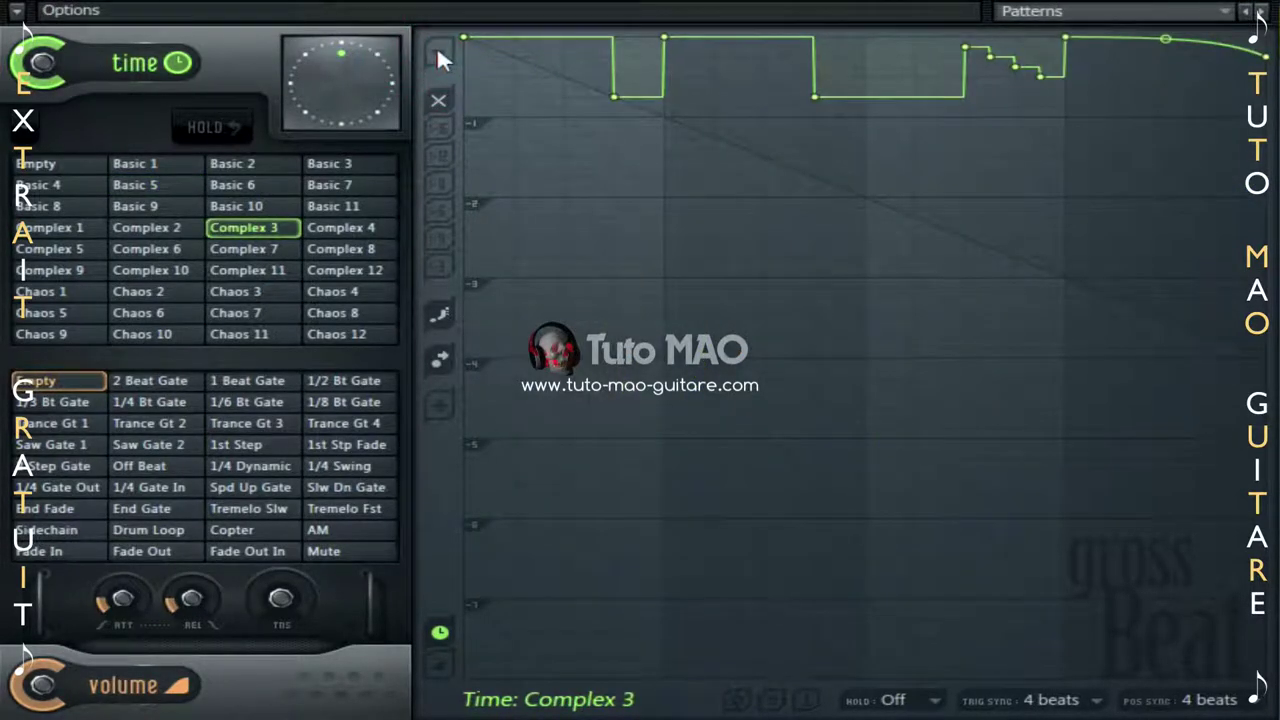
Open the envelope options for the Complex 3 time preset.
click(437, 50)
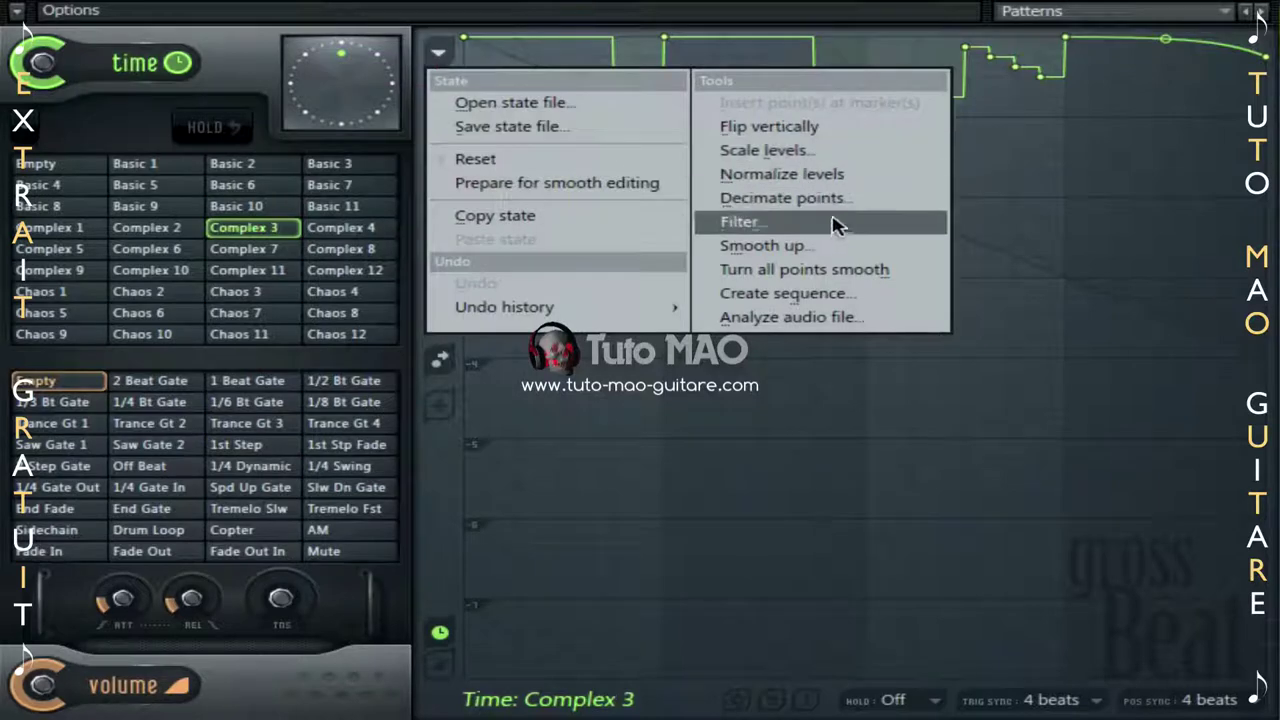
Turn all points of the Complex 3 time envelope smooth.
click(836, 276)
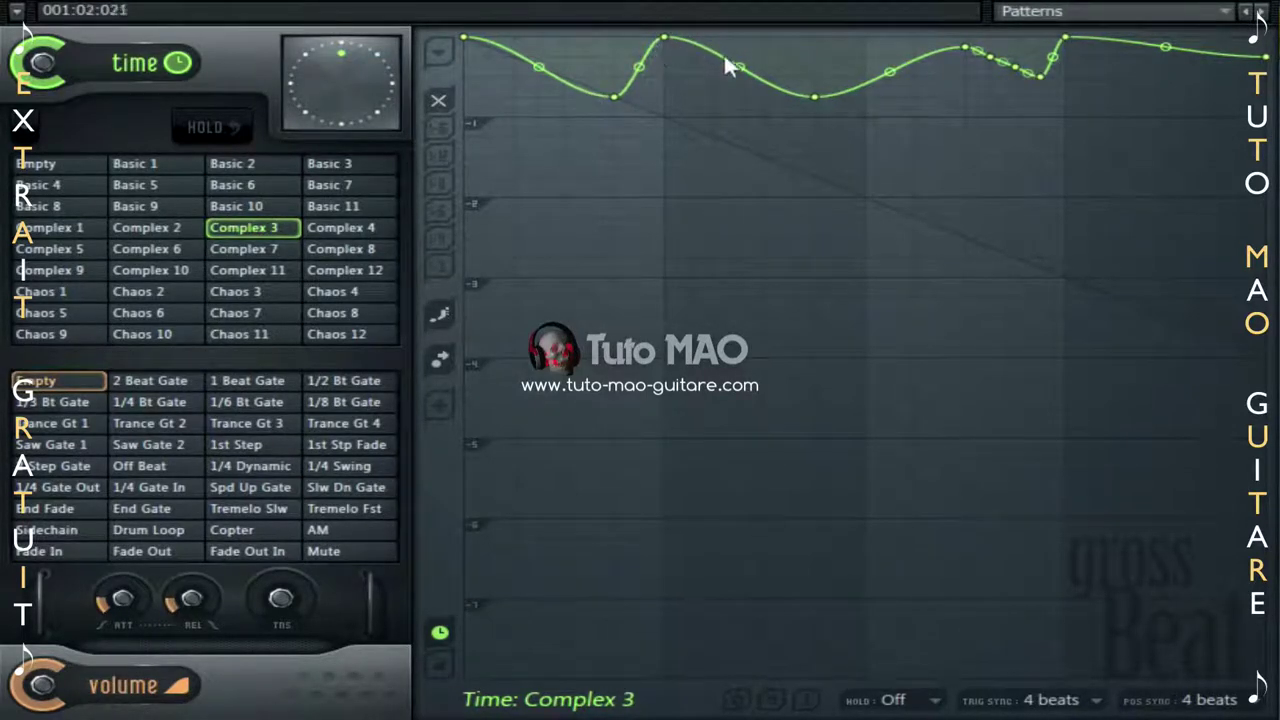
Create a sequence on the Empty time envelope with descending release slopes for the four steps and swing lowered to minimum.
click(433, 44)
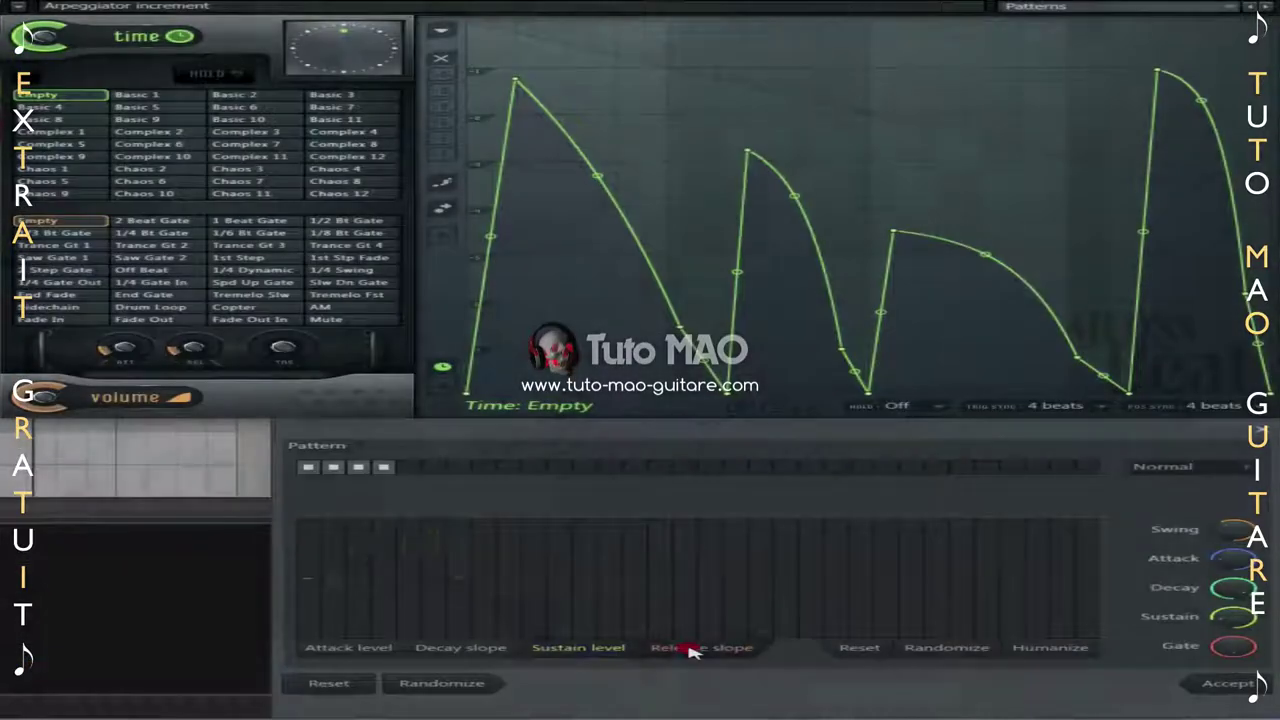
click(689, 649)
mouse_move(360, 538)
mouse_down()
mouse_move(405, 561)
mouse_move(450, 544)
mouse_move(492, 598)
mouse_up()
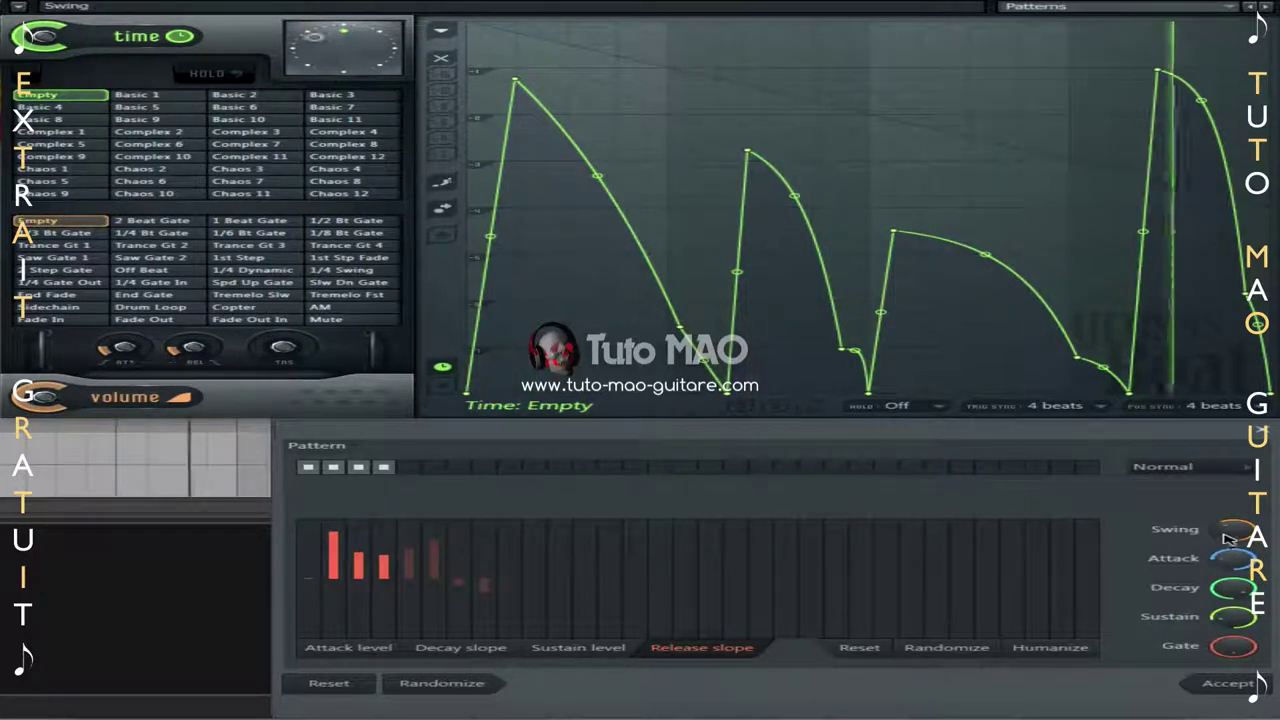
drag(1232, 531, 1232, 495)
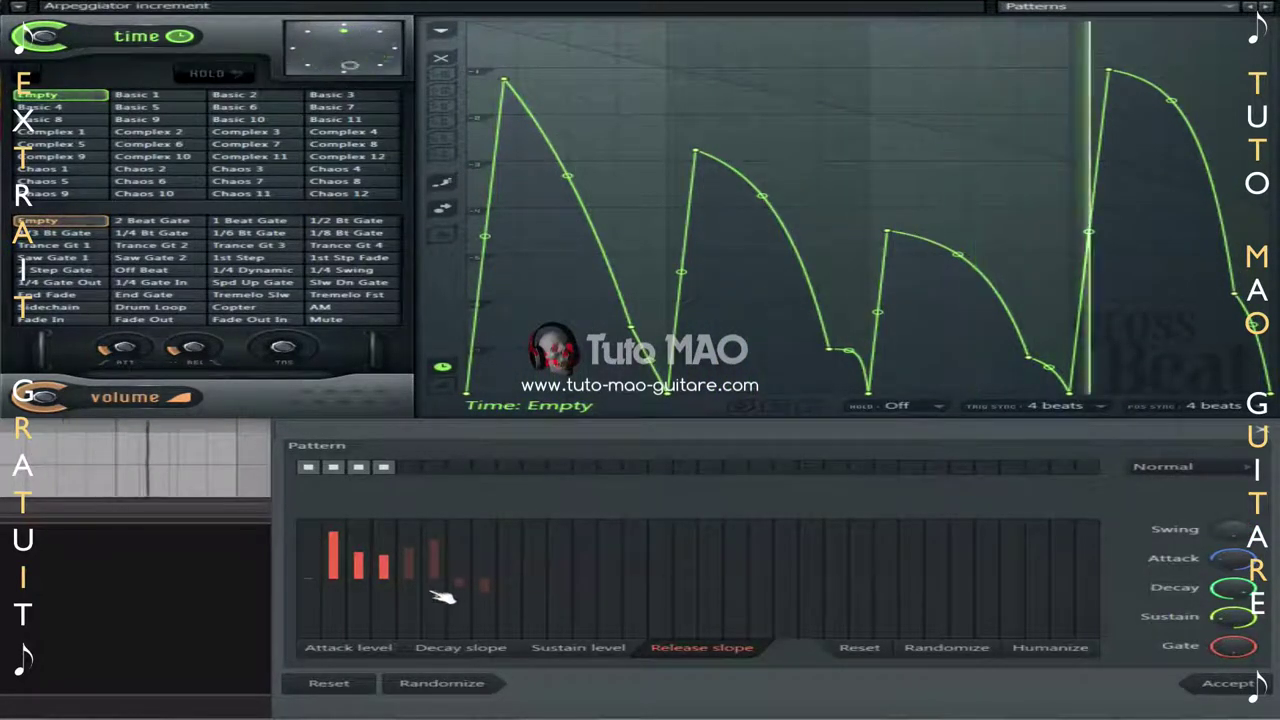
mouse_move(449, 606)
mouse_down()
mouse_move(276, 522)
mouse_move(423, 577)
mouse_move(470, 637)
mouse_up()
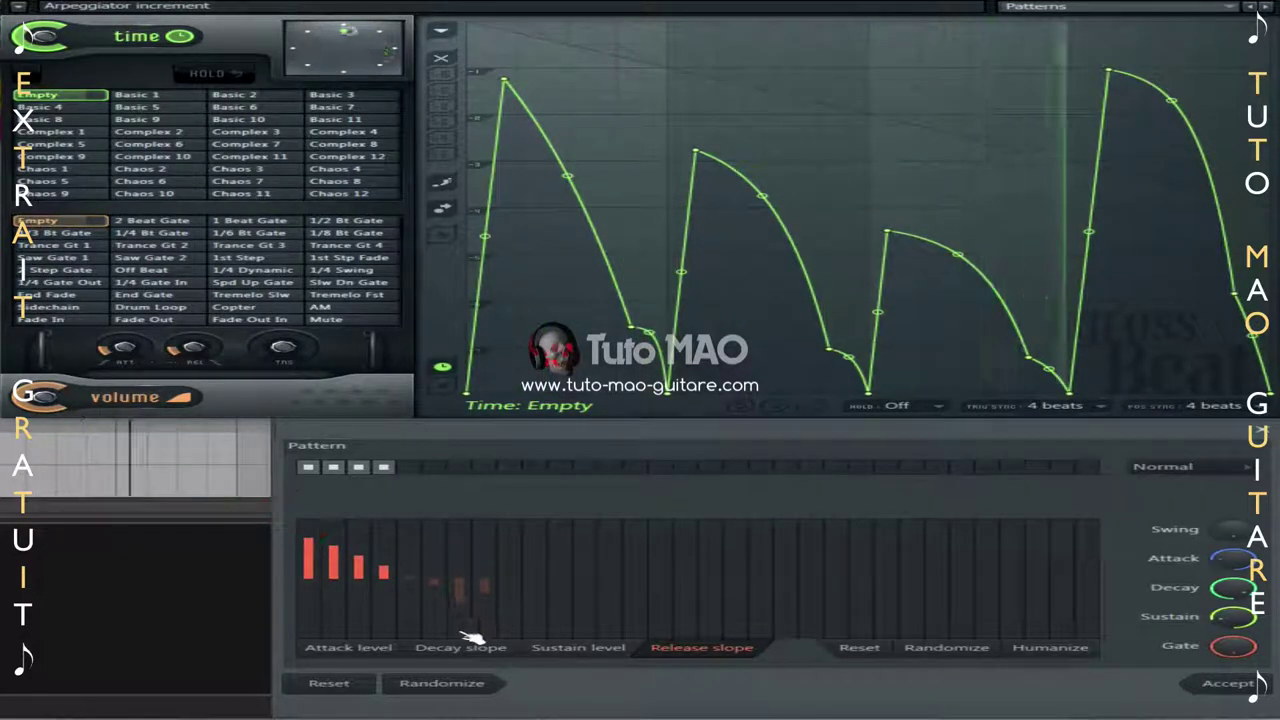
Draw descending decay slopes and rising attack levels across the four steps of the sequence.
click(460, 647)
drag(430, 575, 455, 610)
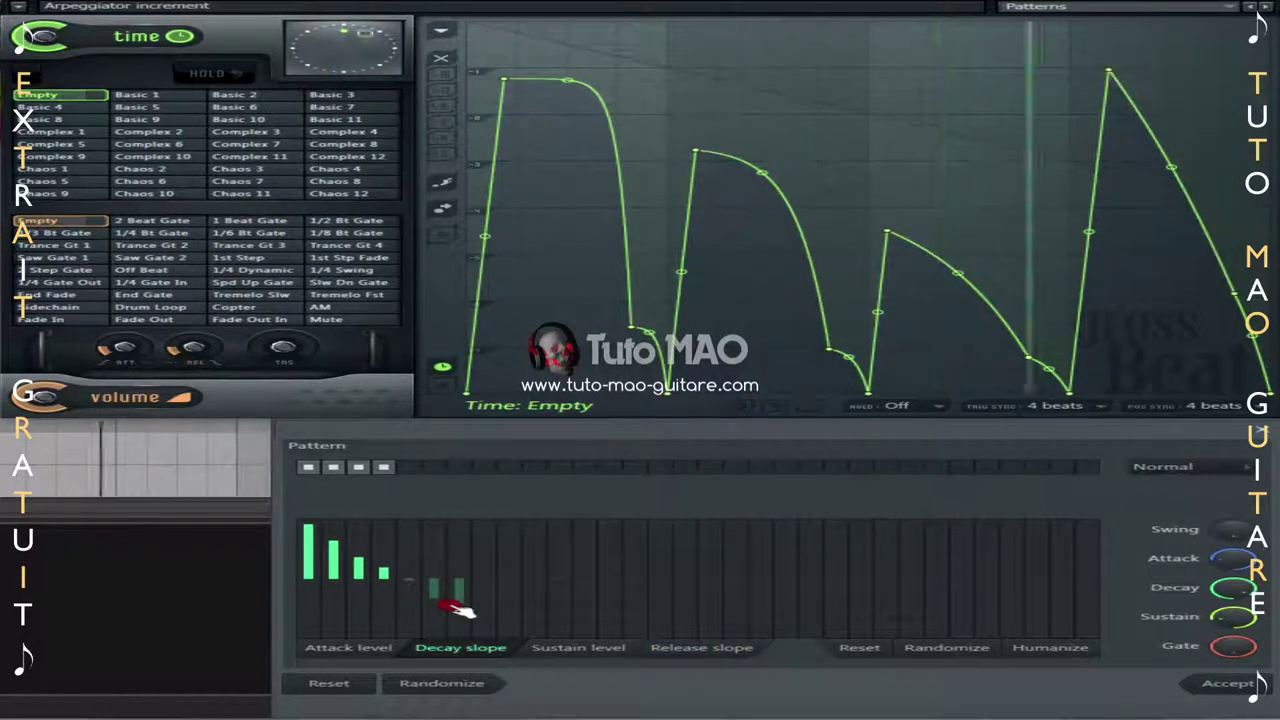
click(343, 647)
mouse_move(337, 606)
mouse_down()
mouse_move(387, 531)
mouse_move(342, 566)
mouse_move(321, 613)
mouse_move(434, 528)
mouse_up()
Reset the release slope and the decay slope of the sequence steps.
click(701, 647)
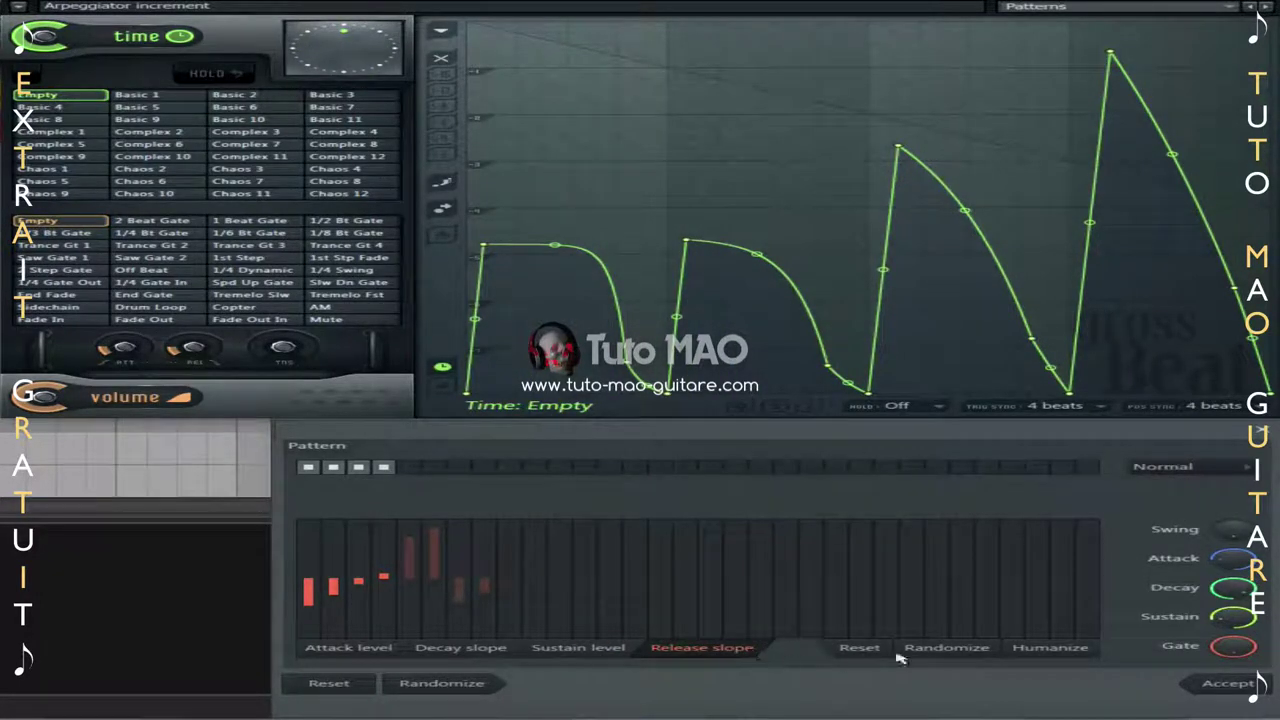
click(703, 649)
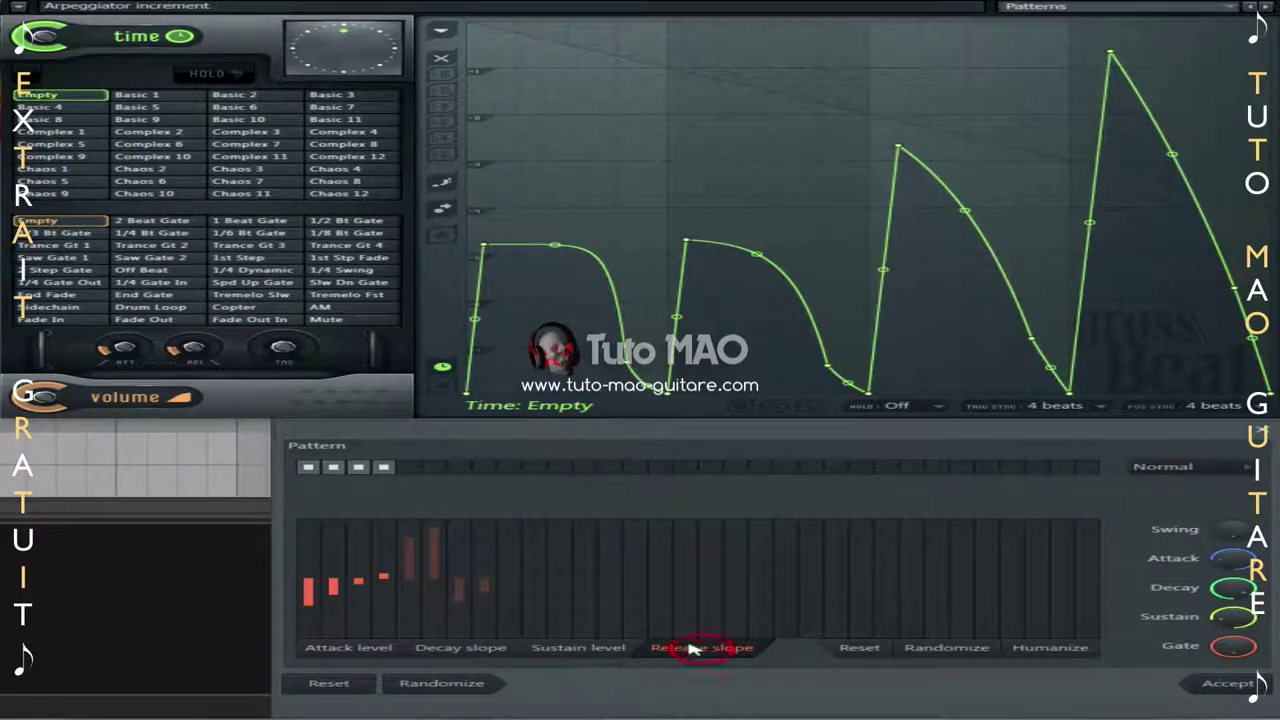
click(856, 649)
click(487, 650)
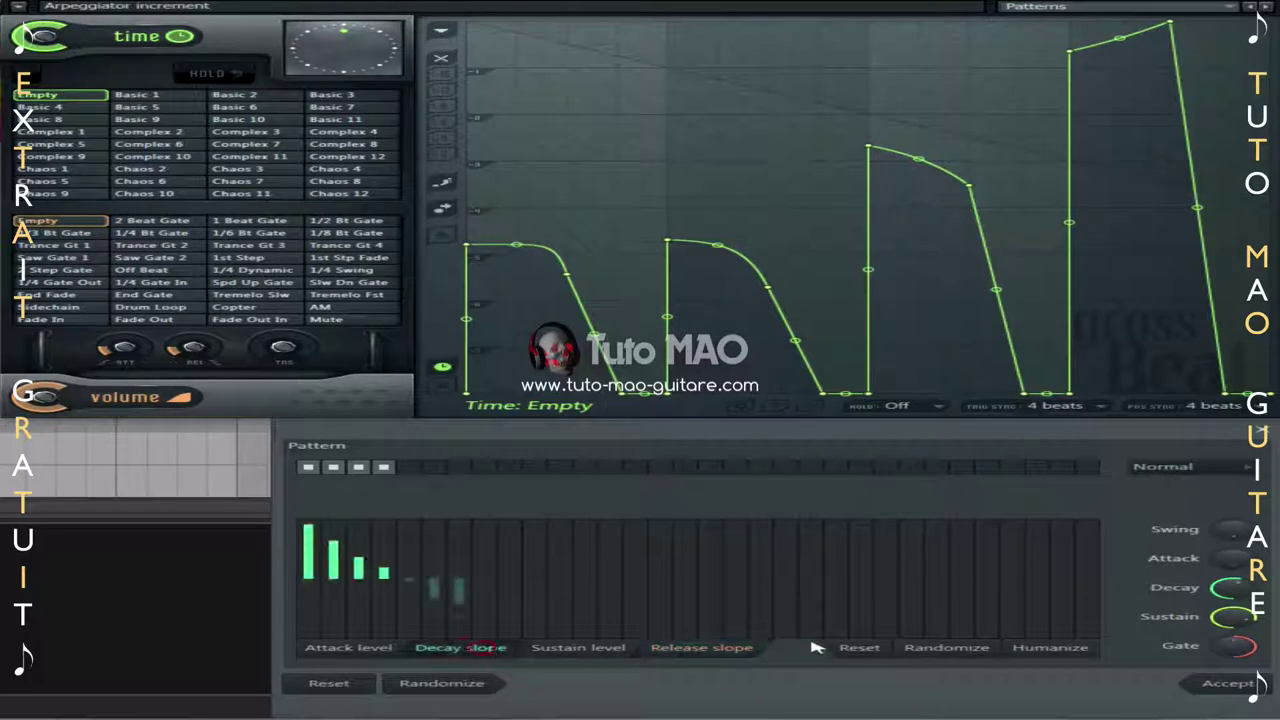
click(858, 648)
Randomize the sustain level, attack level, decay slope and release slope of the sequence individually.
click(580, 648)
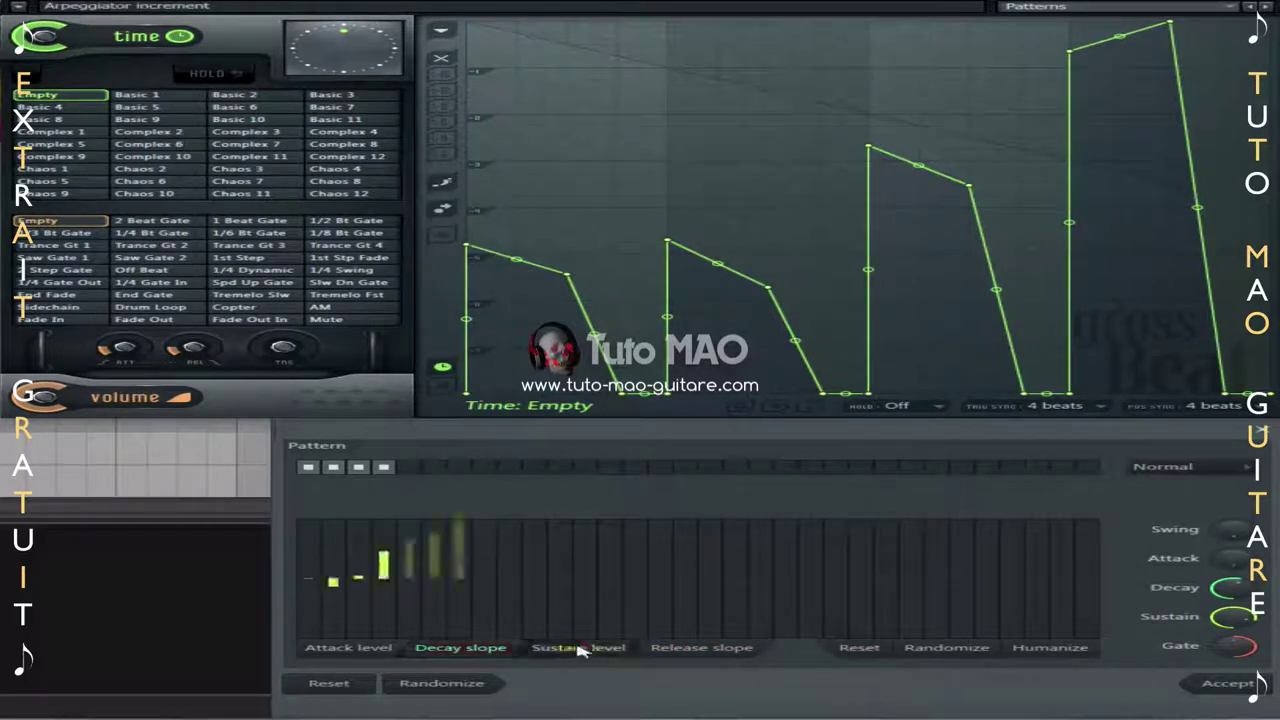
click(948, 649)
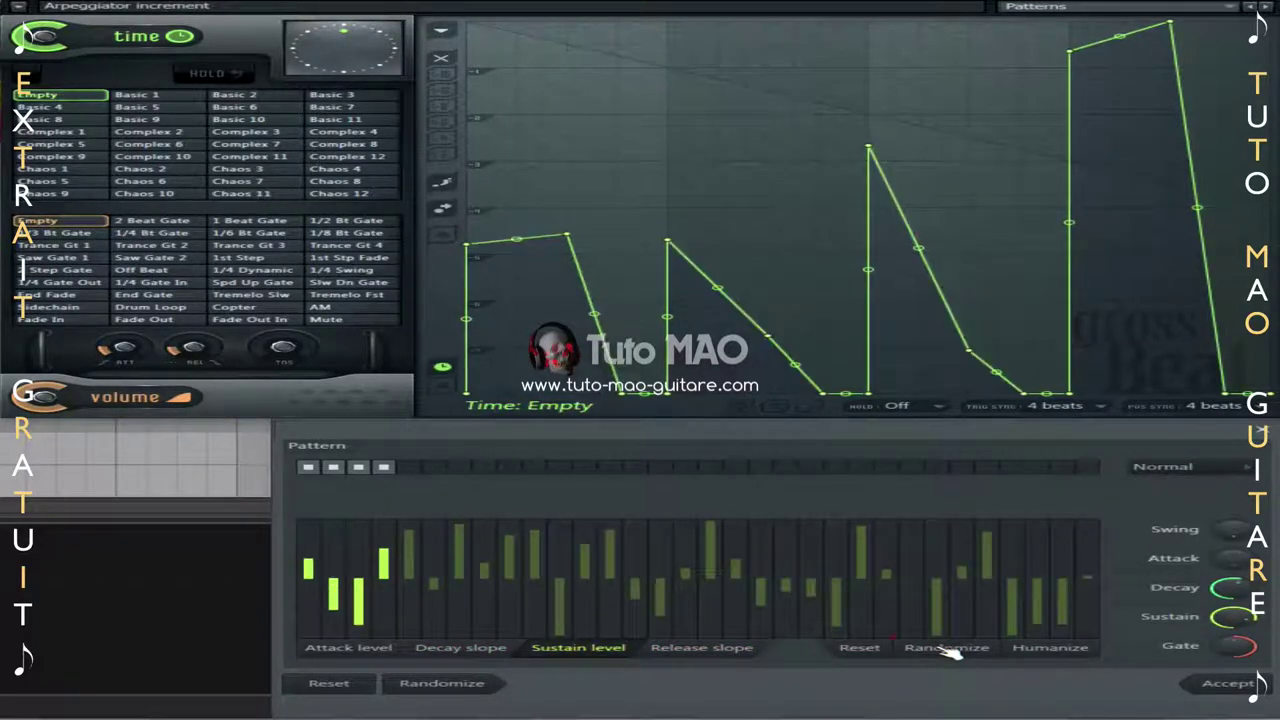
click(373, 648)
click(948, 649)
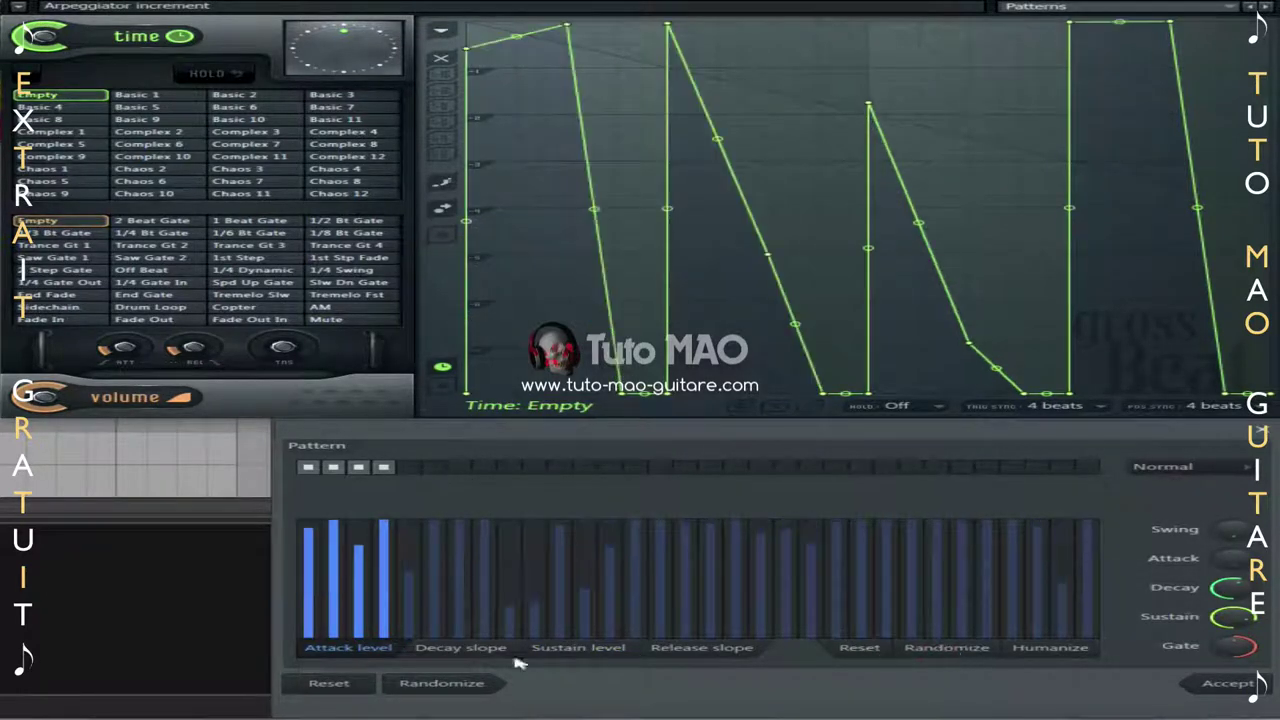
click(453, 648)
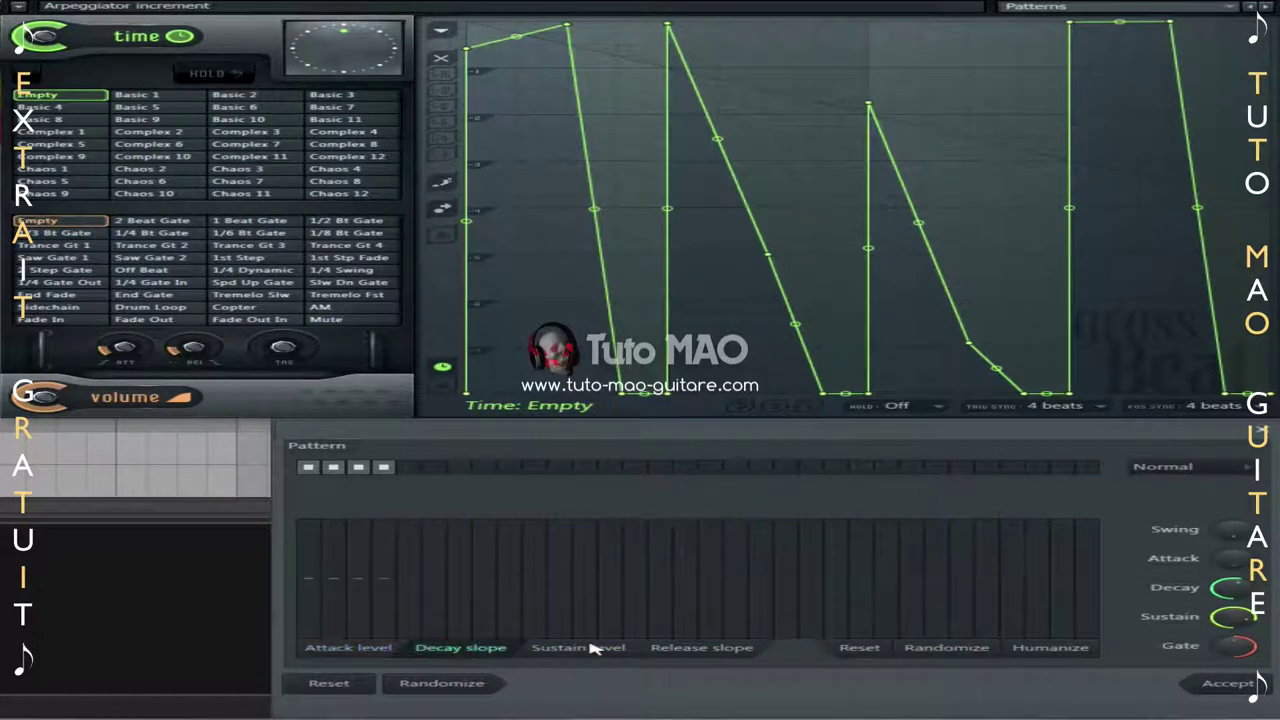
click(955, 650)
click(714, 649)
click(968, 650)
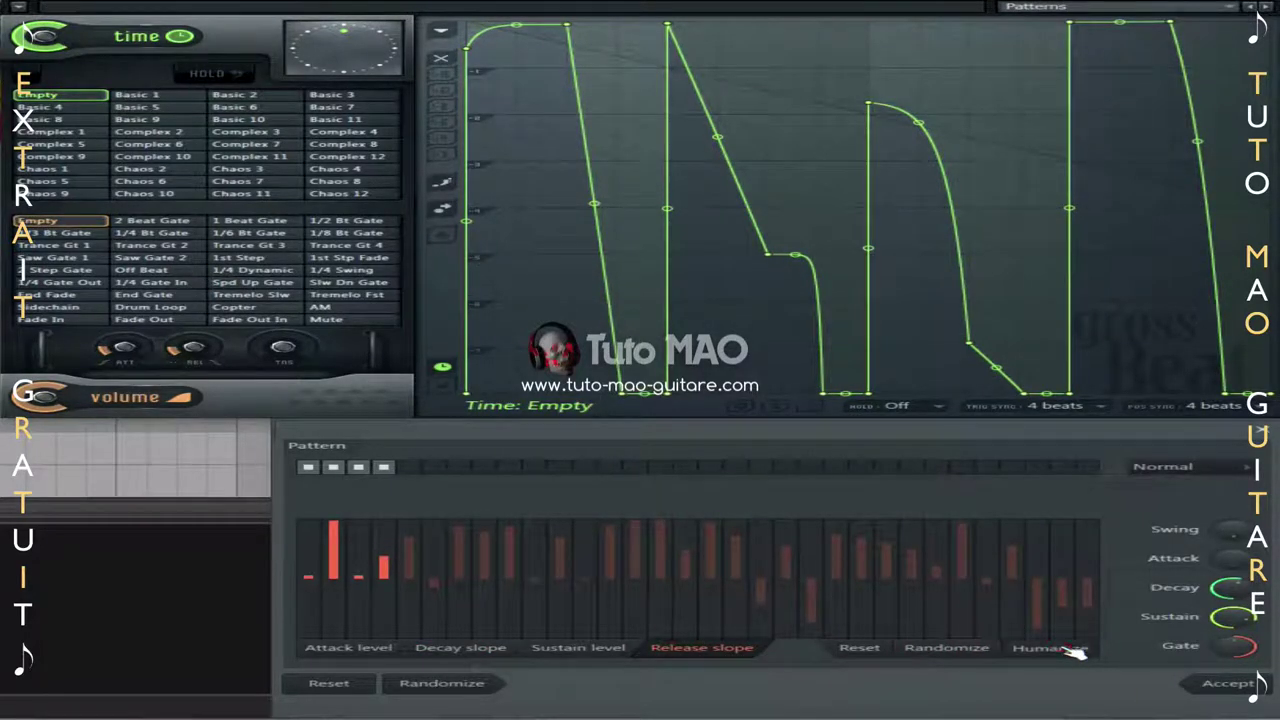
Humanize the sustain level, decay slope and attack level of the sequence.
click(578, 648)
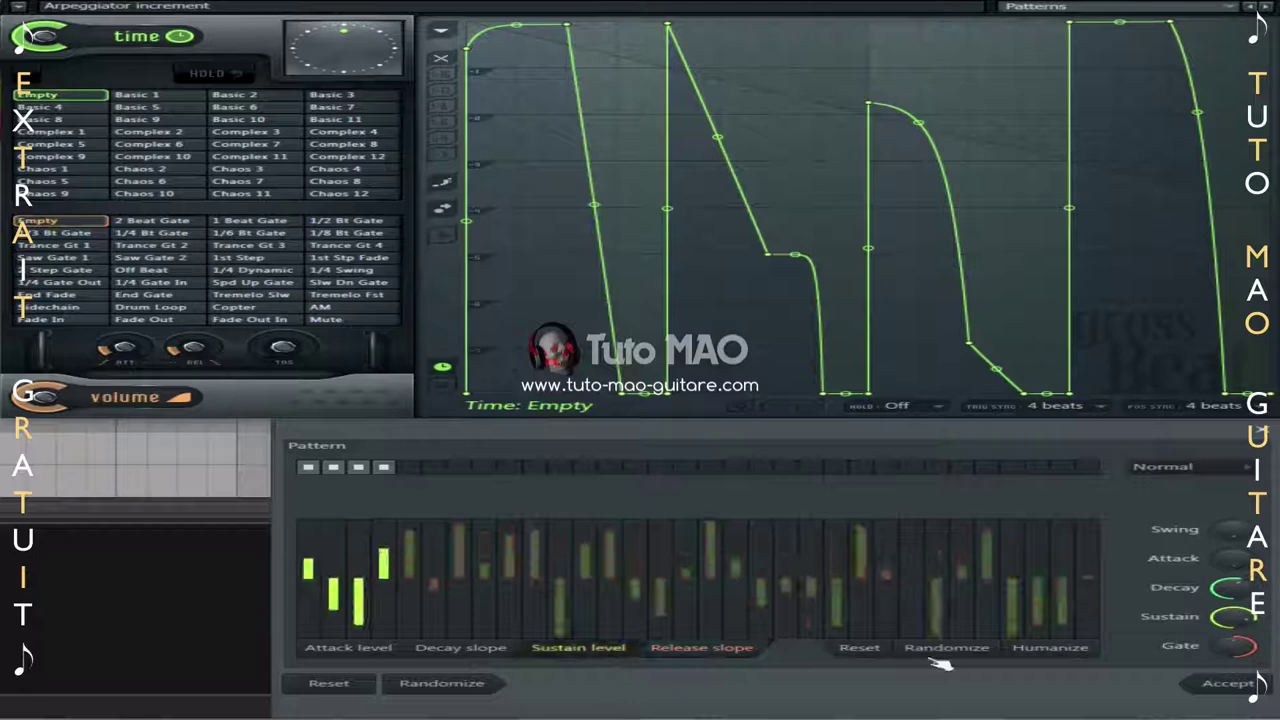
click(1066, 650)
click(460, 648)
click(1068, 650)
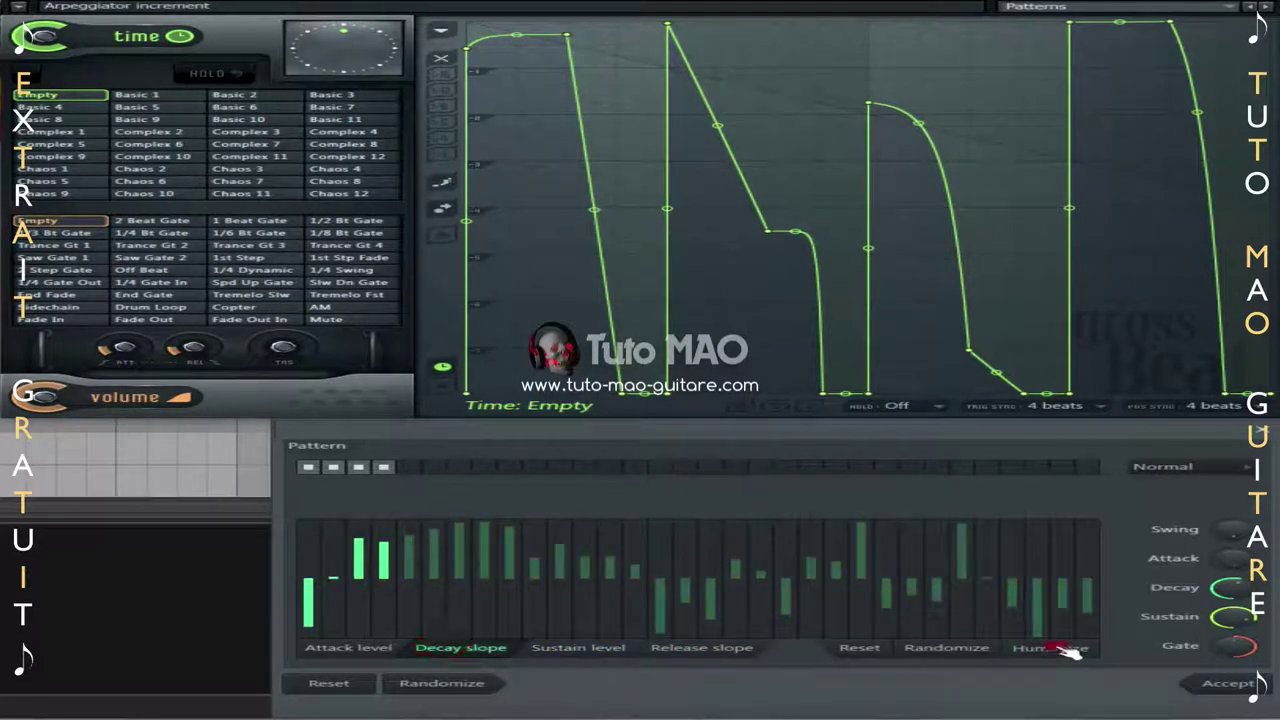
click(1035, 650)
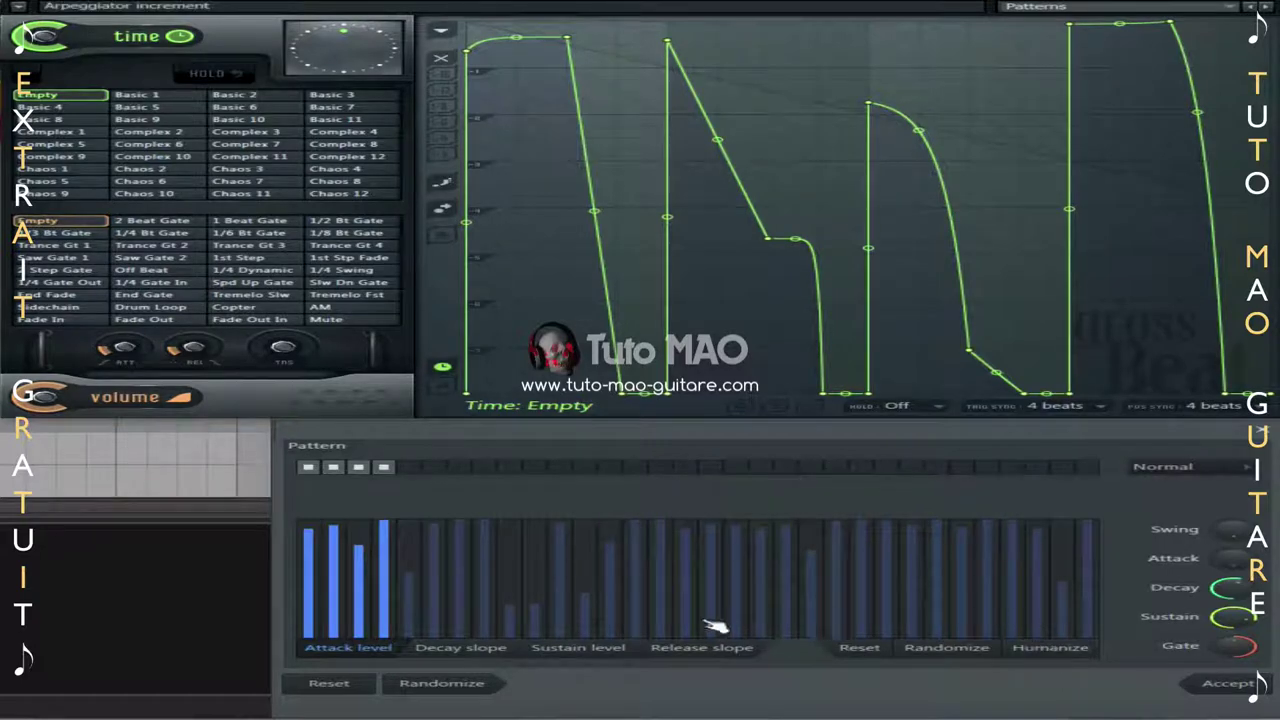
Reset the whole sequence, randomize it, and review its sustain, decay and attack values.
click(336, 685)
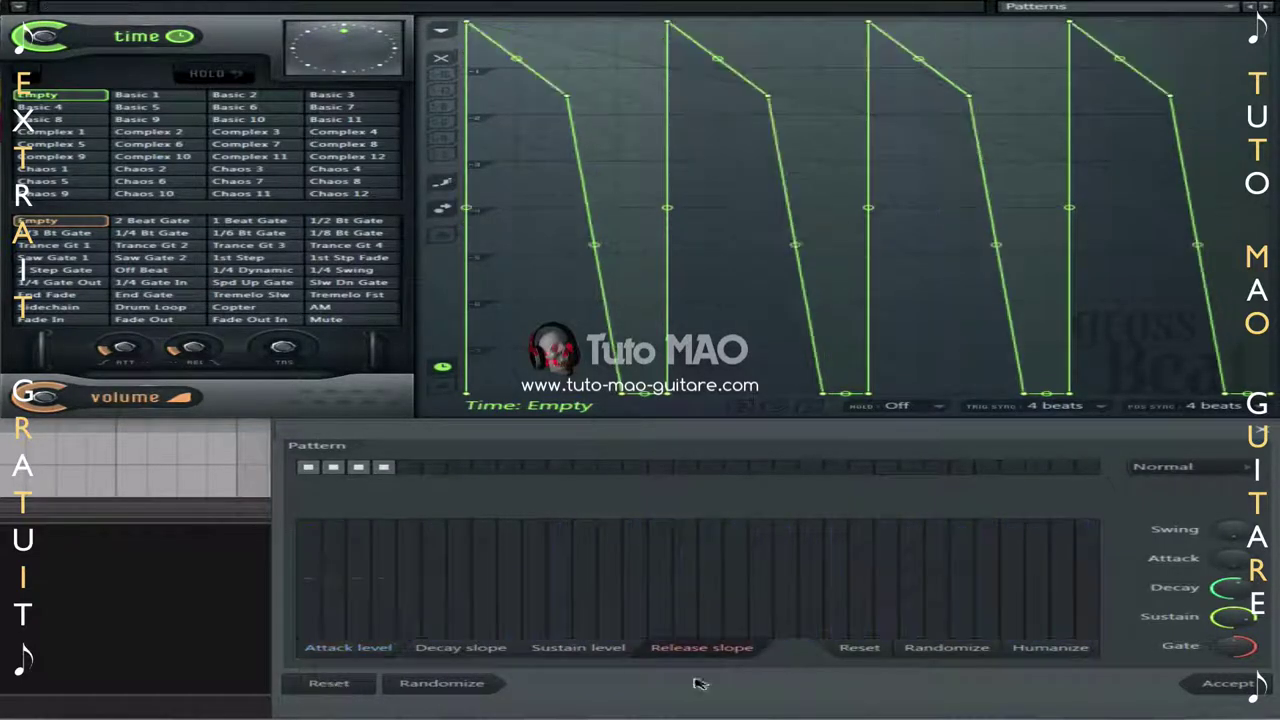
click(450, 686)
click(578, 650)
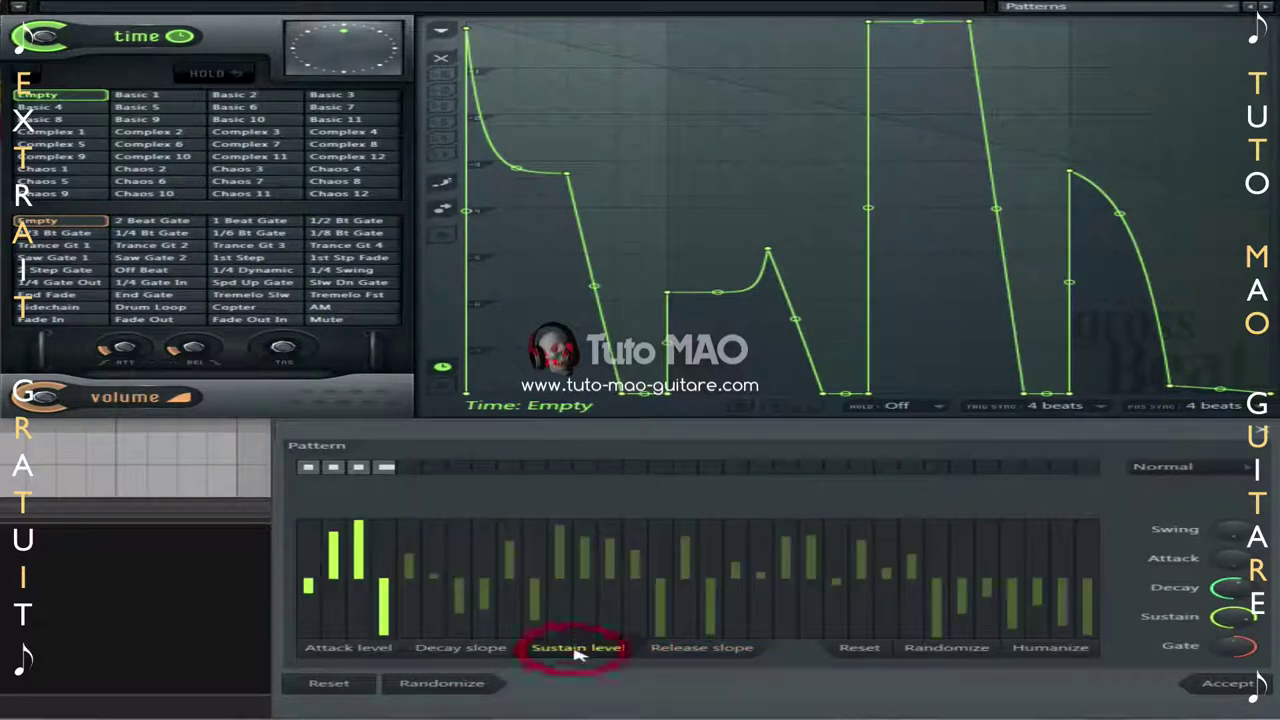
click(495, 650)
click(348, 648)
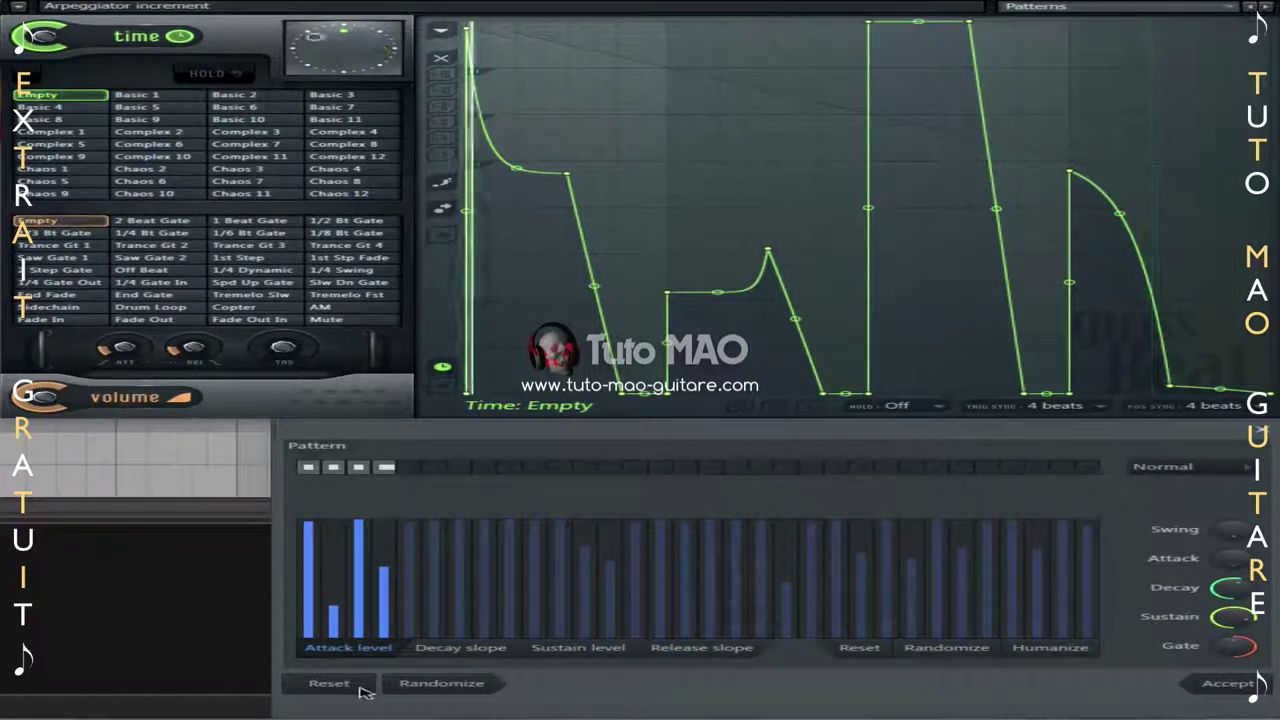
Randomize the whole sequence four more times and close the sequence generator.
click(462, 684)
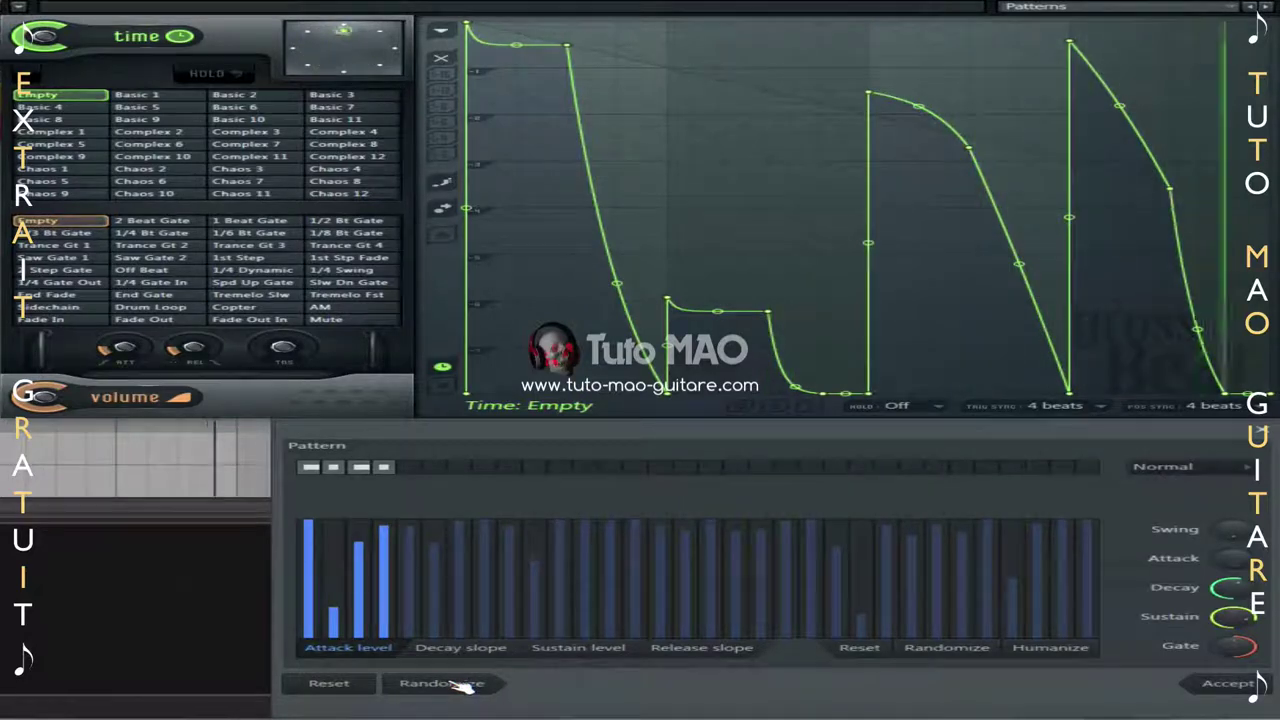
click(462, 684)
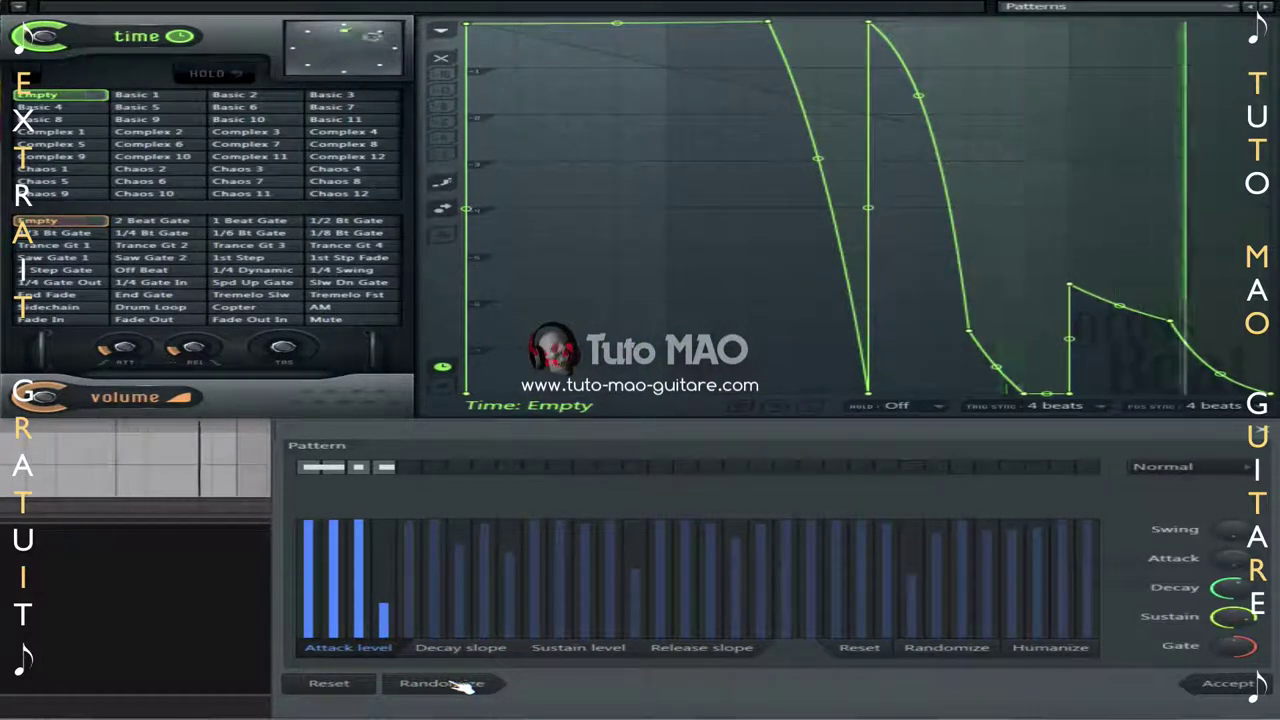
click(462, 684)
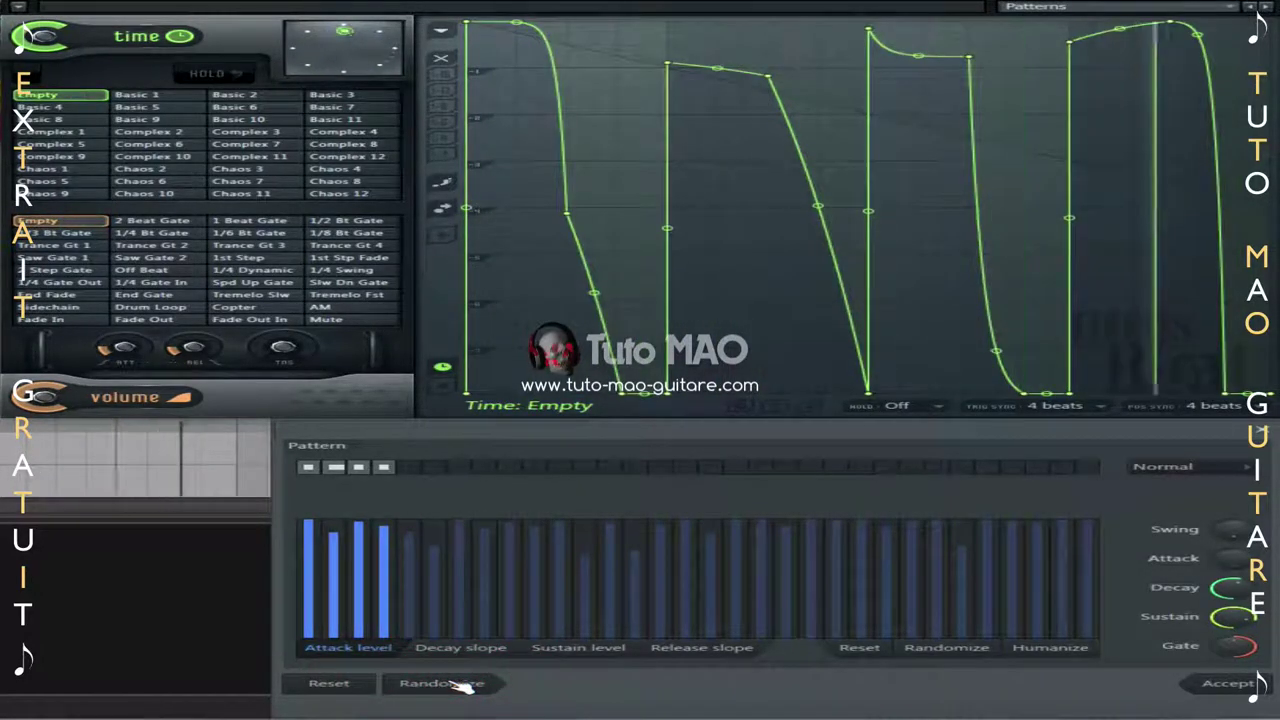
click(463, 684)
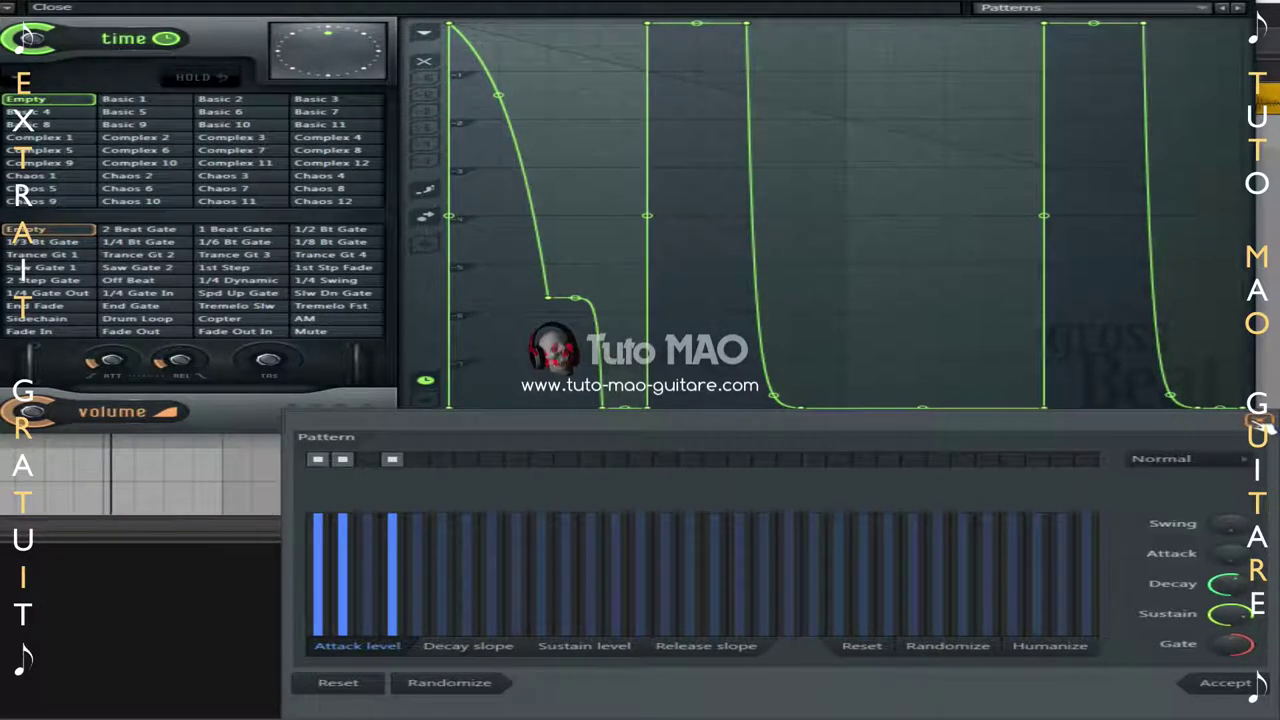
click(1222, 684)
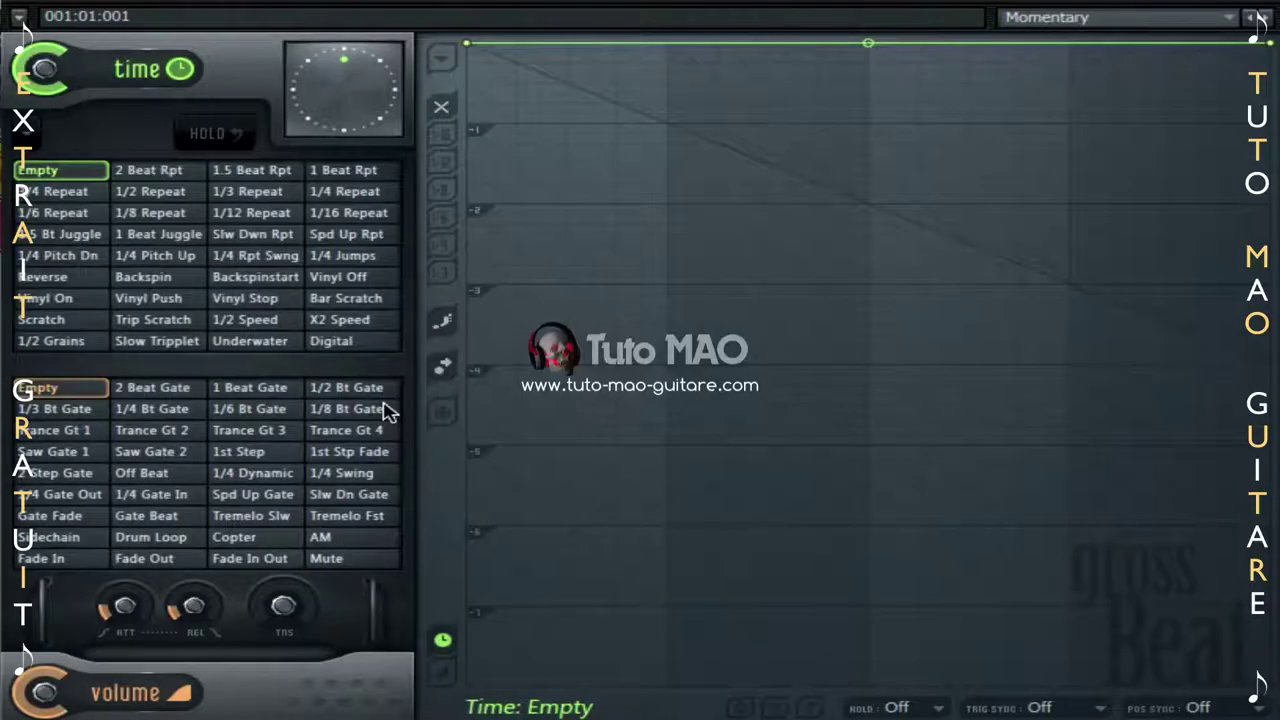
Generate the Empty time envelope of the Momentary preset by analyzing an audio file.
click(442, 60)
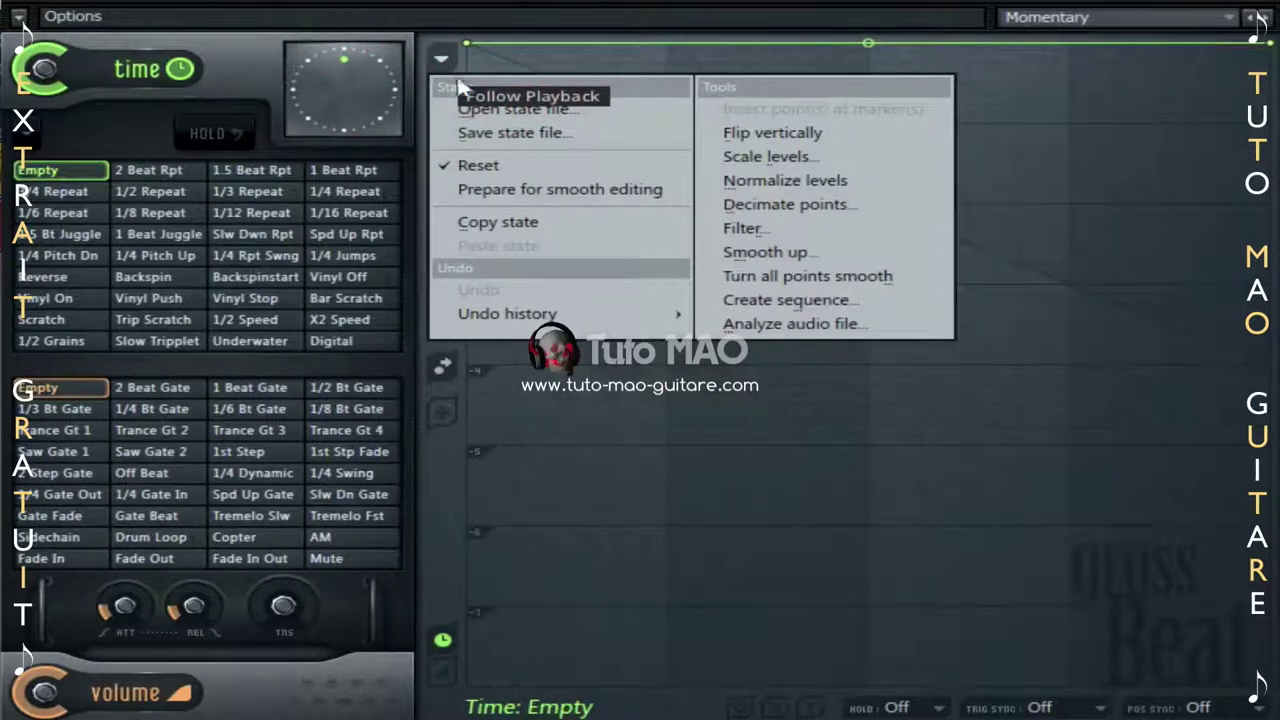
click(820, 327)
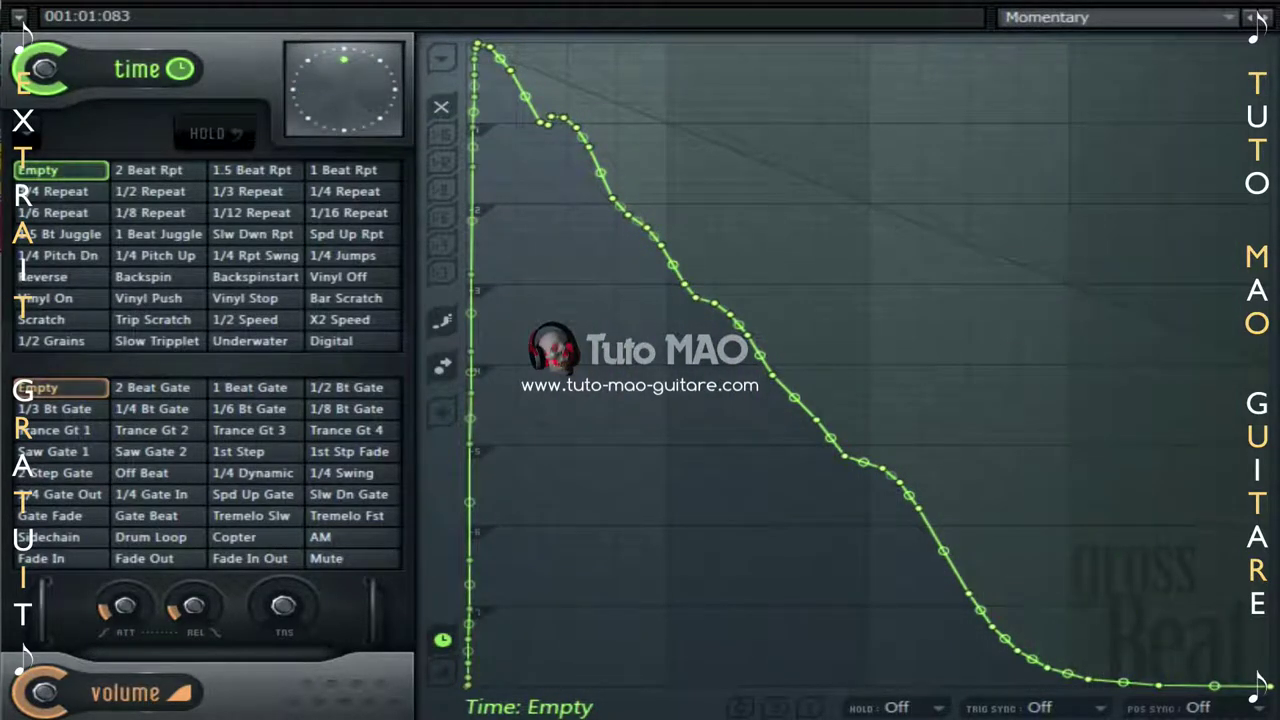
Switch to the Empty volume envelope and analyze the audio file 60_D#_Lead.wav for it.
click(442, 674)
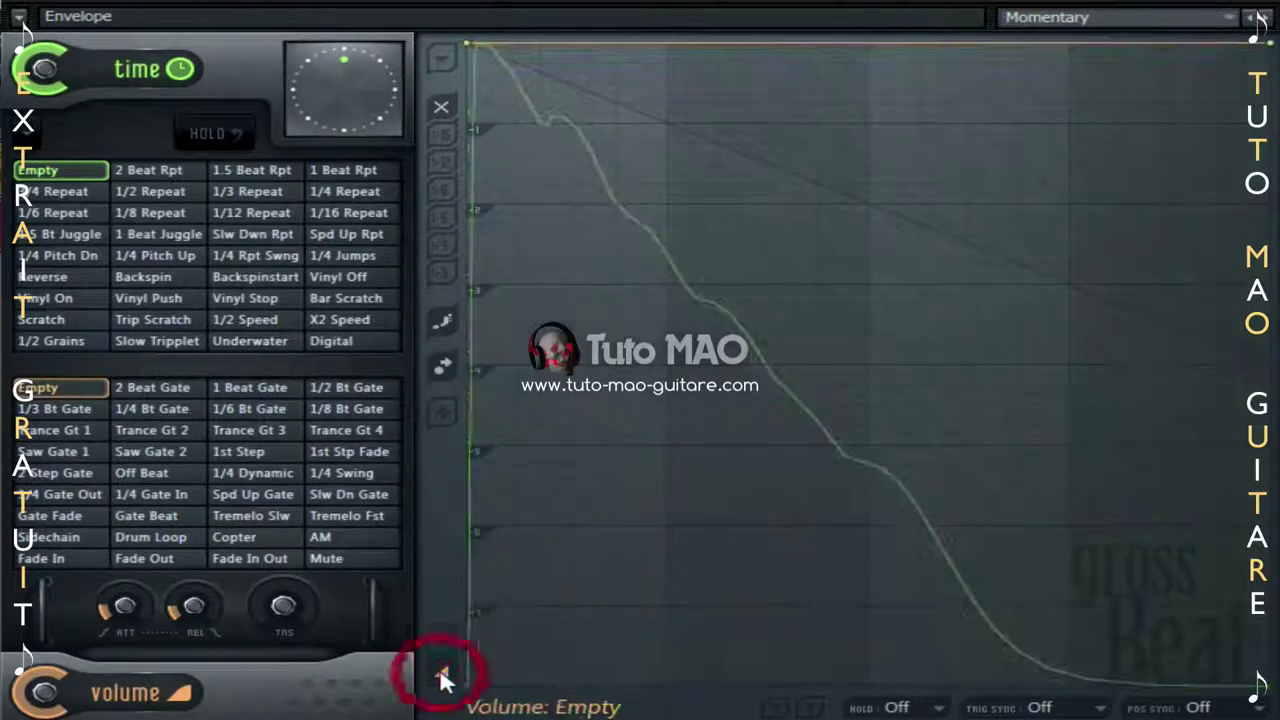
click(450, 55)
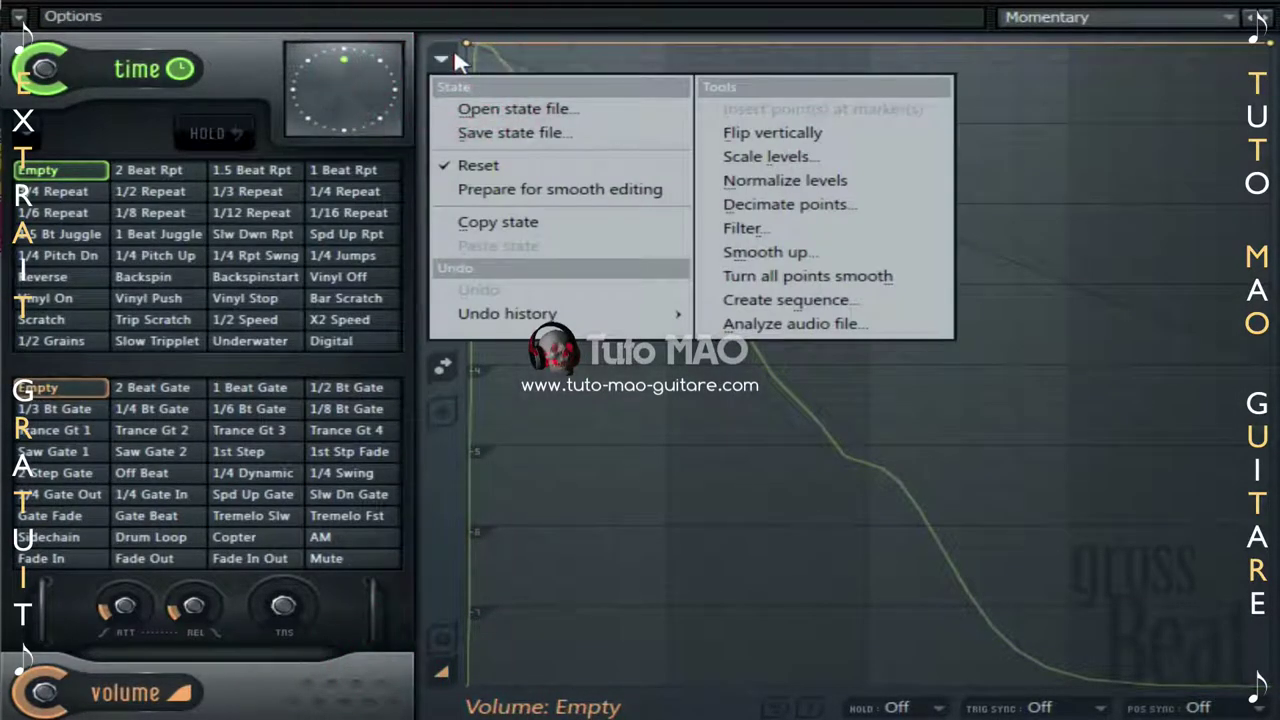
click(903, 322)
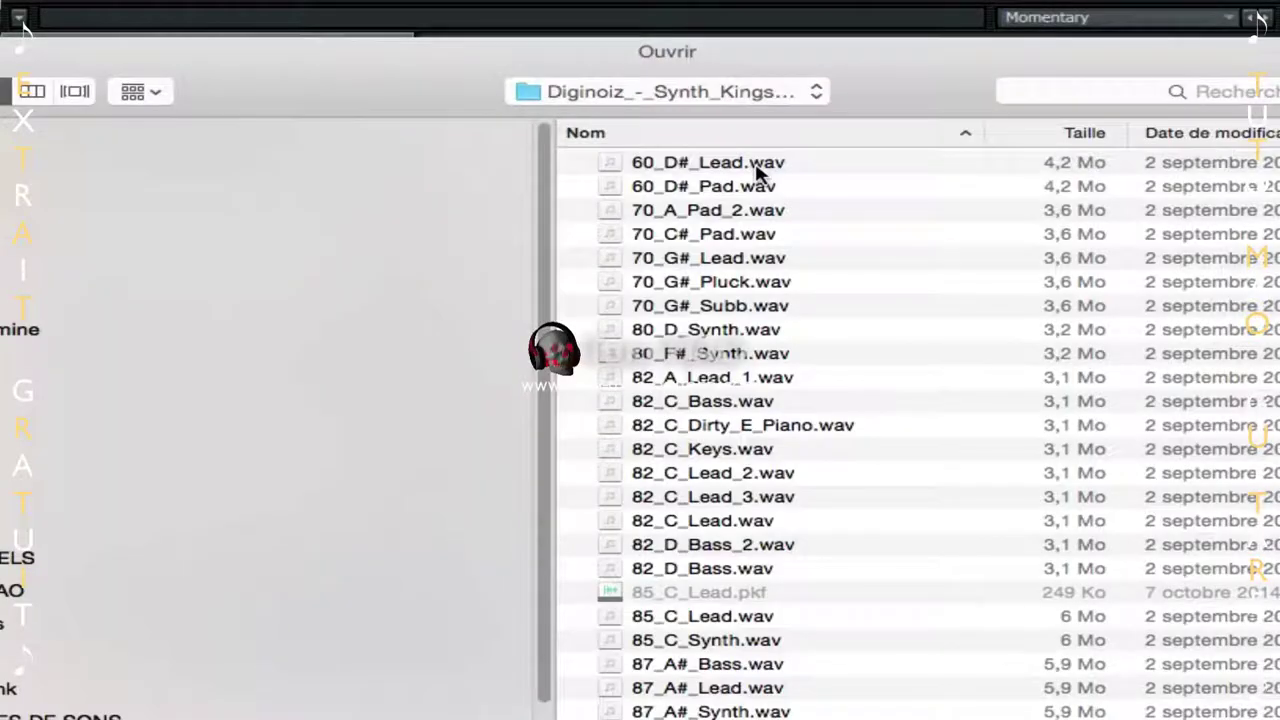
double_click(757, 165)
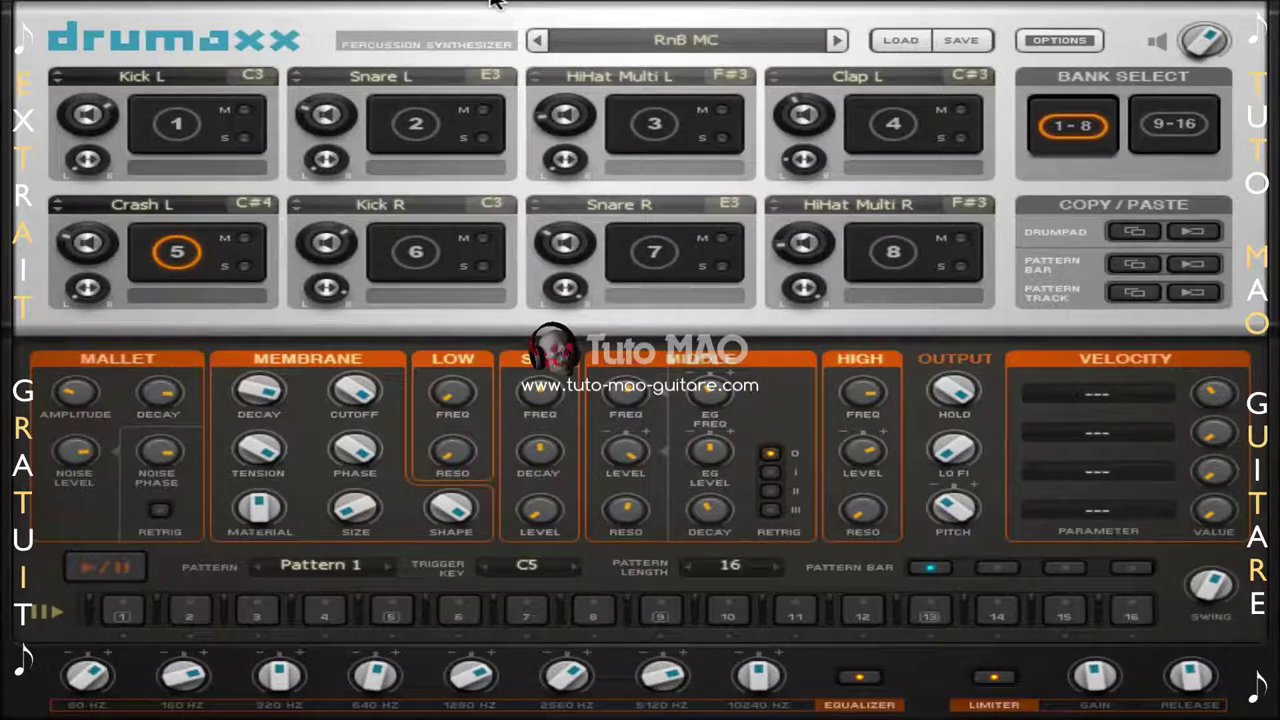
In Drumaxx, load the 70s Beats FG preset from the Acoustic program bank and play its pattern.
click(686, 40)
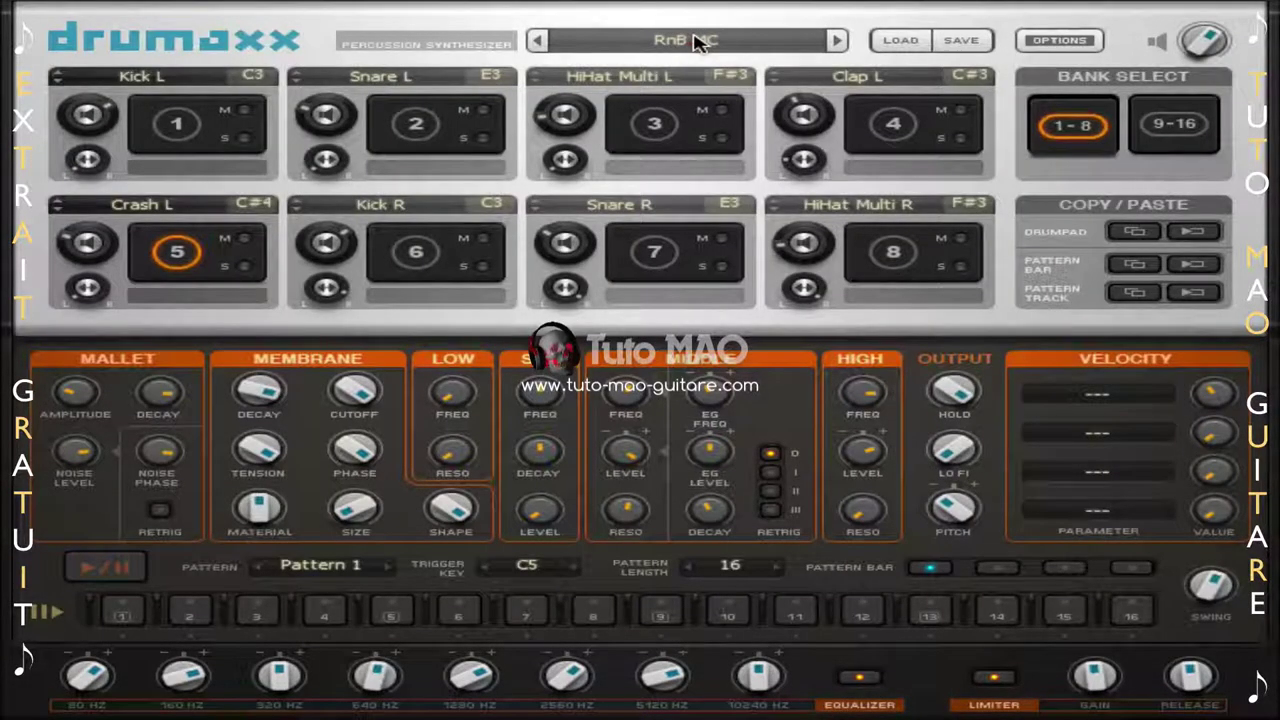
click(697, 42)
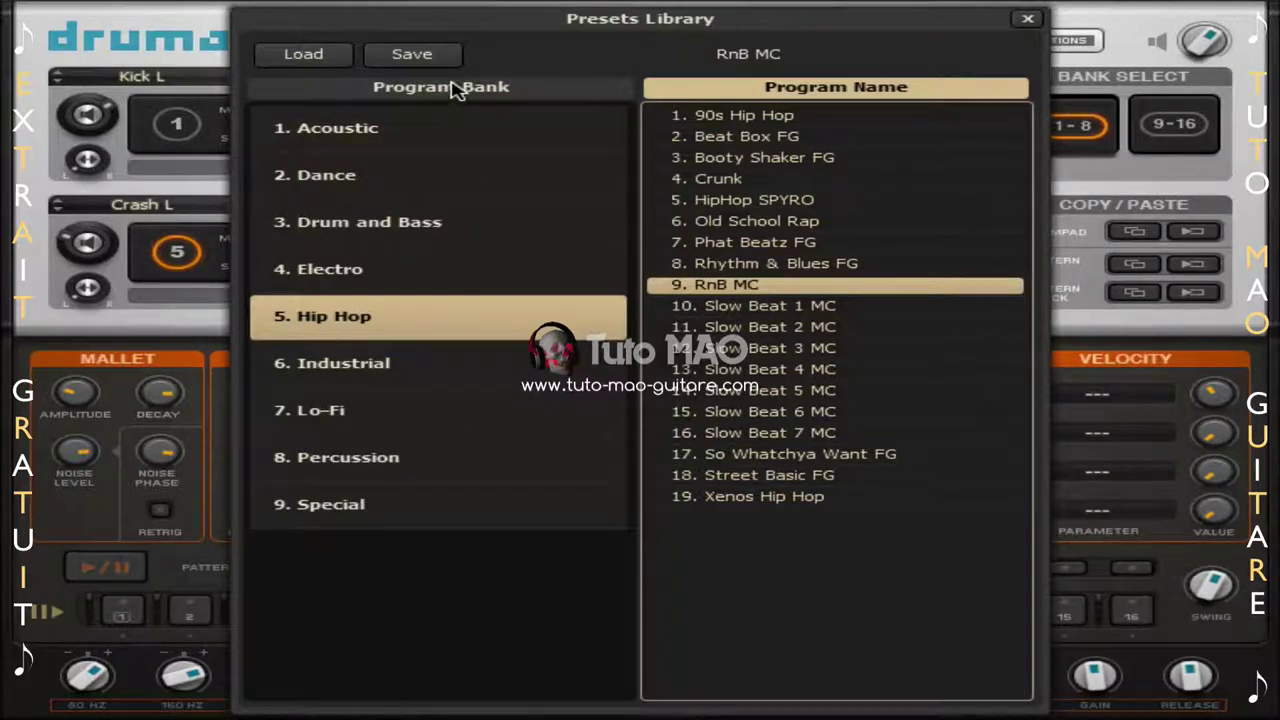
click(366, 132)
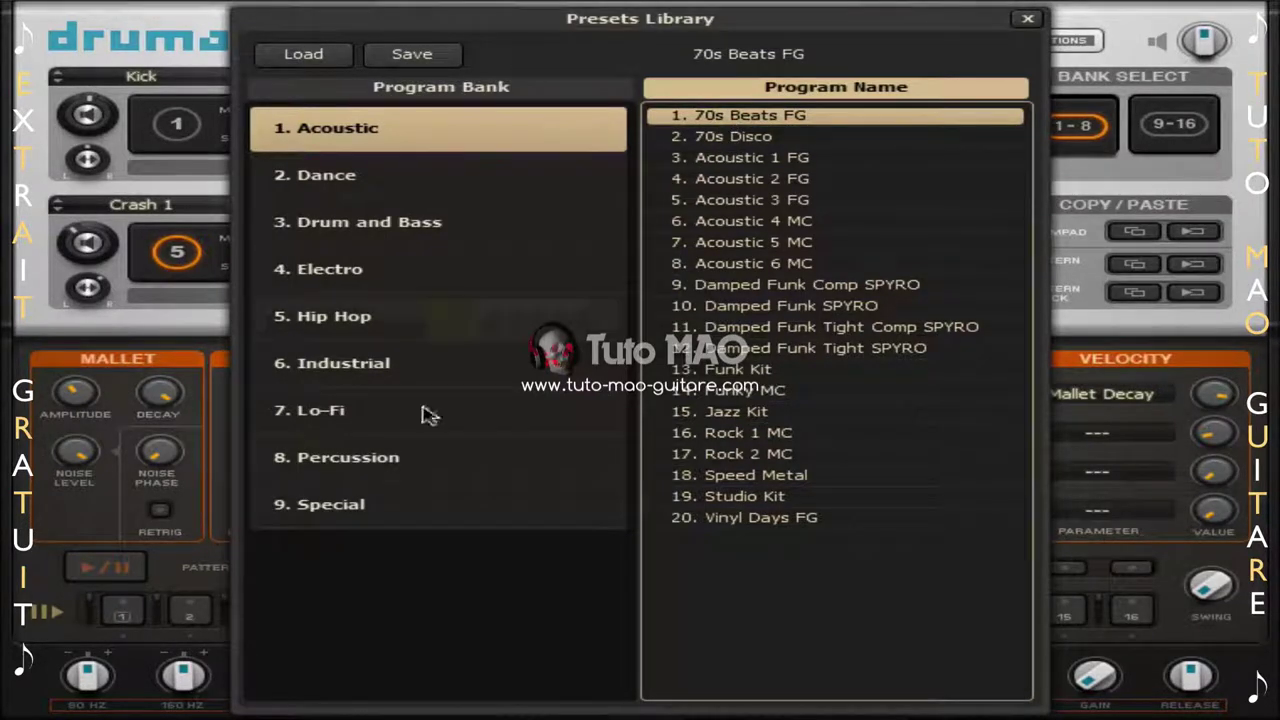
click(98, 568)
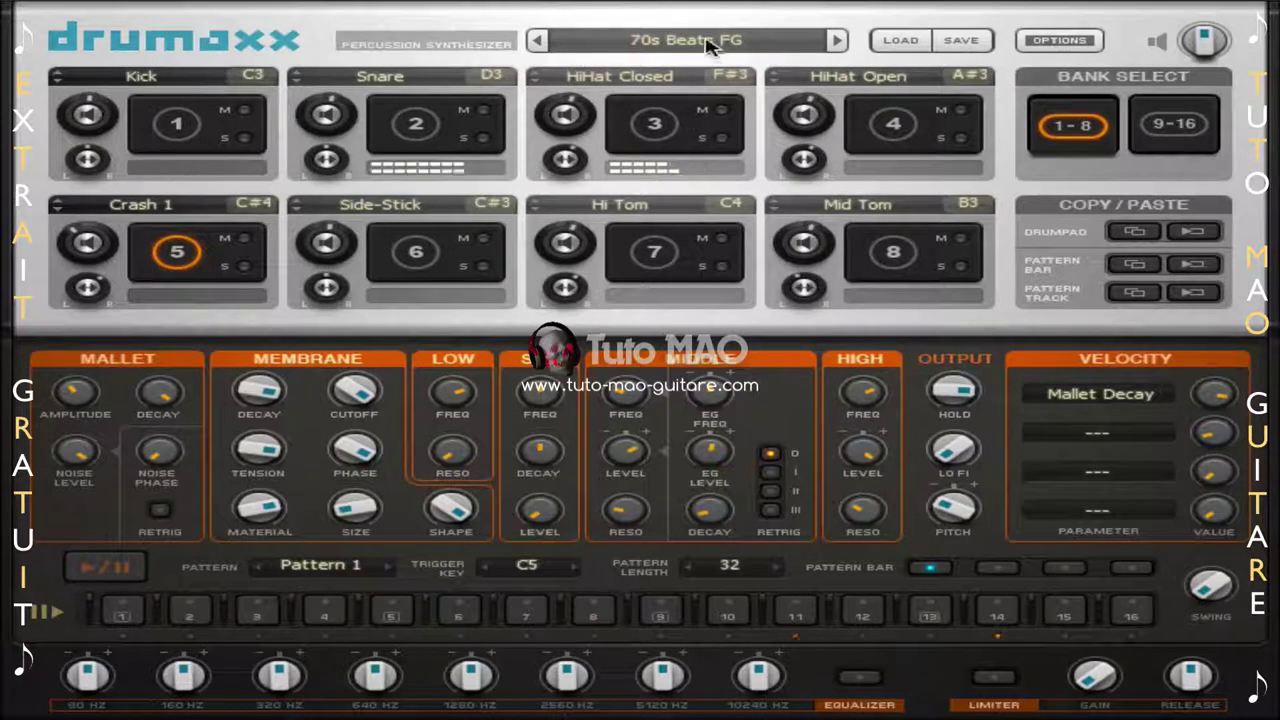
Load the 70s Disco preset from the Acoustic program bank and play its pattern.
click(625, 38)
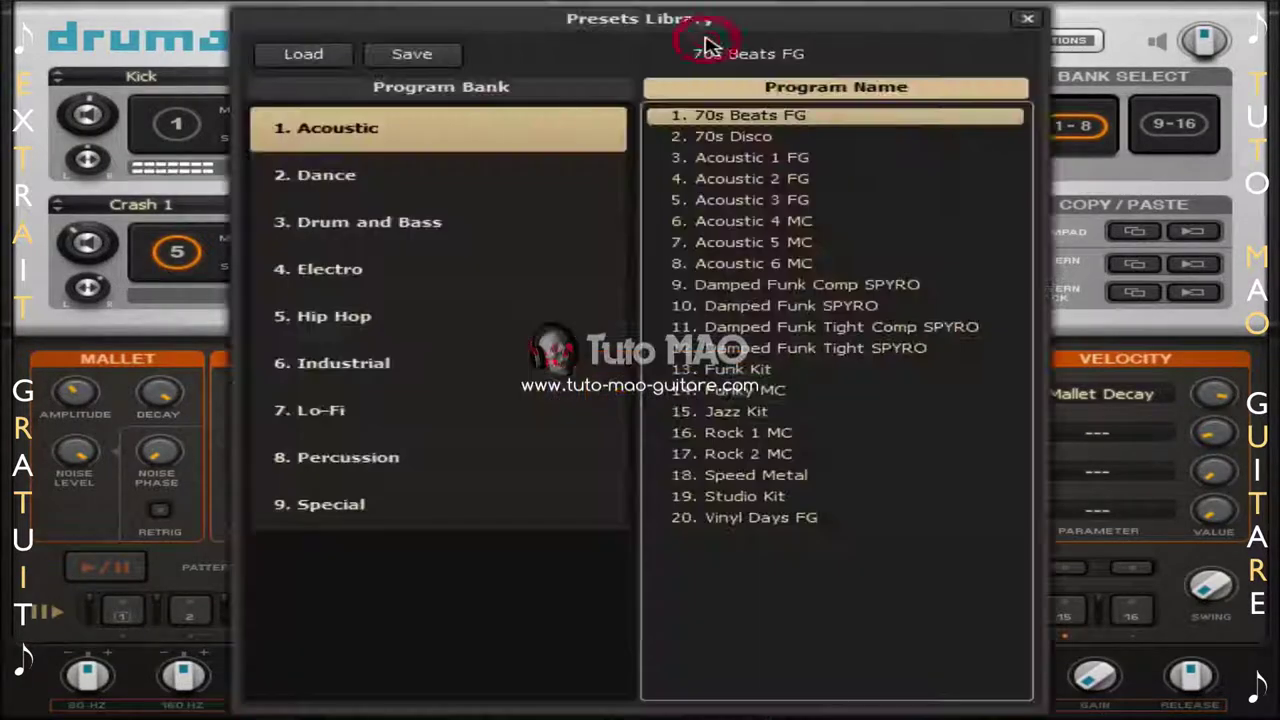
click(755, 138)
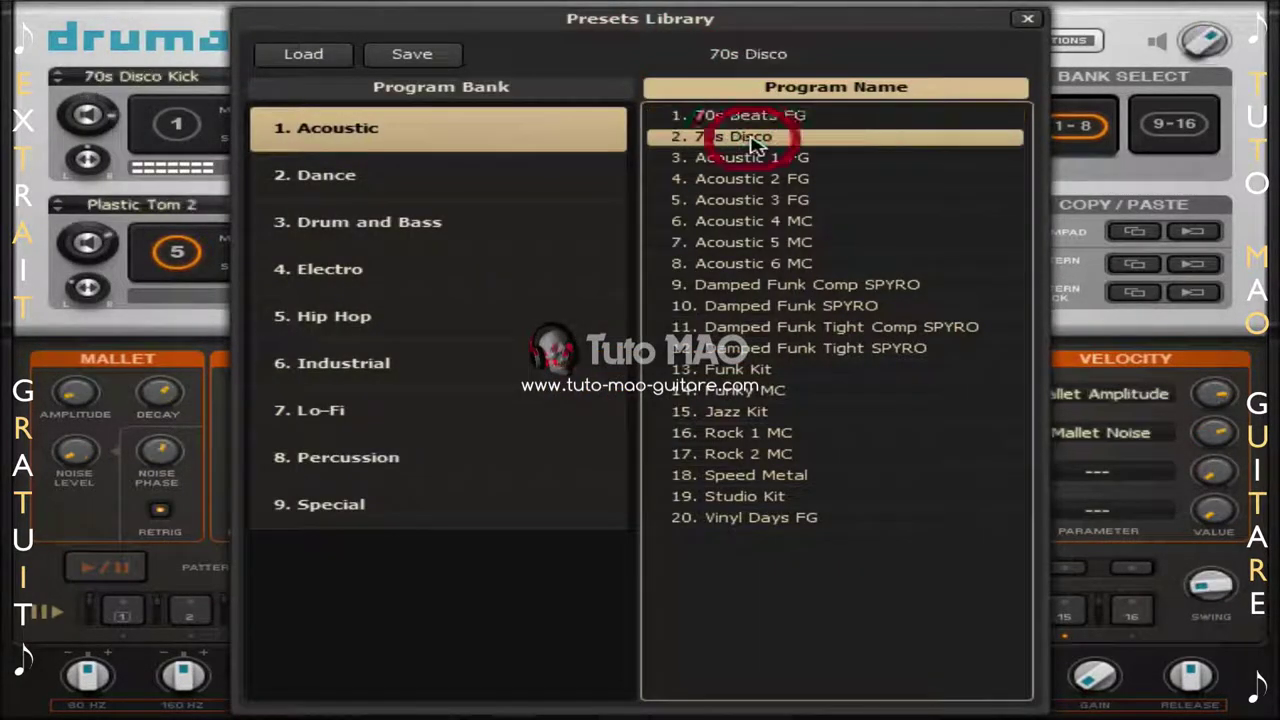
click(86, 572)
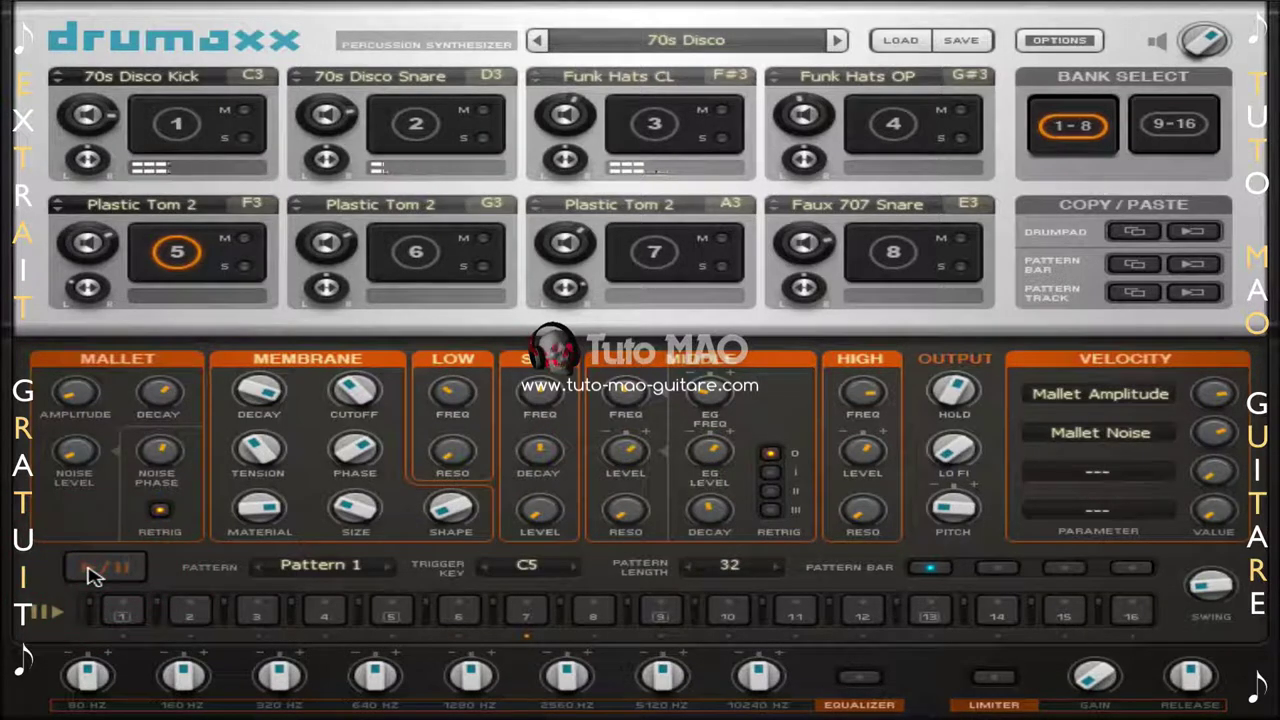
Load the Acoustic 1 FG preset from the Acoustic program bank, play its pattern and stop playback.
click(752, 44)
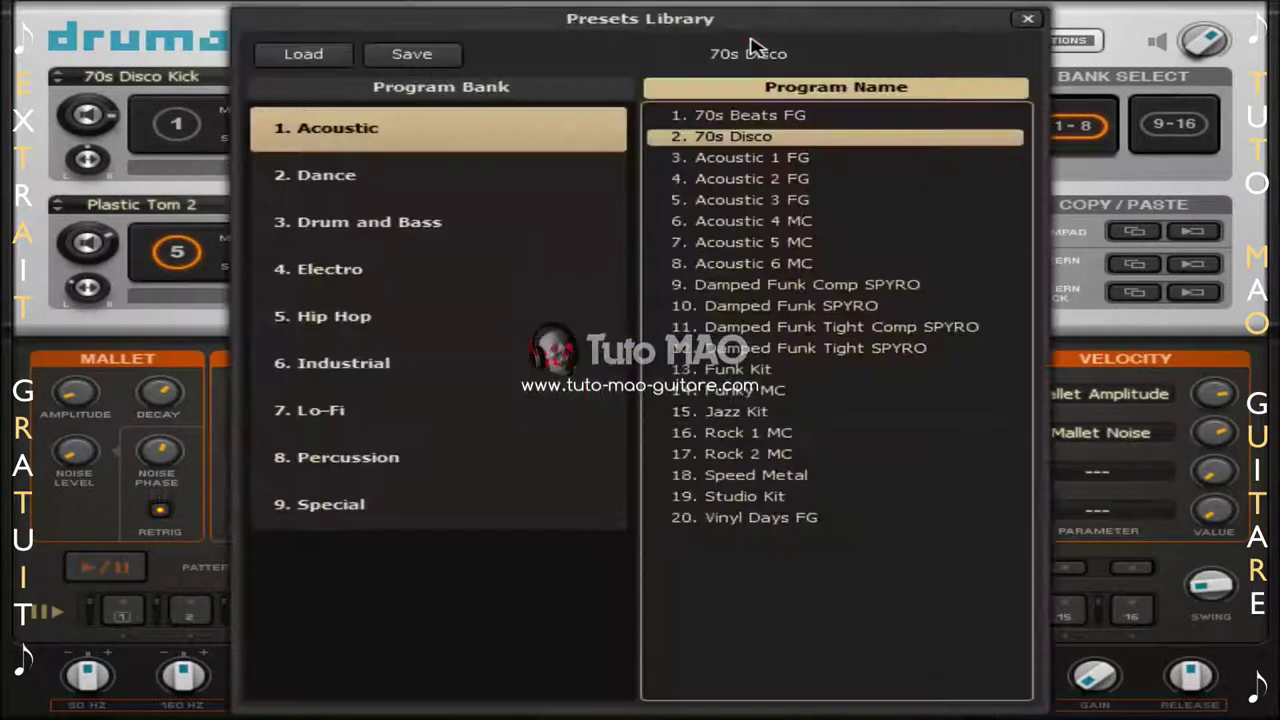
click(755, 160)
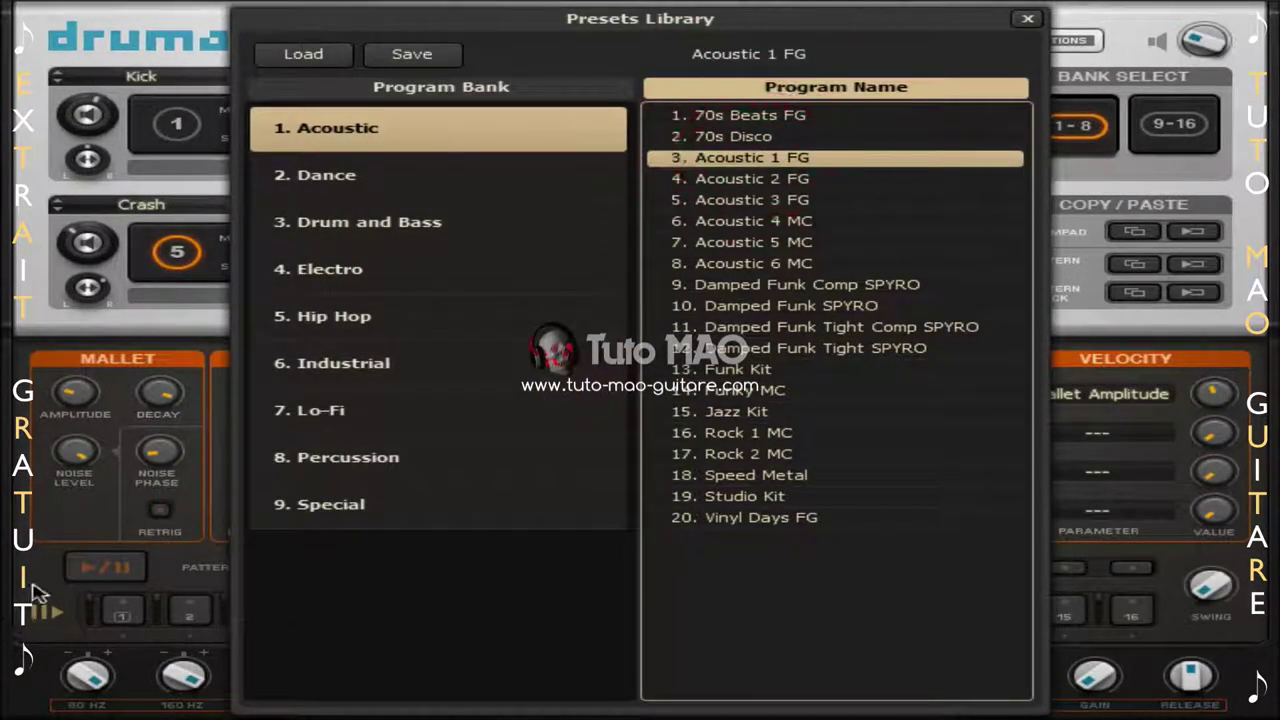
click(86, 570)
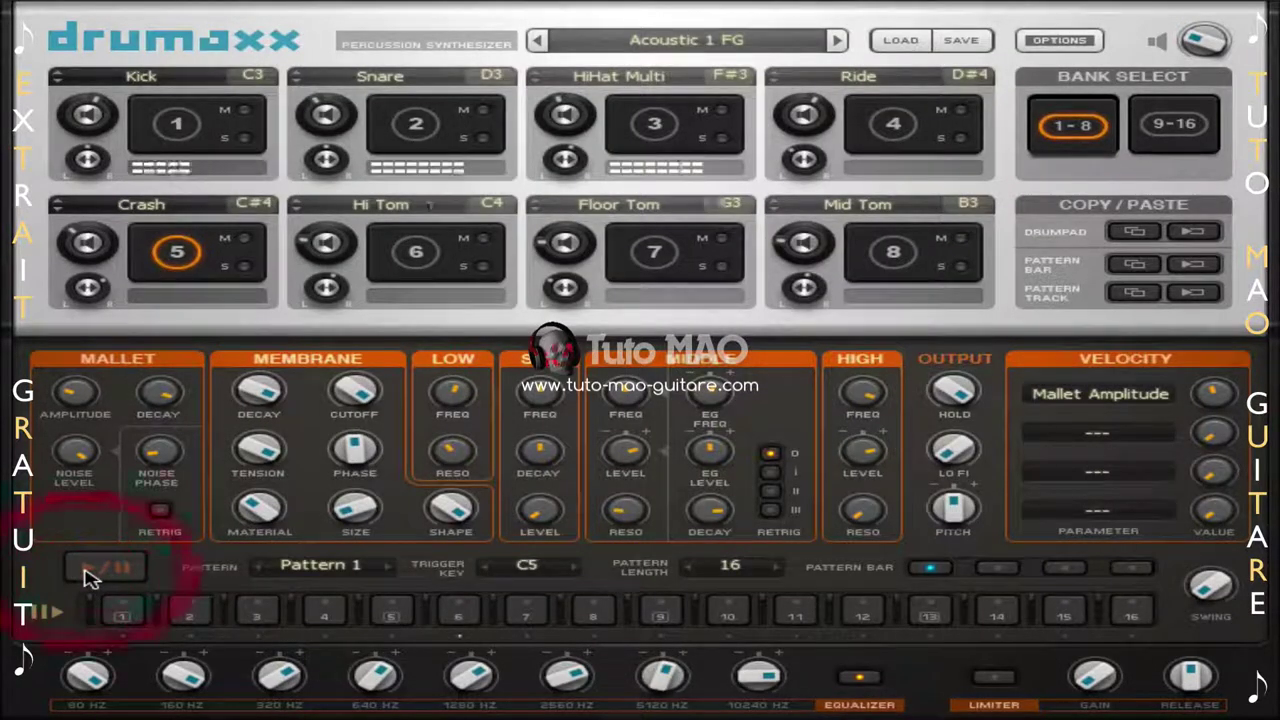
click(90, 570)
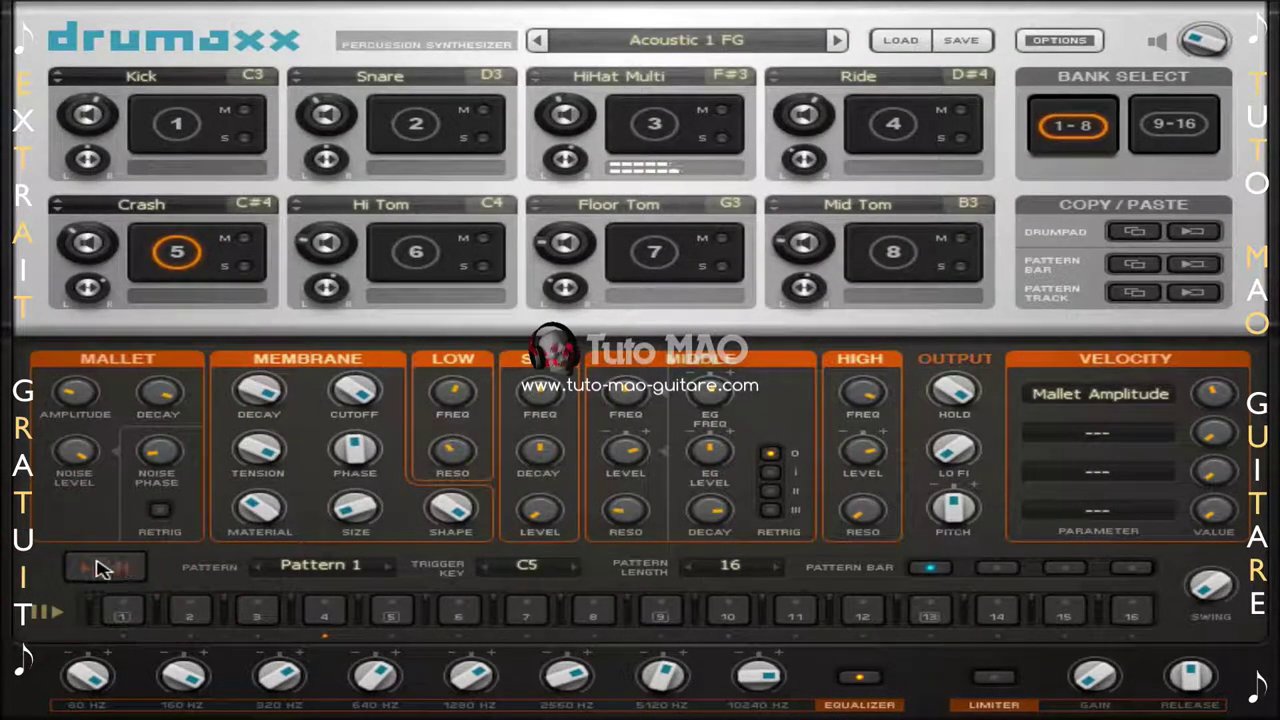
Load the Dance 05 MC preset from the Dance program bank and play its pattern.
click(617, 42)
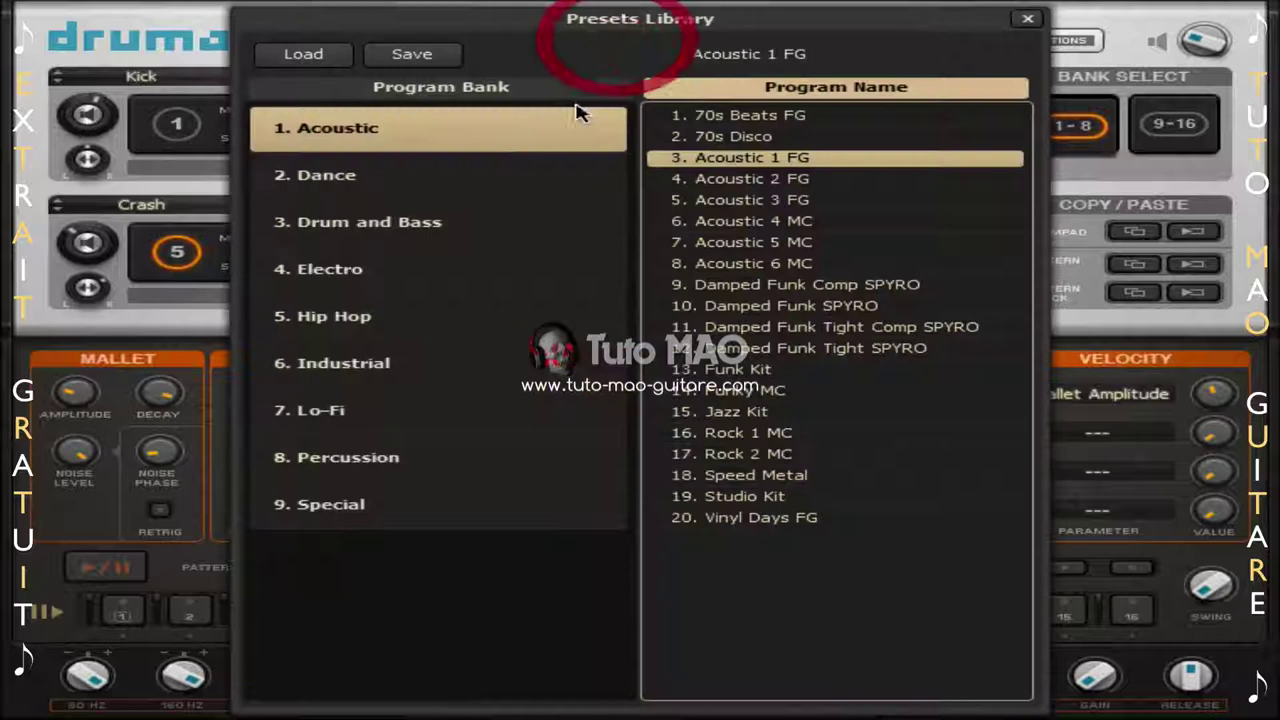
click(437, 180)
click(760, 244)
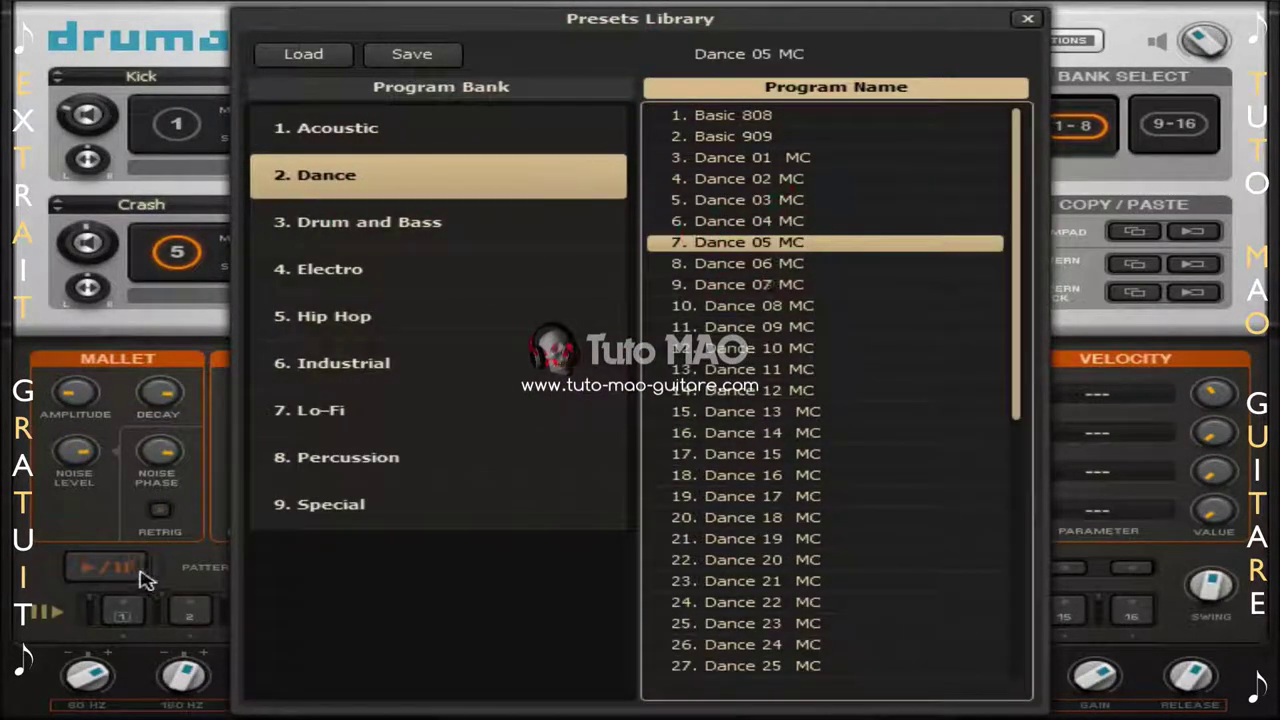
click(90, 570)
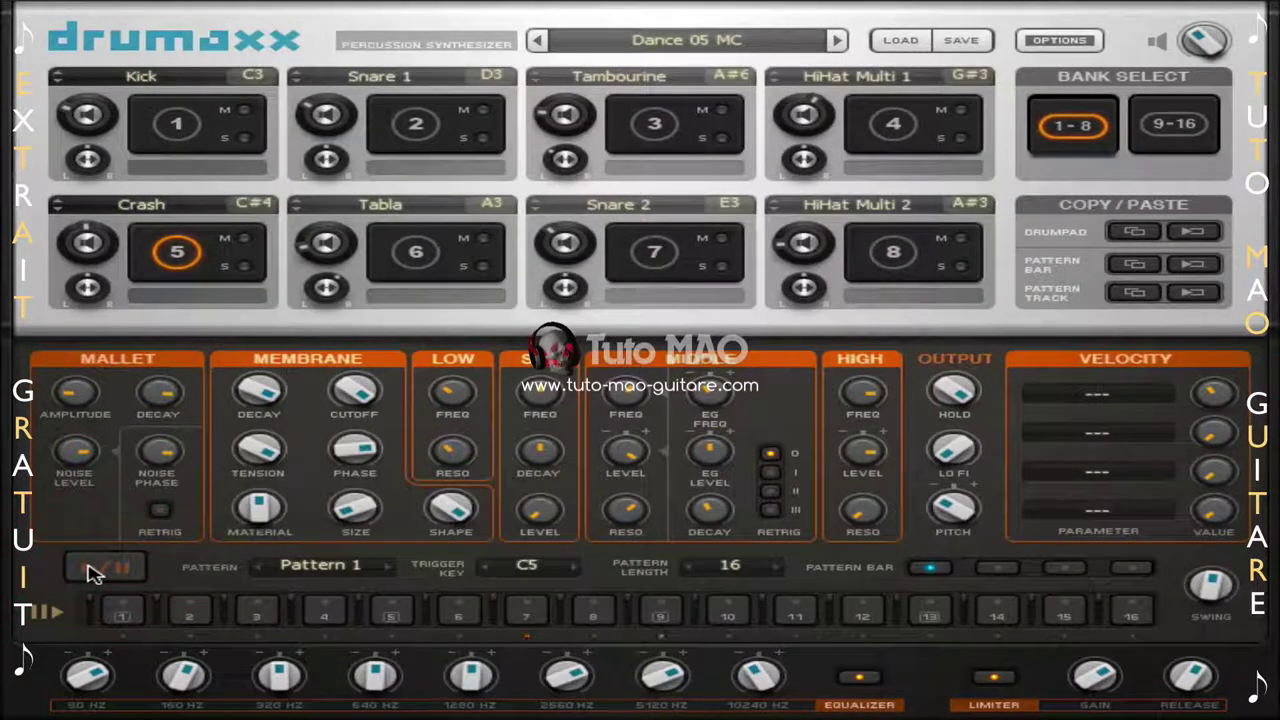
Advance through the Dance presets to Dance 06 MC and Dance 07 MC, playing the pattern of each.
click(836, 40)
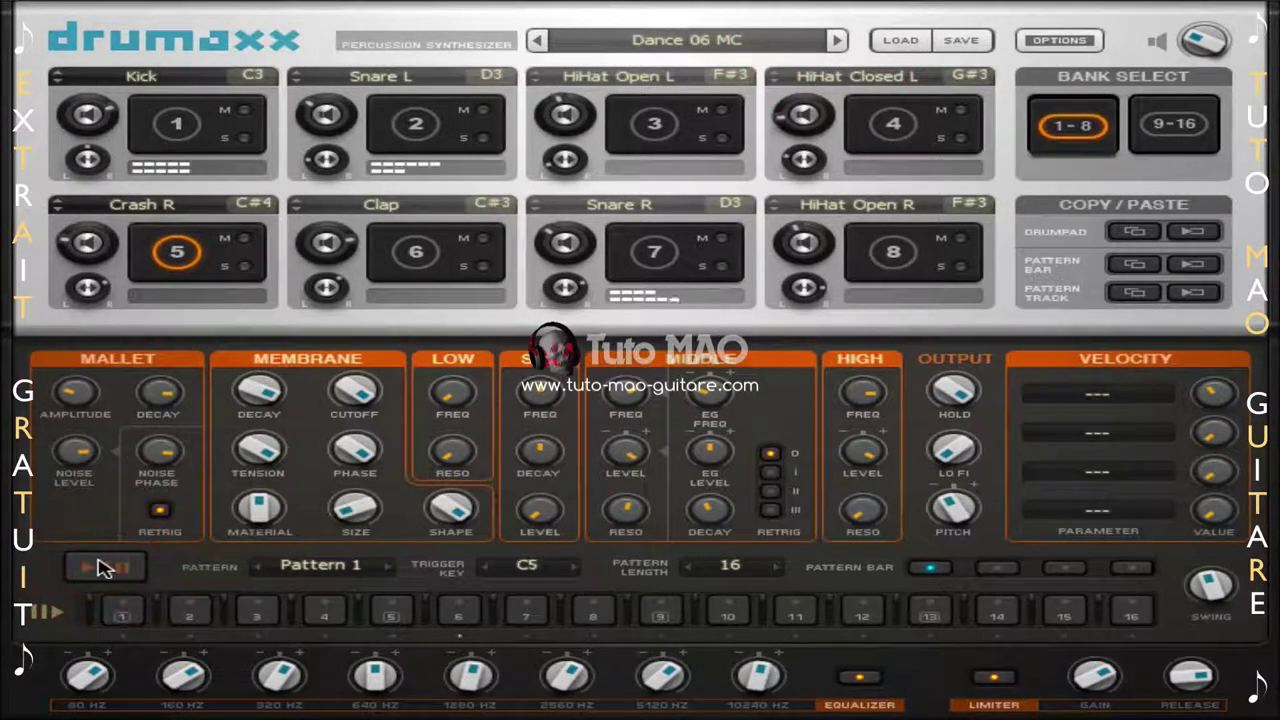
click(836, 40)
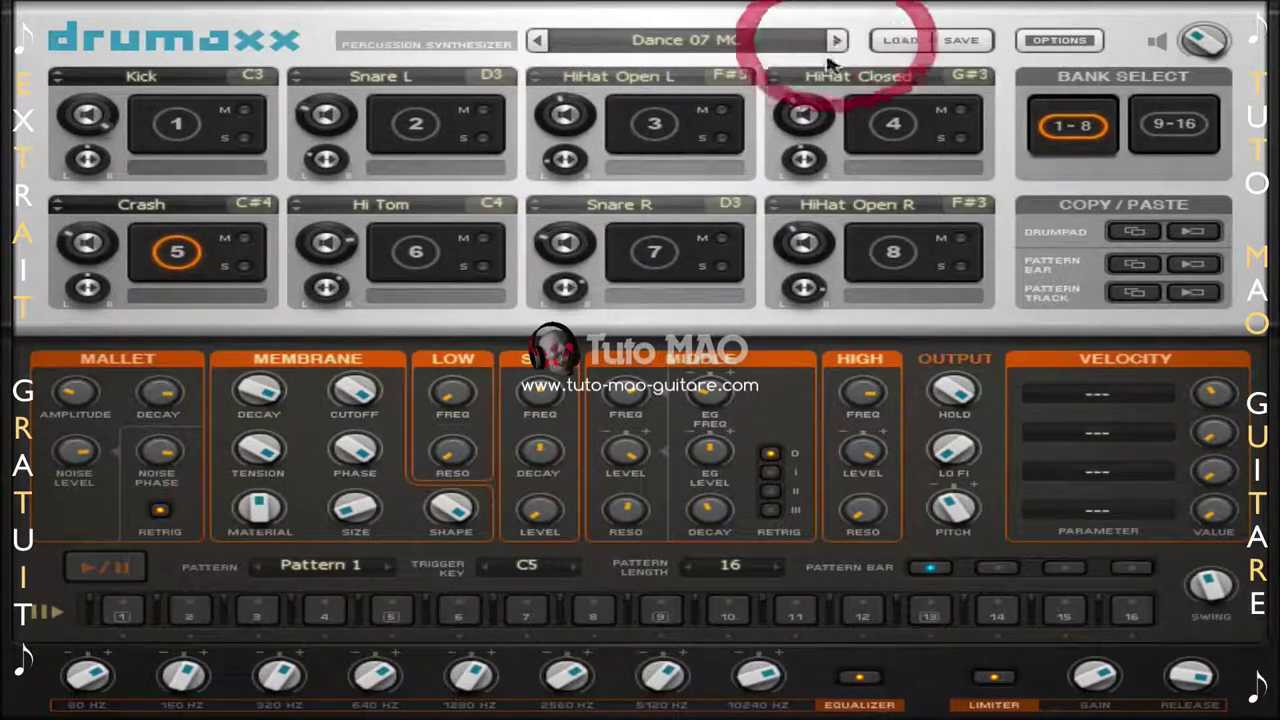
click(88, 578)
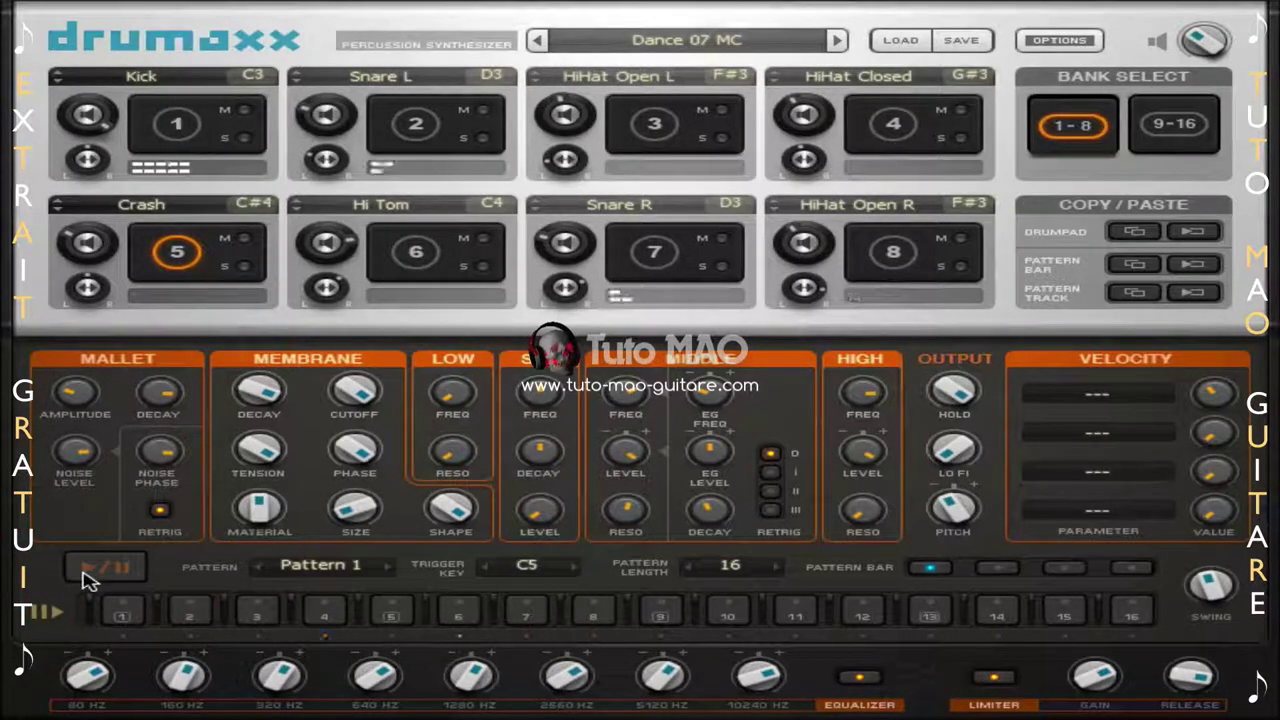
Look through the Dance drum kit files in the Presets Library's save dialog and cancel without saving.
click(708, 48)
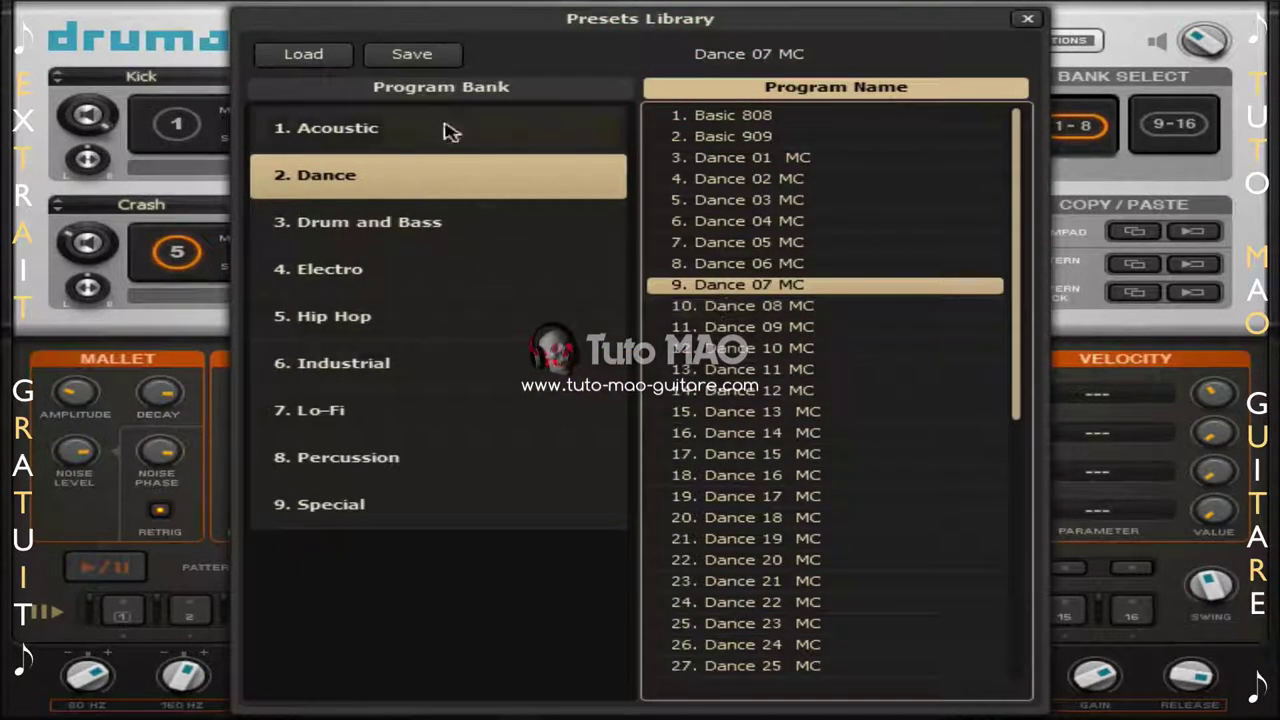
click(412, 56)
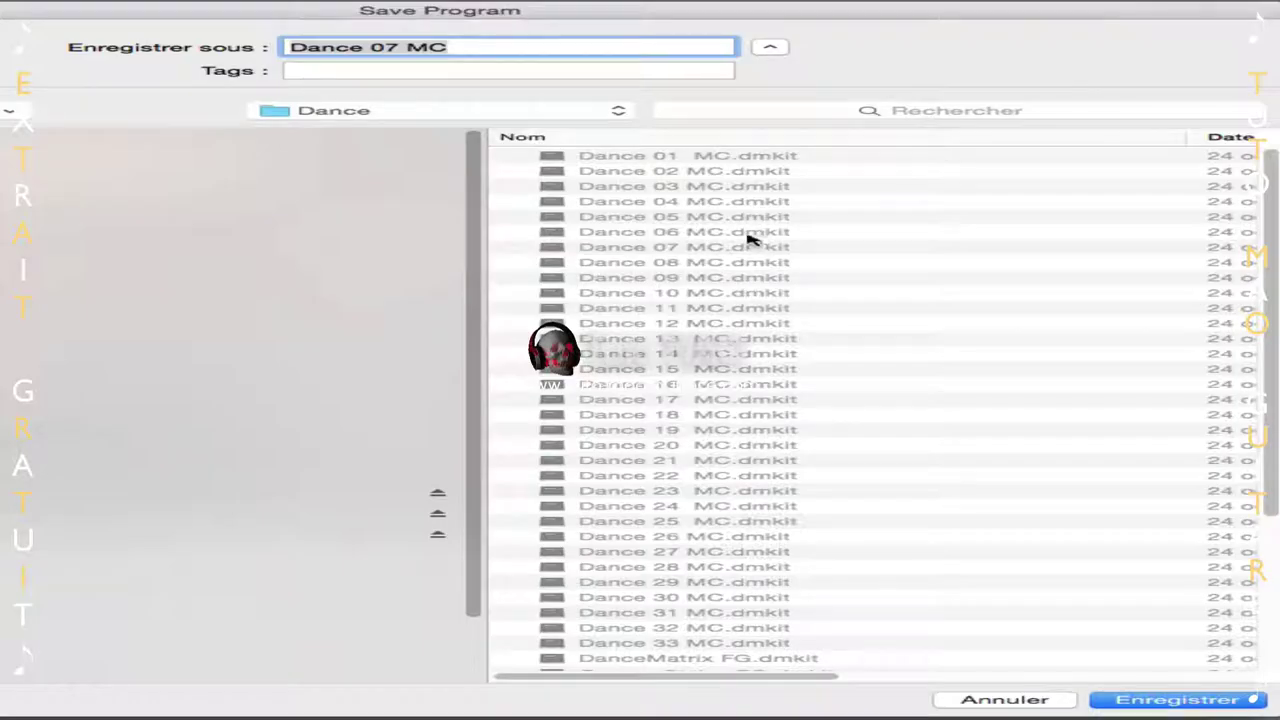
scroll(732, 495, down, 3)
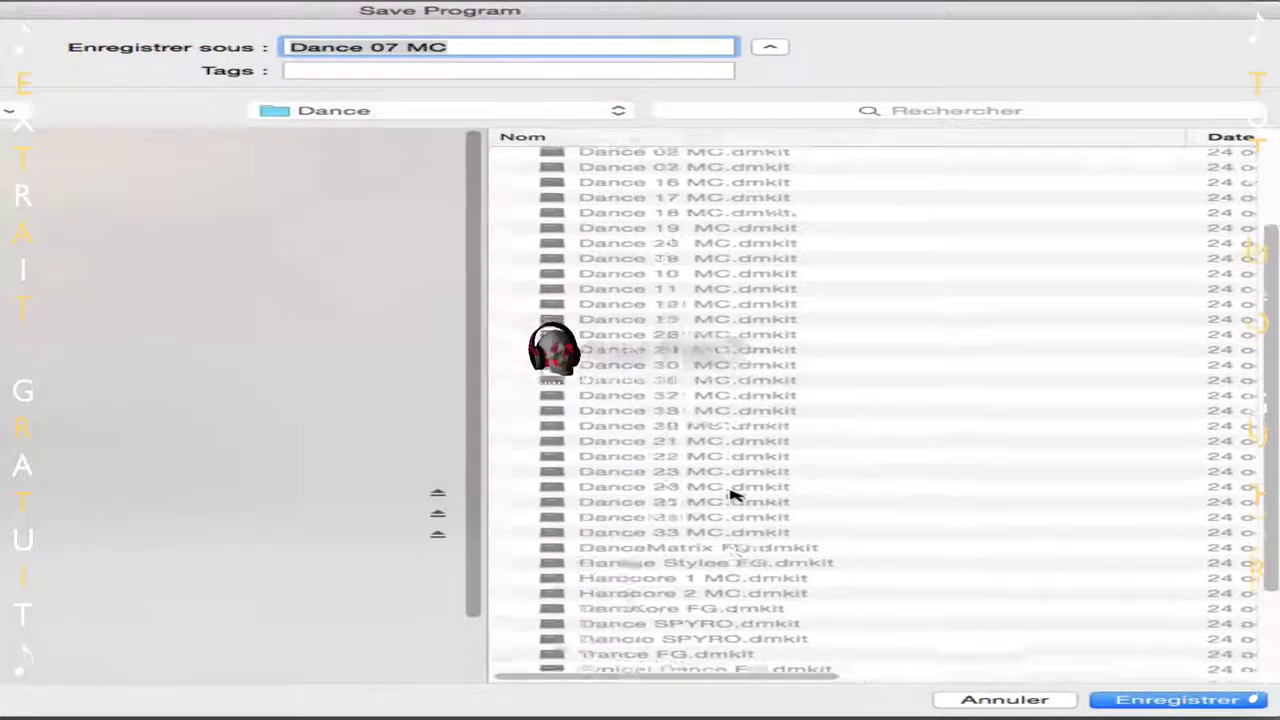
scroll(732, 495, up, 4)
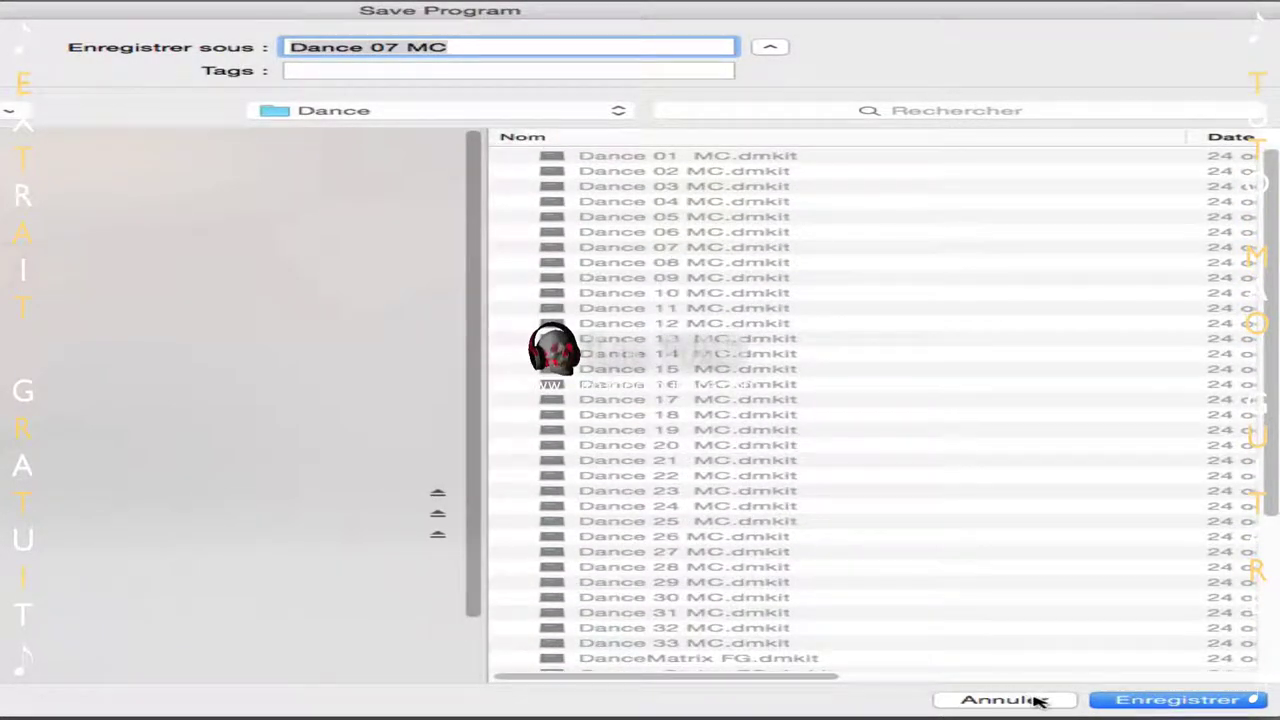
click(1004, 699)
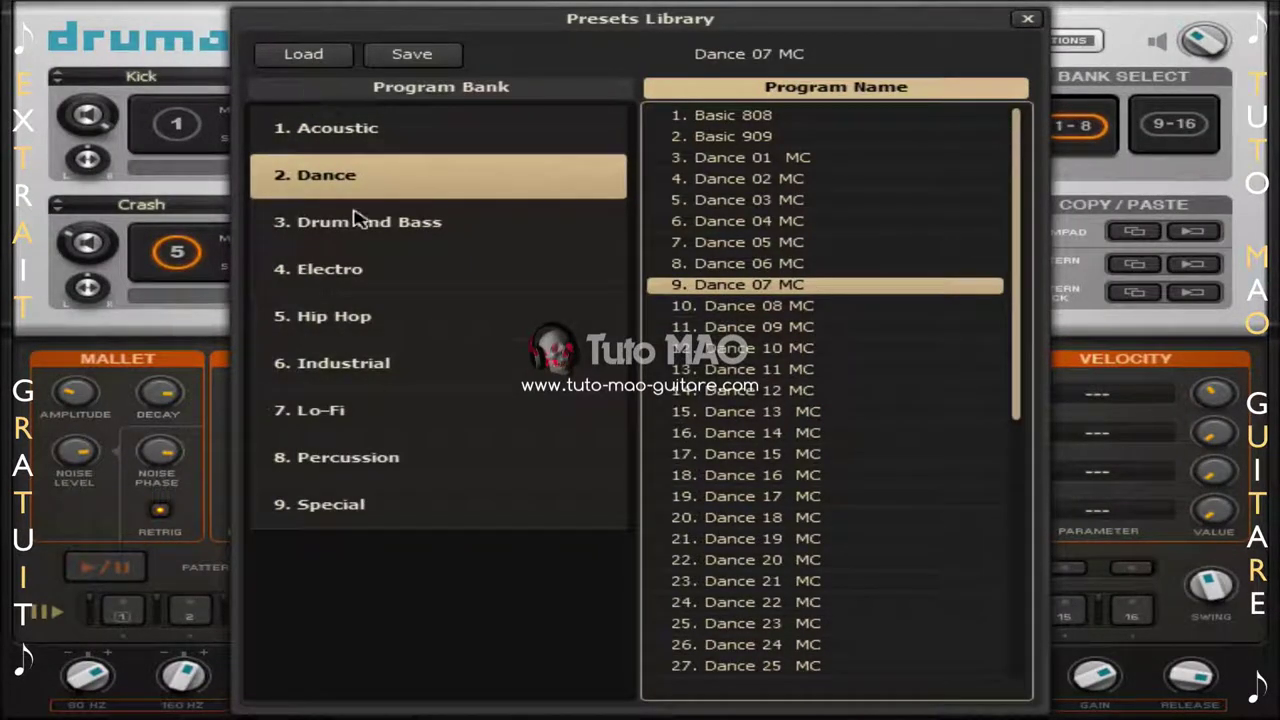
Load the Tribal FG preset from the Percussion program bank, play its pattern and stop playback.
click(393, 466)
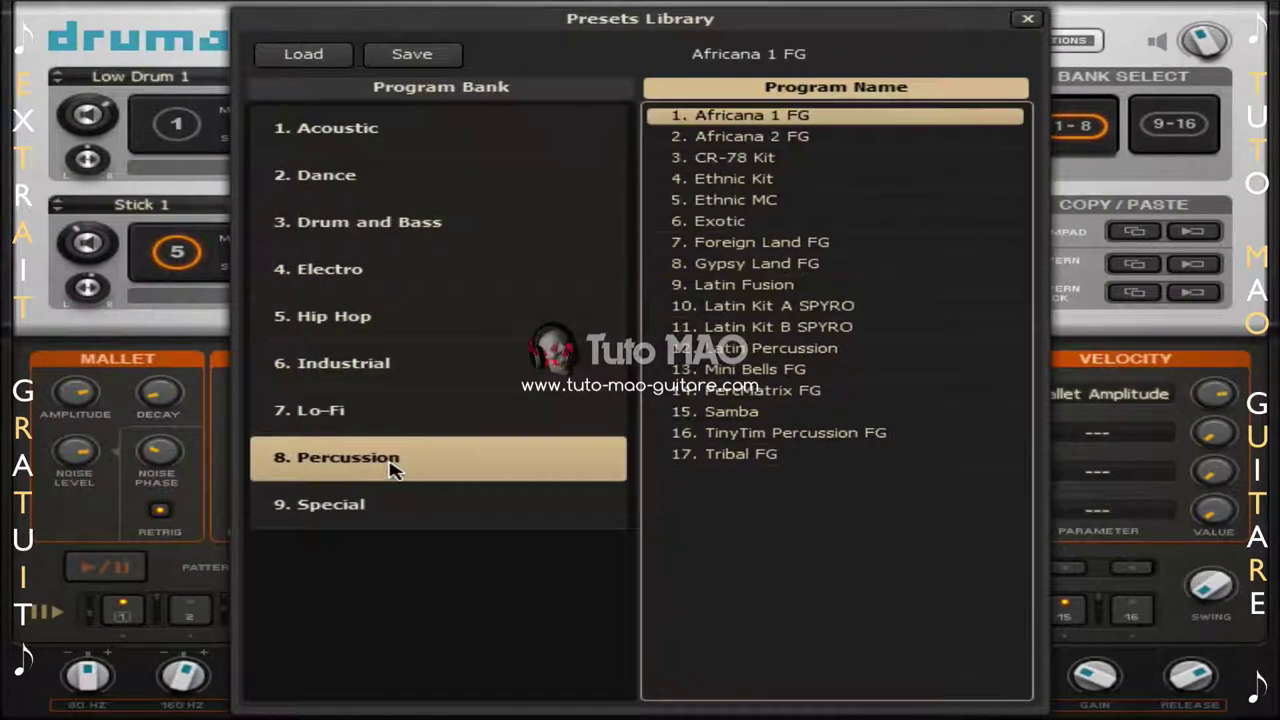
click(756, 454)
click(1026, 22)
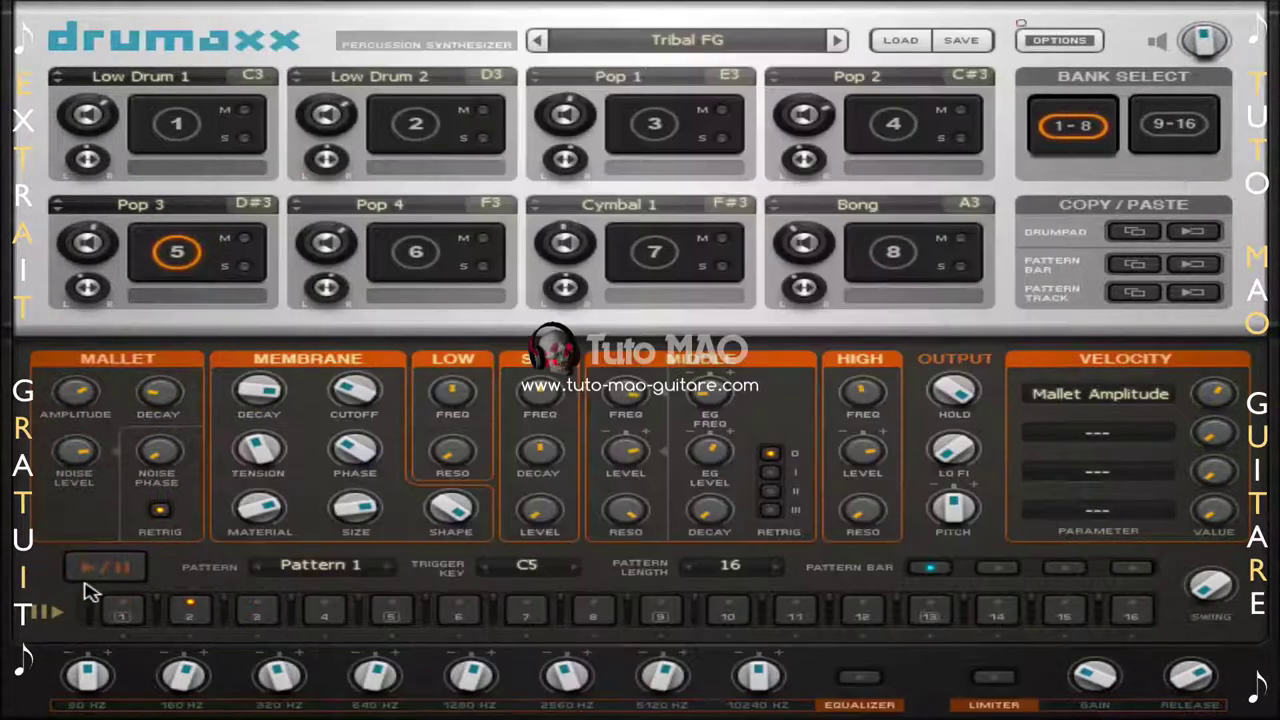
click(86, 580)
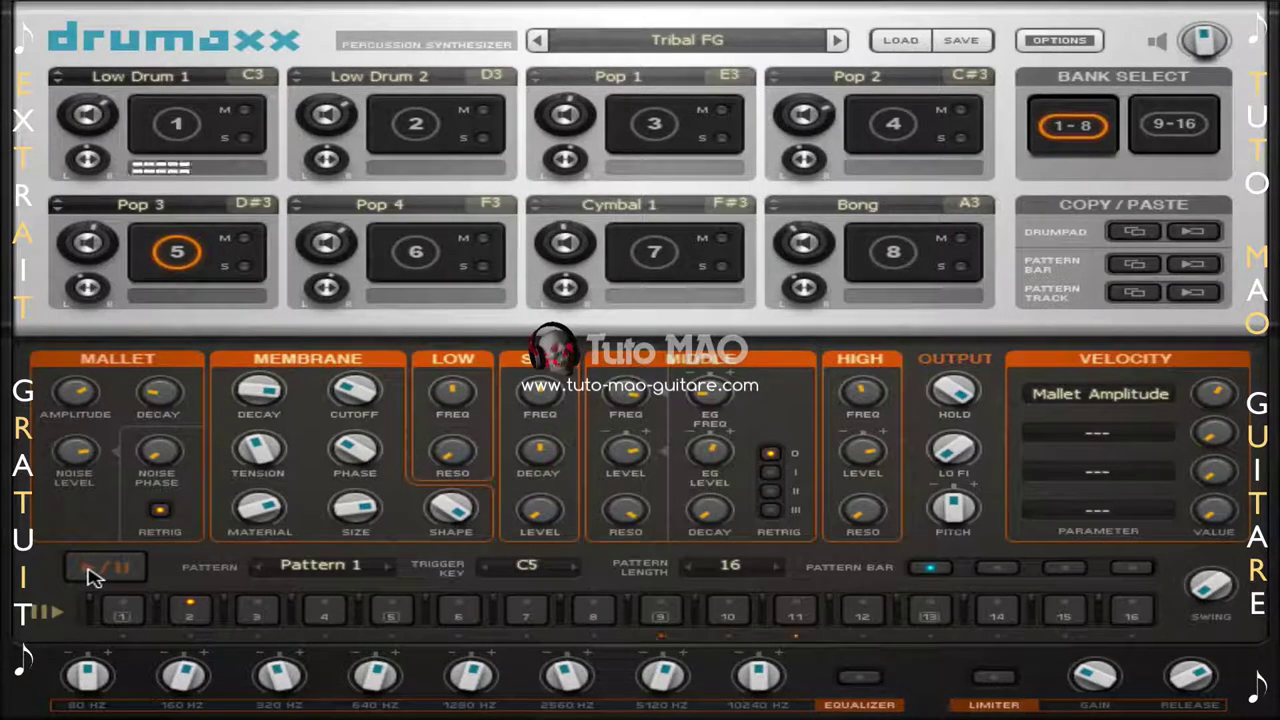
click(98, 577)
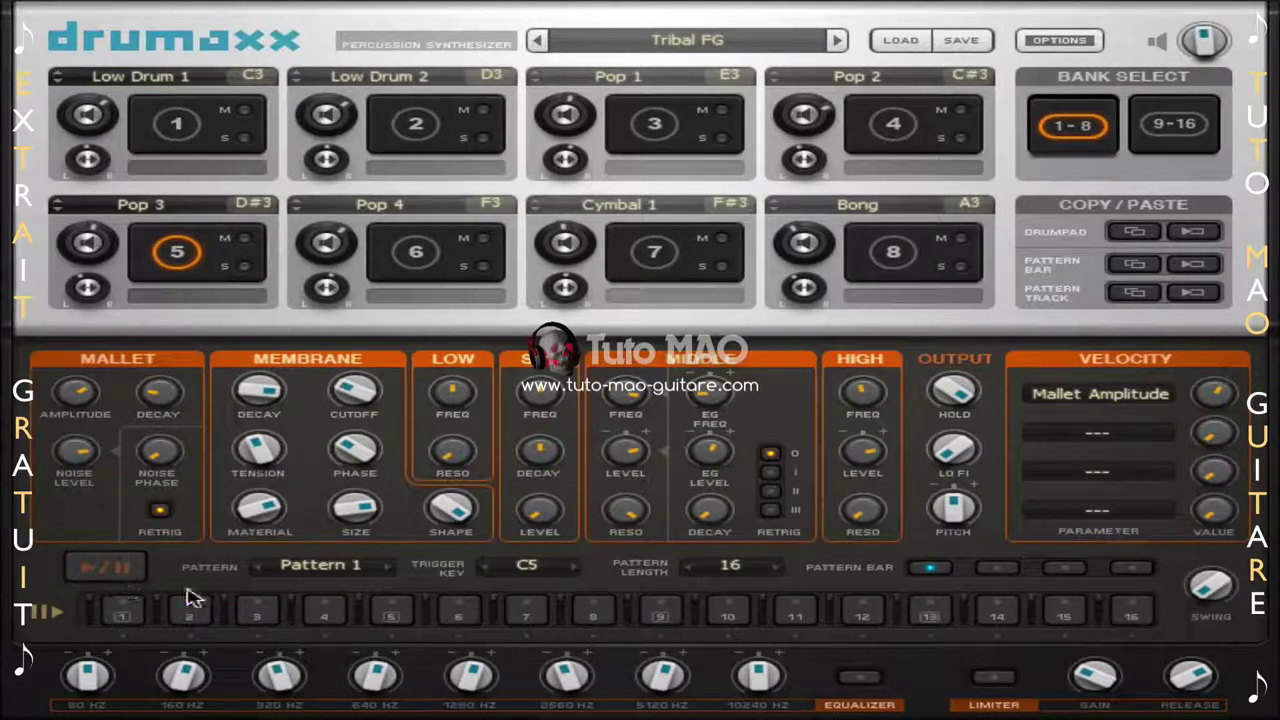
Examine the Drum Patches, Patterns and Drum Kits folders of the Drumaxx folder in the load dialog, and view the save dialog for Tribal FG.
click(895, 42)
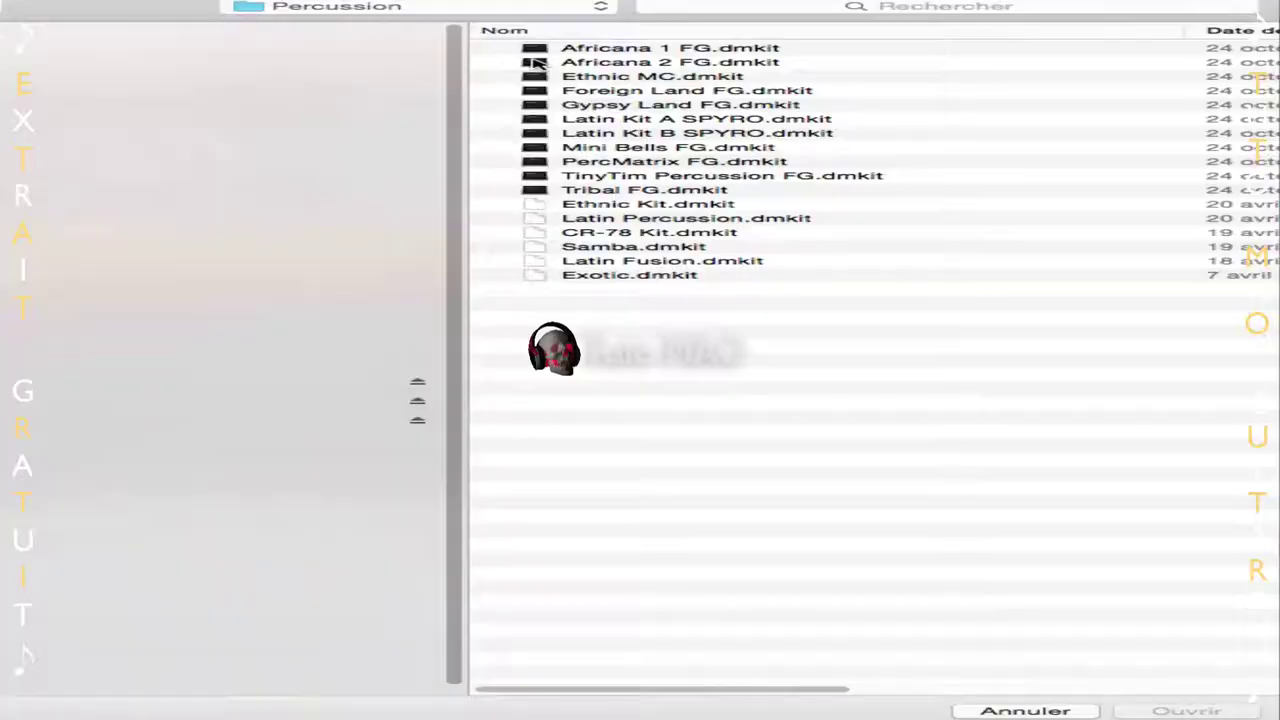
click(422, 6)
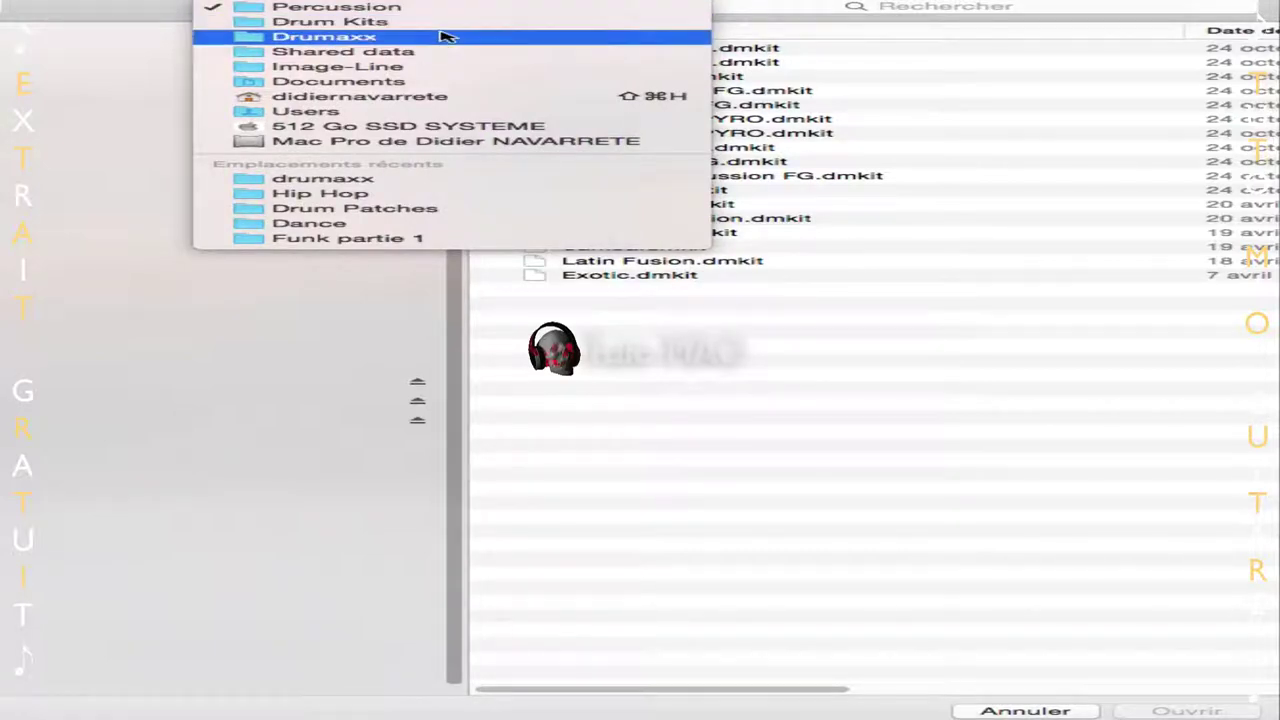
click(442, 36)
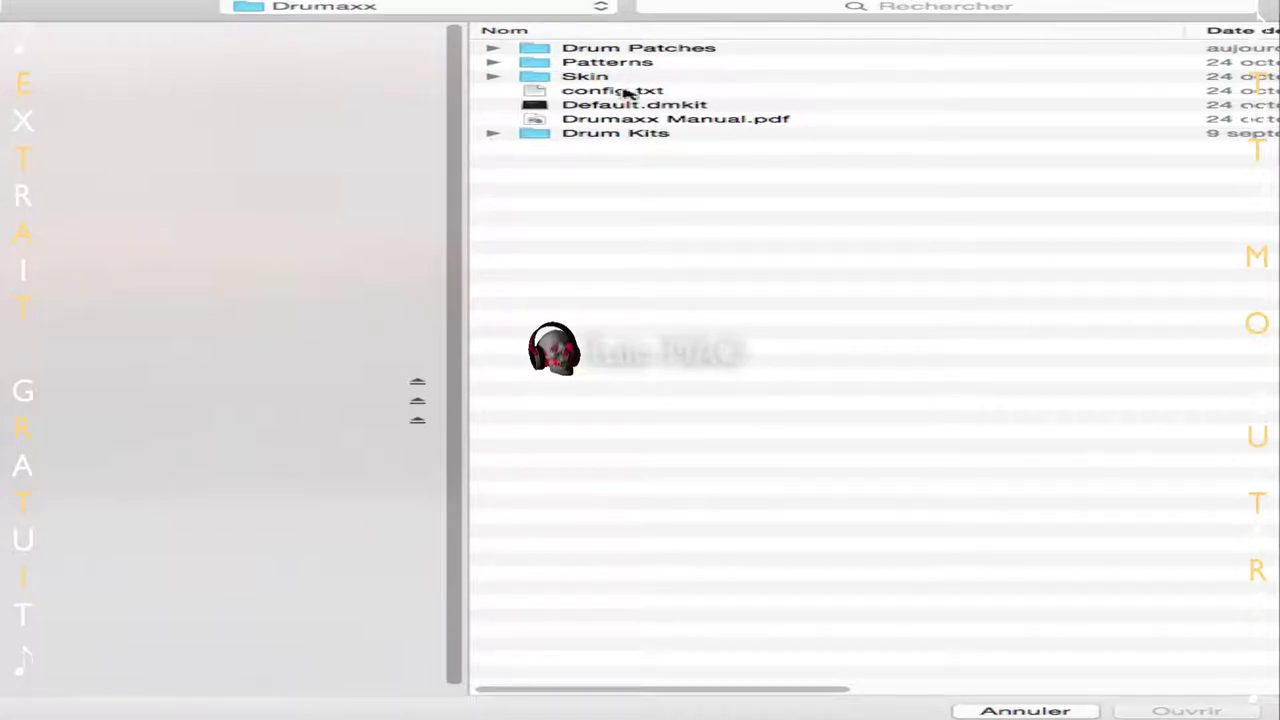
click(493, 49)
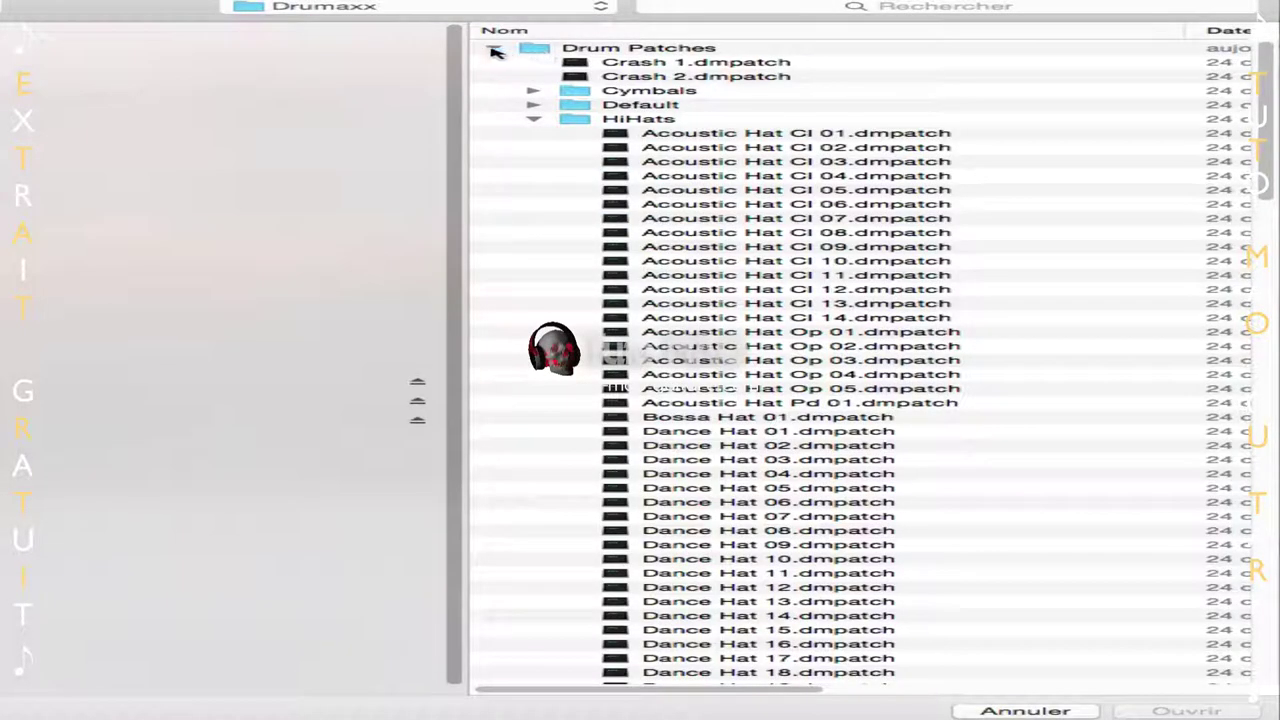
click(493, 50)
click(493, 62)
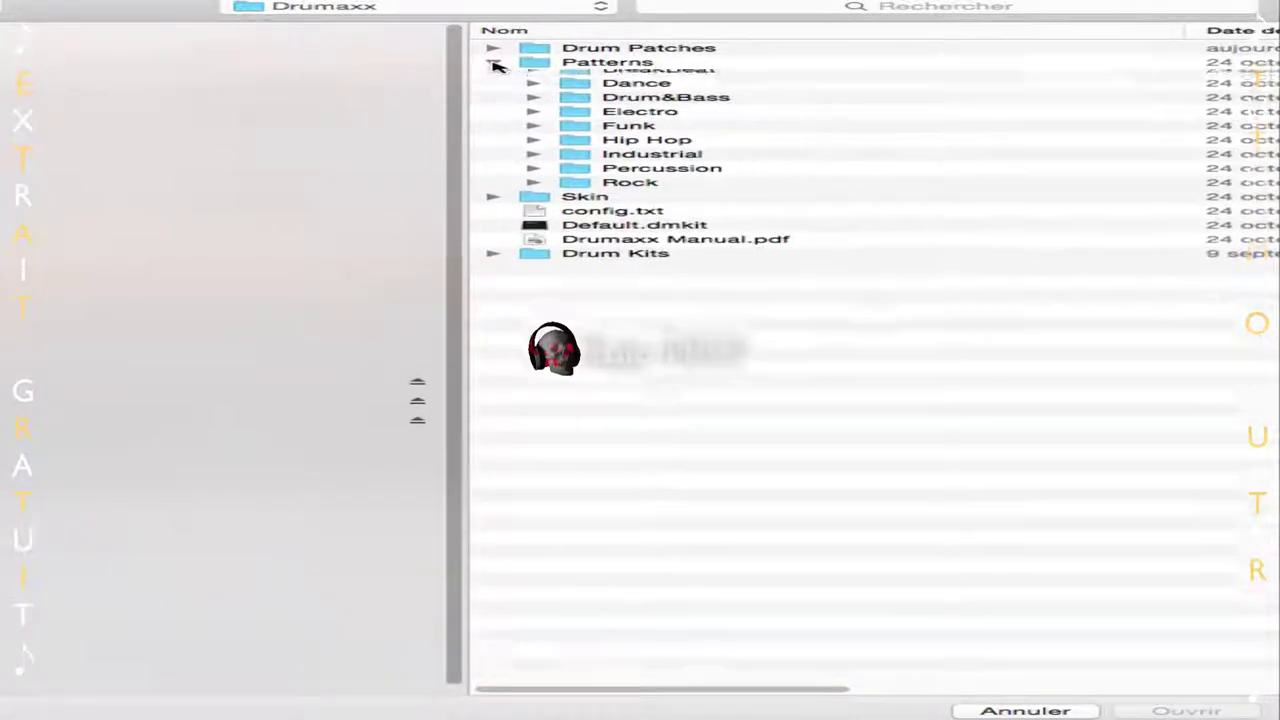
click(535, 91)
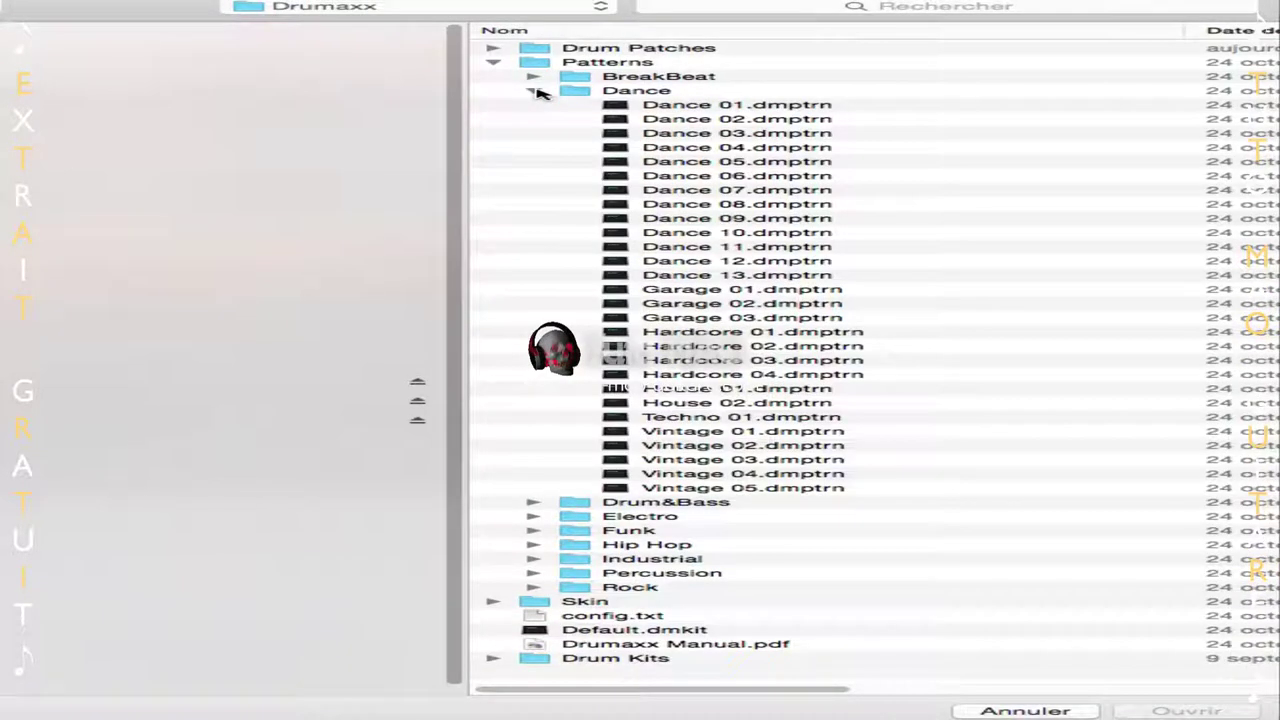
click(535, 91)
click(494, 62)
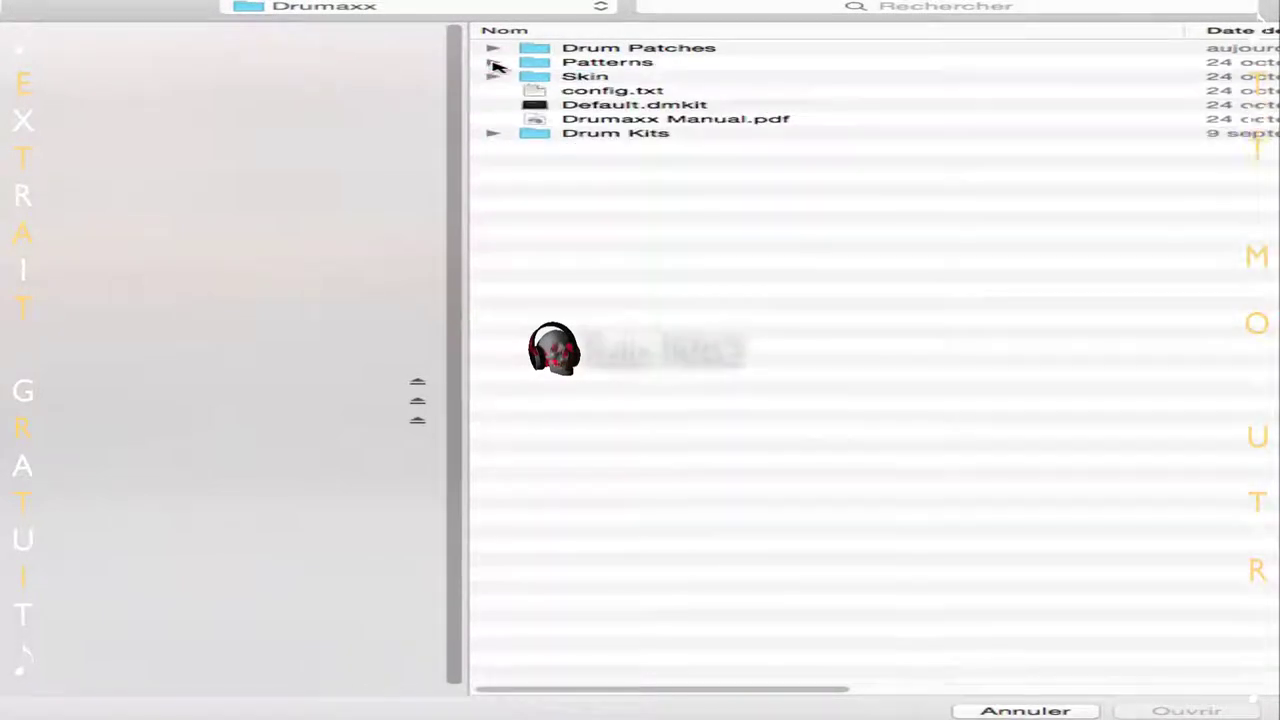
click(494, 133)
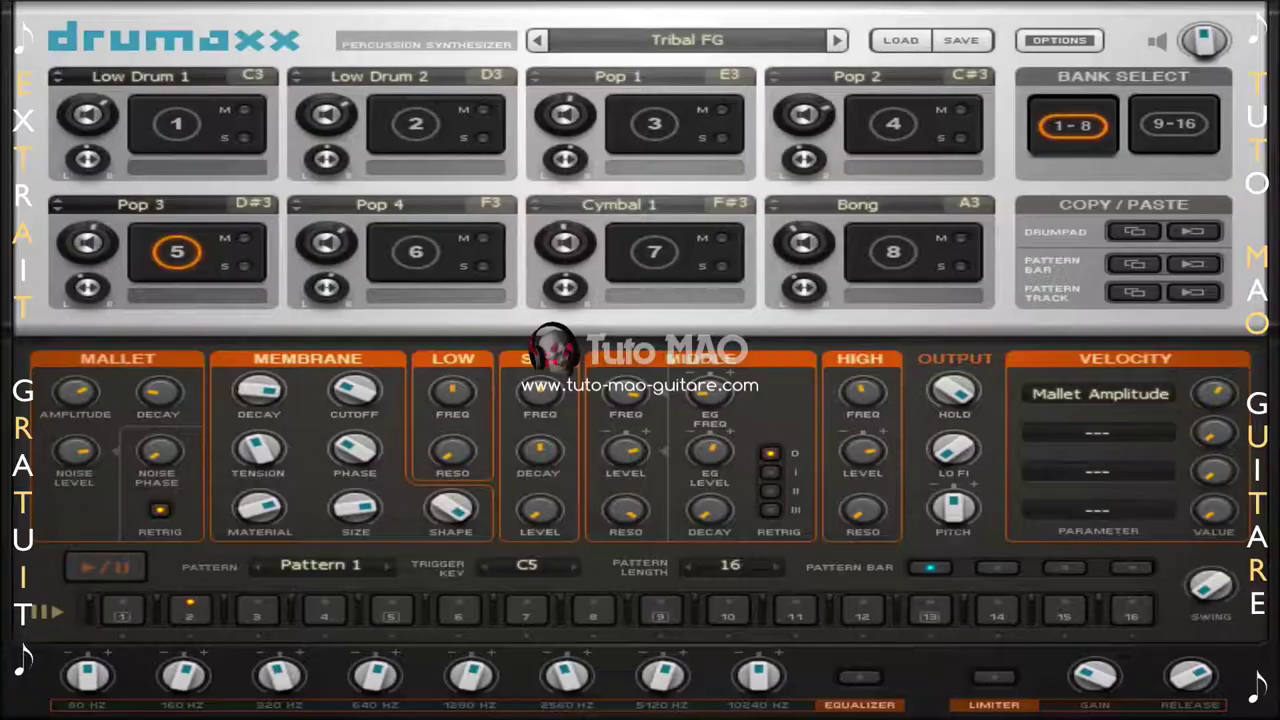
click(962, 42)
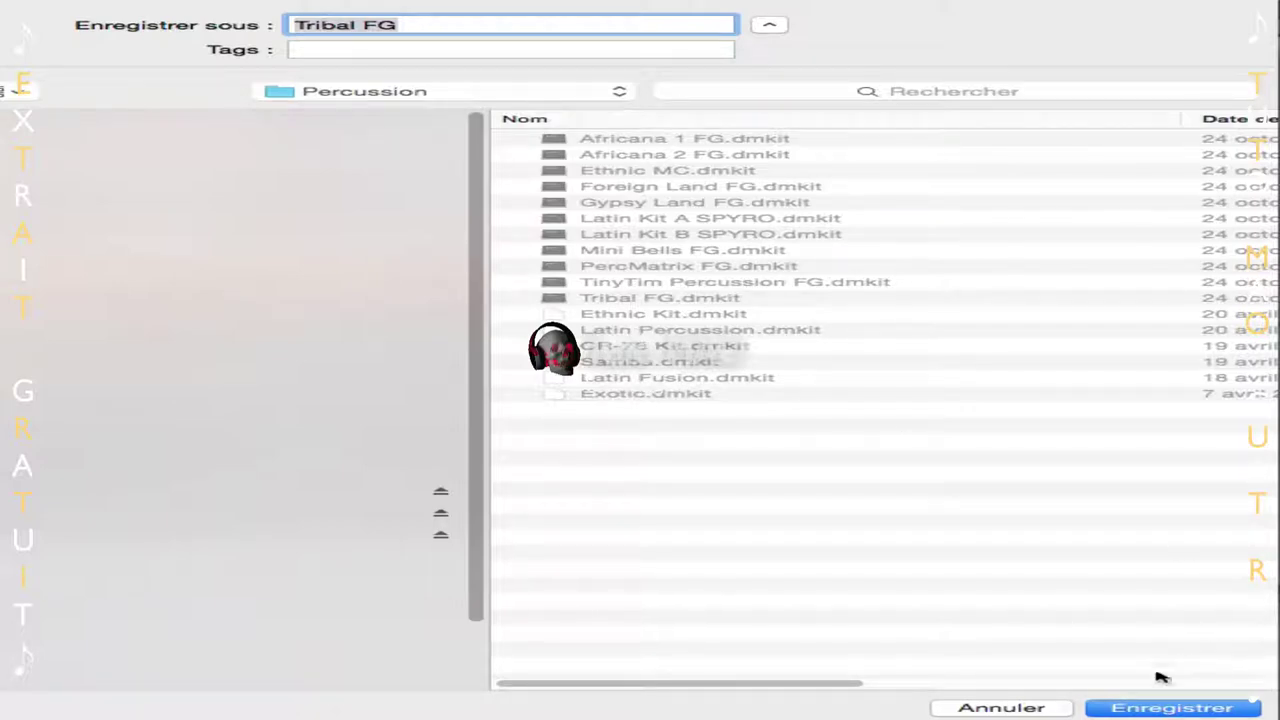
click(1000, 708)
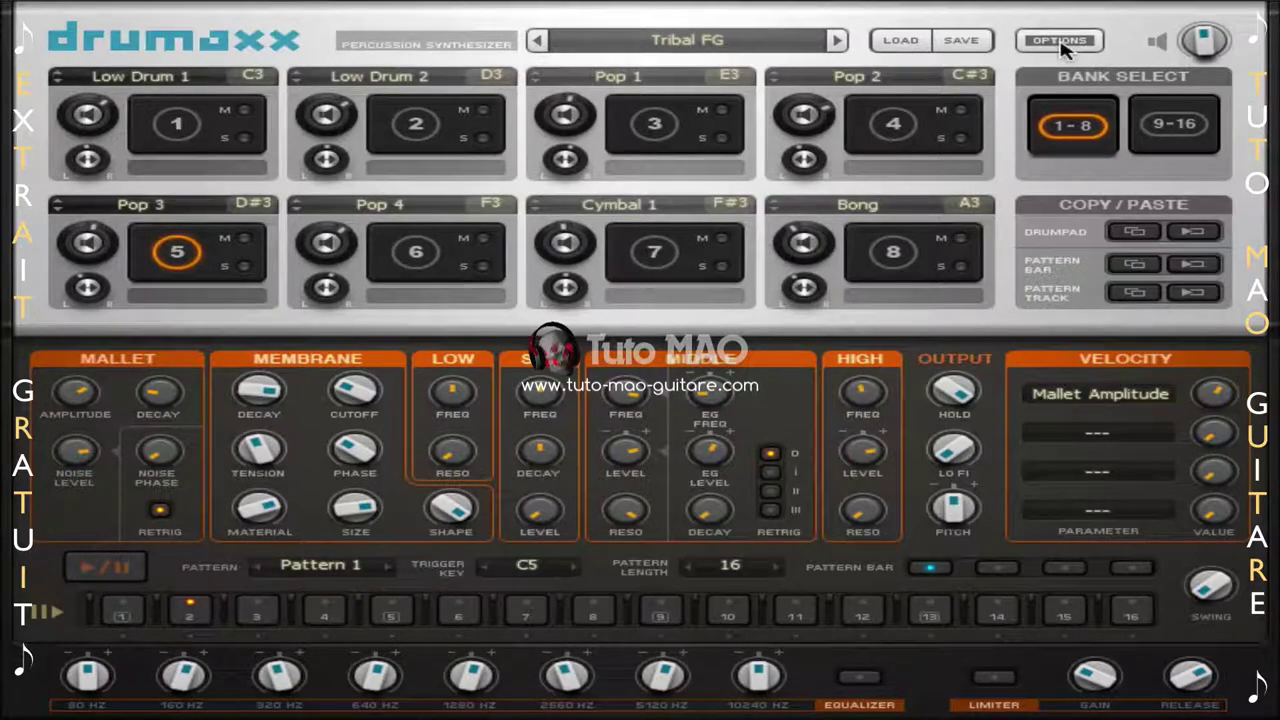
Load the drum kit Ethnic MC.dmkit from the Percussion folder using the Load Drum Kit option.
click(1060, 42)
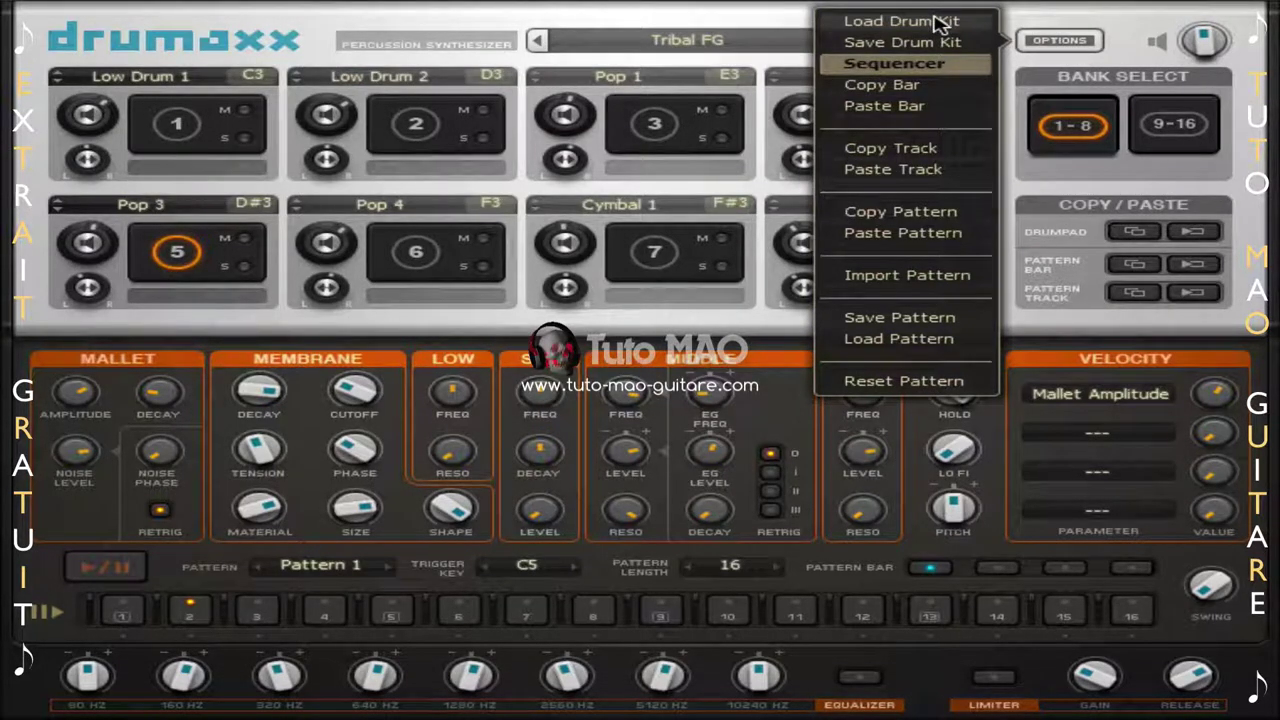
click(938, 22)
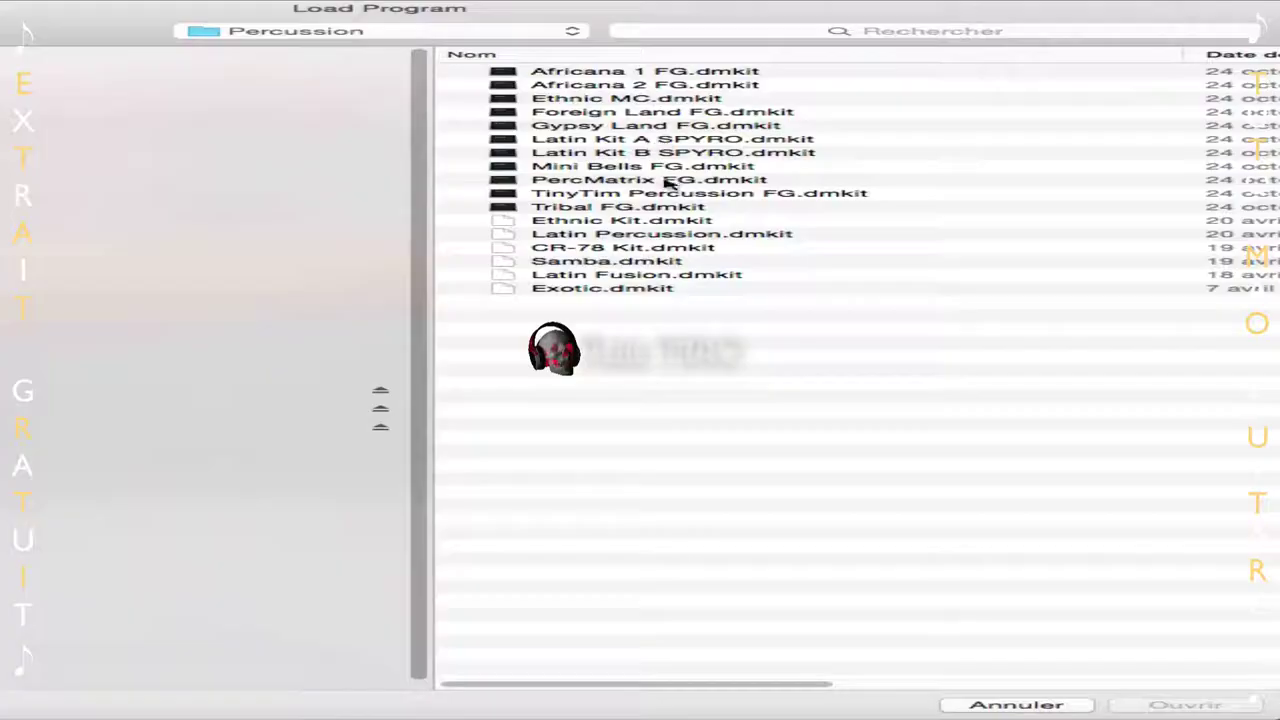
click(578, 99)
key(Return)
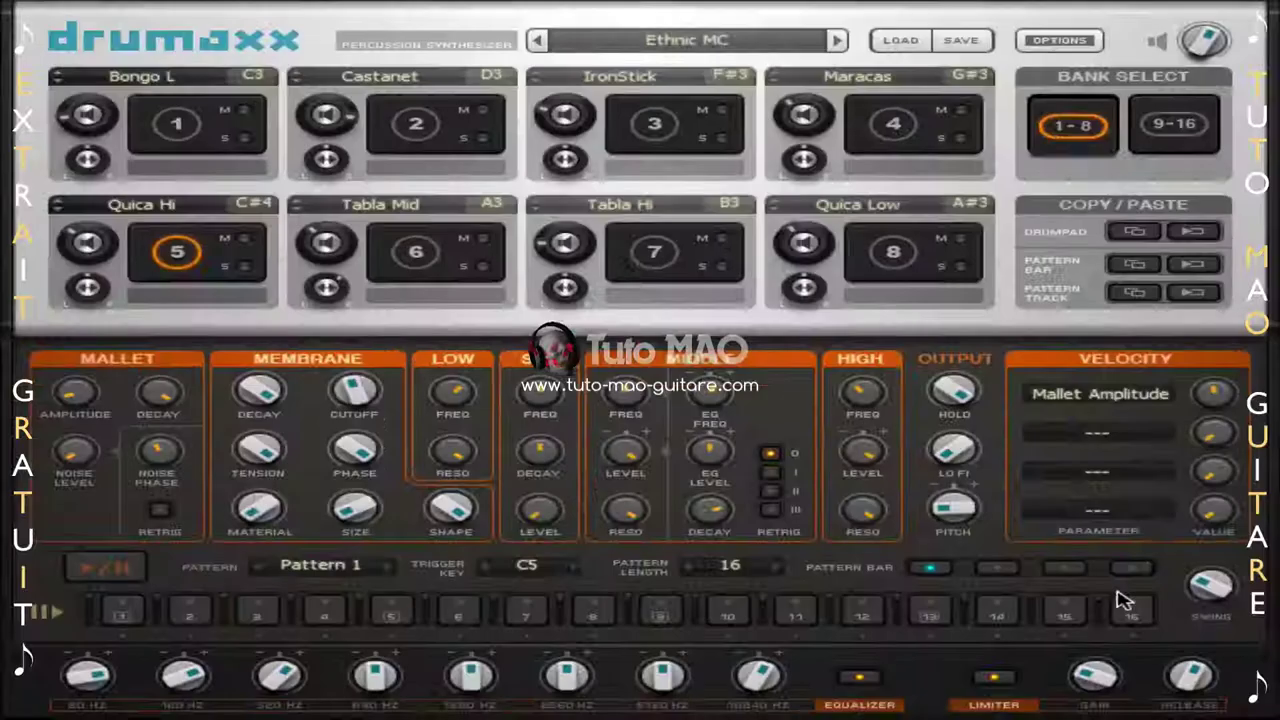
Play the pattern of the Ethnic MC kit, stop playback and access the synthesizer's options.
click(98, 568)
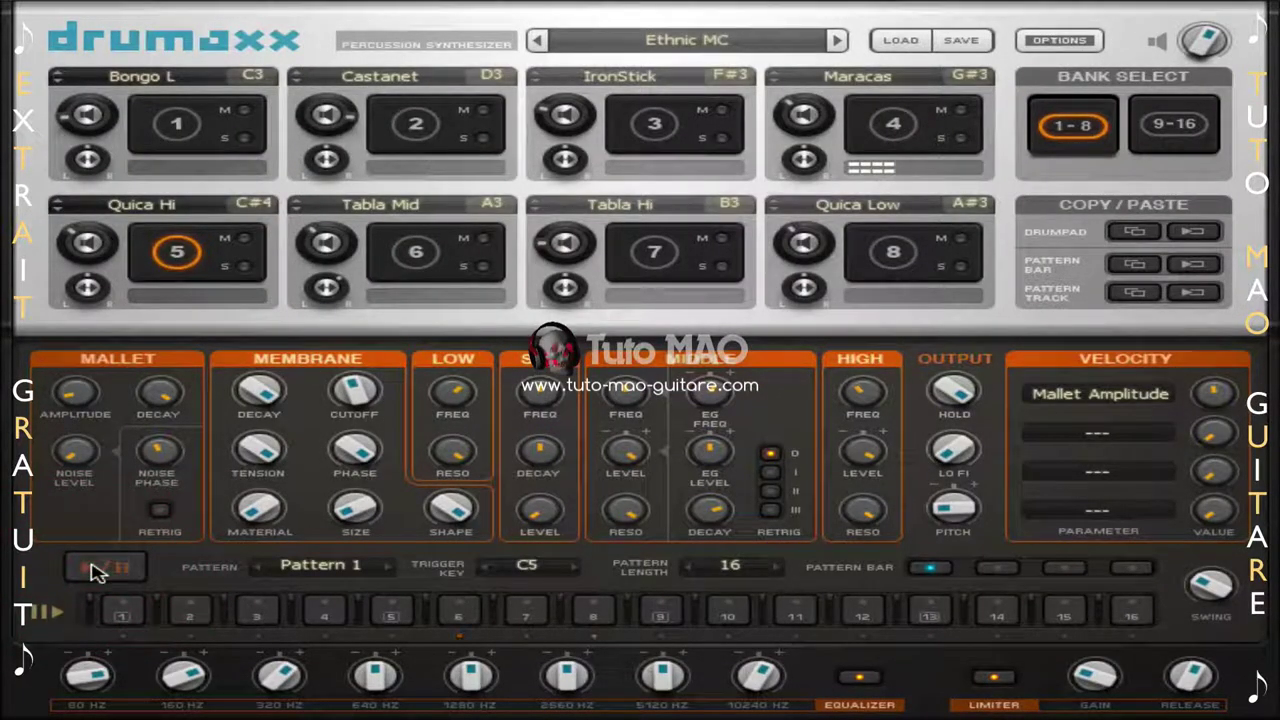
click(97, 568)
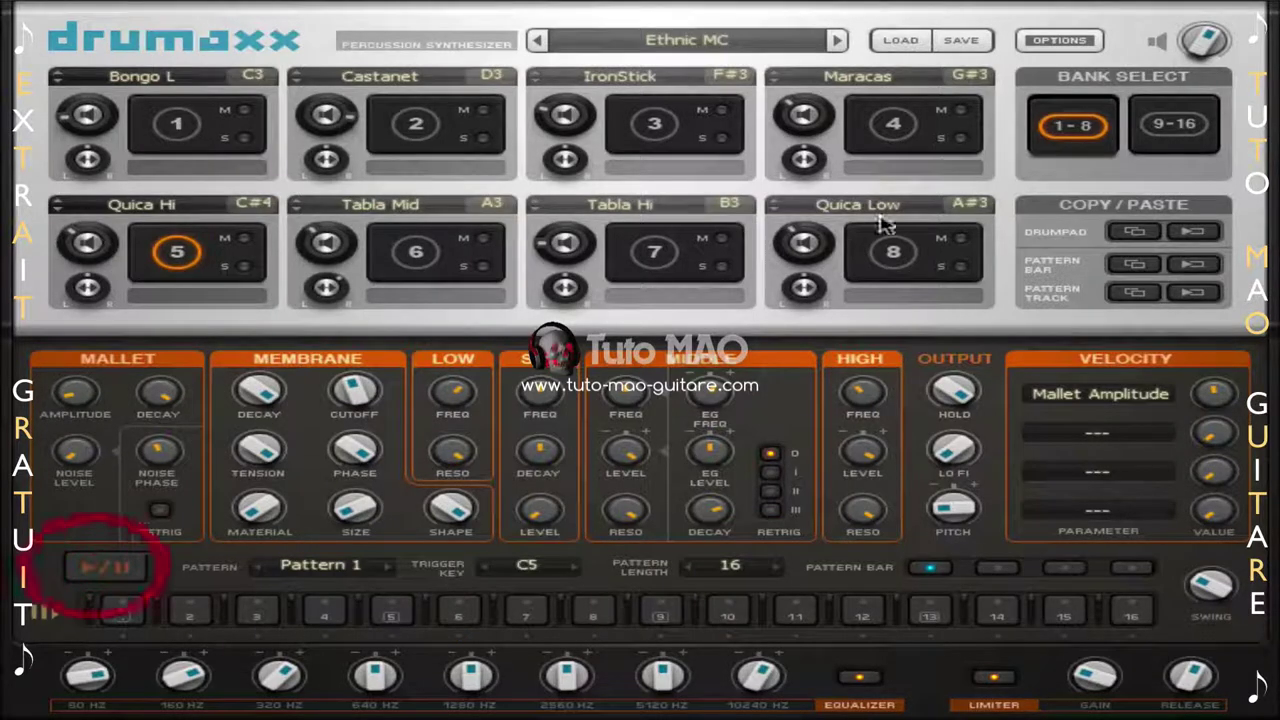
click(1048, 44)
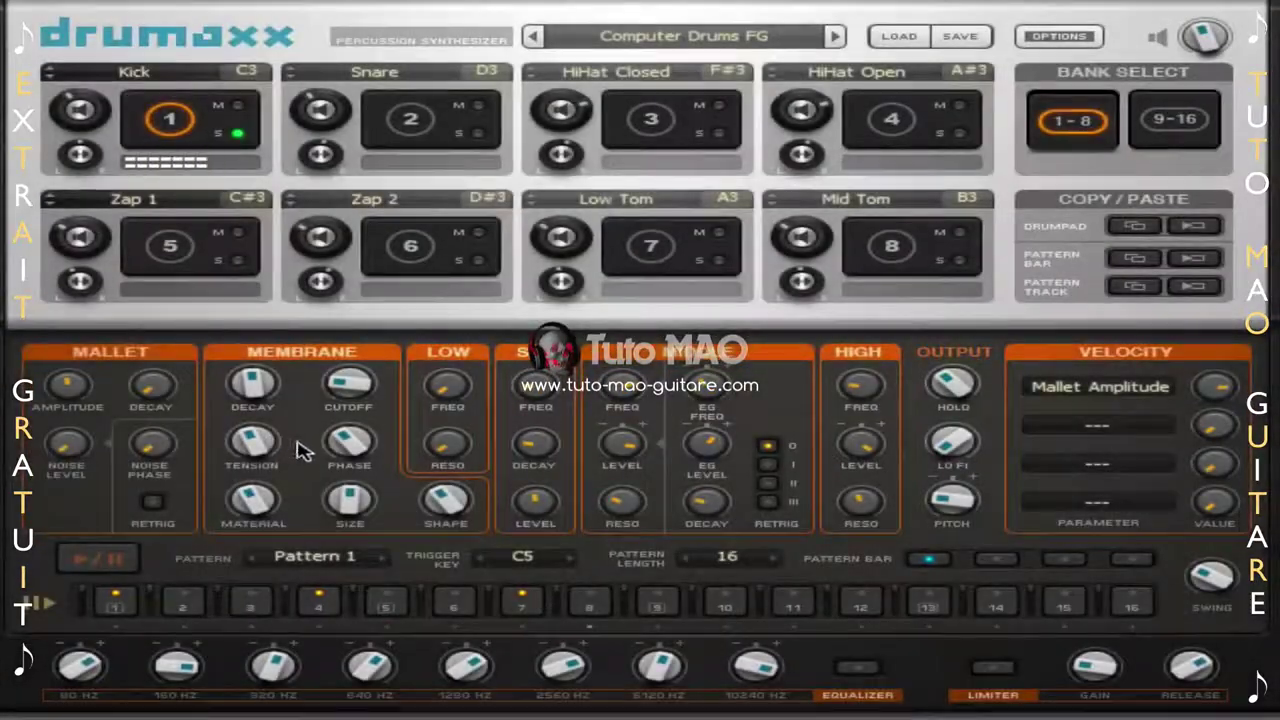
Adjust the Kick's Membrane phase, size, material and shape while the Computer Drums FG pattern plays.
drag(349, 442, 349, 452)
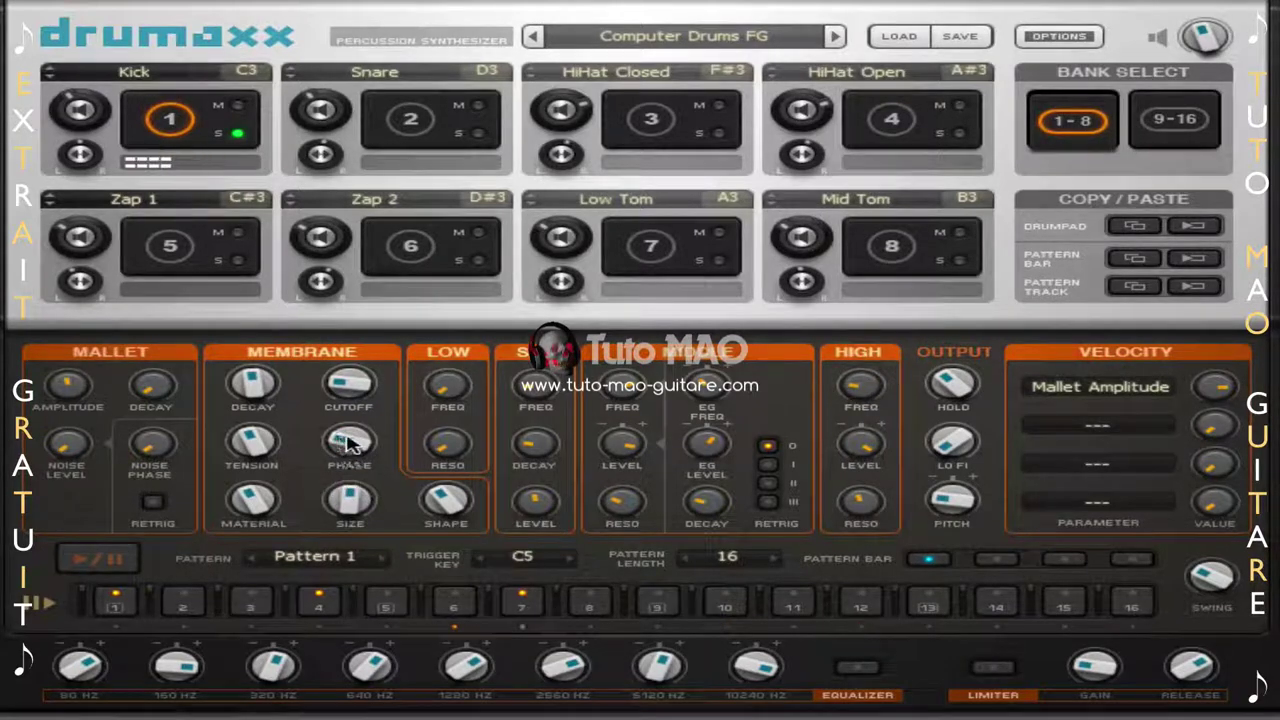
drag(349, 500, 349, 491)
drag(266, 510, 266, 526)
drag(446, 500, 446, 486)
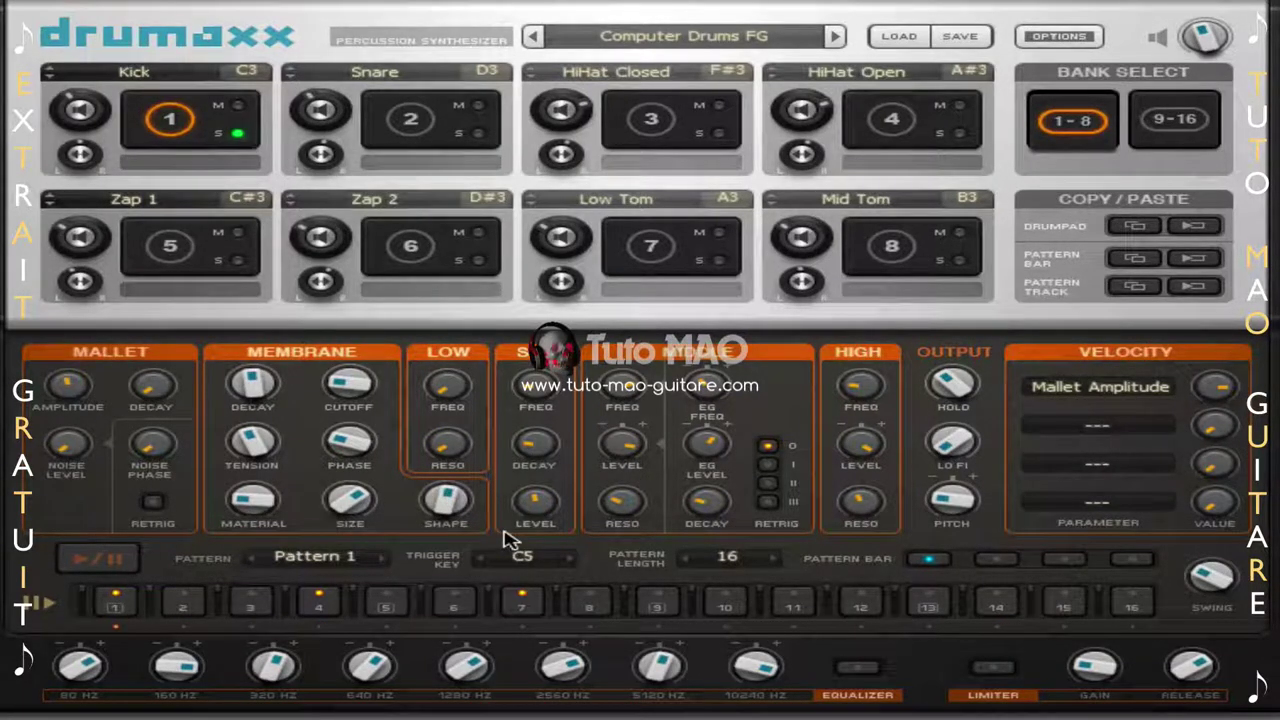
Adjust the Kick's Low frequency and resonance along with its SOF frequency and decay.
drag(447, 383, 447, 387)
drag(452, 441, 452, 441)
drag(536, 386, 536, 386)
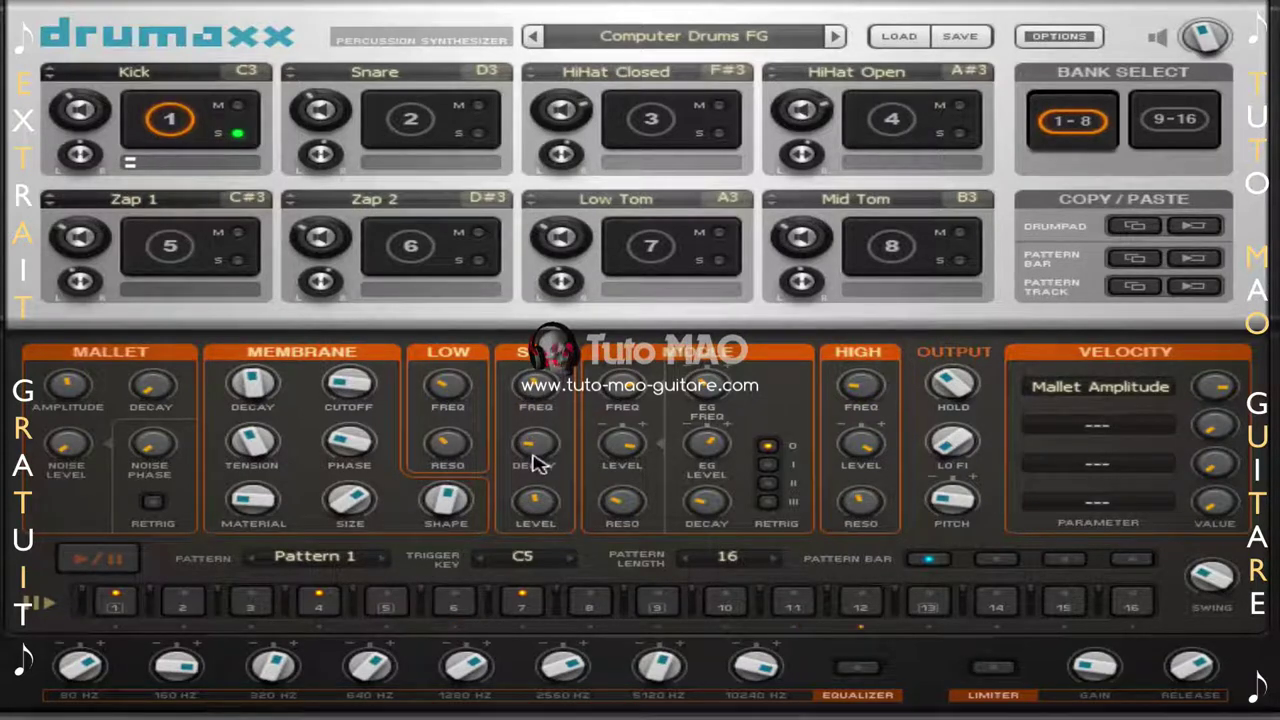
drag(536, 444, 536, 444)
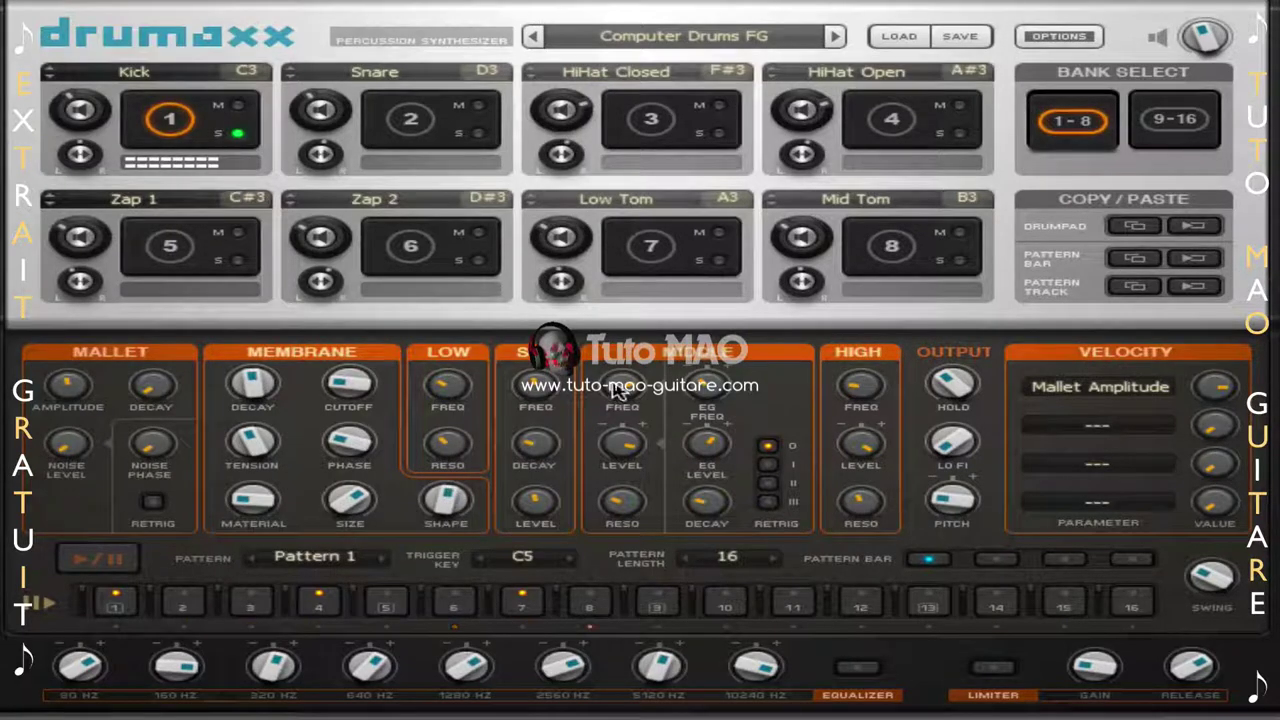
Adjust the frequency, level and resonance of the Kick's Middle section.
drag(621, 386, 621, 386)
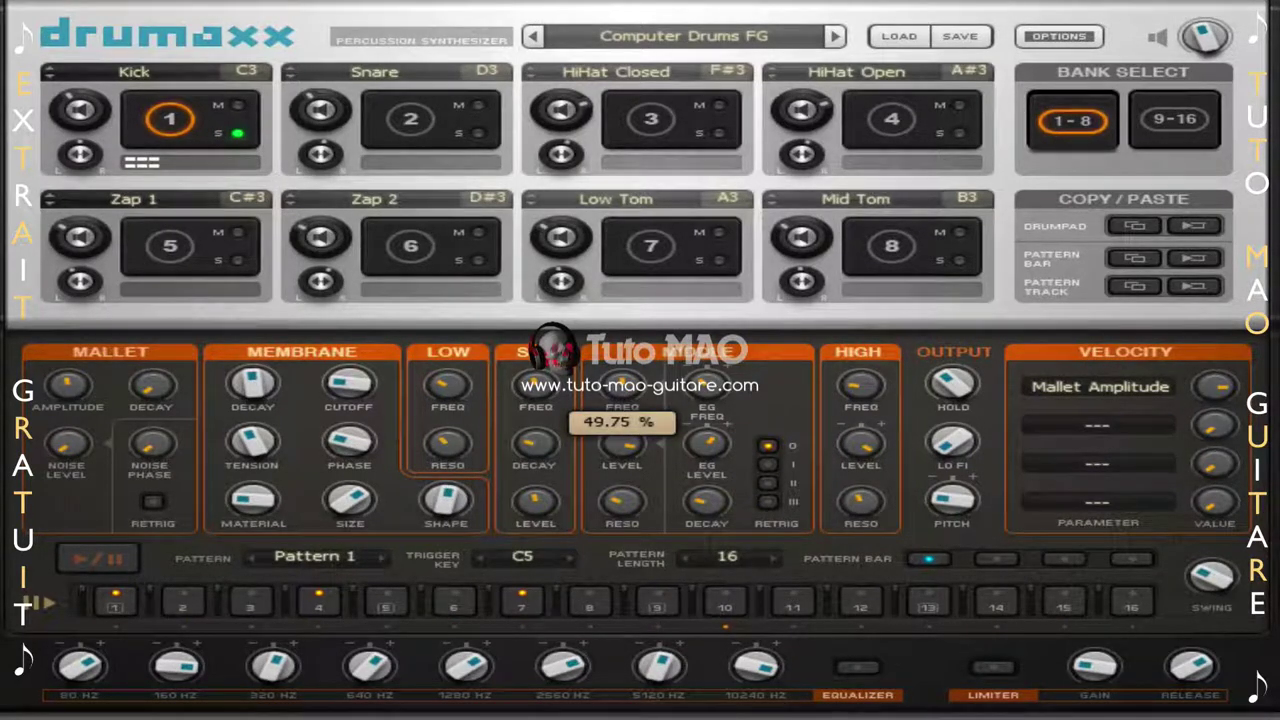
drag(621, 386, 621, 386)
drag(621, 444, 621, 444)
drag(624, 500, 624, 500)
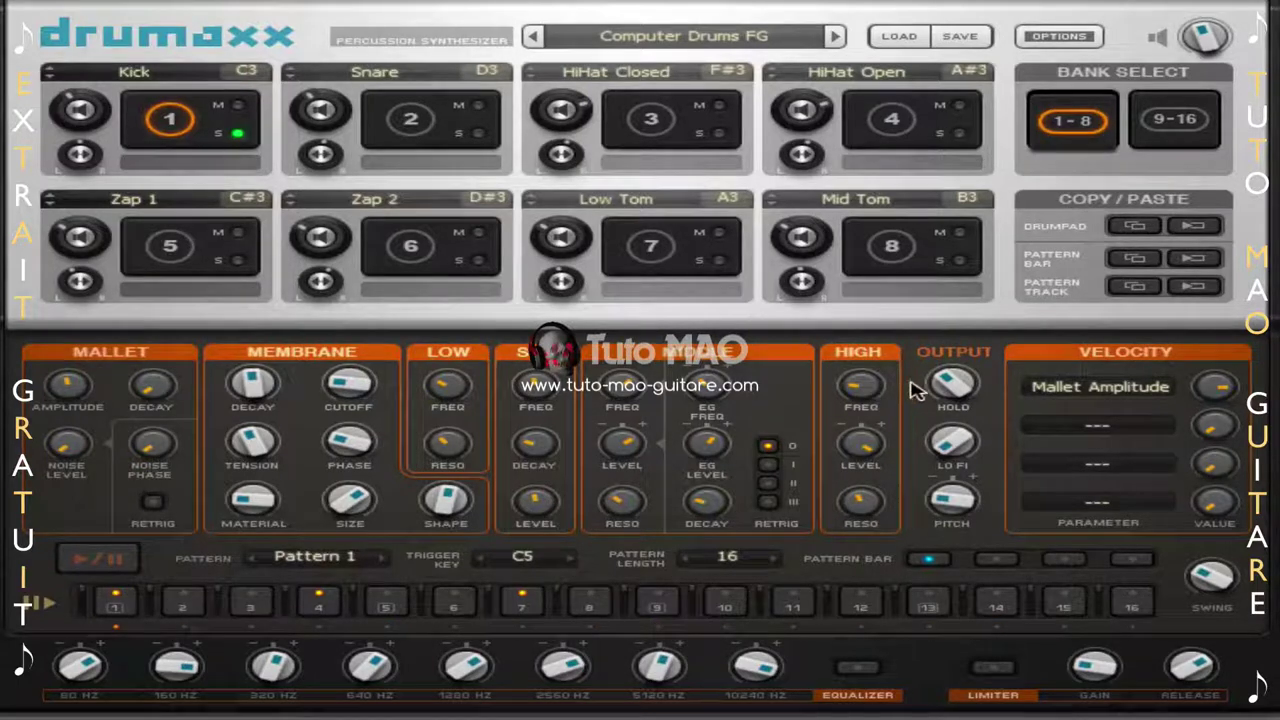
Try different Hold and Lo Fi amounts in the Kick's Output section and adjust its pitch.
drag(953, 388, 960, 318)
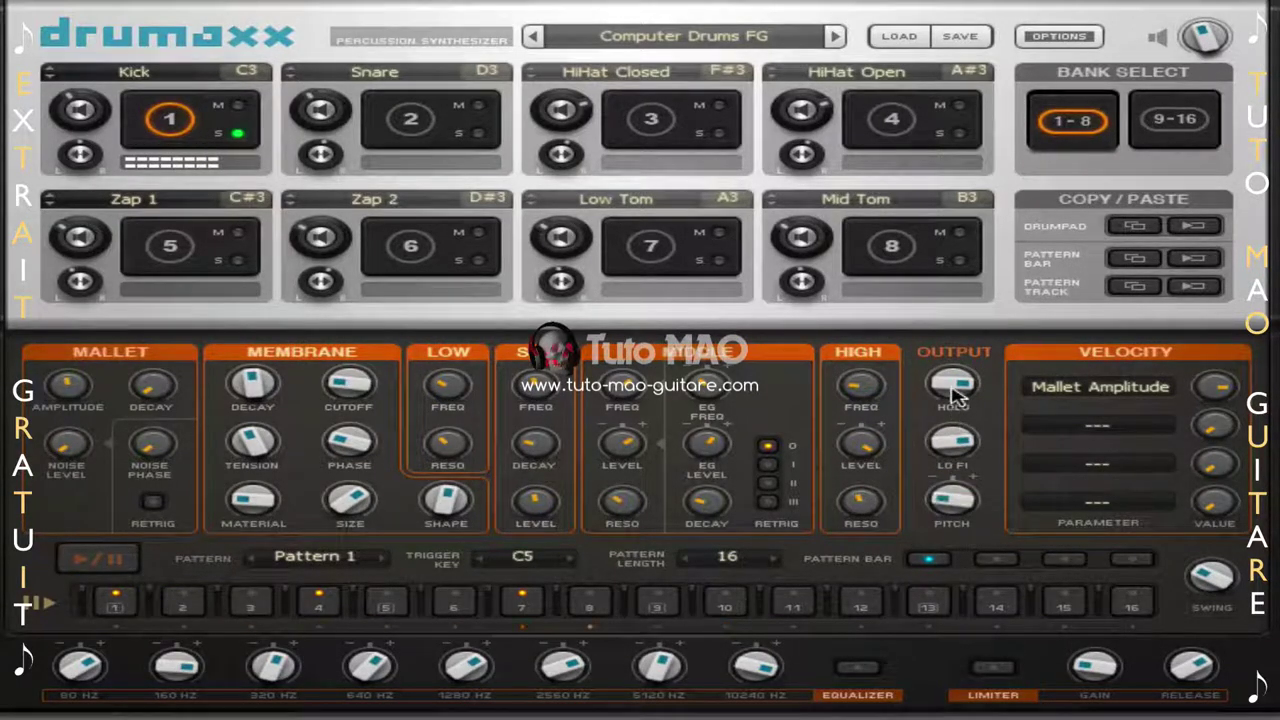
drag(953, 383, 953, 499)
drag(957, 443, 951, 443)
drag(960, 497, 960, 471)
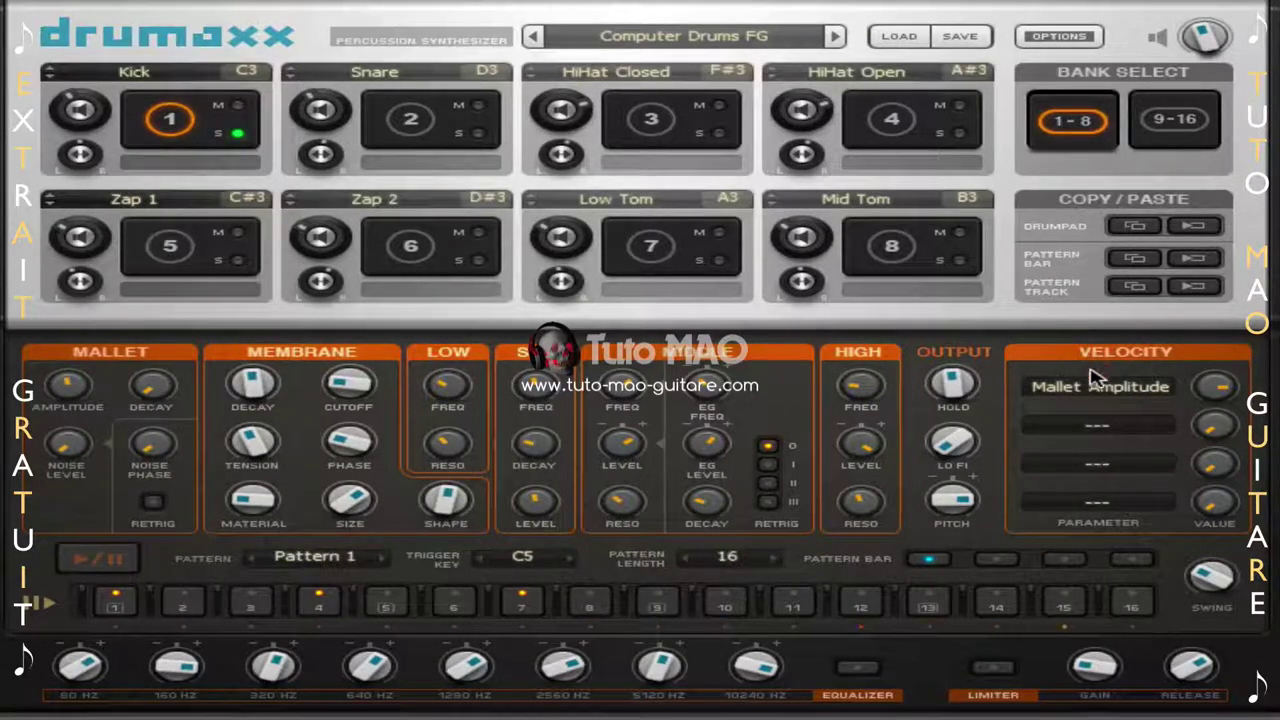
Vary the Kick's Mallet Amplitude velocity value and assign LOW Freq as the second velocity parameter.
drag(1215, 386, 1215, 400)
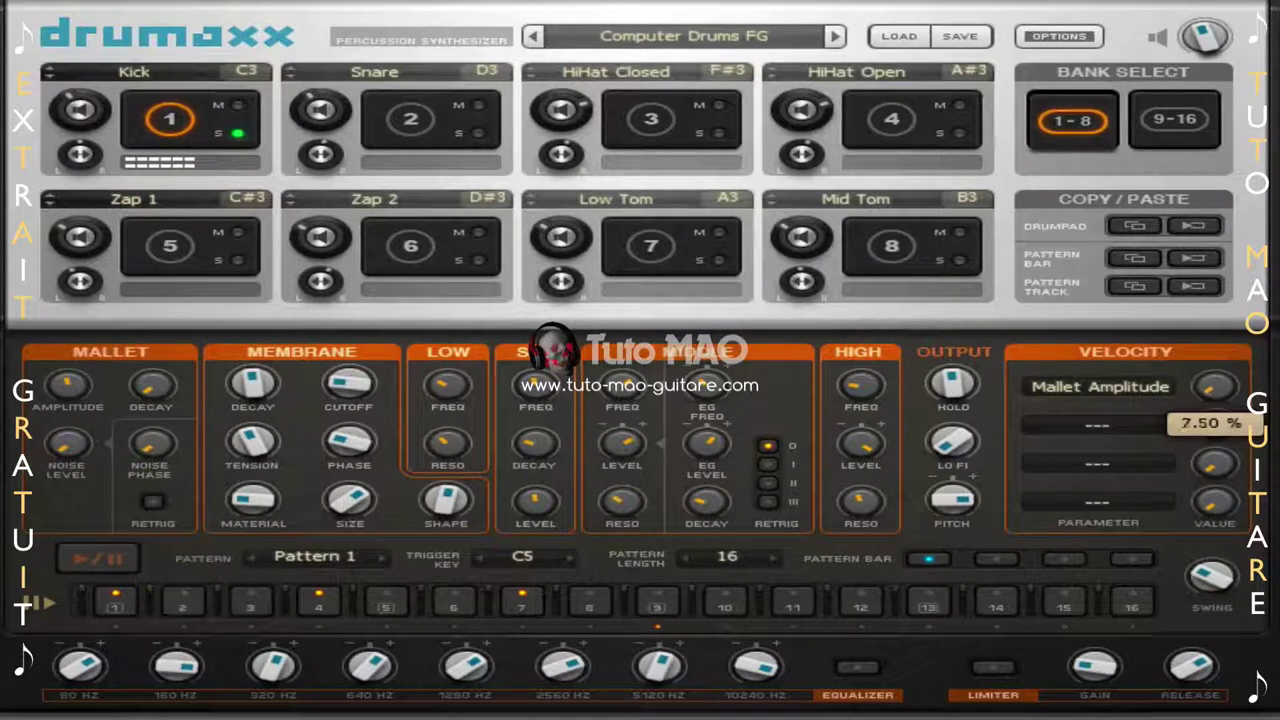
mouse_move(1215, 386)
mouse_down()
mouse_move(1215, 355)
mouse_move(1220, 398)
mouse_up()
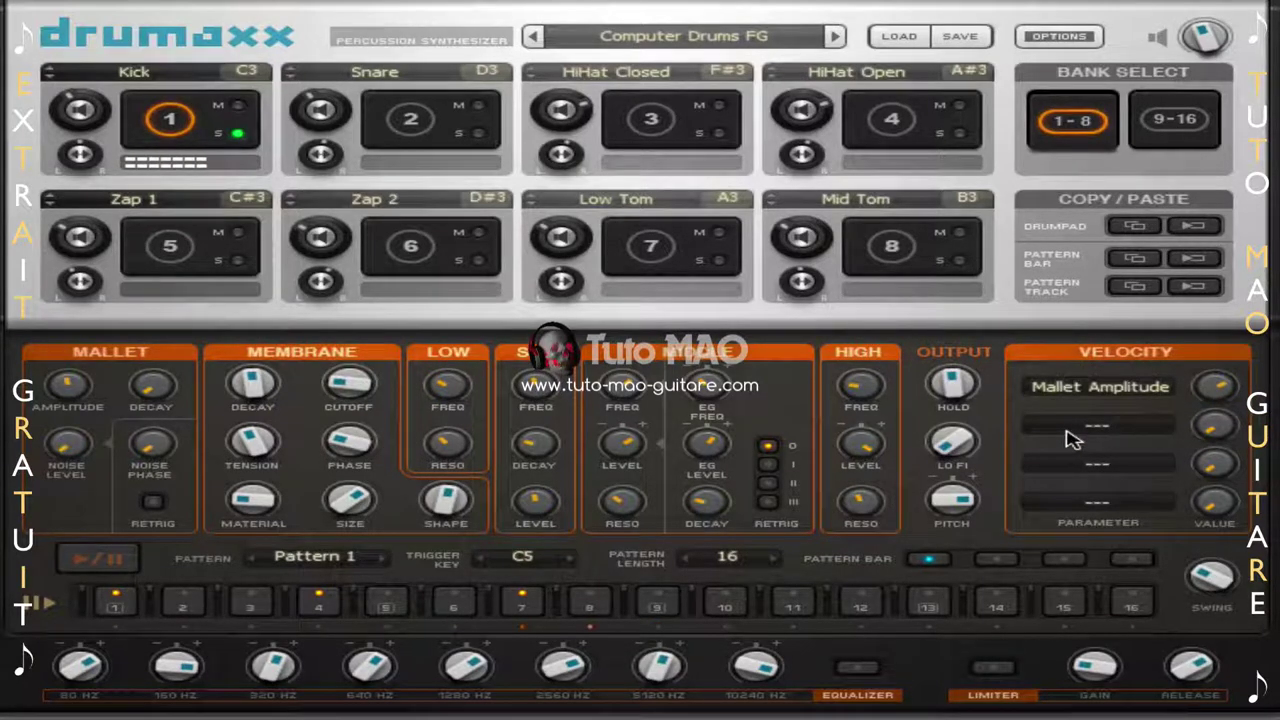
click(1072, 440)
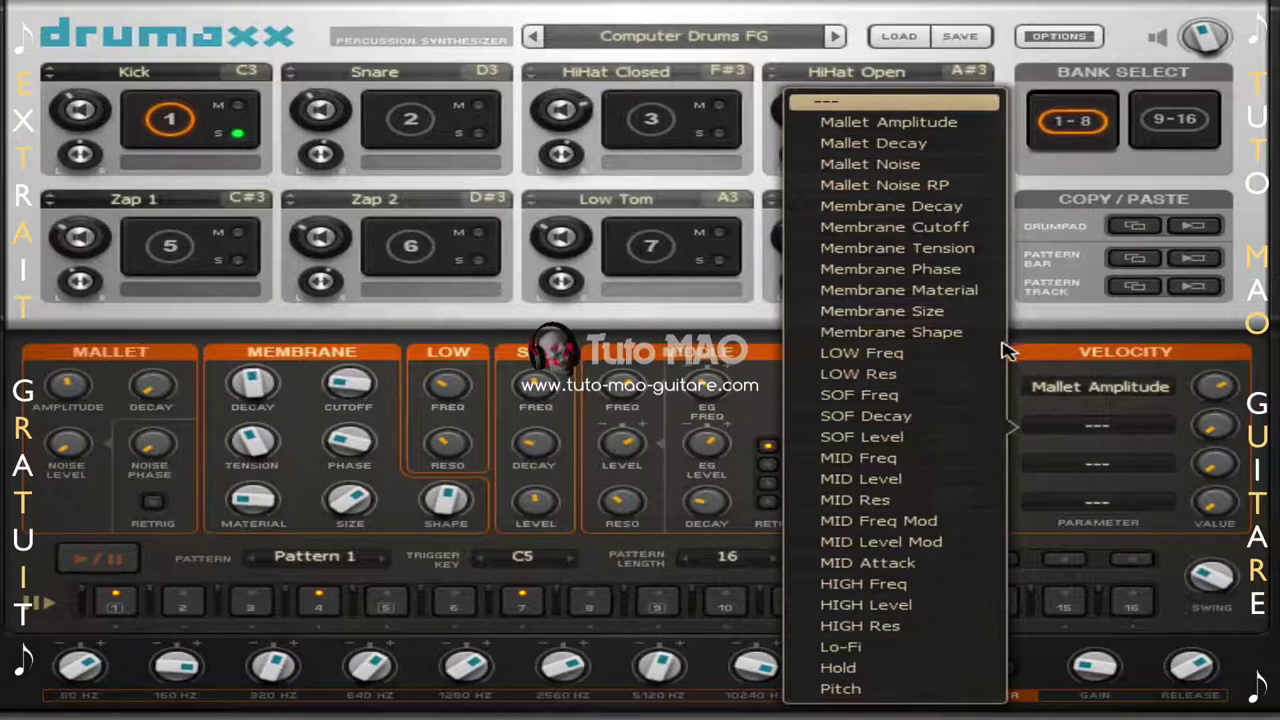
click(891, 373)
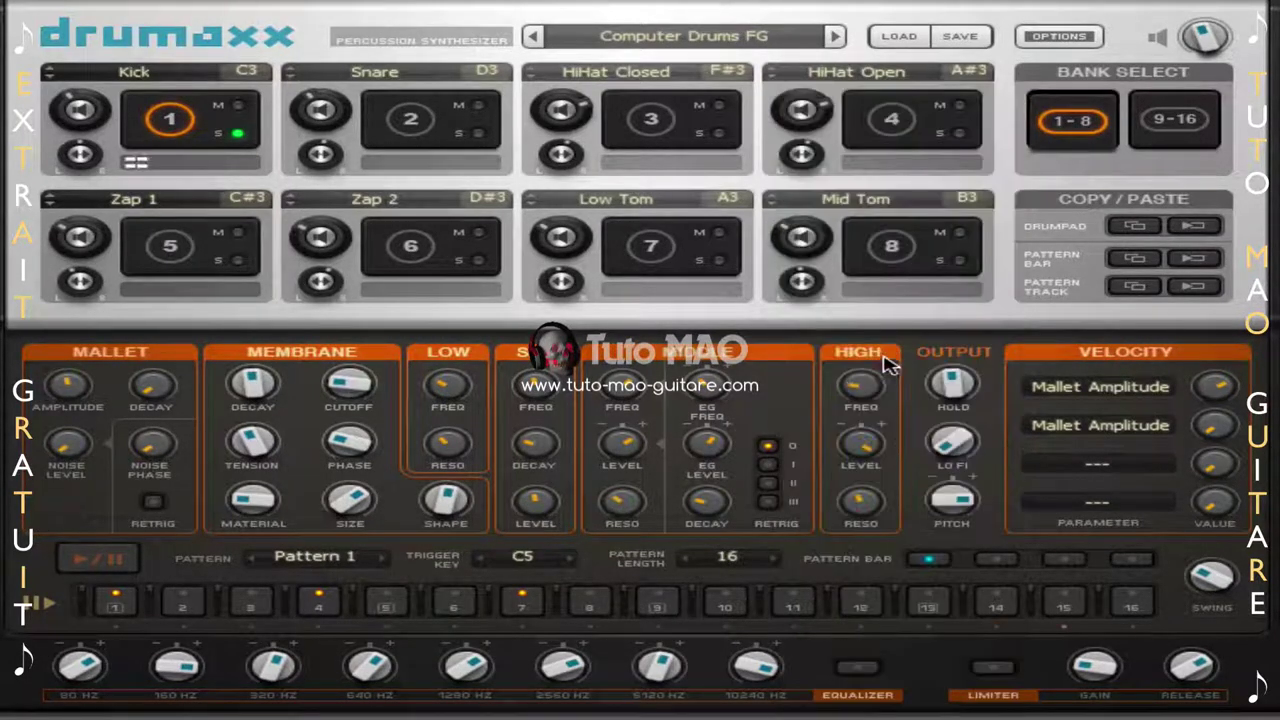
click(1105, 428)
click(829, 371)
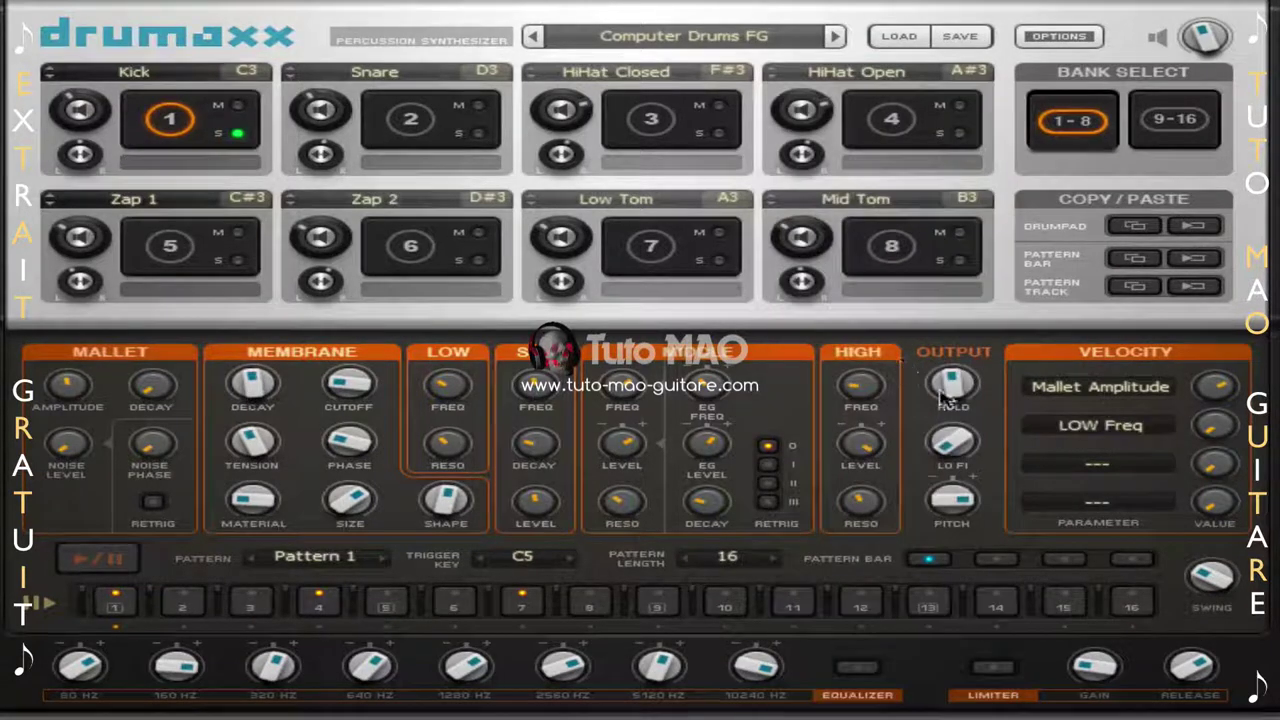
Adjust the Kick's LOW Freq velocity value and raise the frequency in its Low section.
drag(1211, 422, 1211, 385)
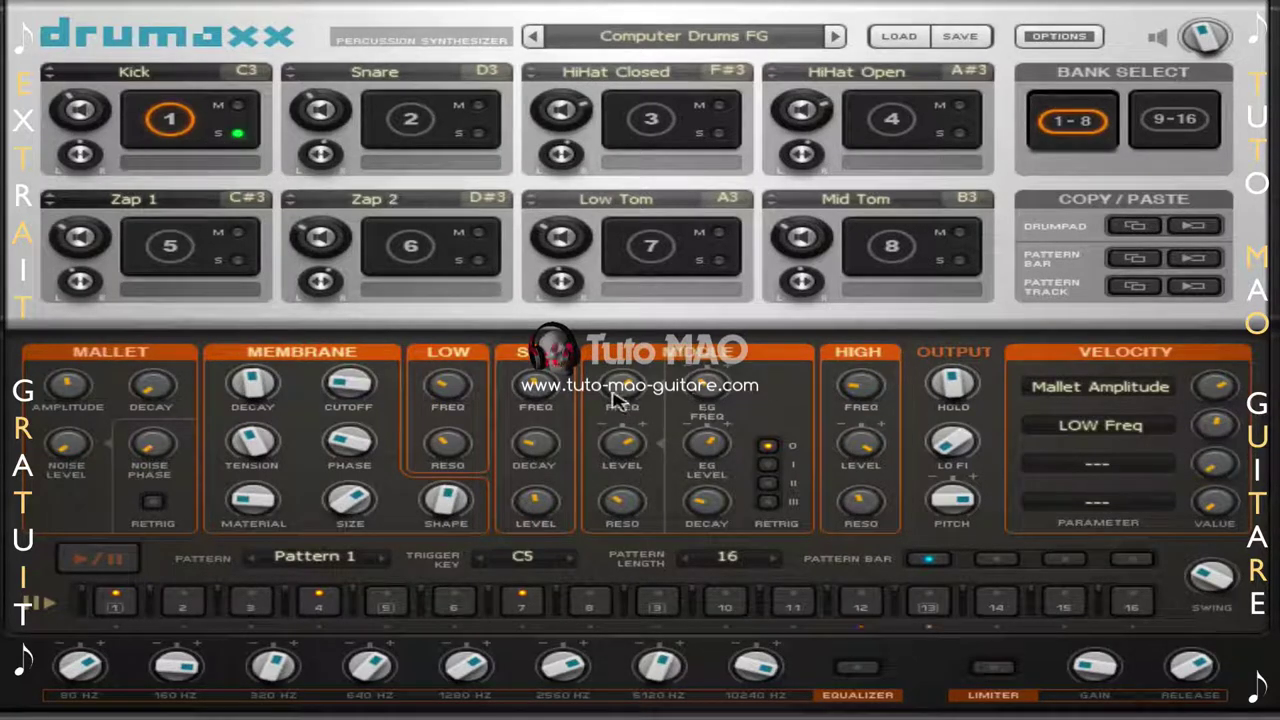
drag(447, 384, 447, 379)
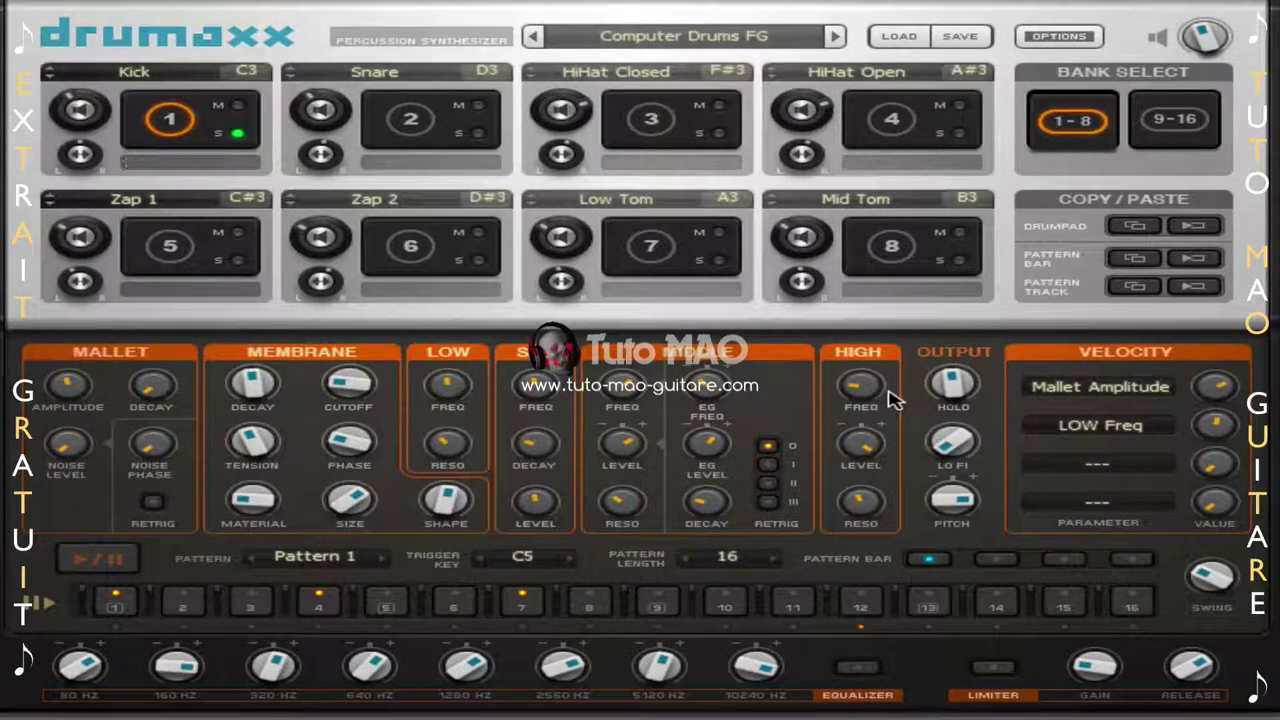
drag(1190, 456, 1189, 459)
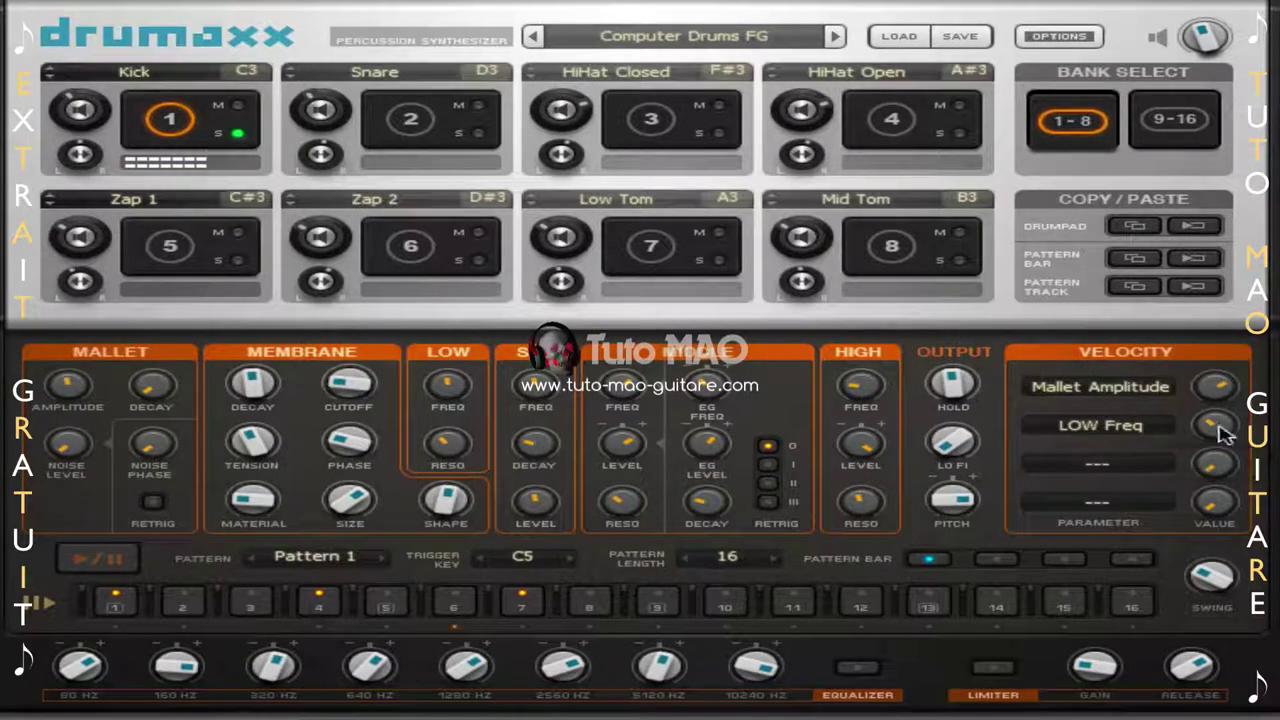
Assign SOF Freq as the Kick's third velocity parameter and set its value to about 62.50 %.
click(1135, 472)
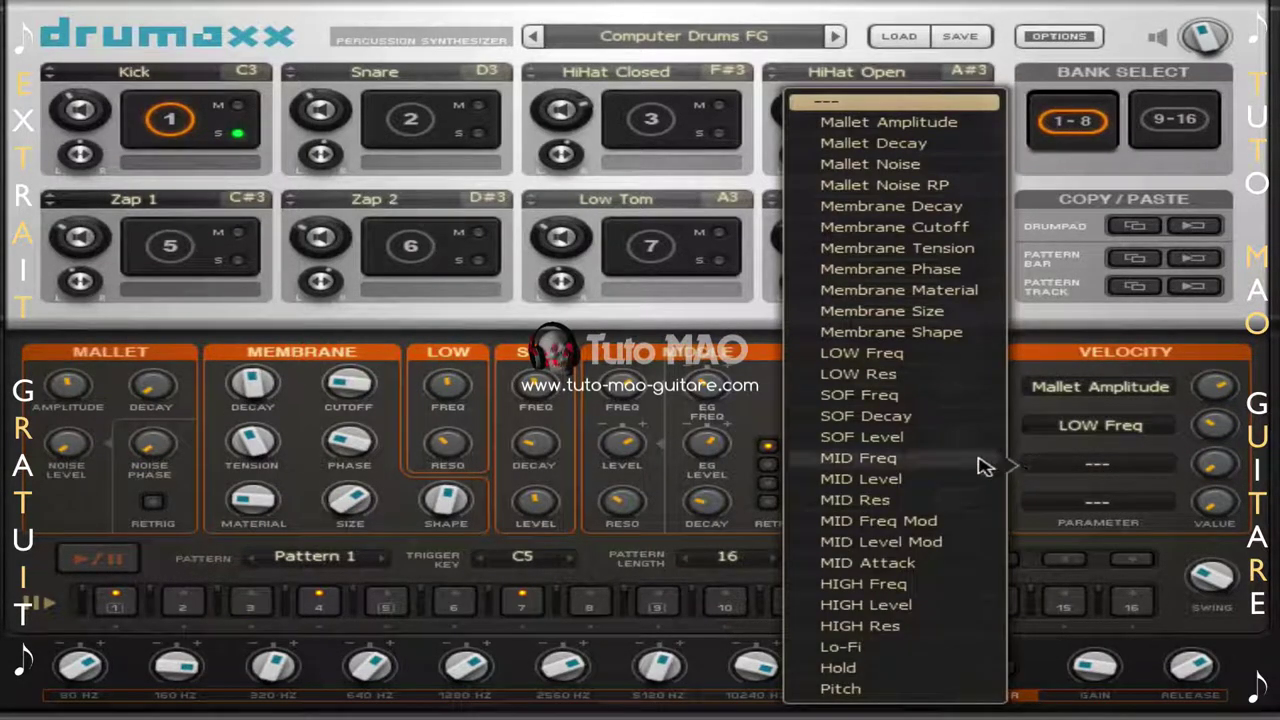
click(903, 400)
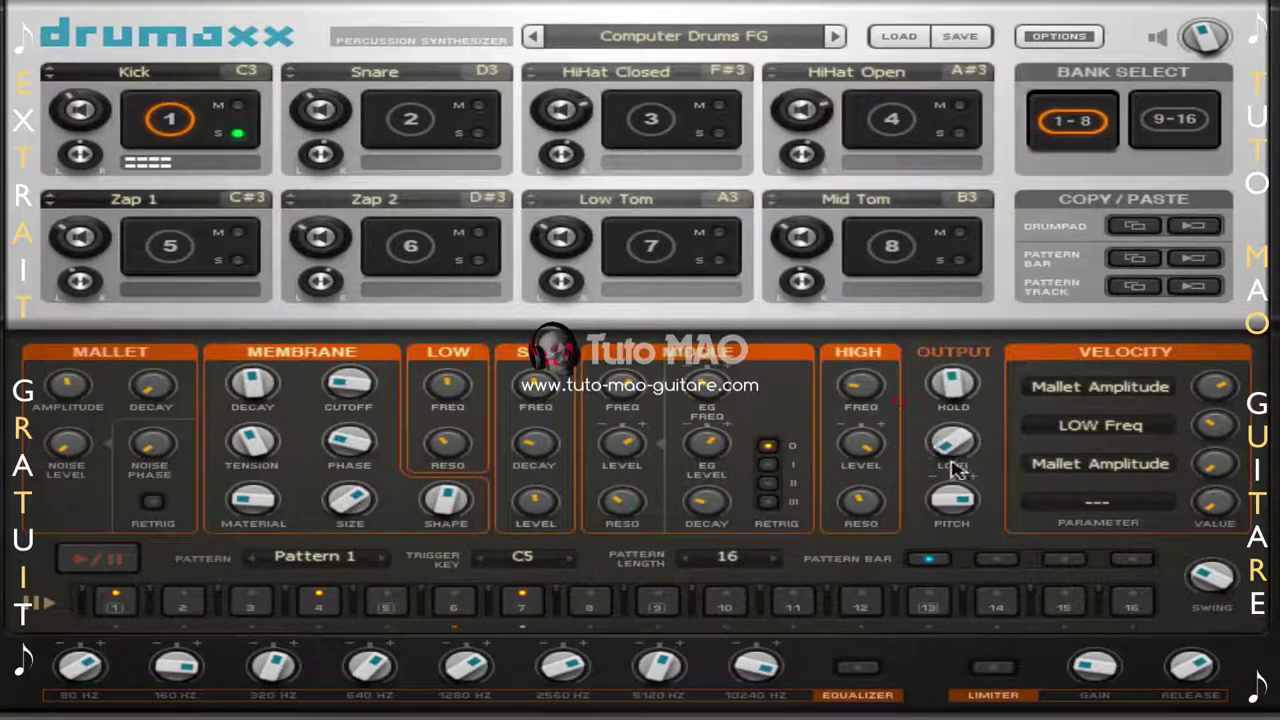
click(1065, 464)
click(913, 406)
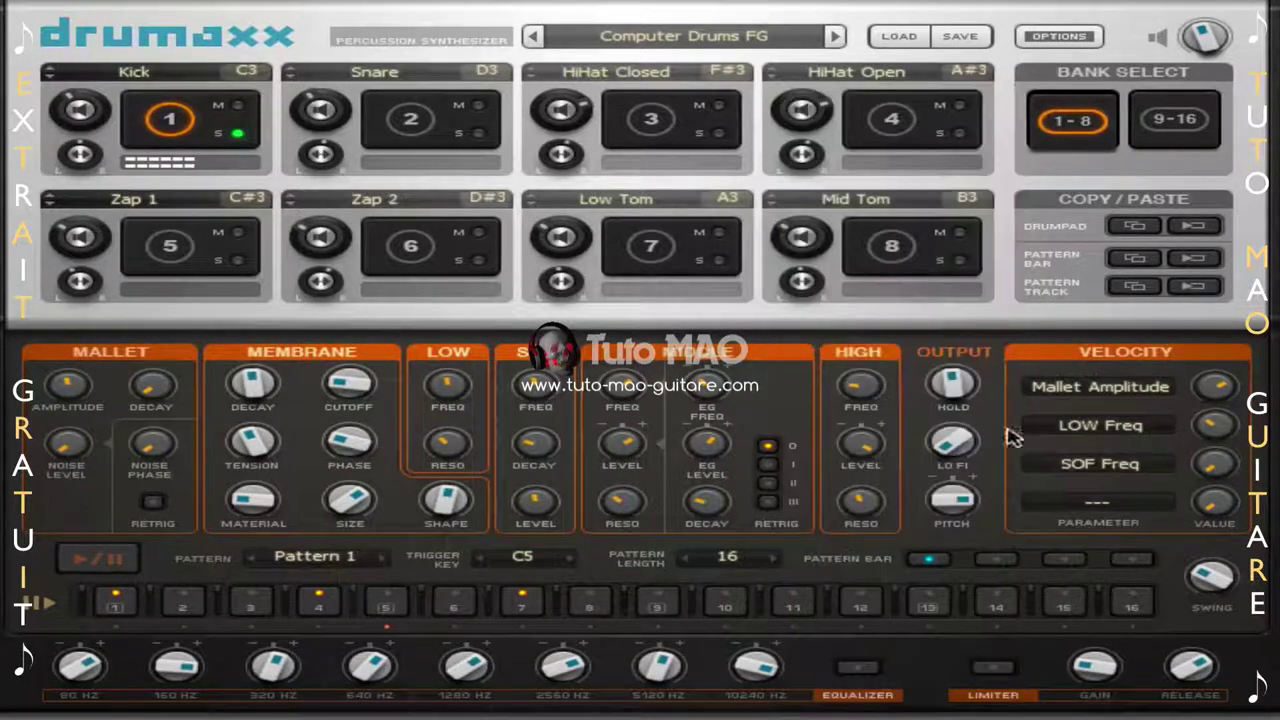
drag(1215, 462, 1215, 414)
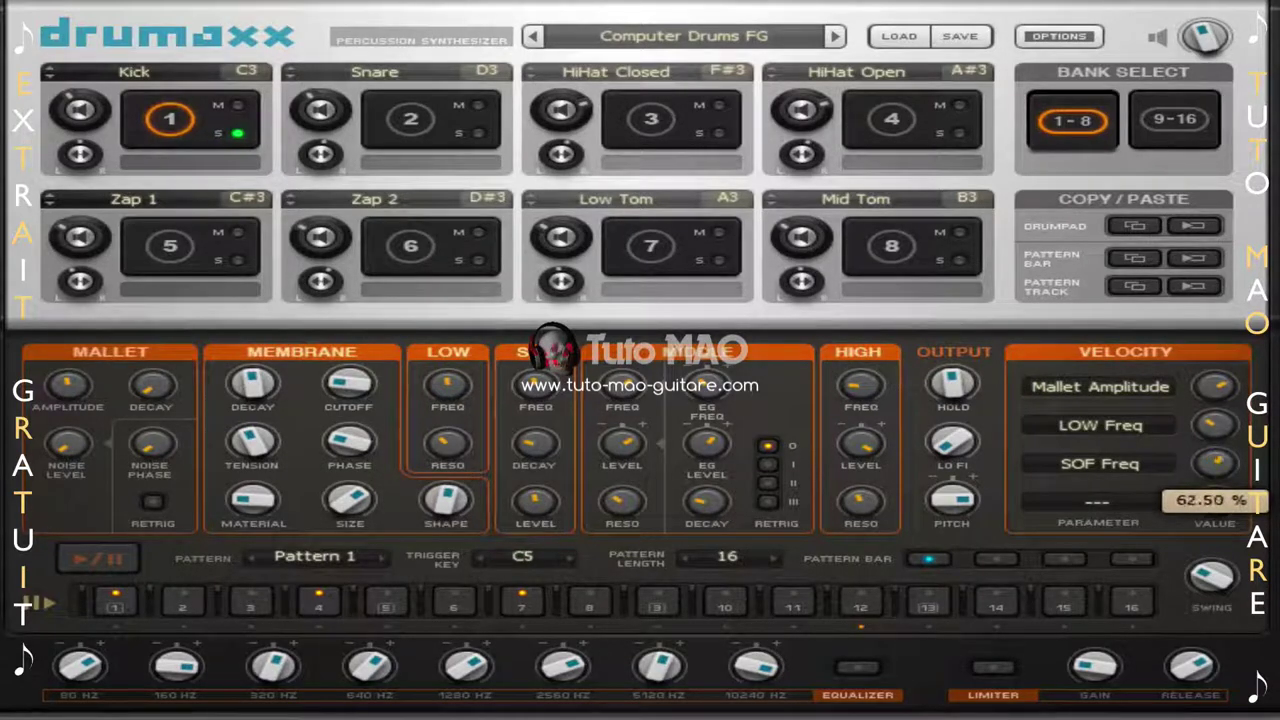
Assign Membrane Material as the Kick's fourth velocity parameter and rebalance the values of all four velocity parameters.
click(1136, 507)
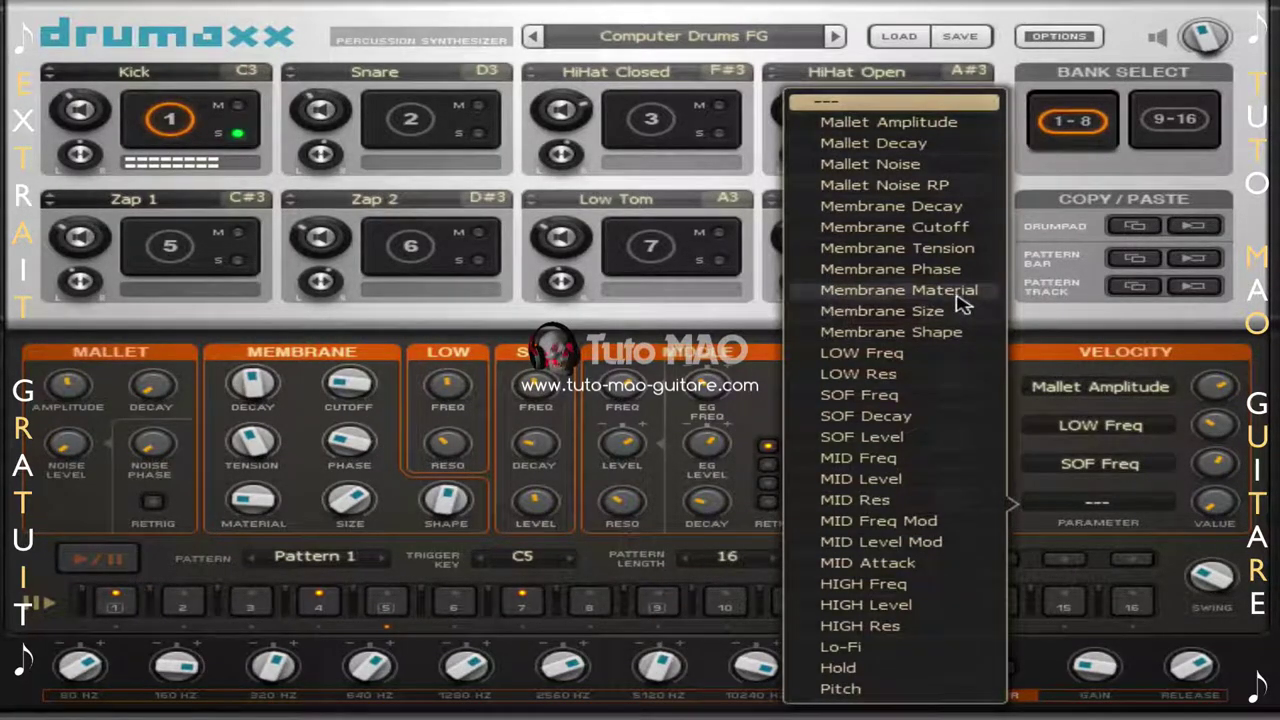
click(893, 290)
click(1089, 504)
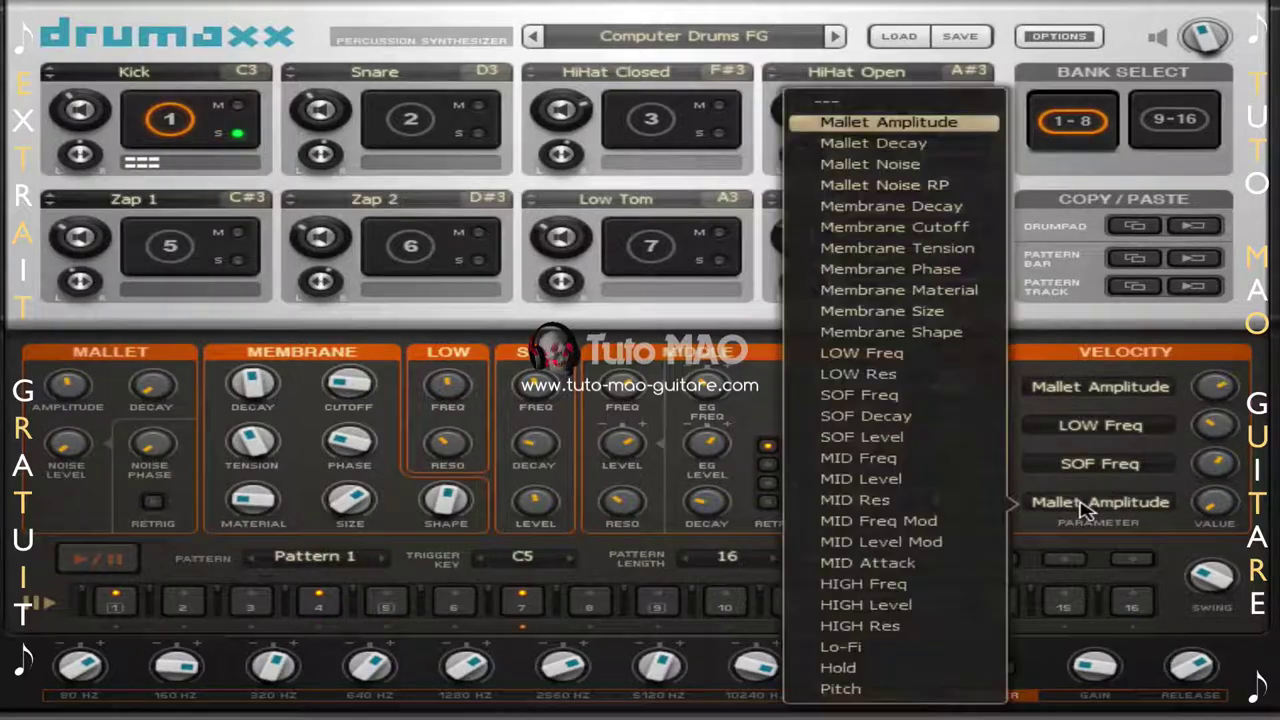
click(940, 290)
drag(1215, 502, 1215, 488)
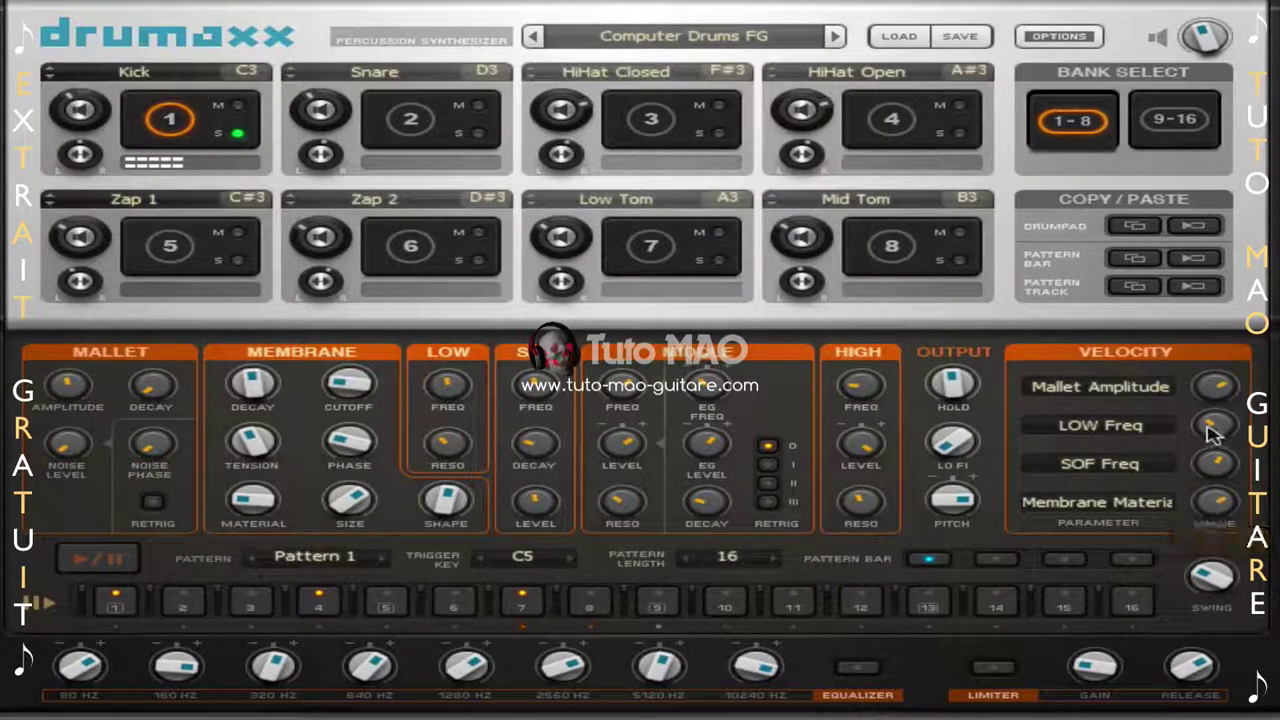
drag(1215, 425, 1218, 506)
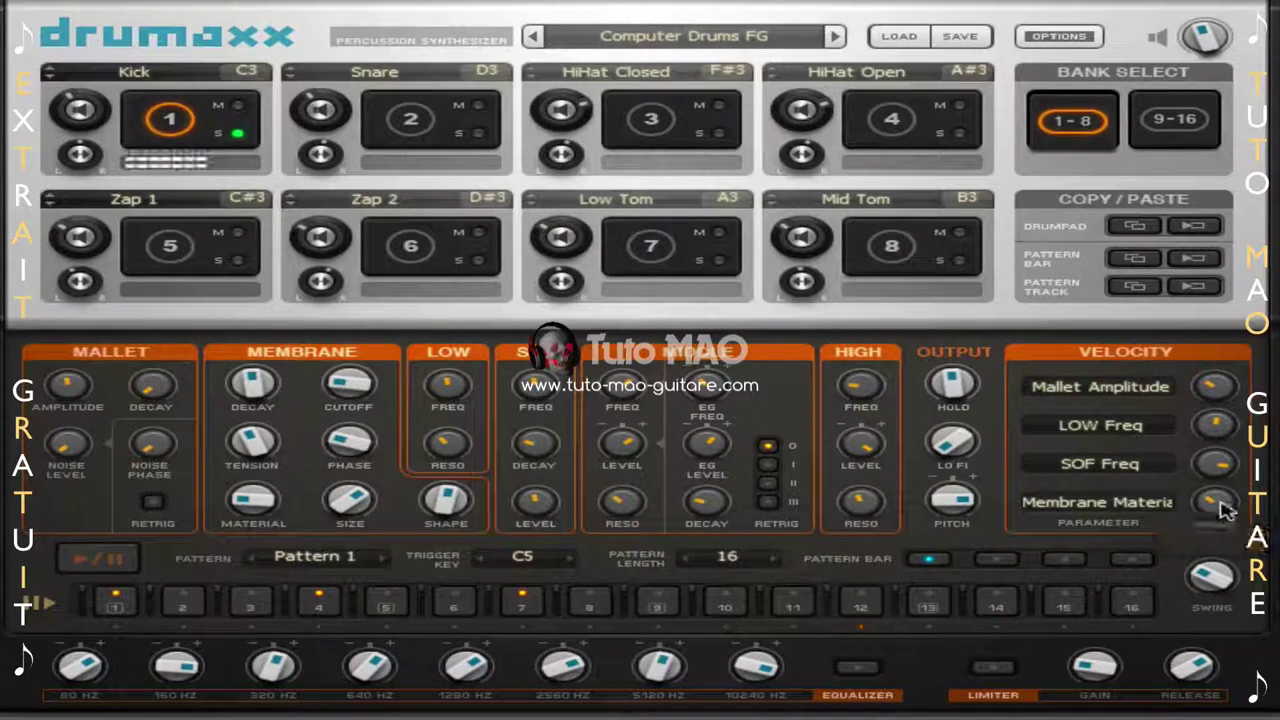
Solo the Snare pad alongside the Kick, adjust the Snare's output pitch and recheck the Kick pad's settings.
click(410, 125)
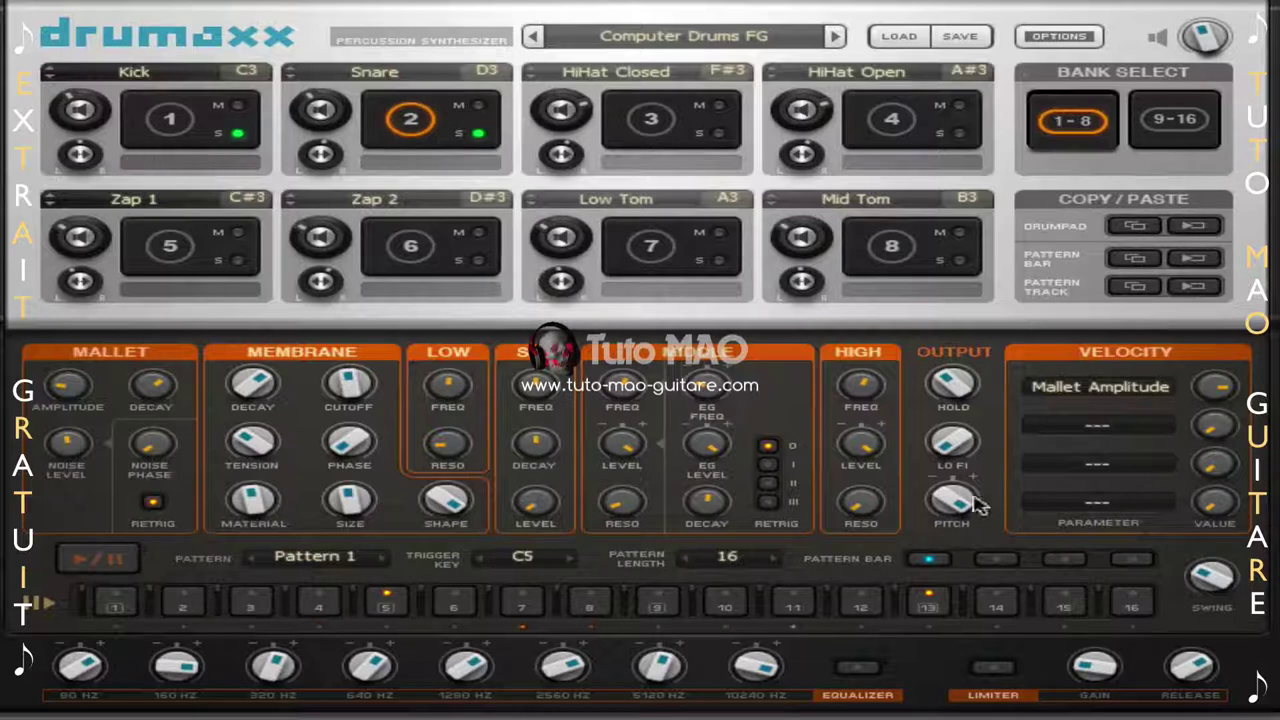
drag(978, 505, 975, 490)
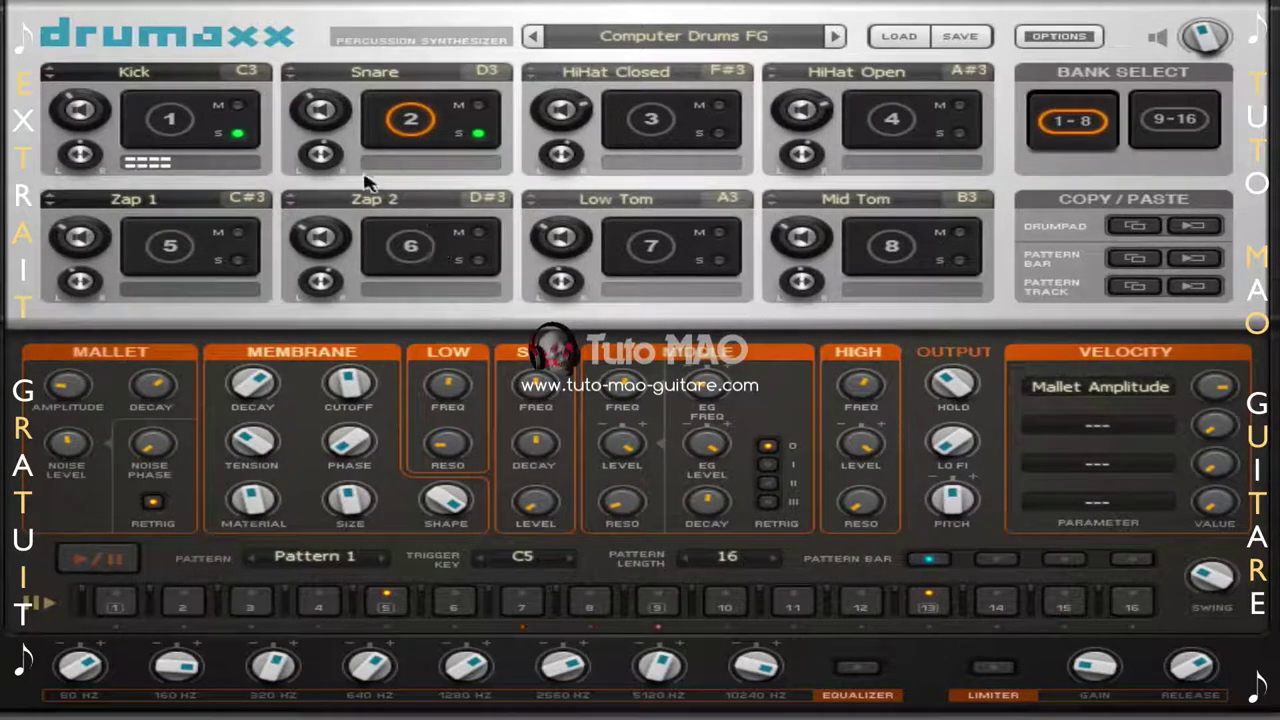
click(172, 122)
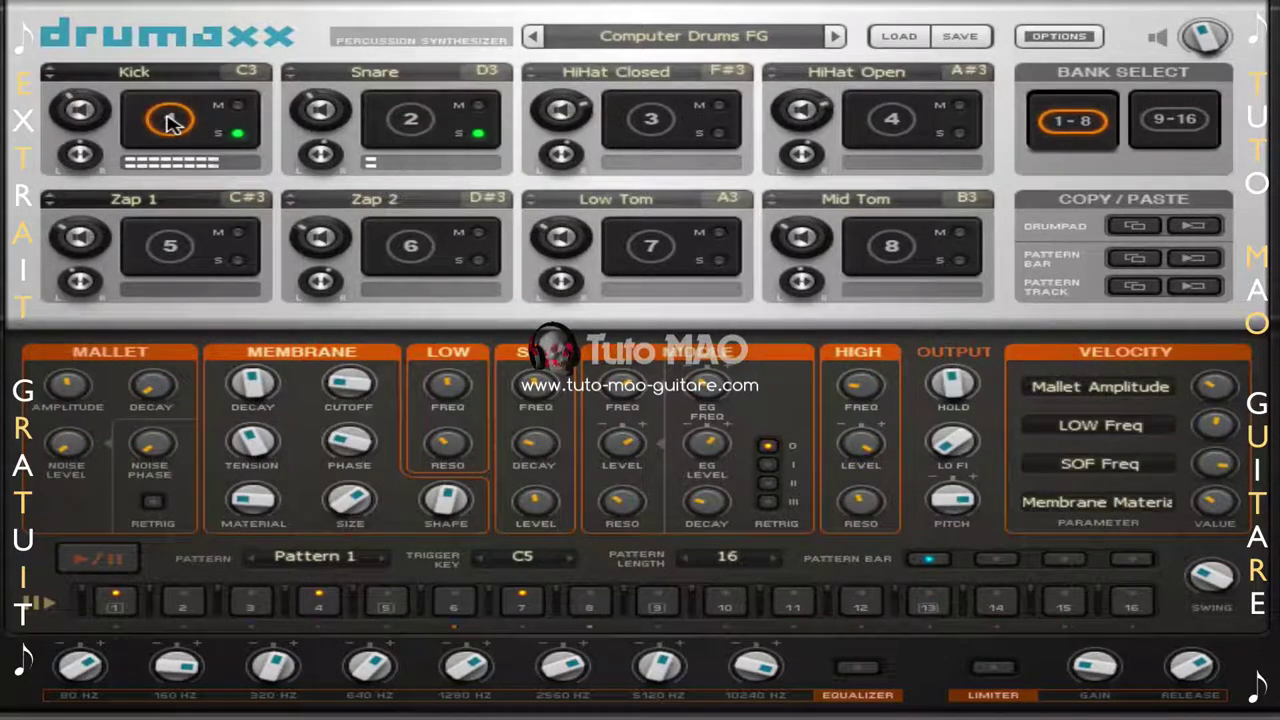
Adjust the Snare's Hold and Lo Fi output settings and the frequency, level and resonance of its High section.
click(410, 122)
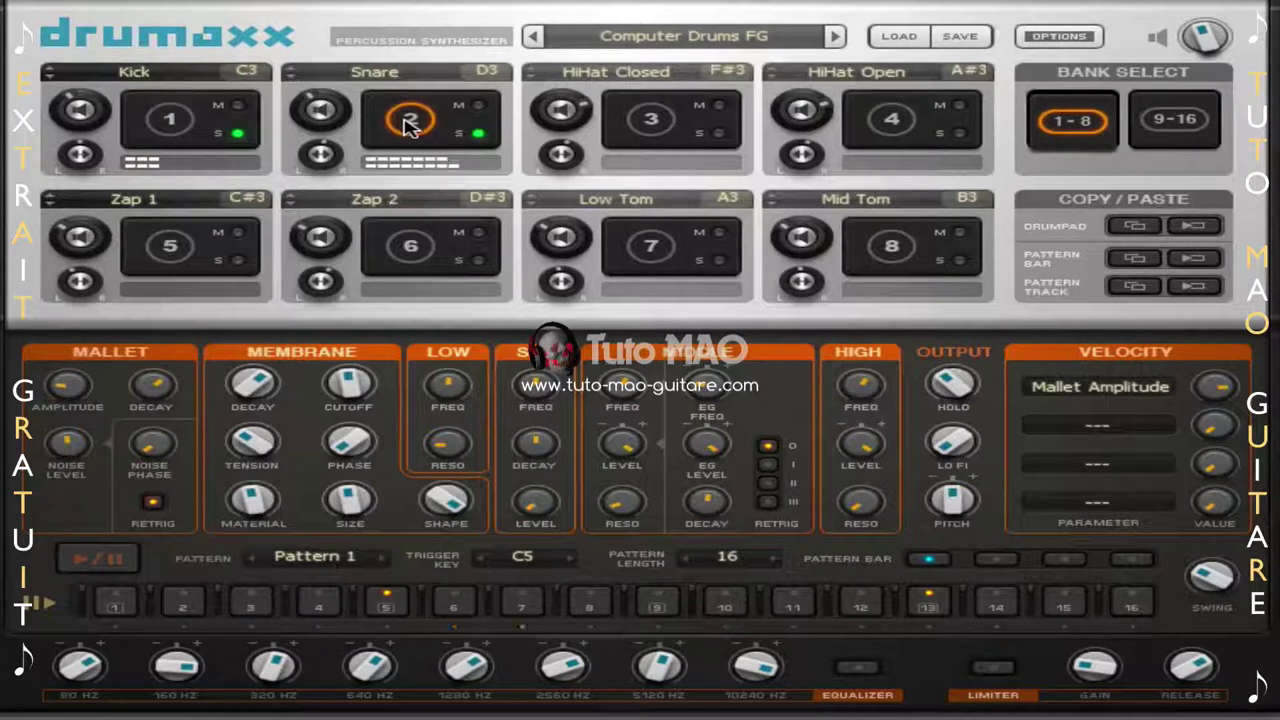
mouse_move(955, 445)
drag(955, 442, 958, 372)
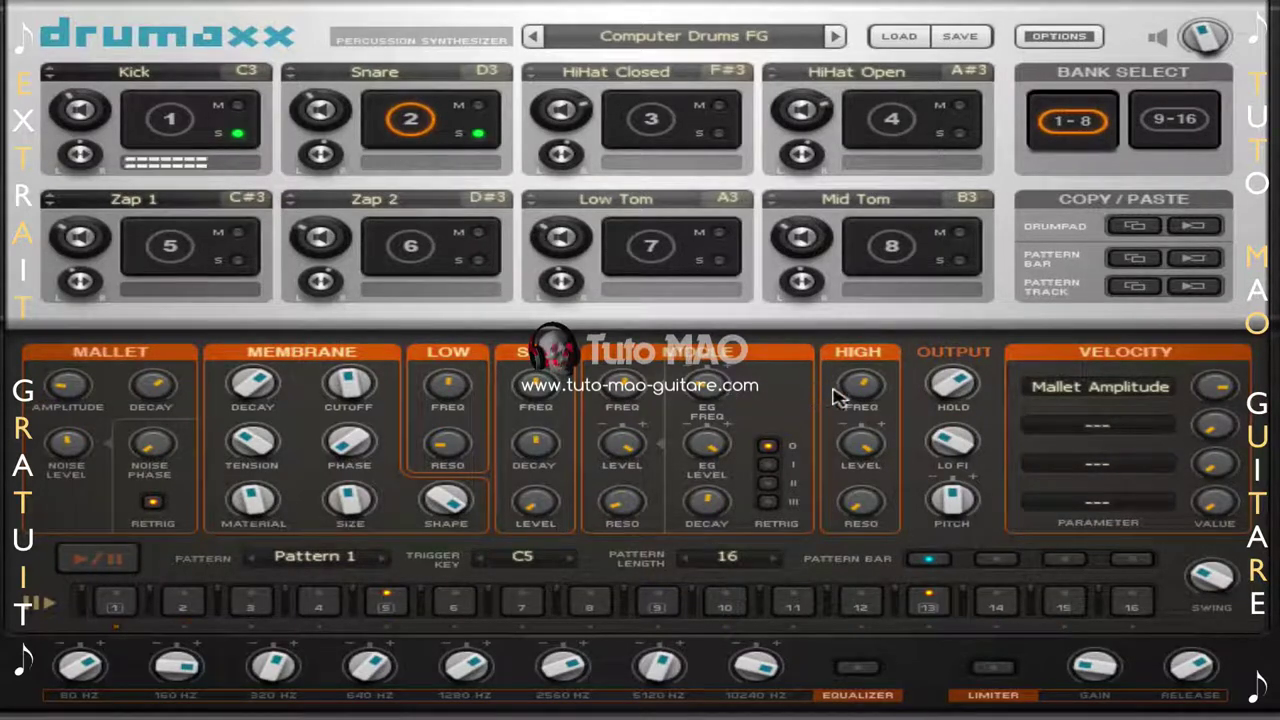
drag(857, 405, 860, 446)
drag(858, 500, 857, 502)
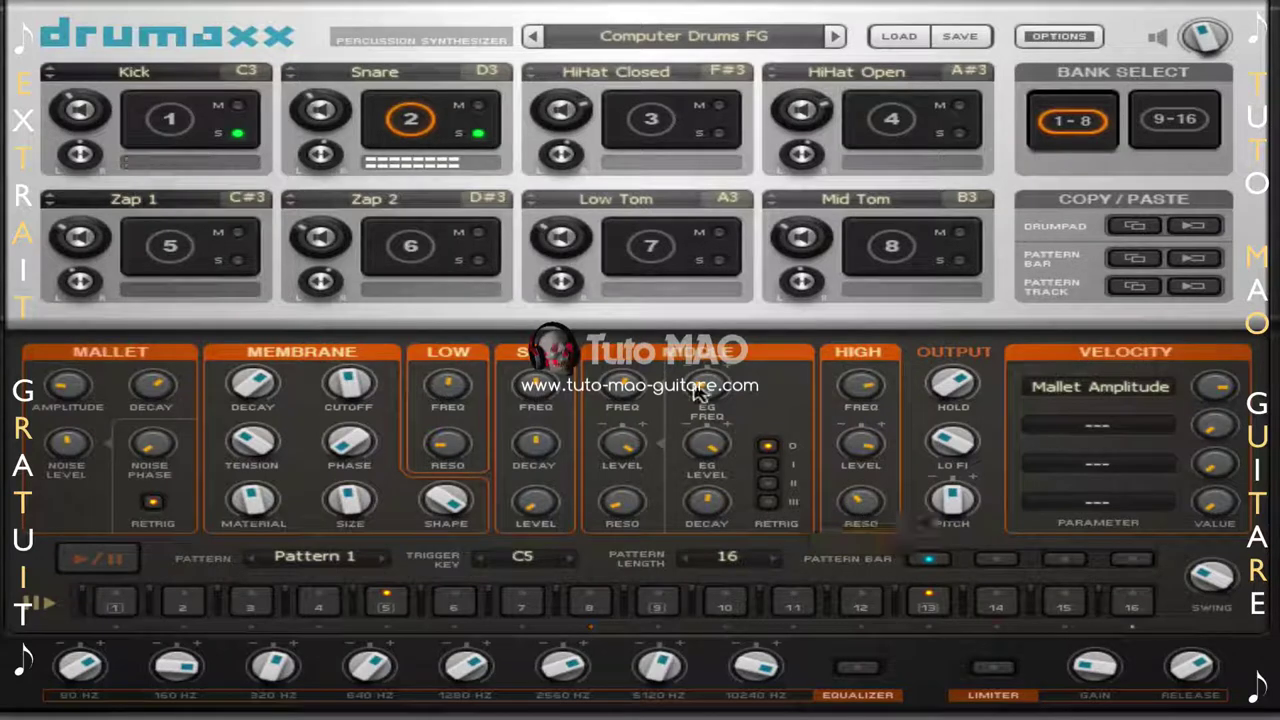
Switch the Snare's Middle retrigger to II and adjust that section's EG frequency and EG level.
click(767, 483)
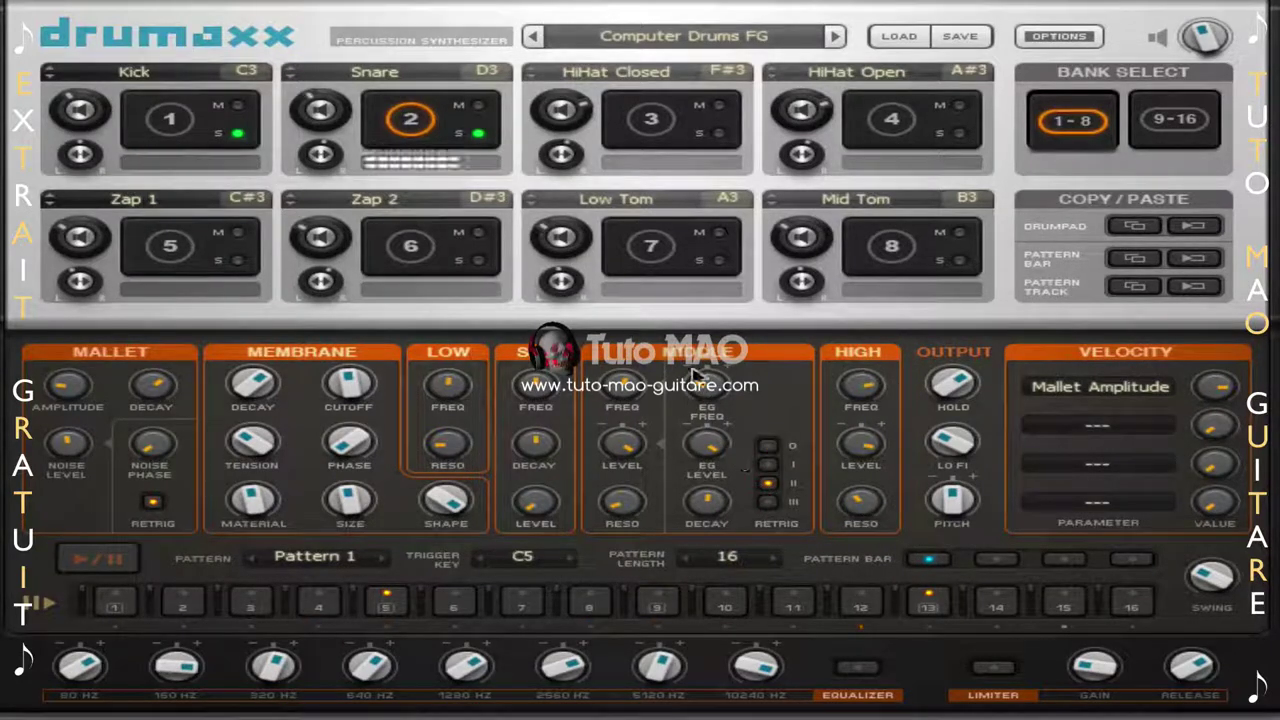
drag(704, 388, 674, 514)
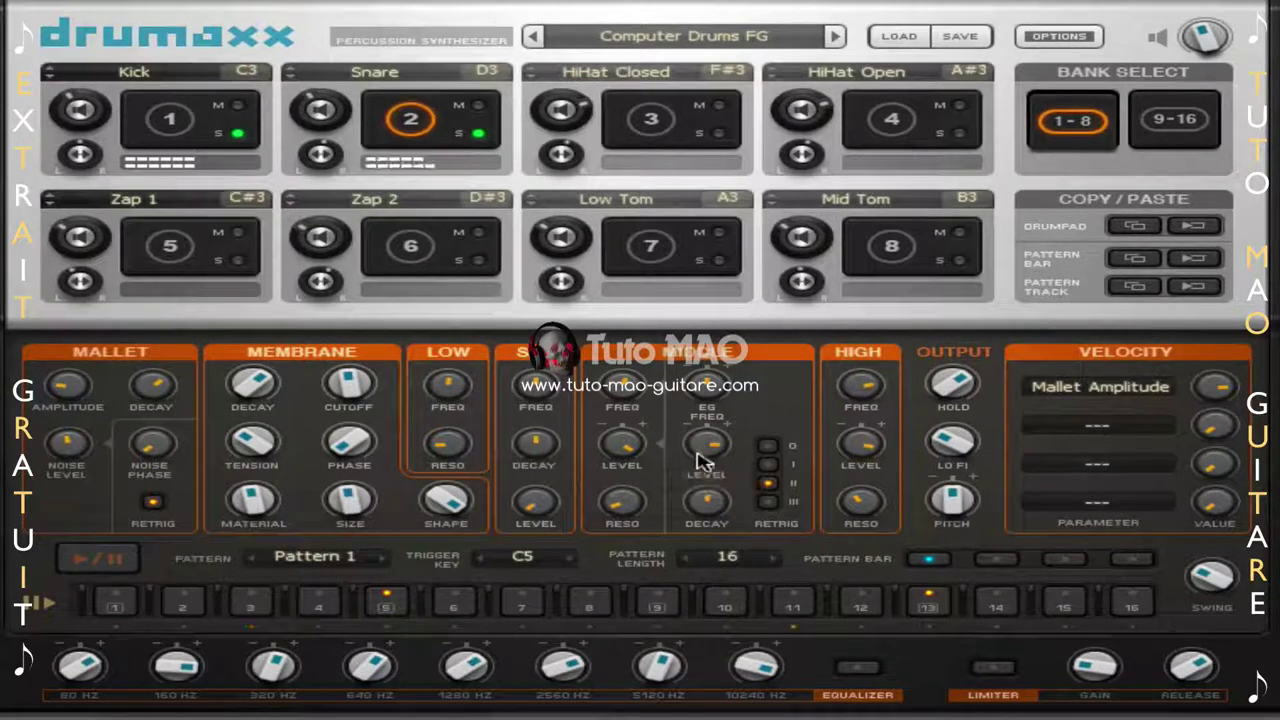
Lower the decay of the Snare's Middle section and adjust that section's resonance.
drag(706, 500, 706, 545)
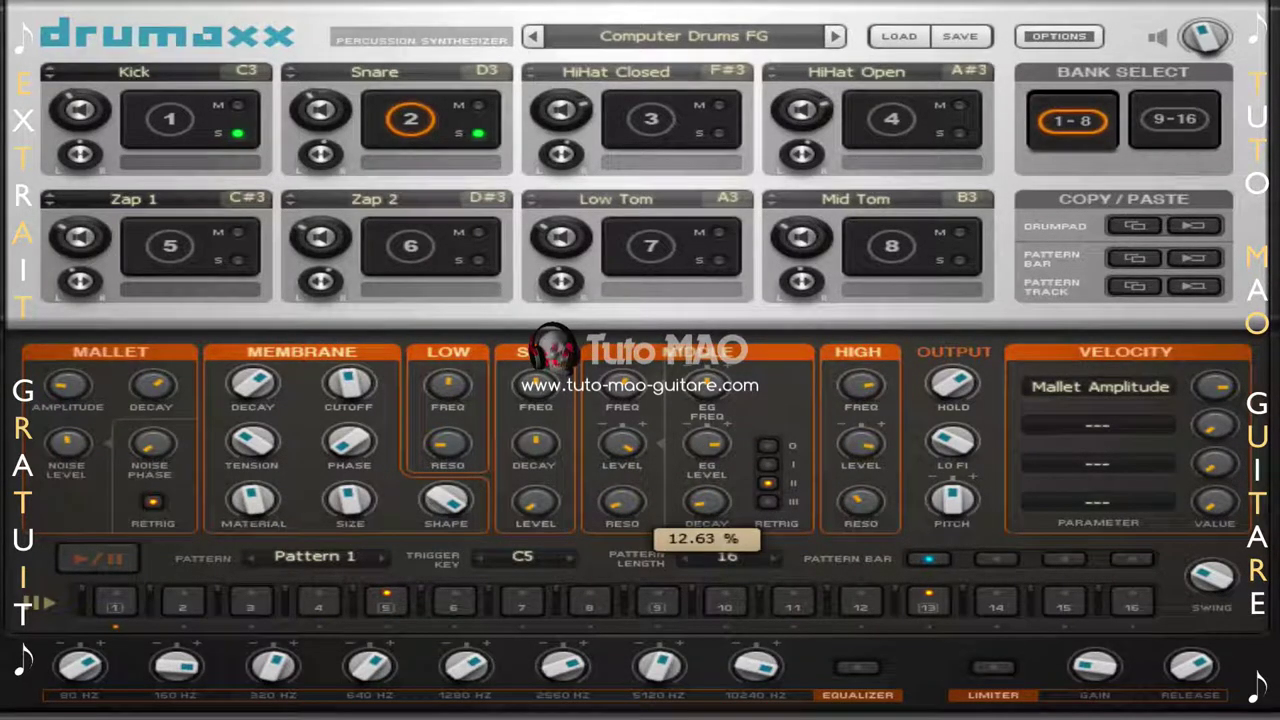
mouse_move(621, 500)
mouse_down()
mouse_move(621, 530)
mouse_move(621, 500)
mouse_up()
Adjust the Snare's frequency and decay in the section between Low and Middle, set its level to about 50 %, and unsolo the Snare.
drag(530, 392, 530, 385)
drag(534, 440, 534, 450)
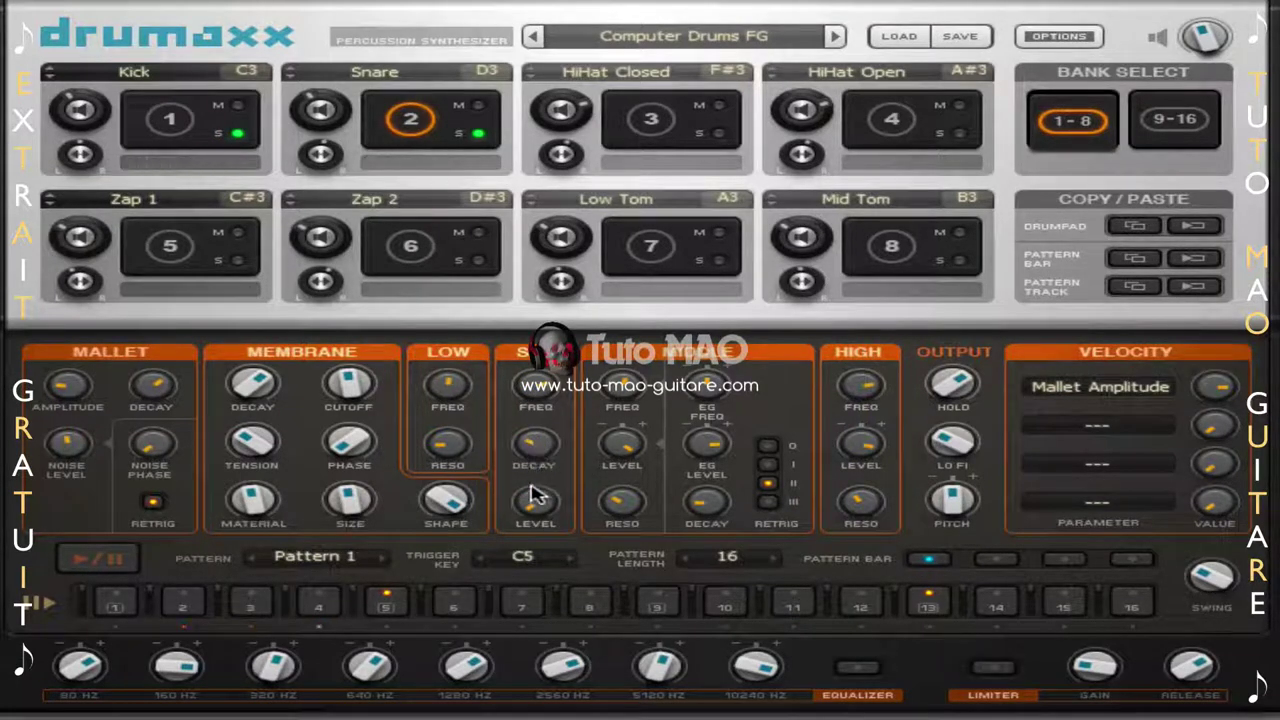
drag(535, 500, 535, 503)
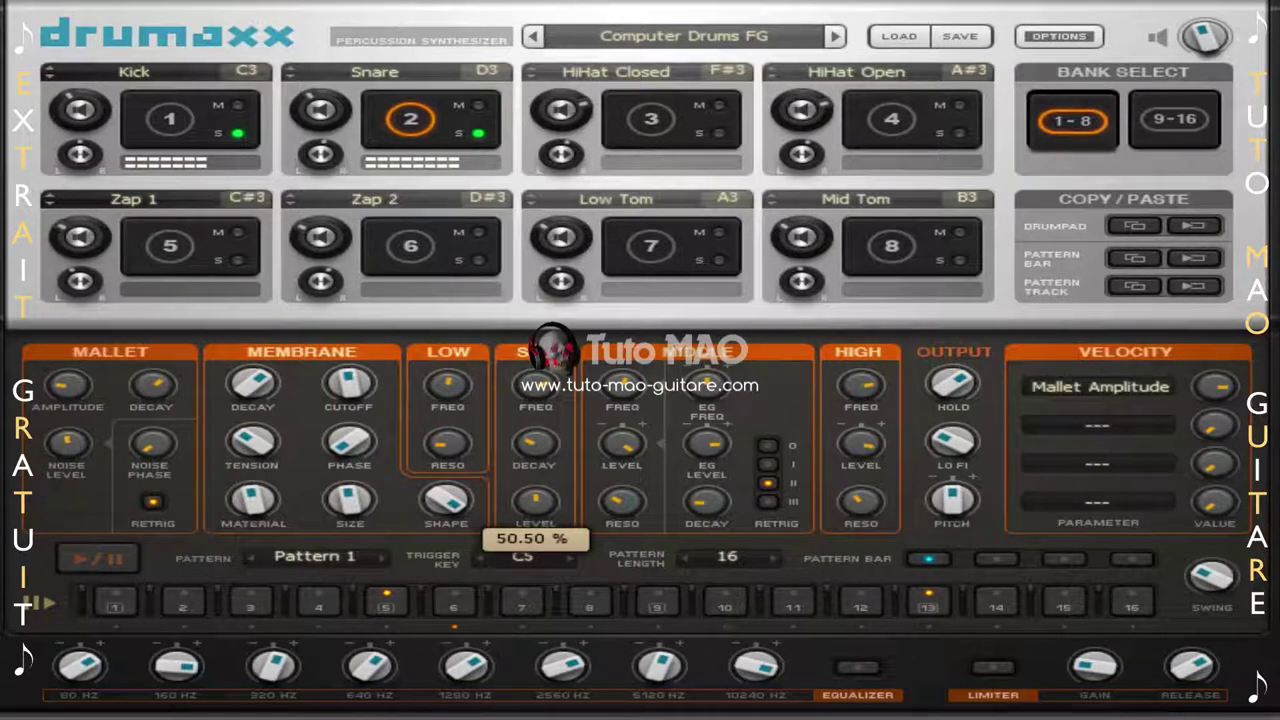
drag(535, 503, 535, 500)
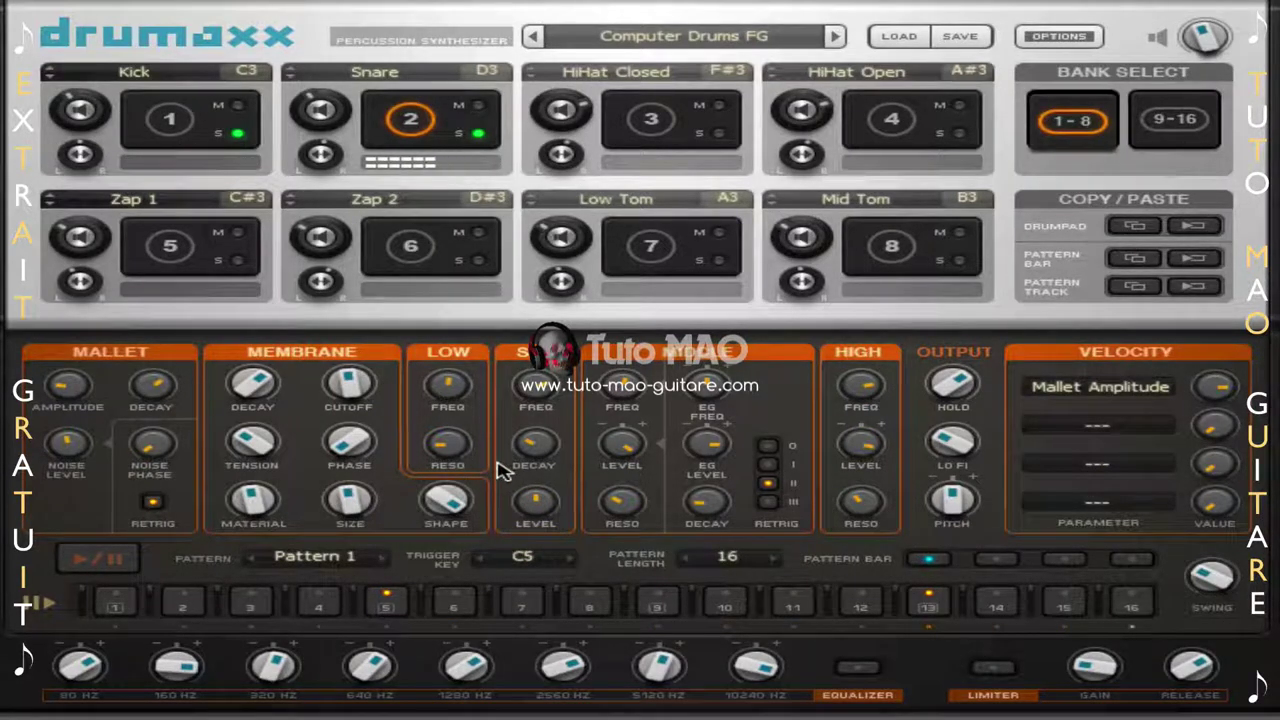
click(478, 135)
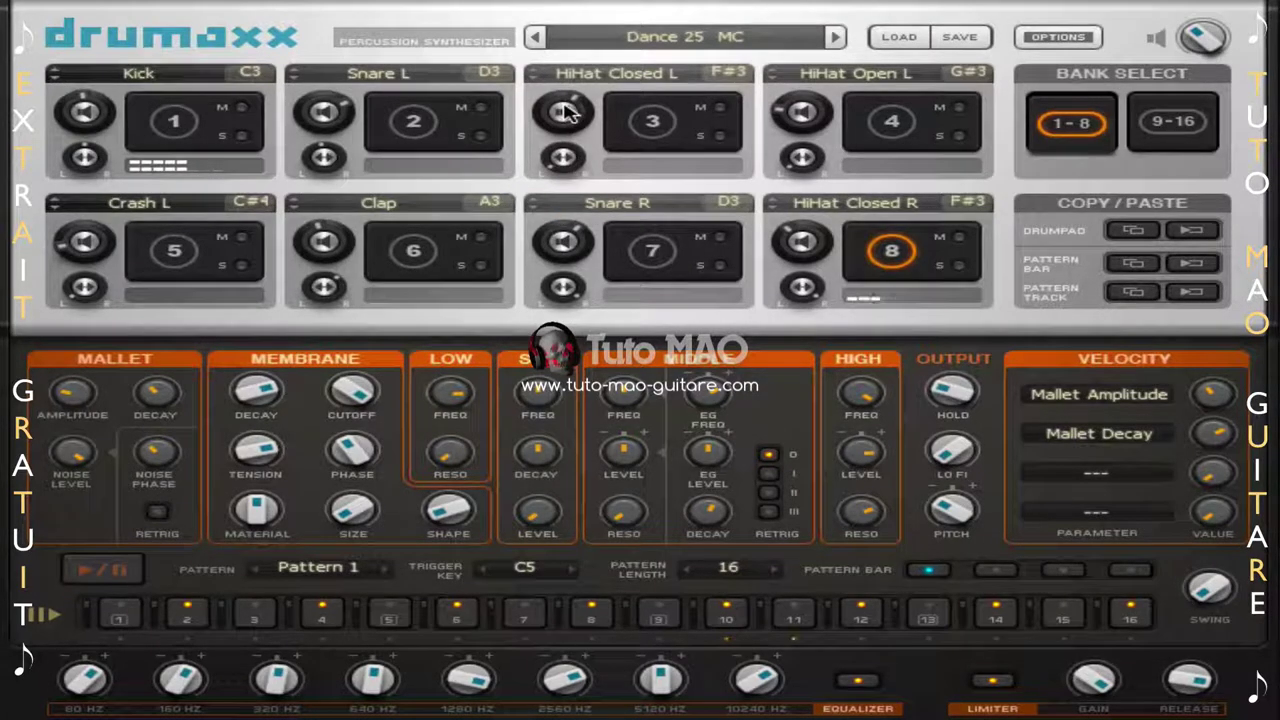
Adjust the HiHat Closed L volume and the sequencer swing in the Dance 25 MC kit, and stop playback.
drag(567, 112, 567, 152)
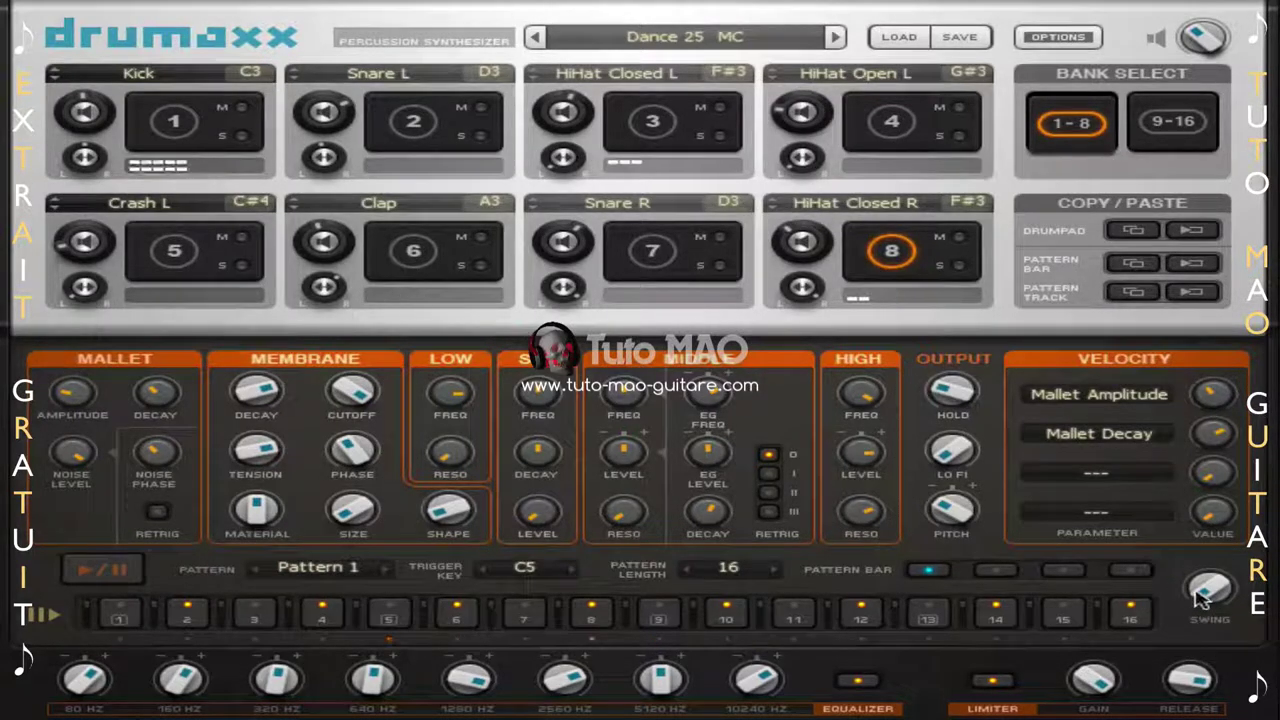
drag(1203, 595, 1203, 555)
click(92, 572)
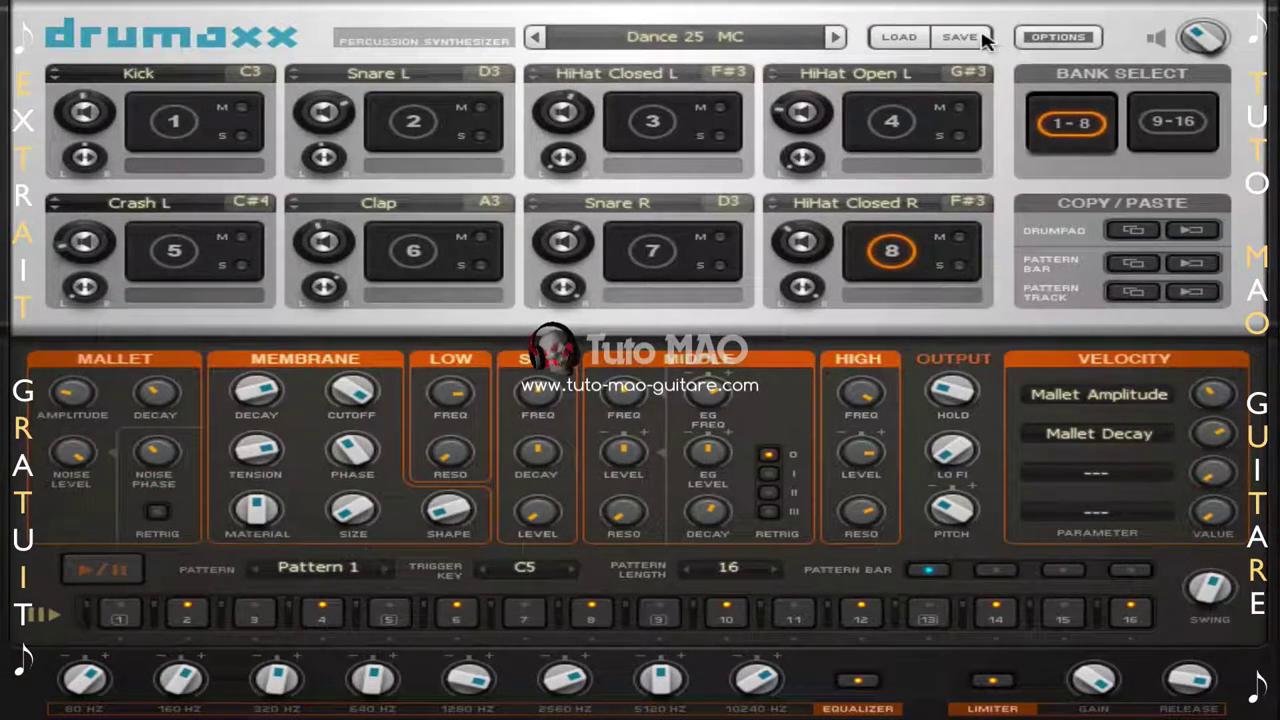
Look through the sequencer options for copying, pasting, importing, saving, loading and resetting patterns.
click(1062, 37)
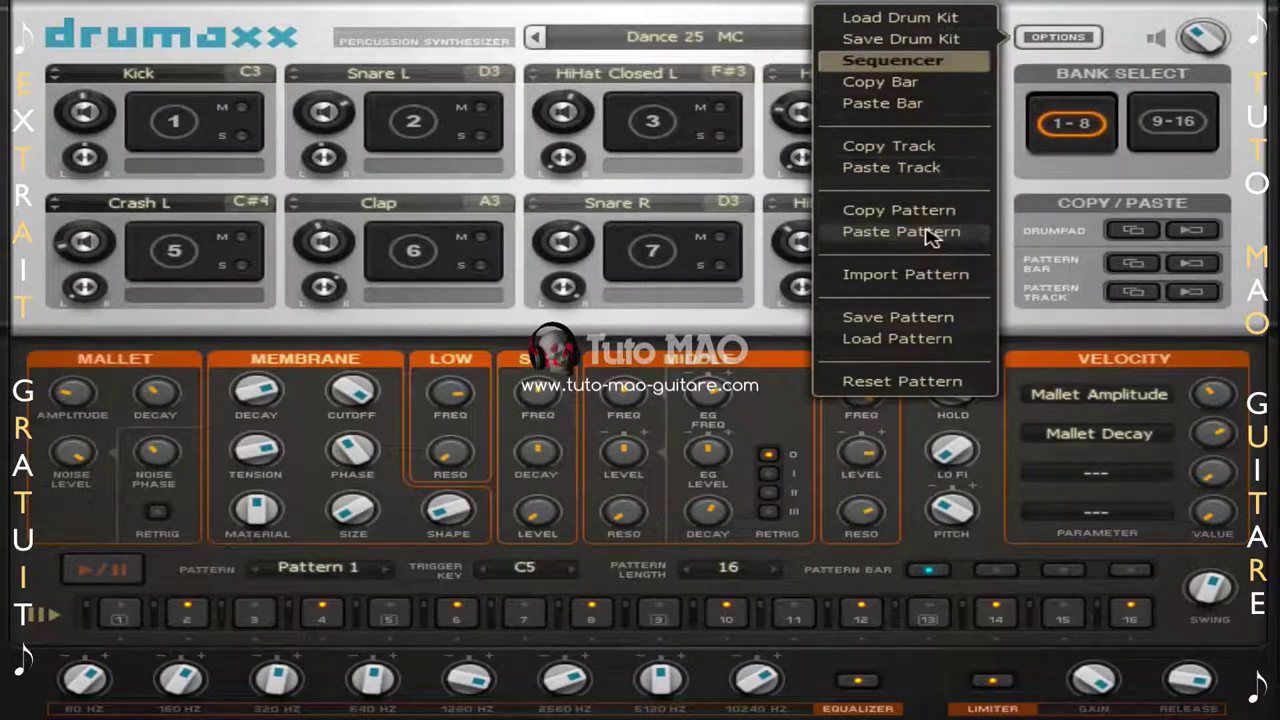
click(1056, 199)
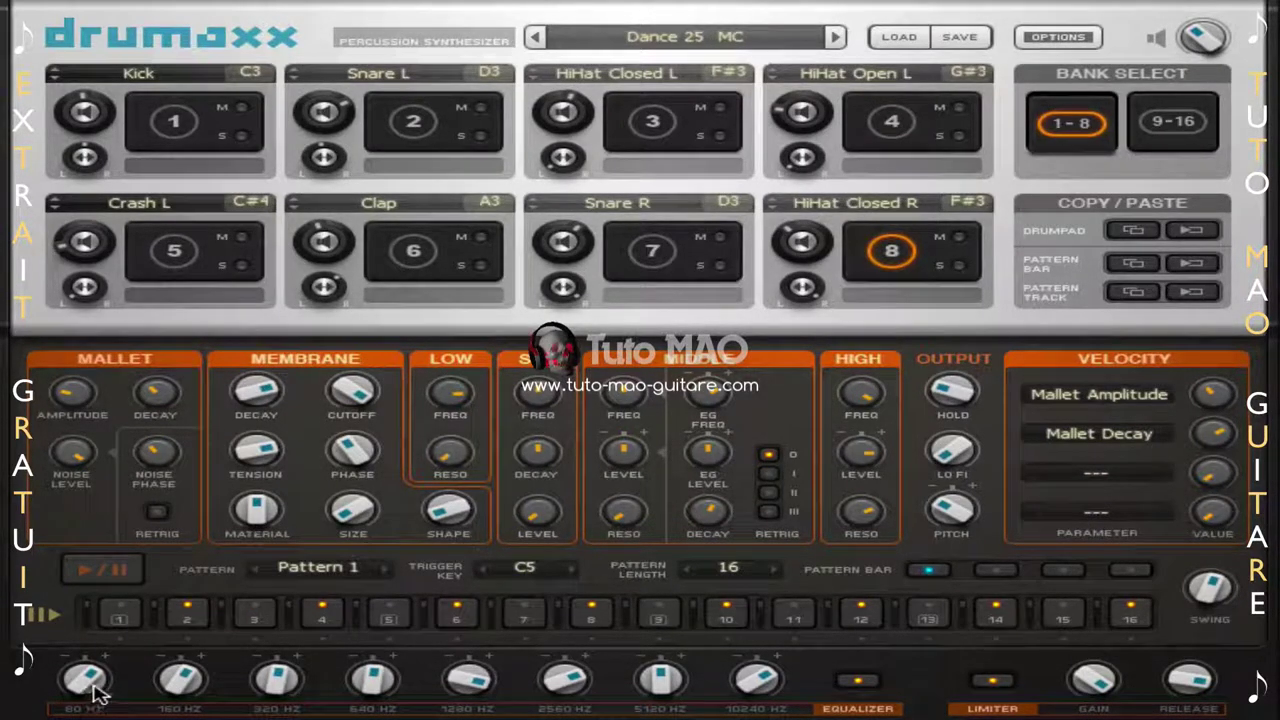
Start playback, compare the kit with the equalizer off and on, and select the Kick pad.
click(858, 686)
click(88, 568)
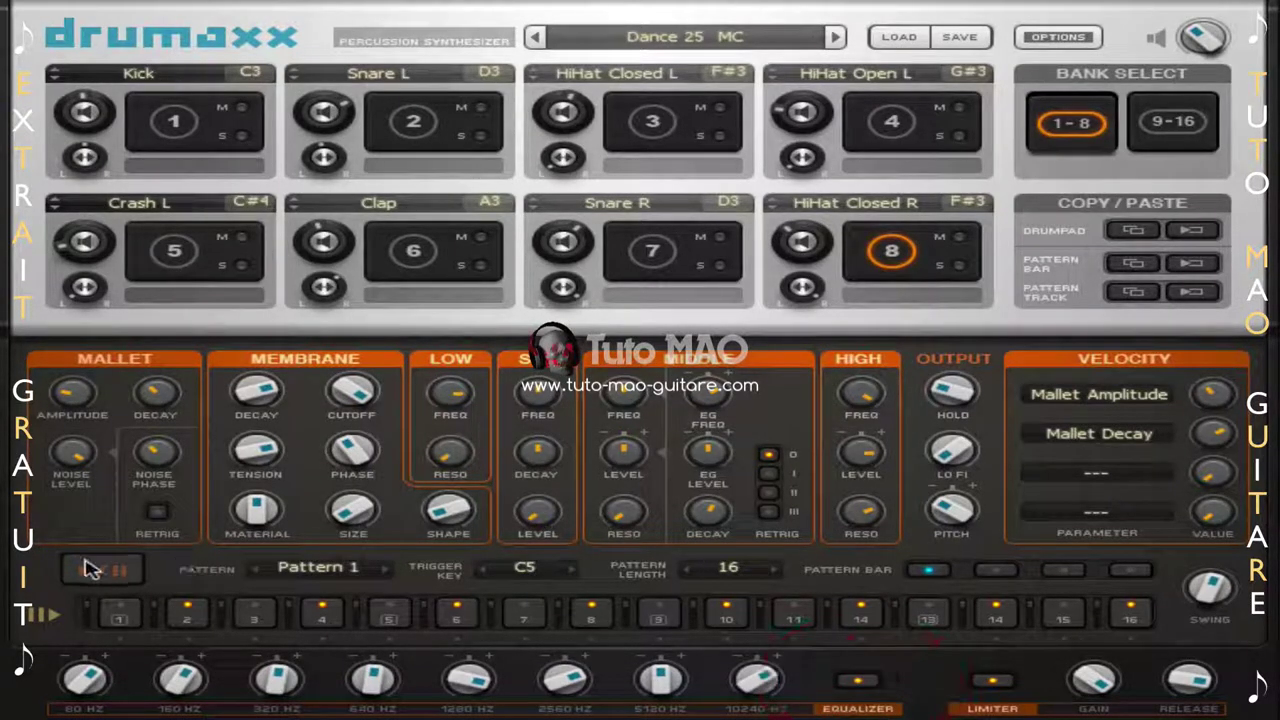
click(860, 684)
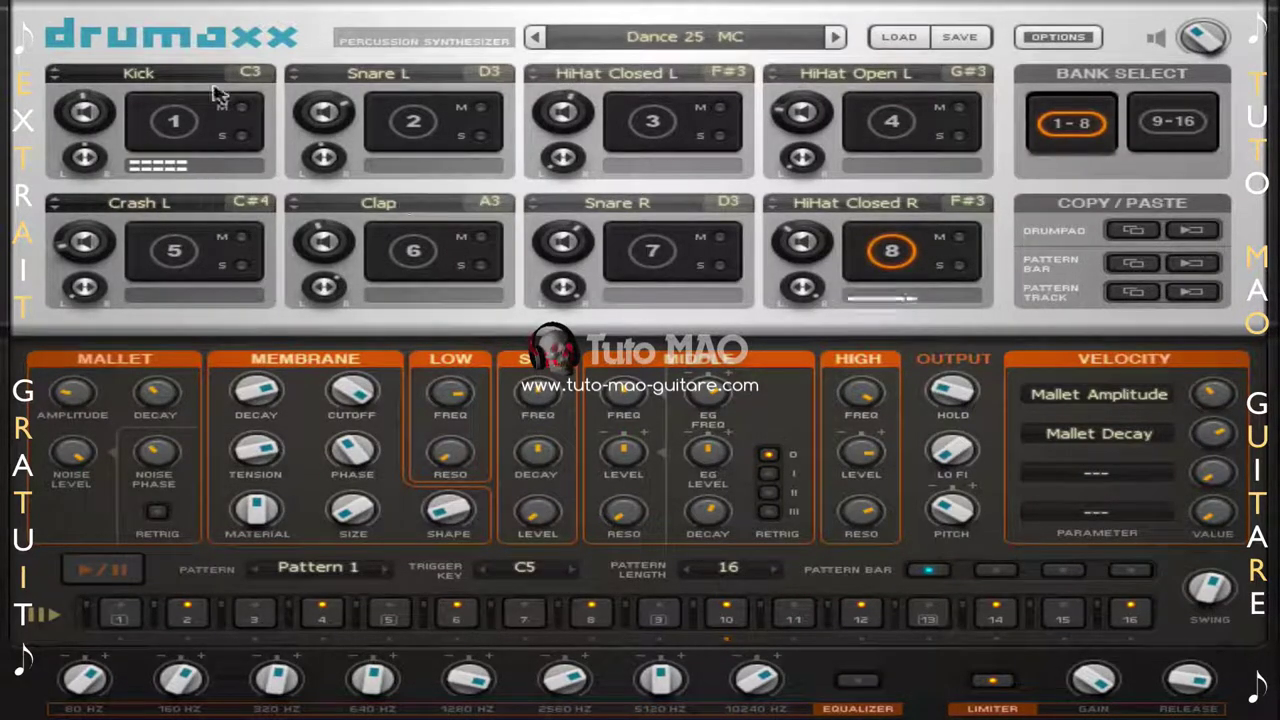
click(173, 121)
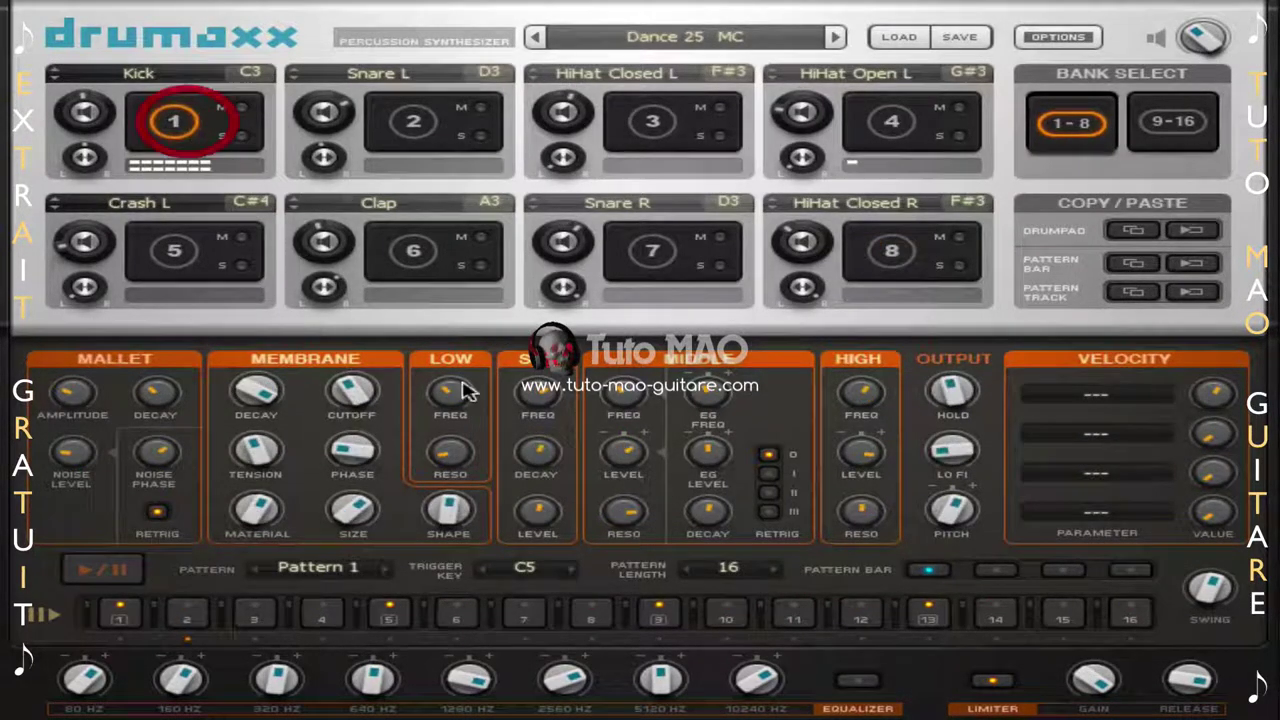
click(858, 686)
Cut the 80 Hz equalizer band to -100 %, check the Snare L and Kick pads, and raise the band again.
drag(86, 684, 86, 712)
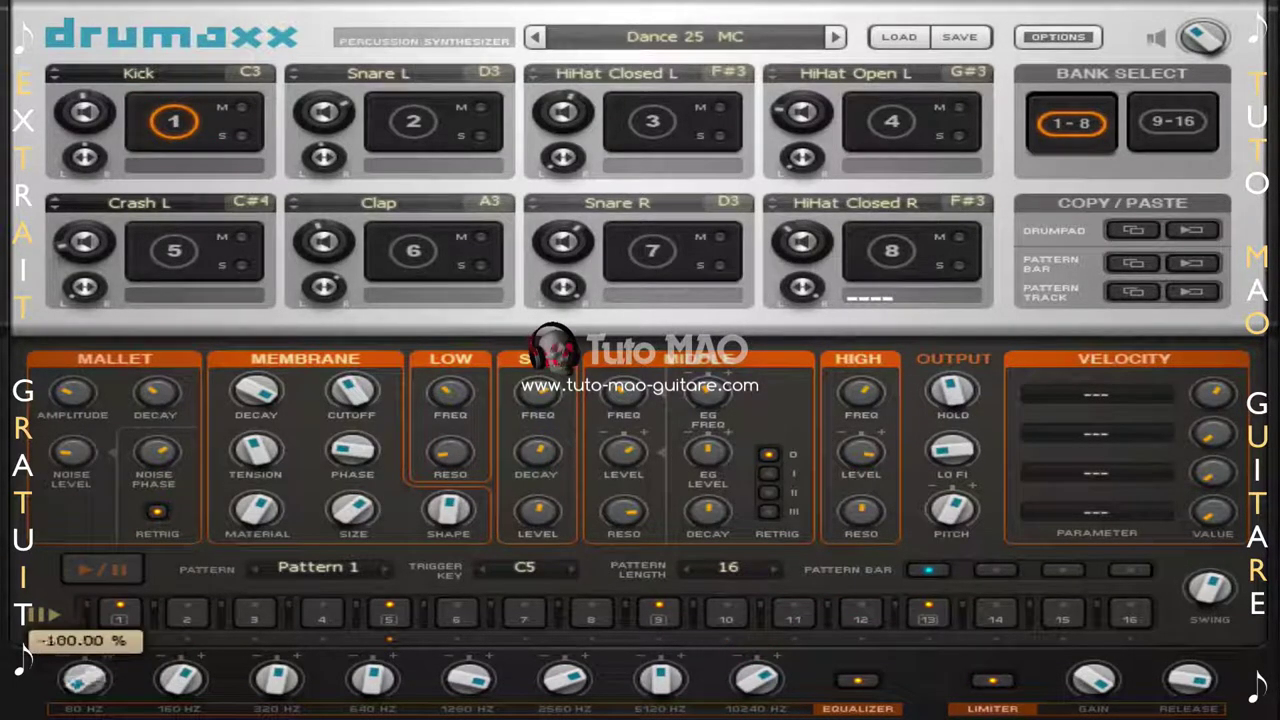
click(413, 121)
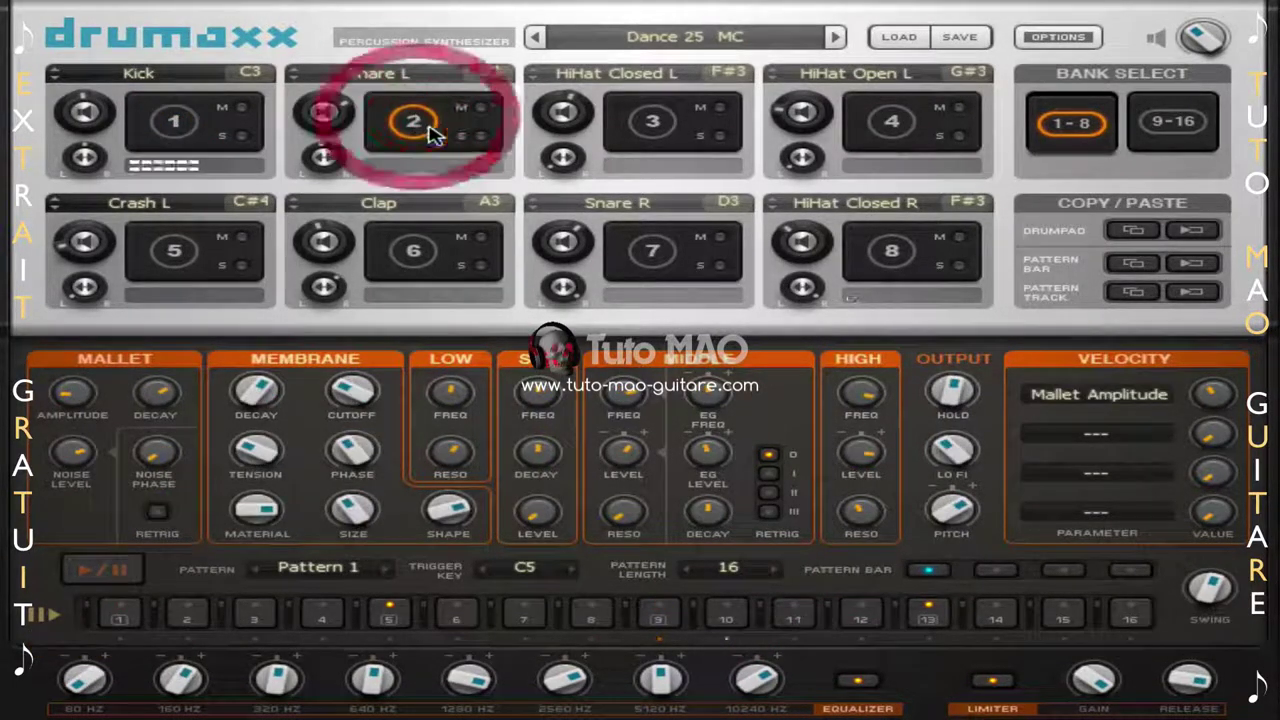
click(172, 121)
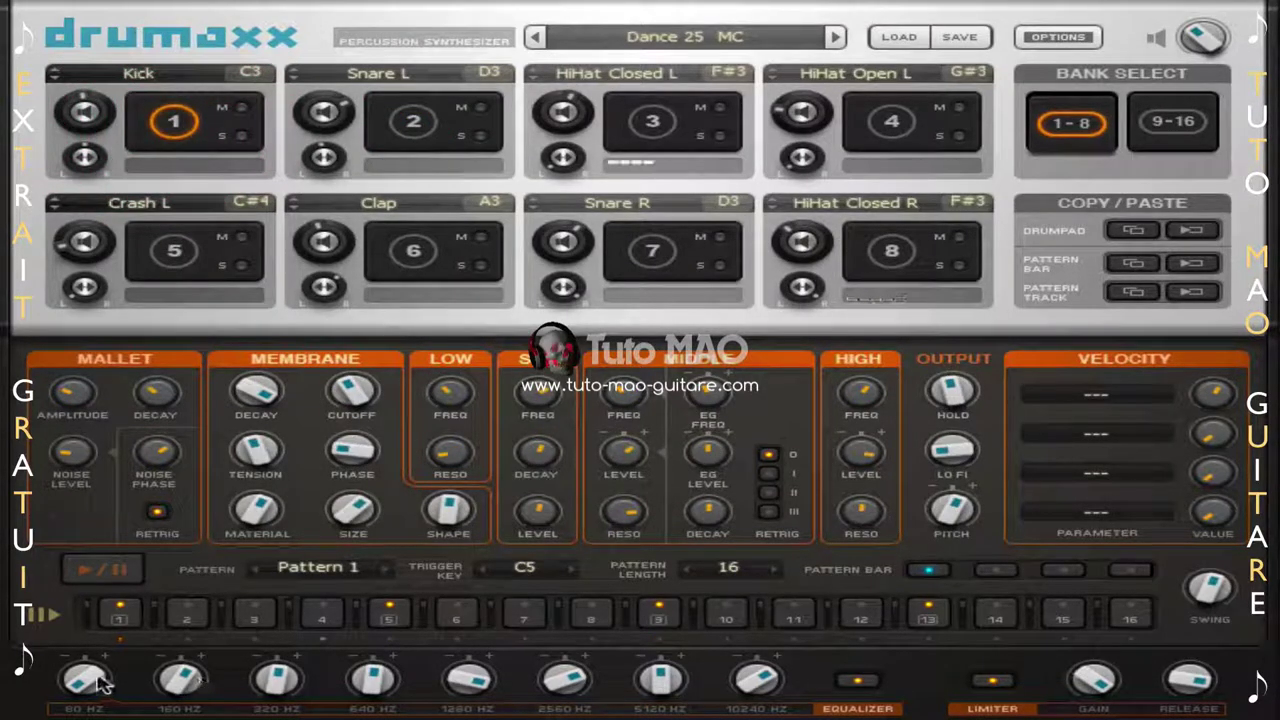
drag(86, 682, 86, 618)
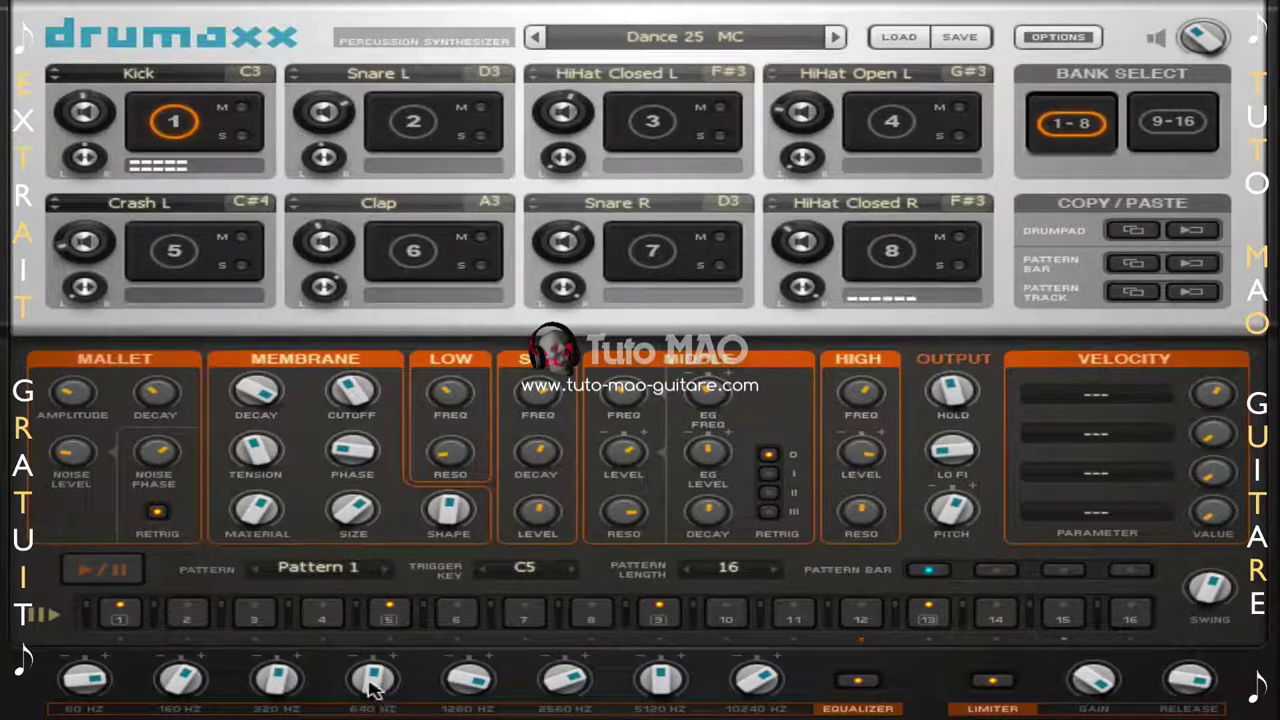
Rebalance the 640, 1280, 2560, 5120 and 10240 Hz equalizer bands and compare the sound with the equalizer off and on.
drag(372, 688, 372, 719)
mouse_move(468, 682)
mouse_down()
mouse_move(468, 668)
mouse_move(475, 685)
mouse_up()
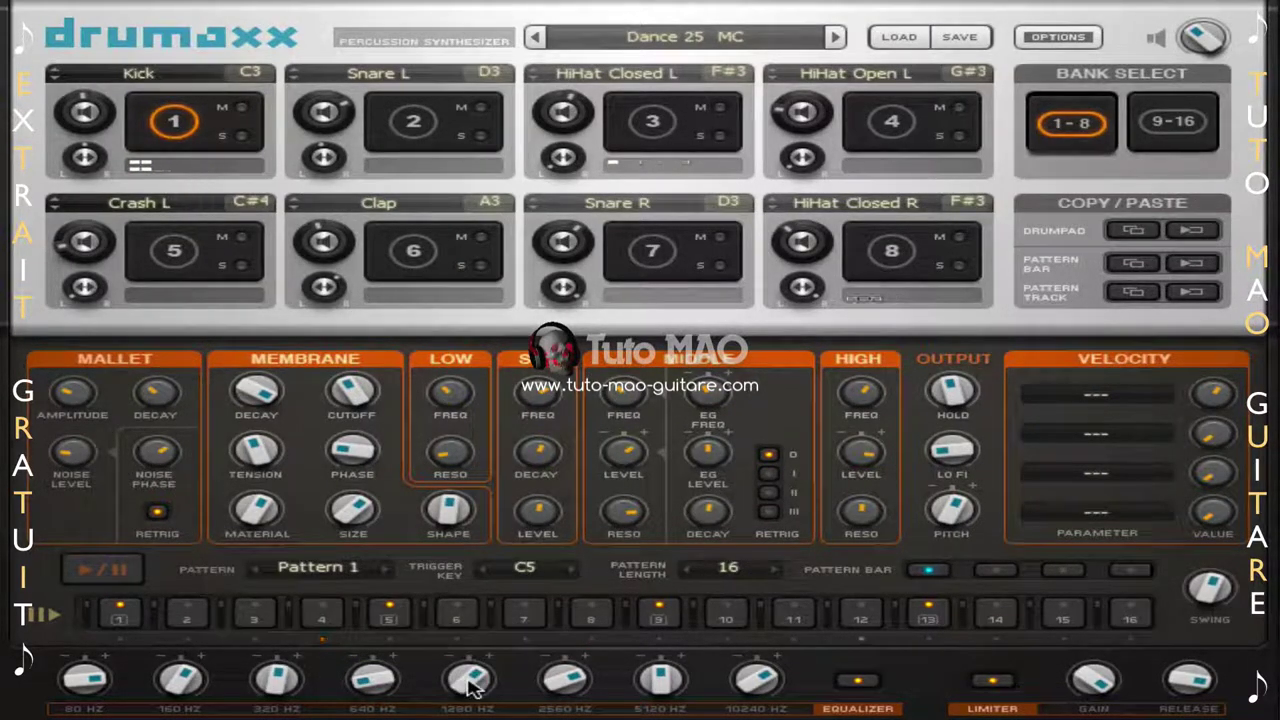
drag(757, 680, 757, 665)
drag(660, 680, 660, 670)
drag(565, 680, 577, 695)
drag(660, 680, 660, 676)
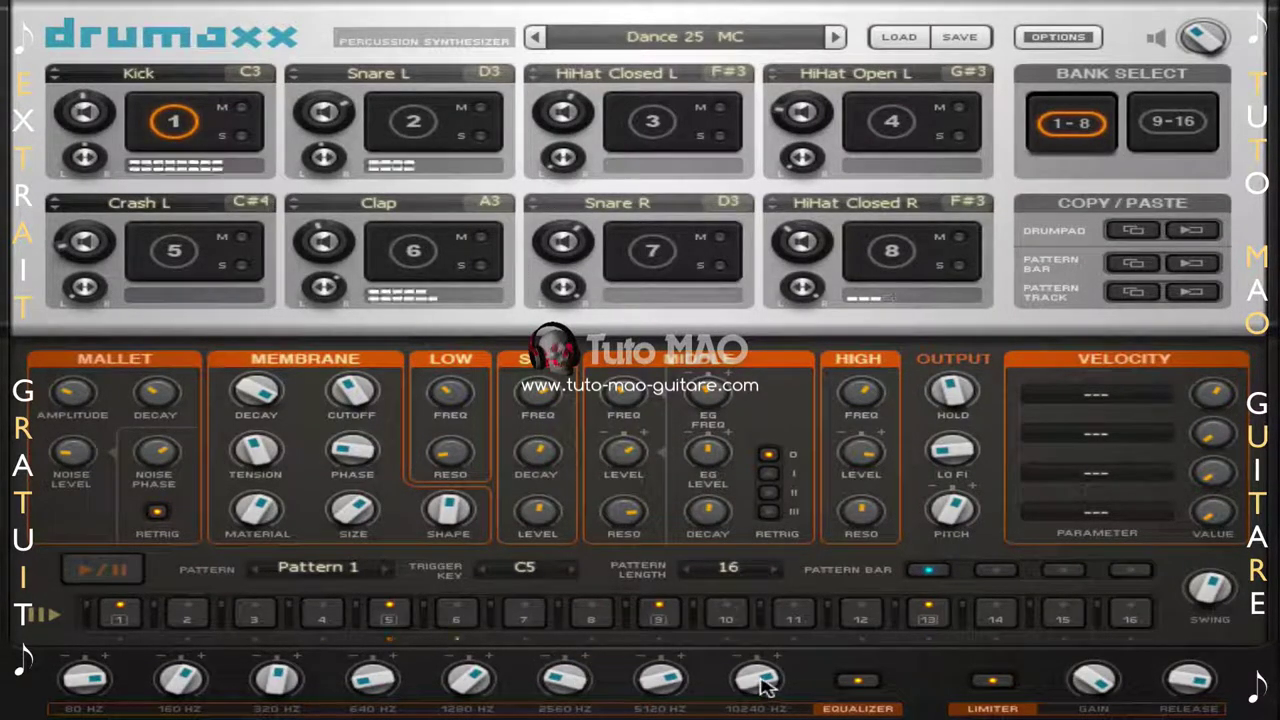
drag(762, 684, 762, 684)
click(858, 681)
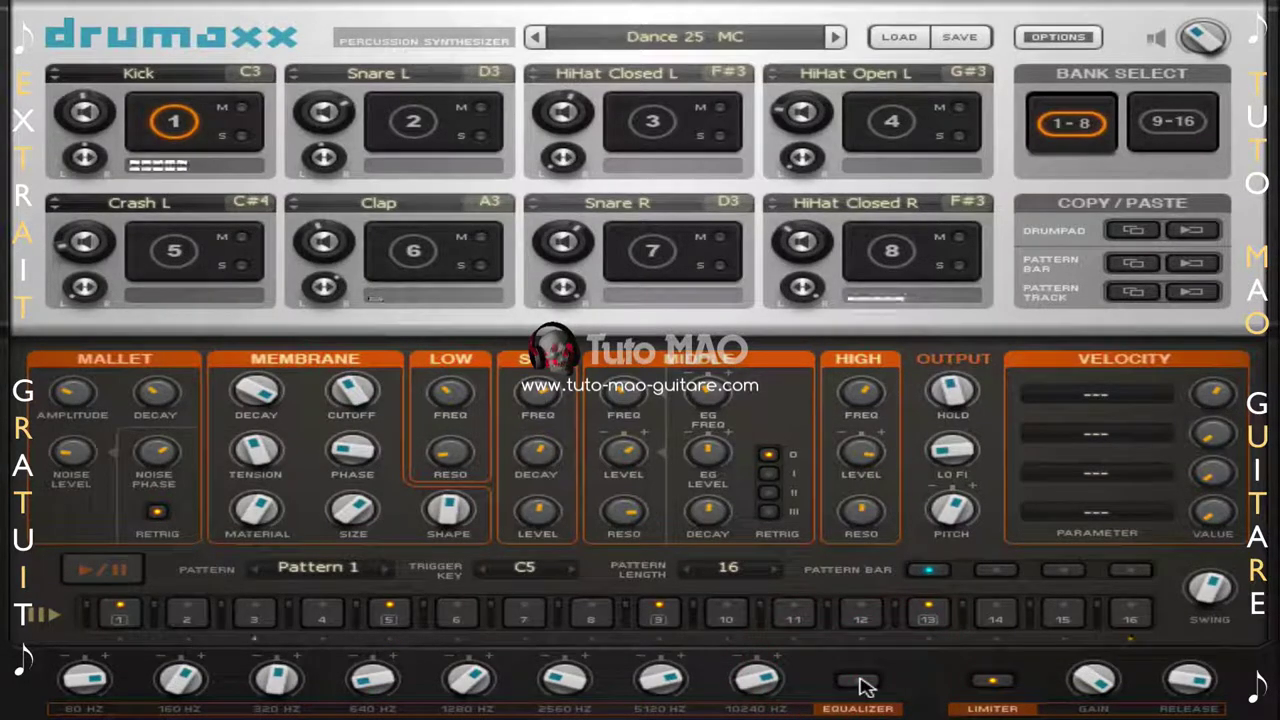
click(862, 684)
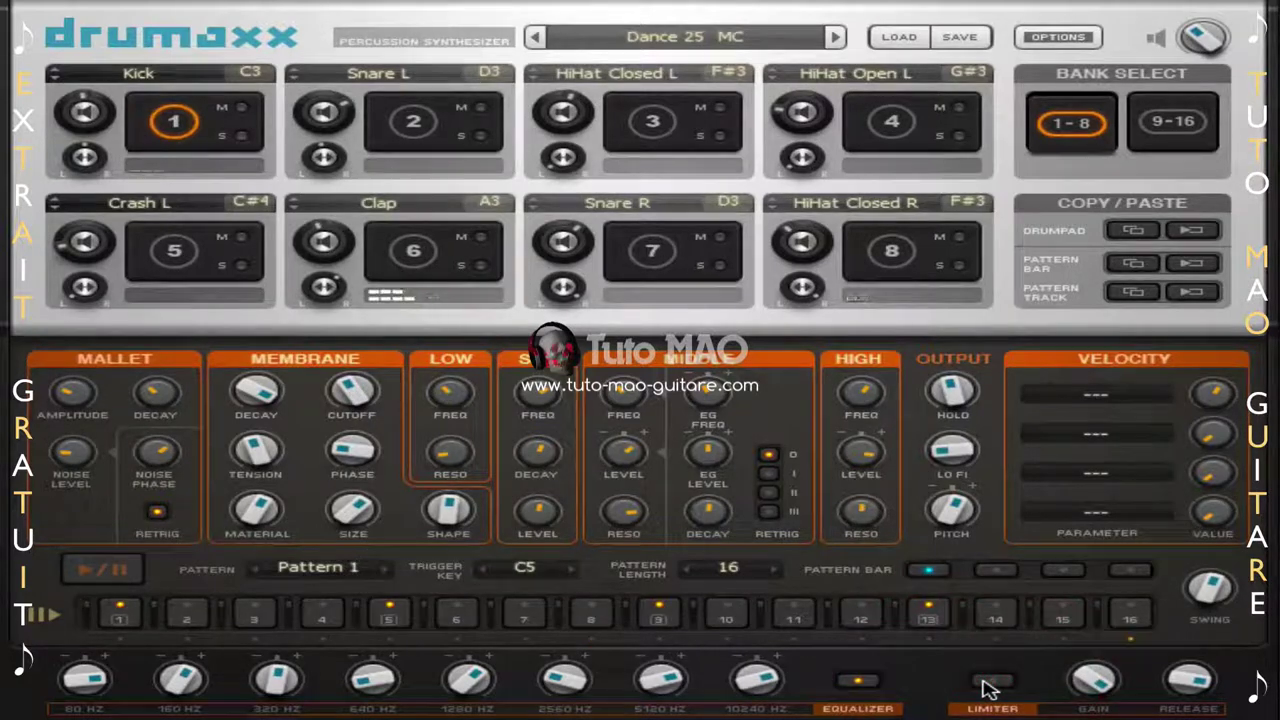
Compare the sound with the limiter off and on while adjusting the limiter's gain and release.
click(987, 686)
drag(1093, 680, 1093, 680)
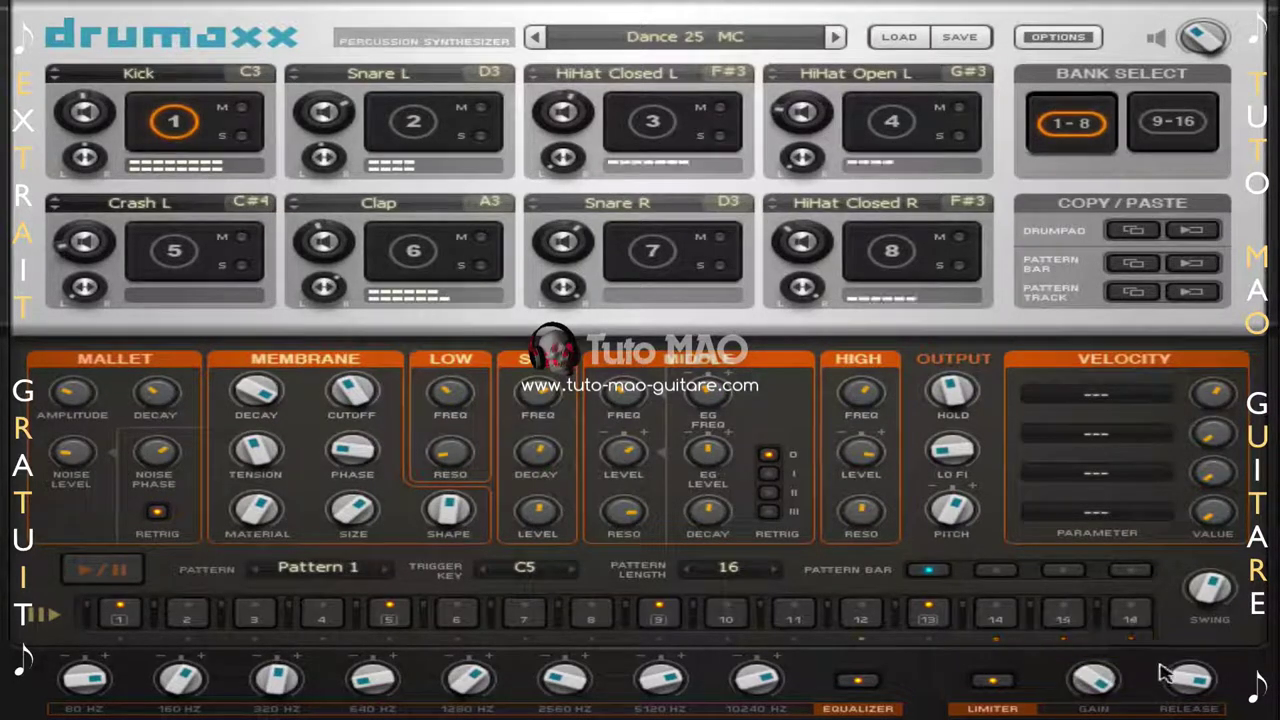
drag(1188, 679, 1188, 679)
drag(1093, 680, 1093, 680)
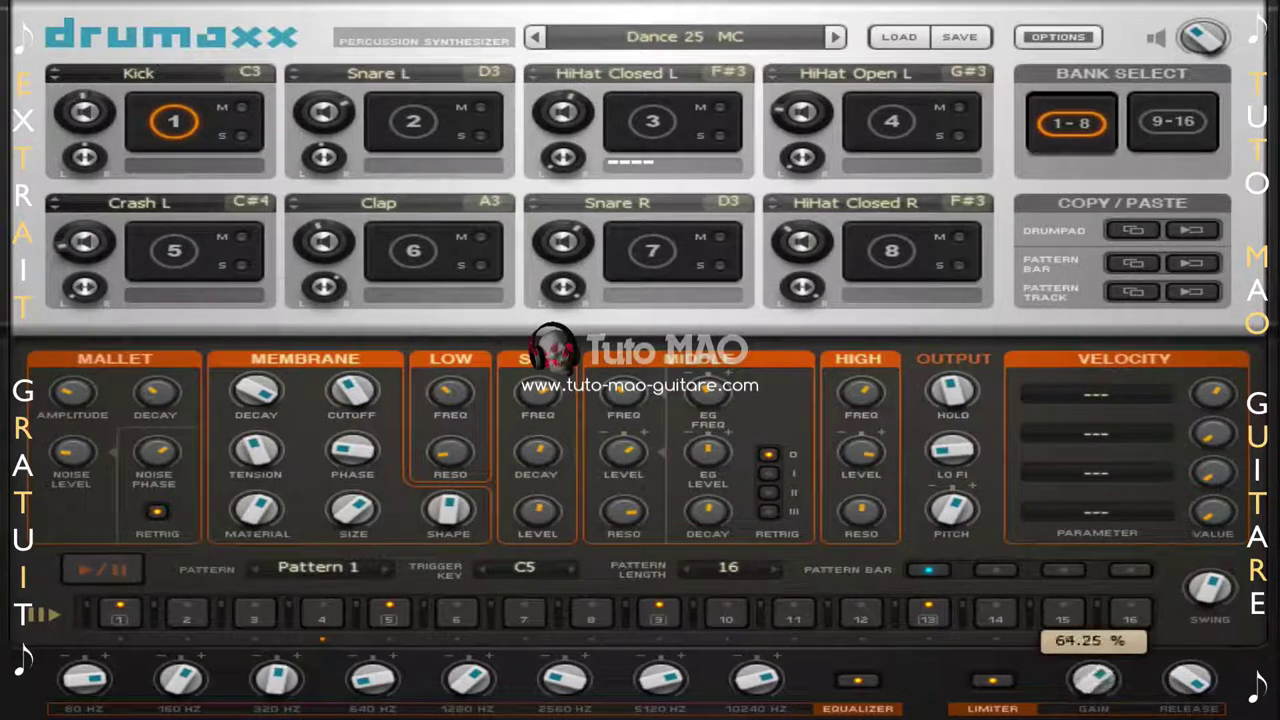
drag(1188, 679, 1188, 679)
drag(1093, 680, 980, 686)
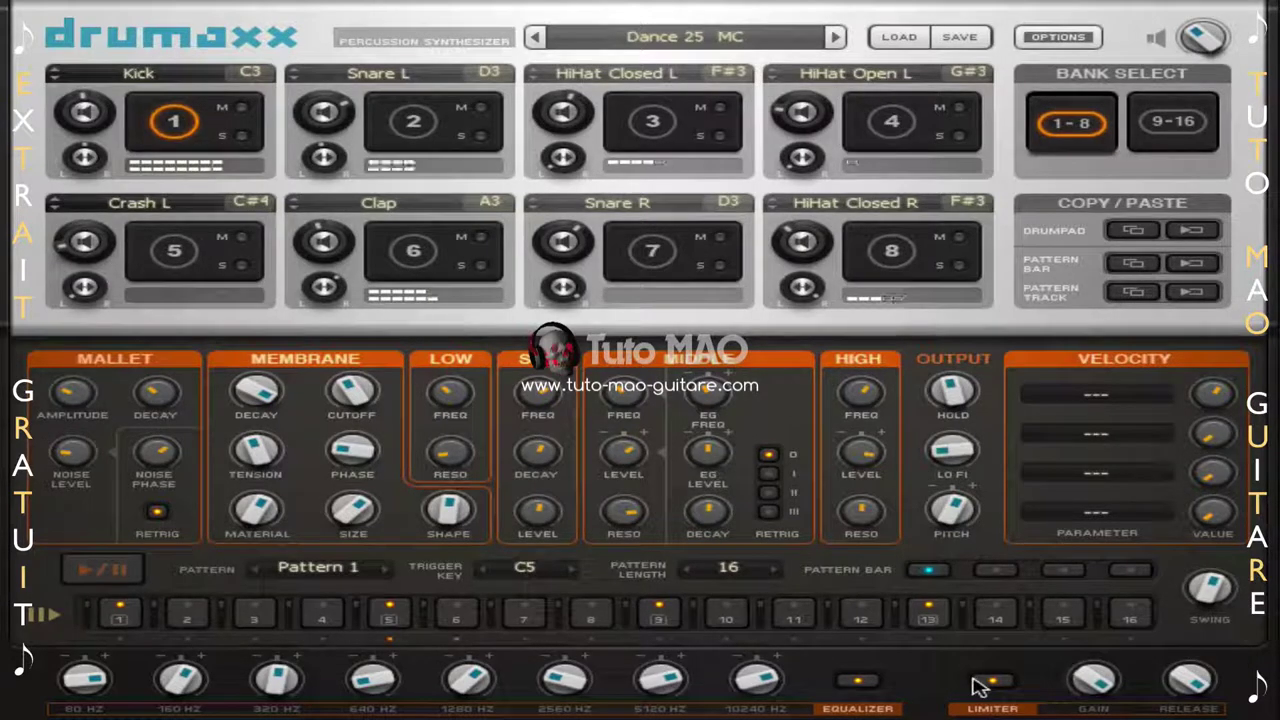
click(985, 684)
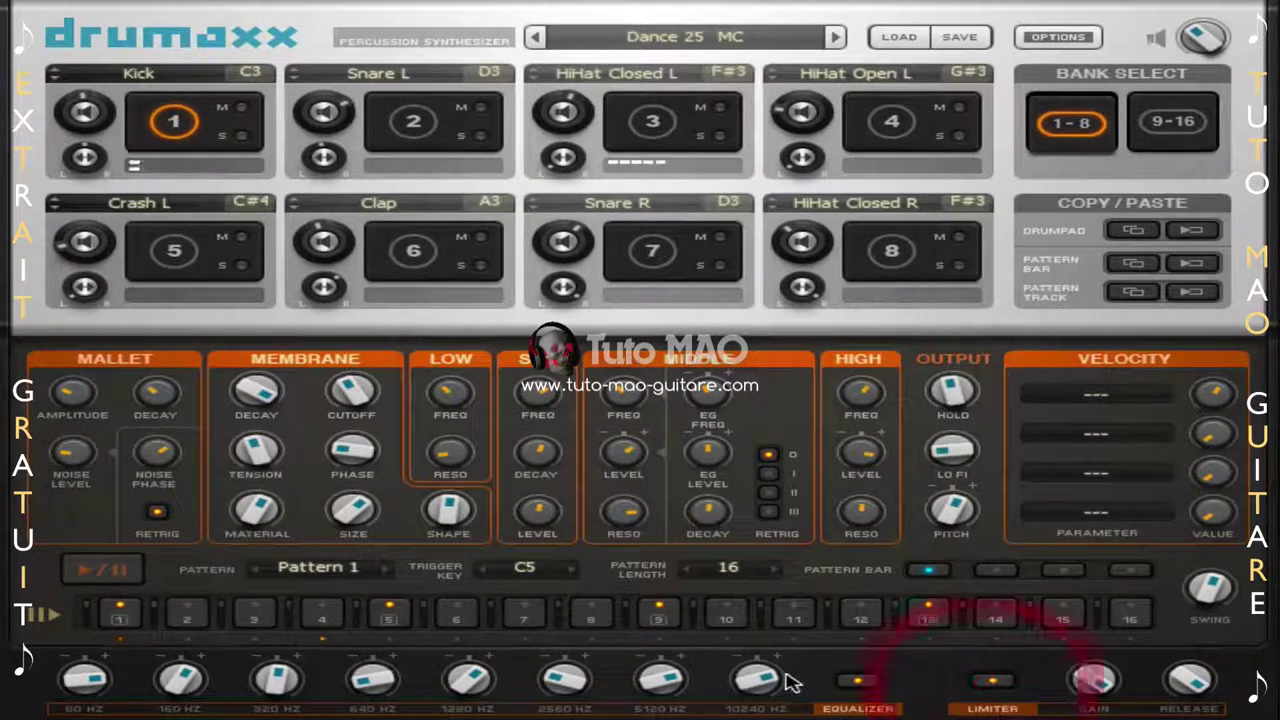
Readjust the upper equalizer bands at 10240, 5120, 2560 and 1280 Hz.
drag(787, 682, 773, 655)
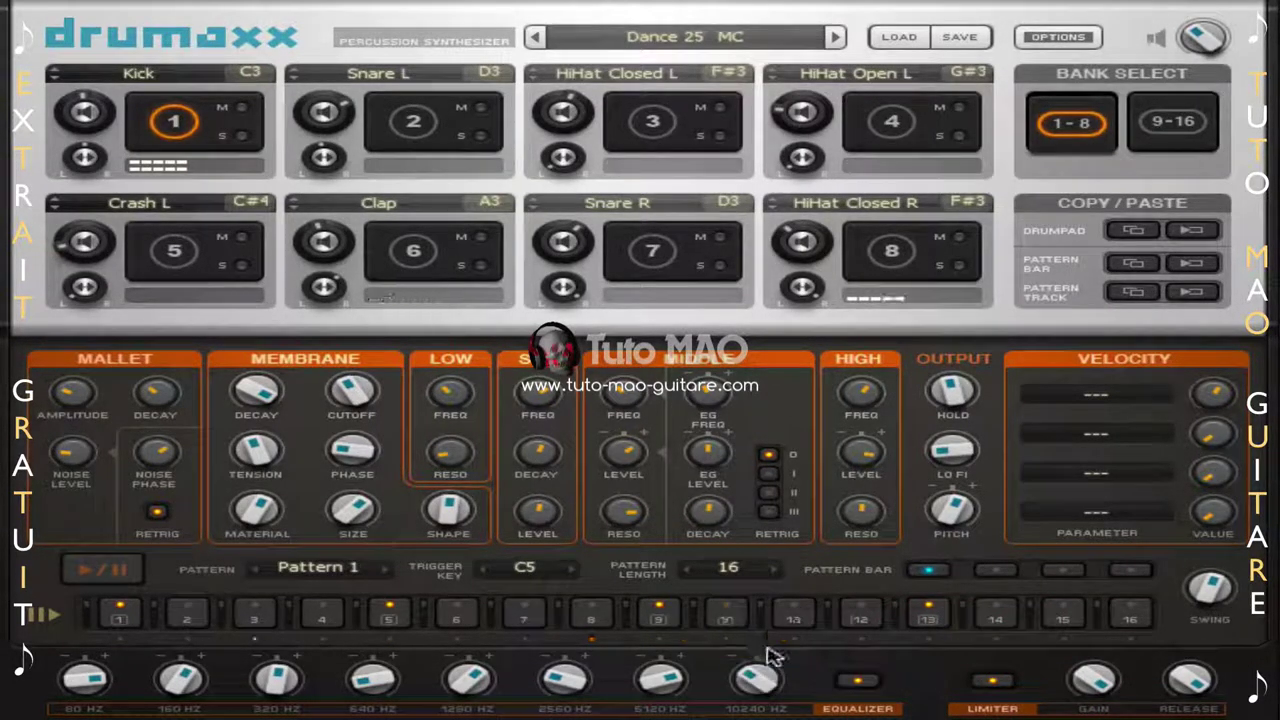
drag(664, 682, 664, 674)
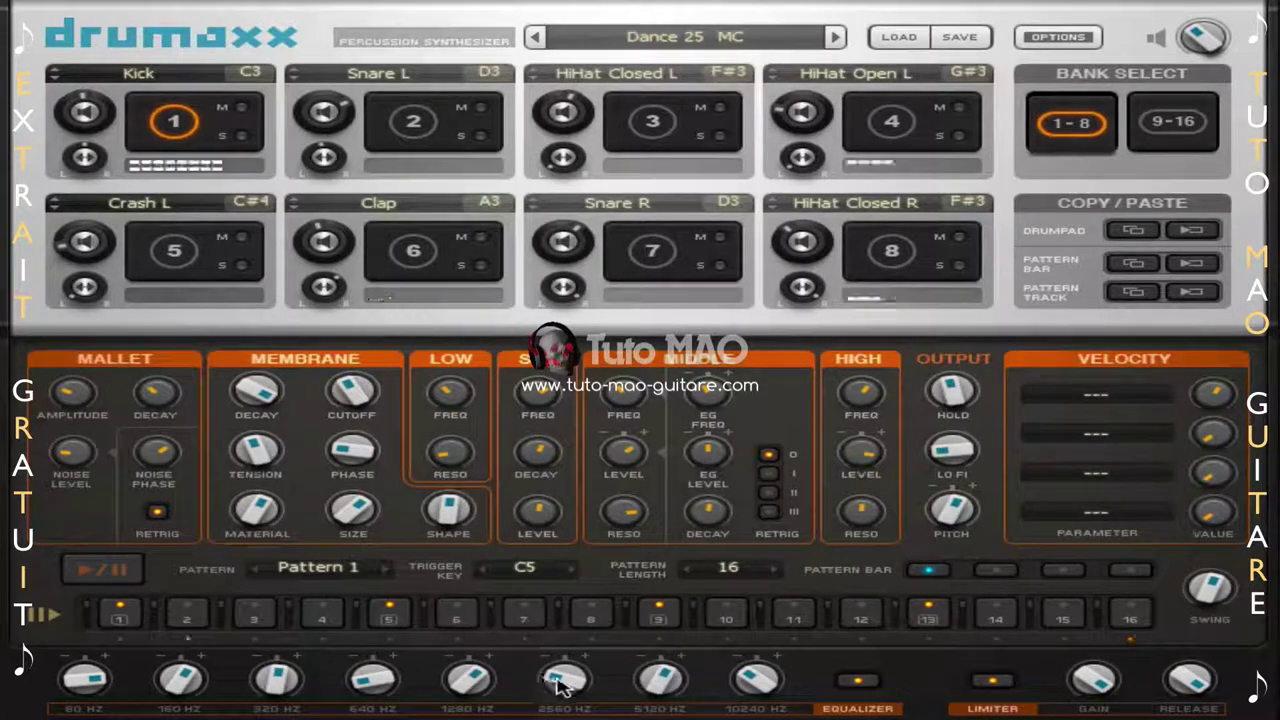
drag(560, 683, 562, 670)
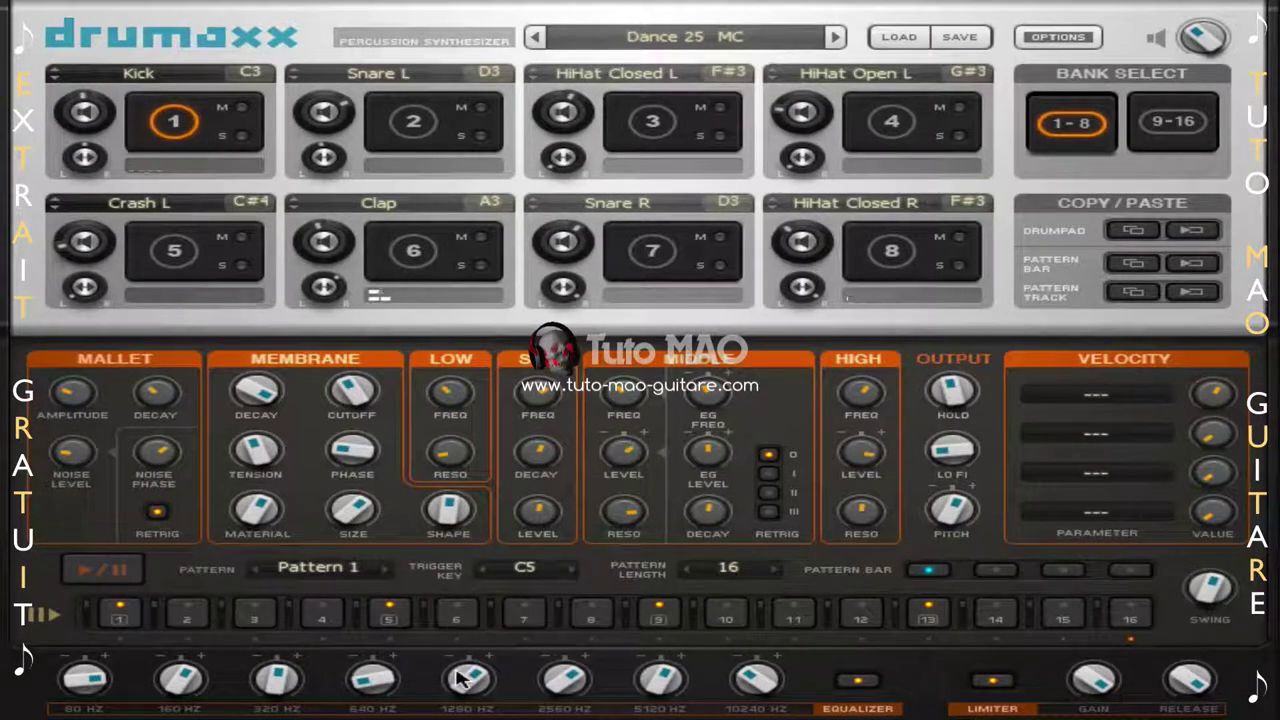
drag(460, 680, 460, 683)
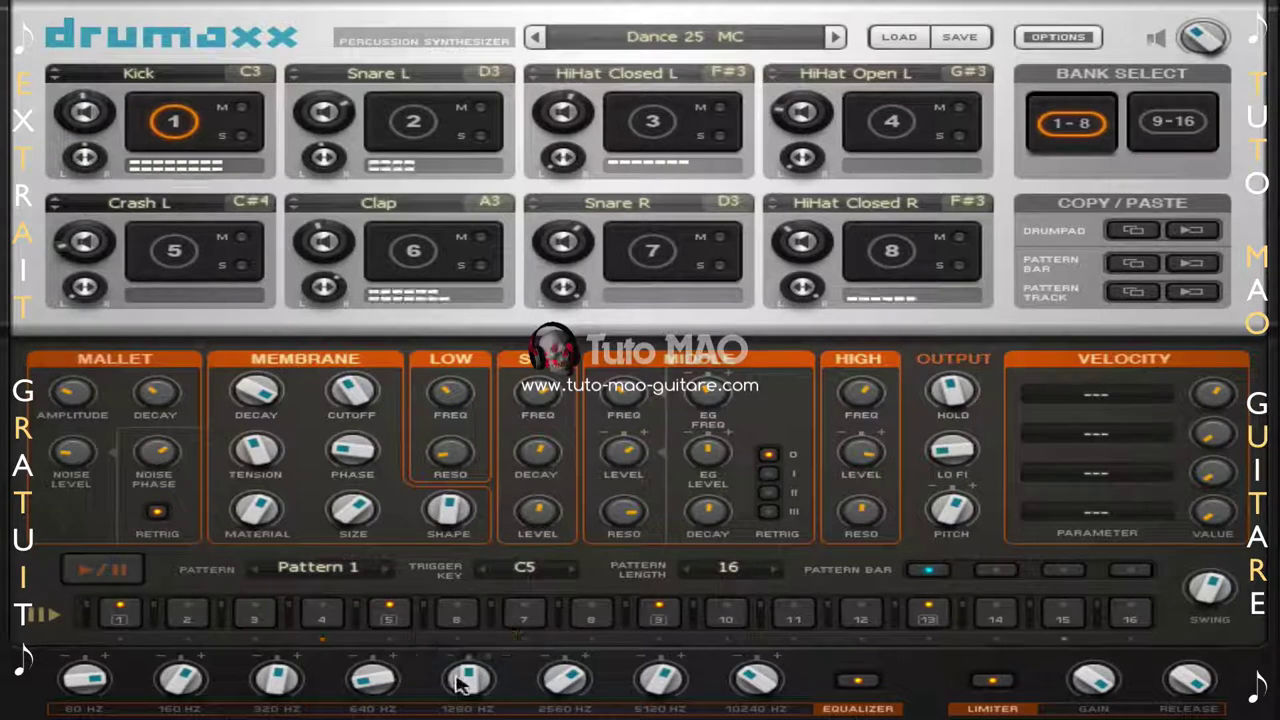
Readjust the 320, 160 and 80 Hz equalizer bands and fine-tune the 640 and 1280 Hz bands.
drag(372, 681, 372, 685)
drag(281, 679, 281, 690)
drag(180, 679, 180, 689)
drag(85, 679, 85, 690)
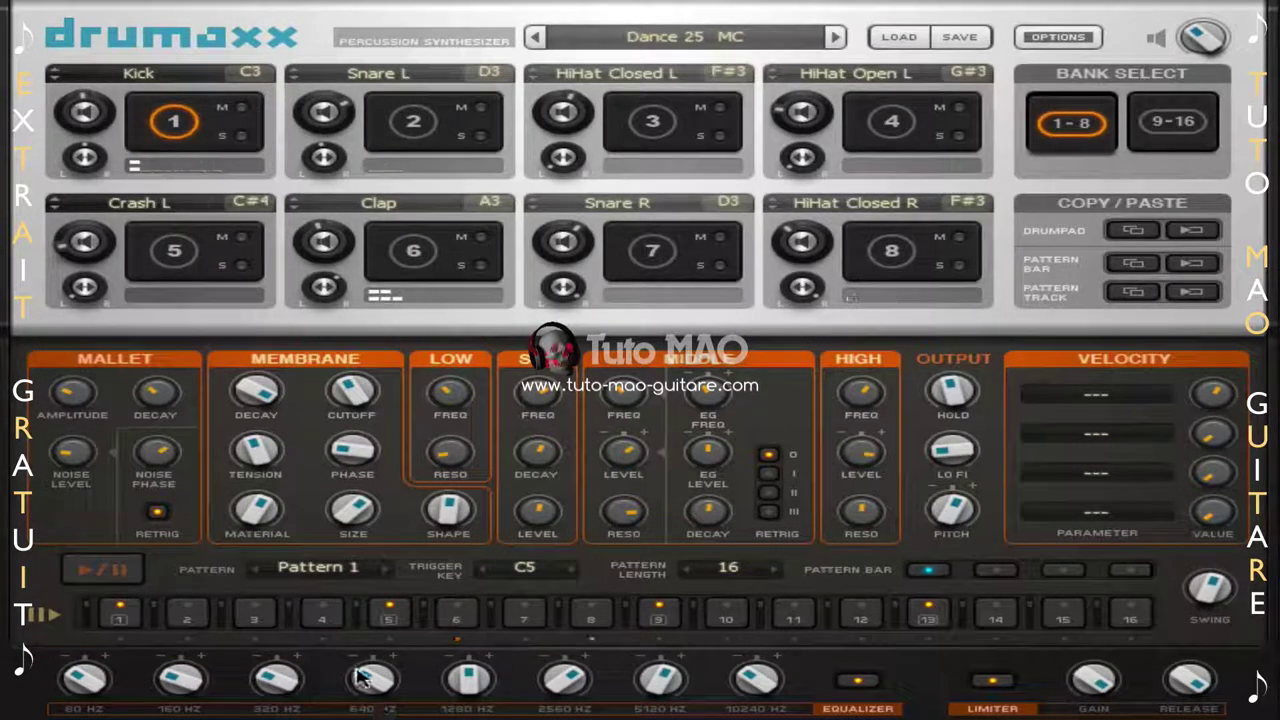
drag(372, 679, 372, 668)
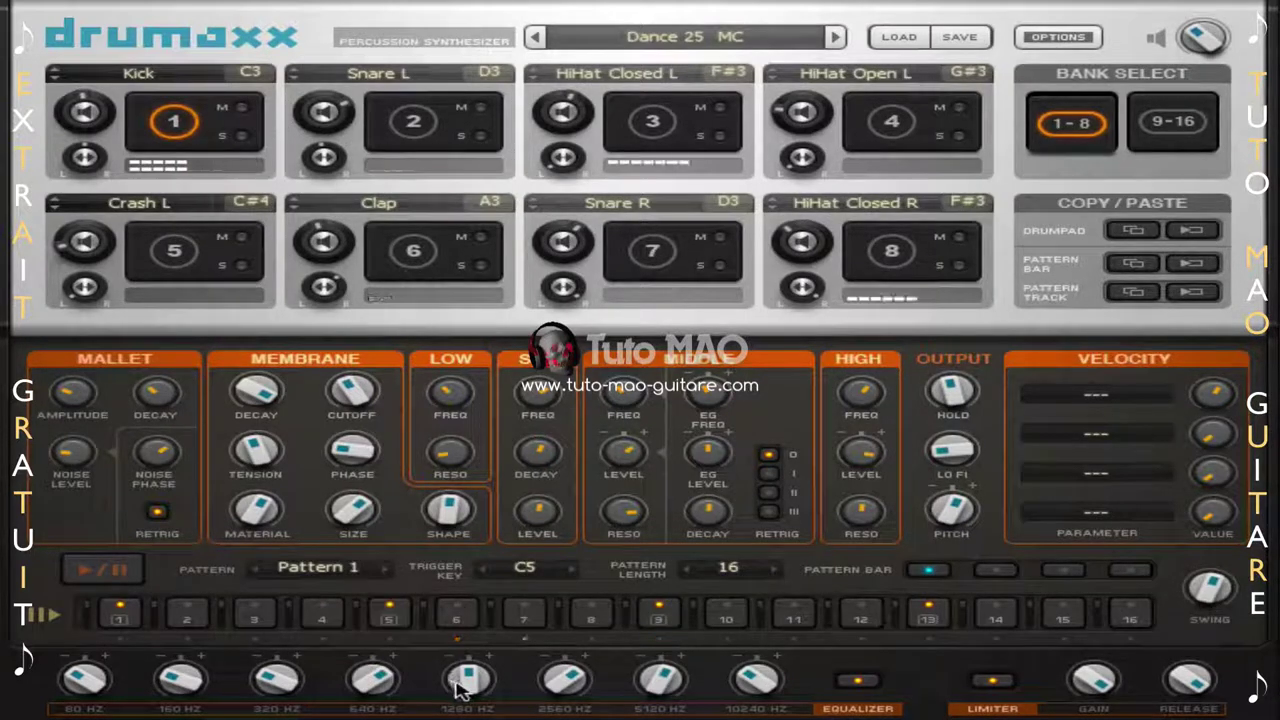
drag(468, 679, 468, 686)
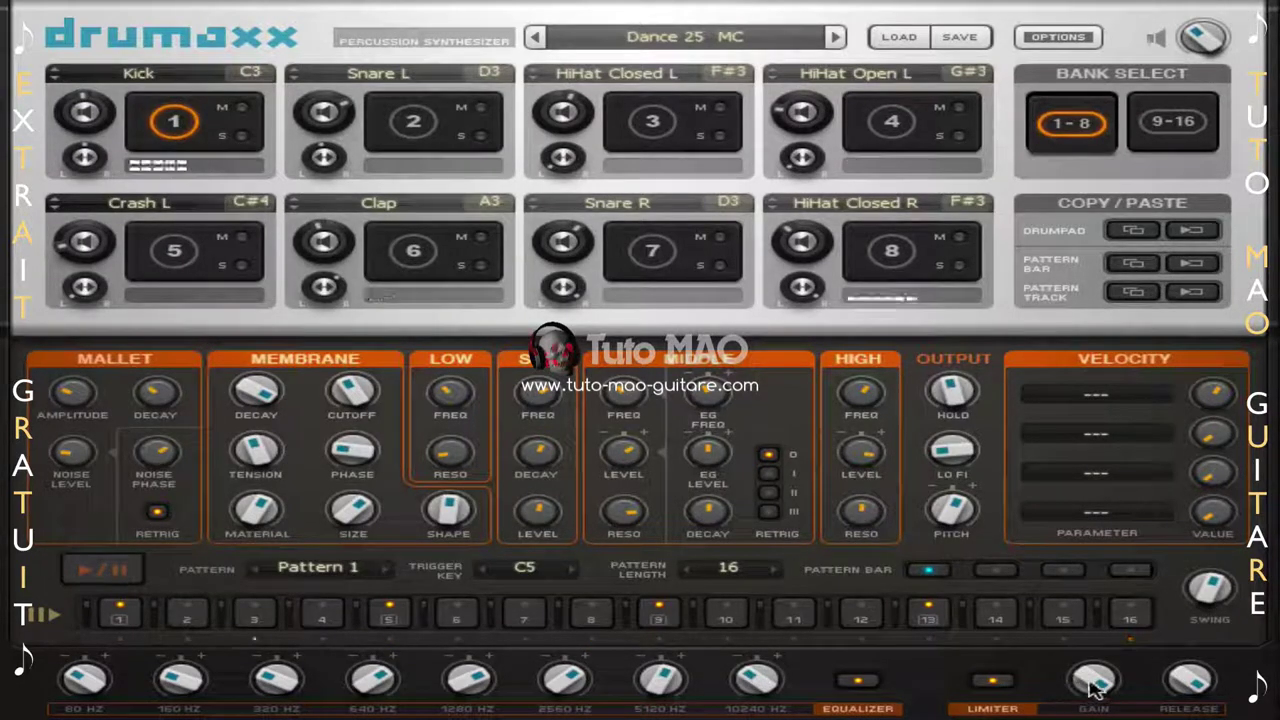
Readjust the limiter's gain and release and change the sequencer's swing amount.
drag(1095, 686, 1095, 682)
drag(1190, 682, 1207, 654)
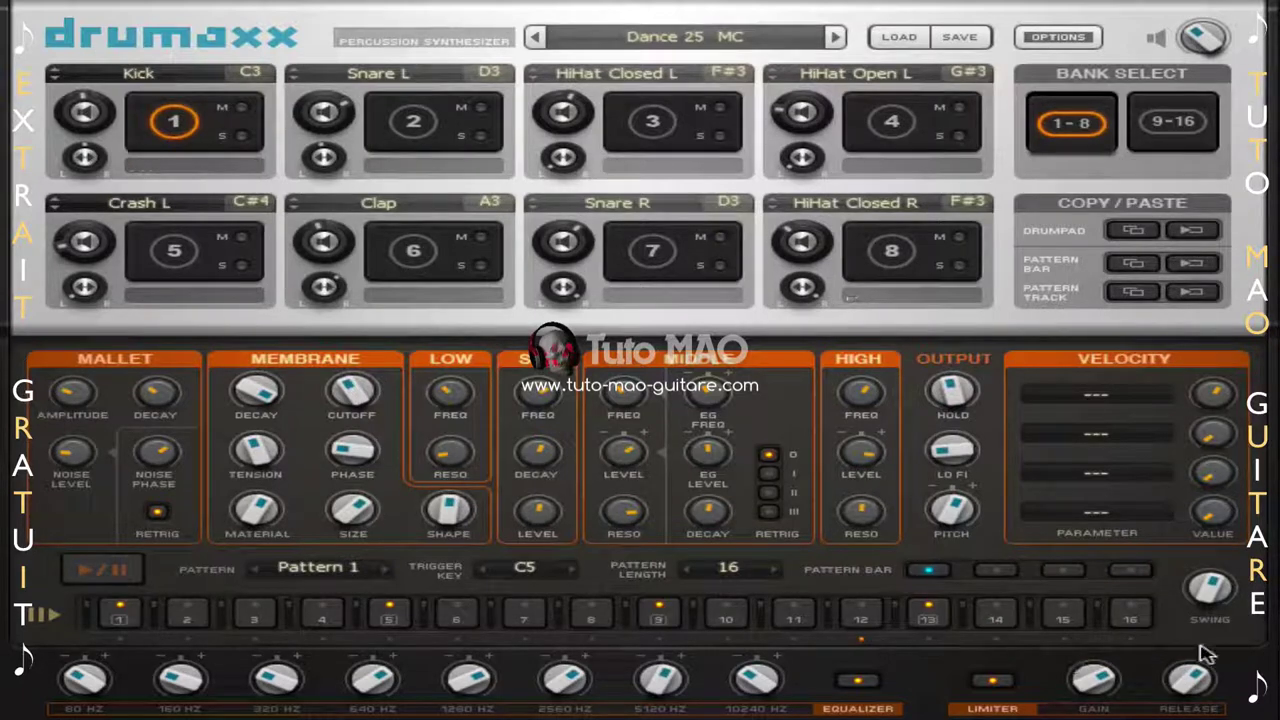
click(1210, 590)
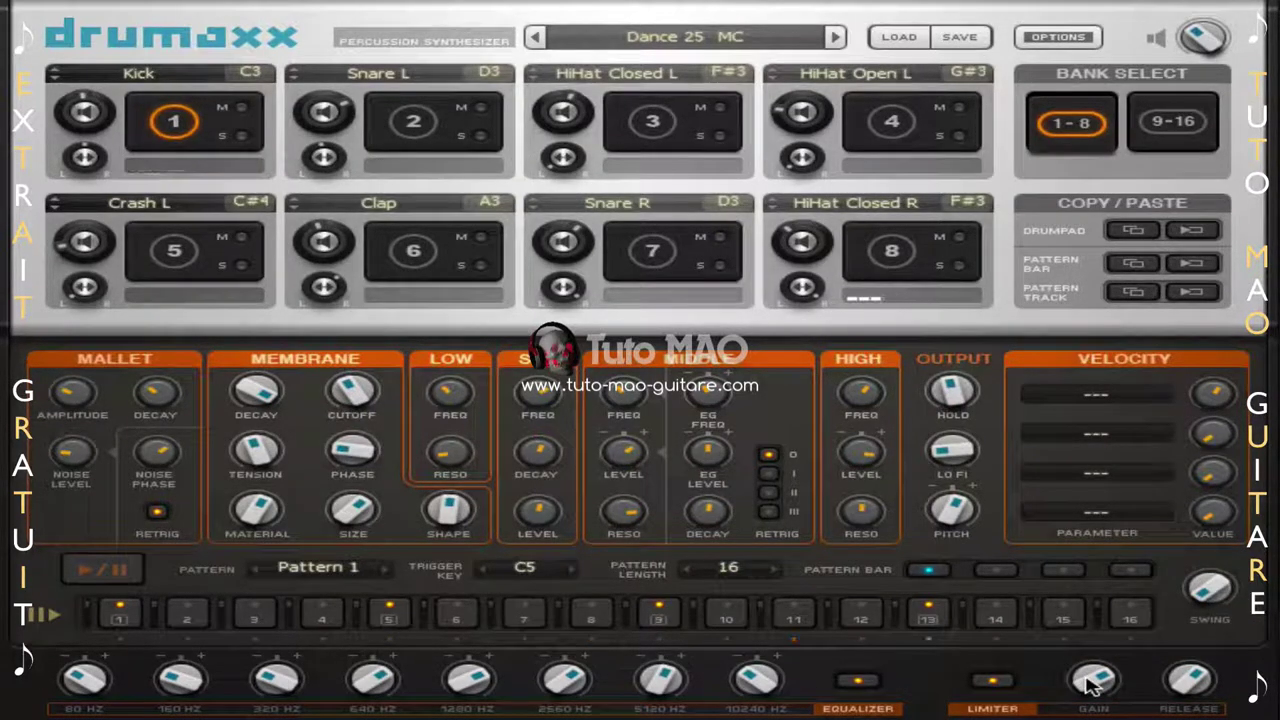
drag(1095, 684, 1095, 684)
drag(1190, 682, 1190, 682)
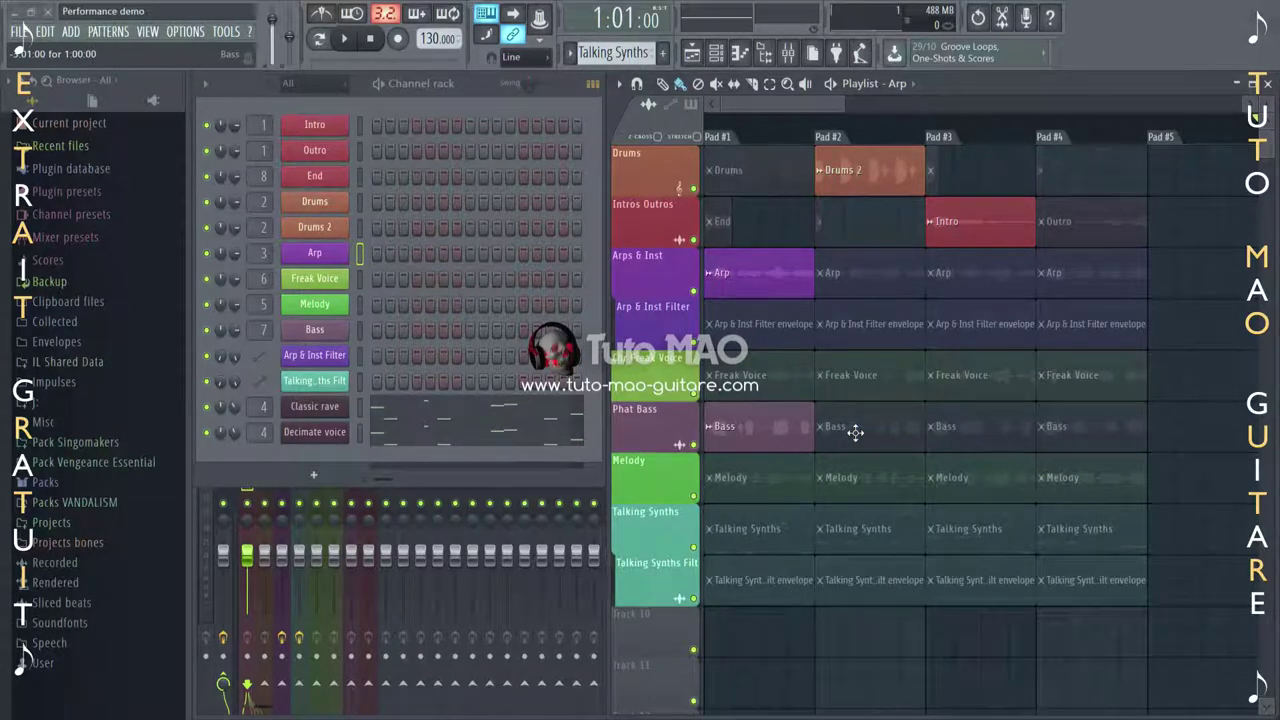
Start a new empty project and discard the changes to the performance demo.
click(18, 31)
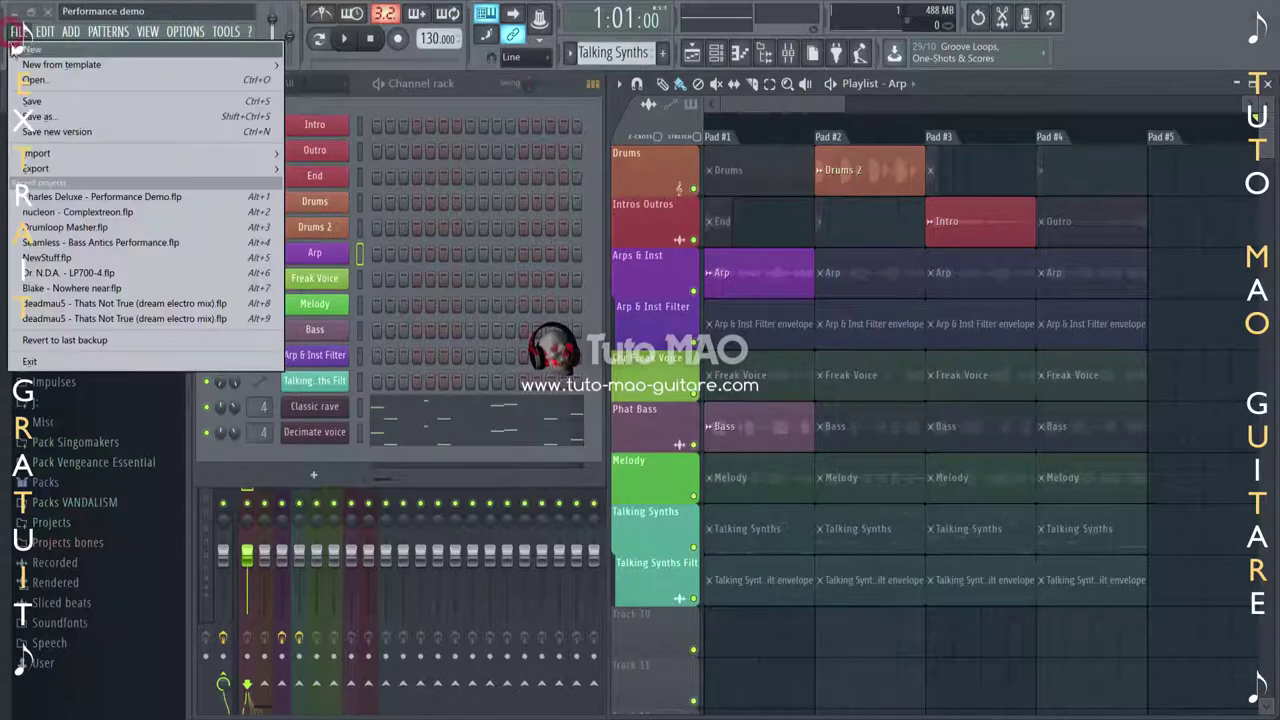
click(24, 48)
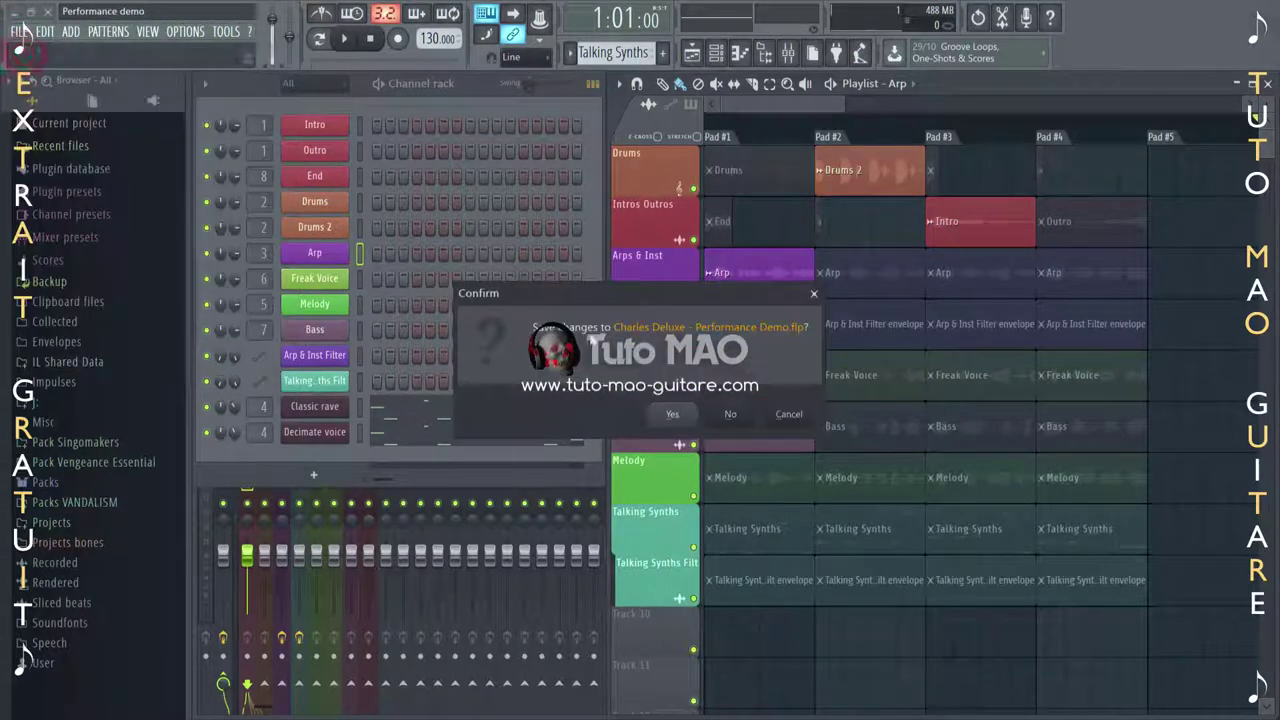
click(729, 416)
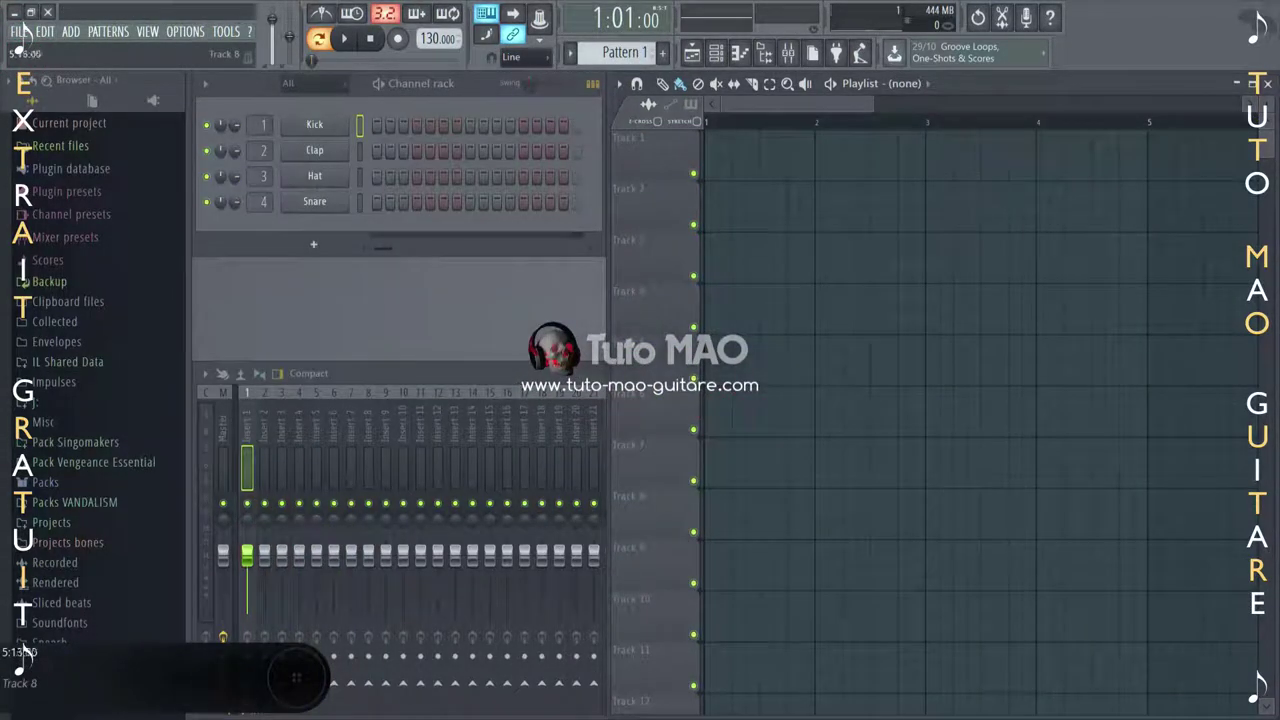
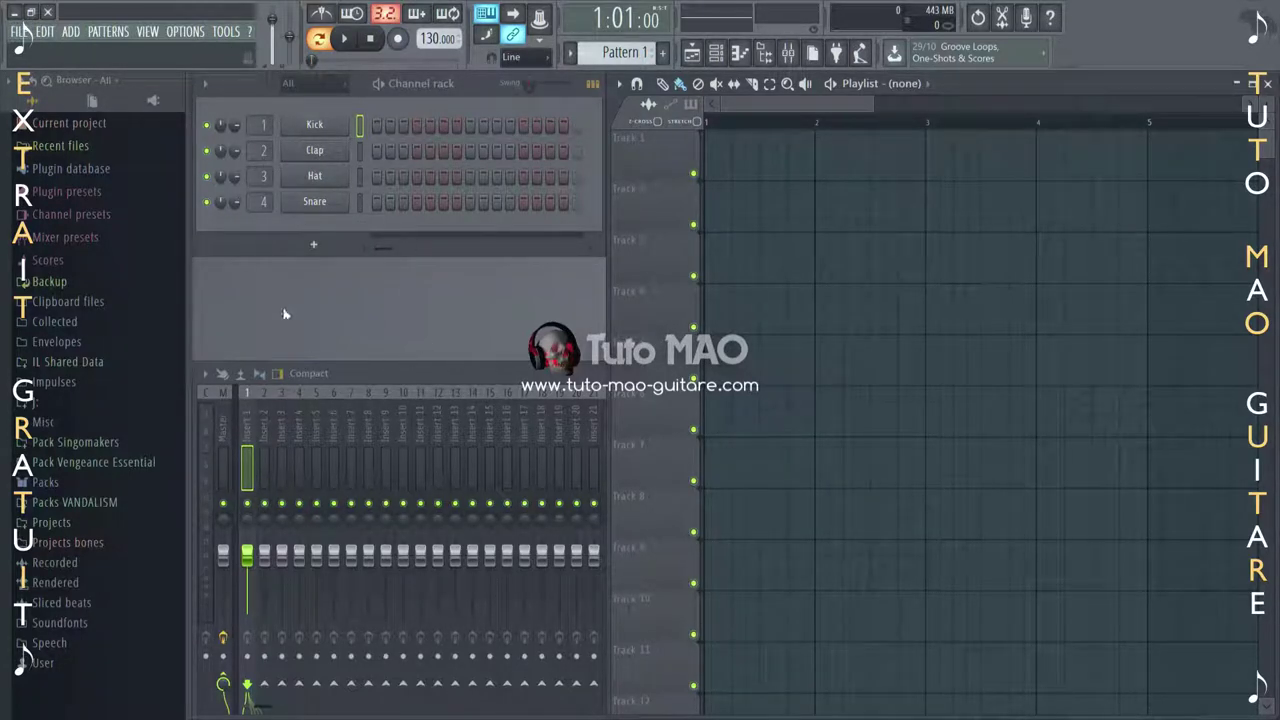
Open the MIDI settings and switch the Launchpad S input device off and back on.
click(193, 29)
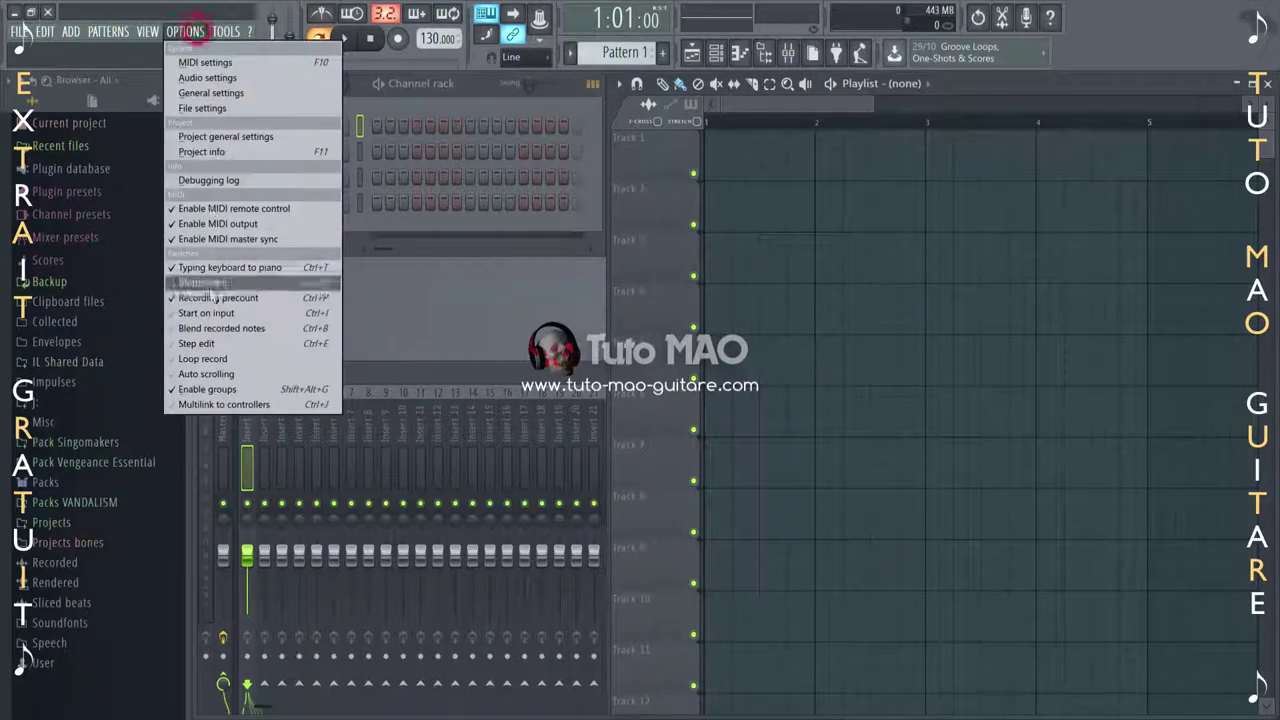
click(205, 62)
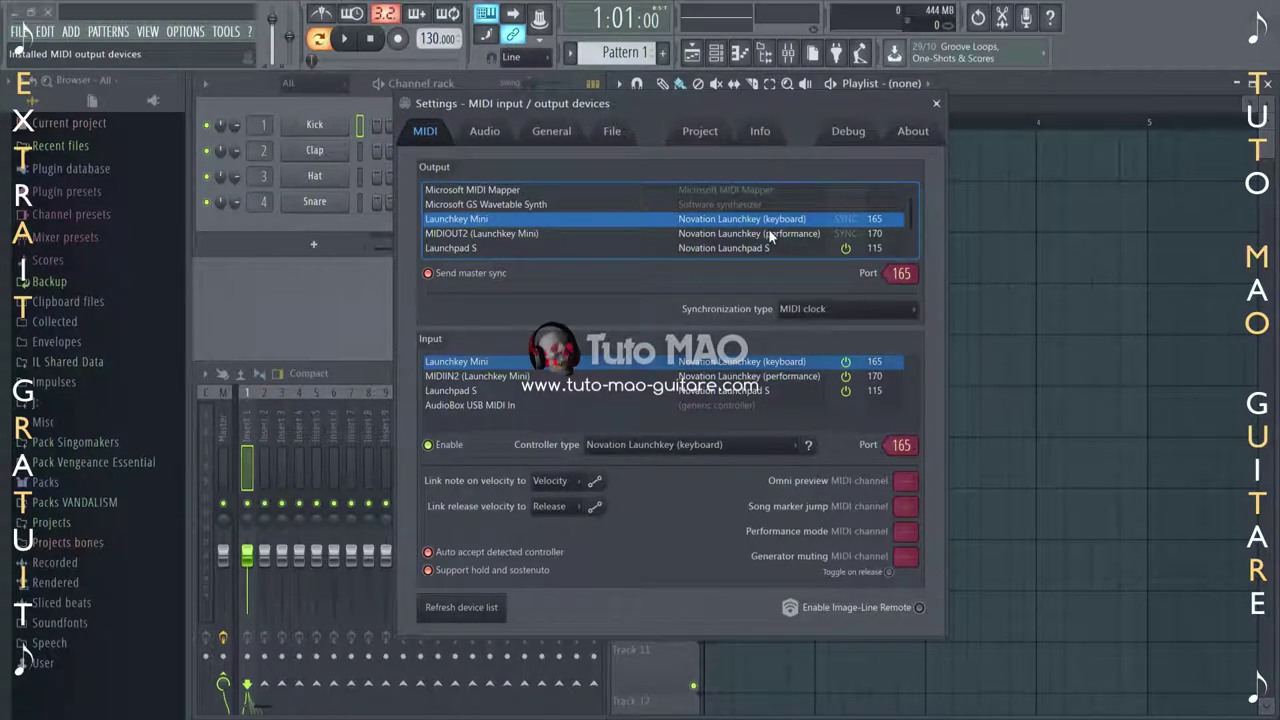
click(452, 391)
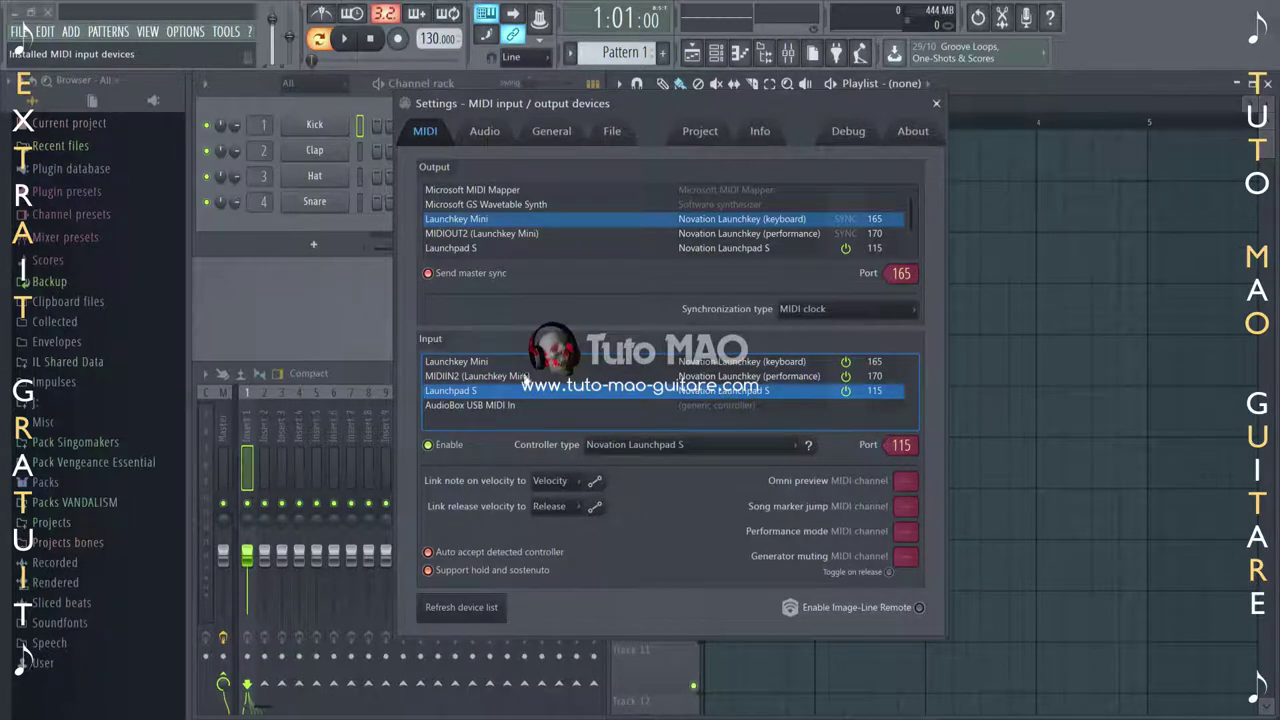
click(435, 452)
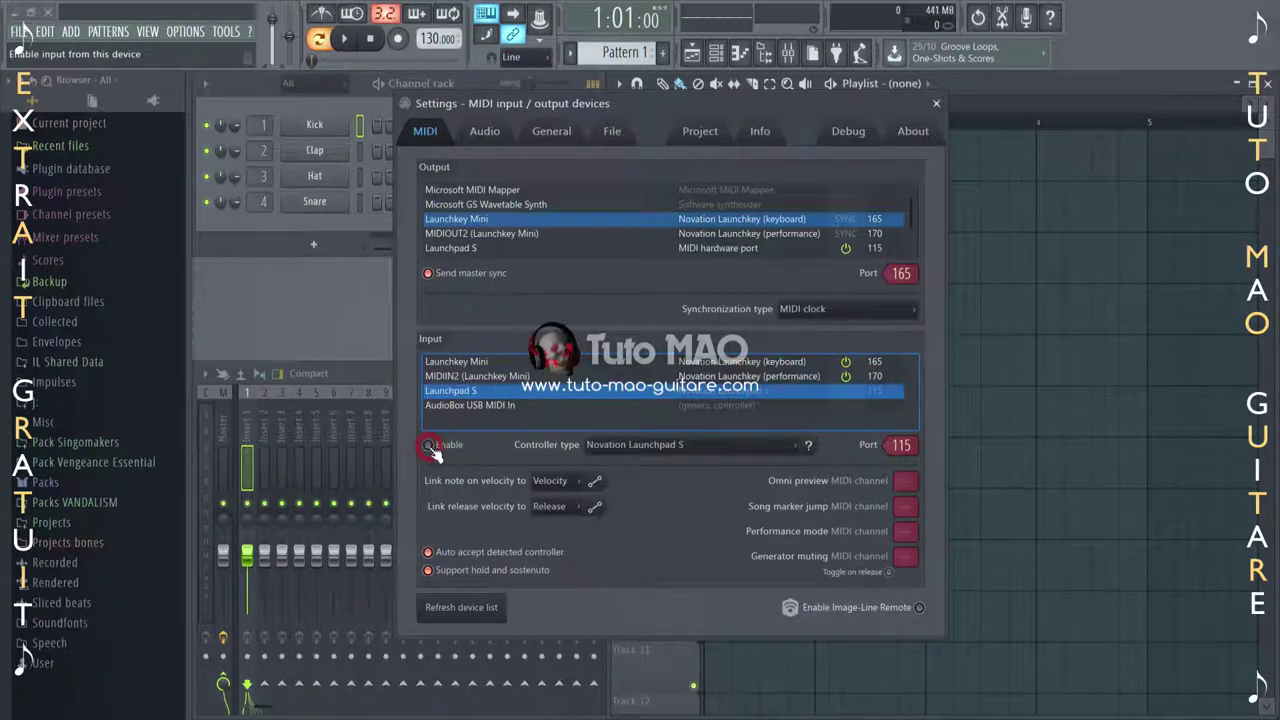
click(435, 452)
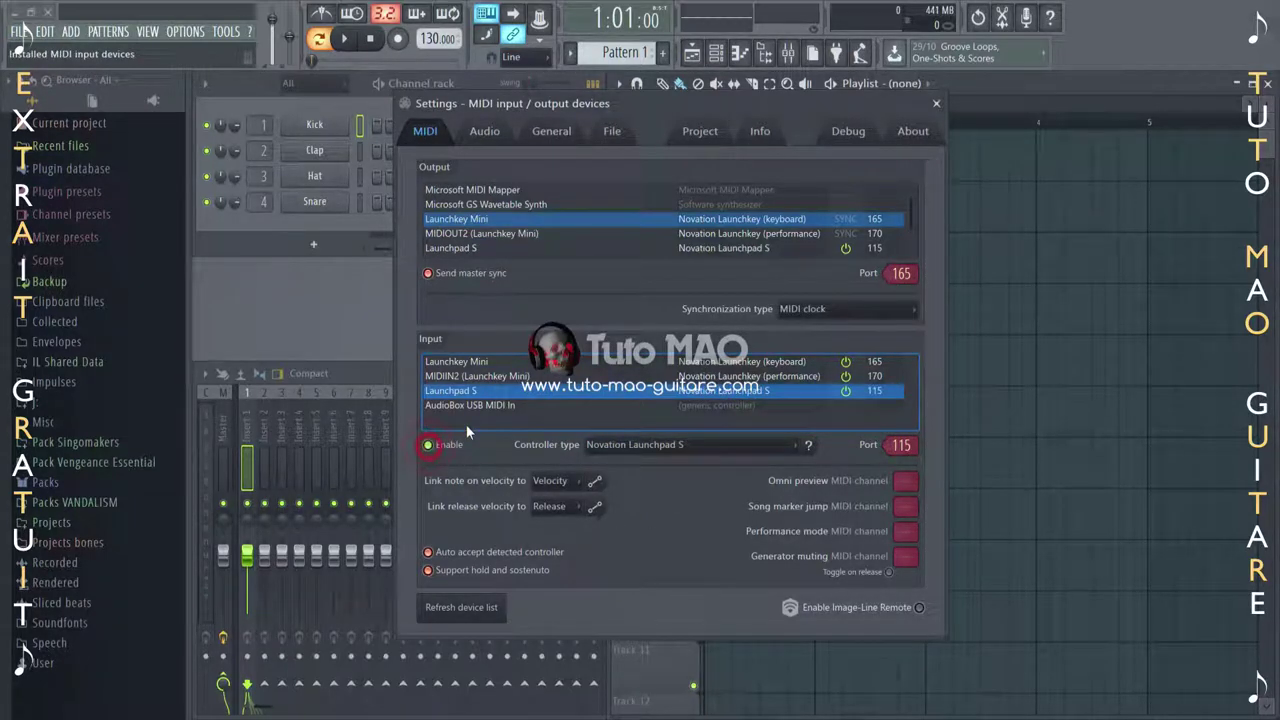
Enable Send master sync for the Launchpad S output, reselect the Launchkey Mini output and close the settings.
click(452, 248)
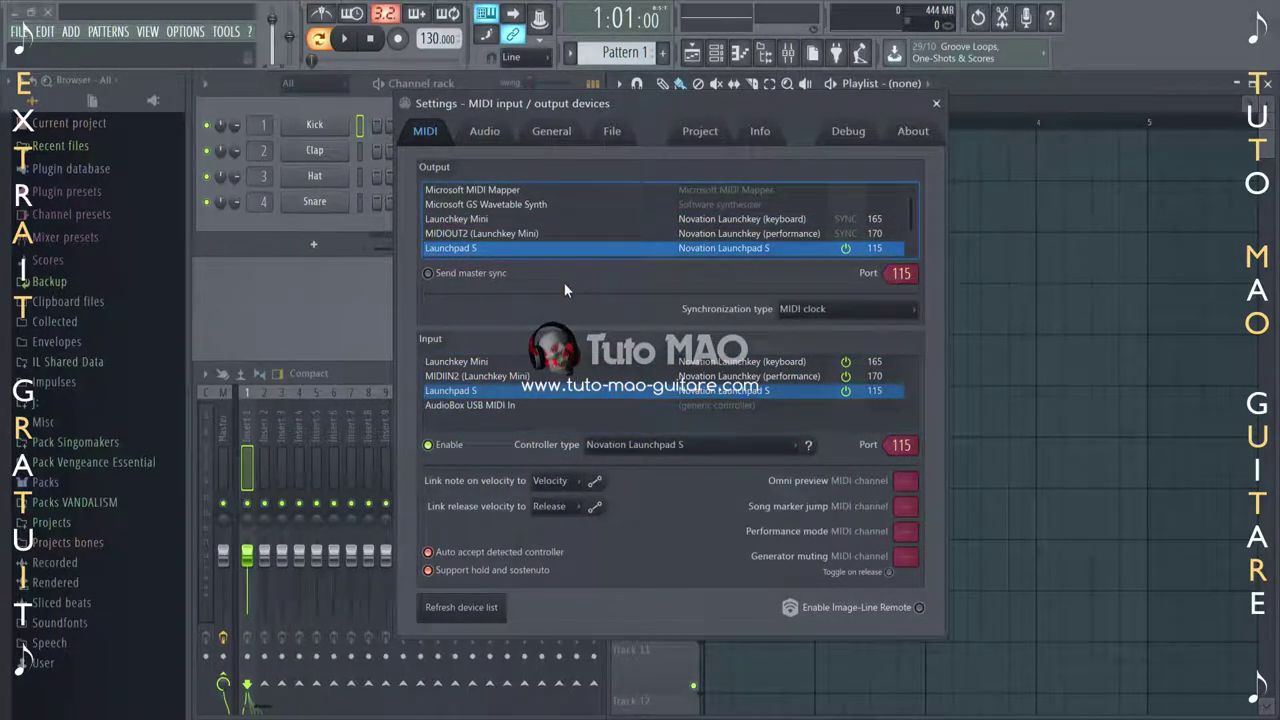
click(429, 273)
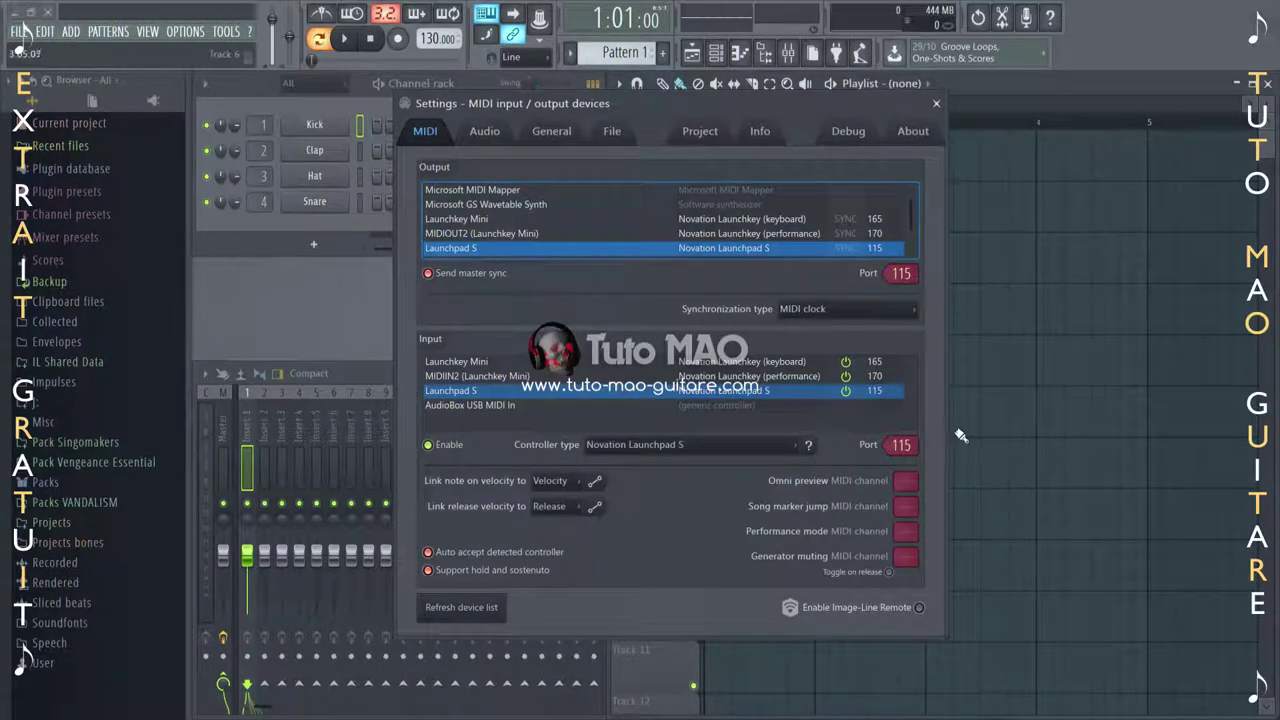
click(453, 219)
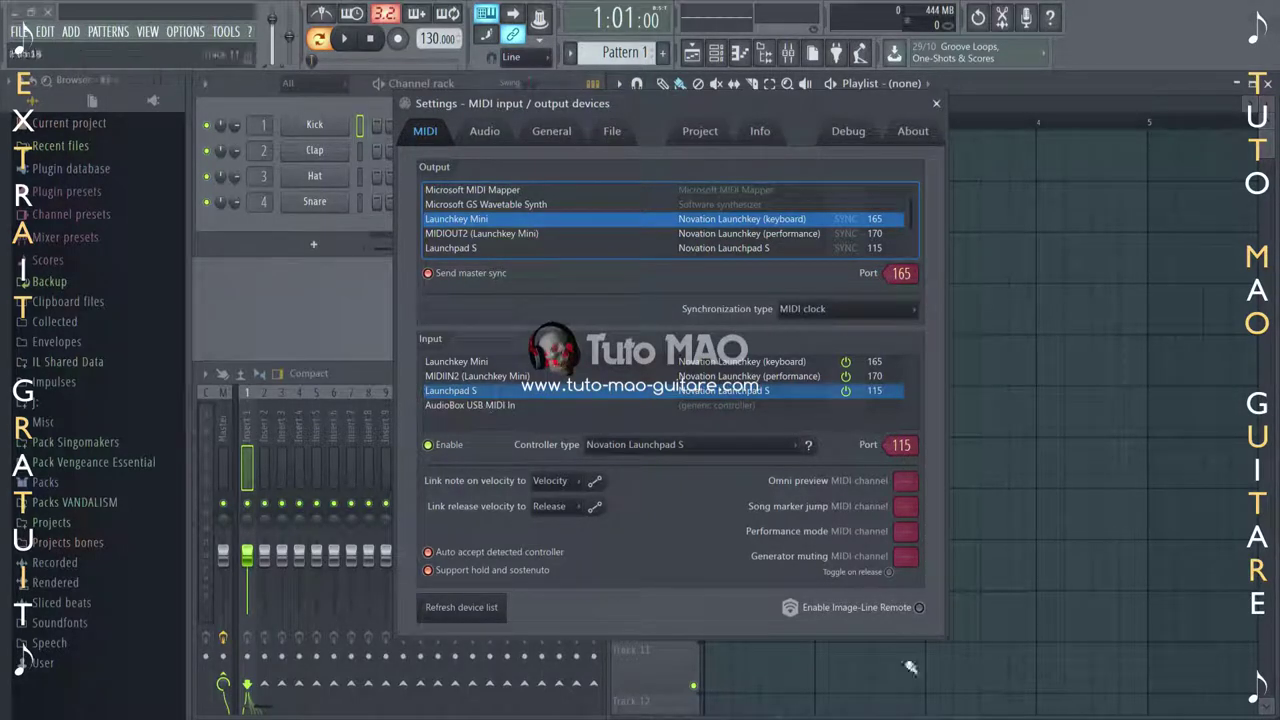
click(940, 103)
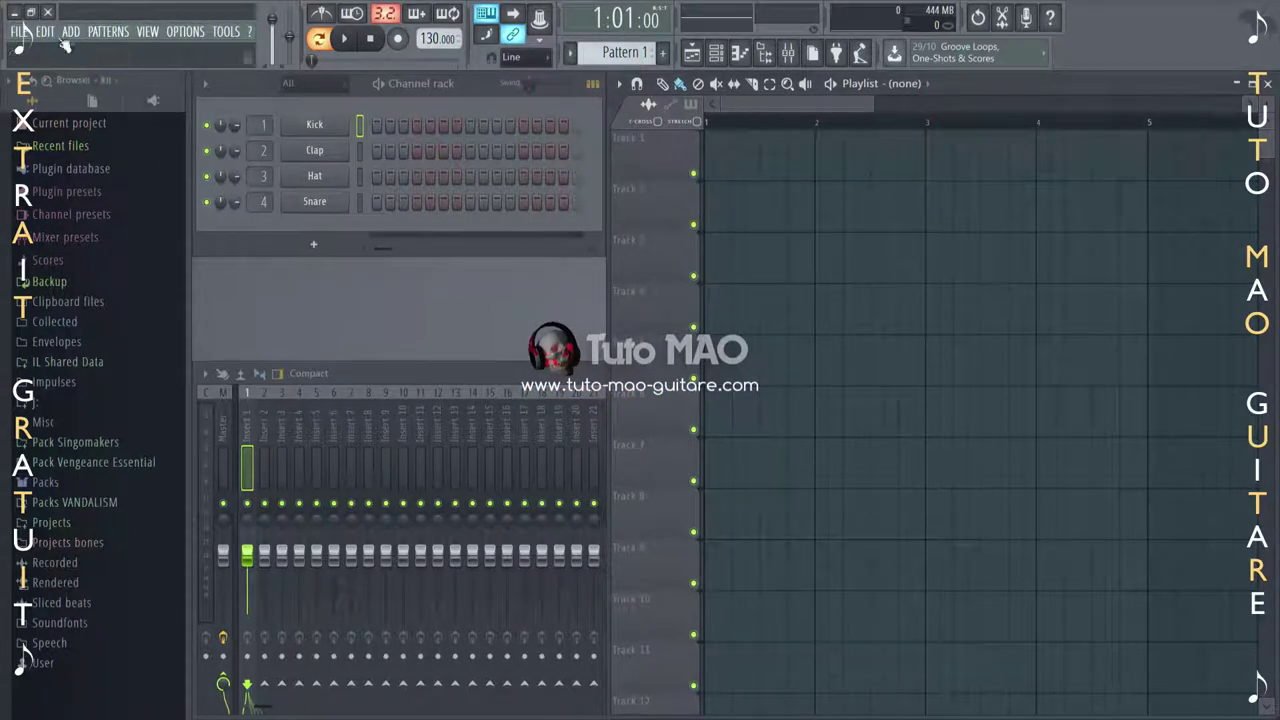
Browse the demo projects in the Cool stuff folder and its Legacy subfolder through the open-project dialog.
click(20, 31)
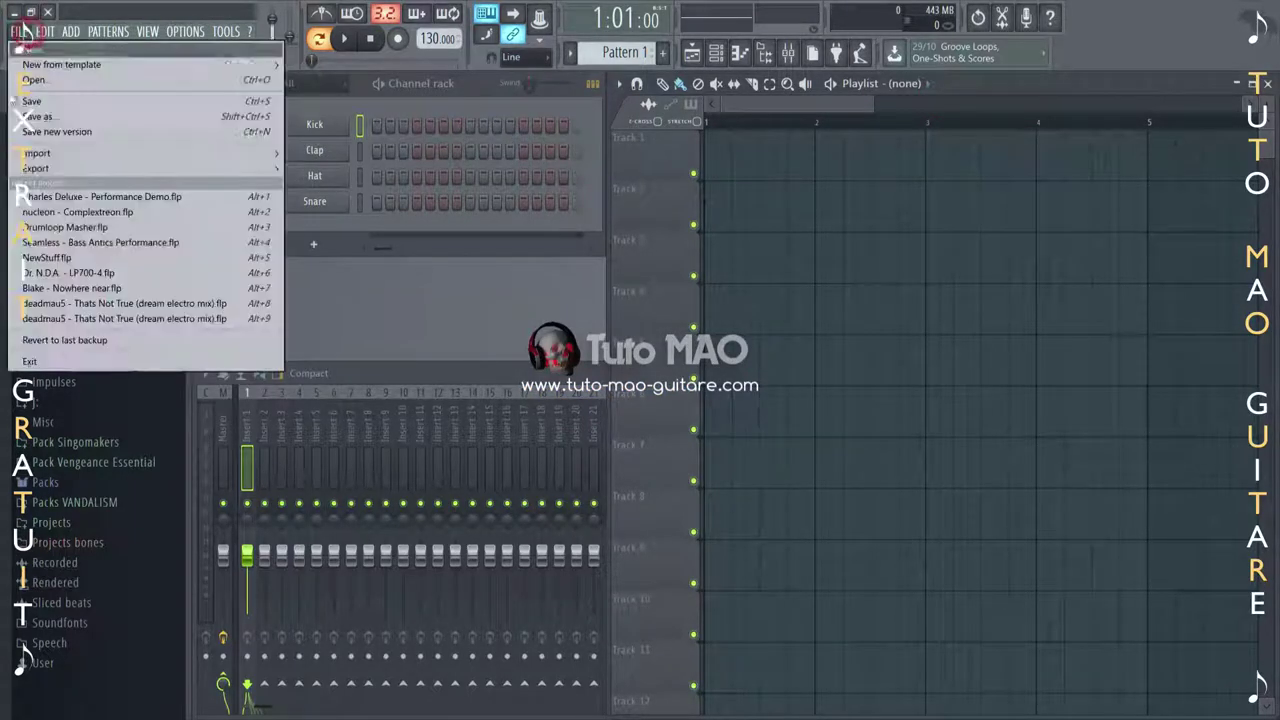
click(65, 81)
click(726, 164)
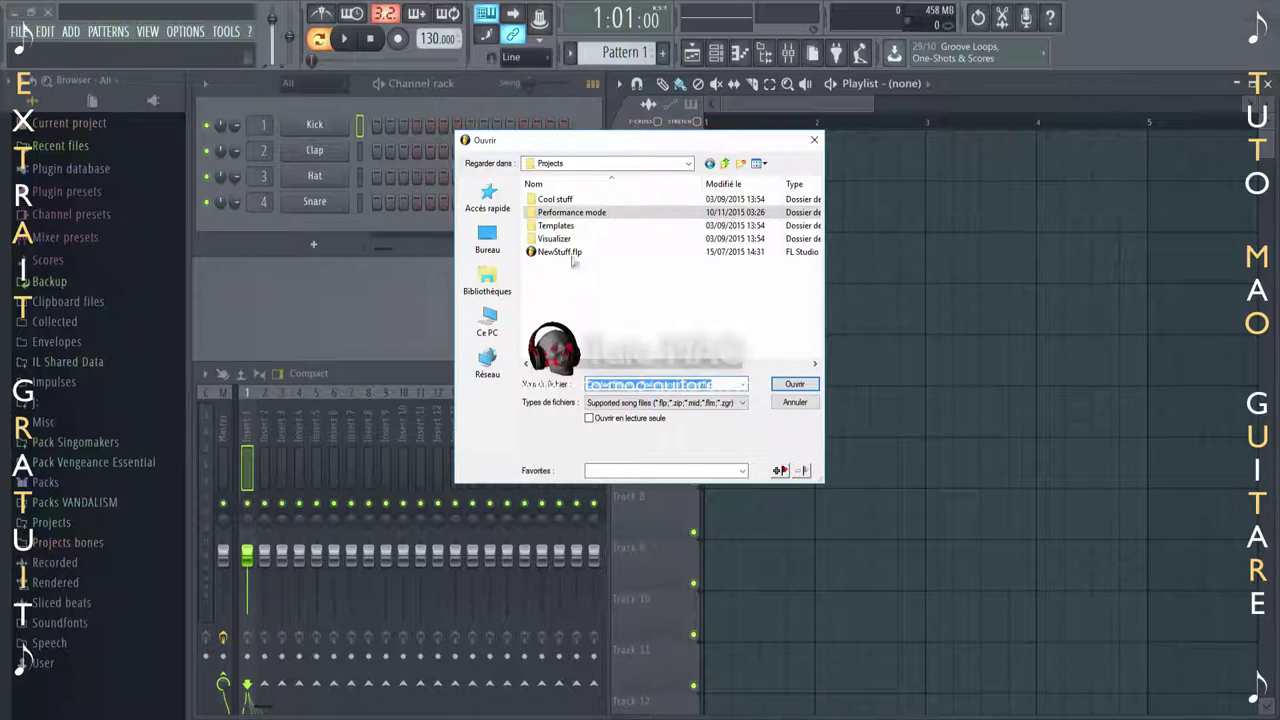
double_click(566, 199)
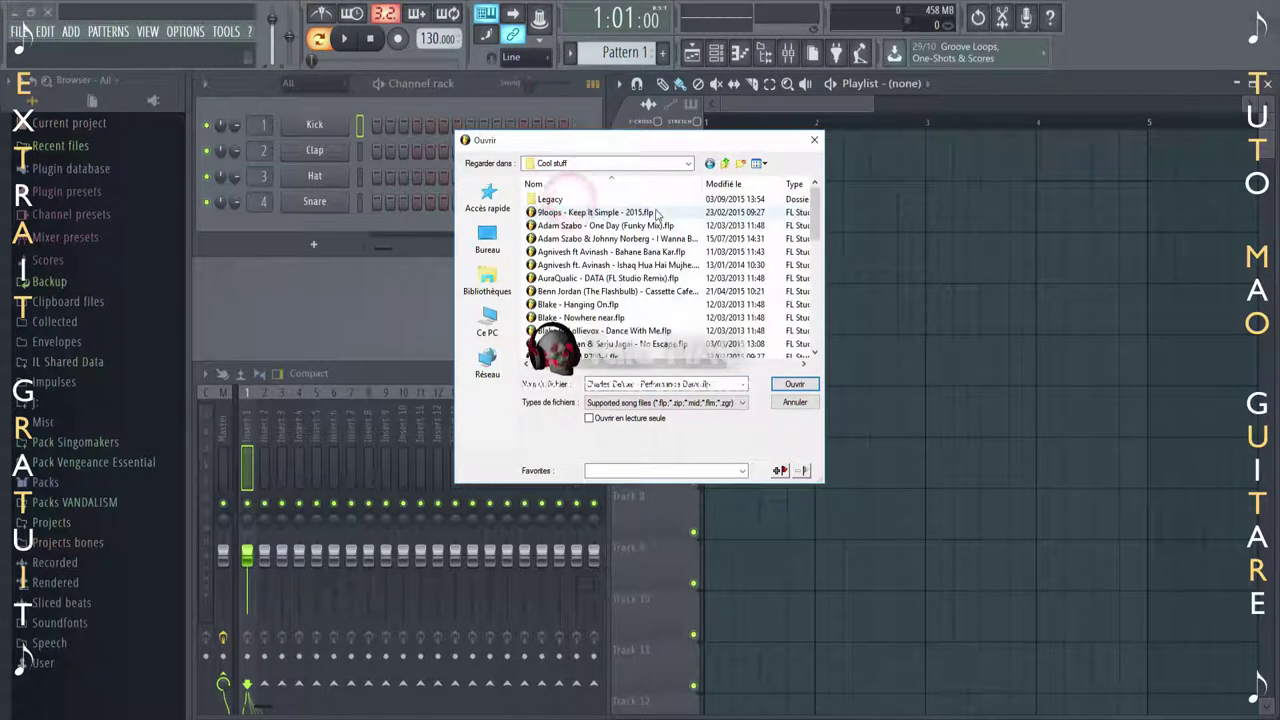
scroll(658, 240, down, 10)
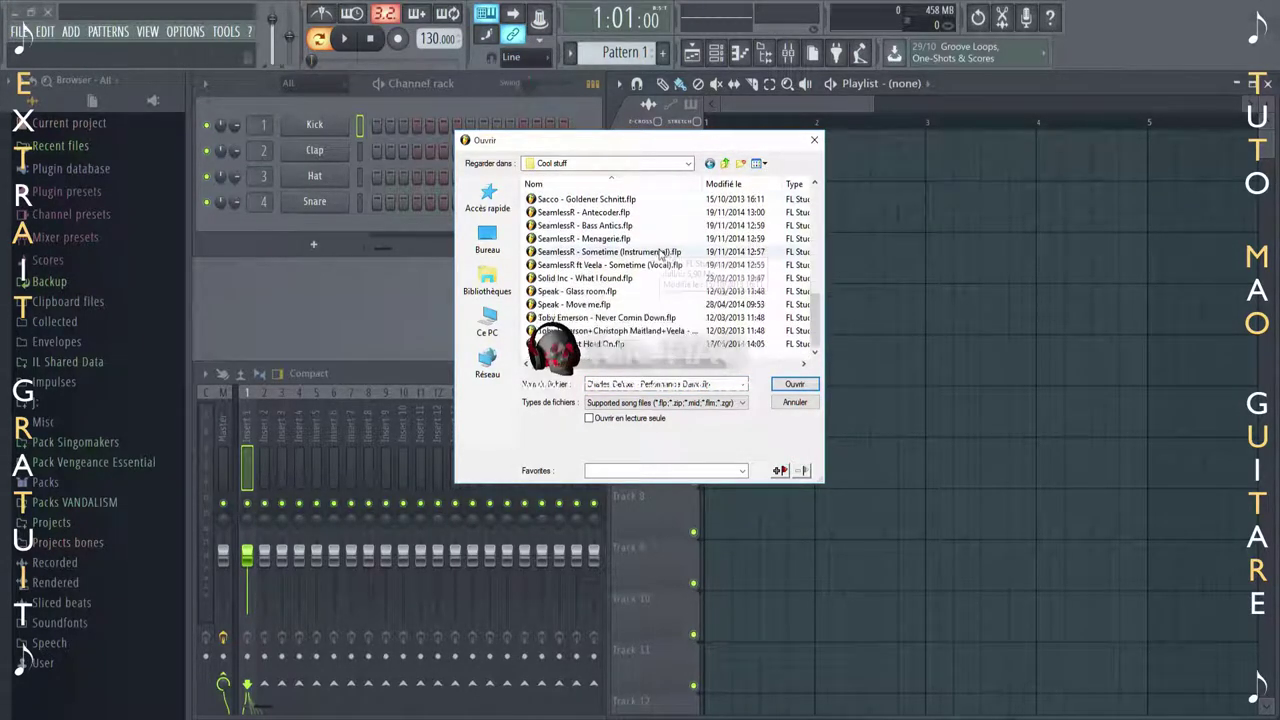
scroll(610, 232, up, 10)
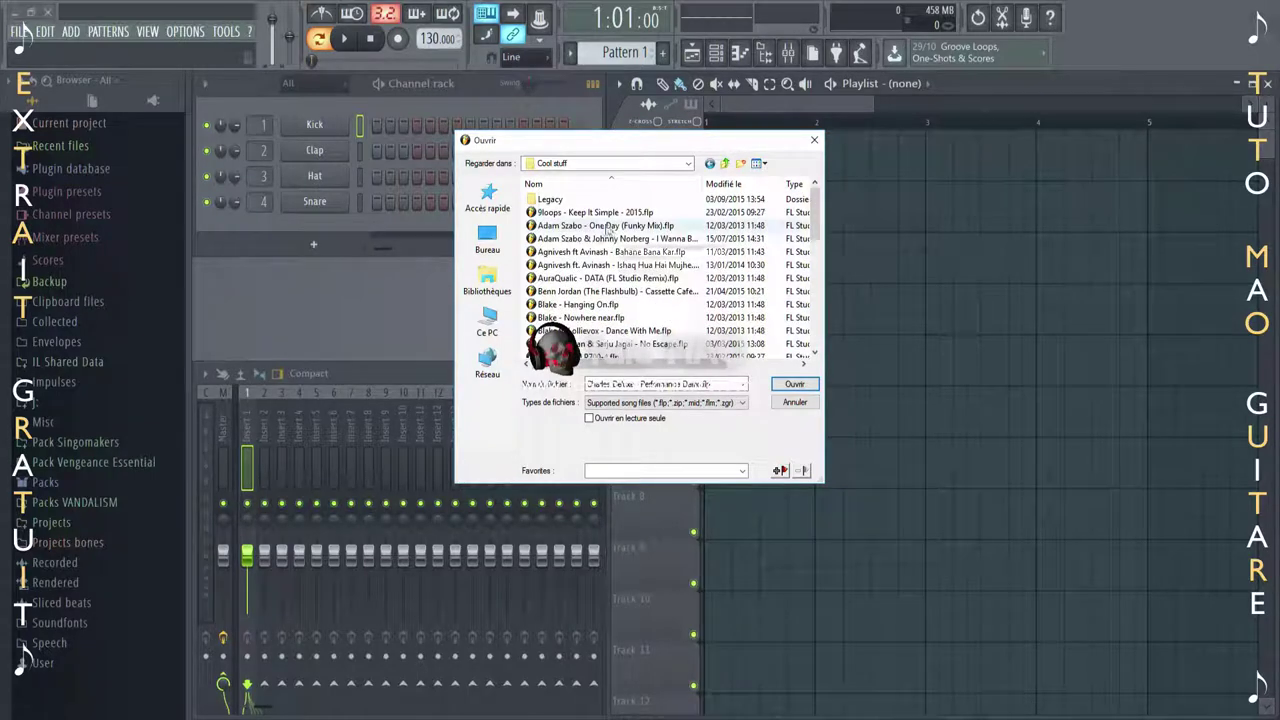
double_click(555, 199)
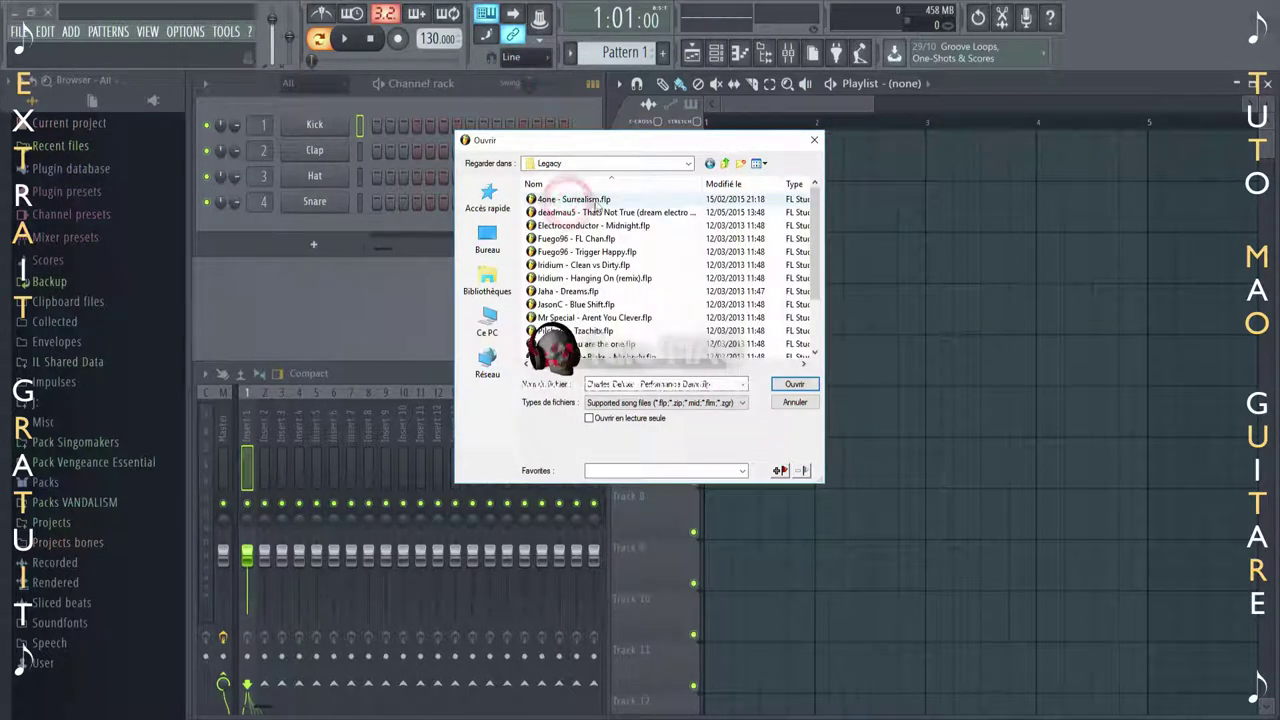
click(557, 213)
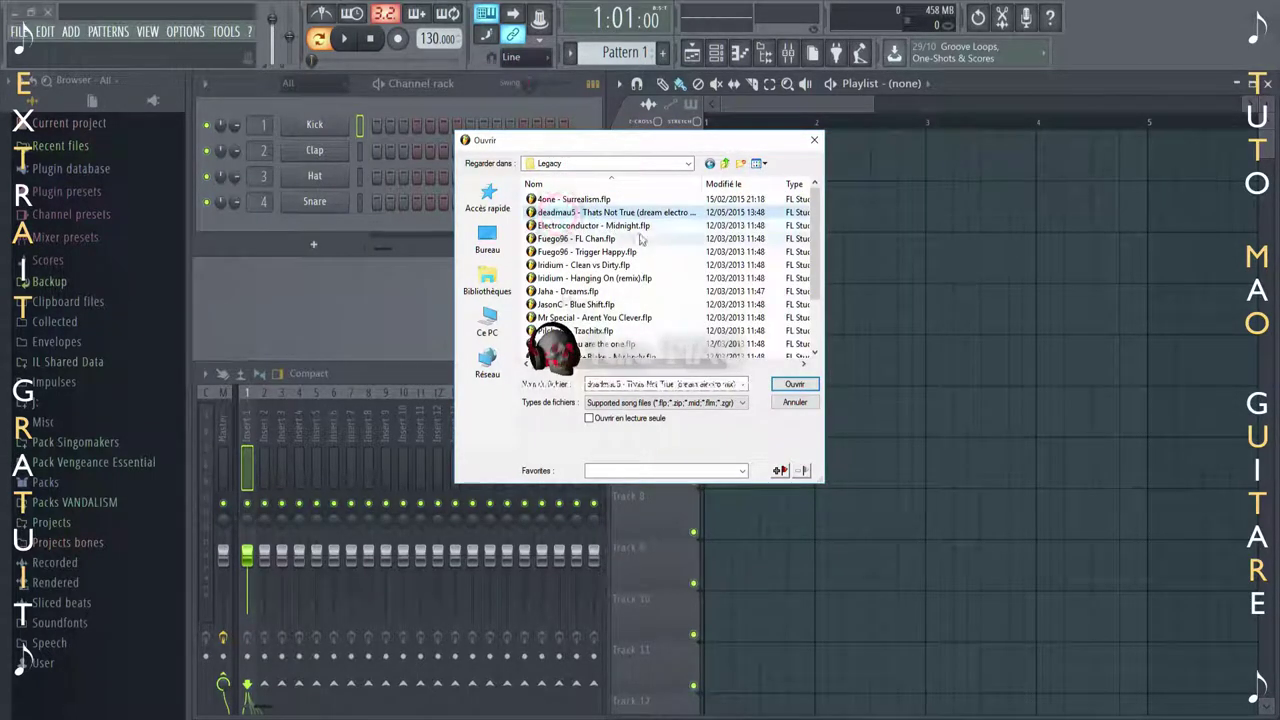
scroll(630, 235, down, 2)
scroll(637, 240, up, 2)
scroll(637, 240, down, 2)
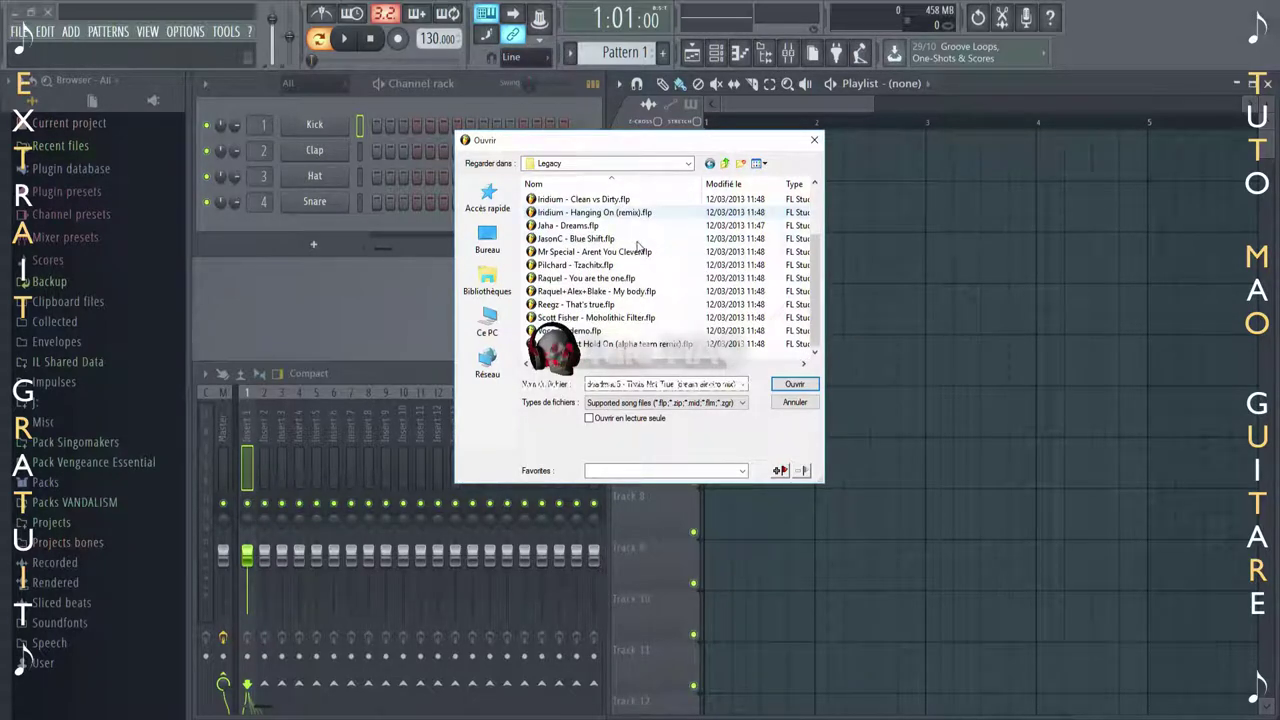
Return to the Projects folder and look through the Performance templates, including the Launchpad folder.
click(724, 163)
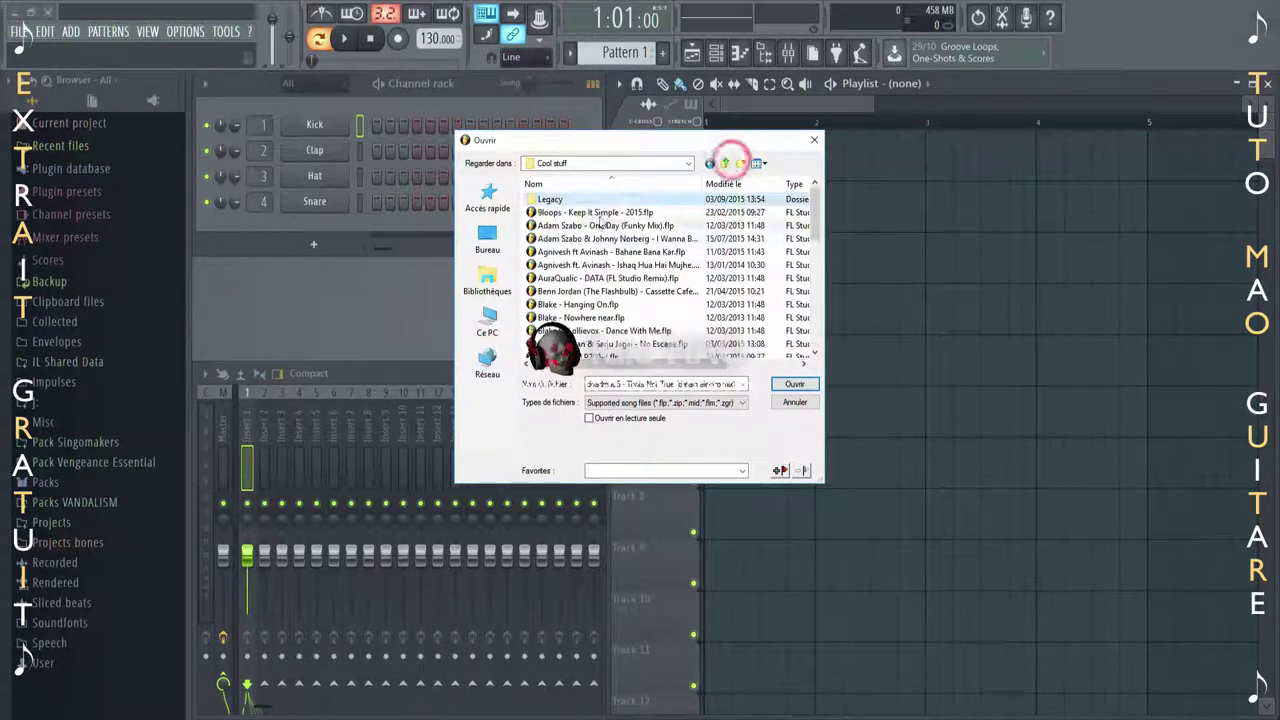
click(724, 163)
click(590, 226)
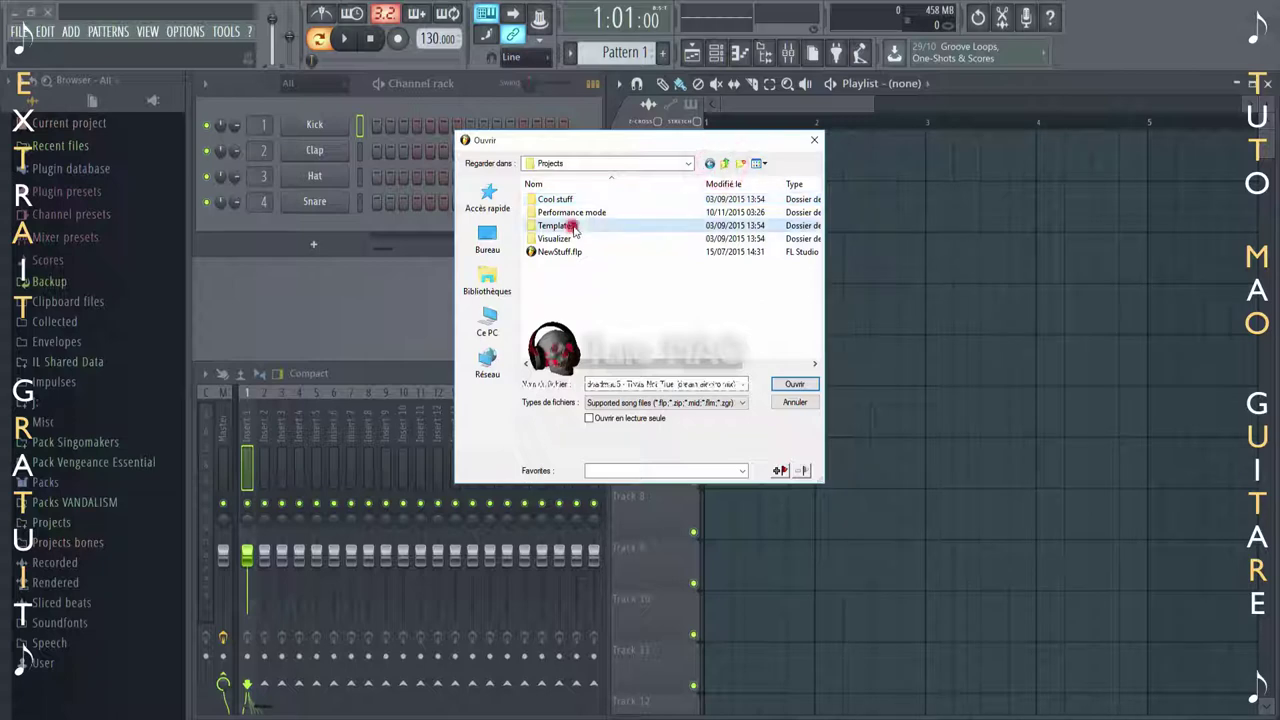
double_click(587, 228)
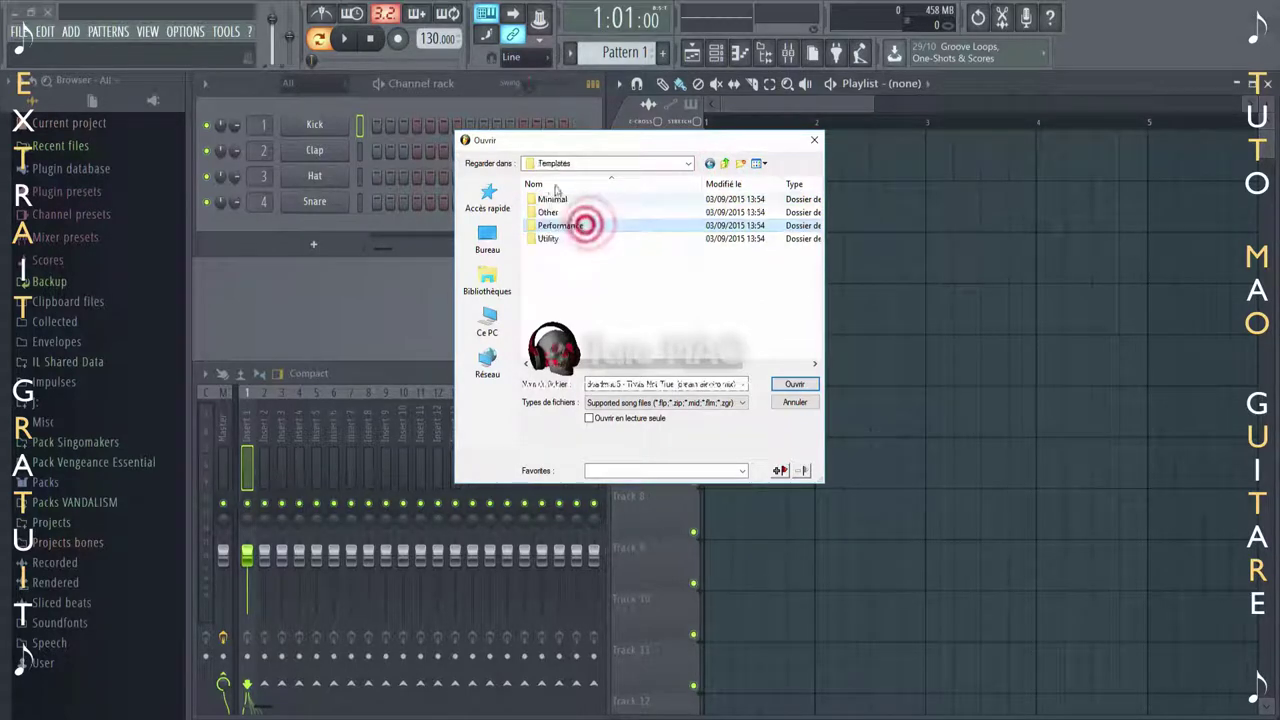
double_click(580, 227)
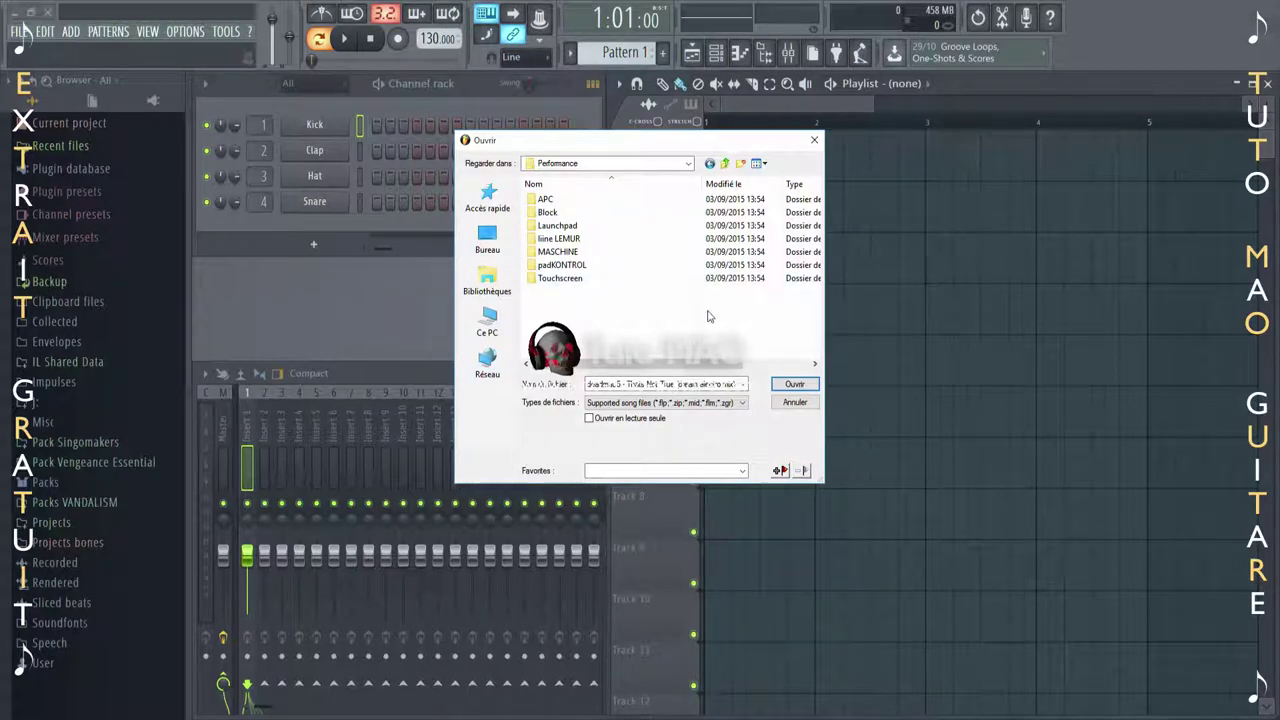
double_click(568, 225)
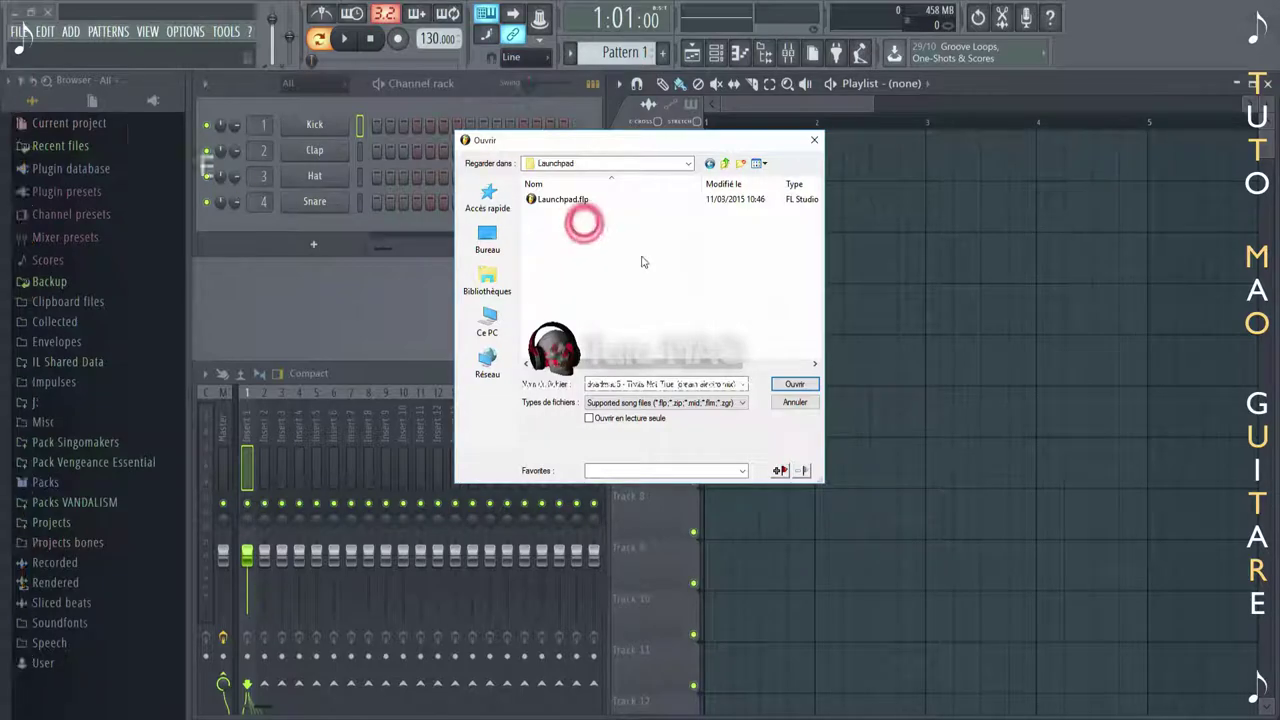
click(723, 164)
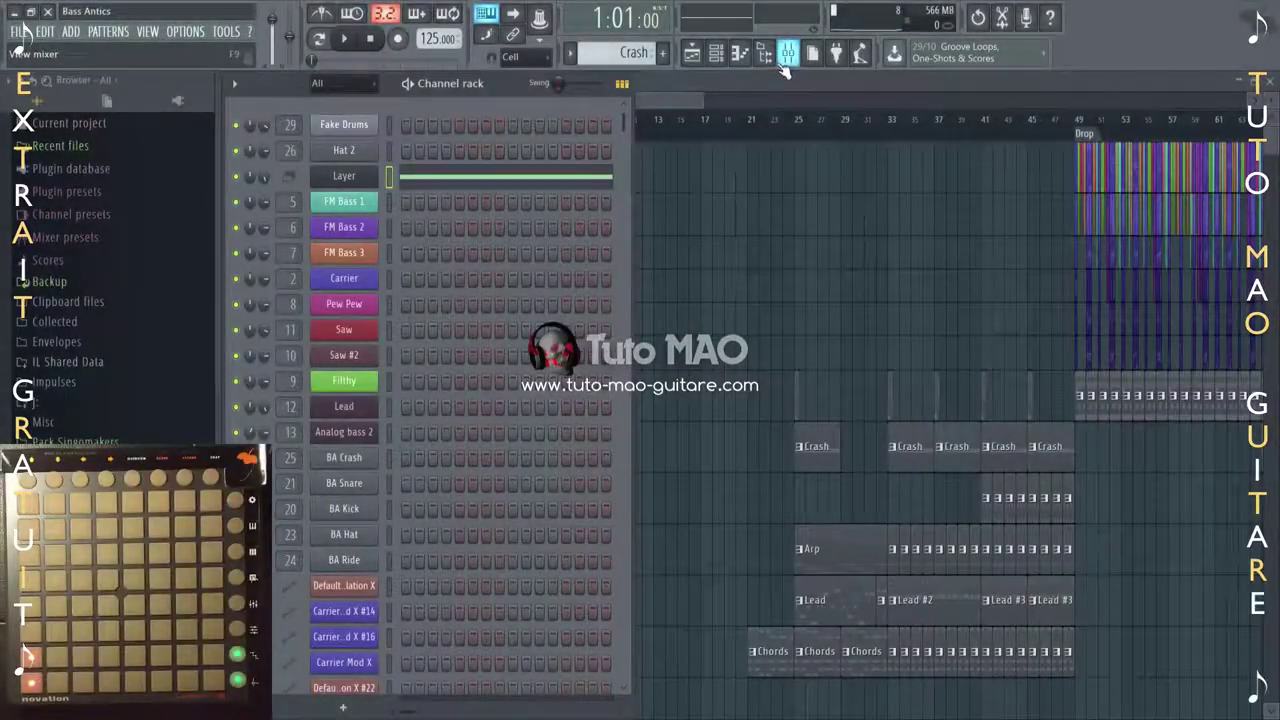
Show the mixer, open the Crash track's Fruity parametric EQ 2 and cut the lows with the band 1 low shelf.
click(788, 52)
click(1140, 437)
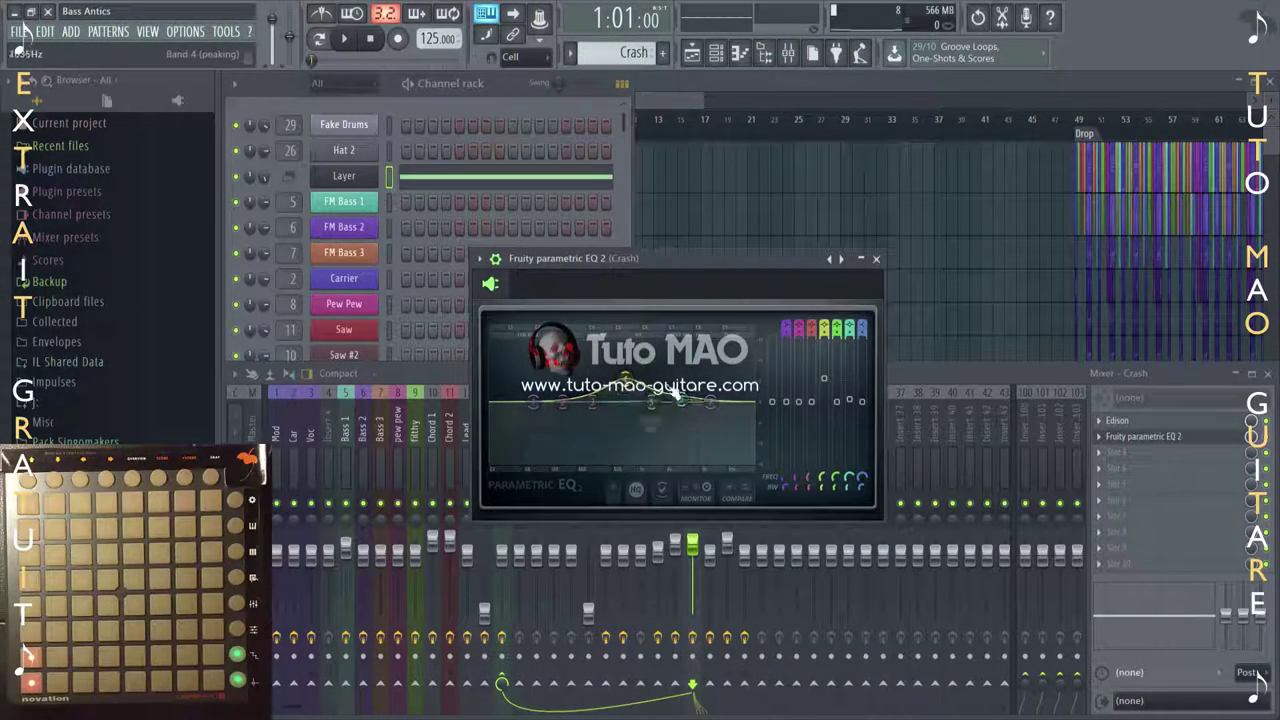
mouse_move(538, 407)
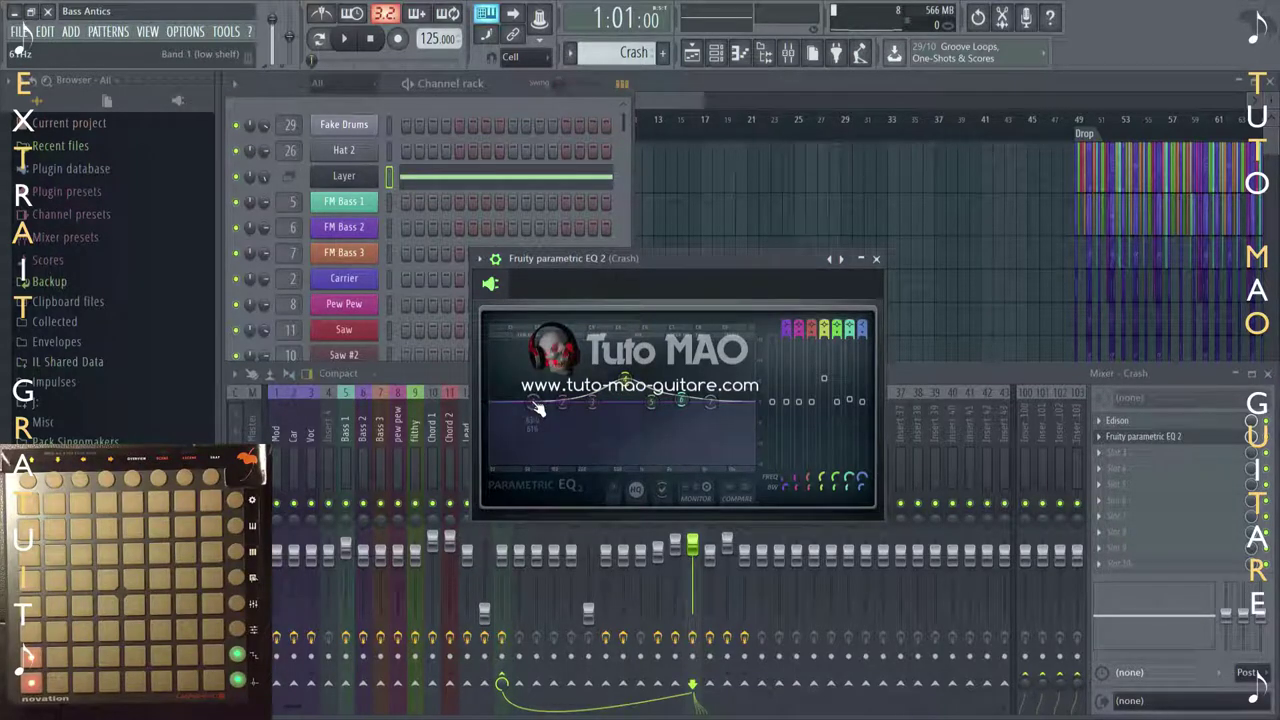
drag(538, 407, 585, 458)
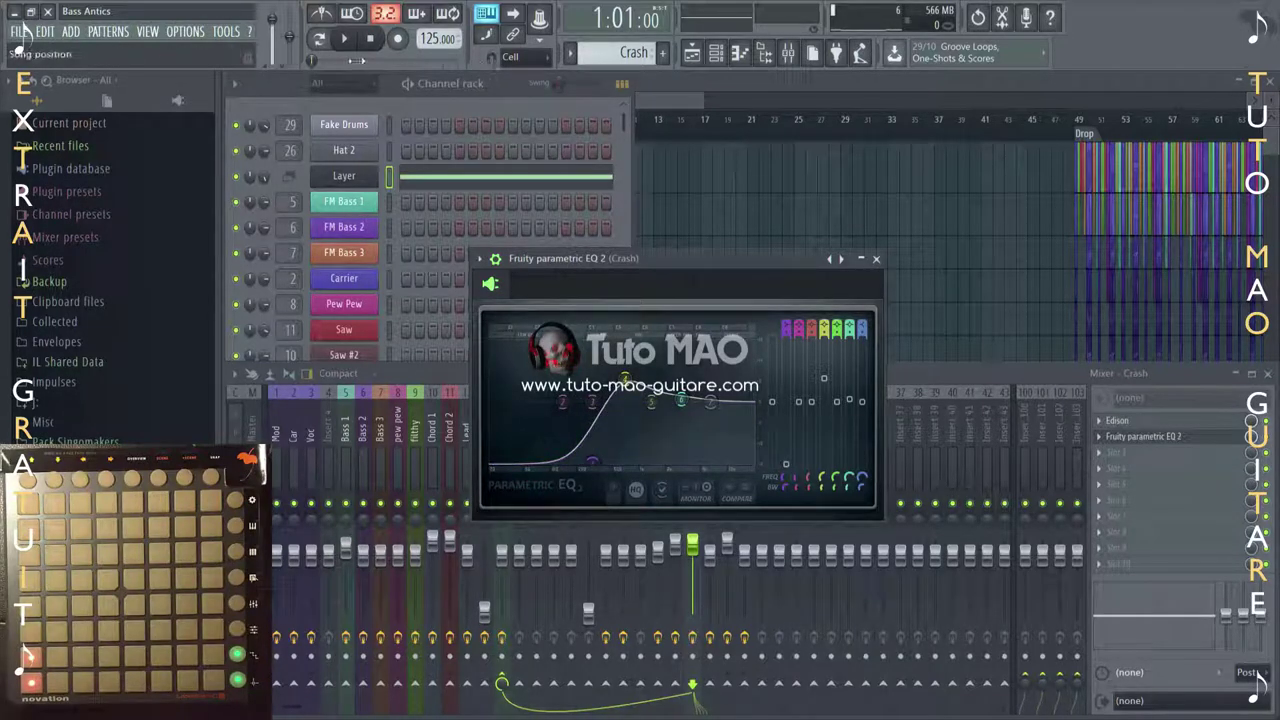
Play the project while lowering the band 1 frequency of the Crash equalizer, close the equalizer and stop playback.
click(344, 38)
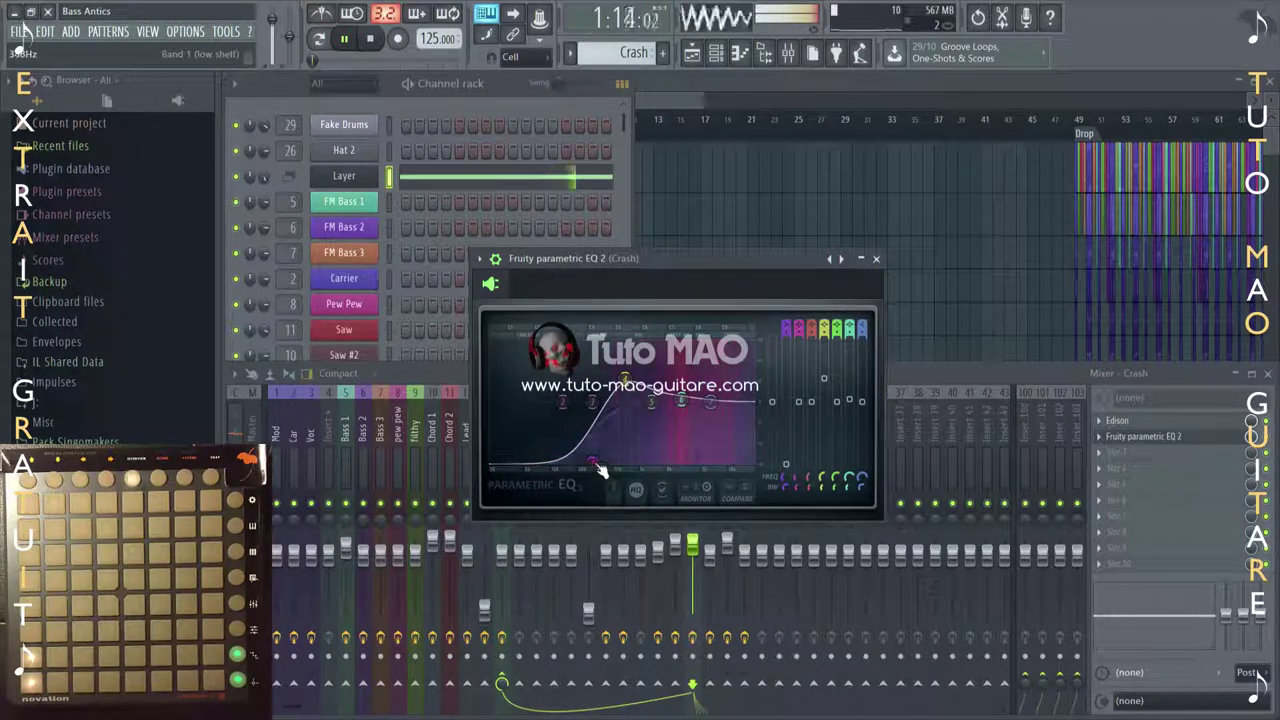
drag(593, 462, 567, 460)
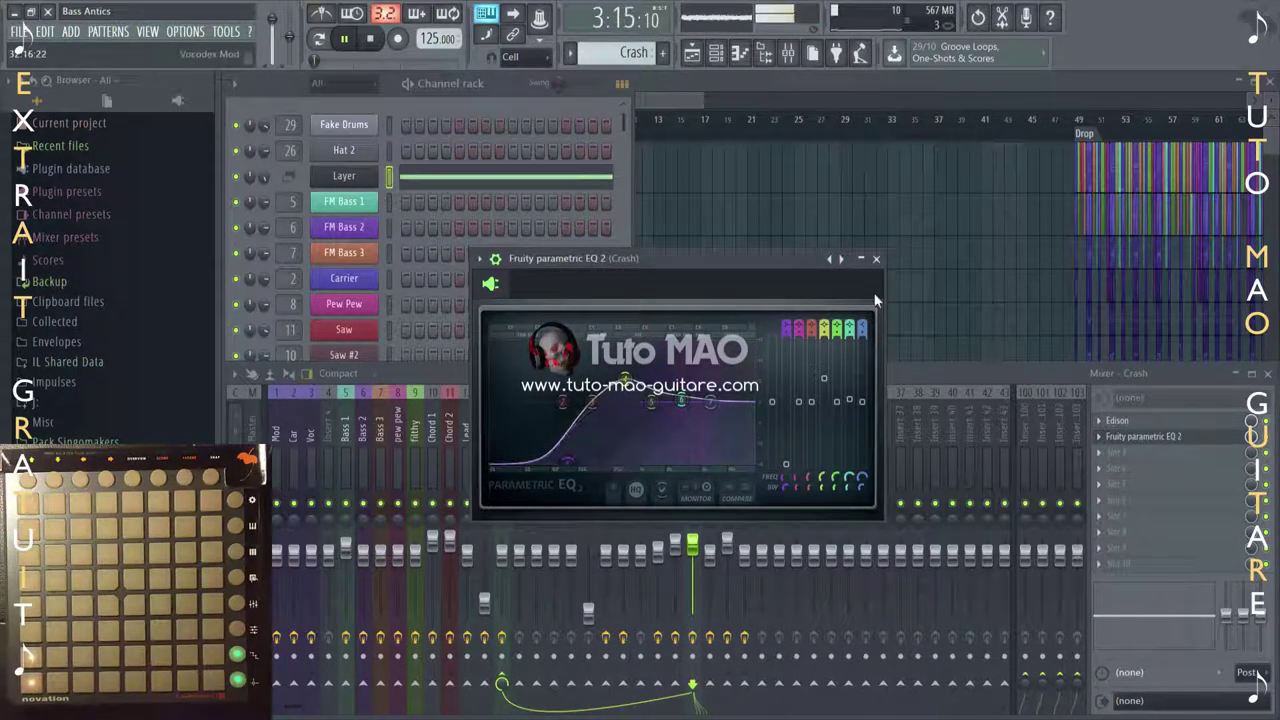
click(876, 262)
key(space)
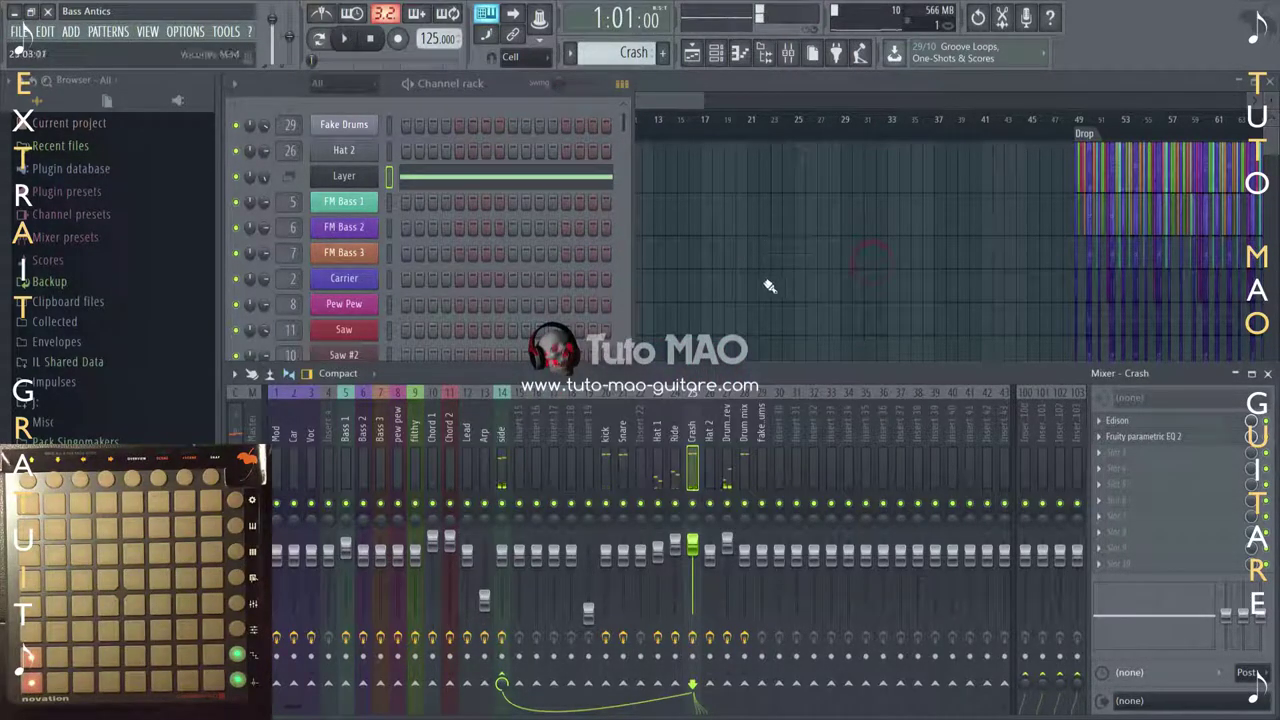
Hide the mixer and the channel rack to show the beginning of the Bass Antics playlist.
click(1268, 374)
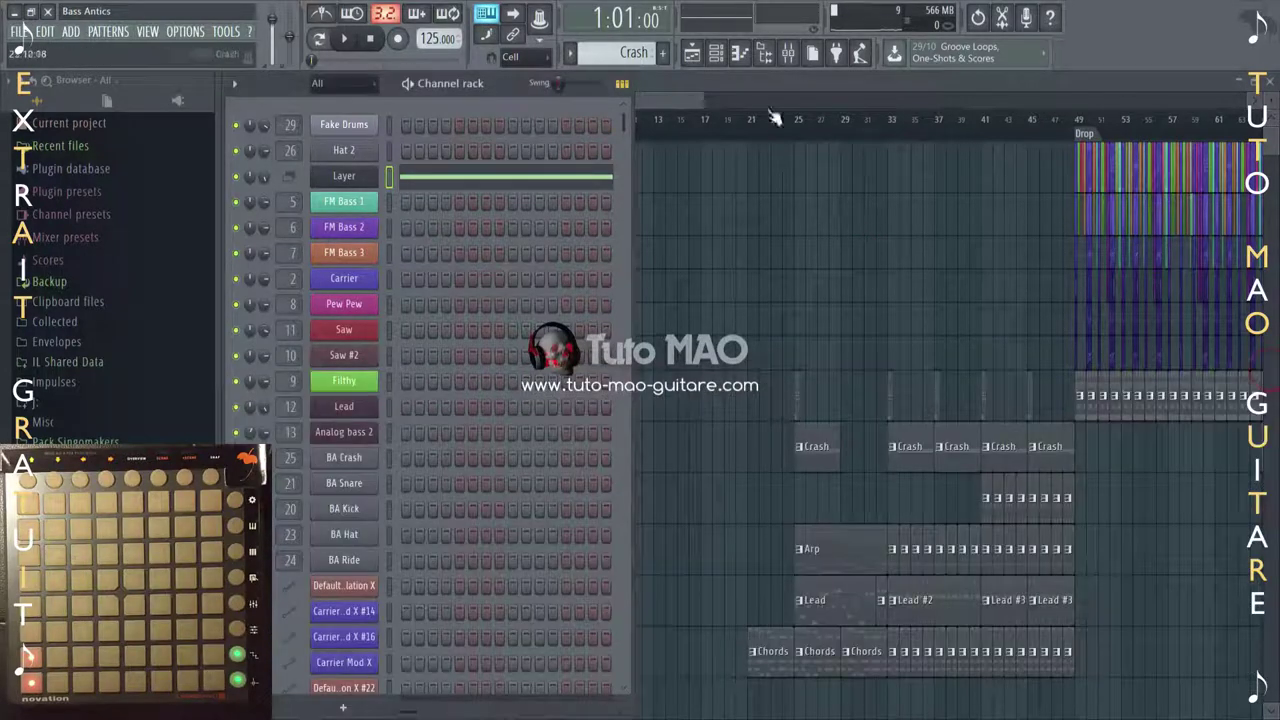
key(F6)
scroll(585, 108, down, 5)
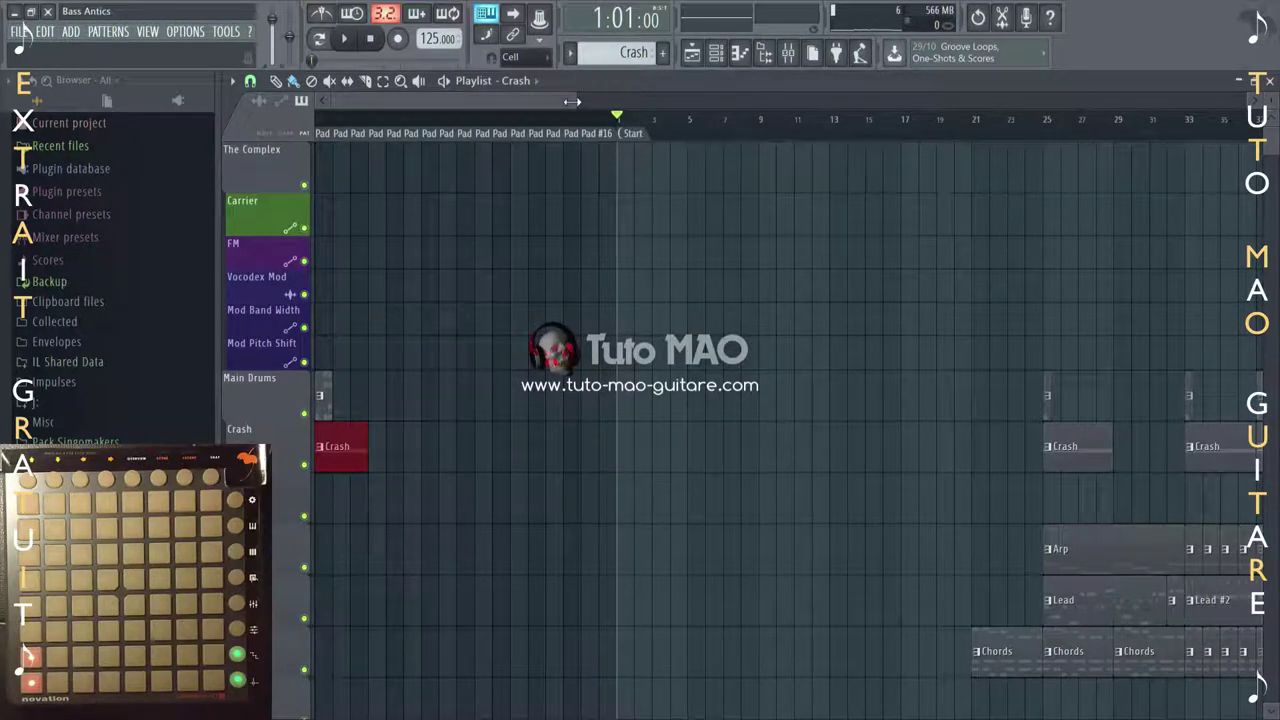
Move the Arp clip to start at Pad #2 and the Lead clip to start at Pad #3 in the performance zone.
drag(571, 101, 765, 101)
drag(775, 601, 383, 609)
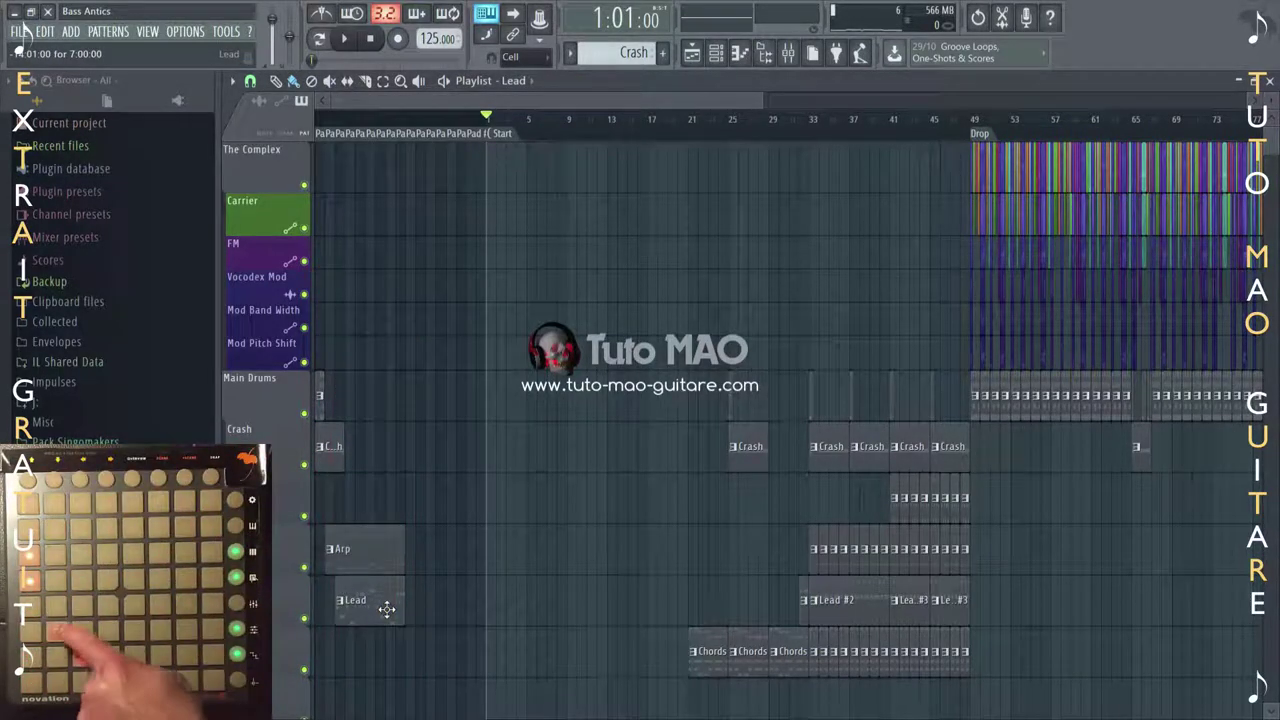
right_click(816, 560)
click(723, 530)
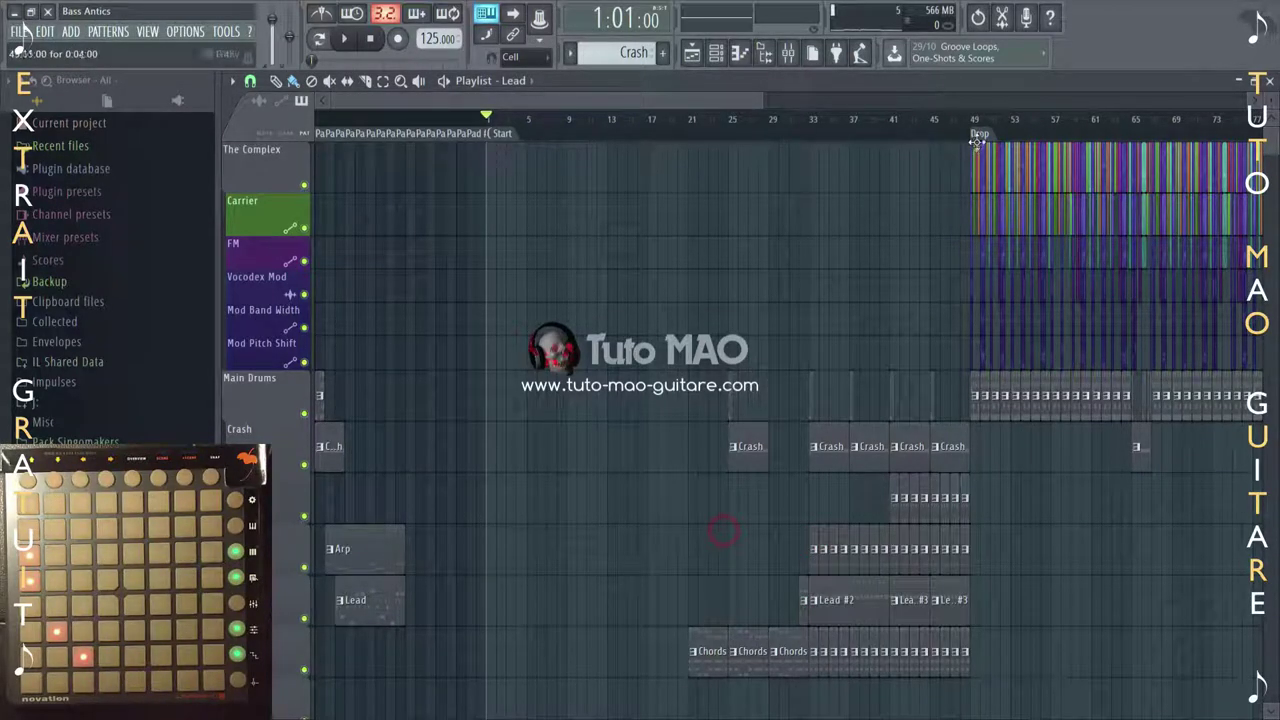
Place an FM Bass 2 #4 pattern clip on The Complex track, starting at Pad #2 of the performance zone.
drag(769, 99, 690, 119)
drag(789, 115, 880, 124)
drag(771, 97, 254, 162)
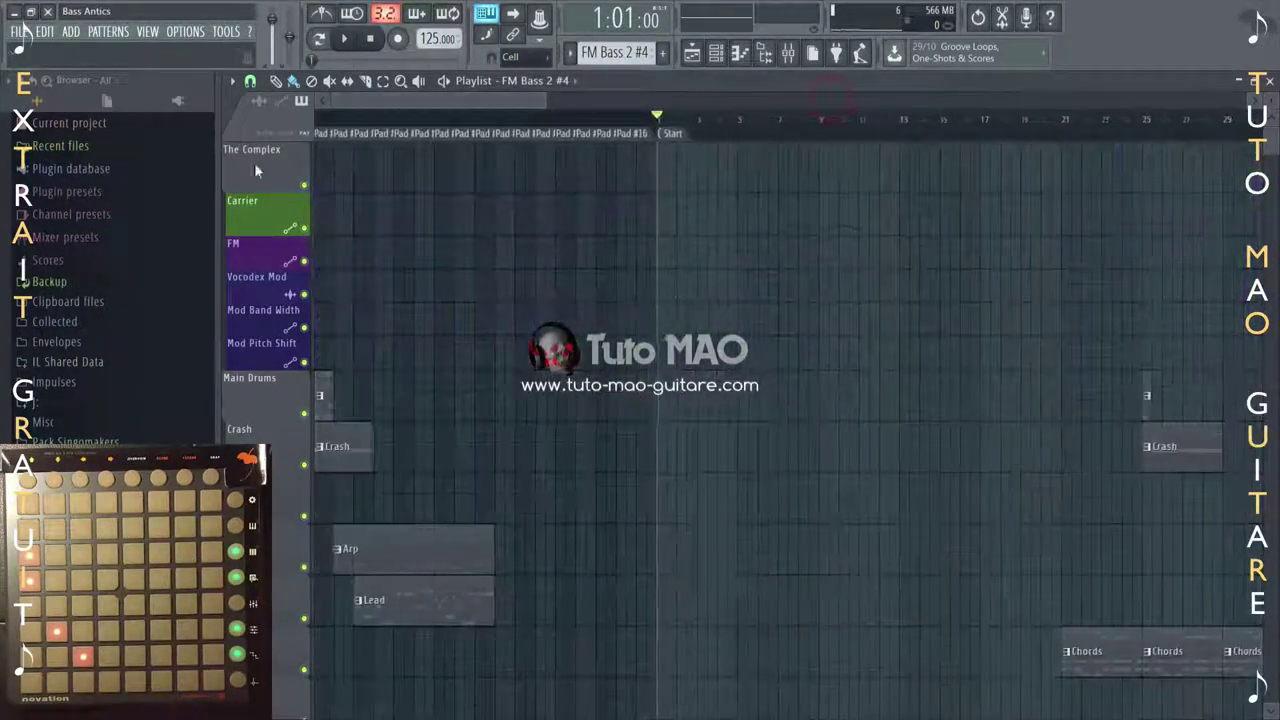
click(345, 172)
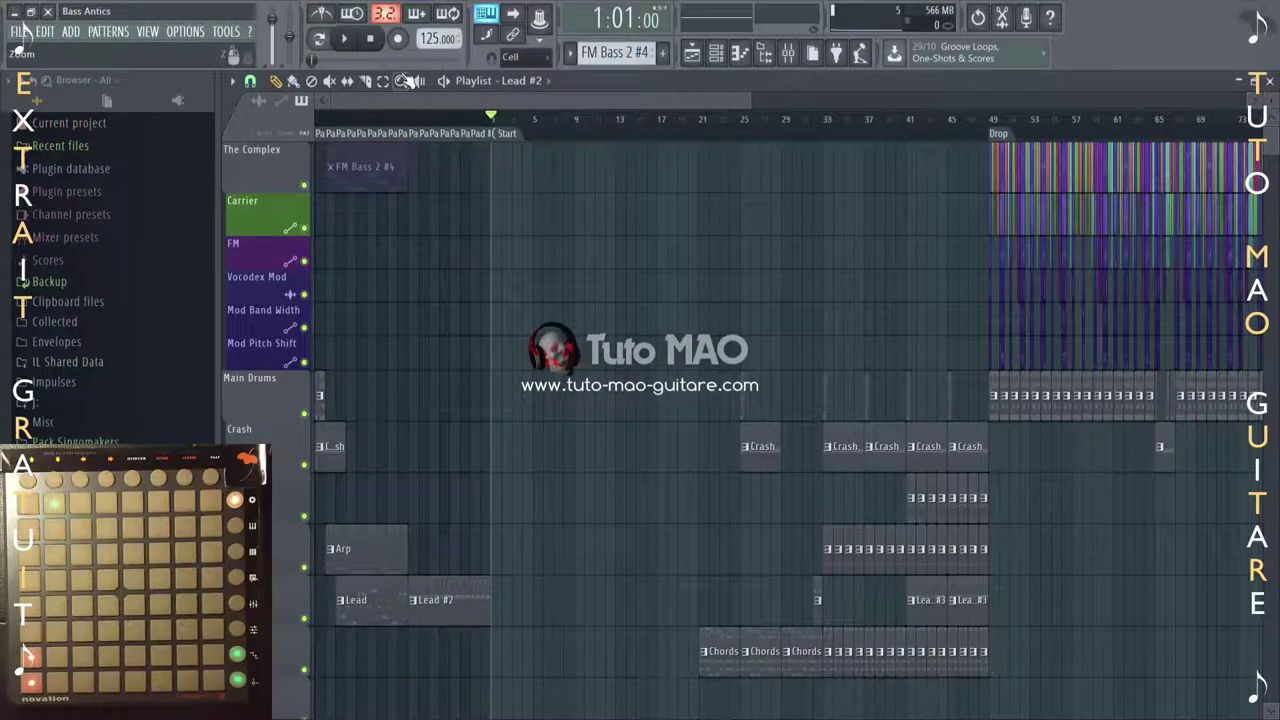
Select all the song clips located after the Start marker and delete them, keeping the clips on the pads.
drag(606, 146, 1262, 715)
key(Delete)
drag(1041, 99, 150, 131)
drag(752, 99, 777, 277)
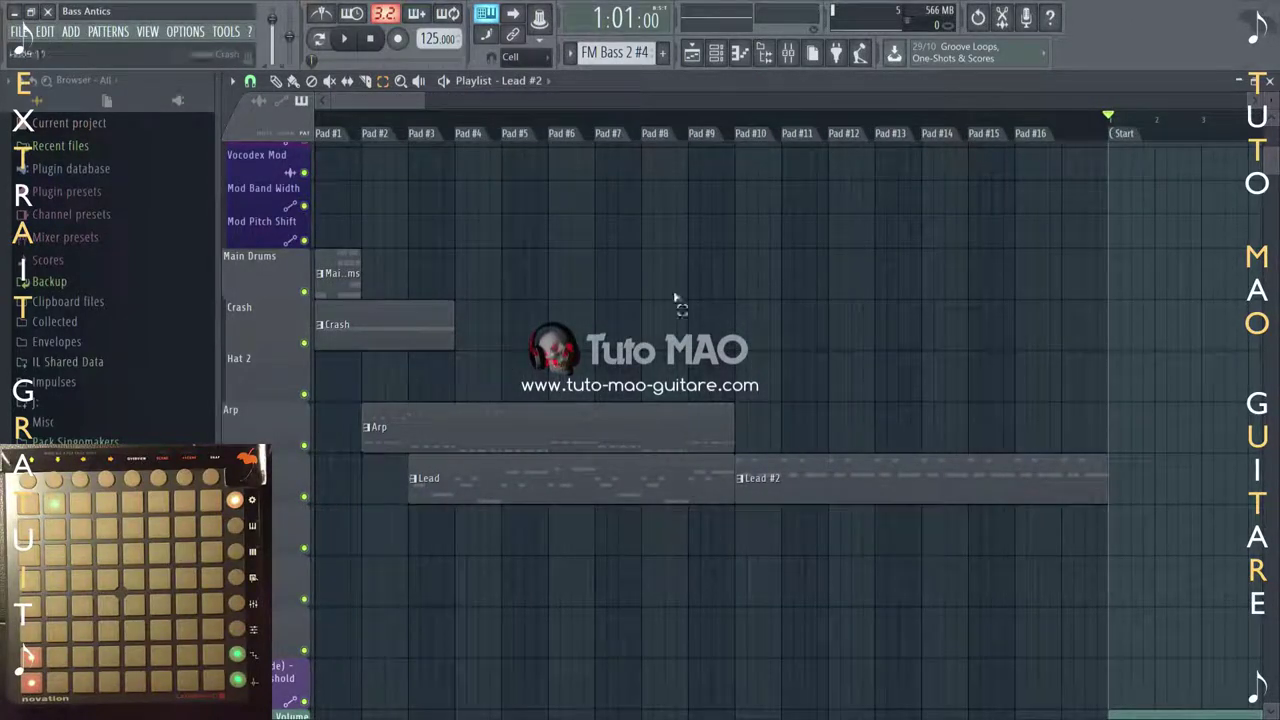
scroll(343, 85, up, 1)
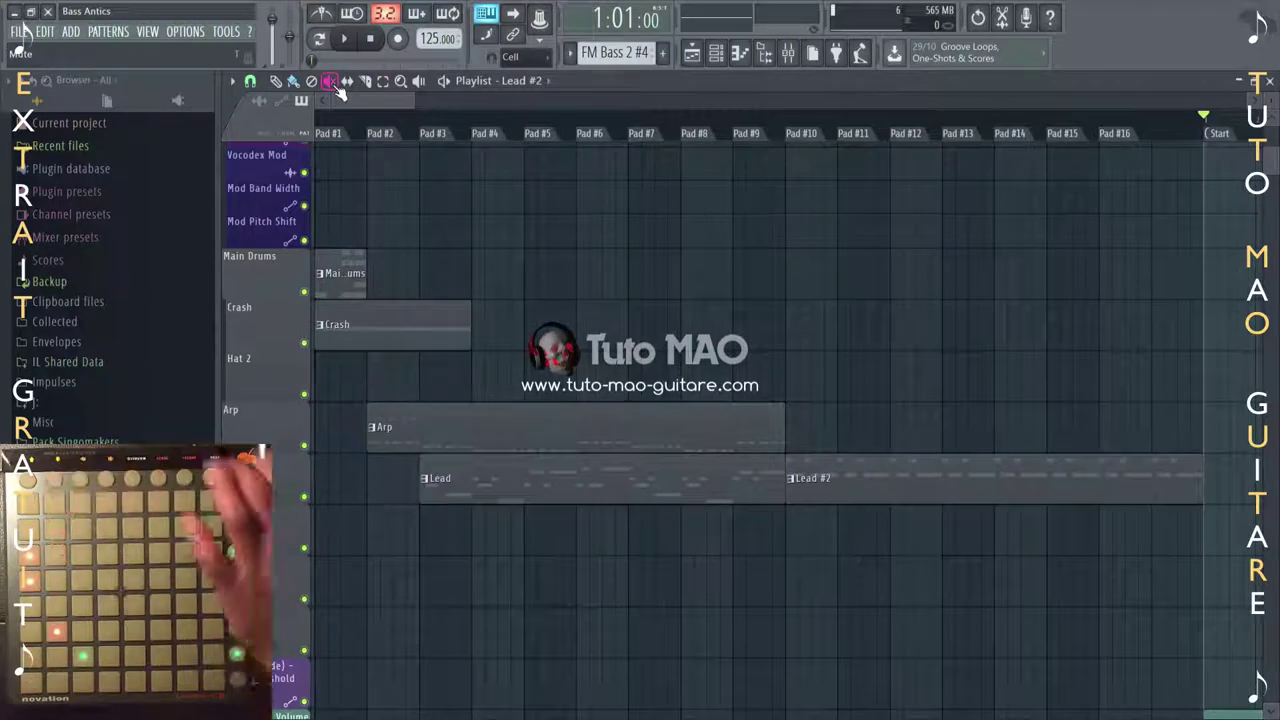
Shift the Lead clip one pad earlier to start at Pad #2 and try moving the Lead #2 clip slightly earlier too.
click(311, 82)
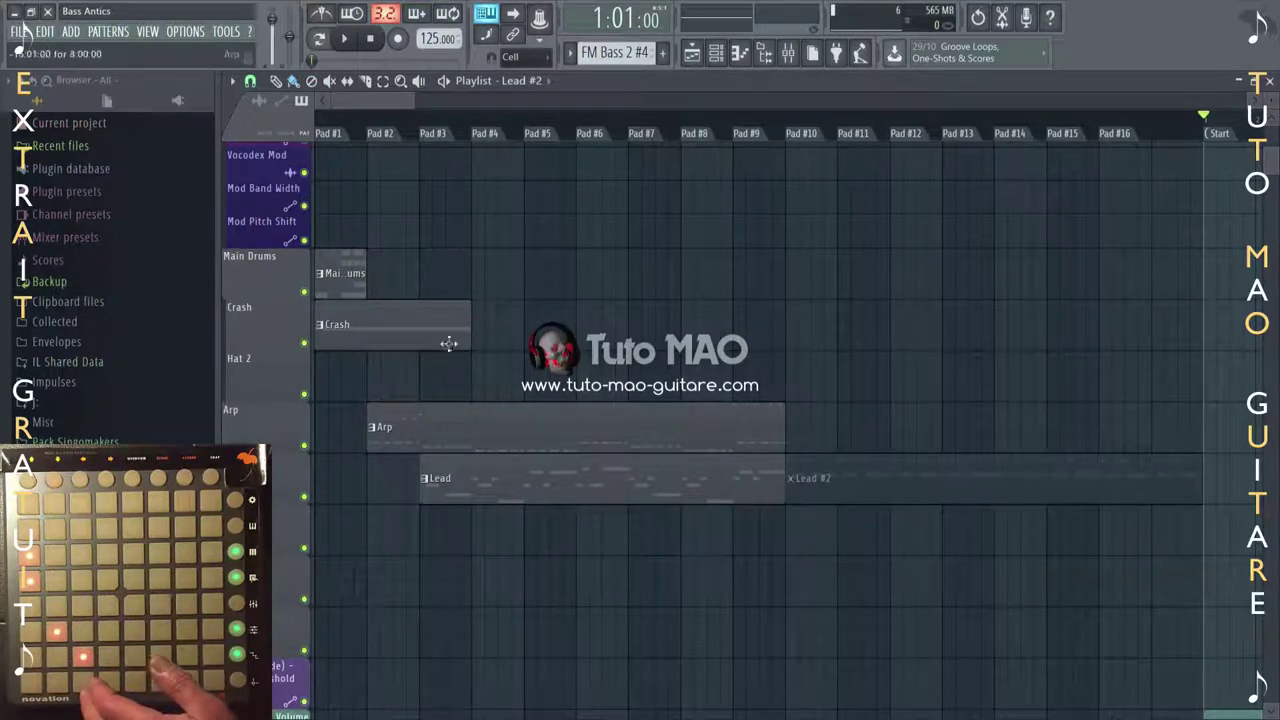
click(367, 324)
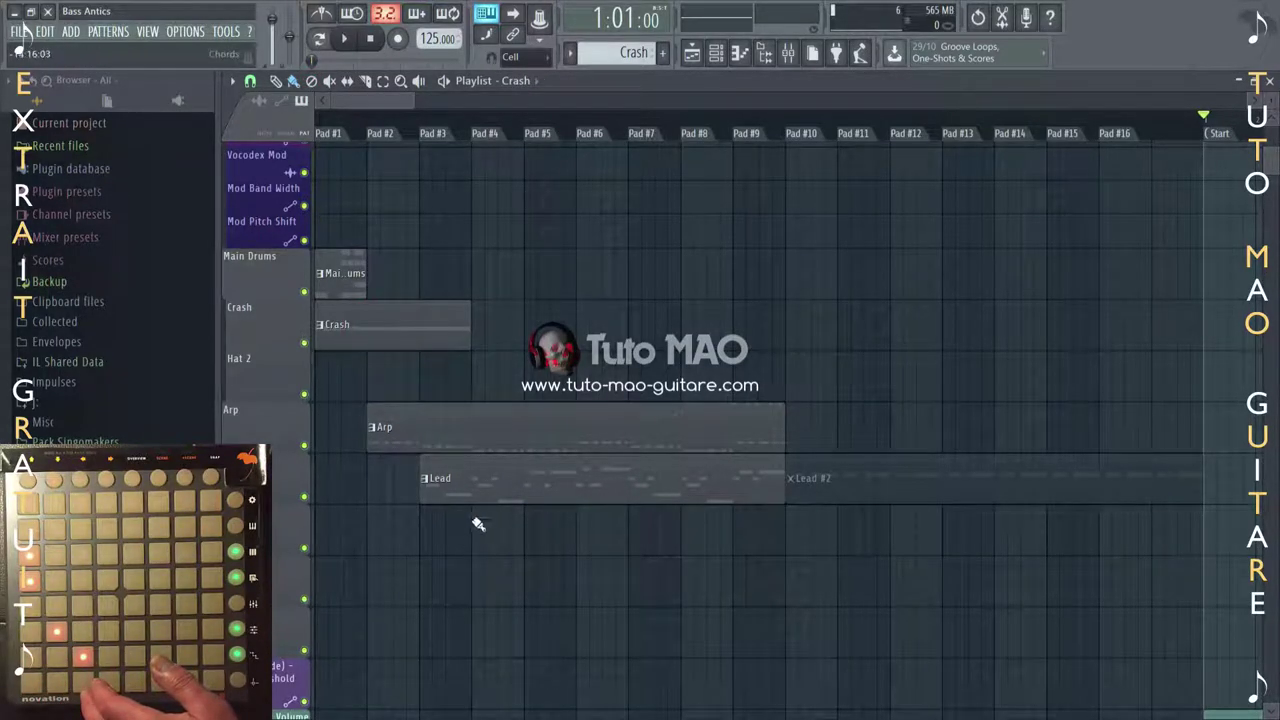
drag(471, 483, 420, 470)
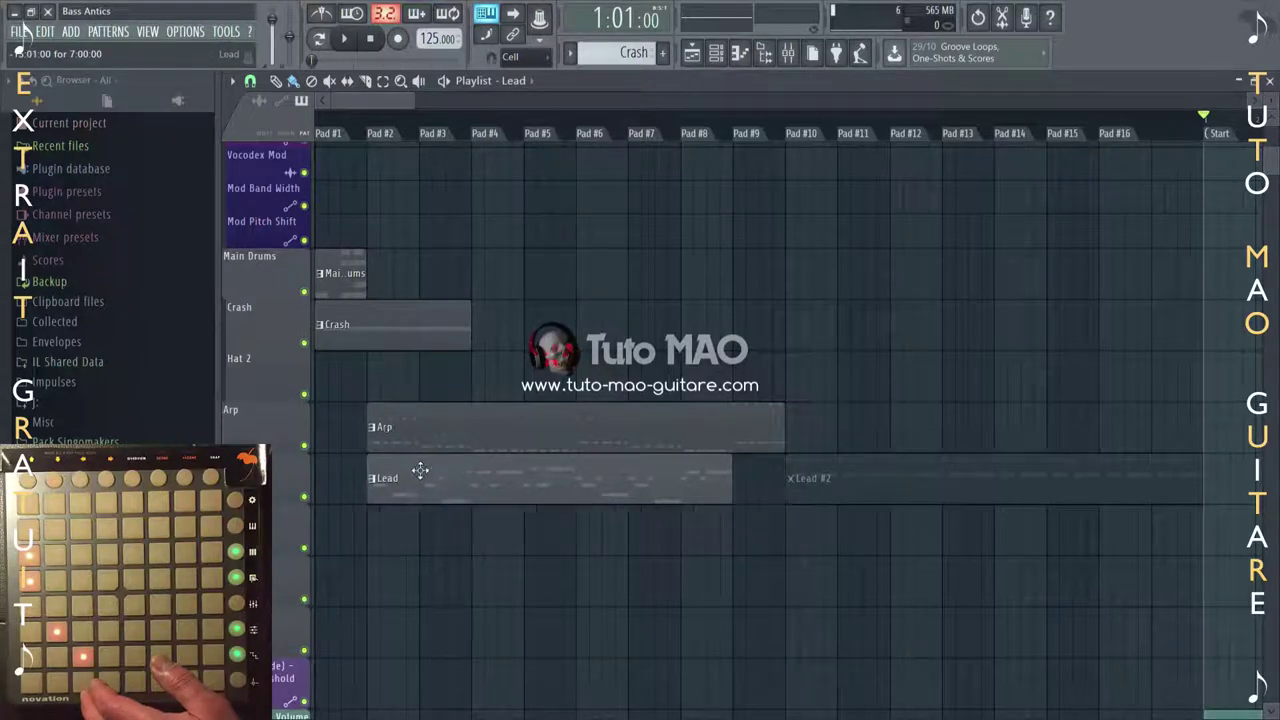
drag(853, 462, 838, 462)
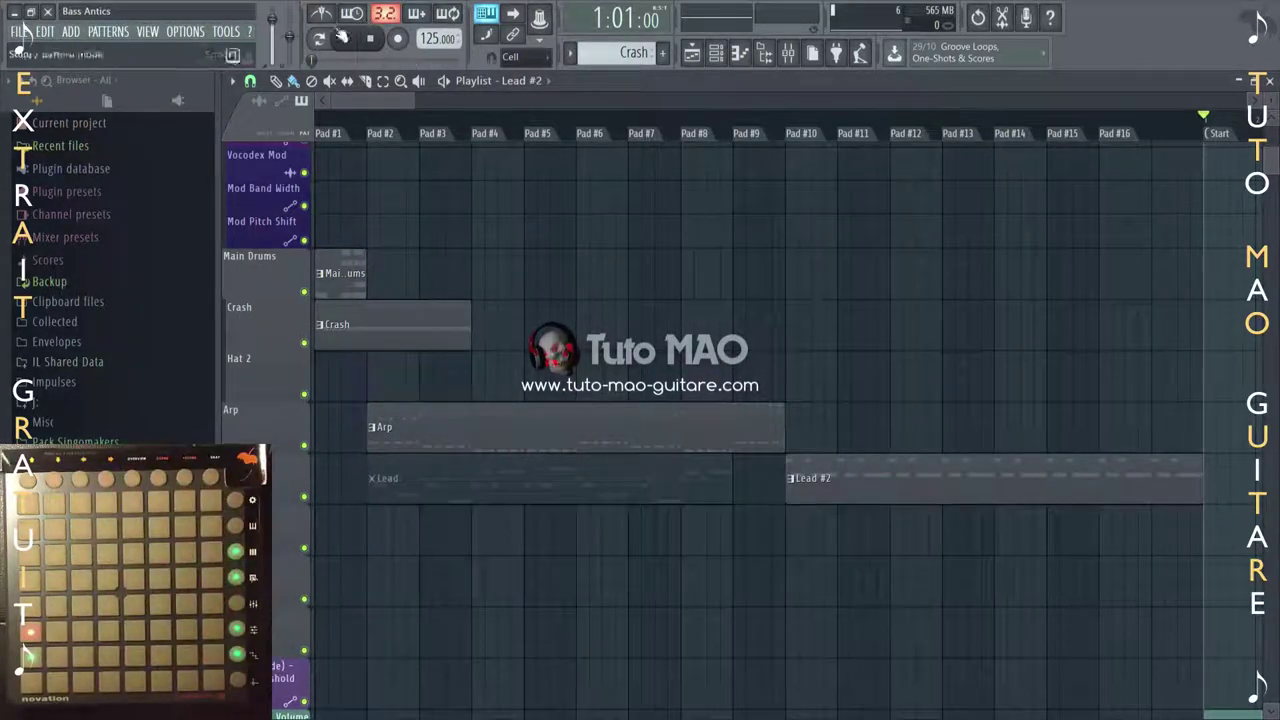
Play the performance, trigger the Lead and Lead #2 clips alternately, and stop playback.
click(341, 38)
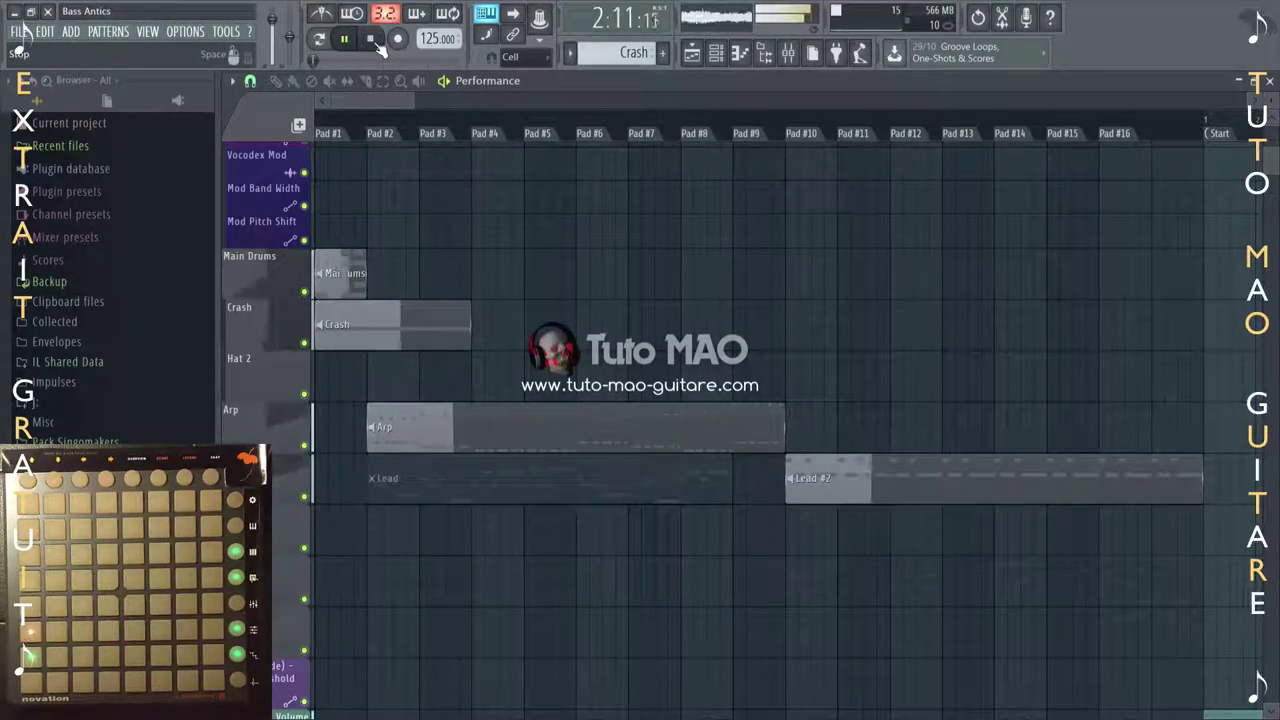
click(420, 497)
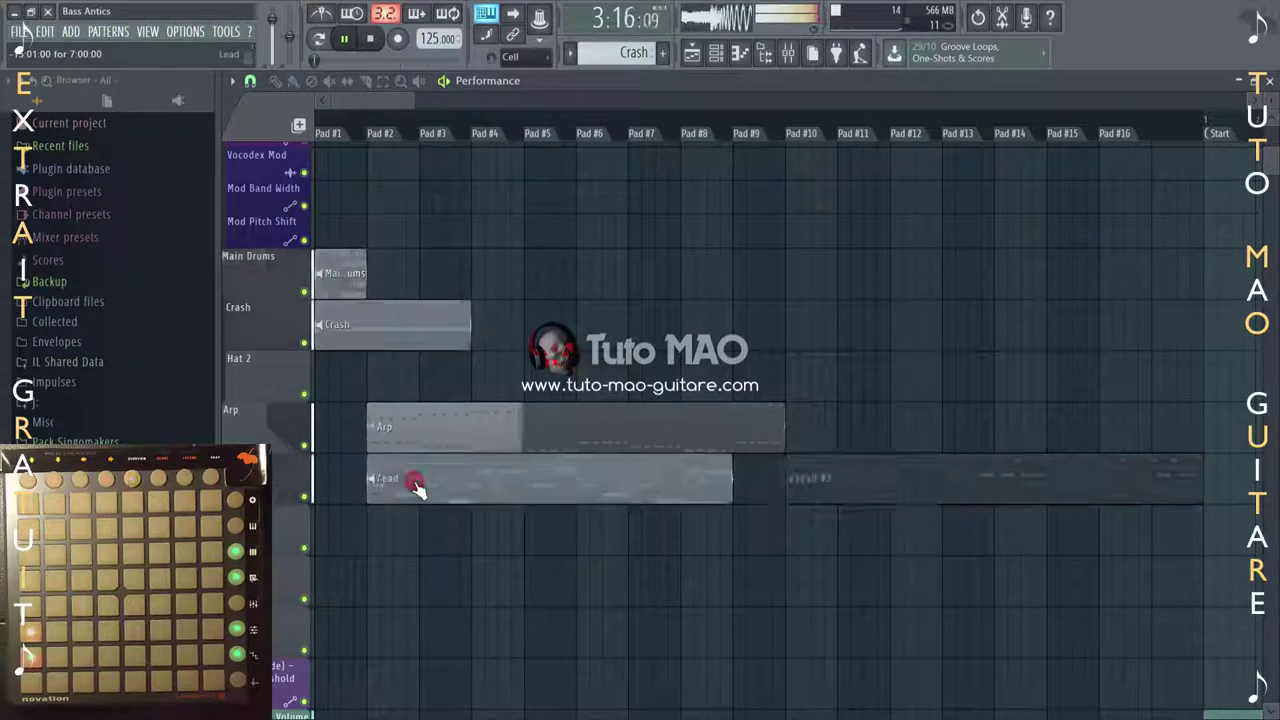
click(895, 488)
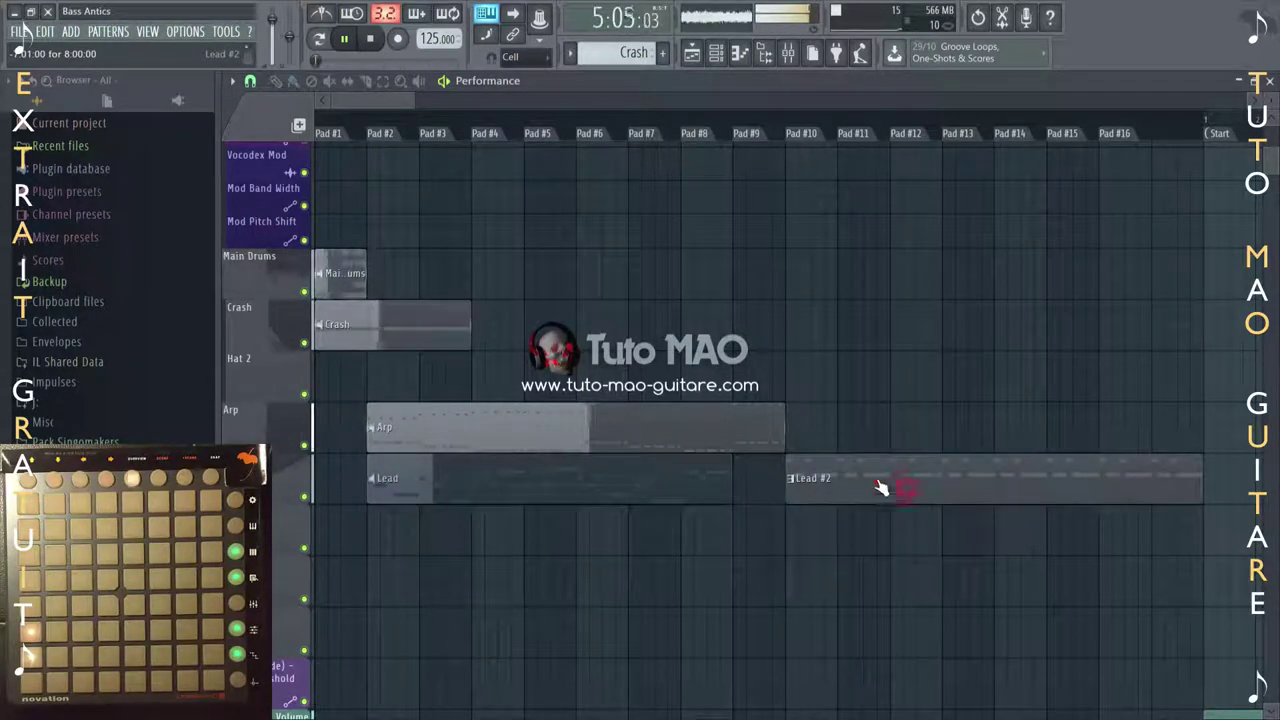
click(636, 488)
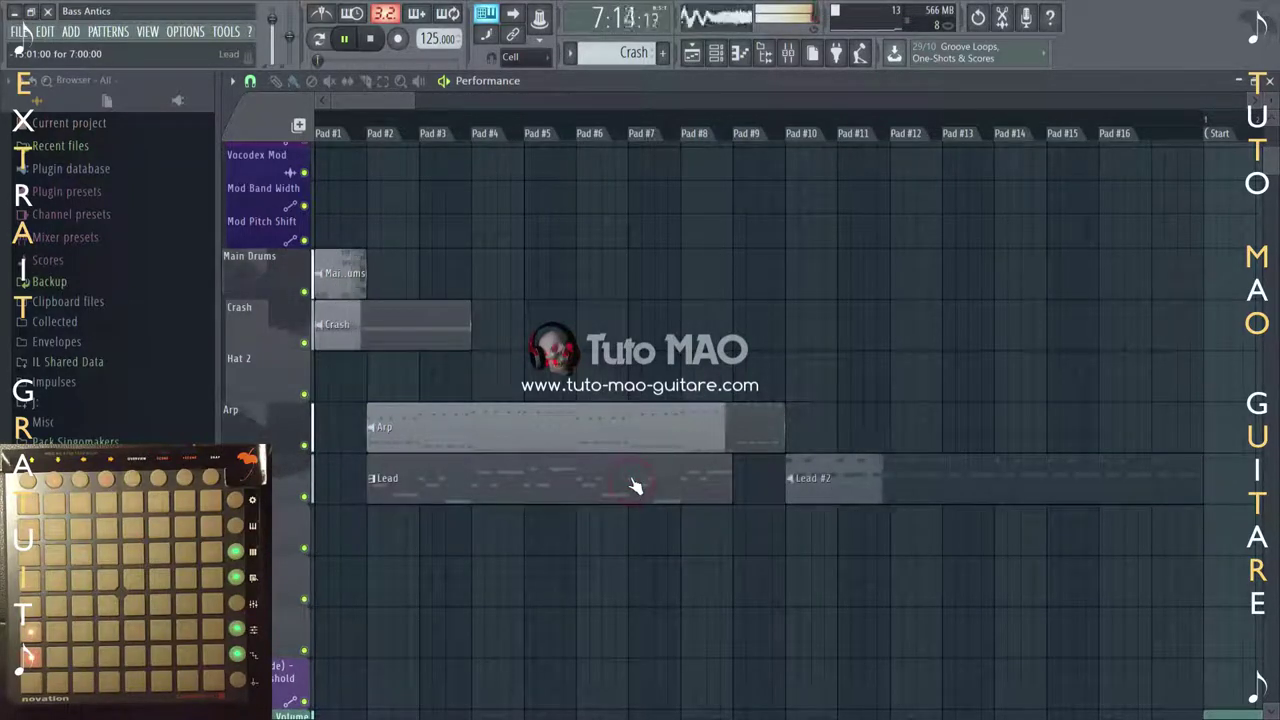
key(space)
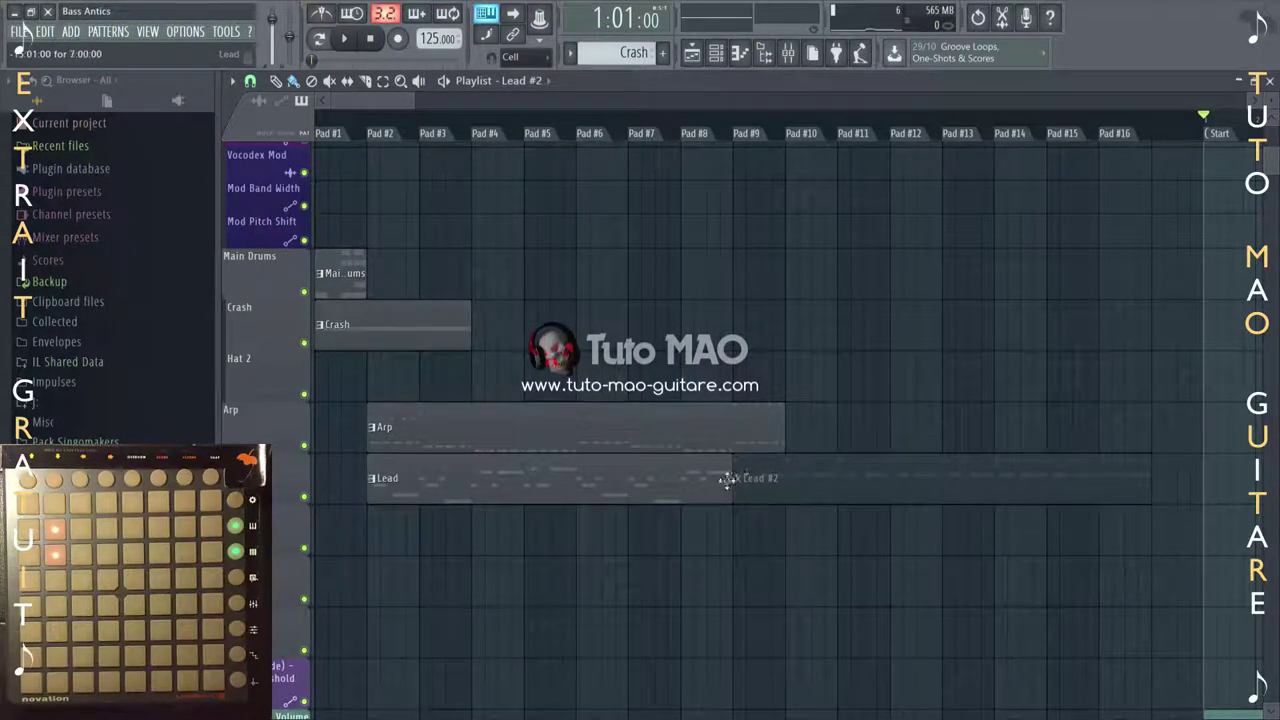
Replay the performance with Lead #2 at Pad #9, switch repeatedly between the two Lead track clips, and stop.
click(358, 42)
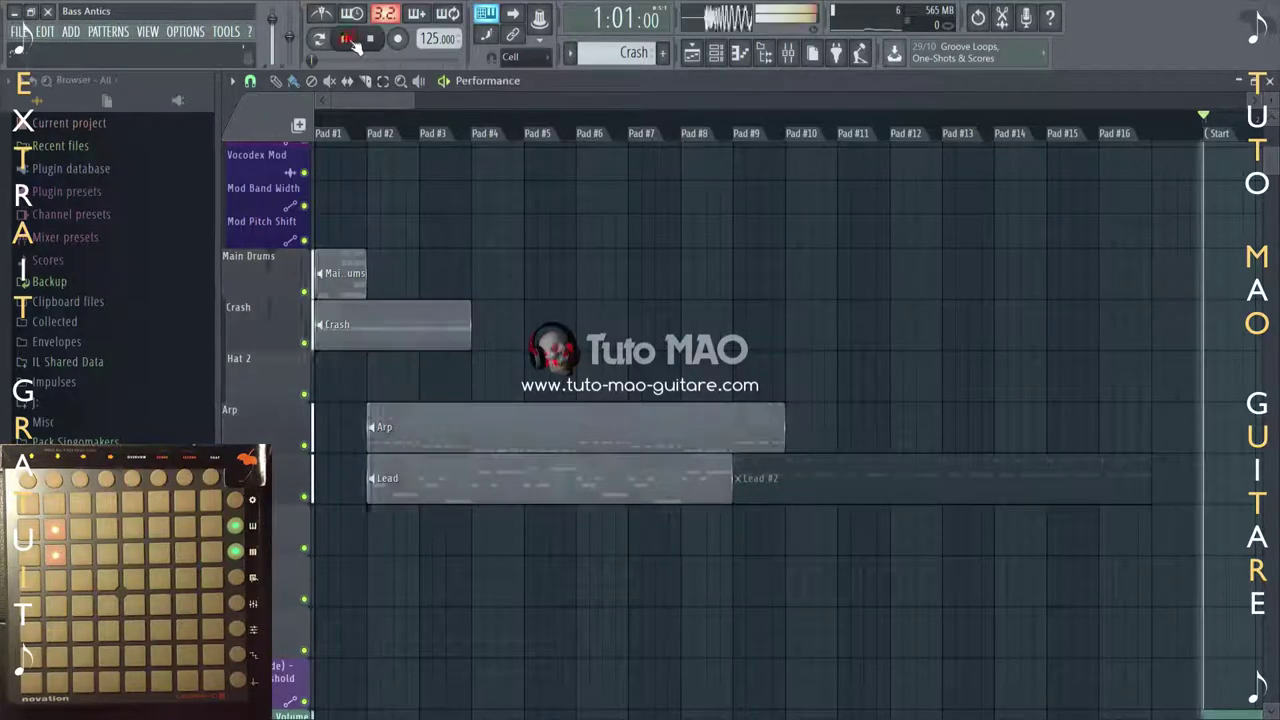
key(space)
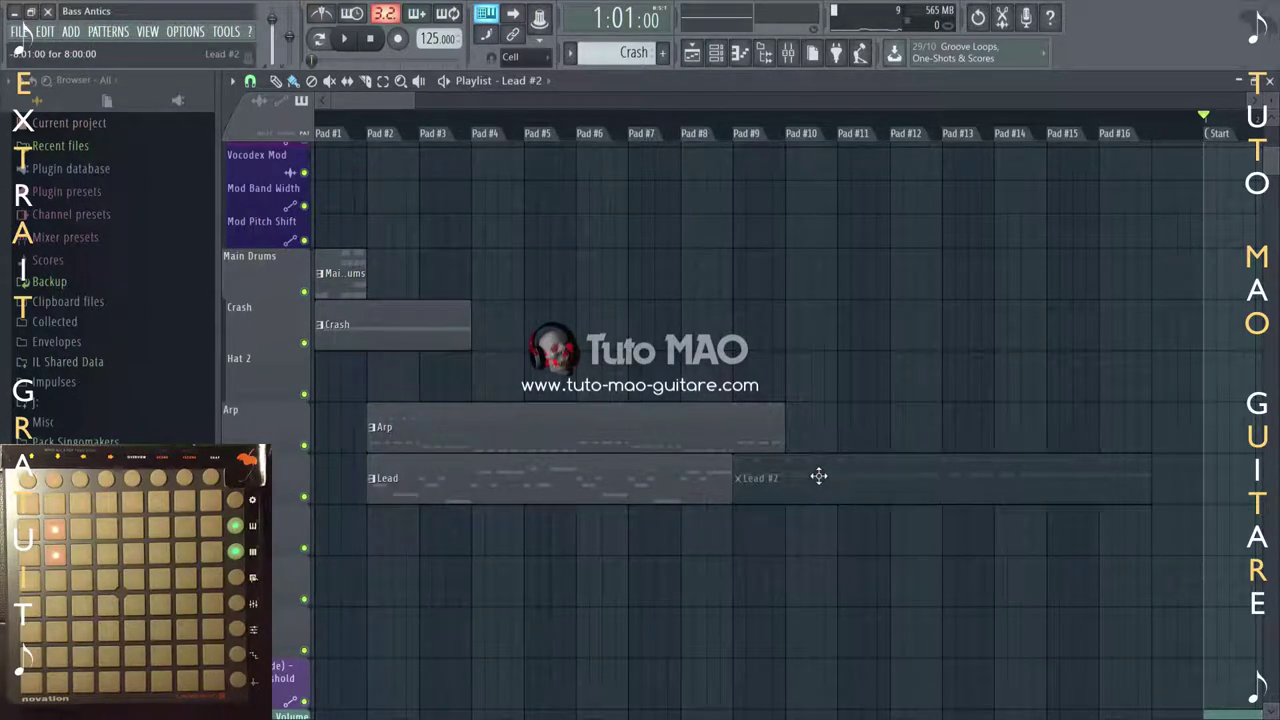
click(348, 40)
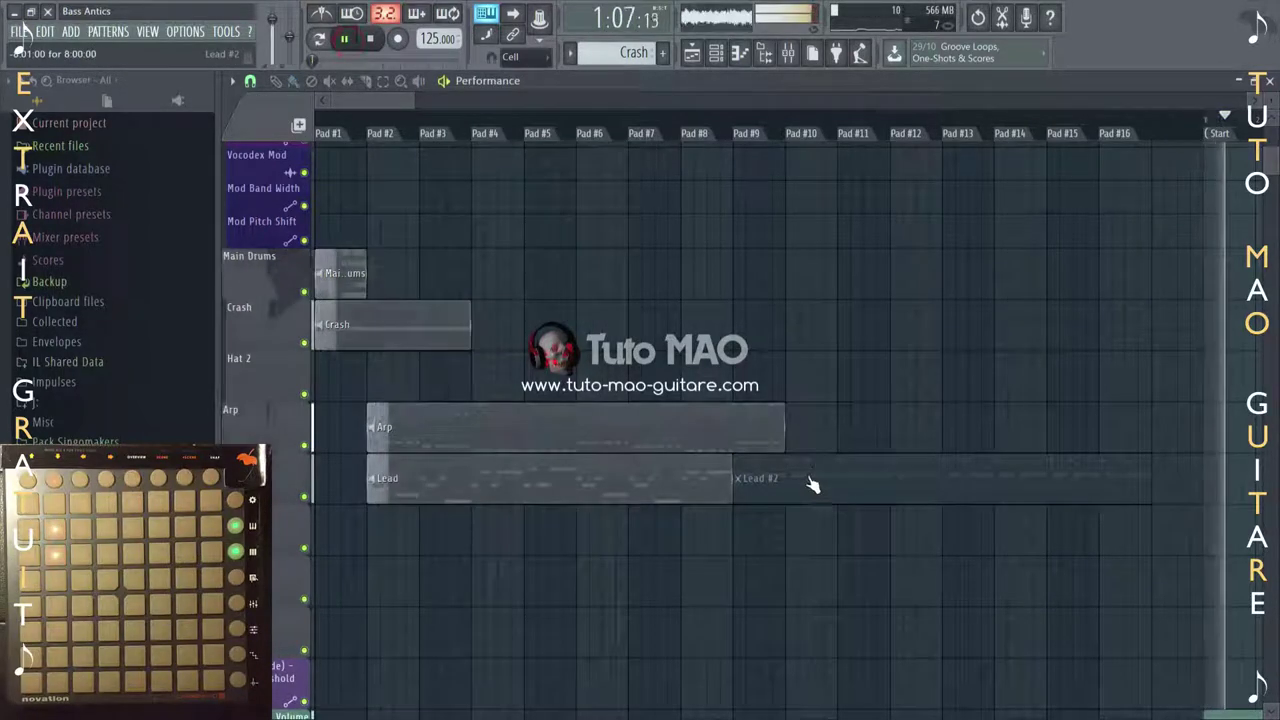
click(806, 480)
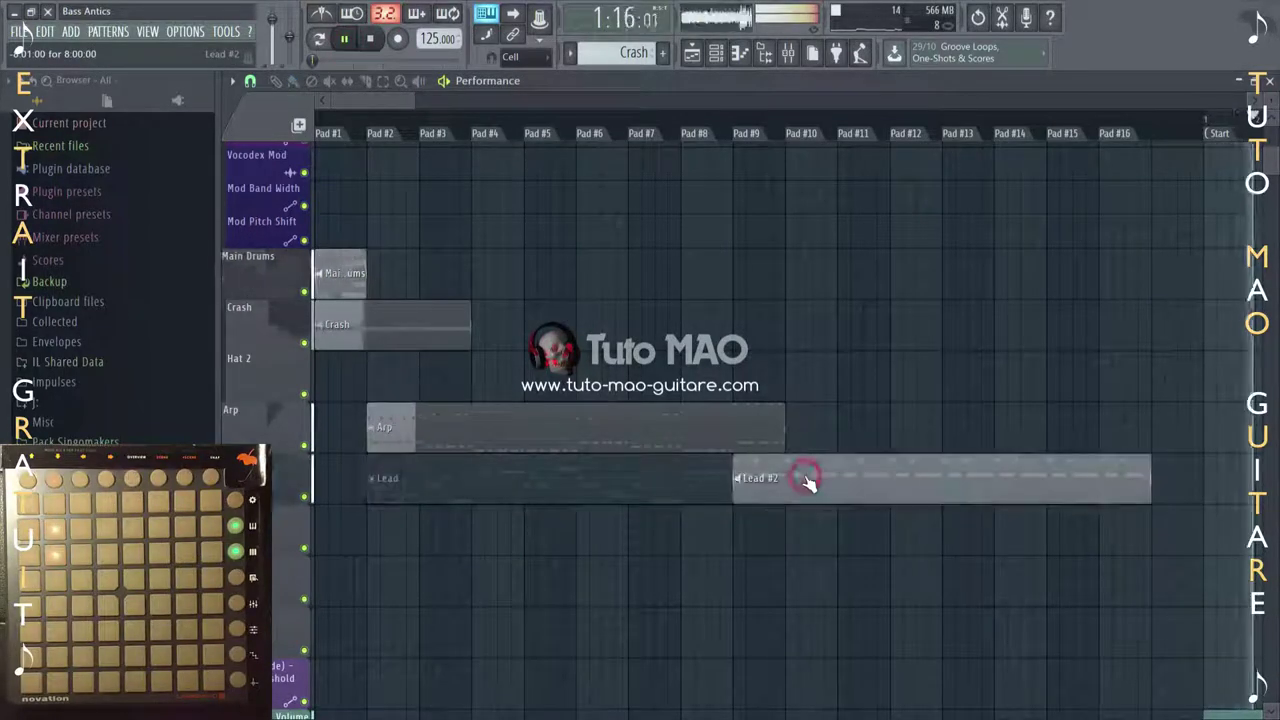
click(476, 486)
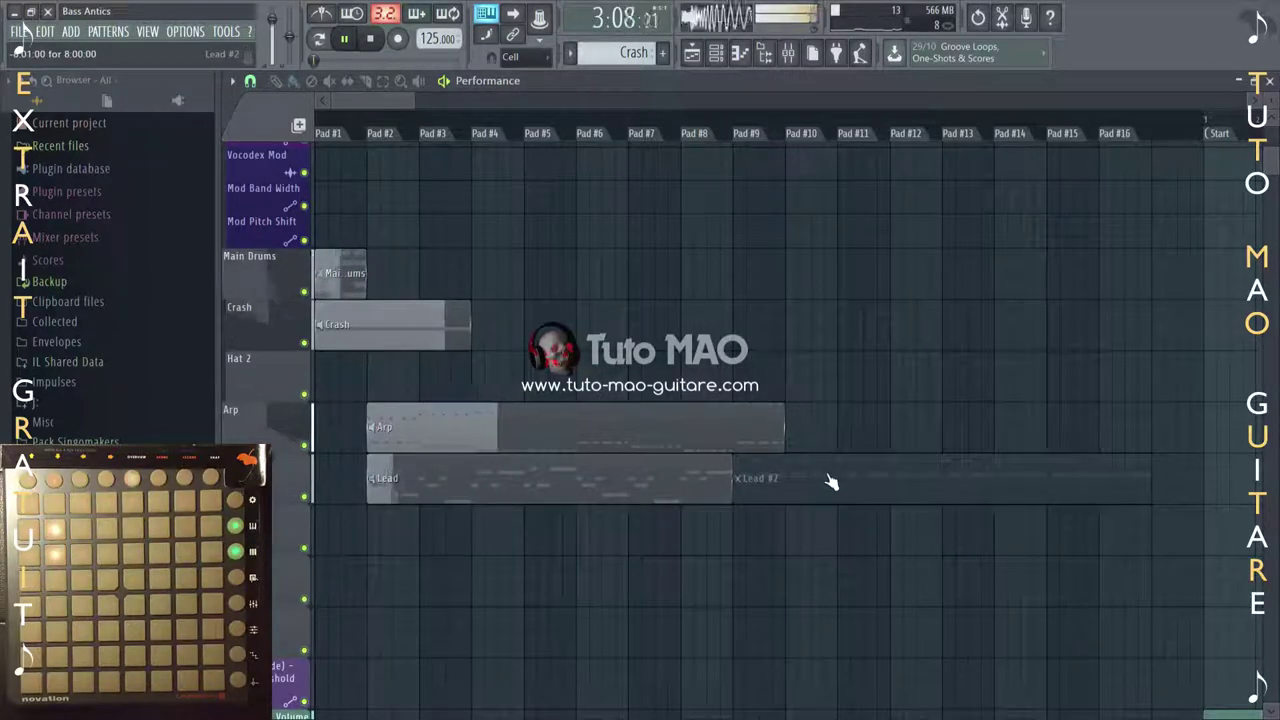
click(826, 474)
click(464, 484)
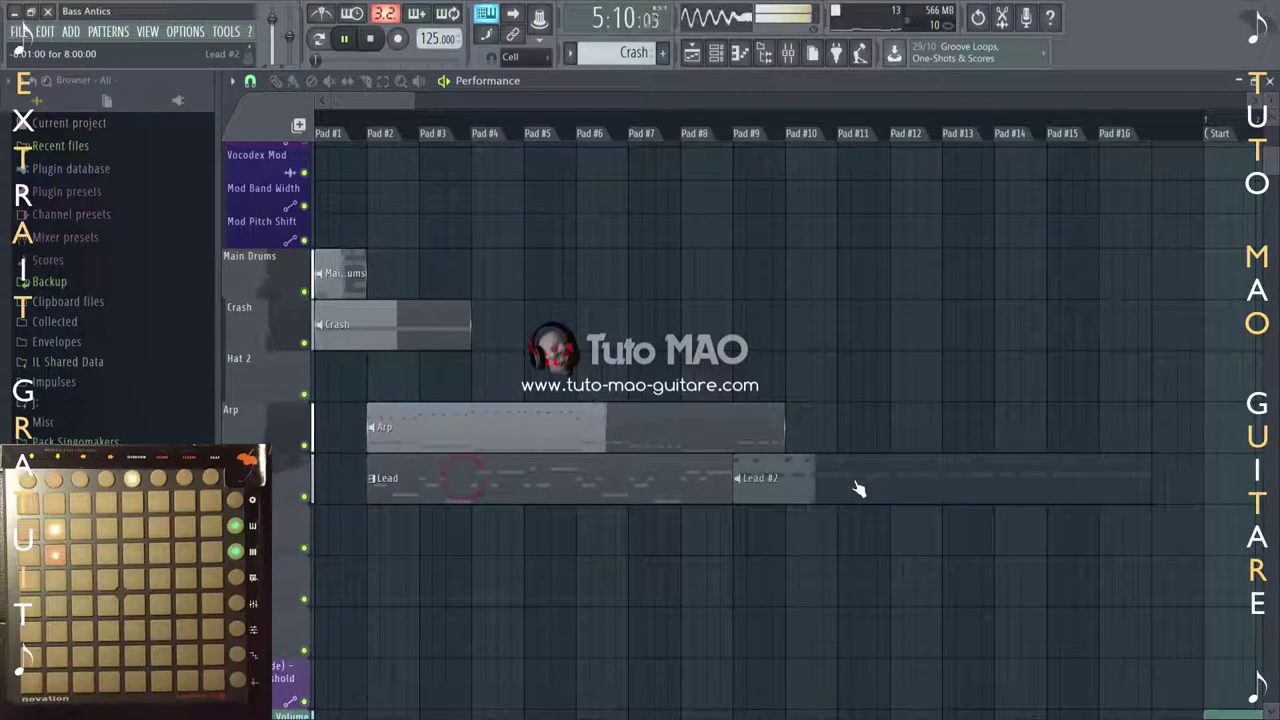
click(692, 472)
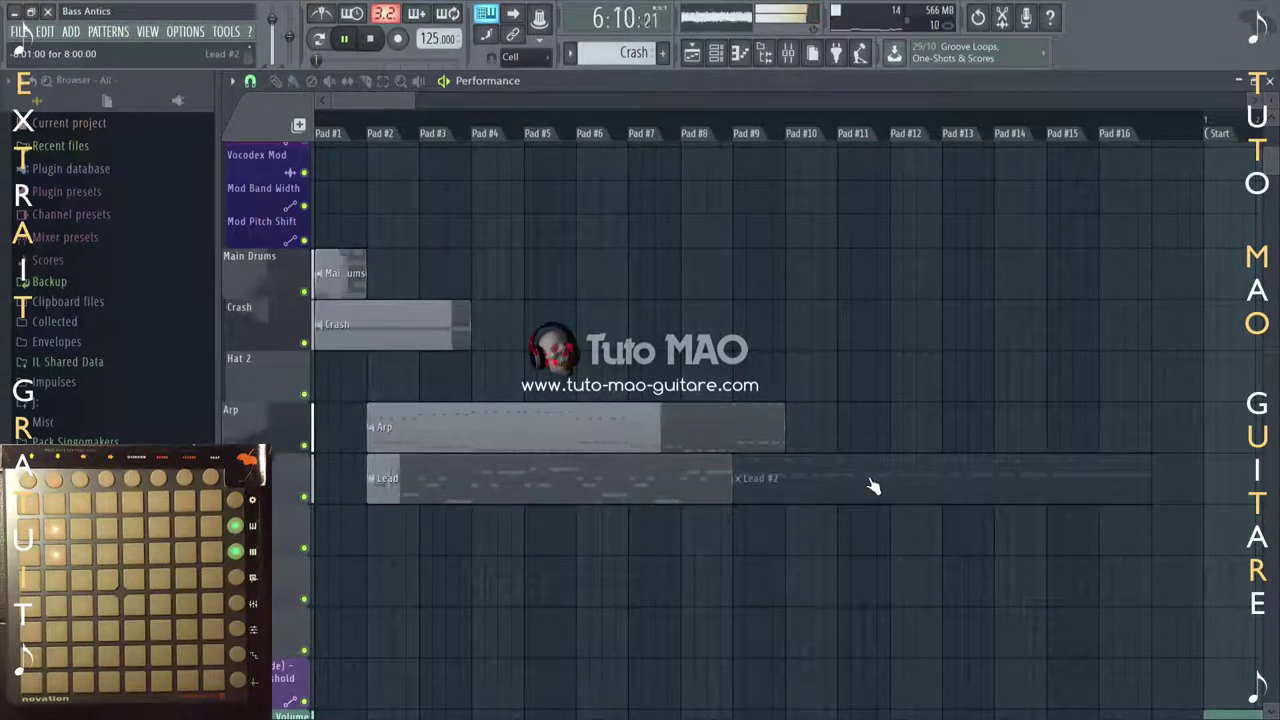
click(867, 484)
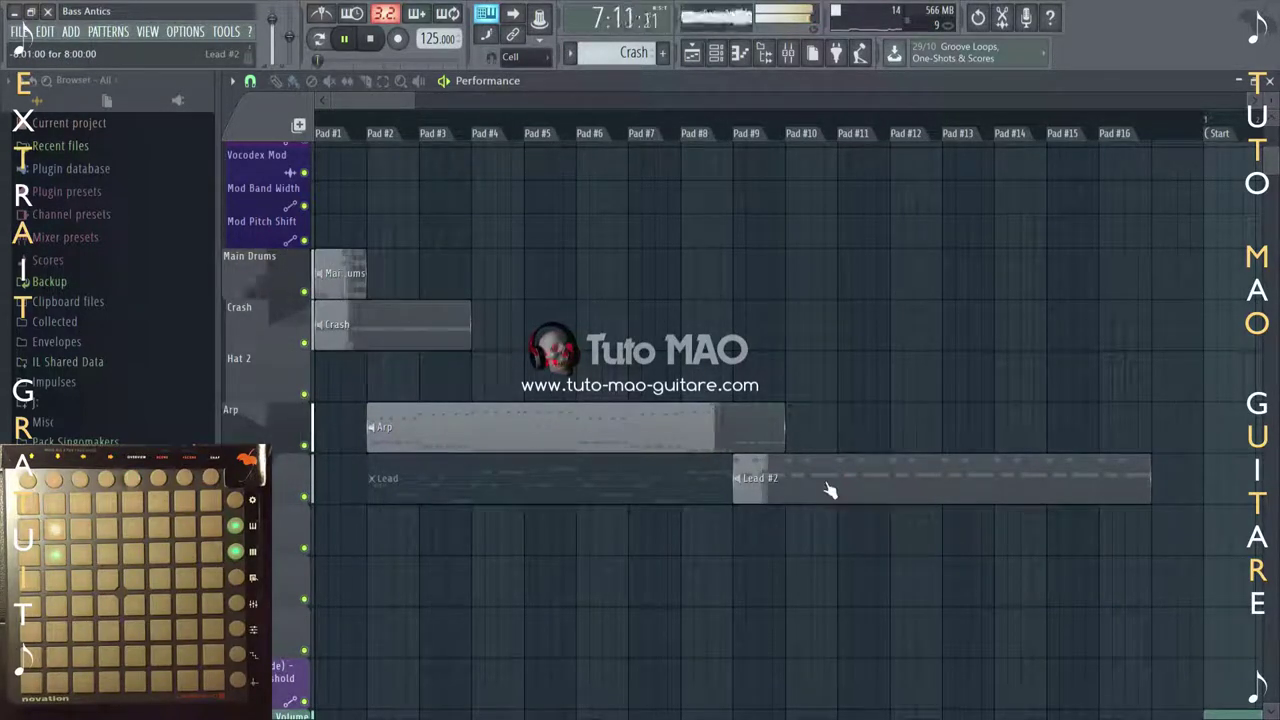
click(506, 475)
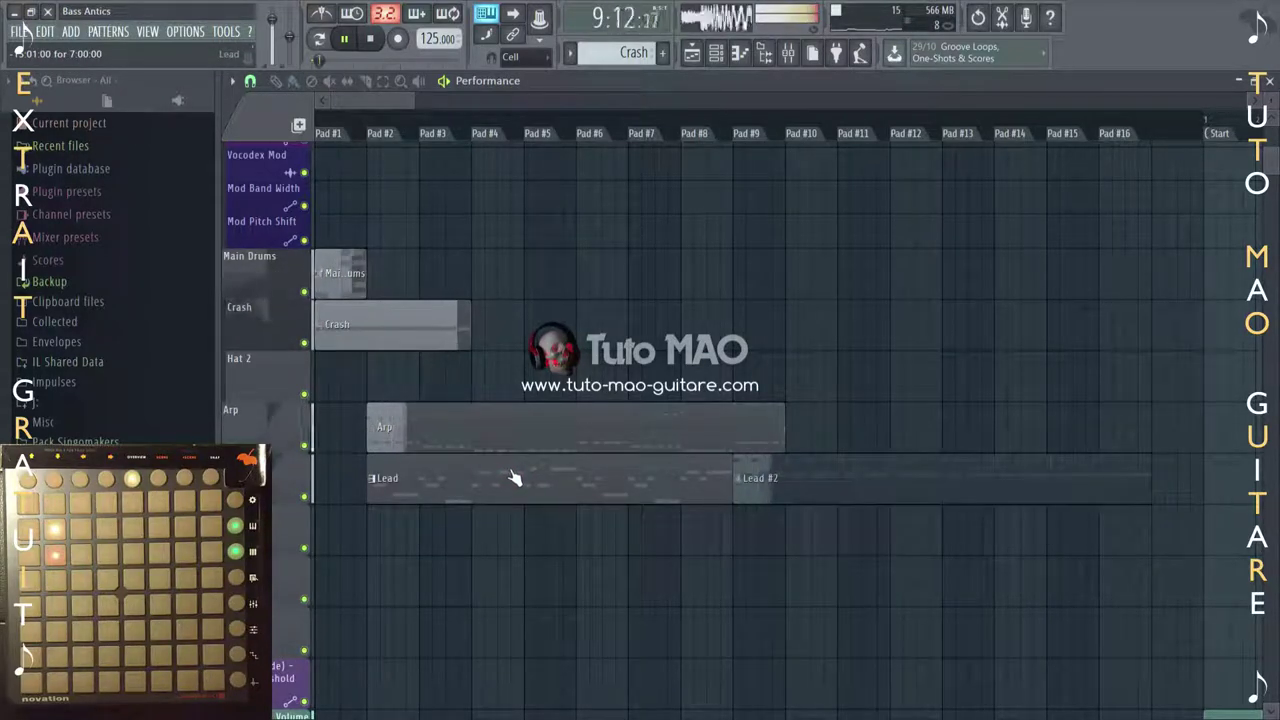
click(841, 484)
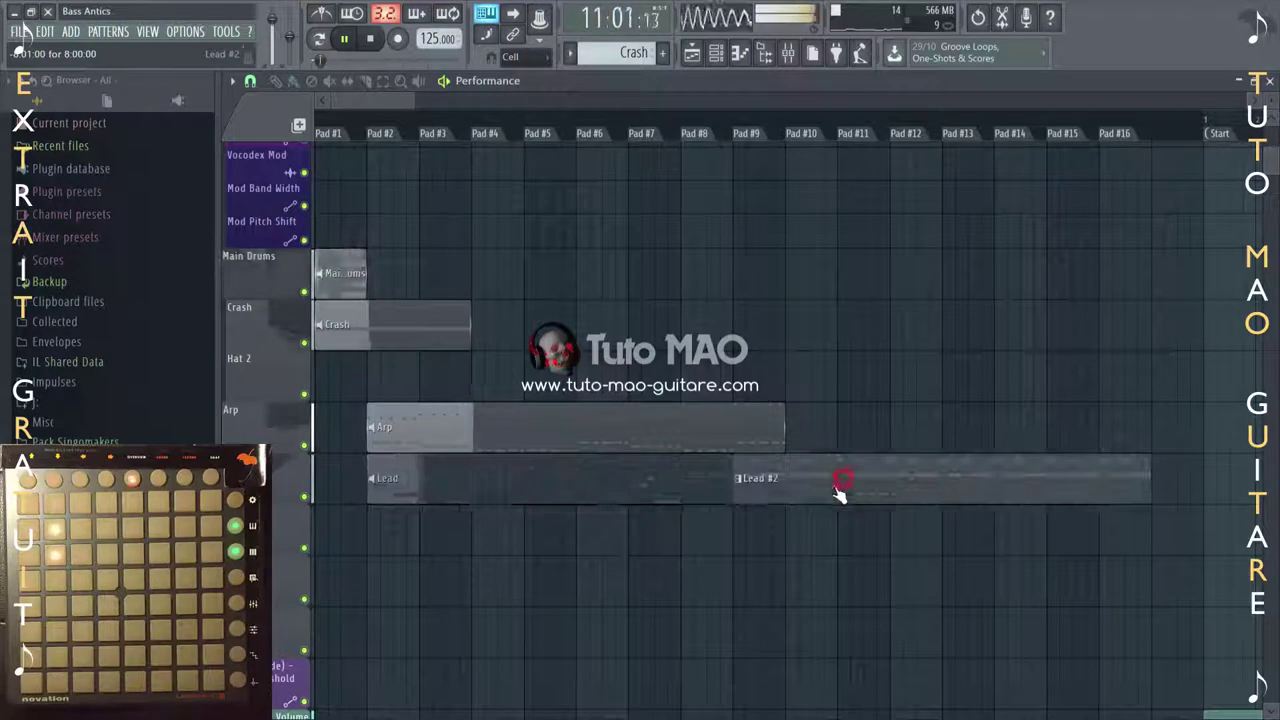
click(549, 486)
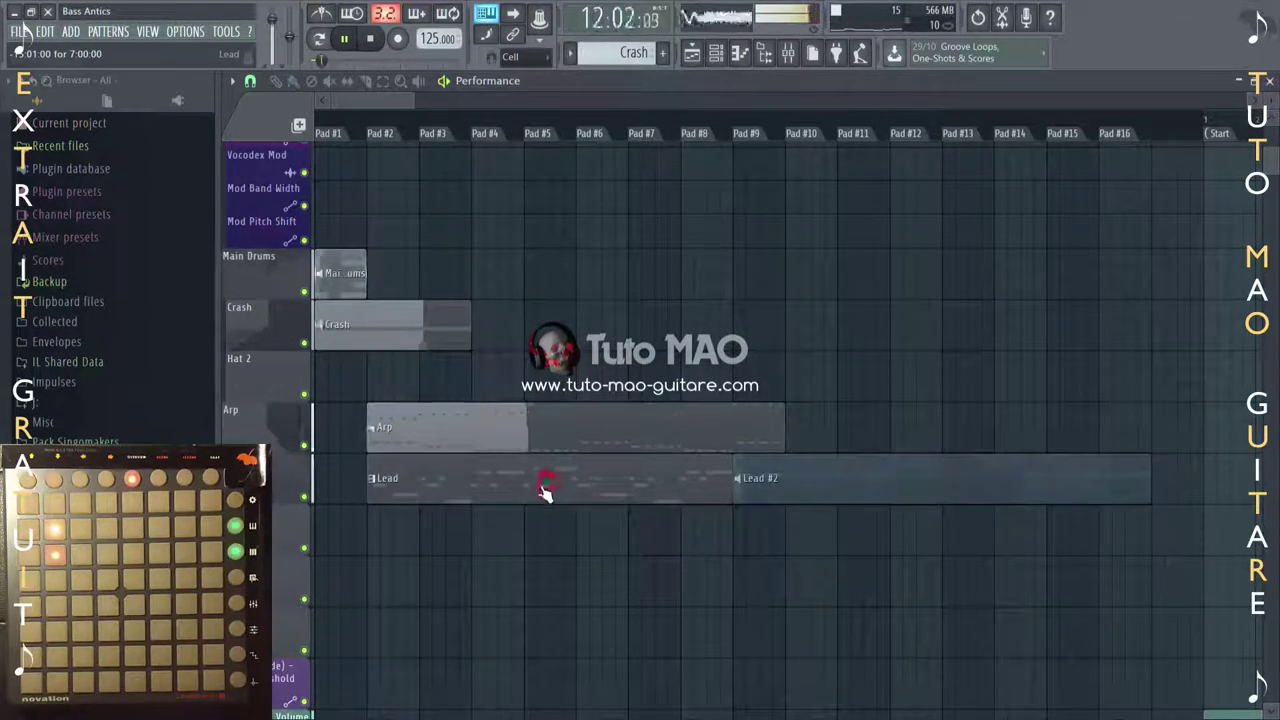
click(378, 42)
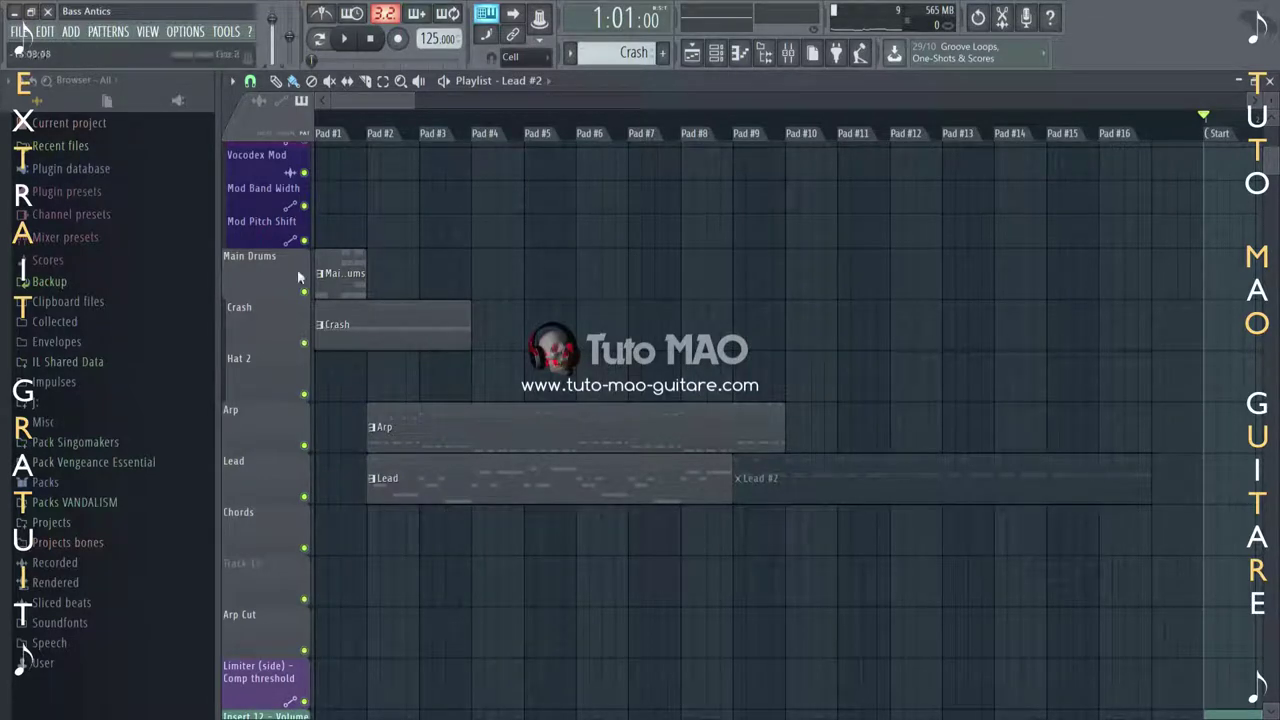
drag(414, 100, 535, 100)
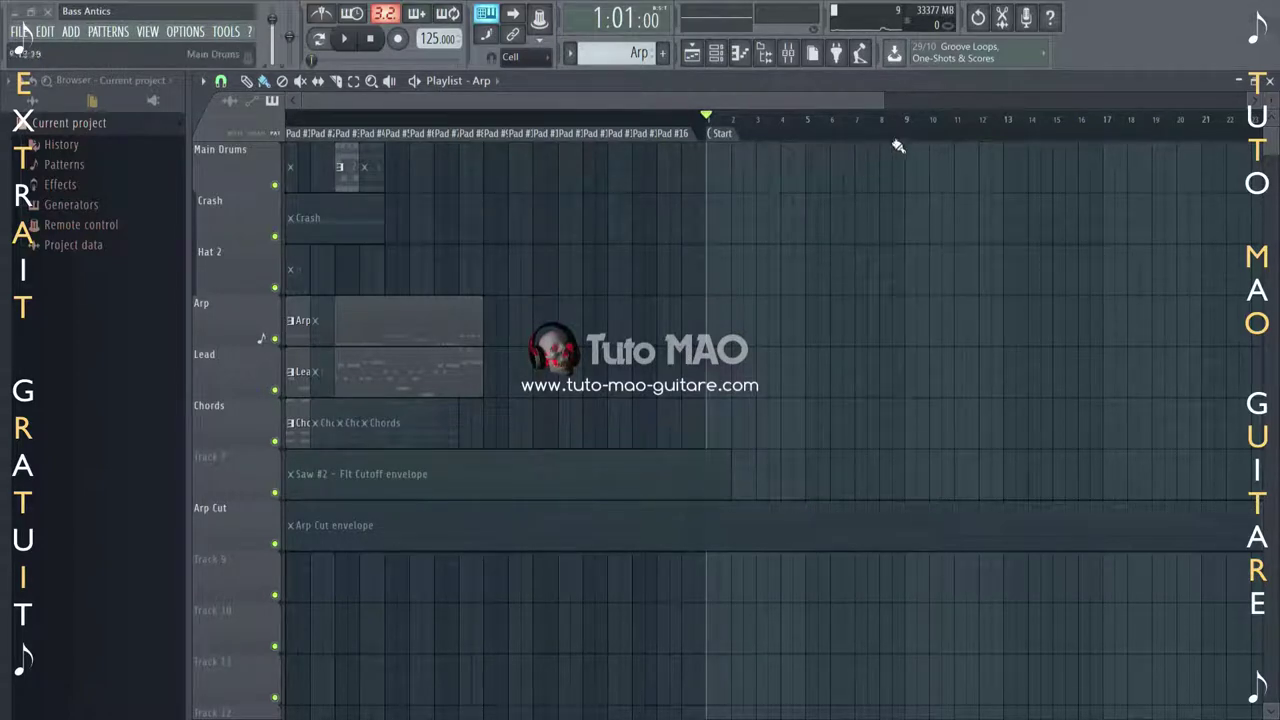
drag(885, 97, 680, 98)
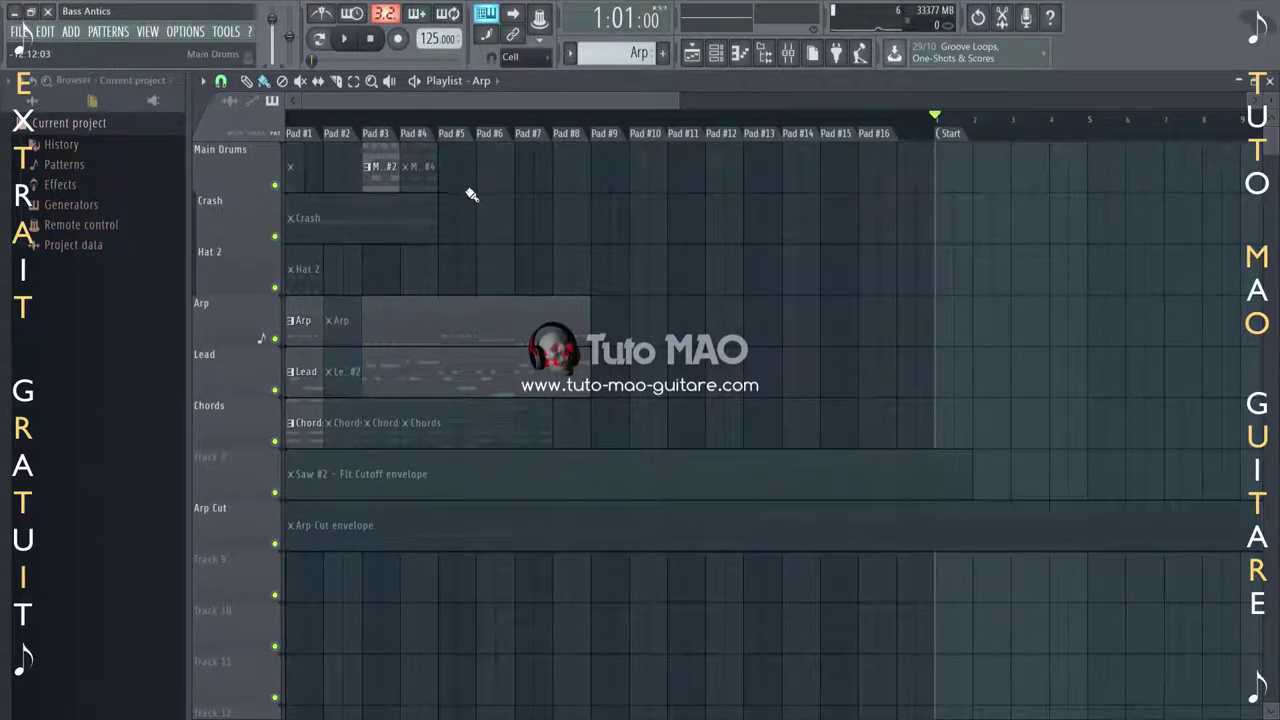
drag(679, 99, 762, 100)
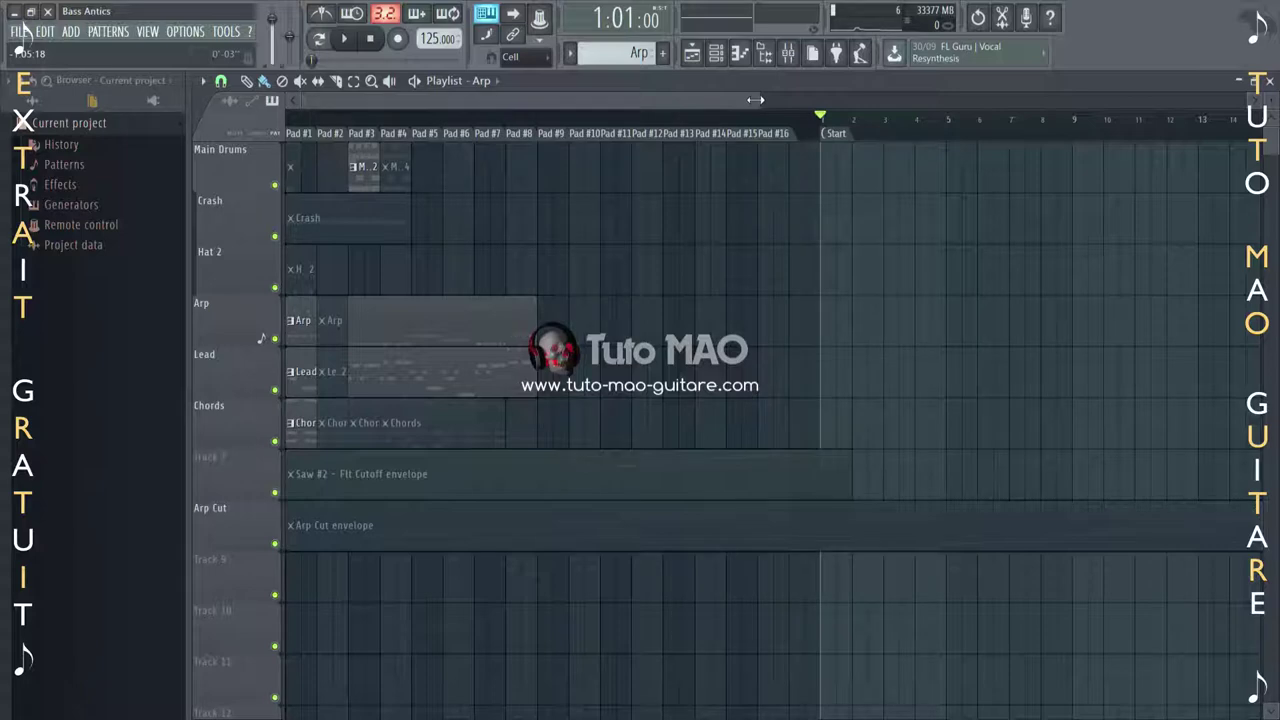
drag(755, 99, 945, 99)
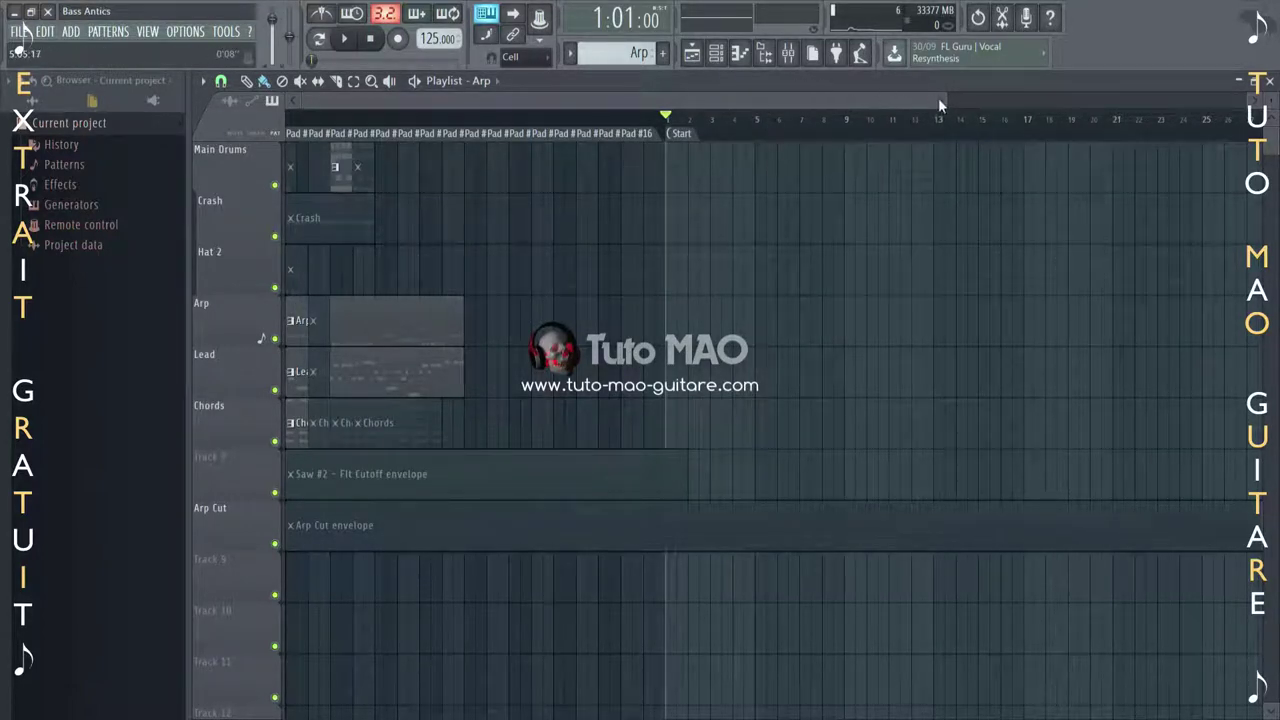
drag(946, 101, 783, 101)
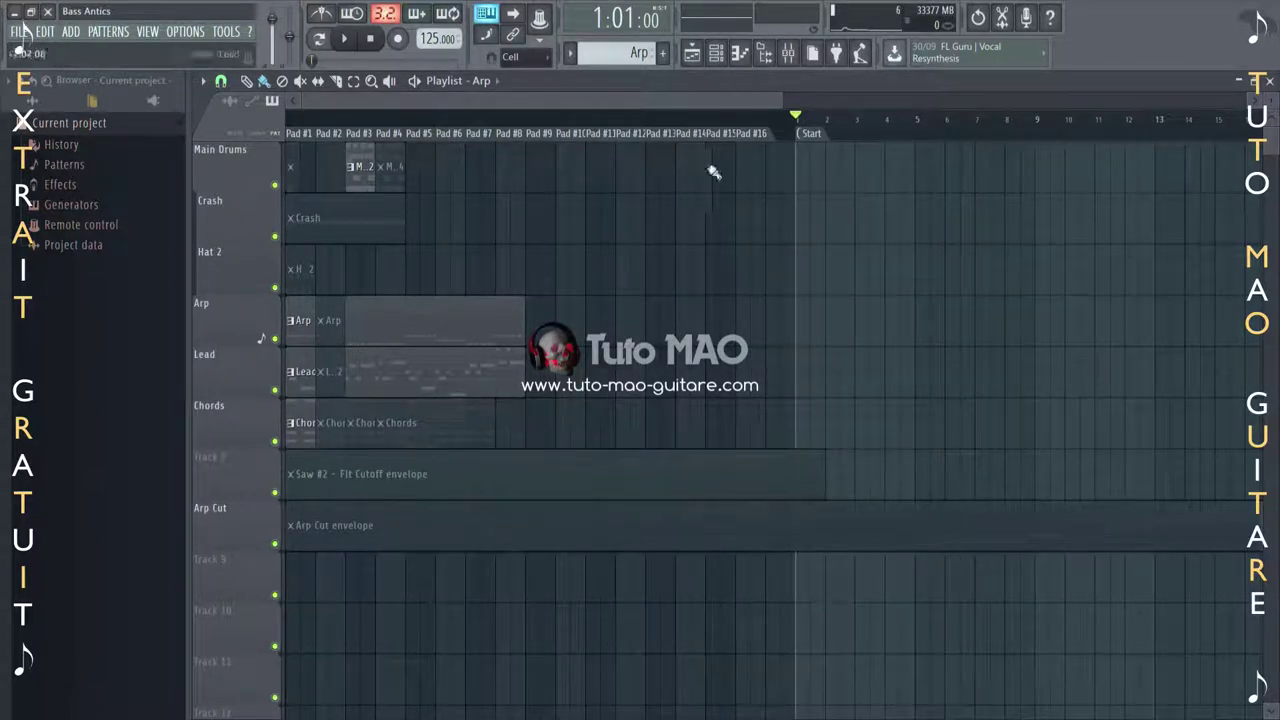
drag(779, 94, 966, 94)
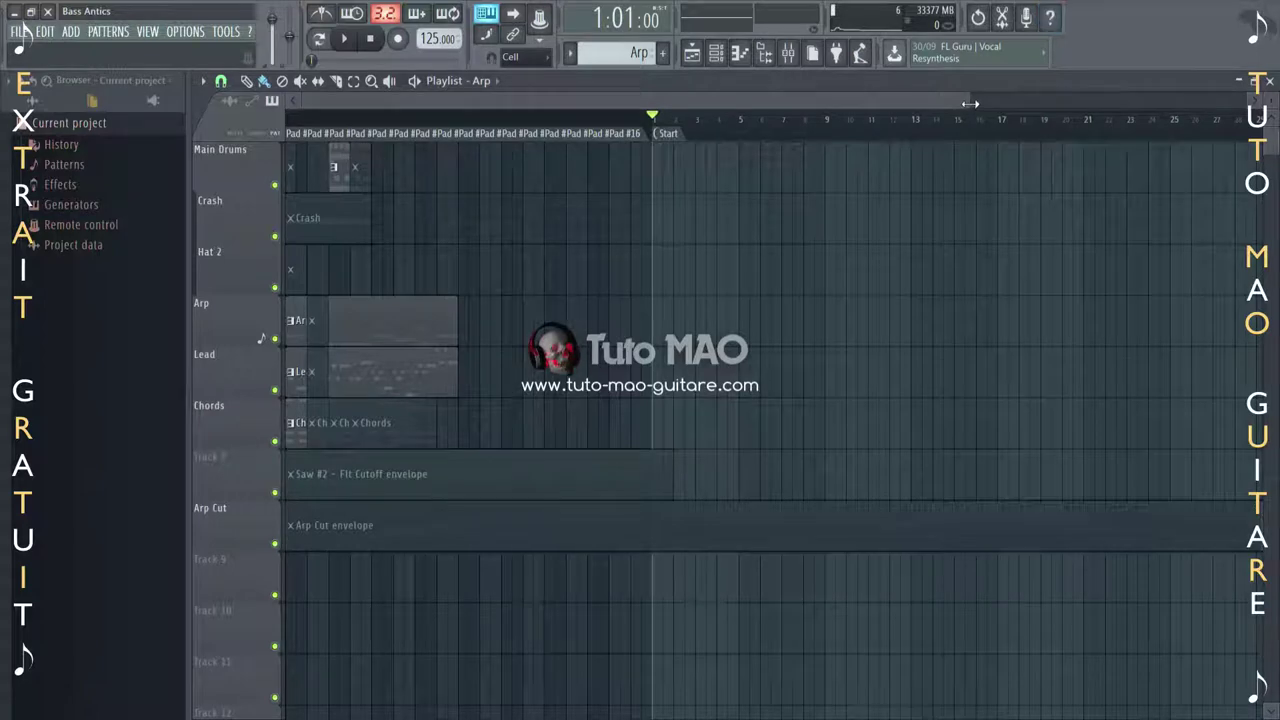
Arm recording for everything and record the looping performance after the Start marker, stopping after about nine bars.
drag(970, 98, 578, 98)
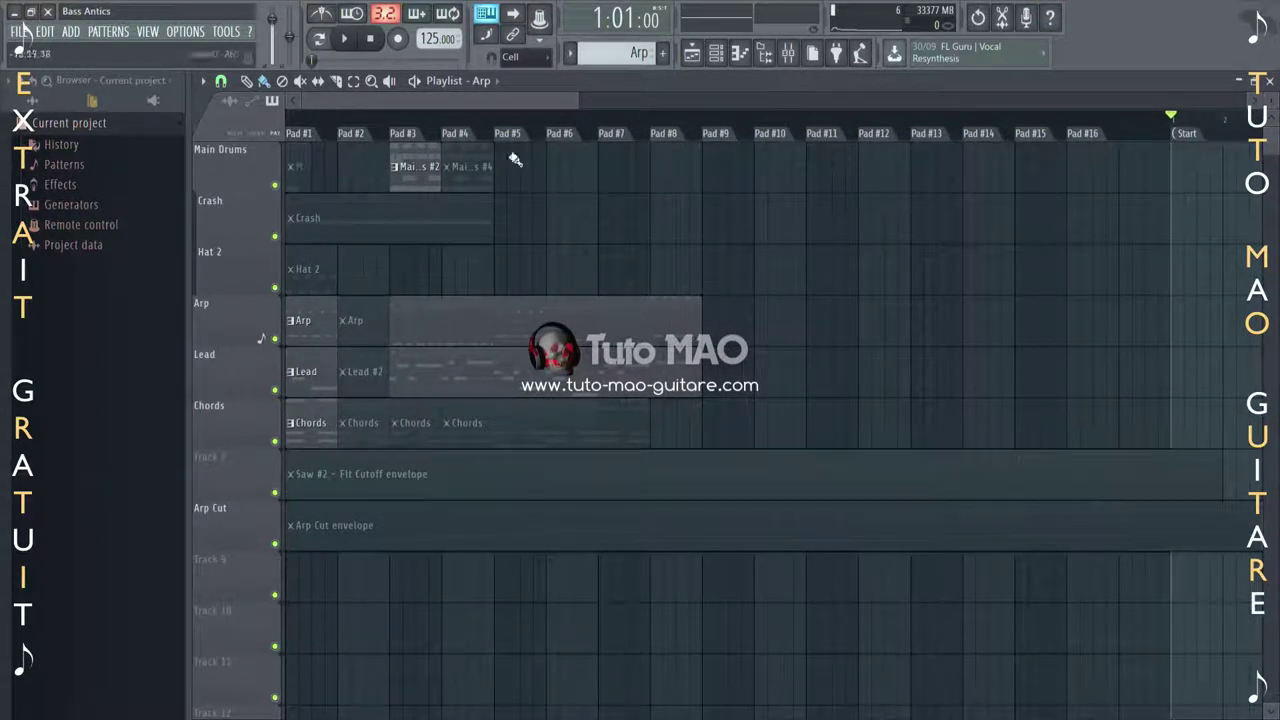
click(398, 40)
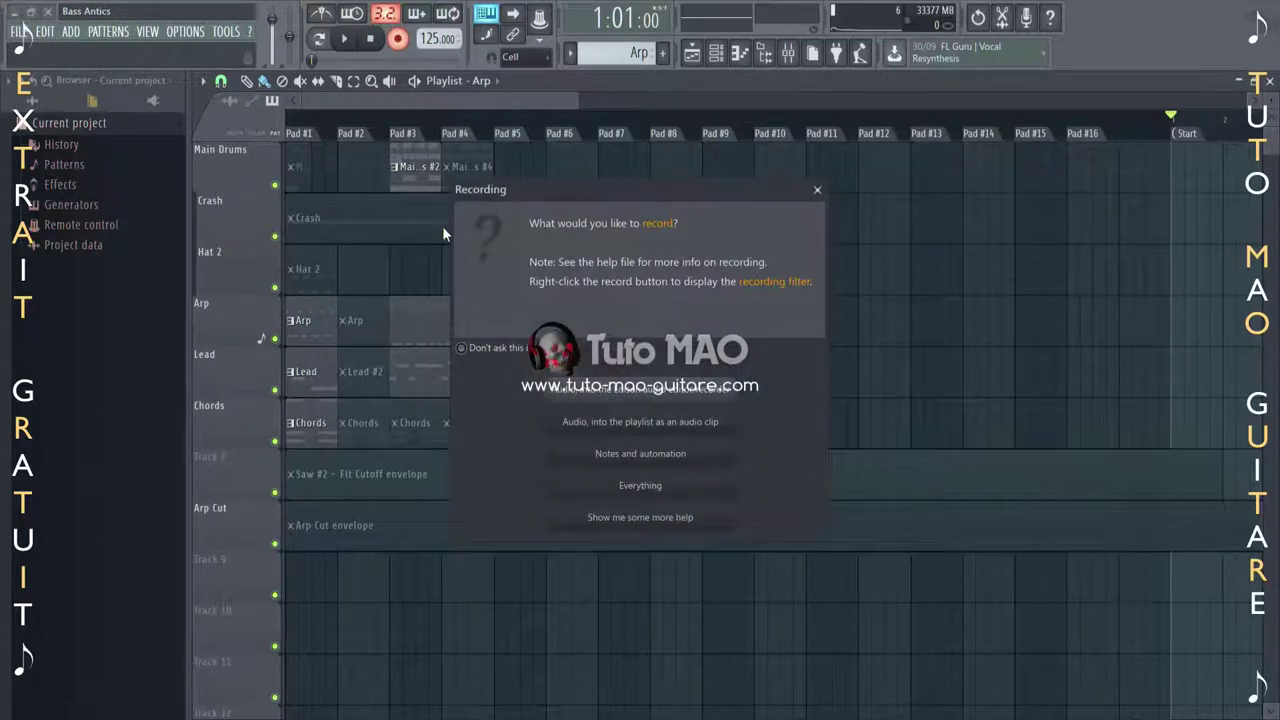
click(642, 488)
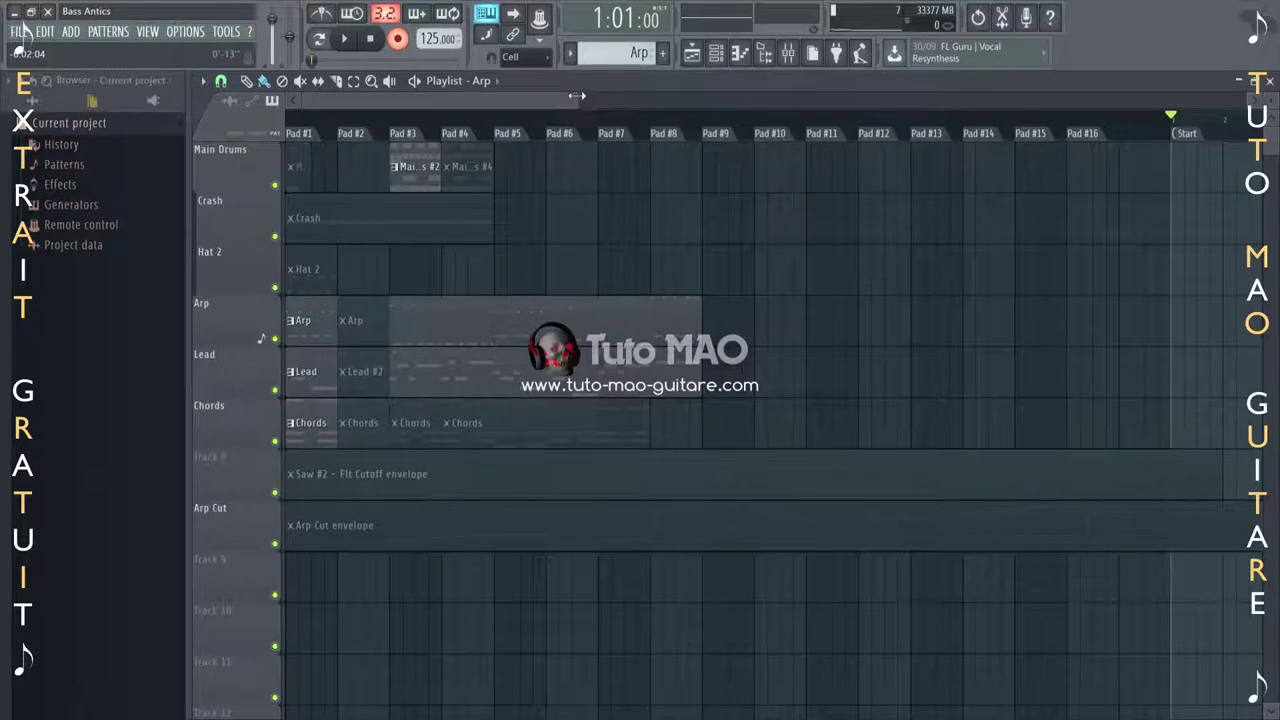
drag(576, 96, 540, 98)
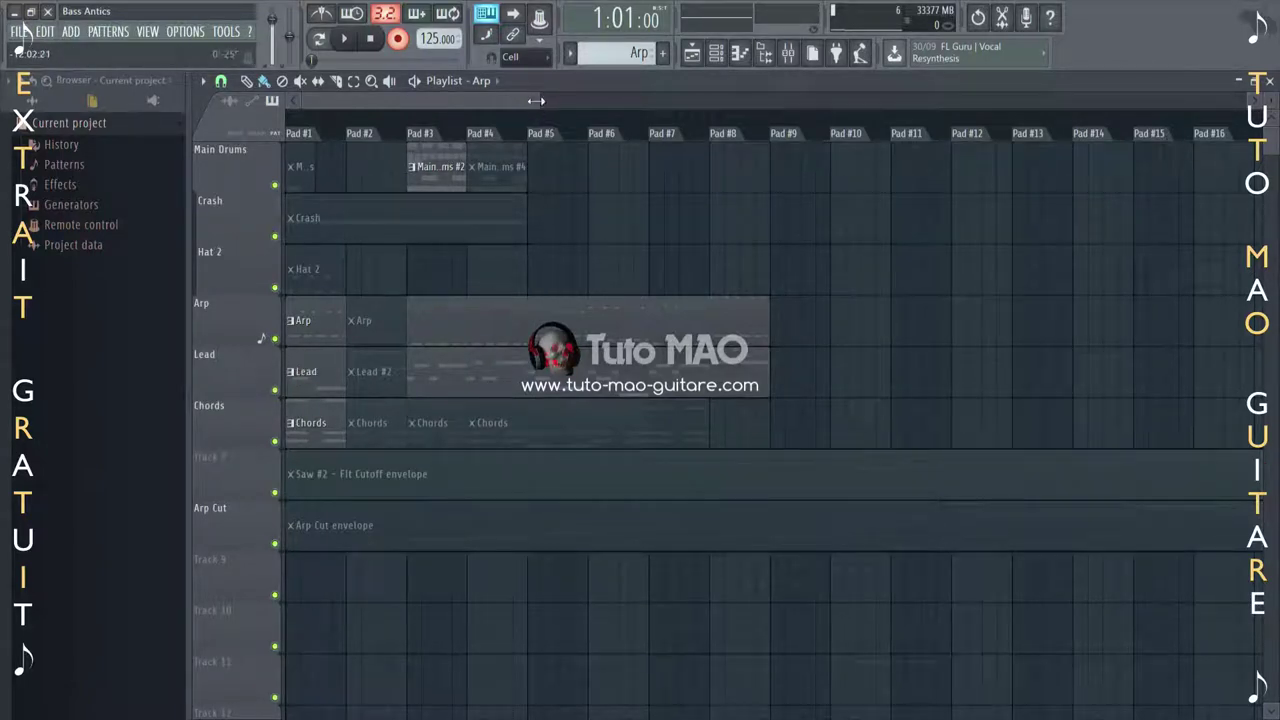
drag(536, 100, 815, 92)
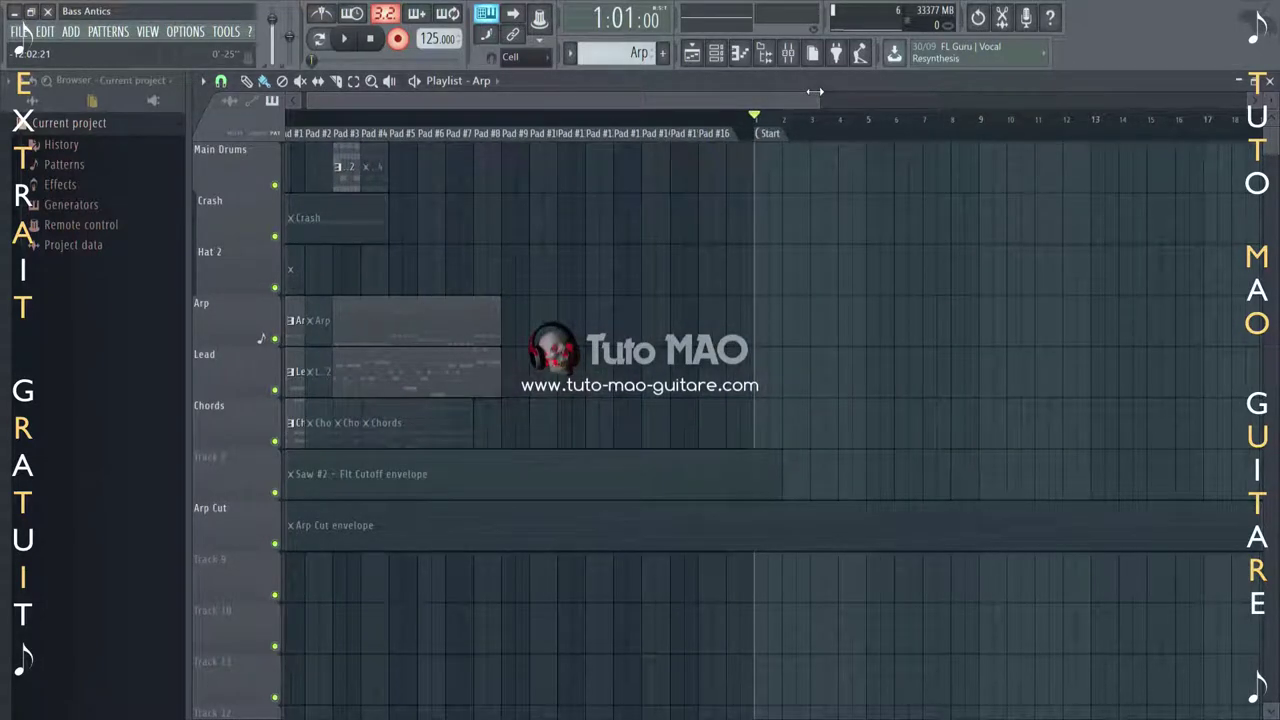
click(357, 47)
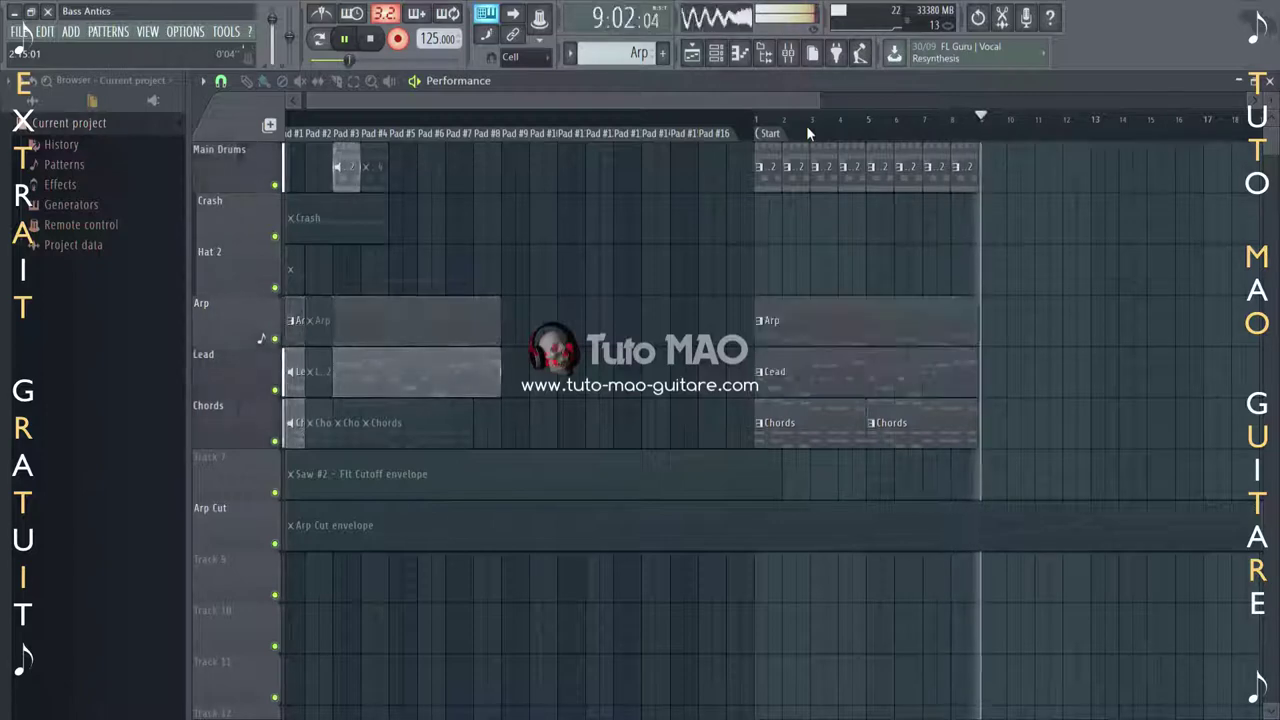
key(space)
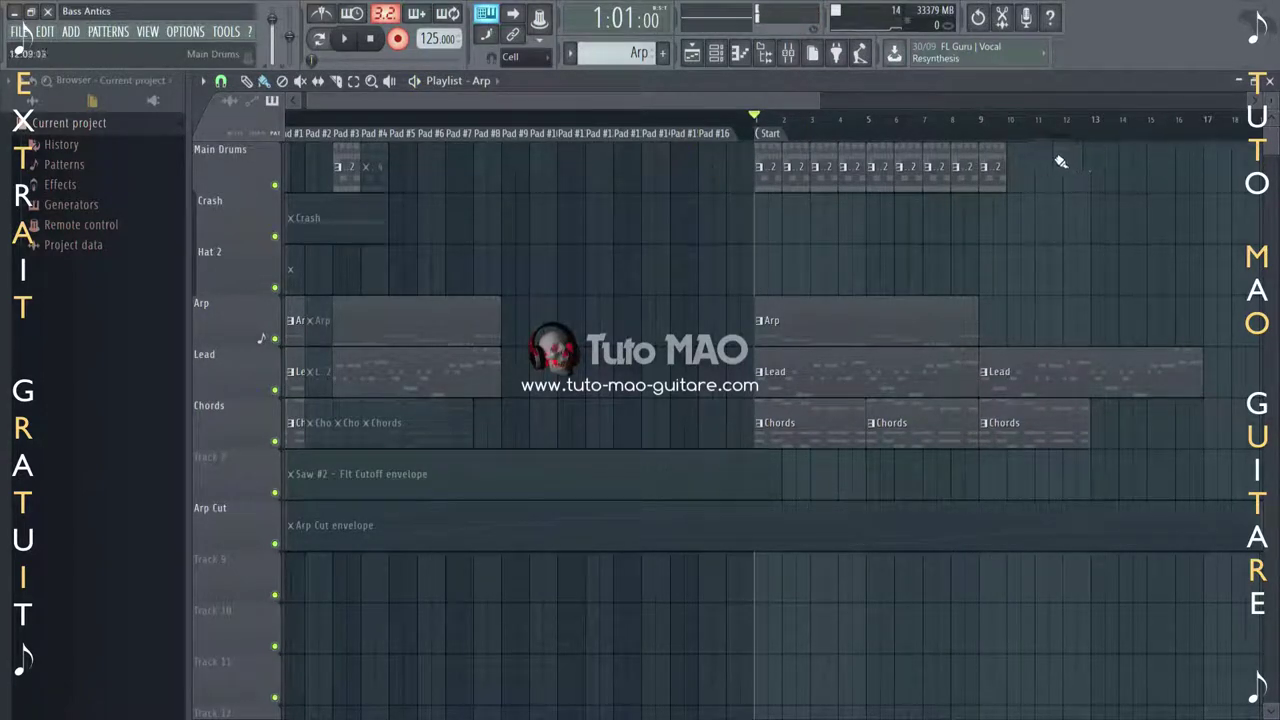
Delete the recorded Main Drums, Arp, Lead and Chords clips located after the Start marker.
right_click(990, 166)
right_click(800, 166)
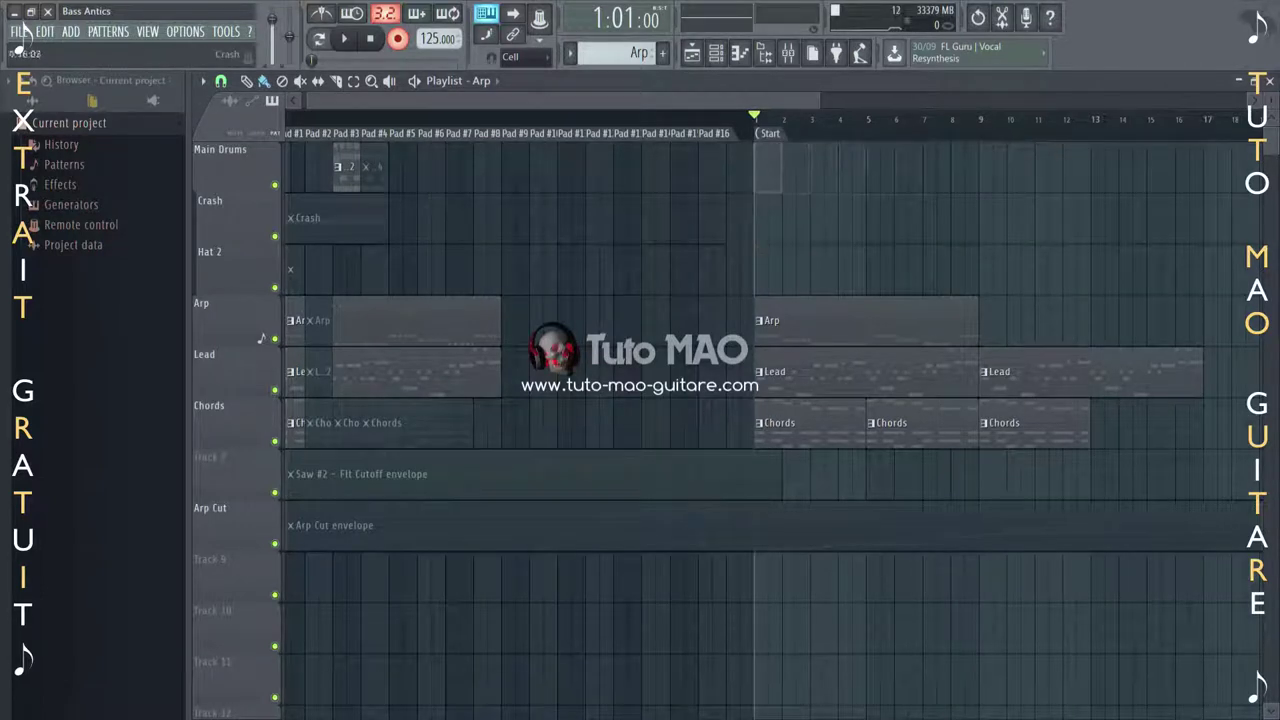
right_click(860, 320)
right_click(990, 375)
right_click(968, 378)
right_click(800, 423)
right_click(886, 423)
right_click(1030, 423)
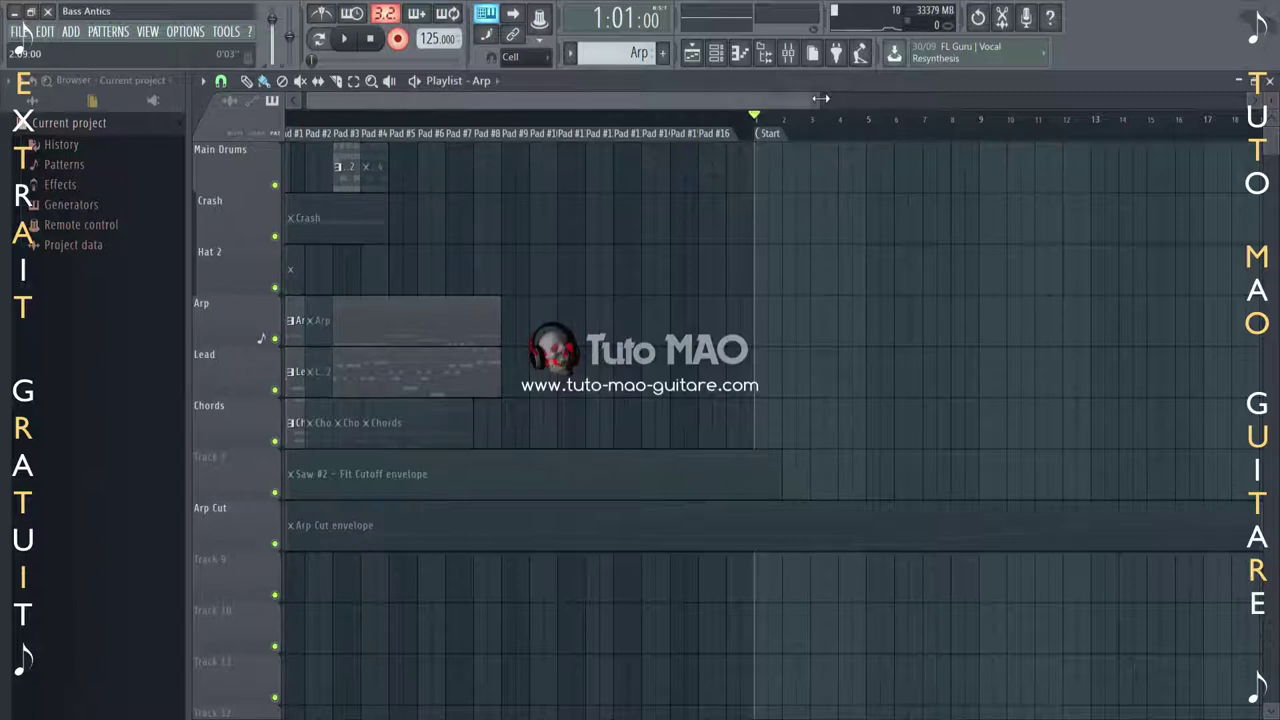
Move the second Arp clip and the Lead #2 clip beyond Pad #9, and shorten the first Arp clip to the width of Pad #1.
drag(822, 100, 350, 98)
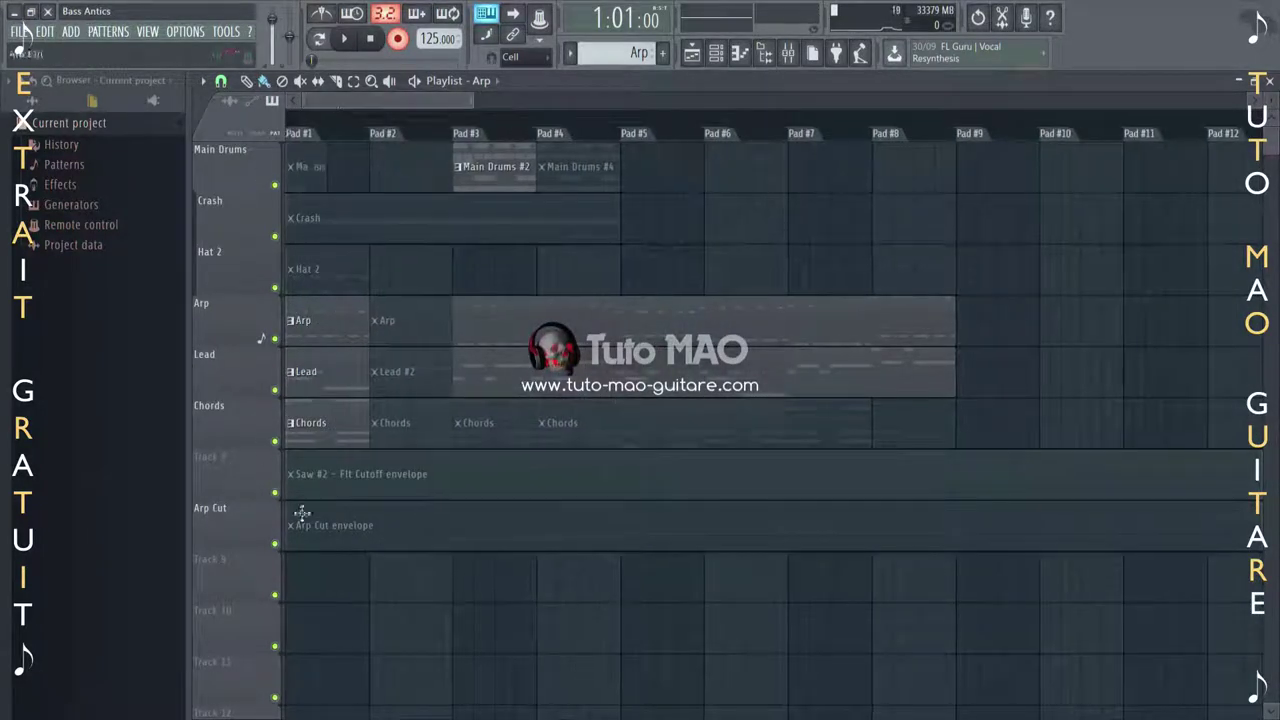
drag(386, 323, 1056, 340)
drag(422, 372, 1100, 400)
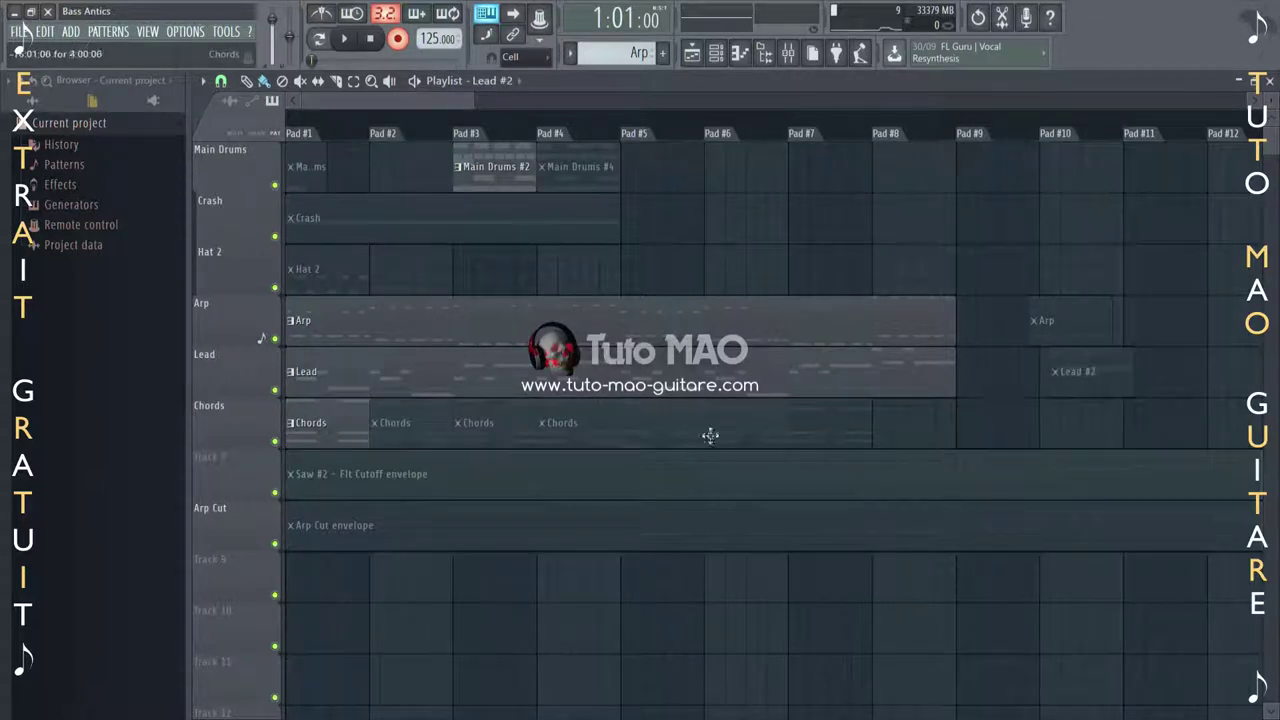
mouse_move(320, 318)
mouse_down()
mouse_move(1040, 316)
mouse_move(316, 316)
mouse_up()
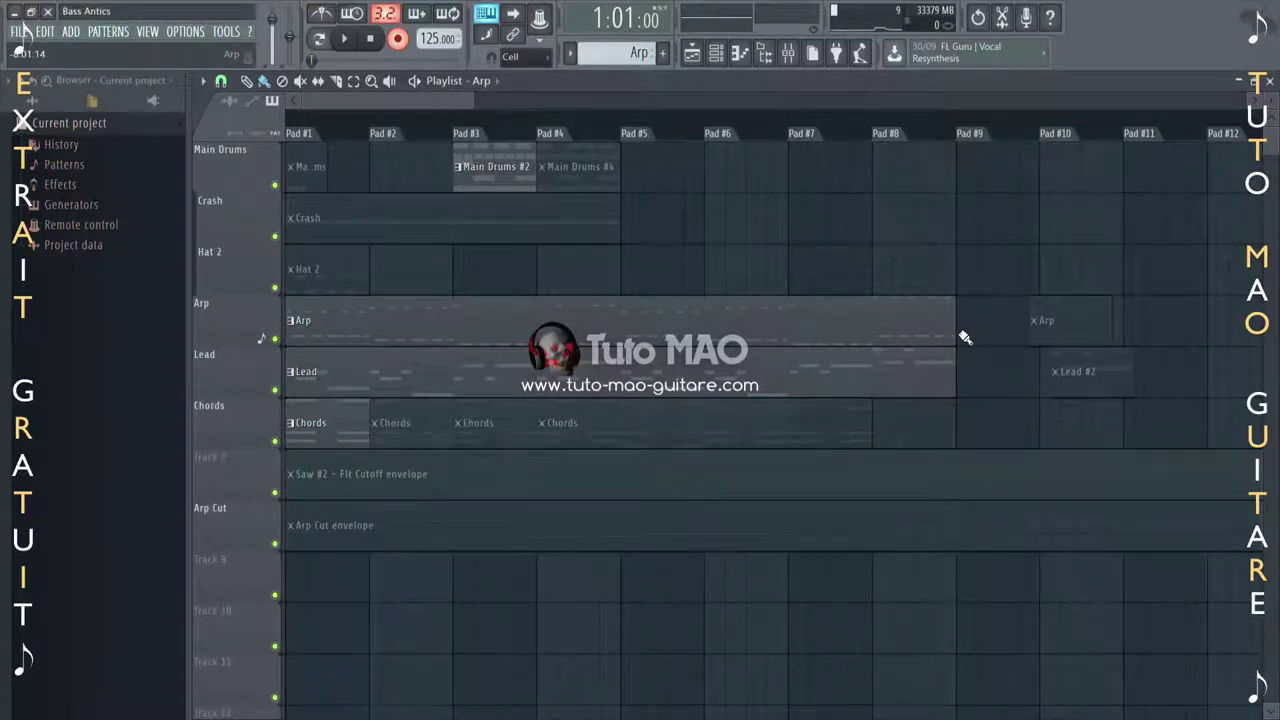
drag(964, 332, 372, 305)
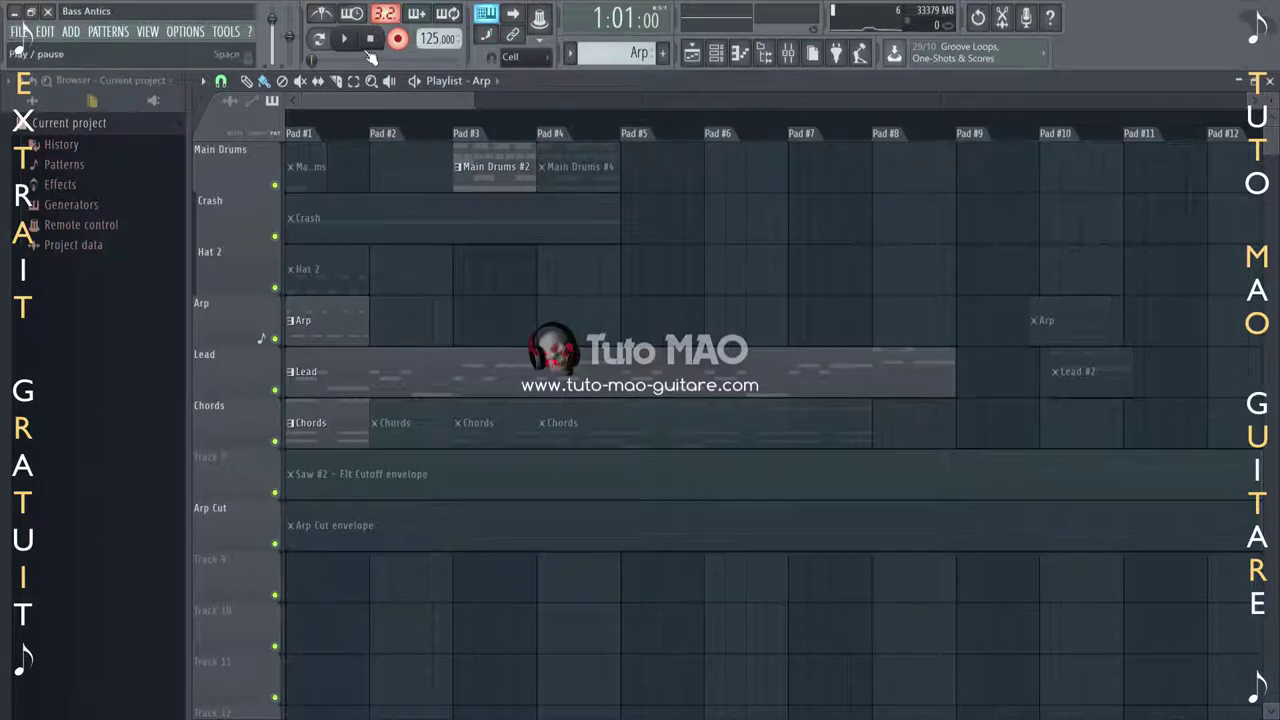
Disarm recording, play the performance while triggering the short Arp clip, and stop playback.
click(397, 38)
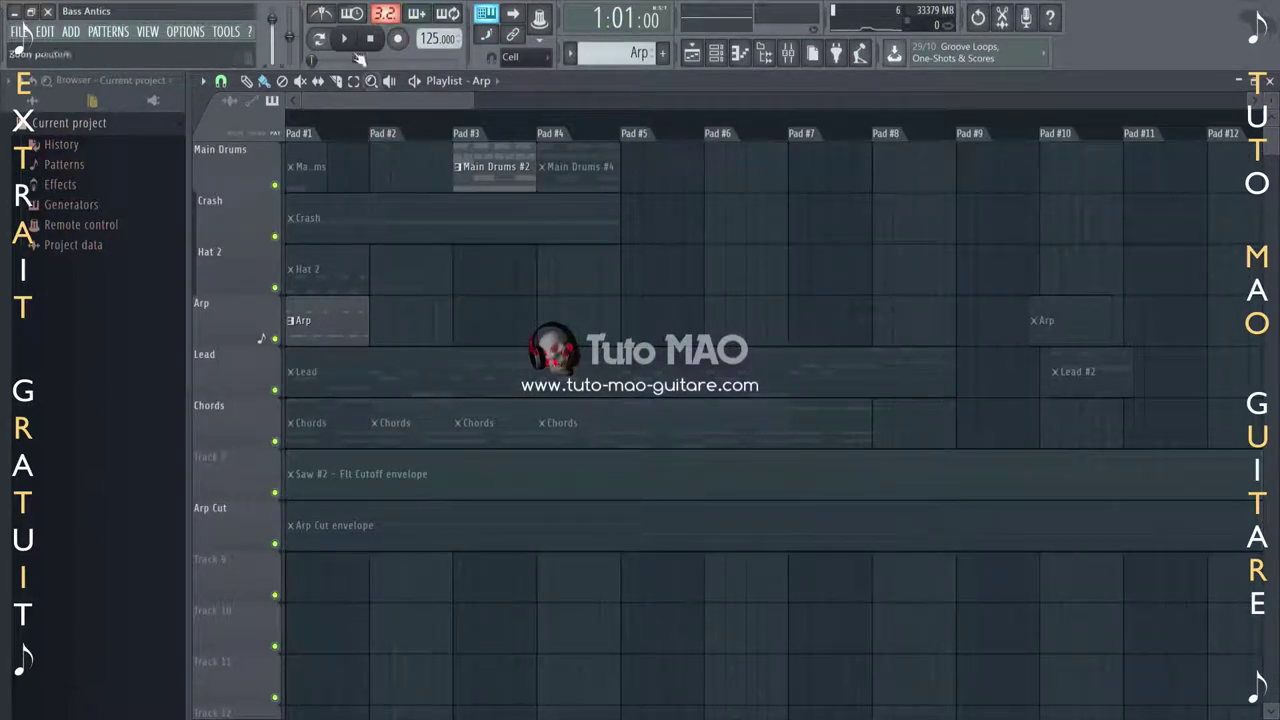
click(305, 330)
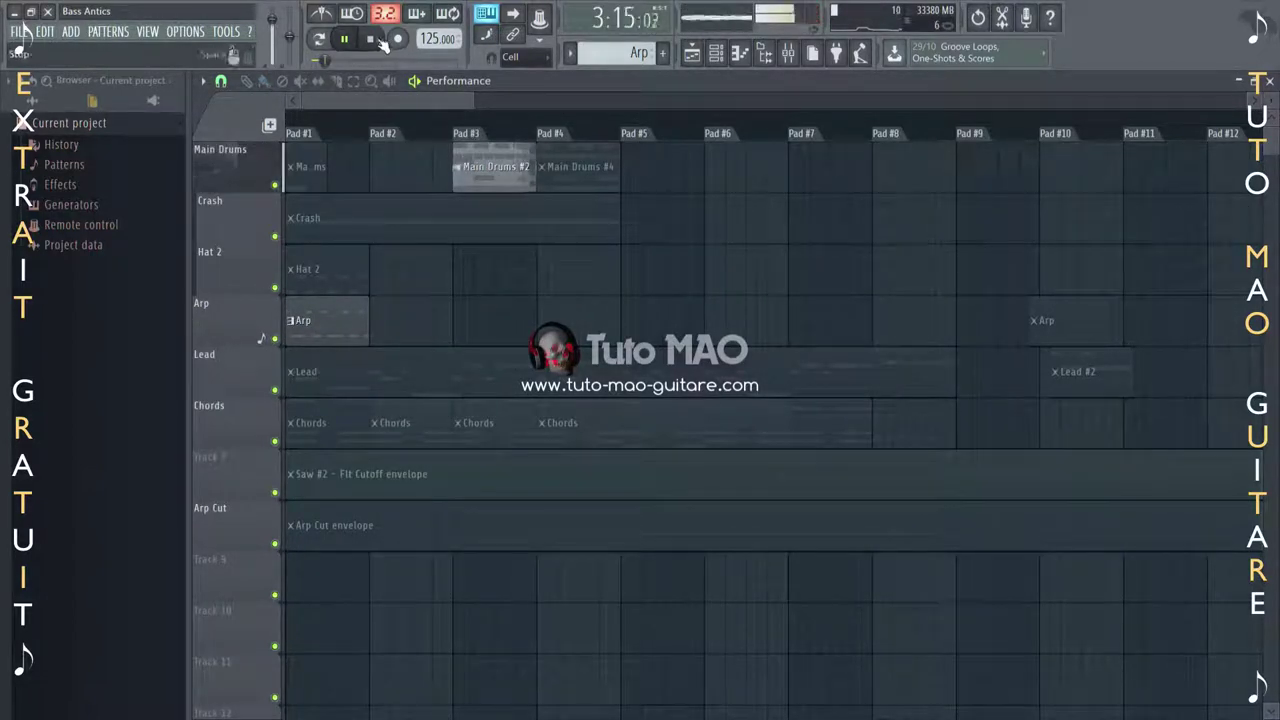
key(space)
Set the Arp track's performance motion to One shot, then replay the performance to audition the short clip.
right_click(235, 328)
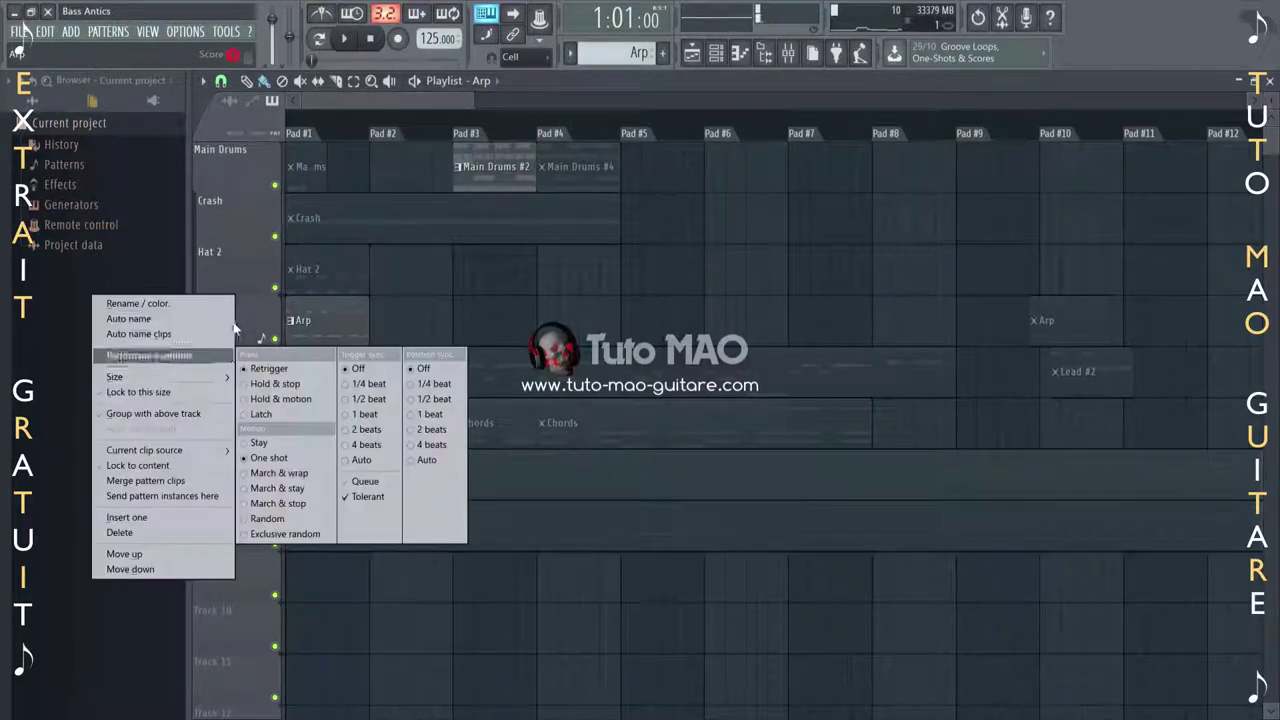
click(268, 457)
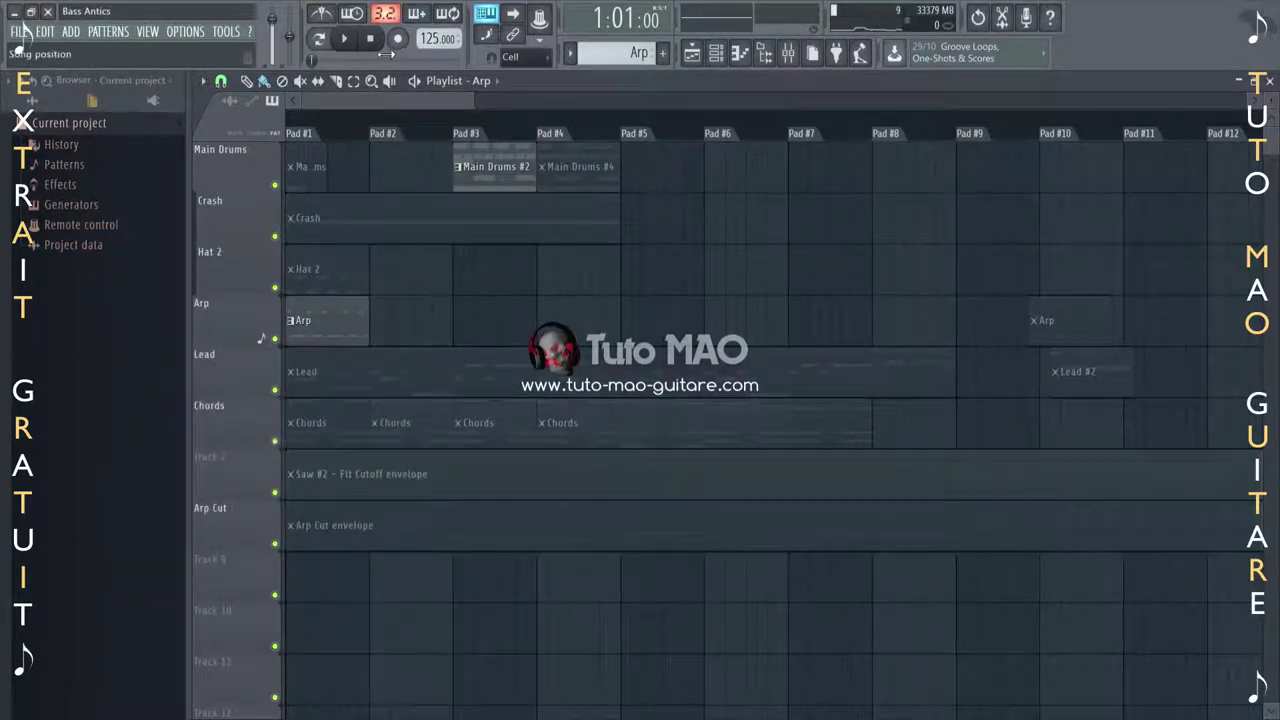
key(space)
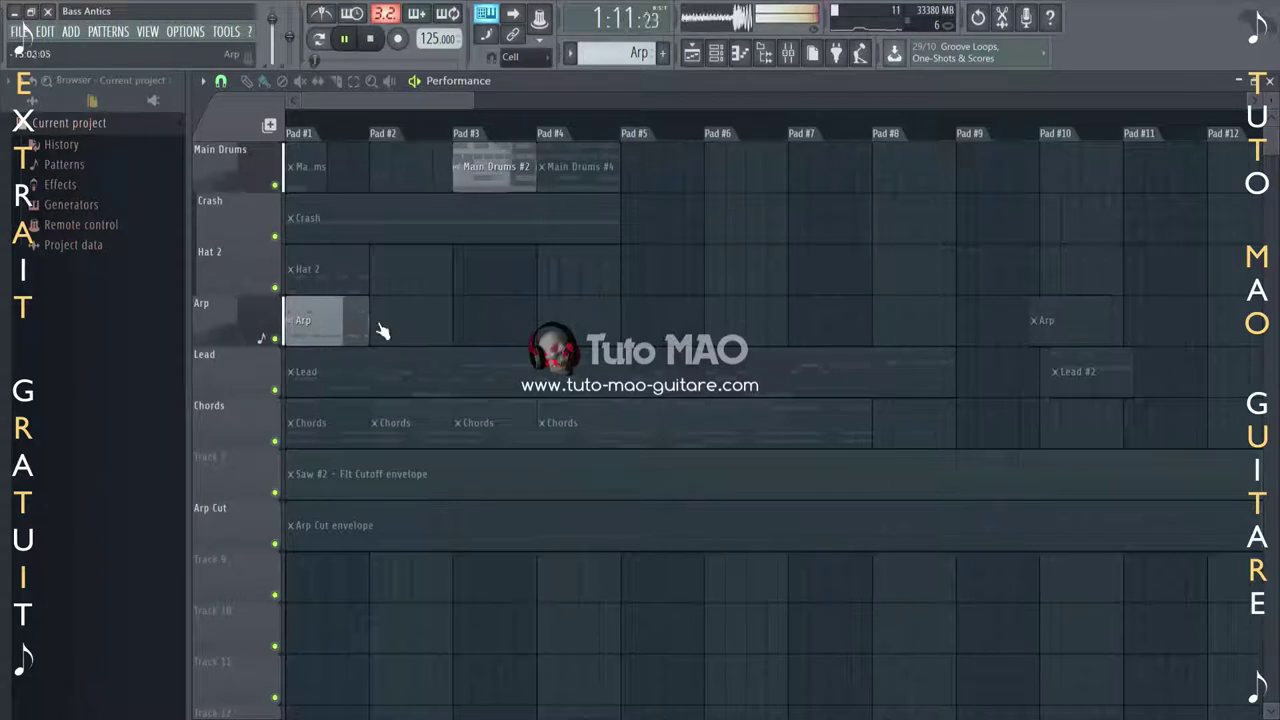
click(372, 38)
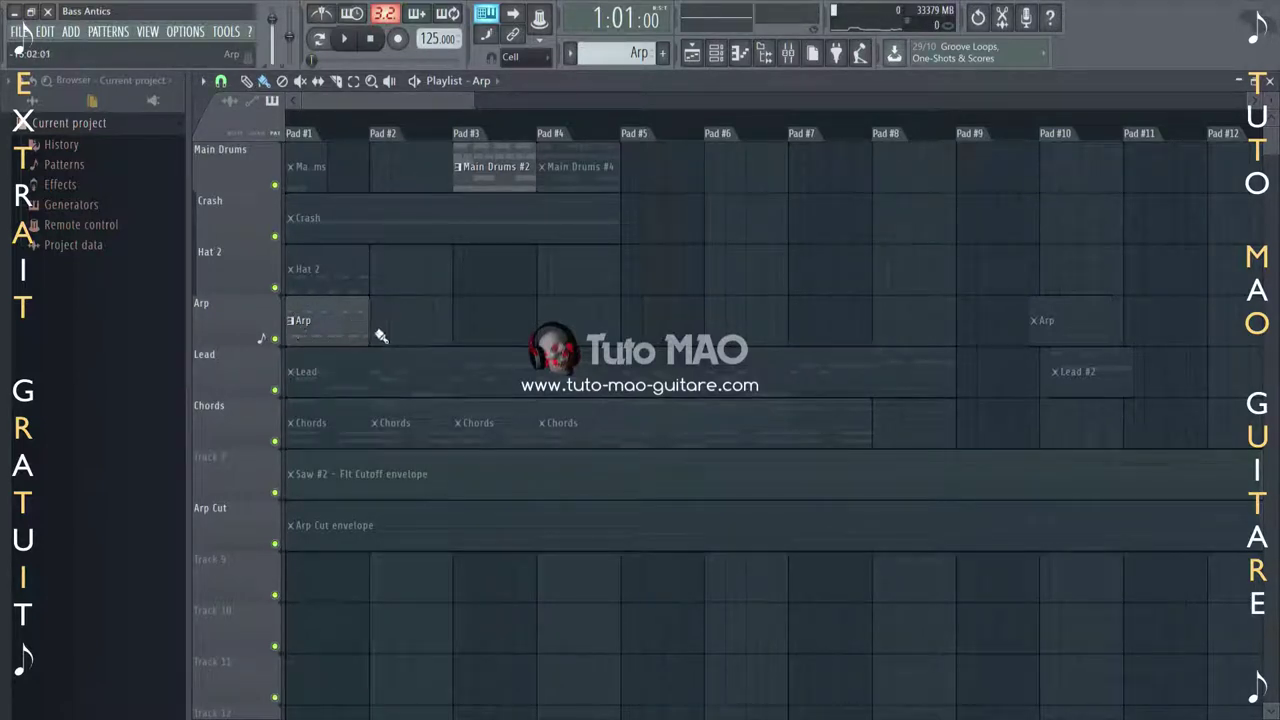
Extend the first Arp clip to the start of Pad #9 and play the performance to audition it.
drag(364, 336, 958, 355)
click(343, 39)
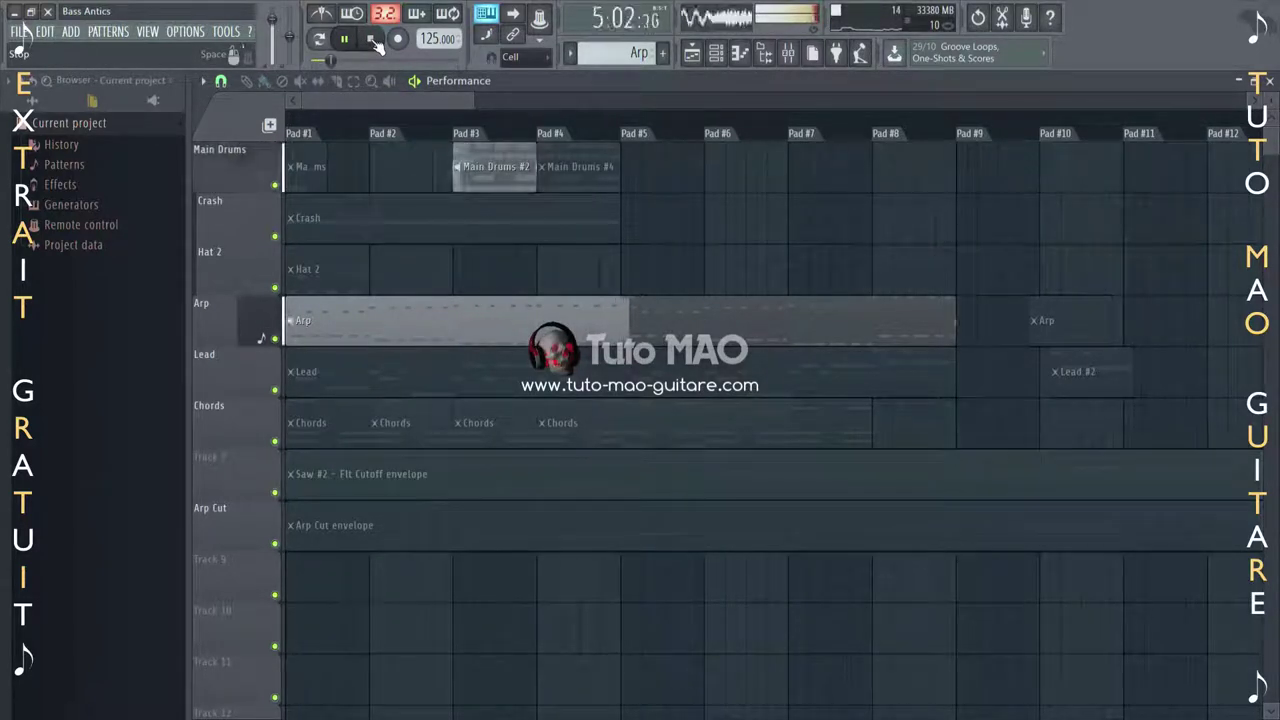
click(372, 40)
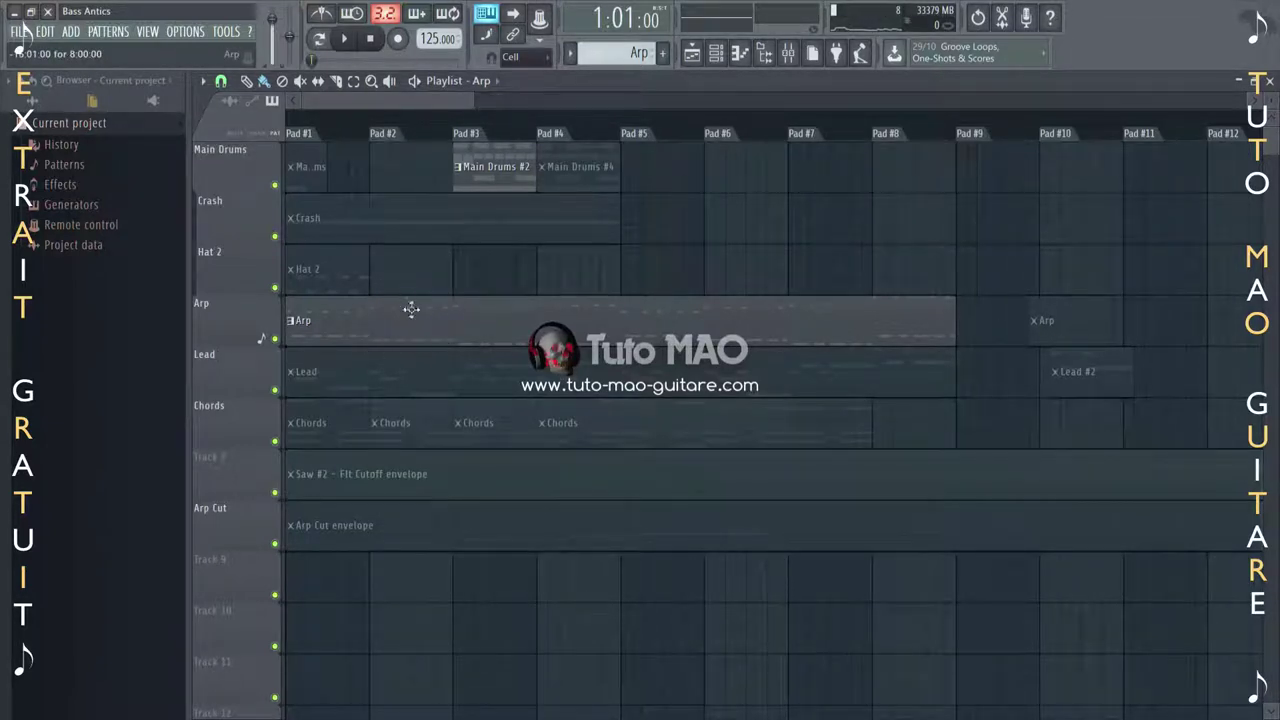
drag(1080, 317, 414, 309)
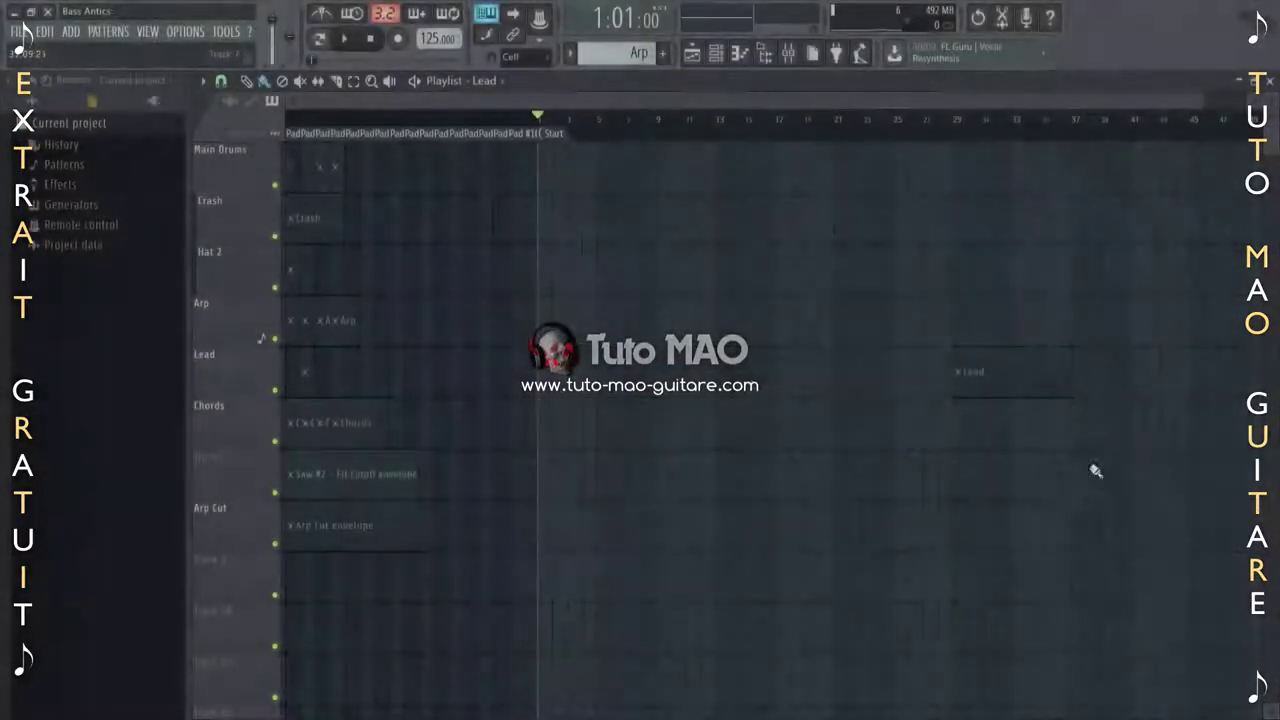
Move the Lead clip to bar 25 on its track, and place a Lead clip at bar 17 on Main Drums before deleting it.
mouse_move(1015, 368)
mouse_down()
mouse_move(1000, 368)
mouse_move(1013, 381)
mouse_up()
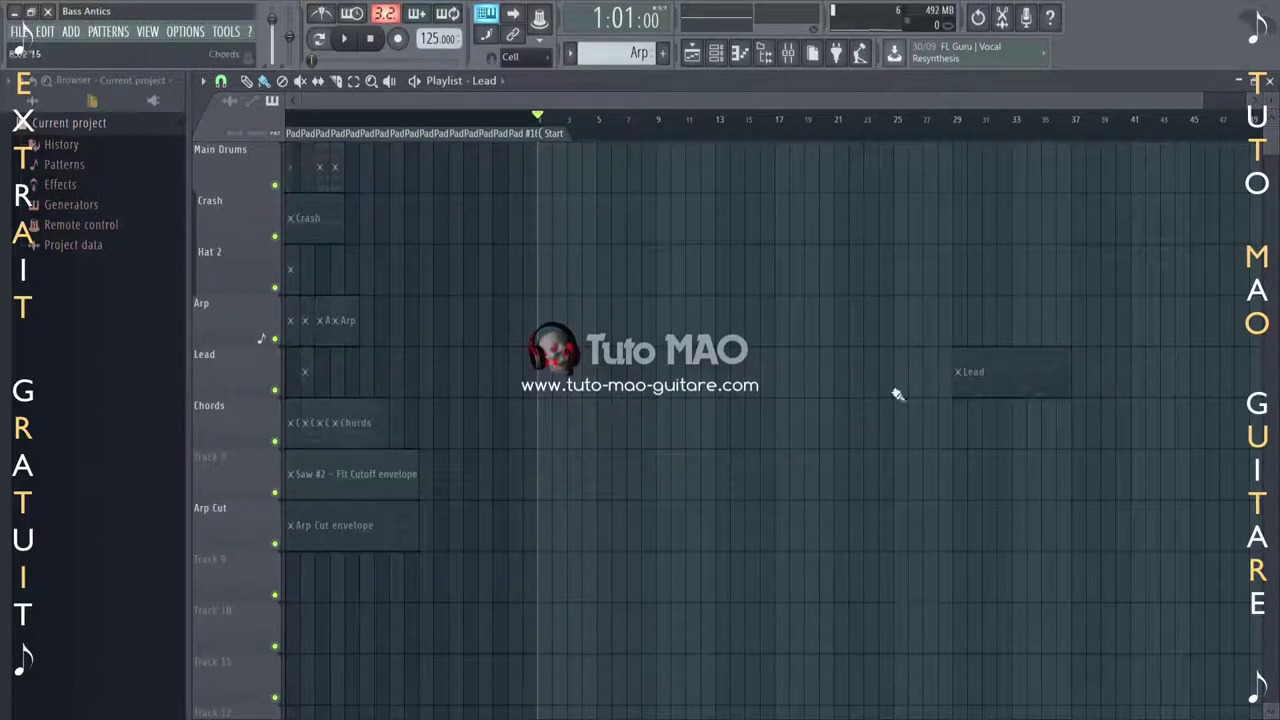
click(966, 367)
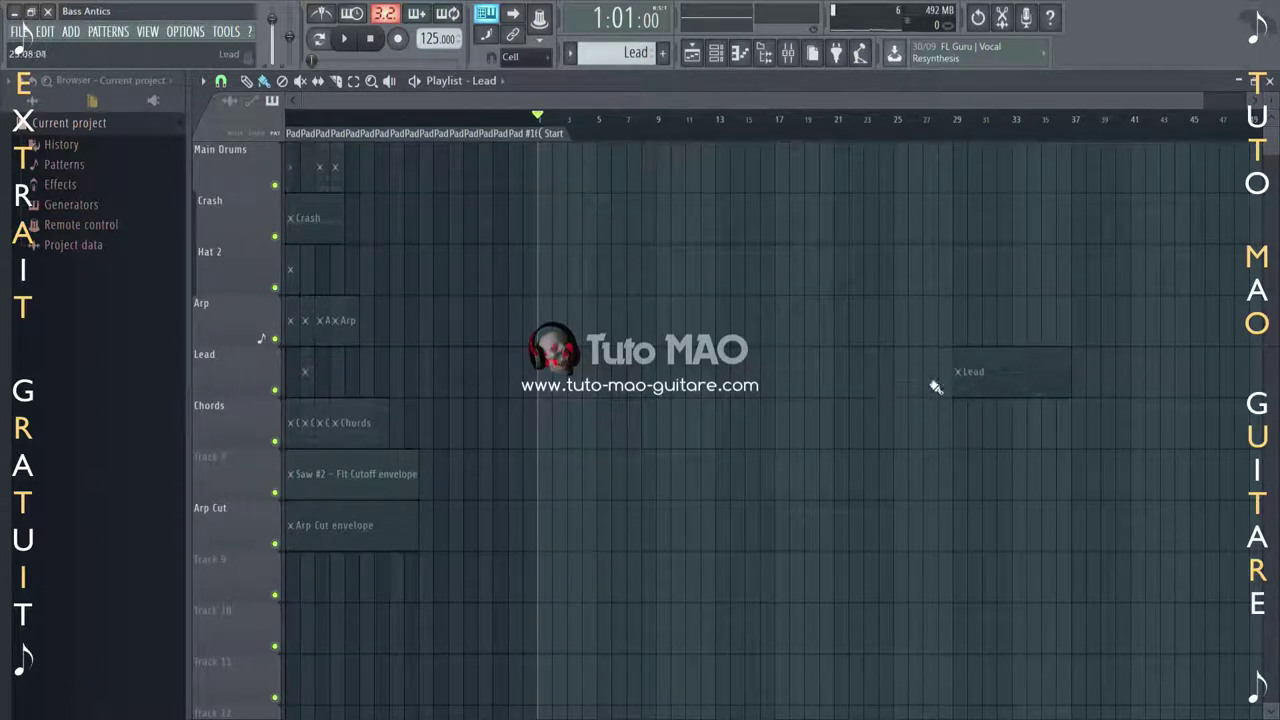
drag(1000, 371, 942, 371)
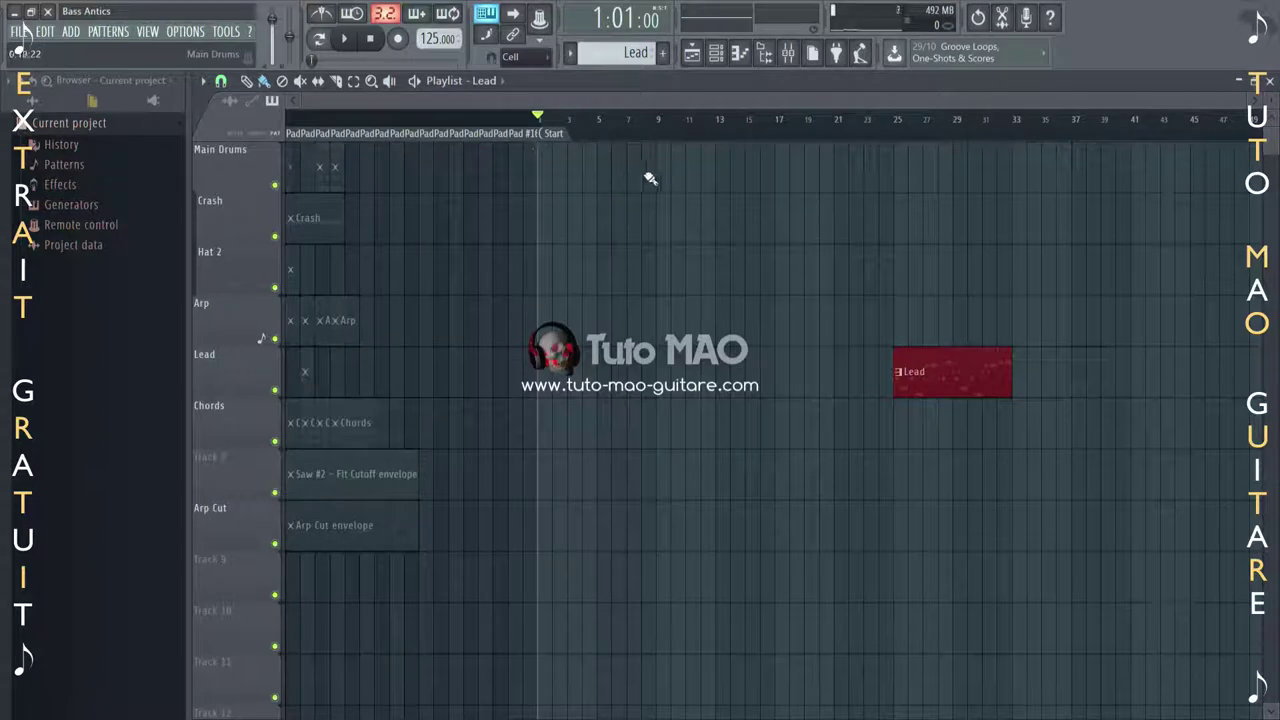
click(779, 167)
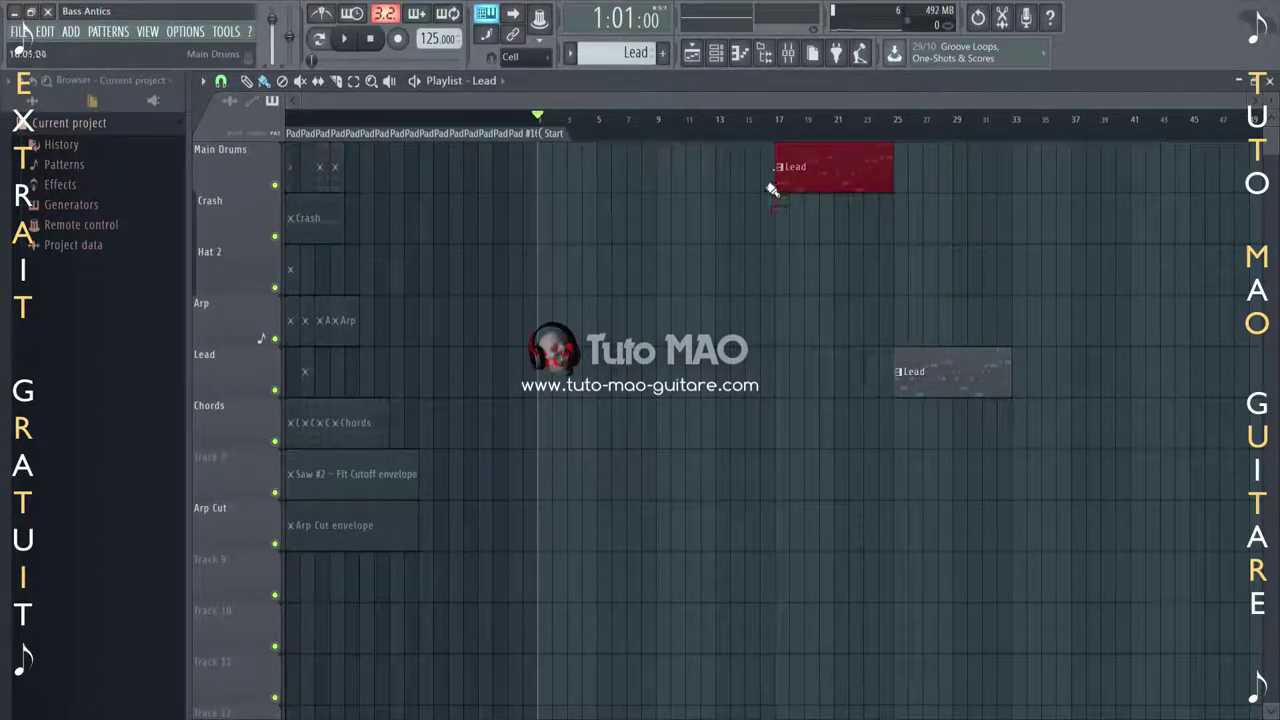
right_click(846, 189)
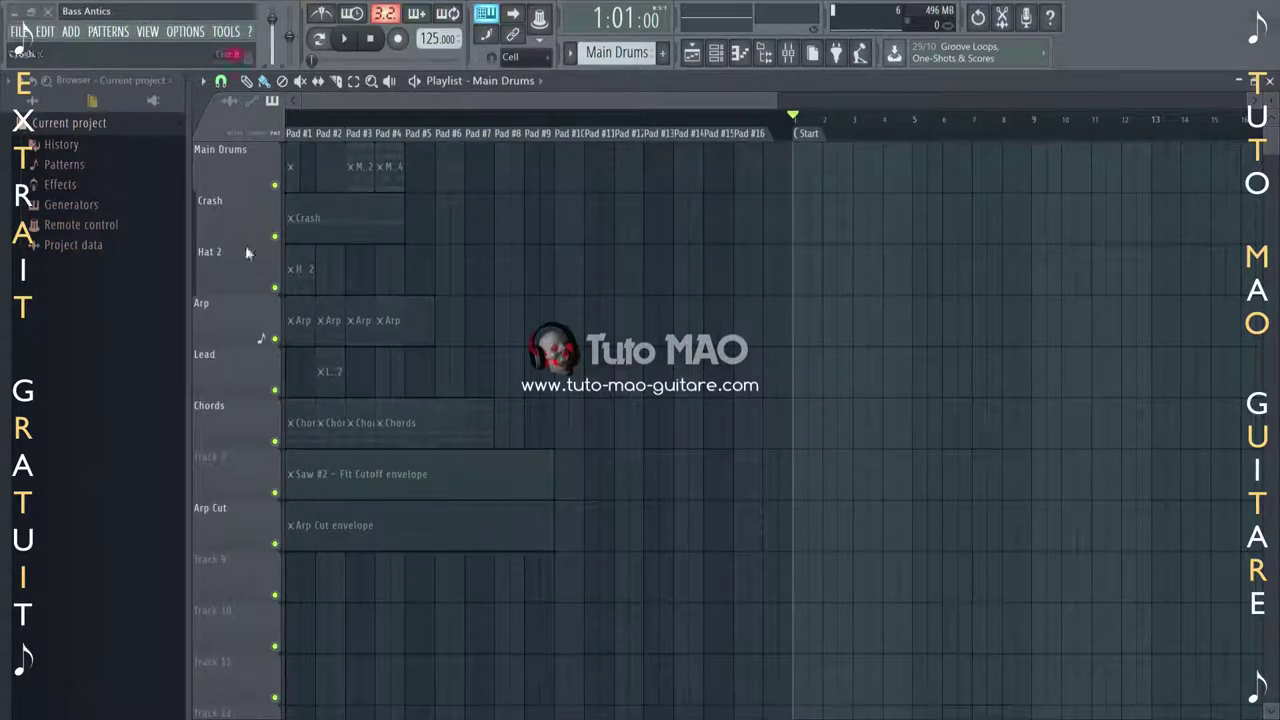
Review the press, motion and sync options in the Lead track's performance settings.
right_click(236, 360)
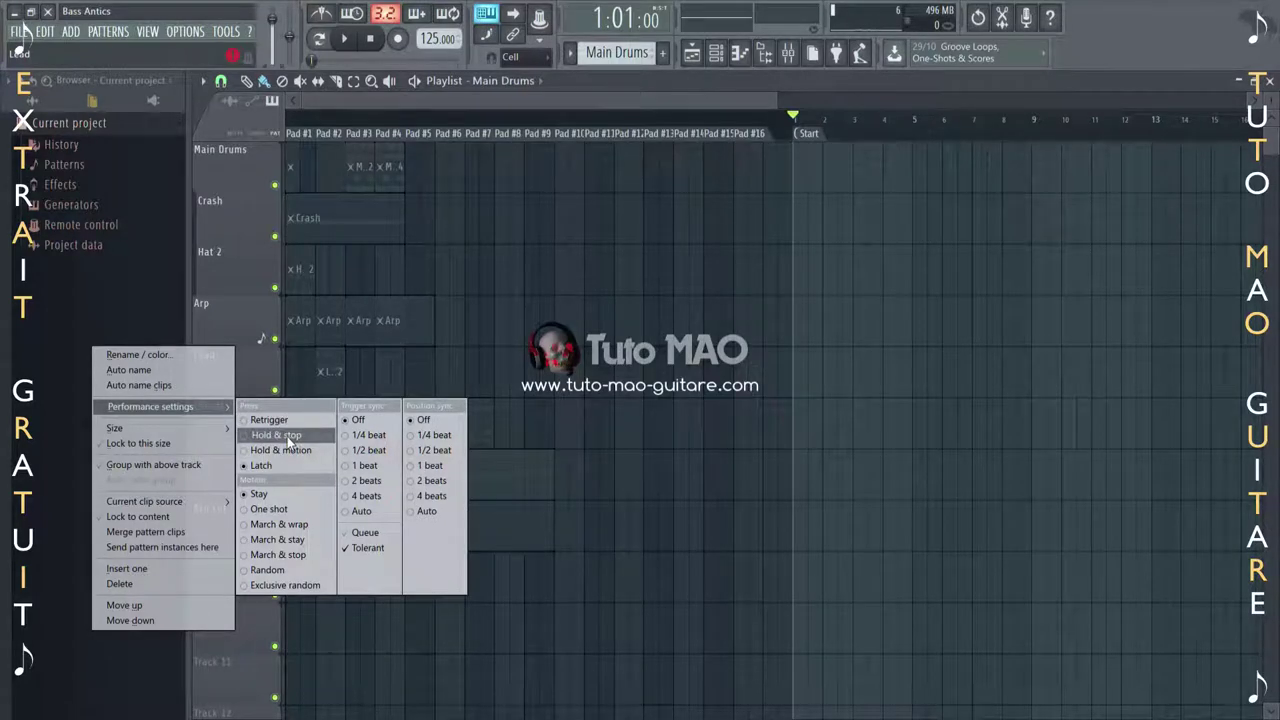
click(214, 166)
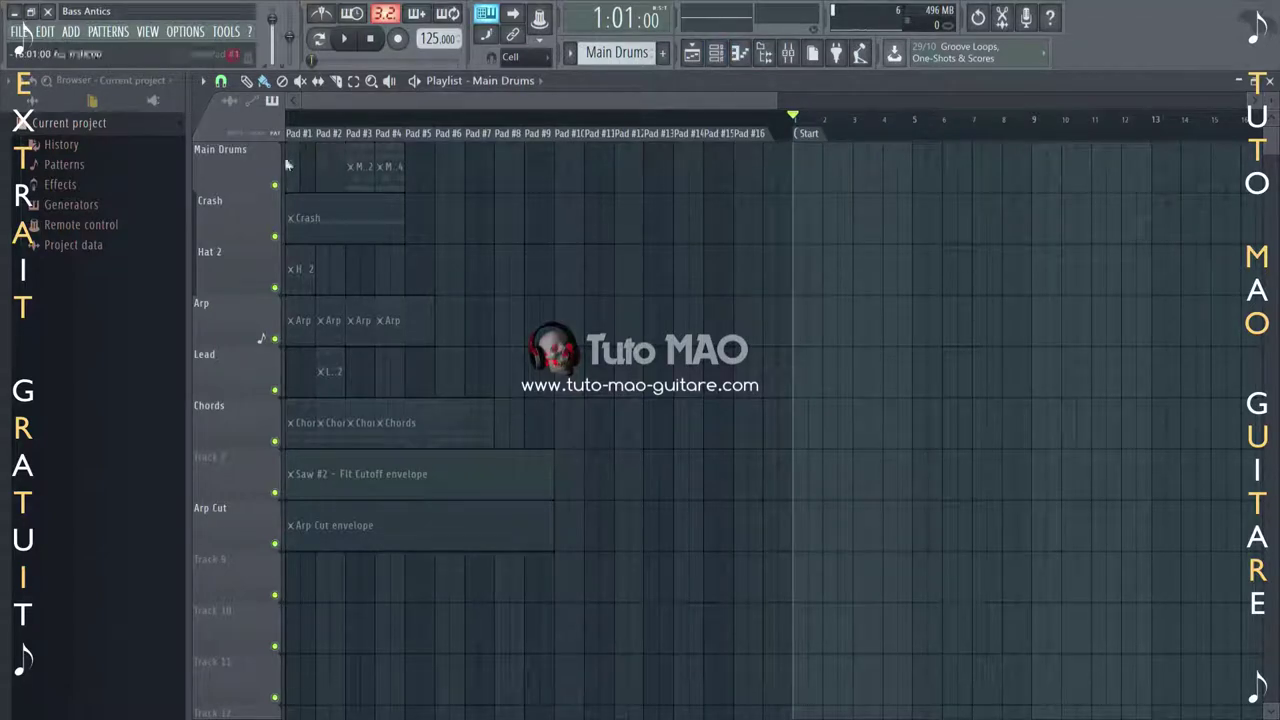
Show the channel rack and open the Fake Drums channel's Slicex editor.
key(F6)
click(314, 124)
click(314, 124)
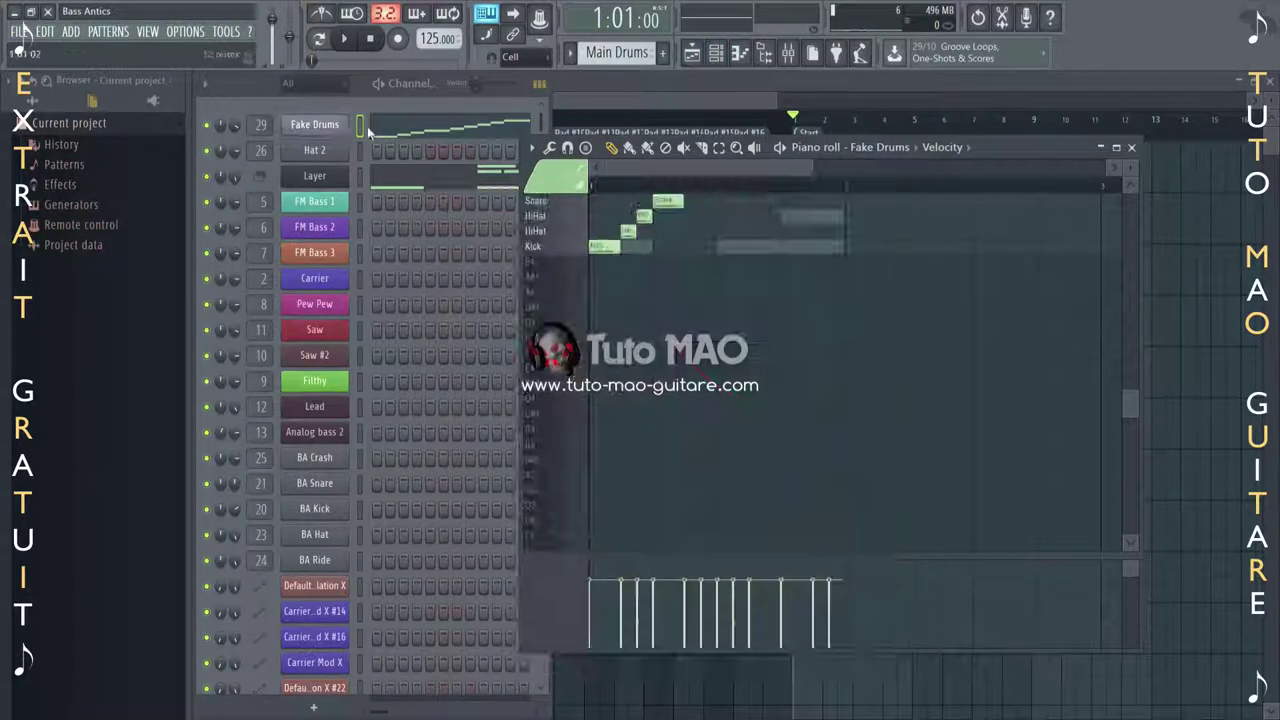
click(312, 124)
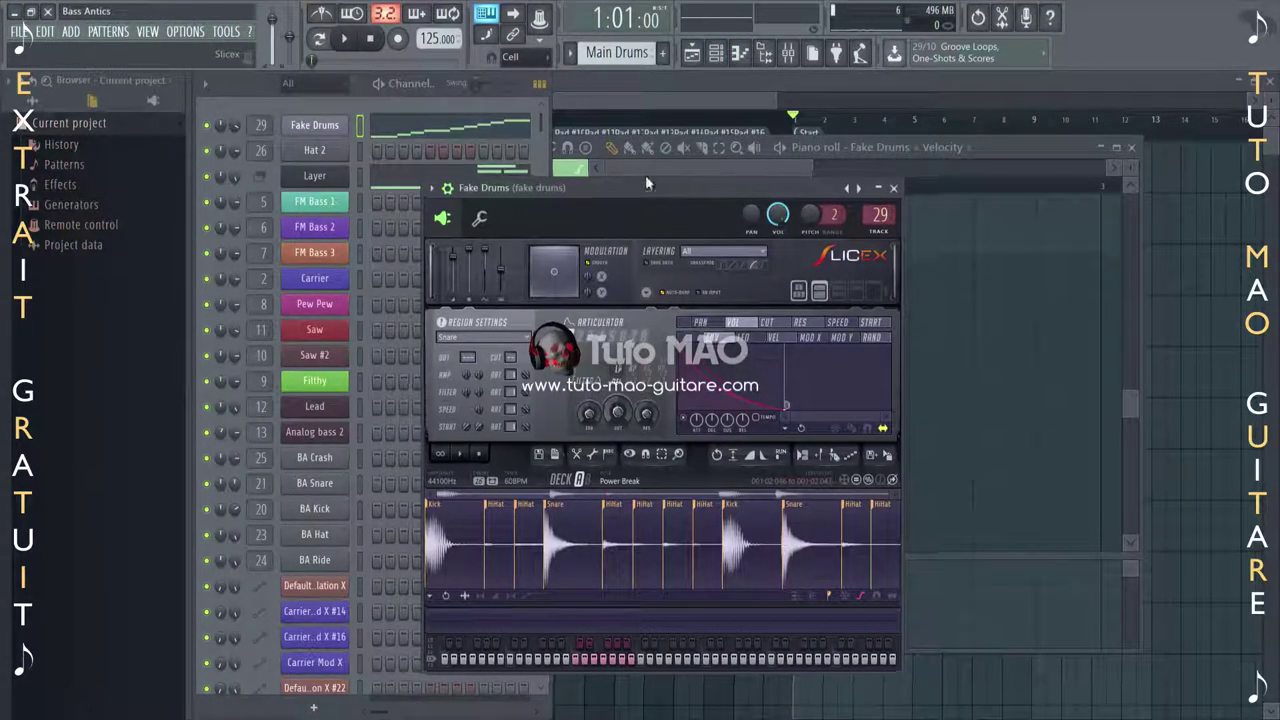
Try shifting the HiHat slice marker after the first Snare slightly later and audition the slice repeatedly.
click(590, 510)
mouse_move(590, 510)
mouse_down()
mouse_move(569, 509)
mouse_move(612, 504)
mouse_up()
click(597, 642)
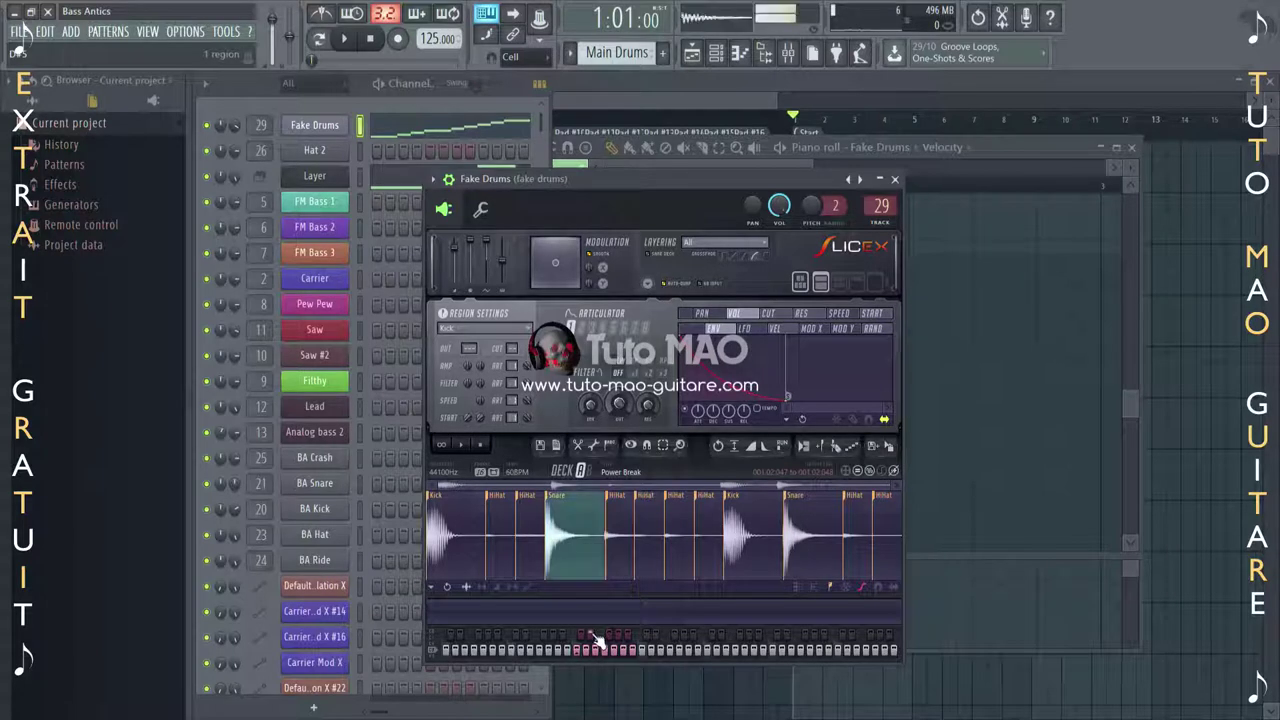
click(597, 642)
click(597, 642)
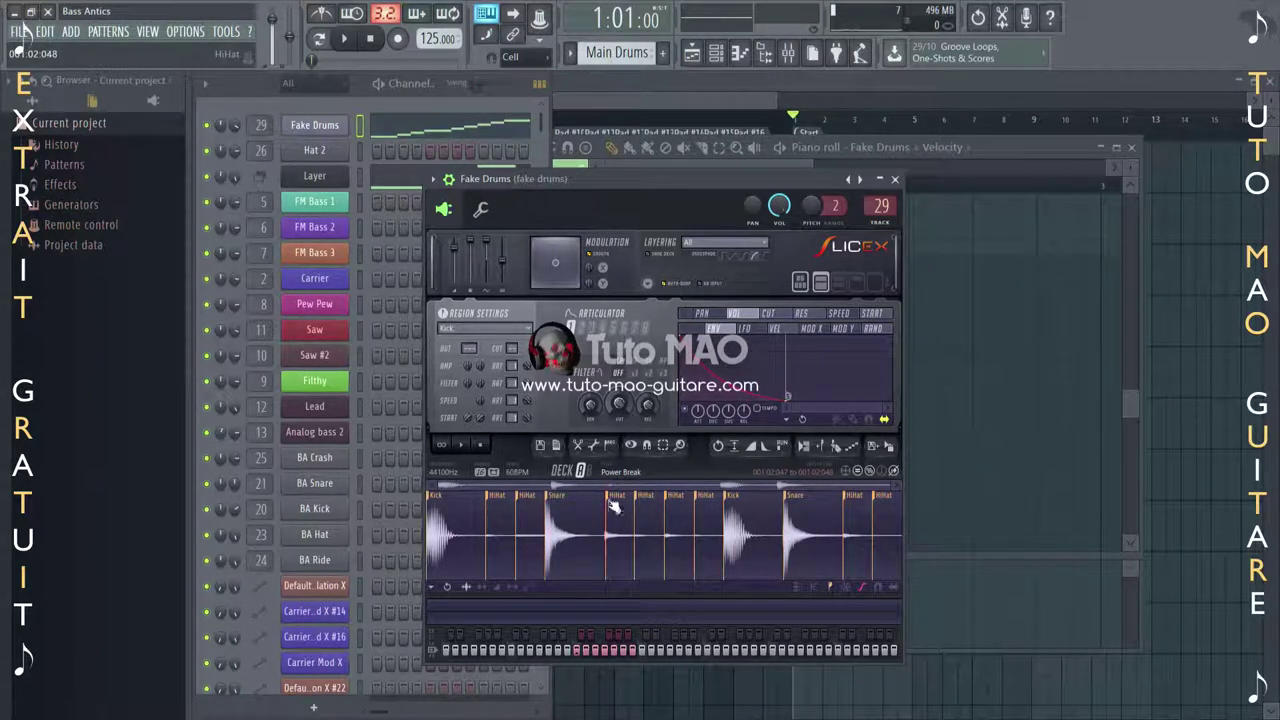
Try moving the same HiHat marker much earlier, into the first Snare's tail, and audition the shortened slice.
drag(613, 503, 573, 506)
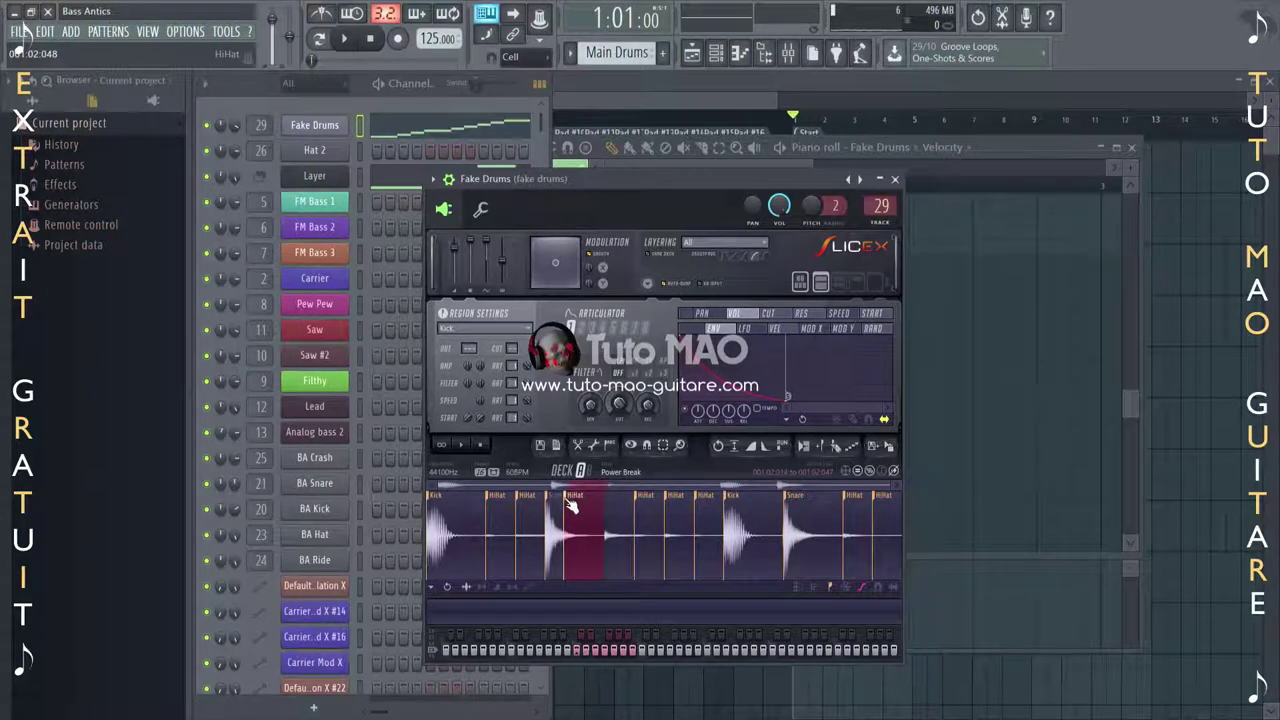
click(597, 643)
click(597, 648)
click(597, 648)
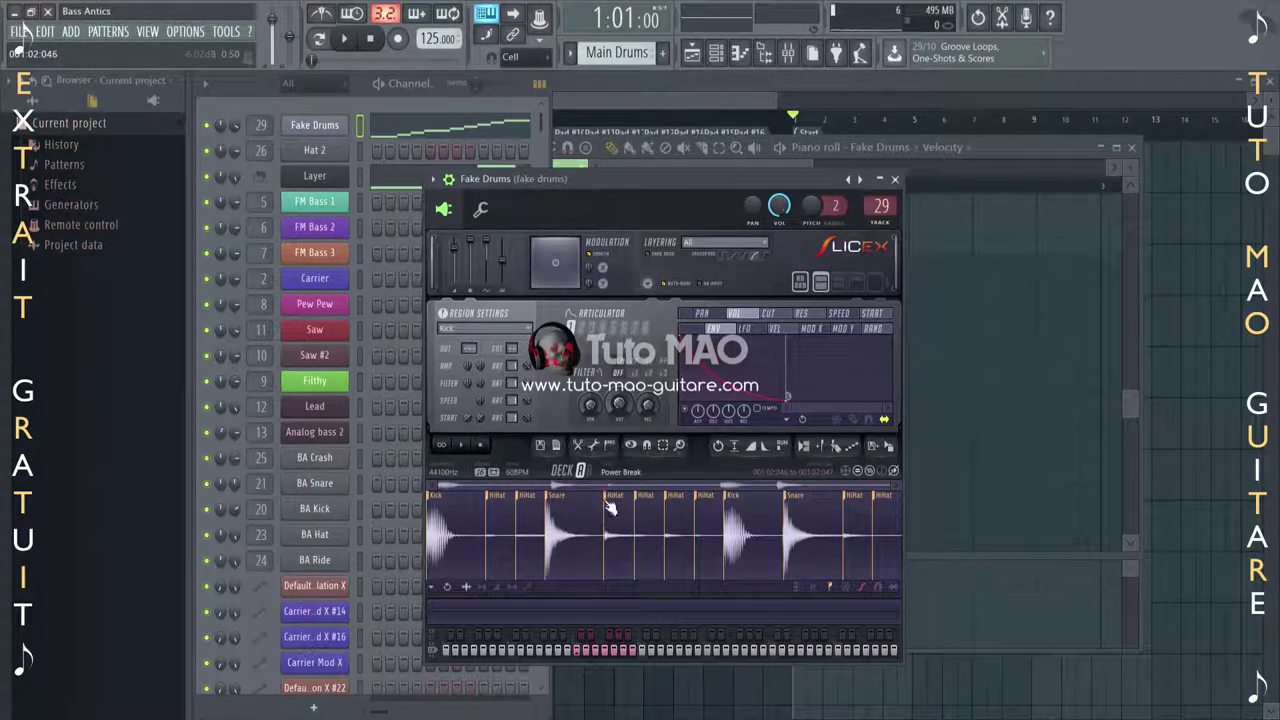
Shift the HiHat slice marker after the first Snare into the Snare's tail, close the Slicex editor and return to the playlist.
drag(612, 500, 569, 508)
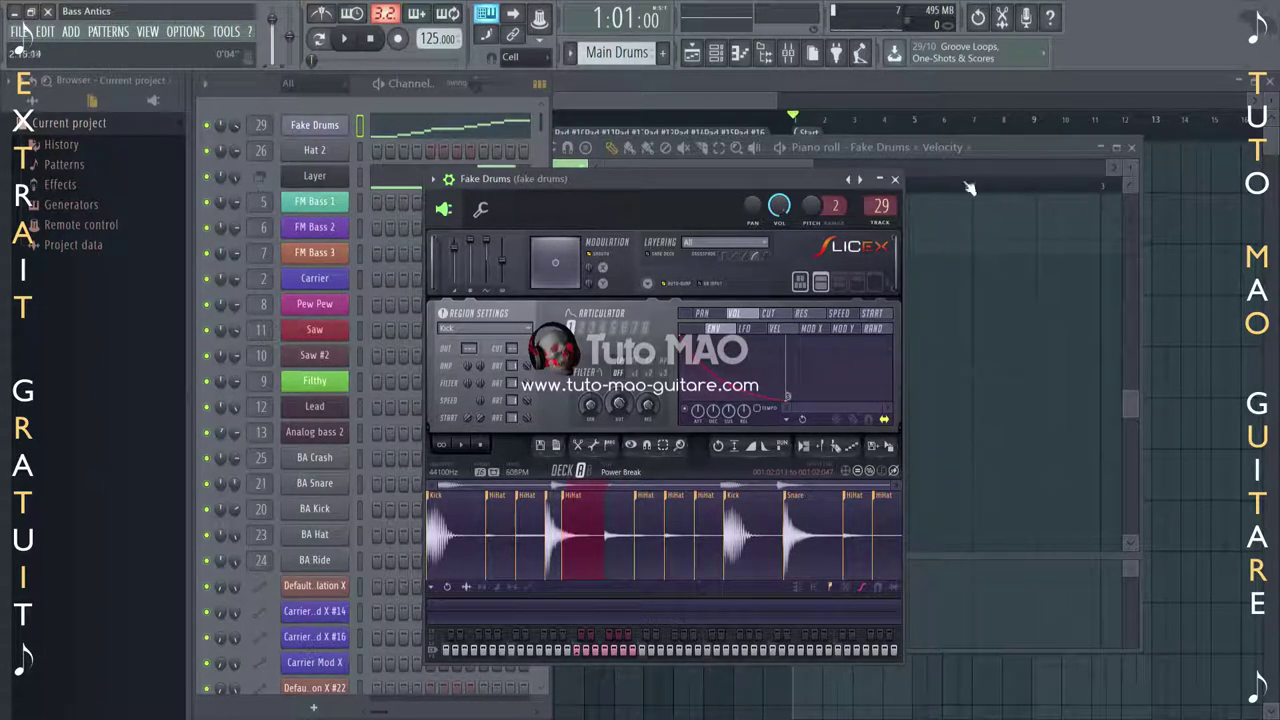
click(896, 179)
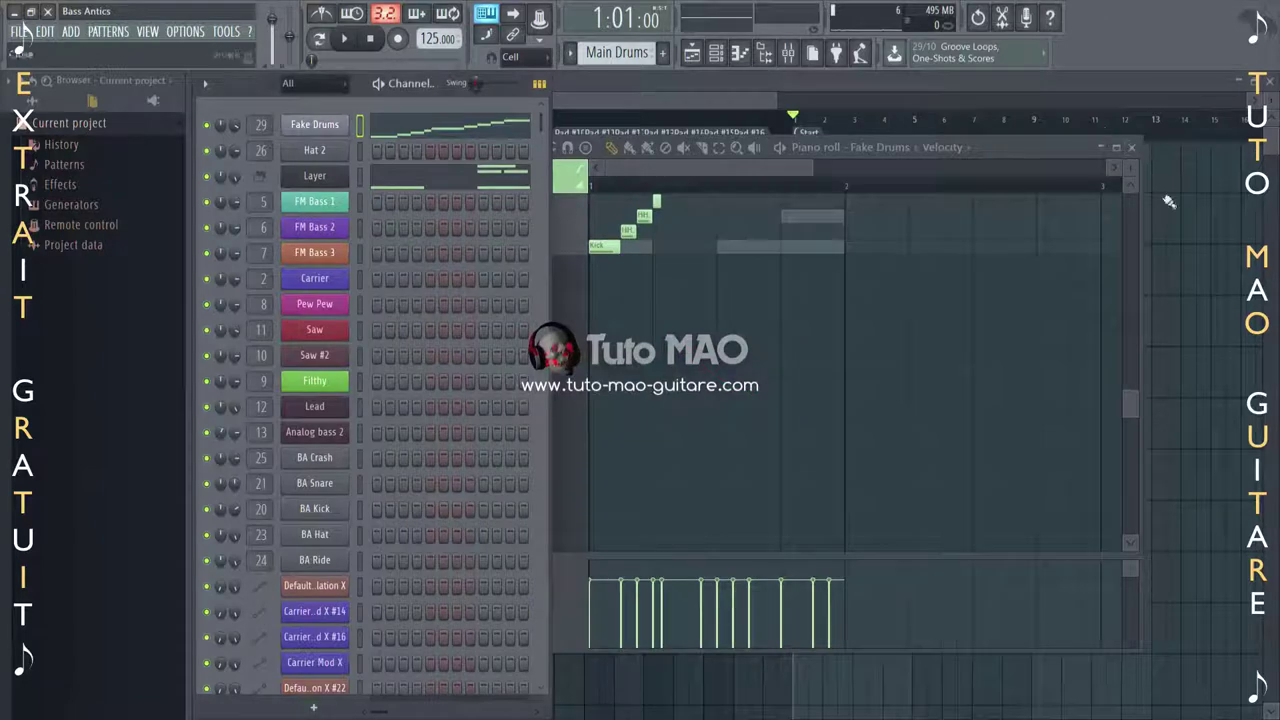
key(F5)
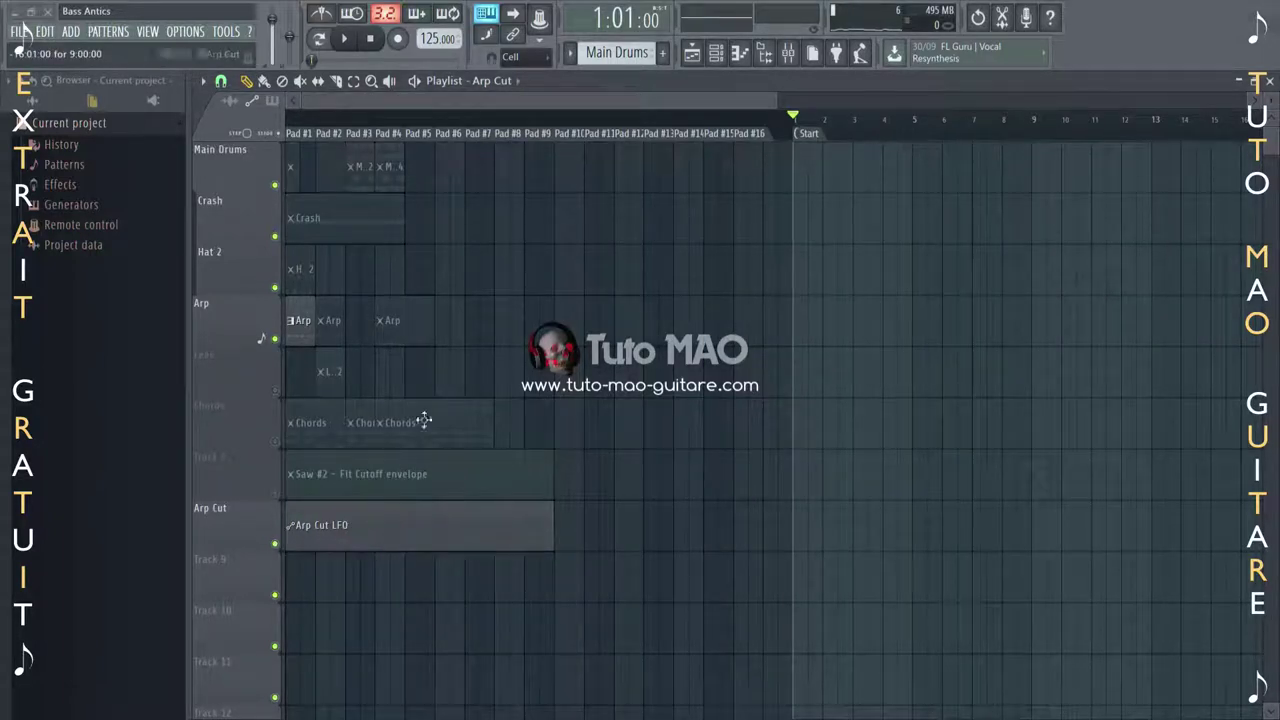
Check the Arp Cut automation clip's LFO settings and set the Arp Cut track's performance press mode to Latch.
click(237, 518)
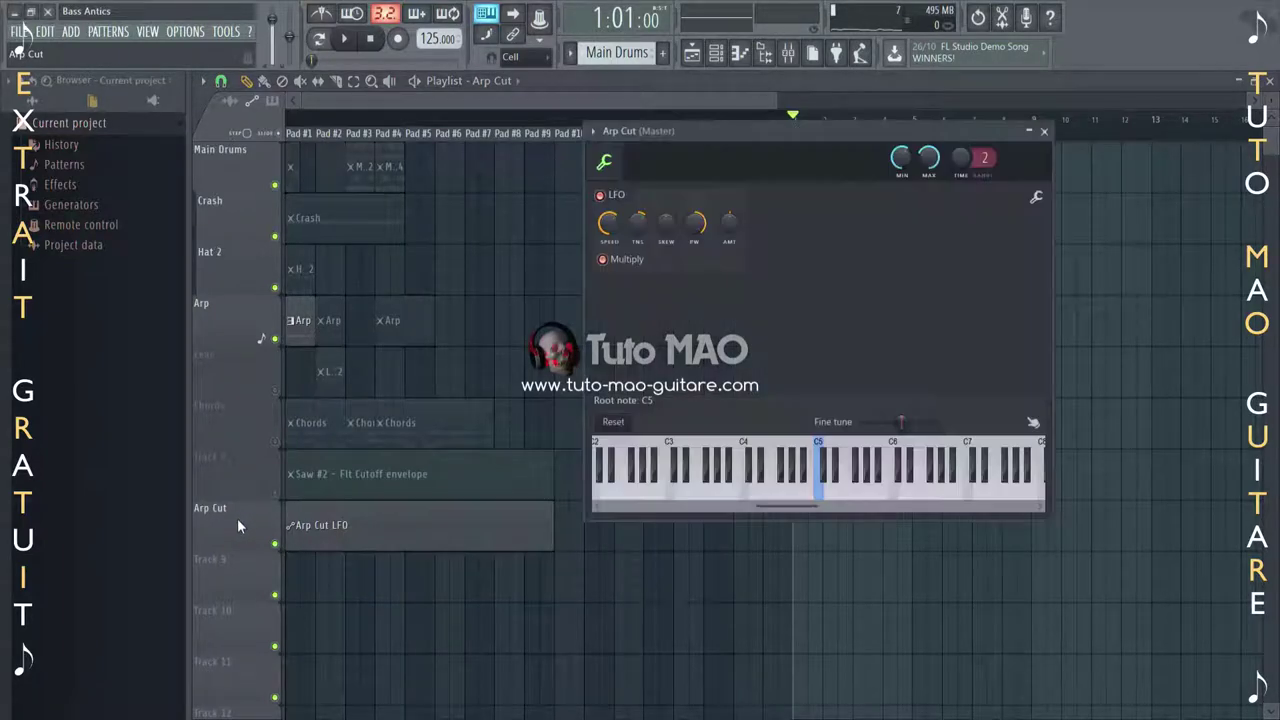
drag(842, 131, 712, 219)
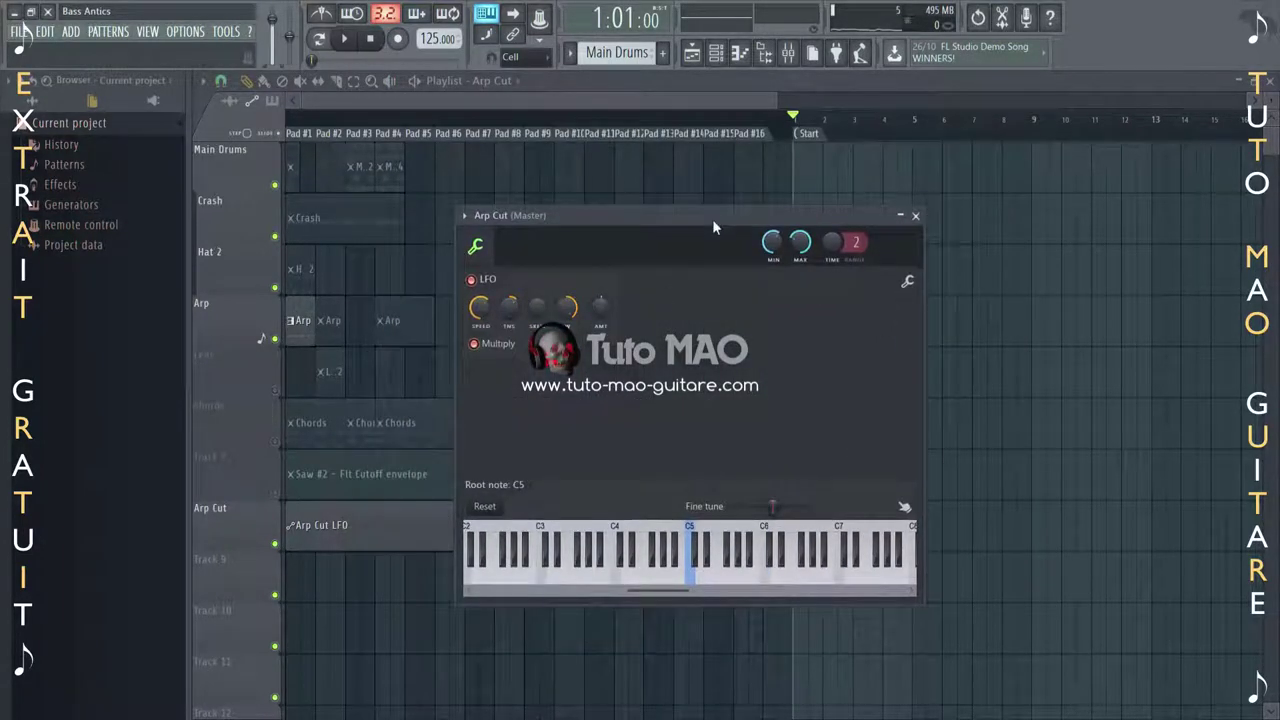
click(914, 217)
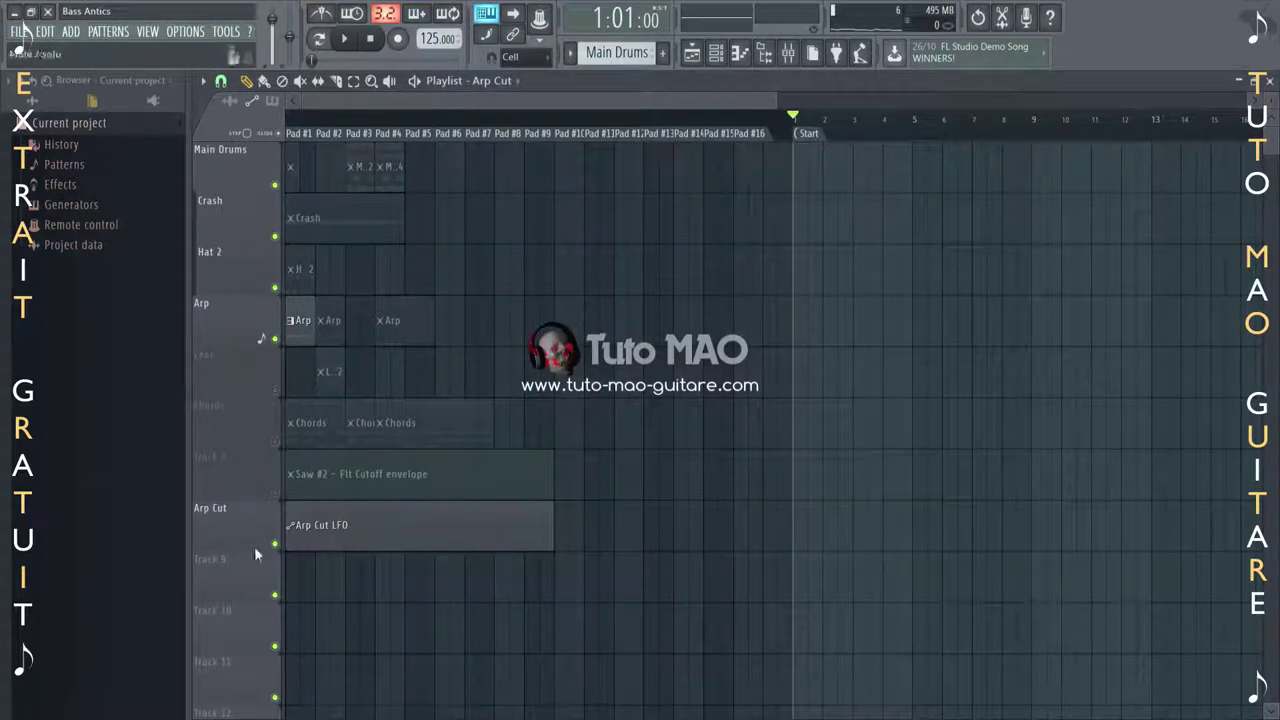
right_click(218, 539)
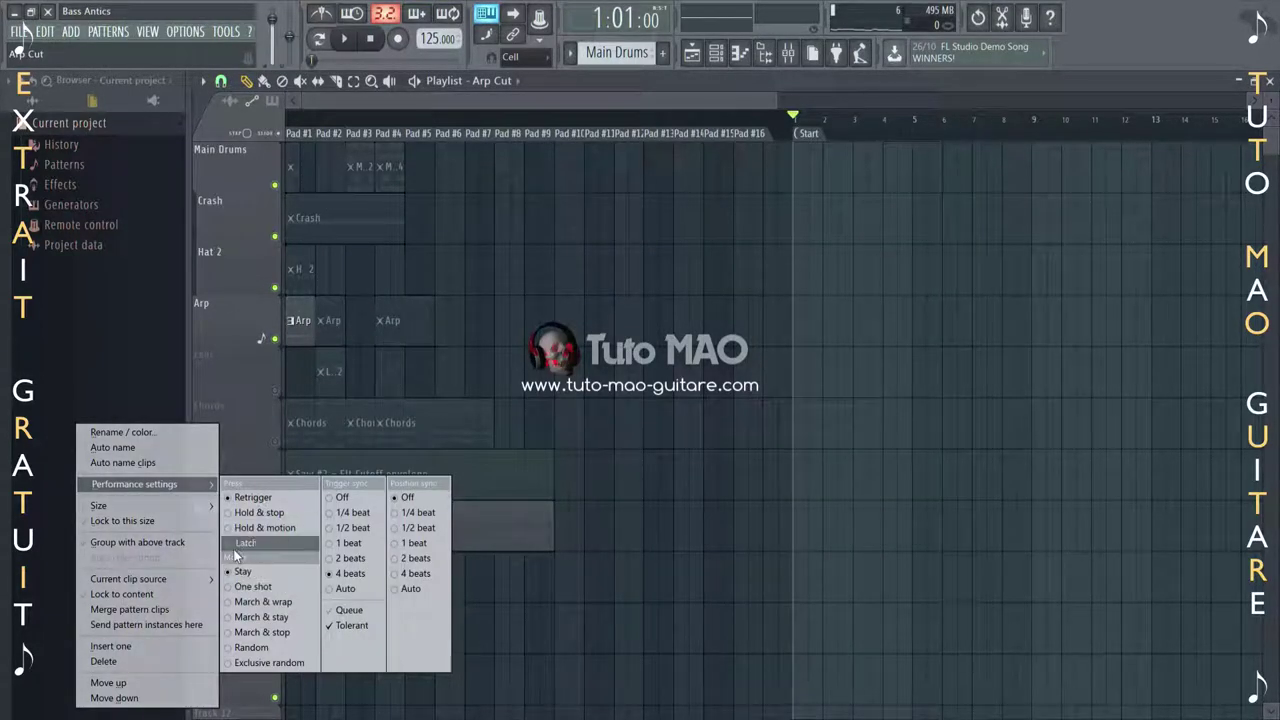
click(228, 546)
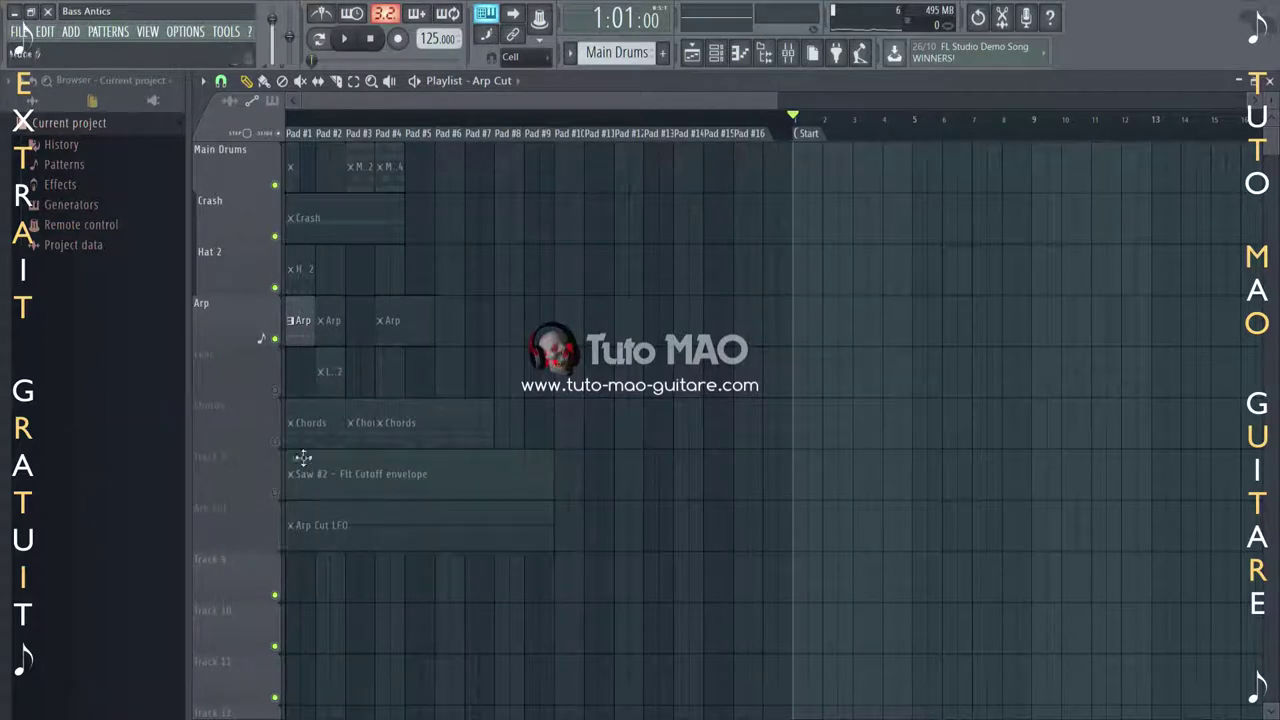
Play the performance, trigger the Arp Cut LFO clip over the arp, mute the Arp Cut track and stop playback.
click(350, 38)
click(300, 527)
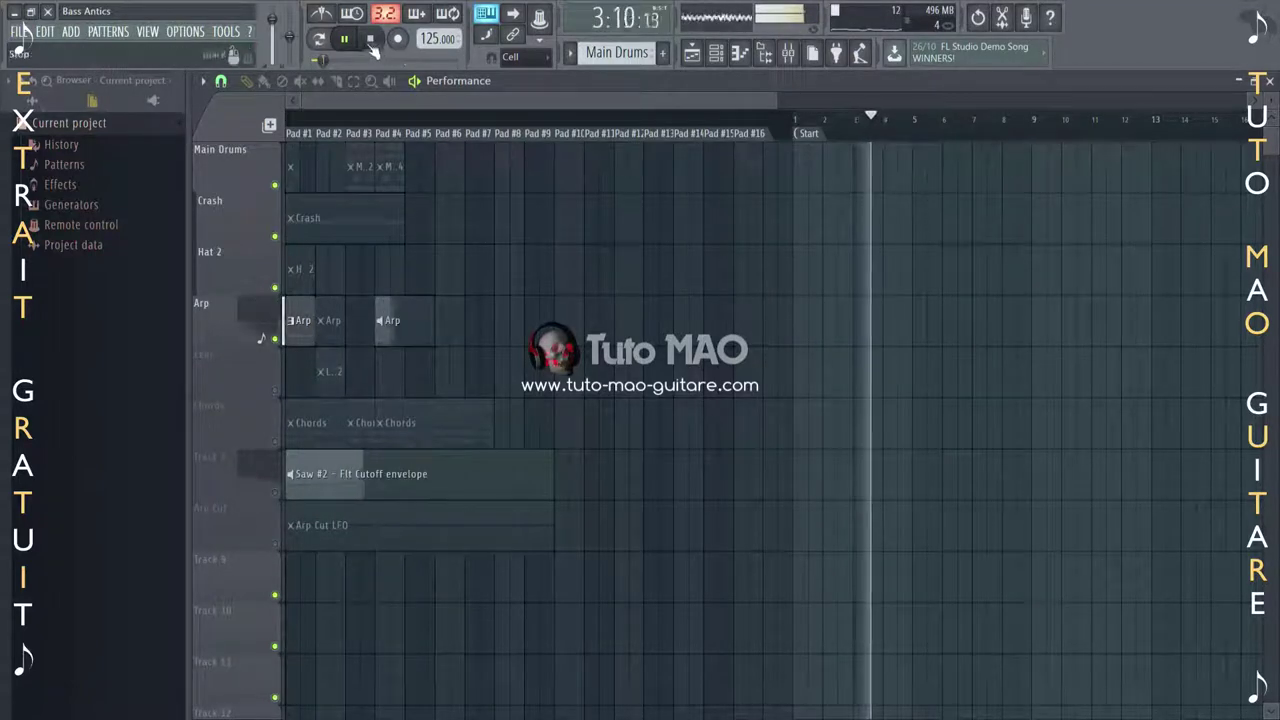
key(space)
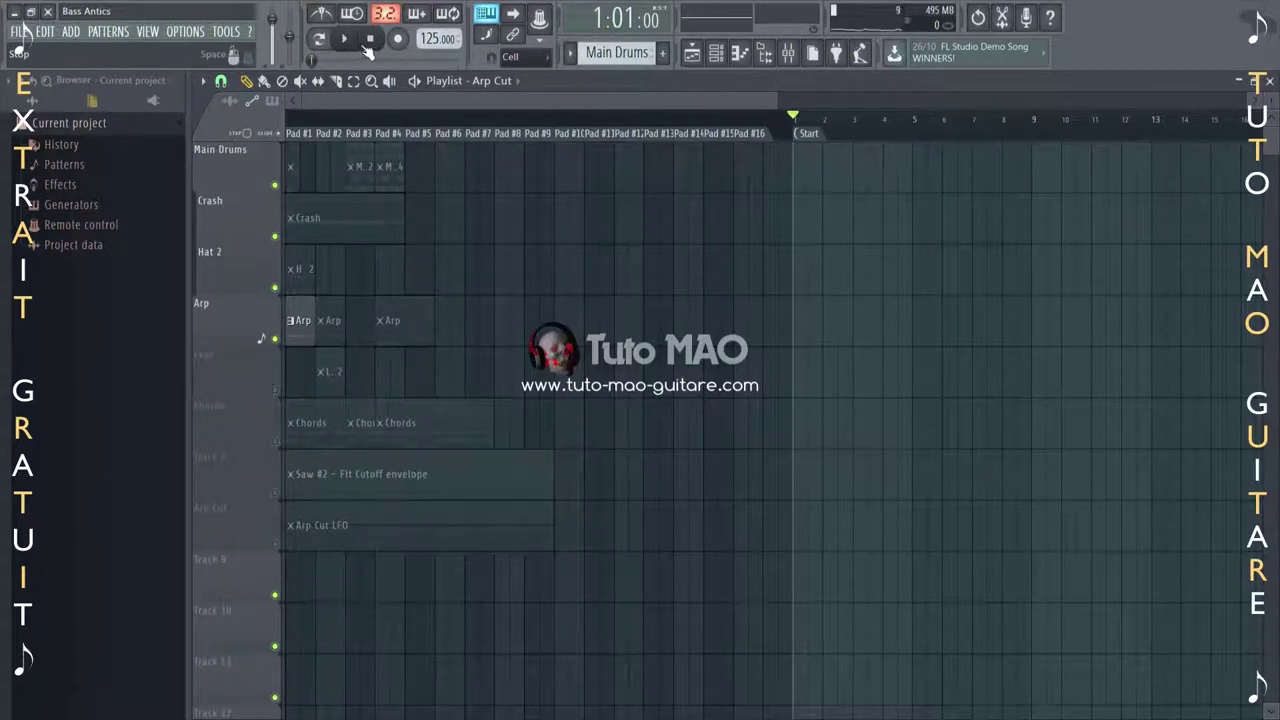
key(space)
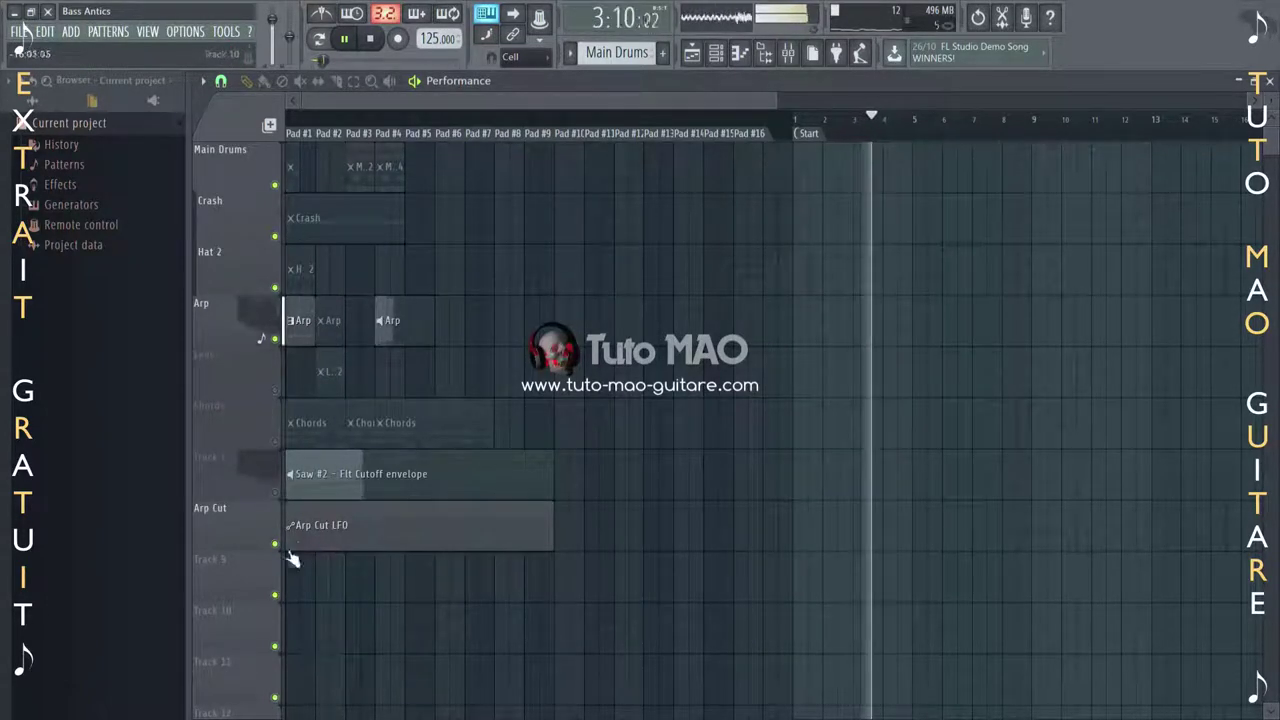
click(341, 529)
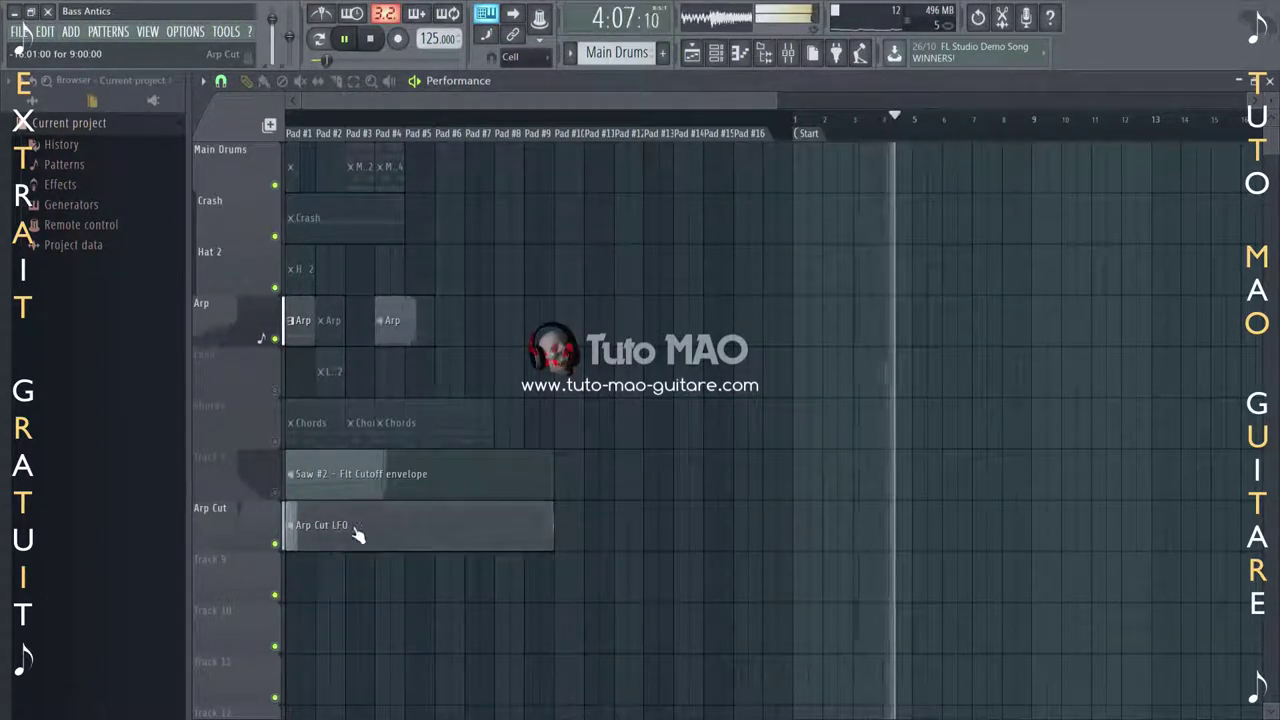
click(276, 545)
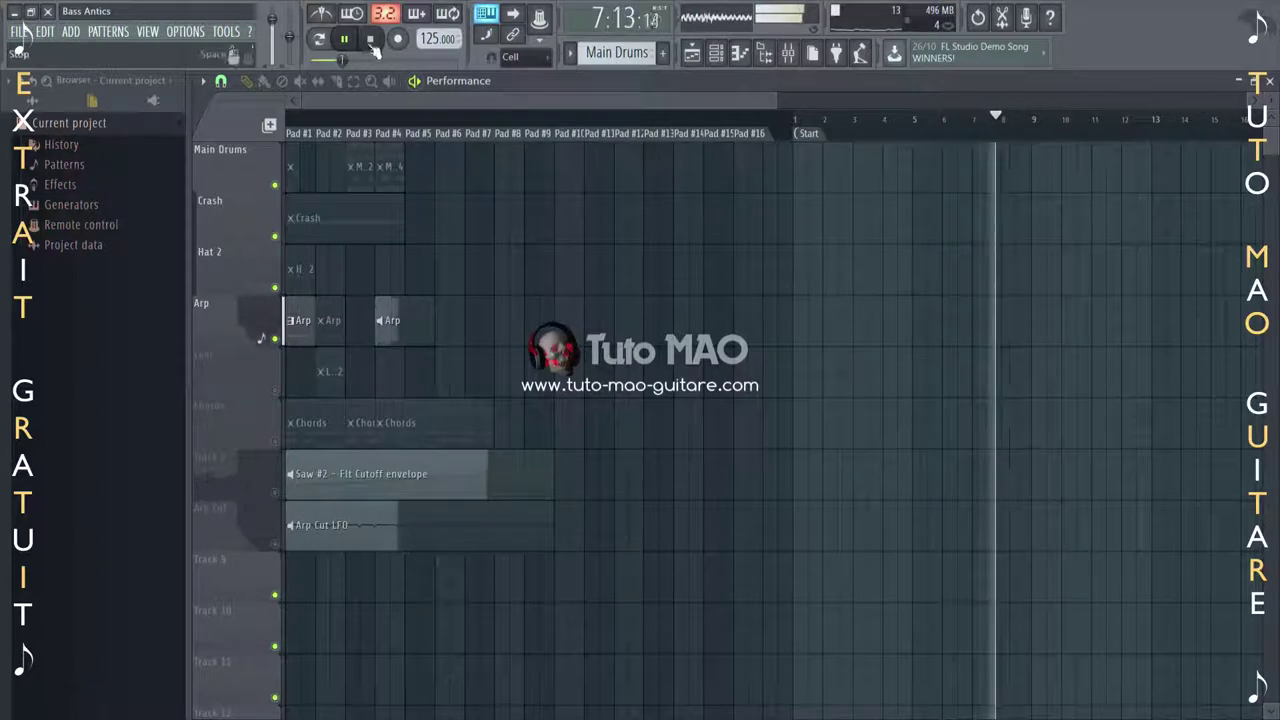
key(space)
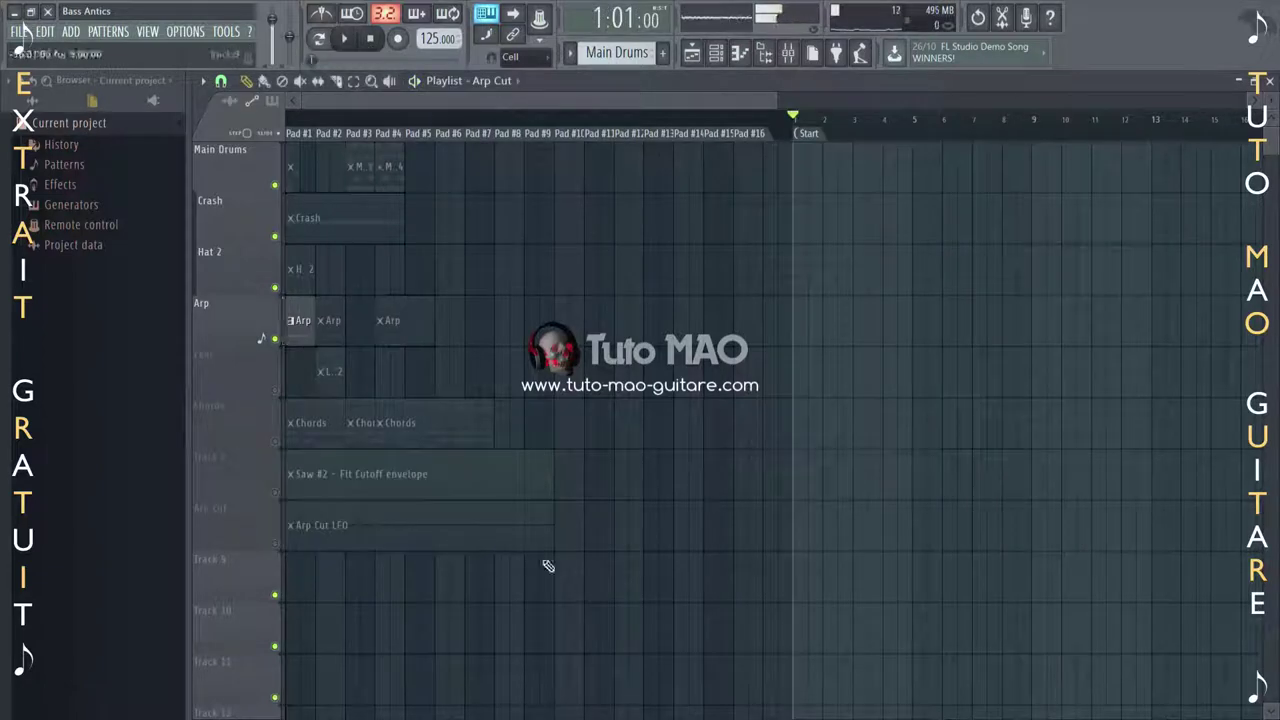
Review the press, motion and sync options in the Arp Cut track's performance settings.
right_click(244, 521)
mouse_move(225, 484)
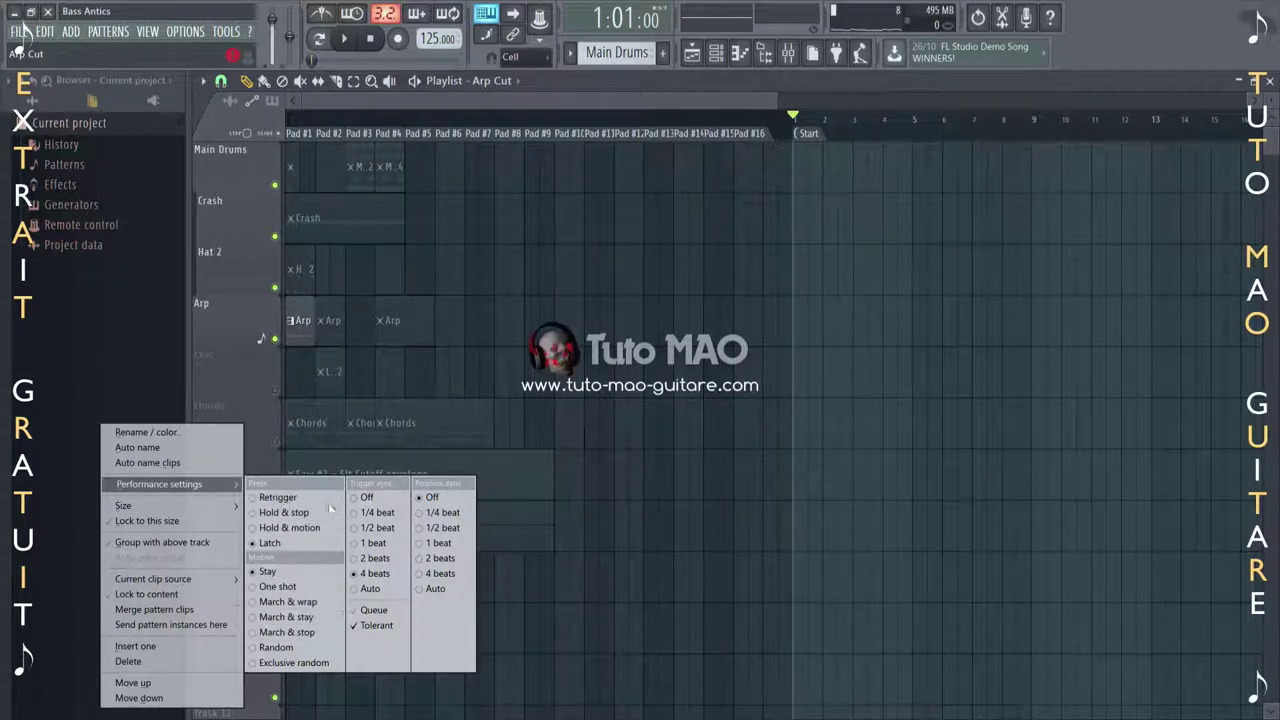
click(251, 404)
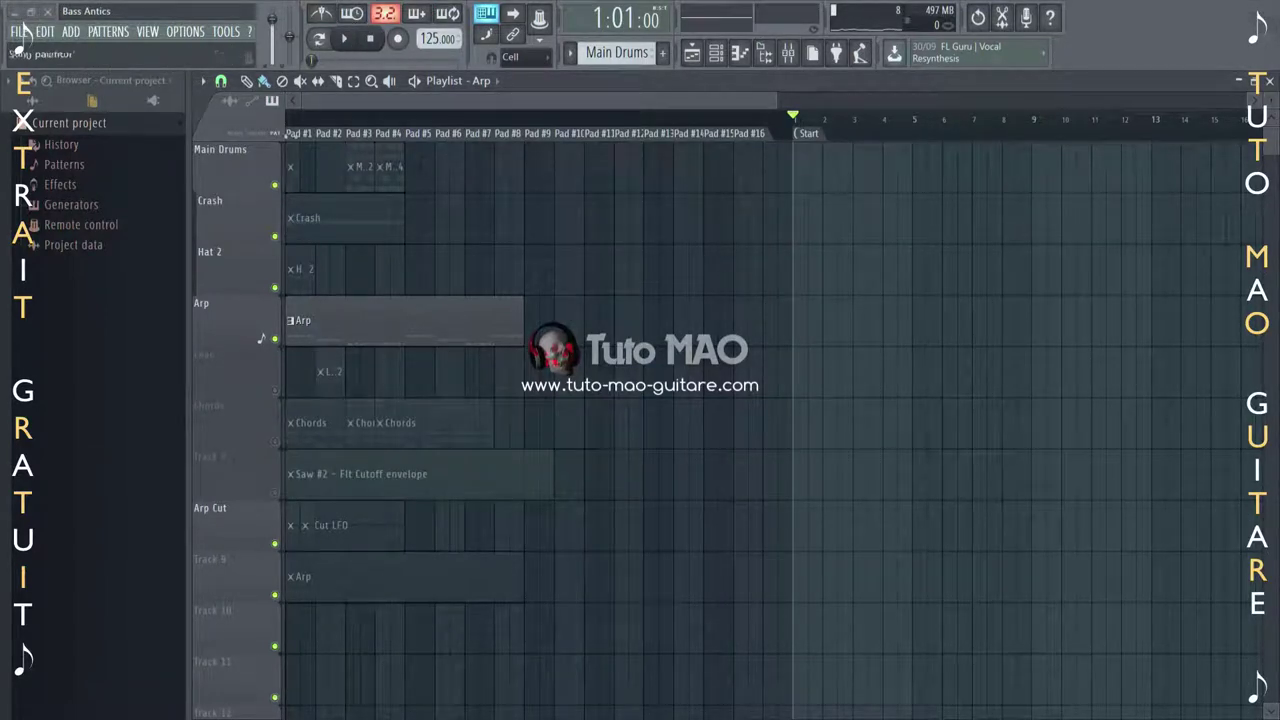
Play the performance, trigger the Cut LFO clip and the Arp clip on Track 9, mute Track 9 and stop playback.
click(348, 48)
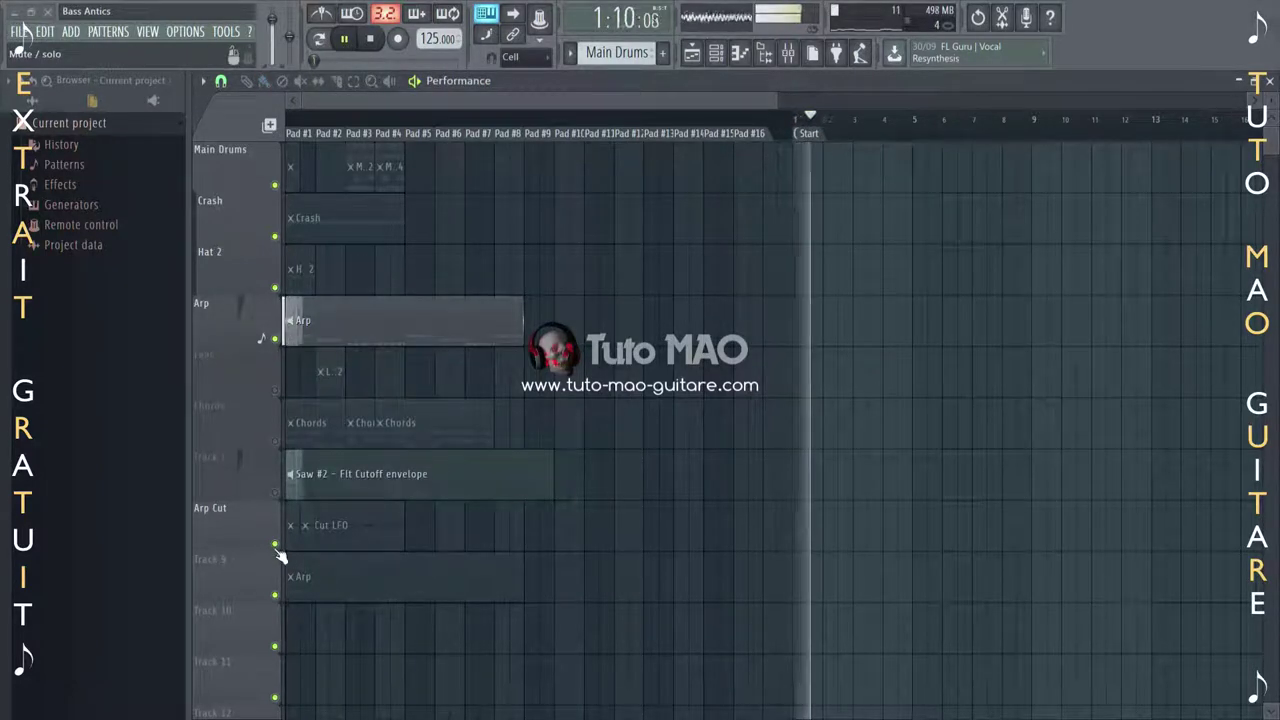
click(346, 546)
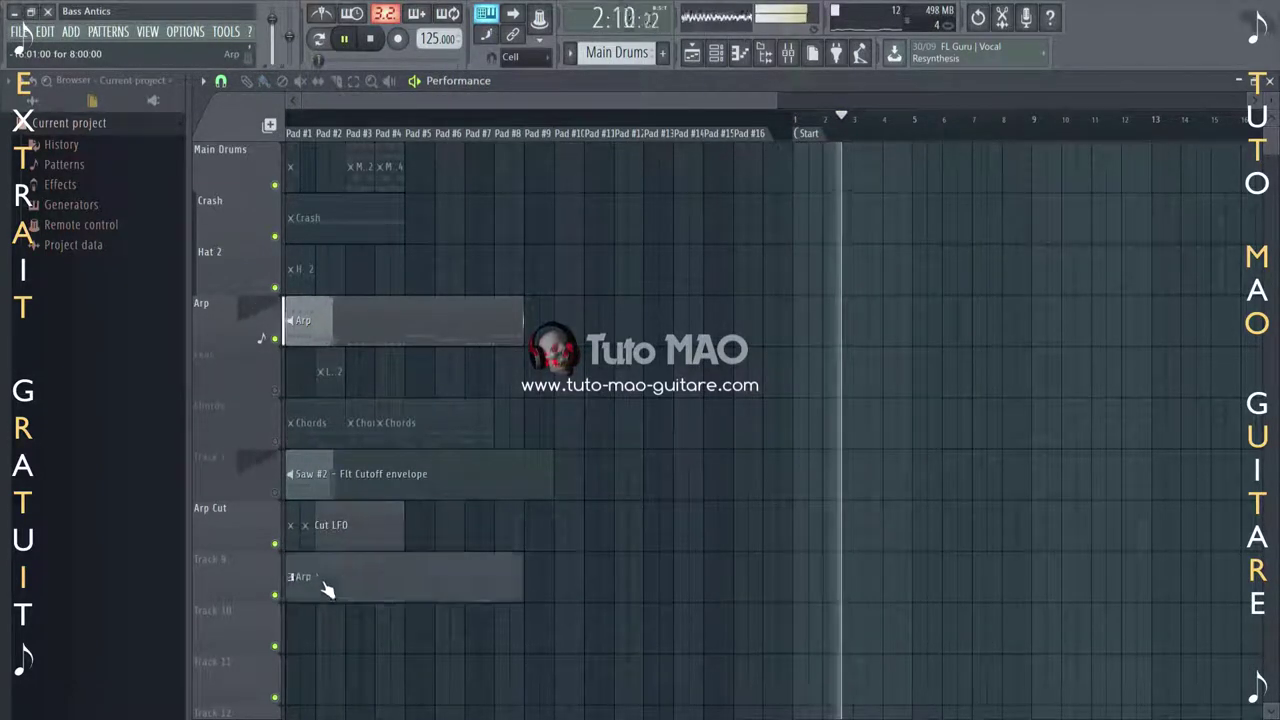
click(323, 584)
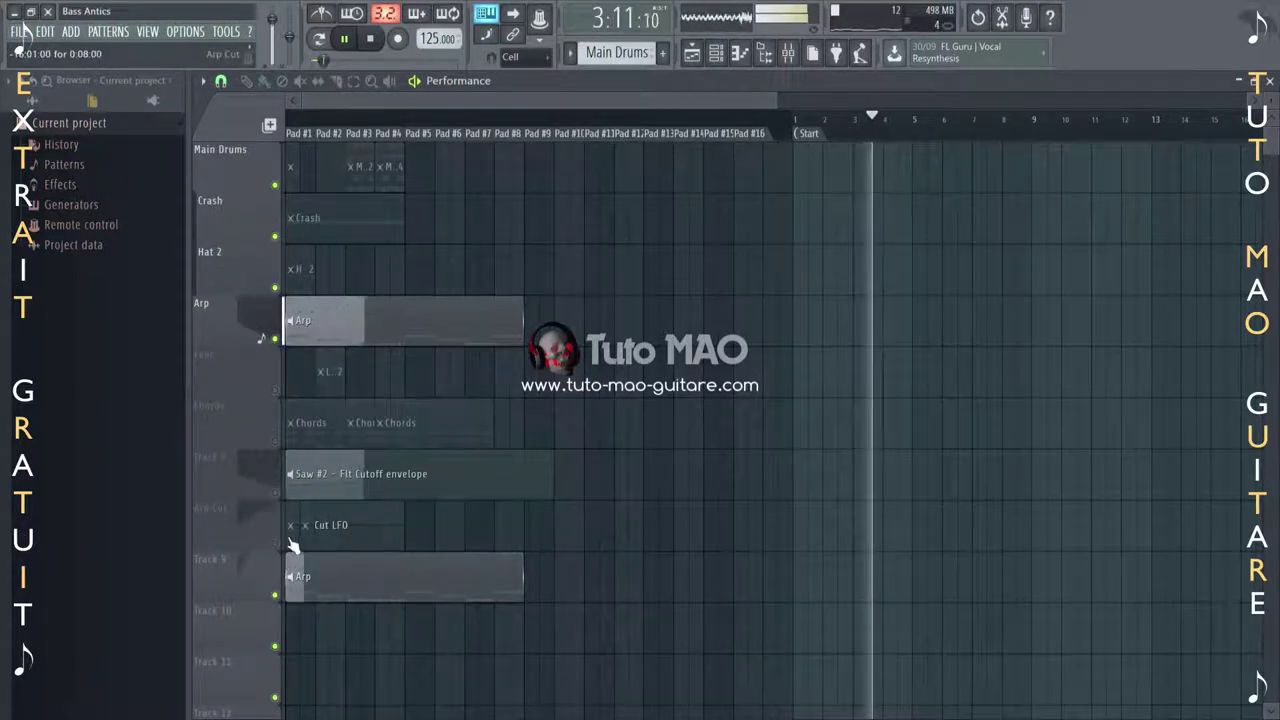
click(276, 596)
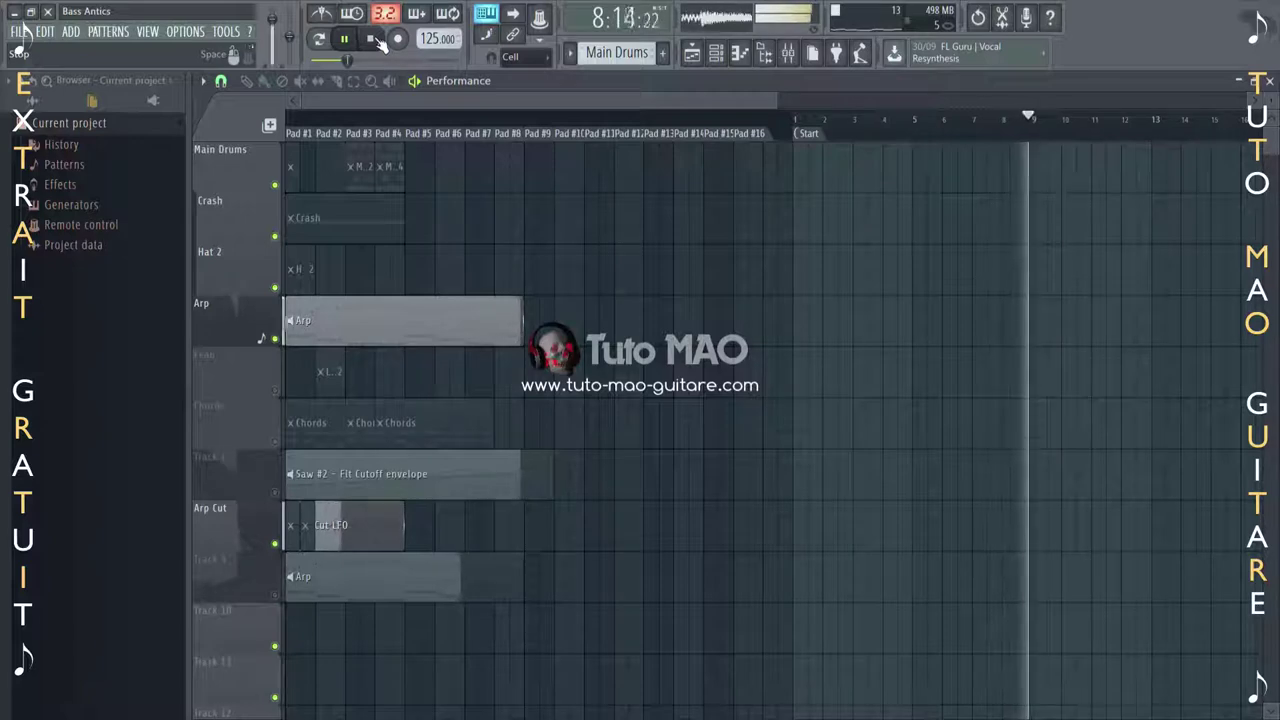
click(376, 40)
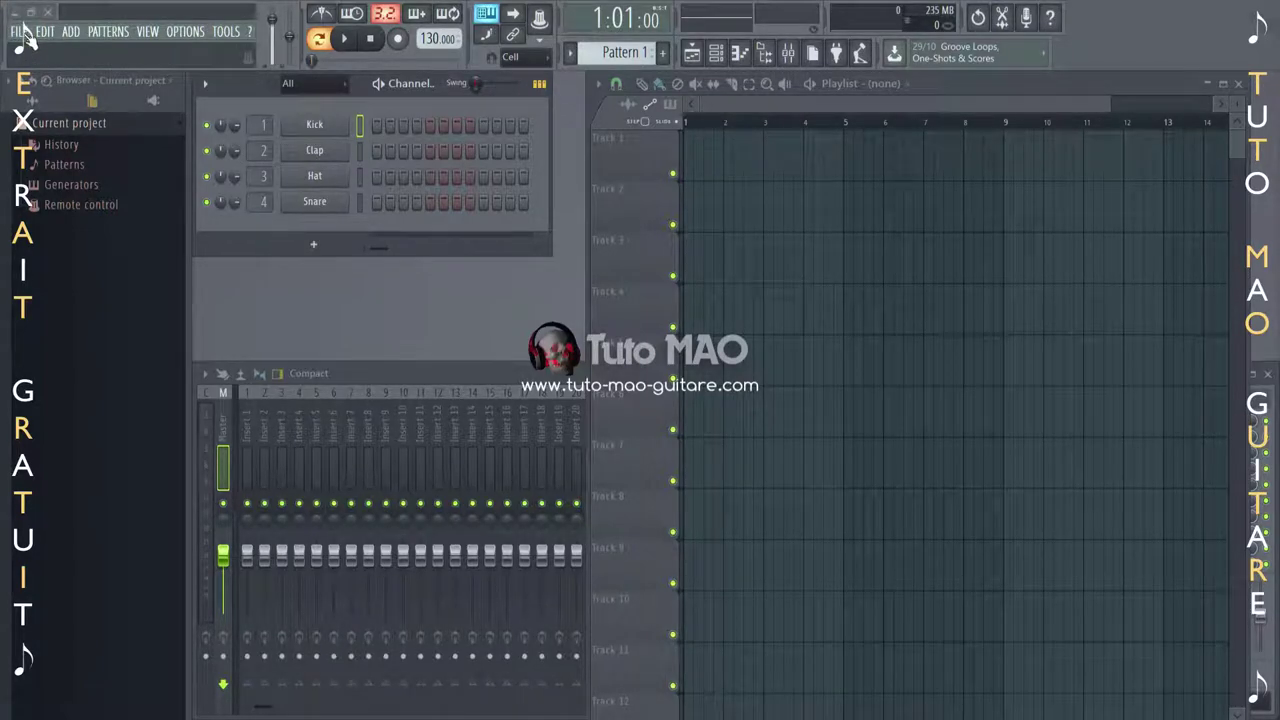
Start a new project from the Minimal category's Basic template.
click(22, 33)
click(100, 66)
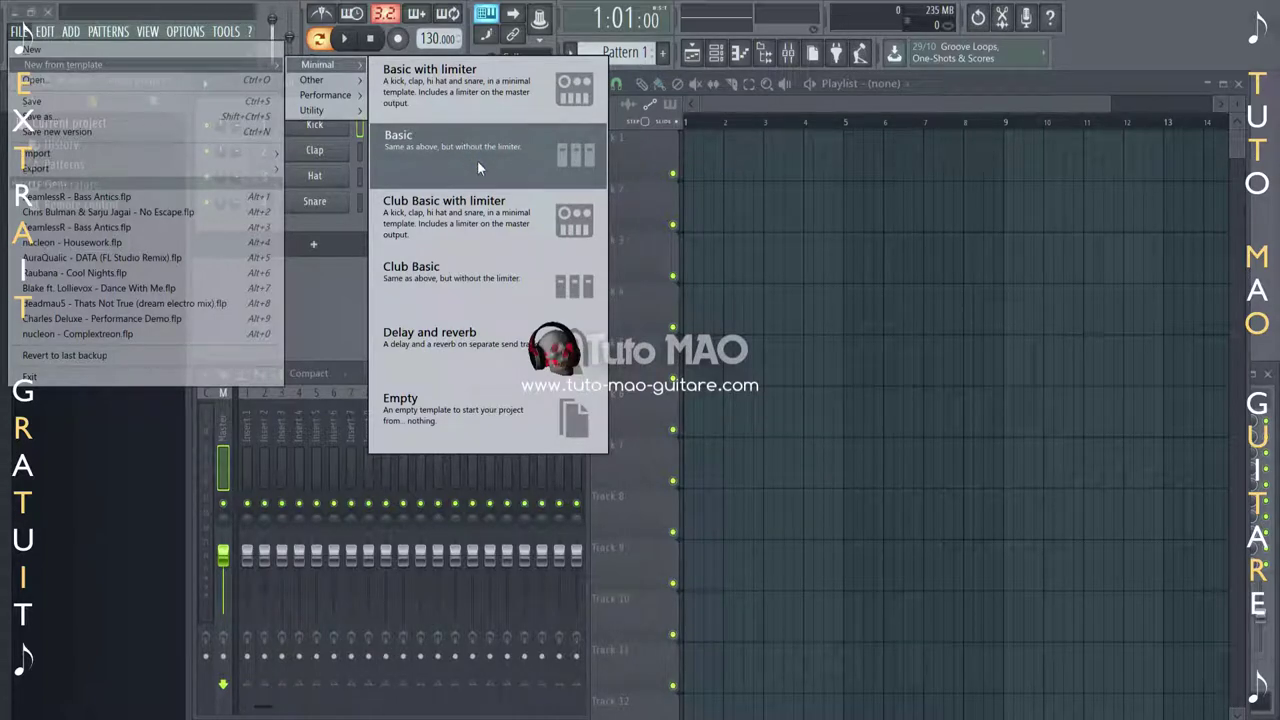
click(418, 152)
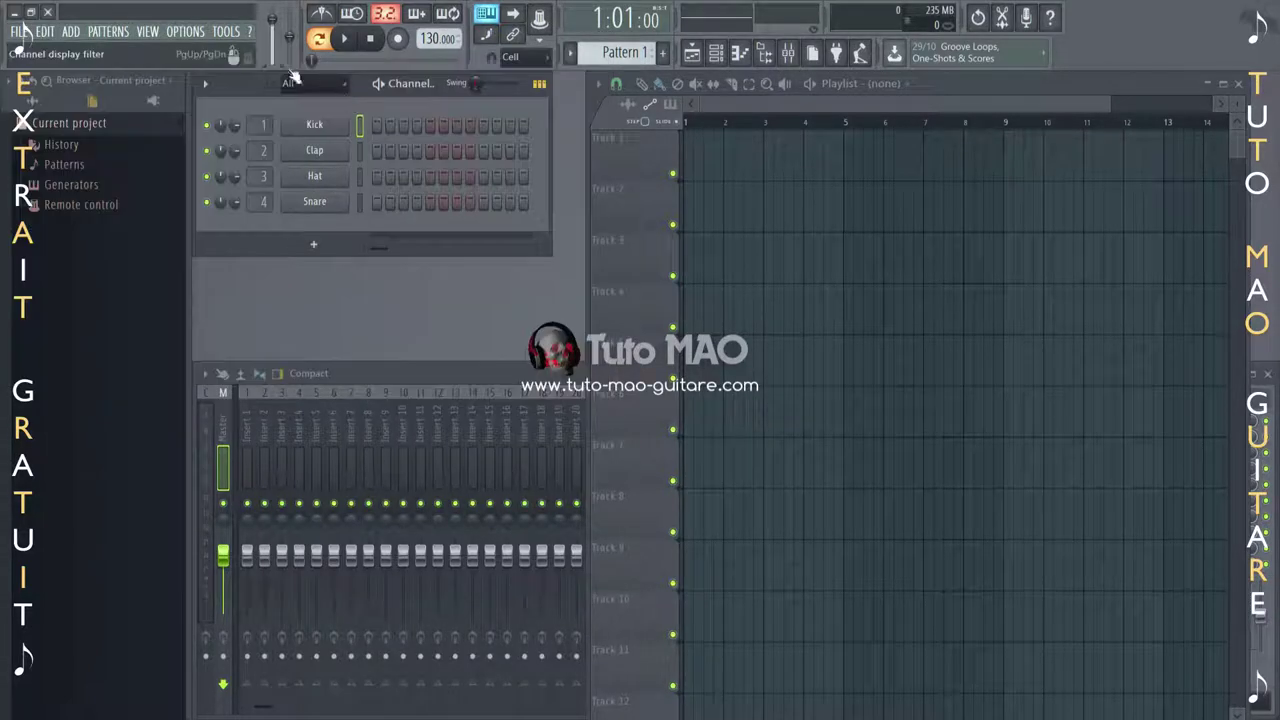
Create a new project from the APC performance template and dismiss its project information.
click(20, 30)
mouse_move(100, 64)
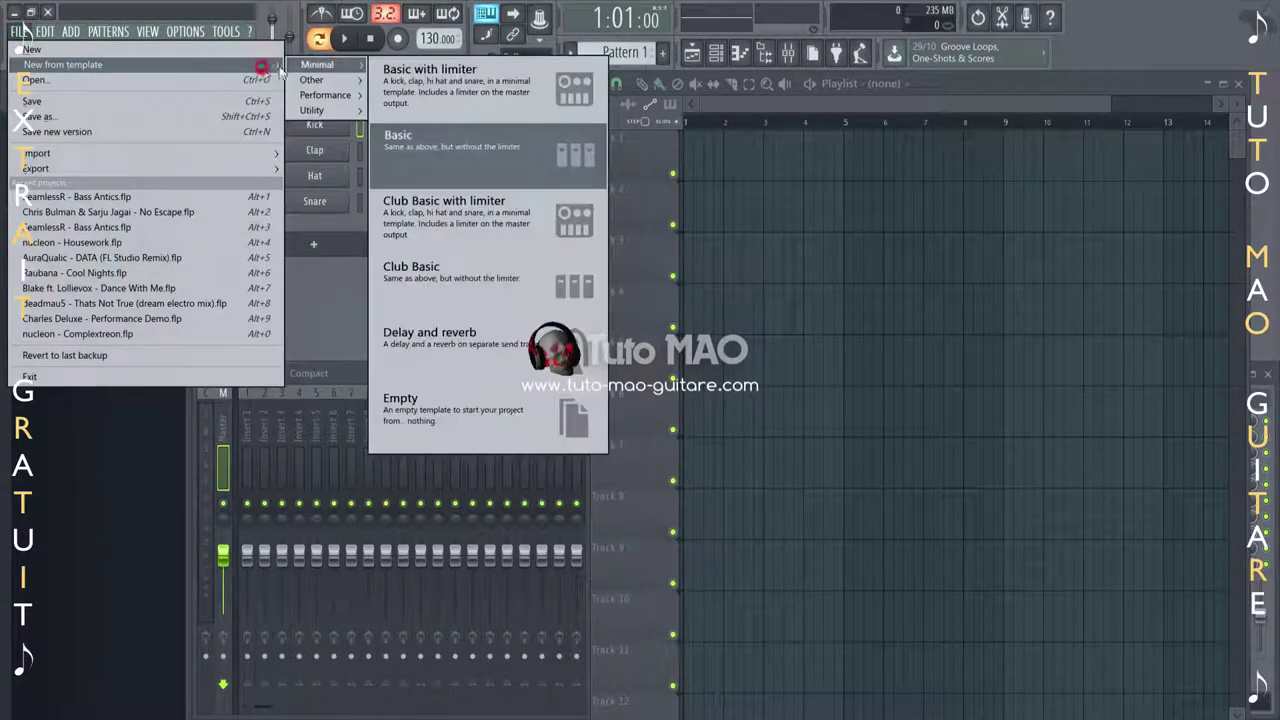
mouse_move(350, 100)
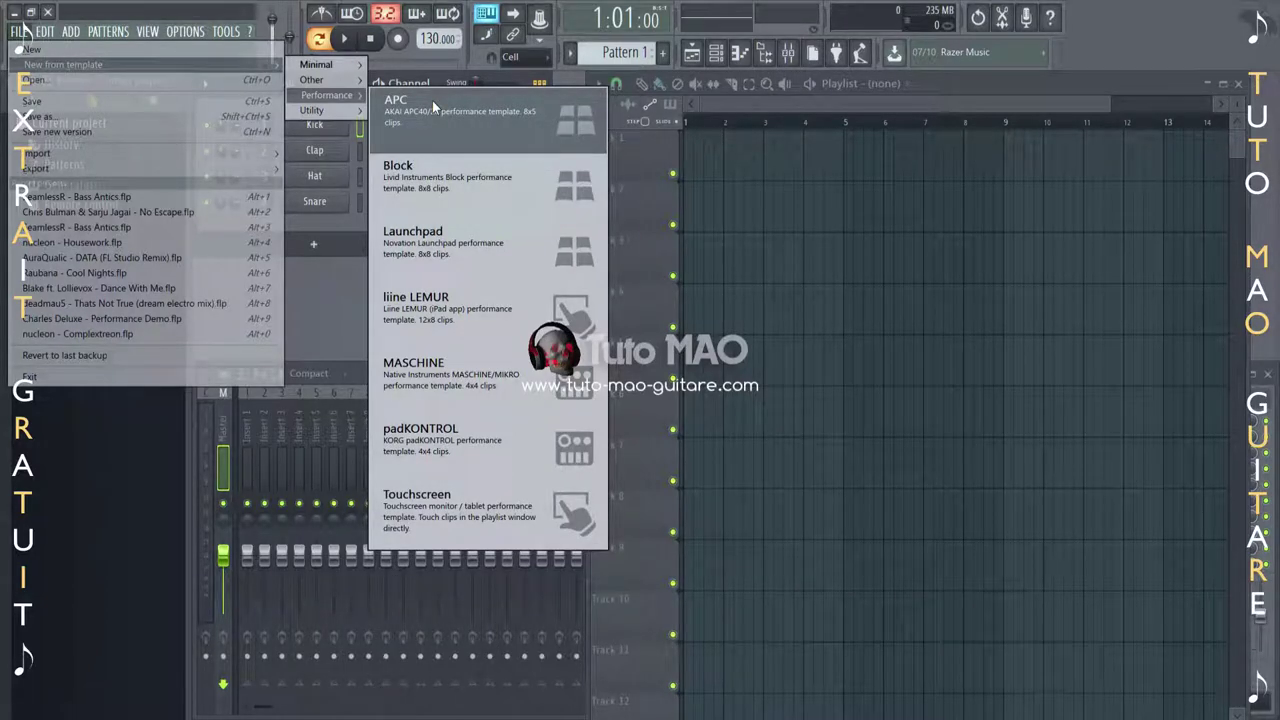
click(456, 113)
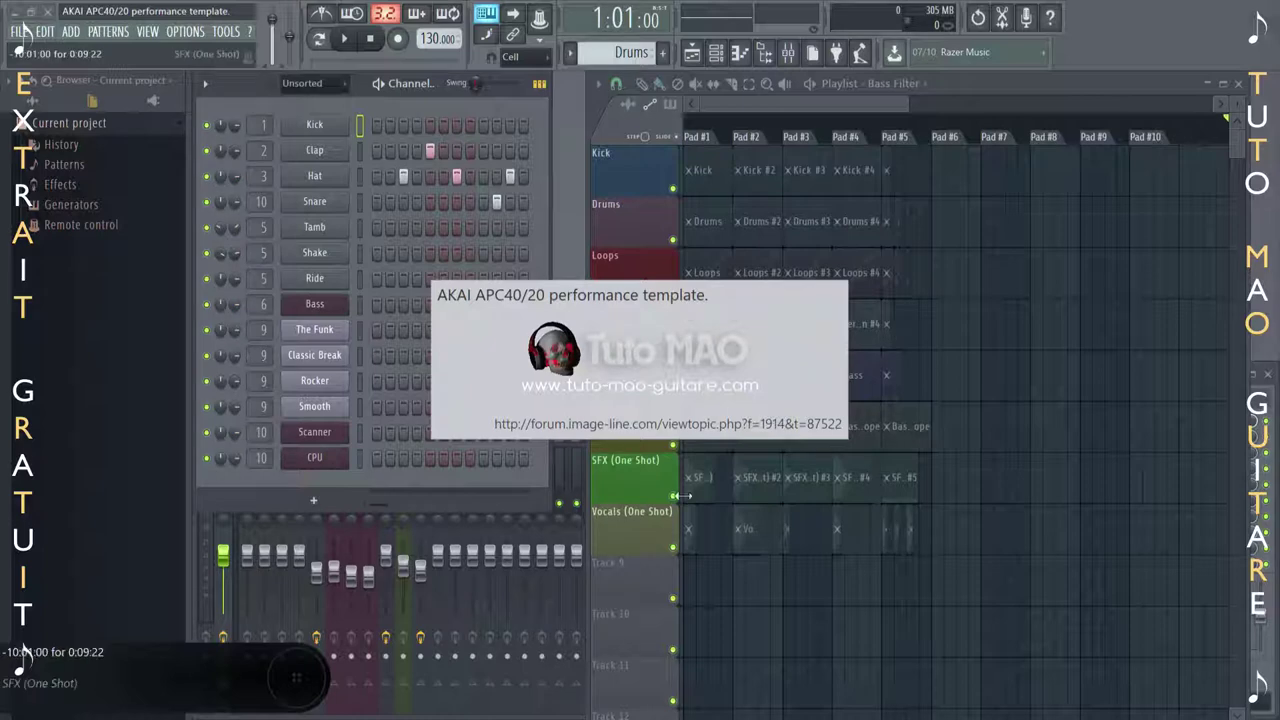
click(625, 495)
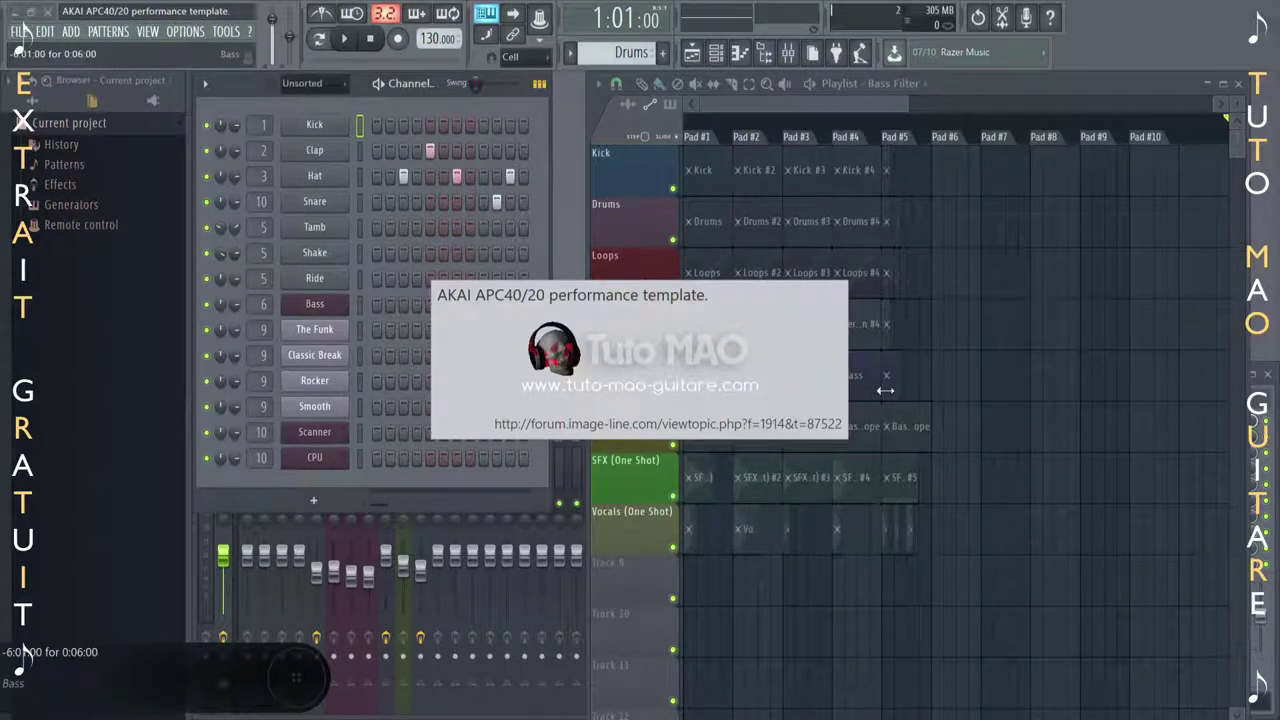
click(790, 352)
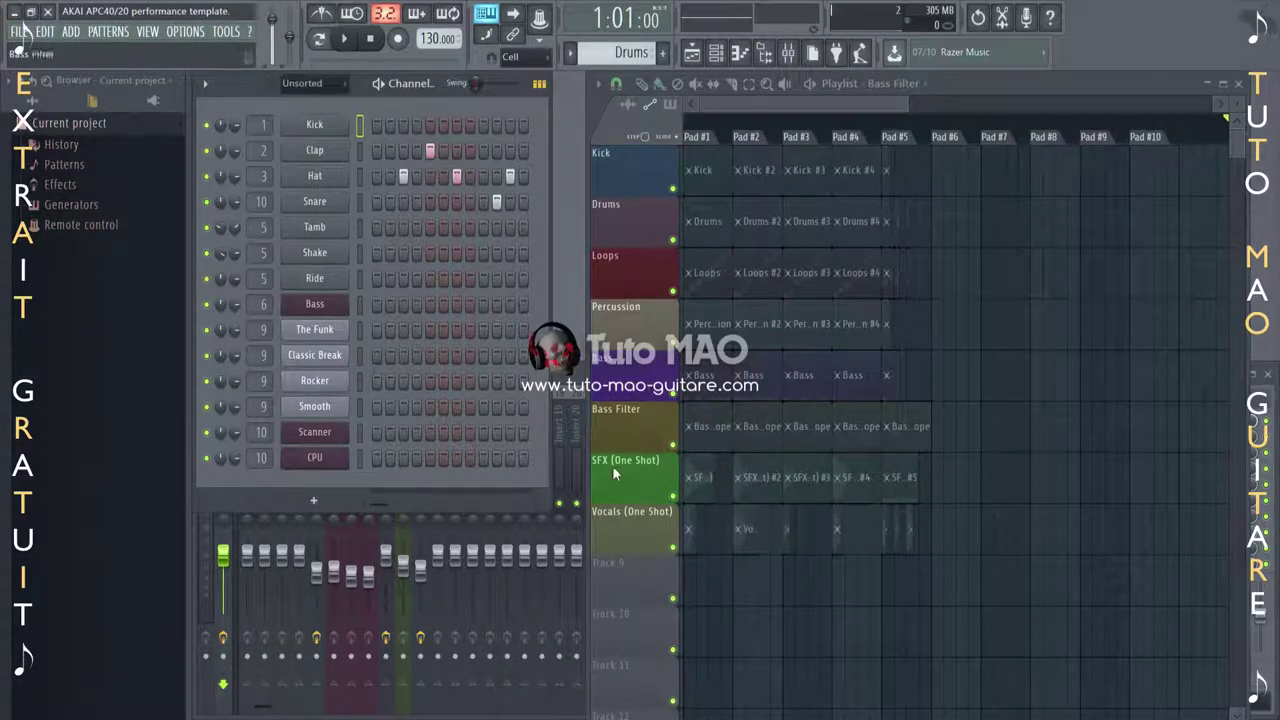
Start the performance and trigger the Kick track's clips one after another from Pad #1 to Pad #5.
click(343, 38)
click(708, 182)
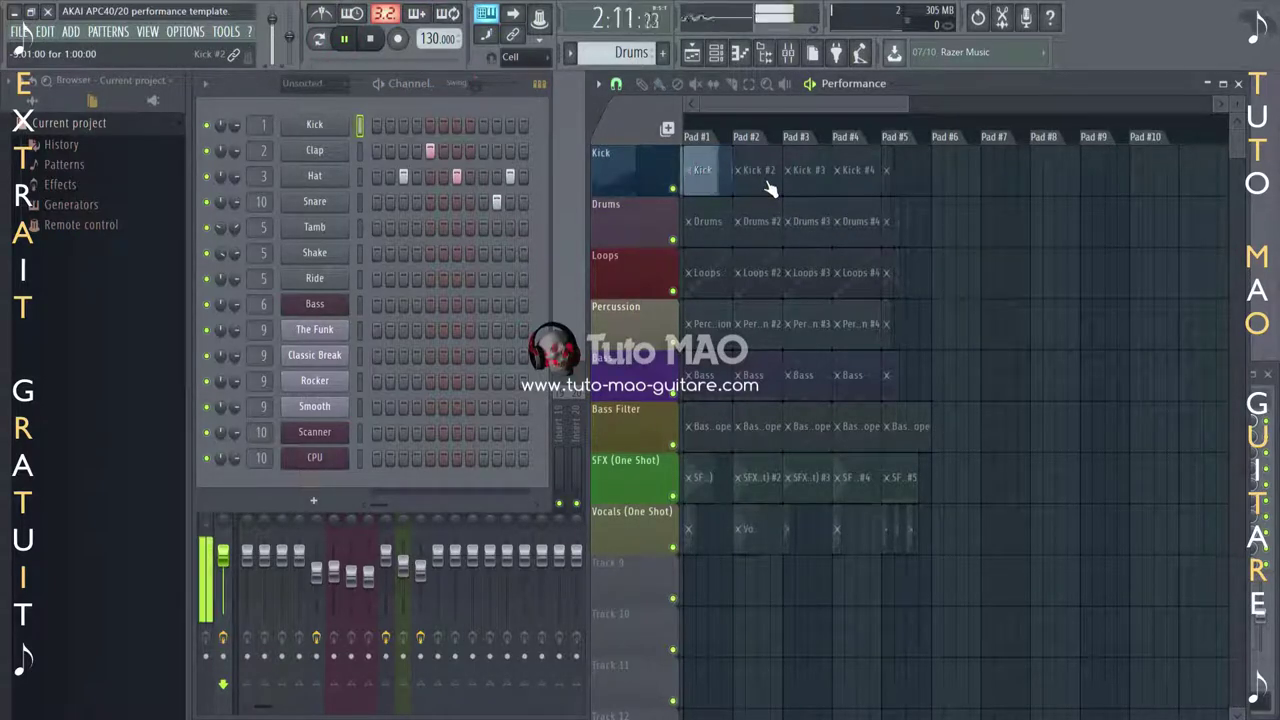
click(768, 188)
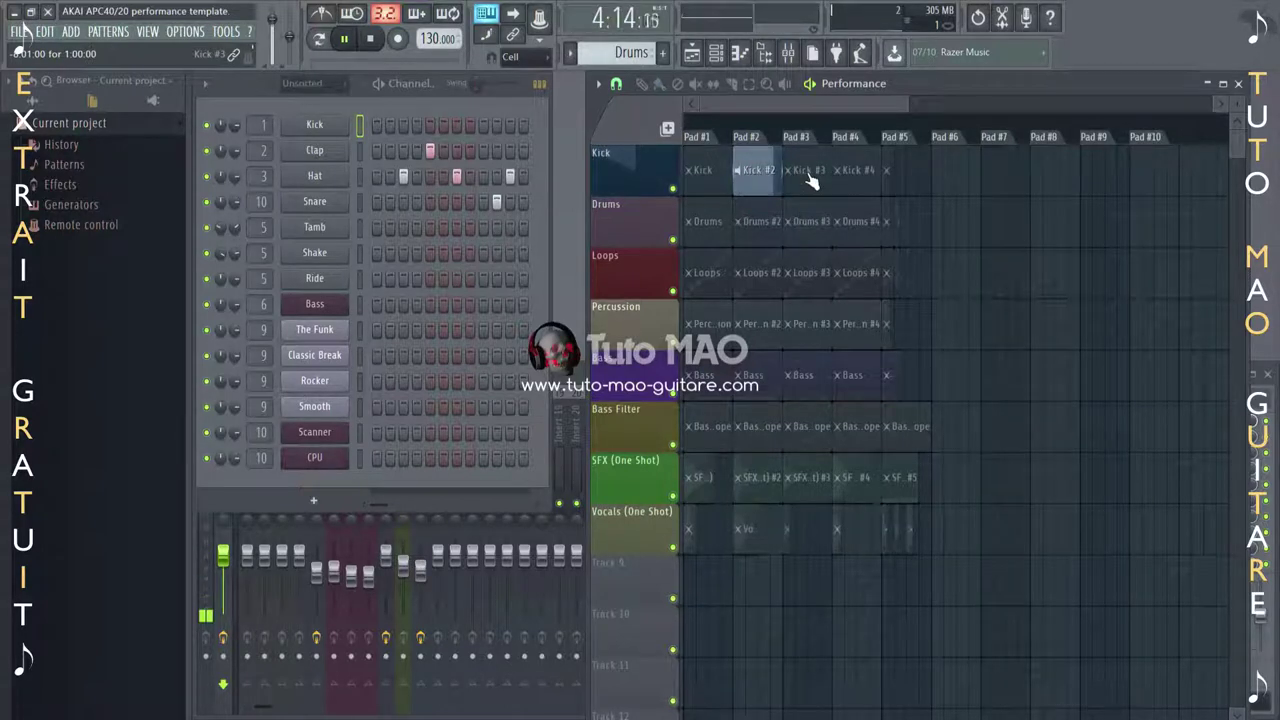
click(812, 180)
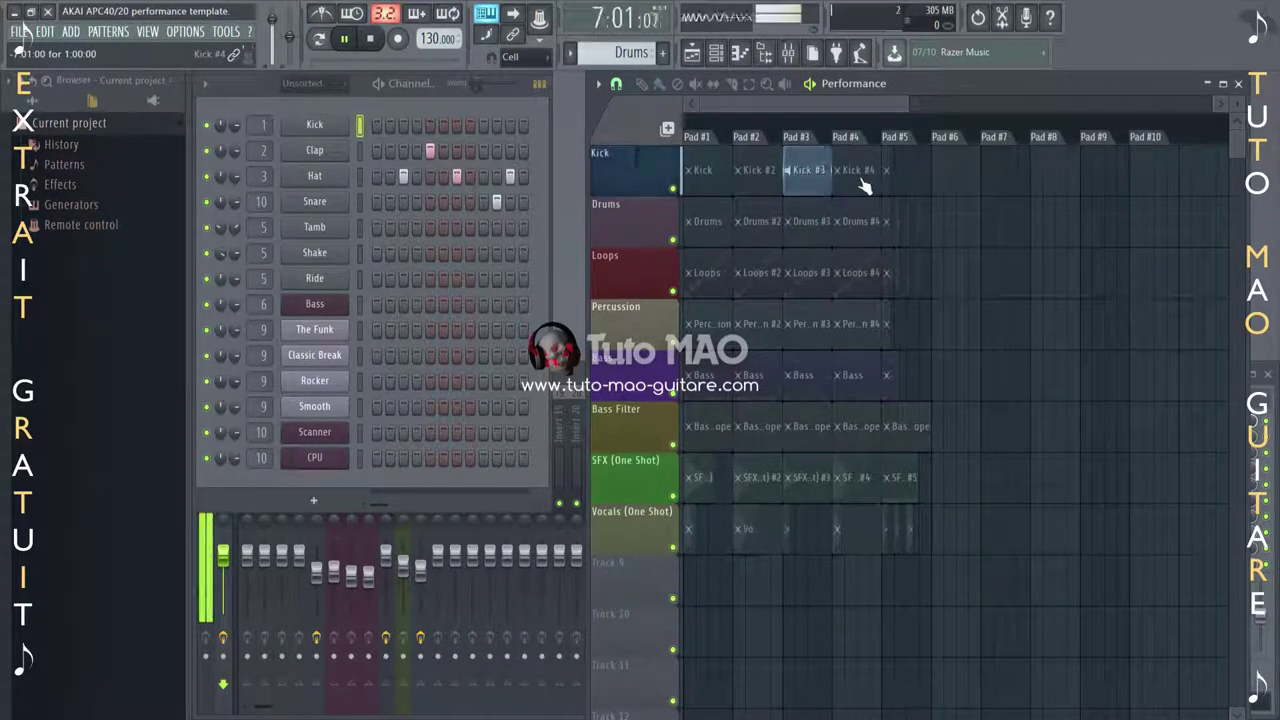
click(862, 182)
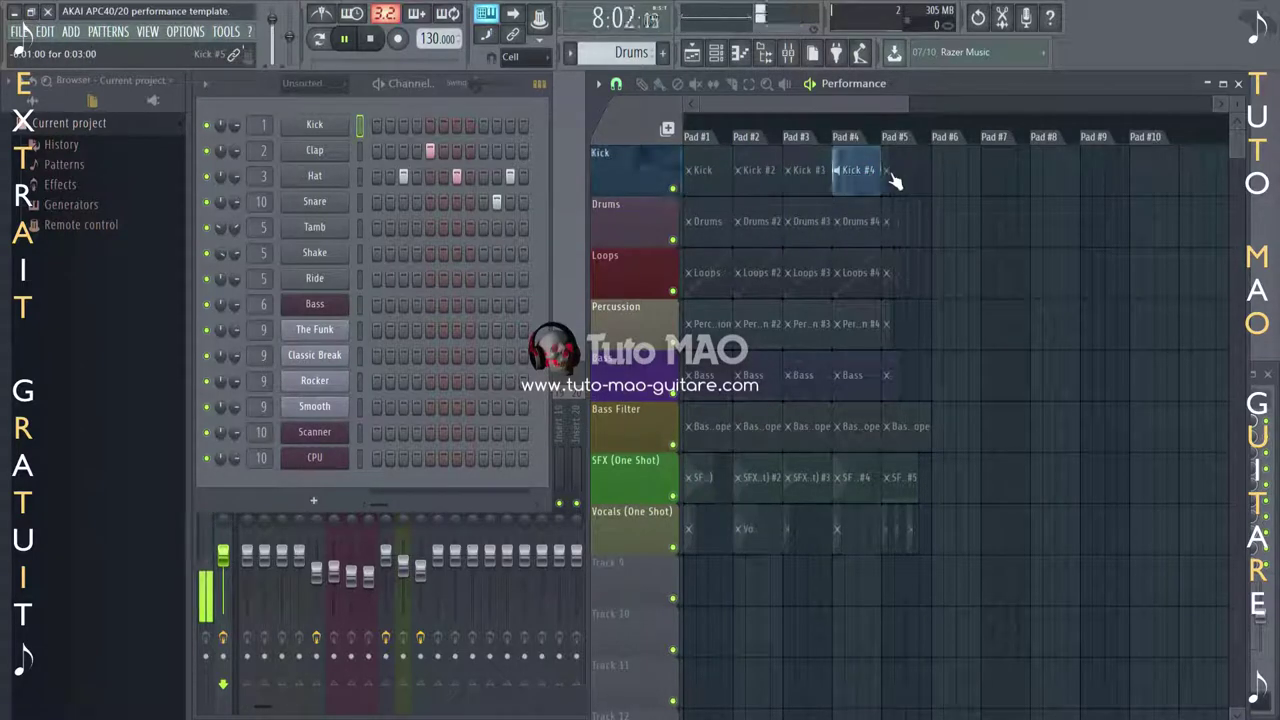
click(886, 174)
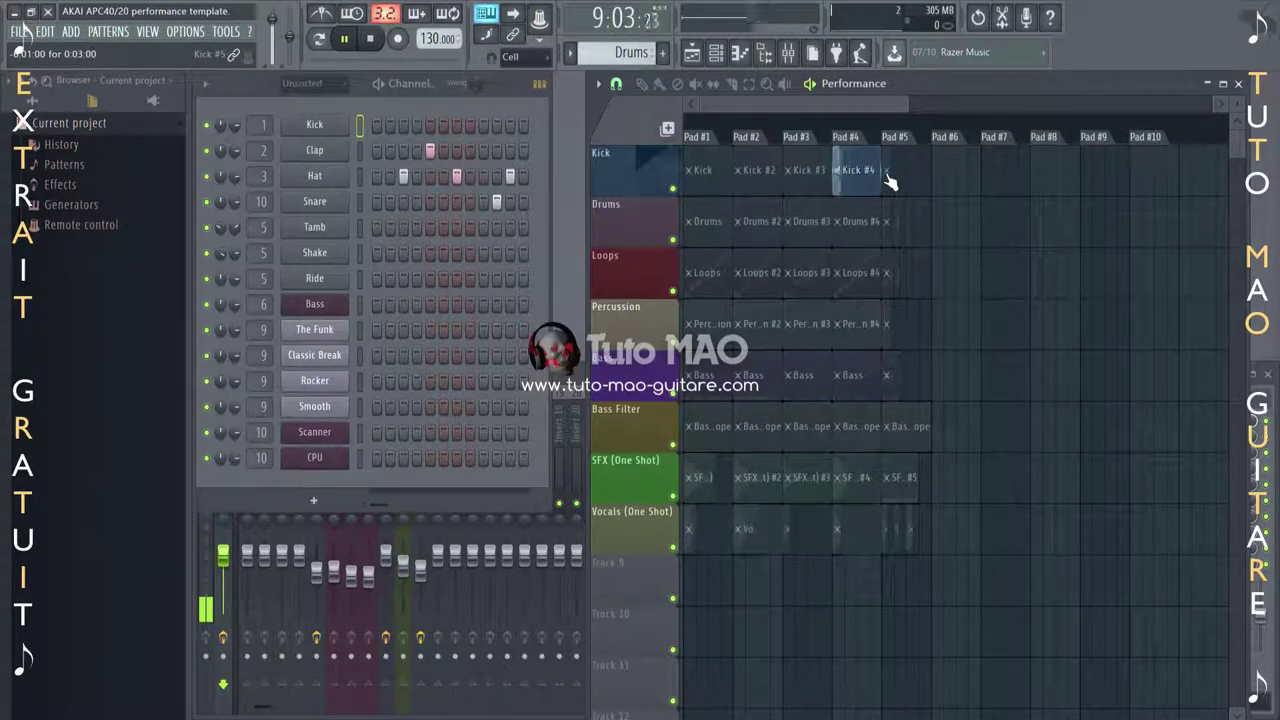
Mute the Kick track, trigger the Drums clip on Pad #1, and mute the Drums track.
click(676, 194)
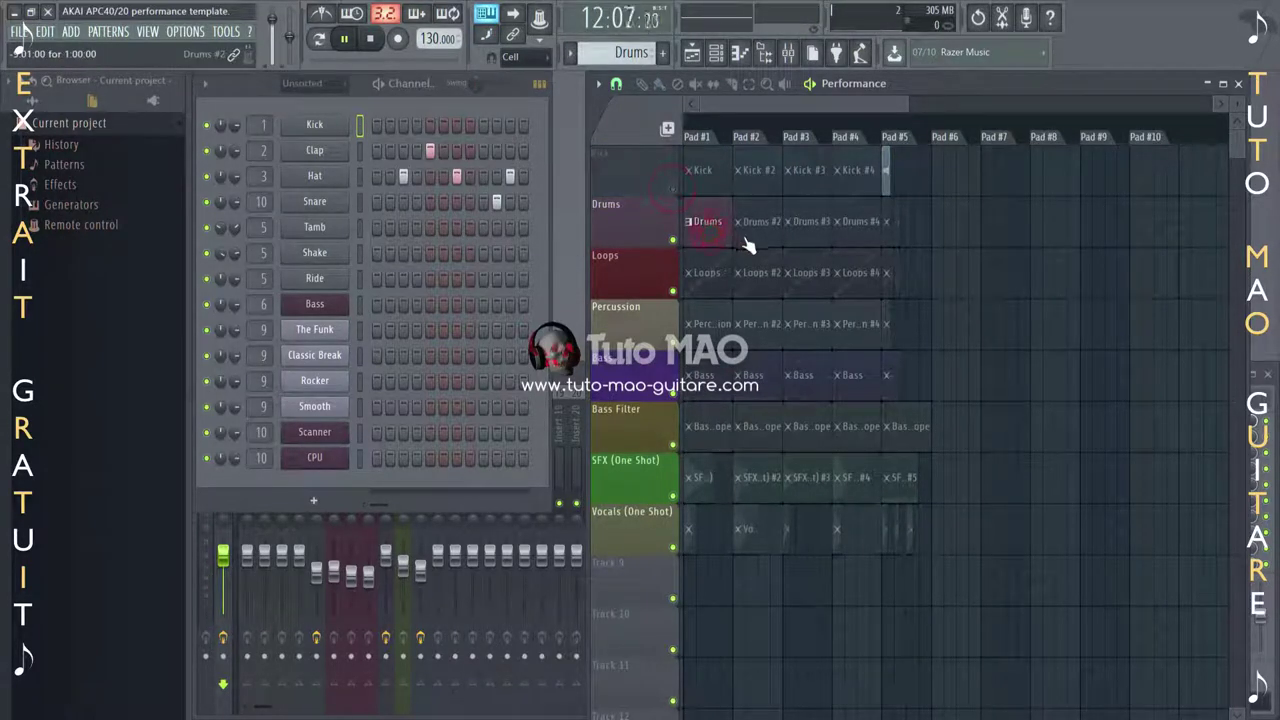
click(704, 222)
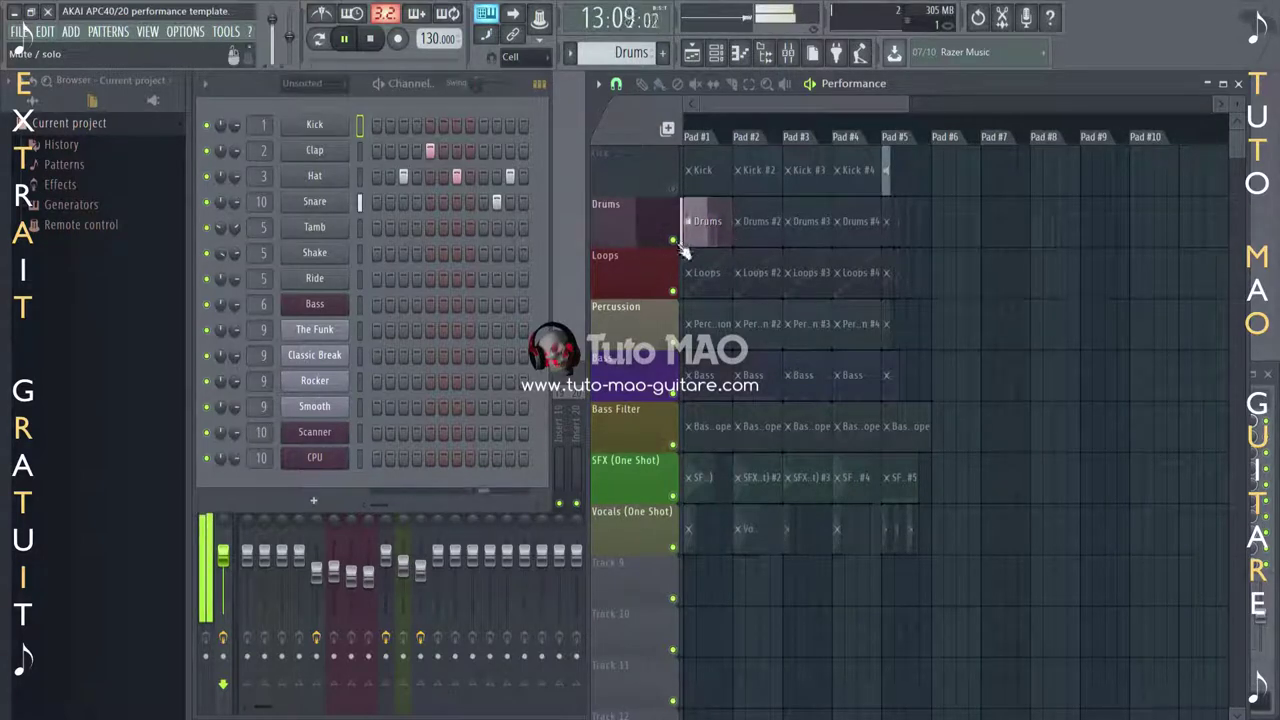
click(674, 241)
click(676, 243)
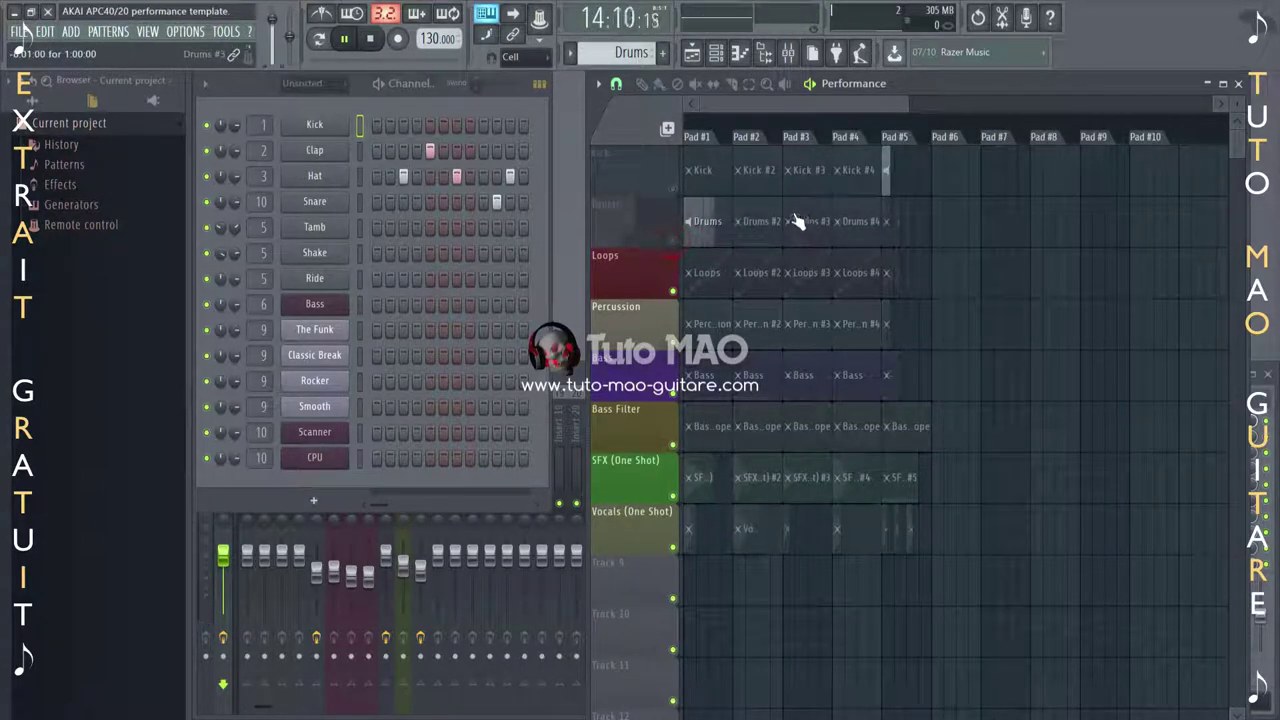
Trigger the Loops clip on Pad #1 and mute Loops, and trigger the Percussion clips on Pad #1 and Pad #2.
click(702, 292)
click(674, 292)
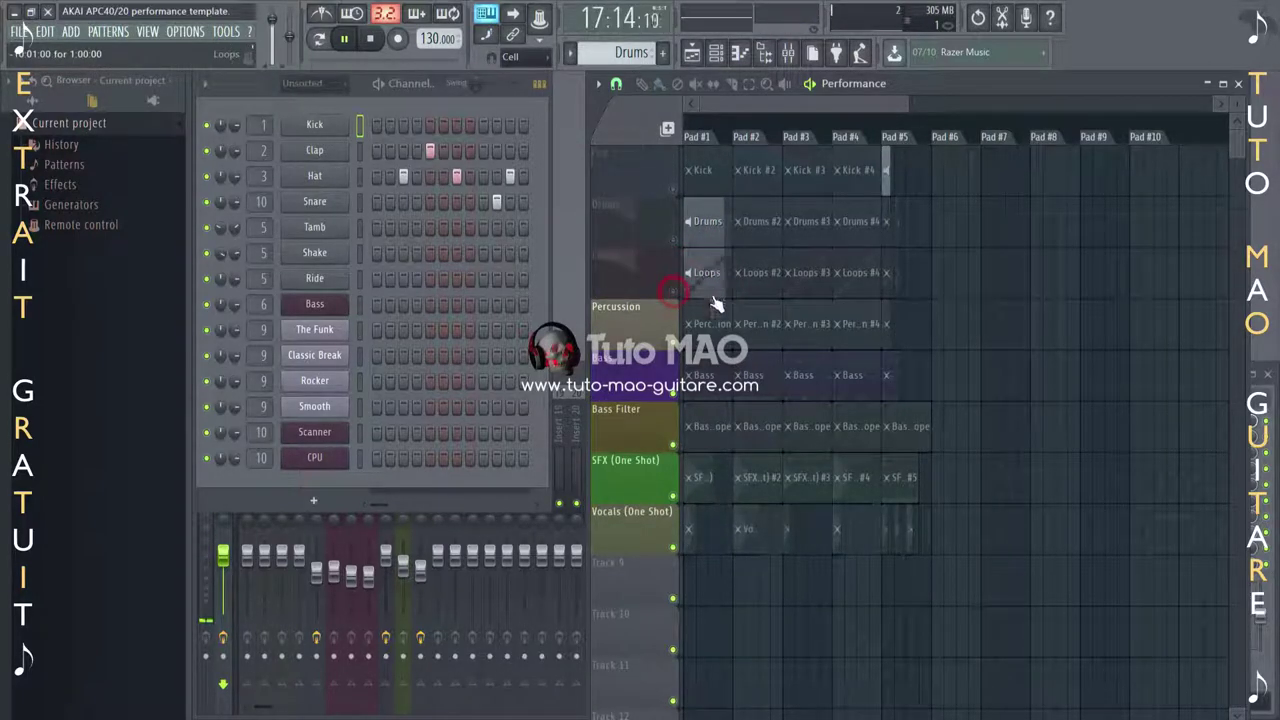
click(708, 333)
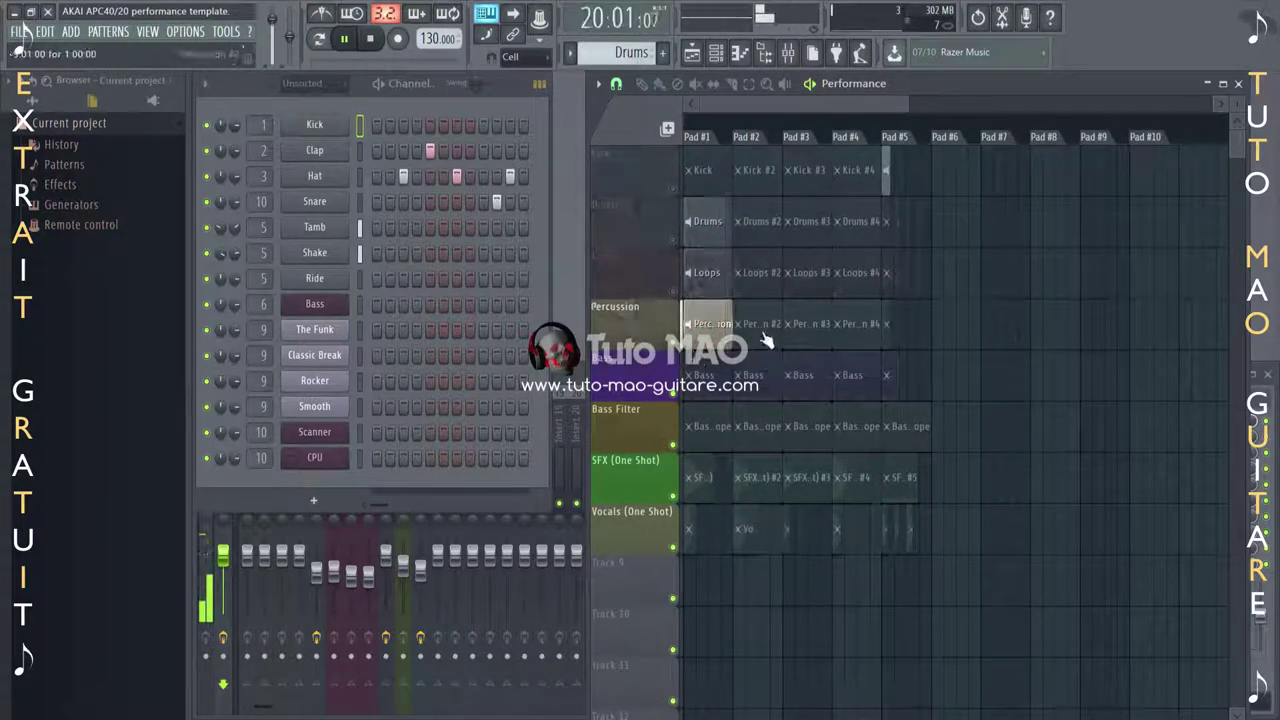
click(760, 323)
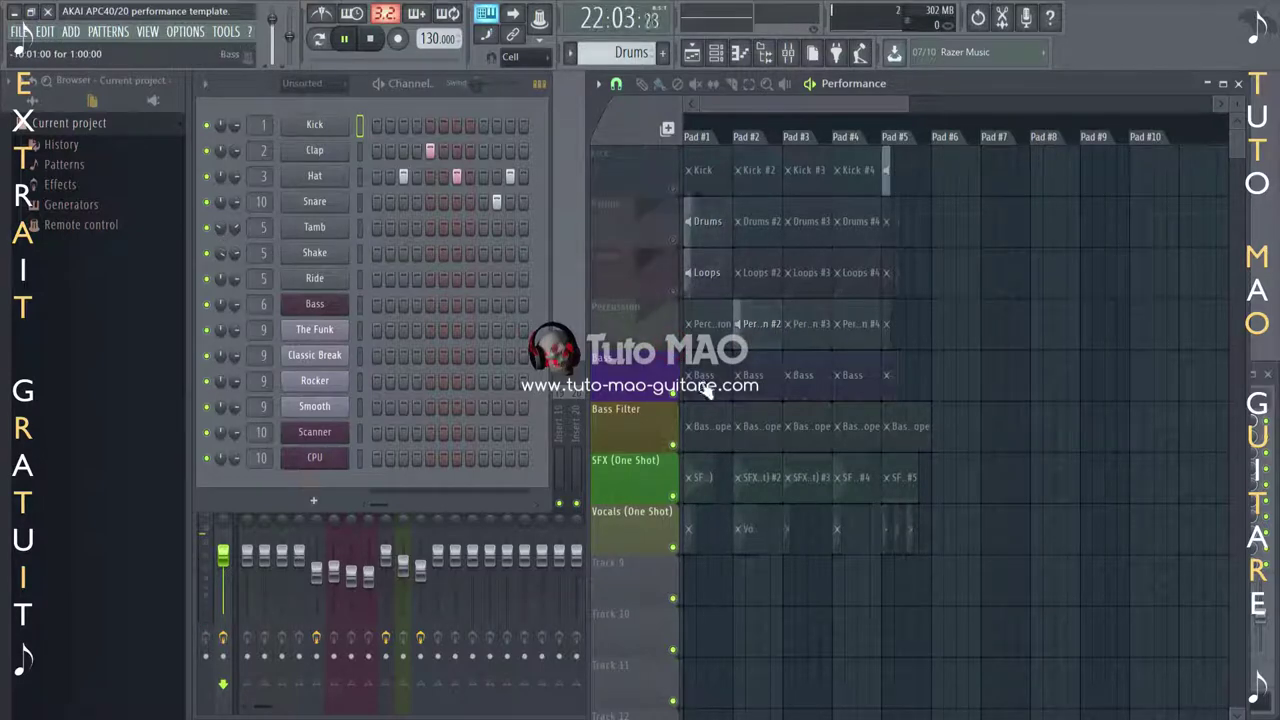
Trigger the Bass track's clips in turn from Pad #1 to Pad #3.
click(704, 389)
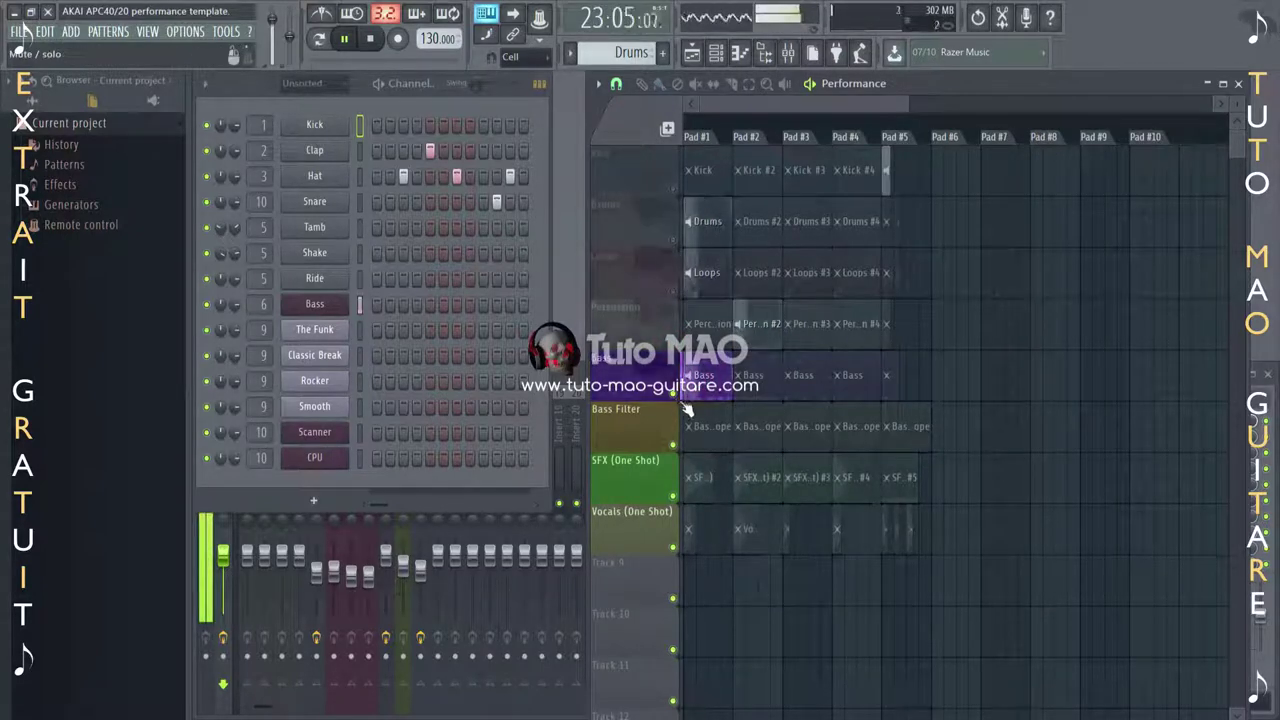
click(748, 395)
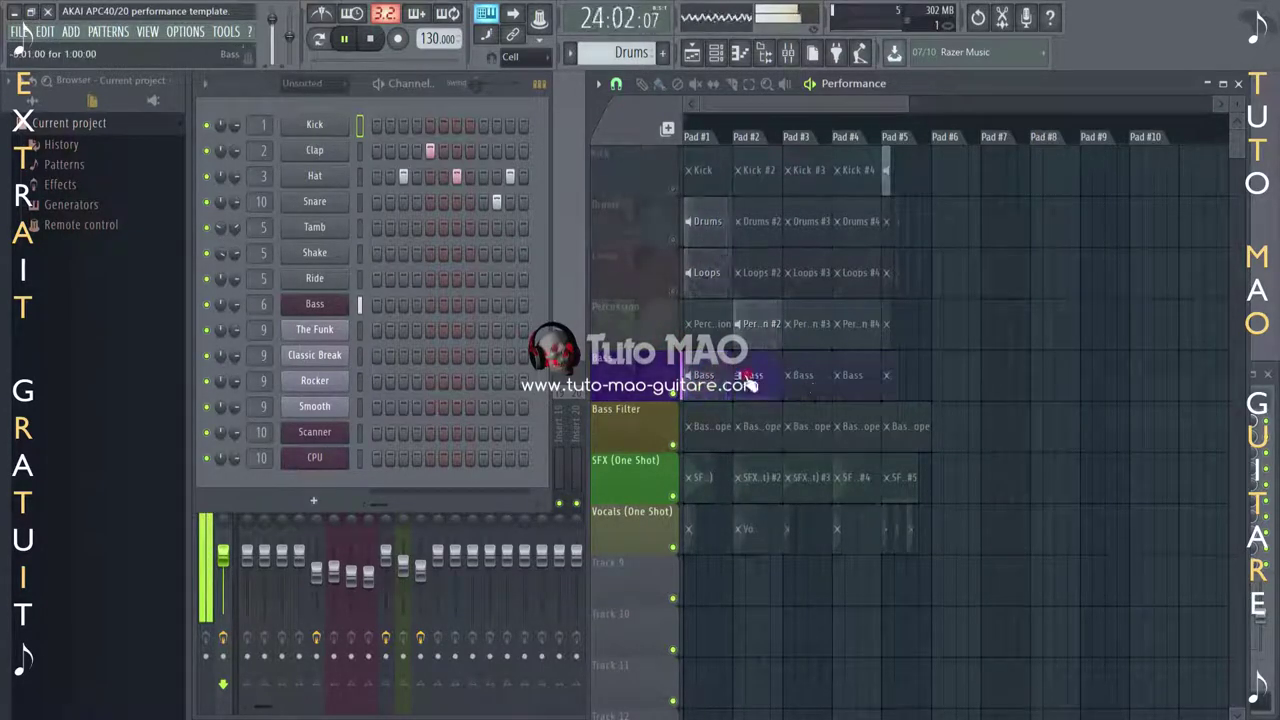
click(806, 384)
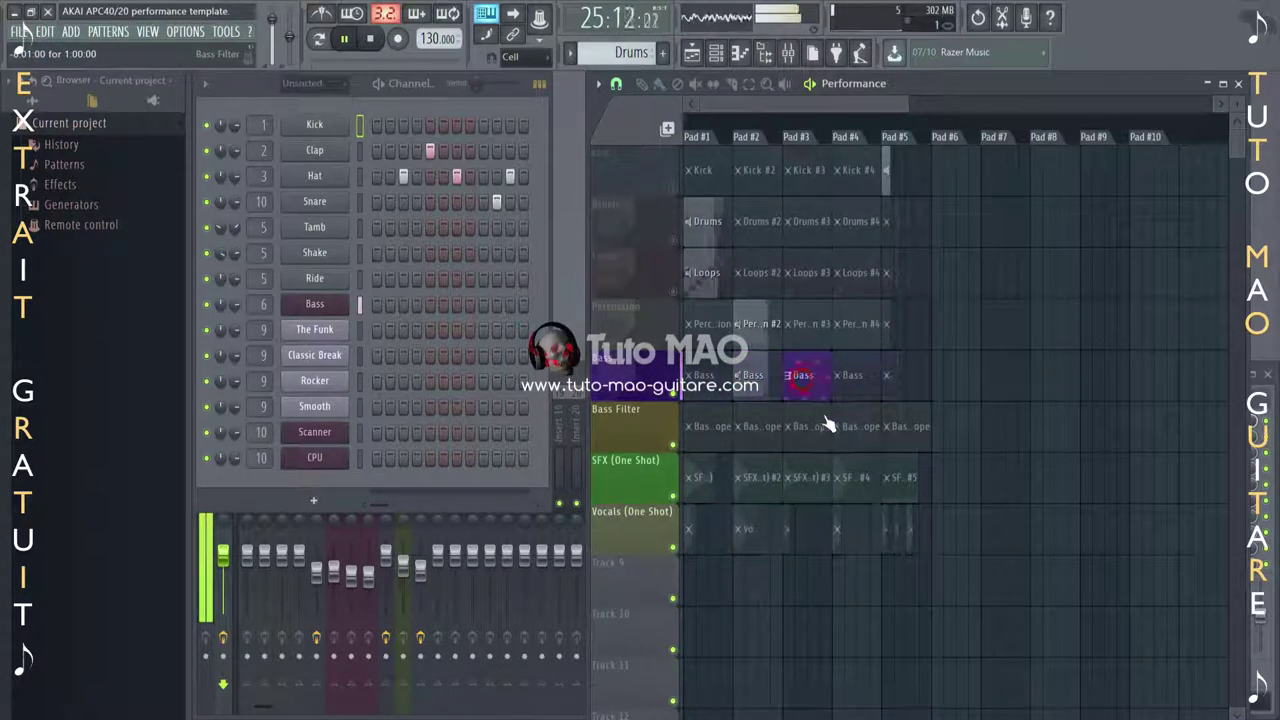
Trigger the Bass Filter clips on Pad #1 and Pad #2 together with the Pad #3 Bass clip, and stop playback.
click(703, 436)
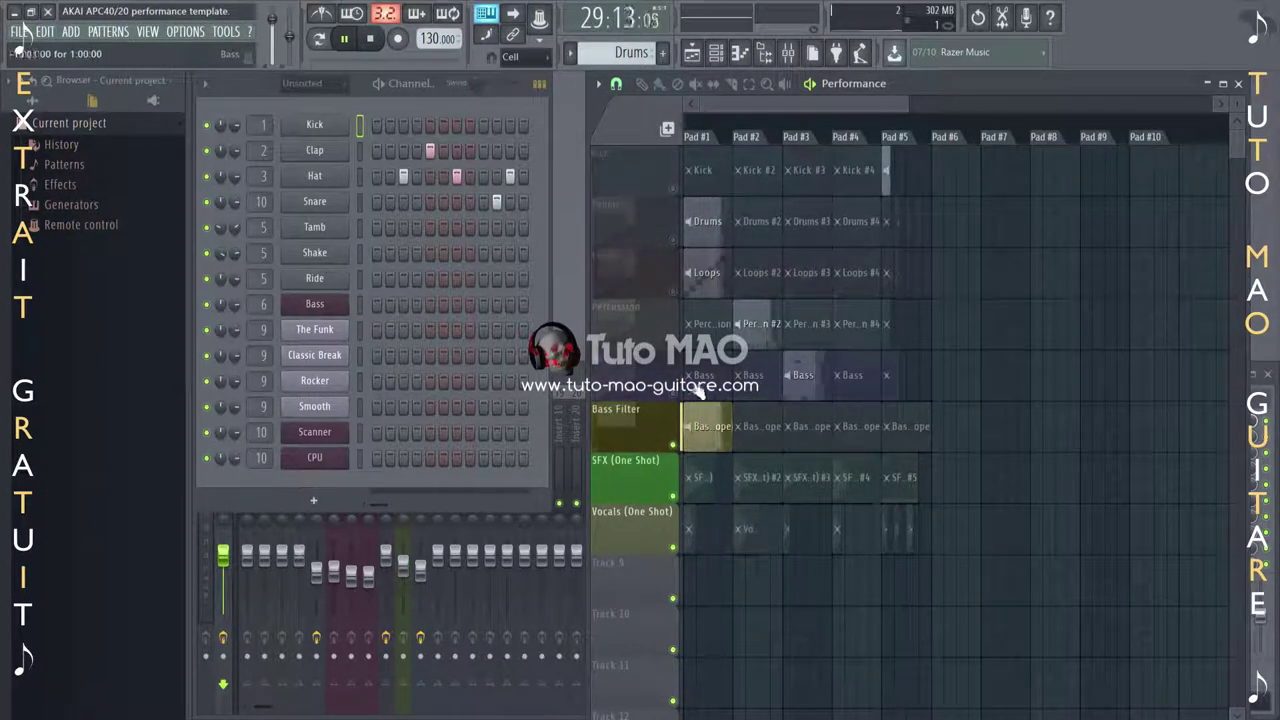
click(806, 378)
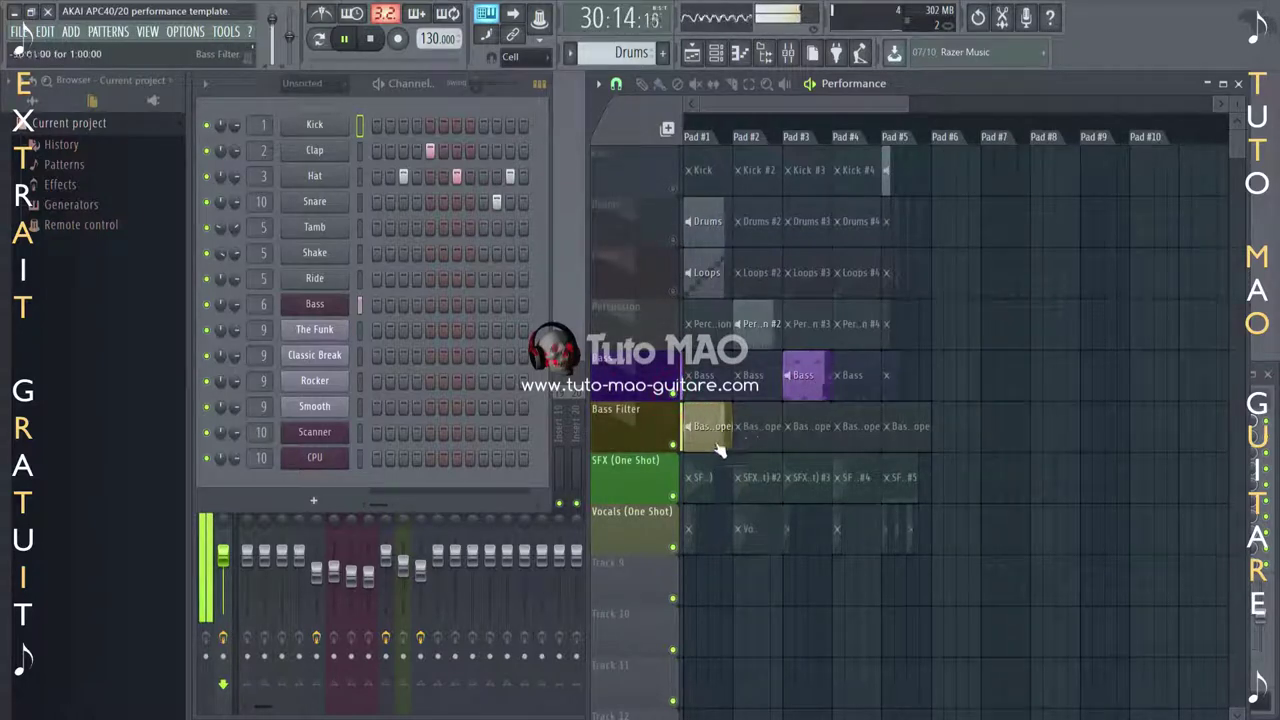
click(670, 435)
click(765, 440)
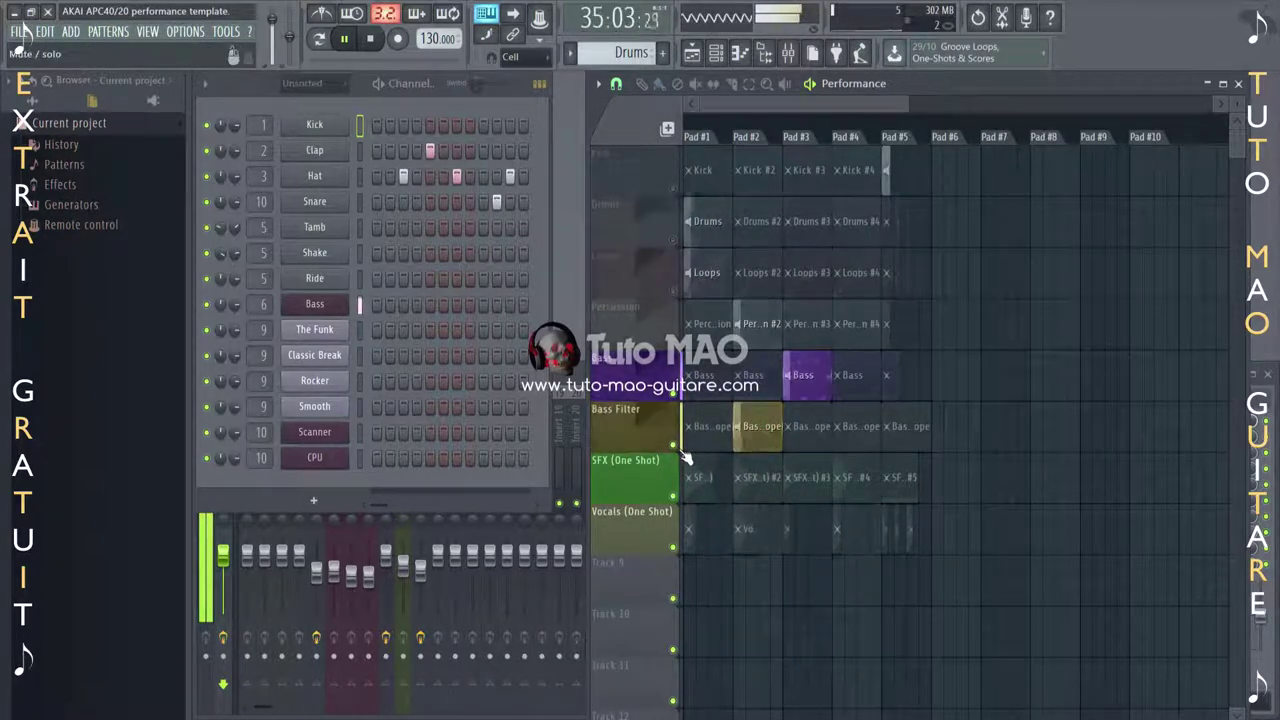
click(370, 40)
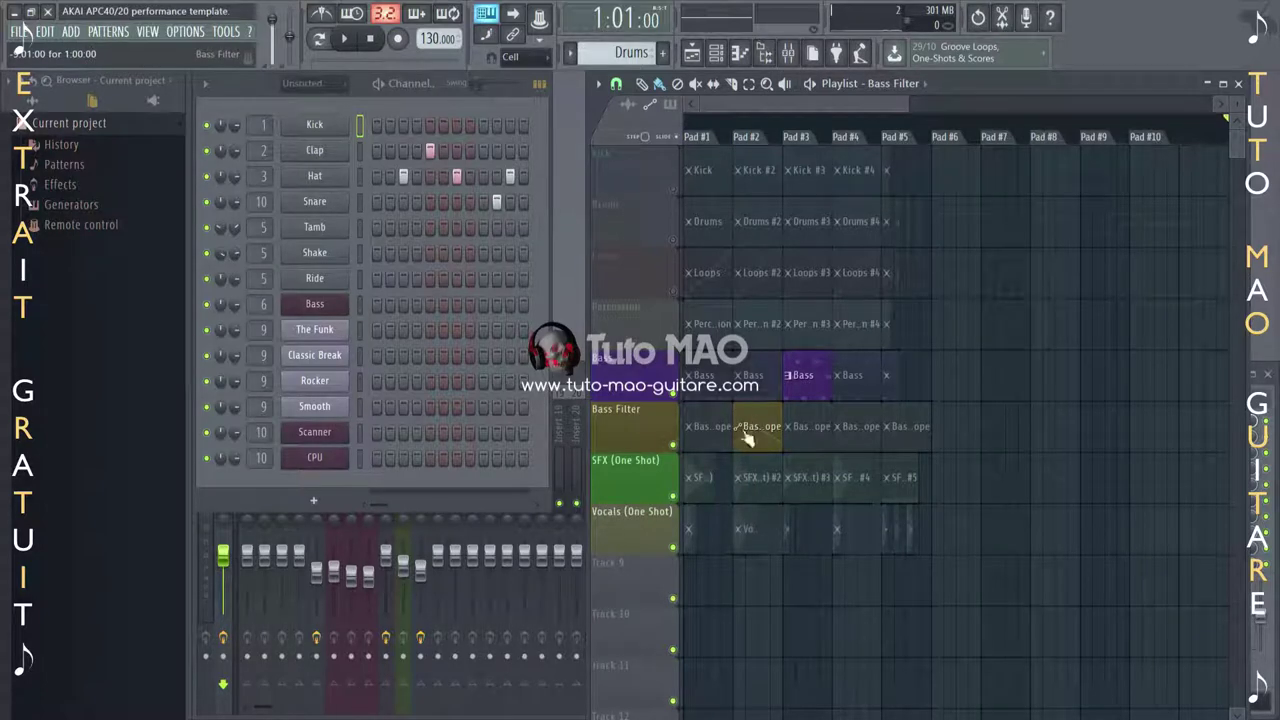
Restart the performance, toggle the Bass Filter mute, trigger its Pad #3 and Pad #4 clips, and mute Bass Filter.
key(space)
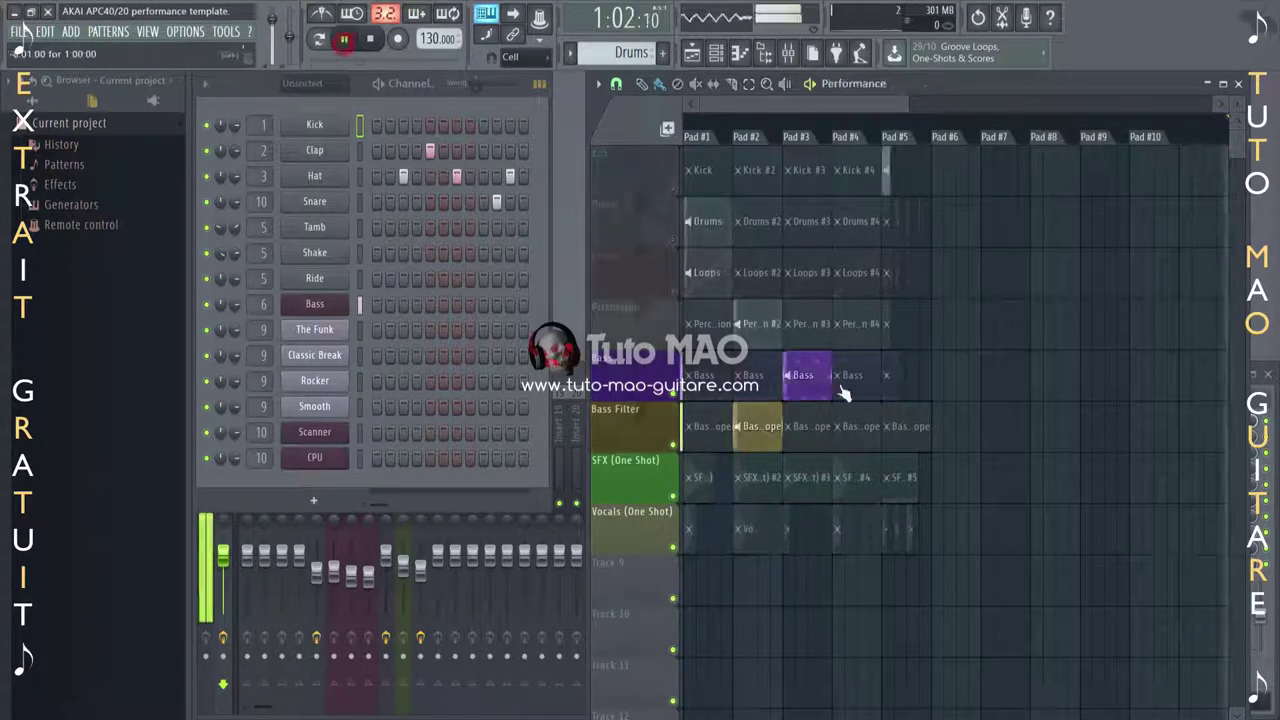
click(674, 444)
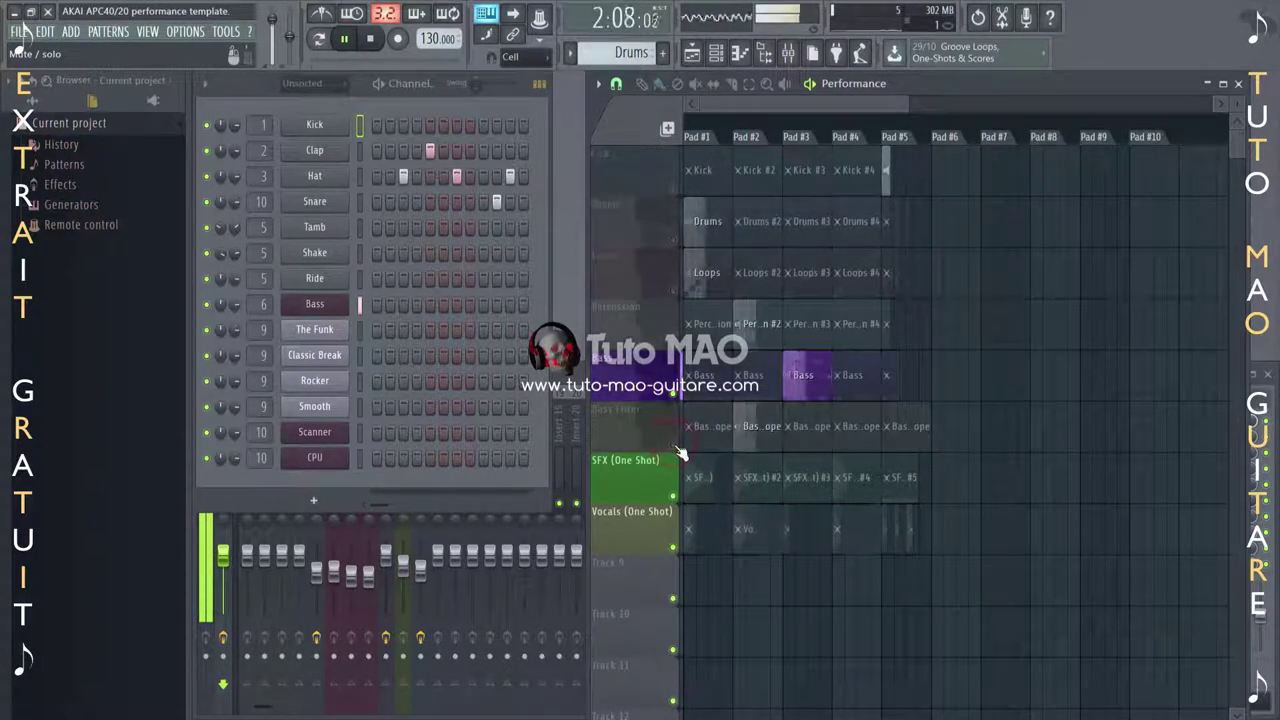
click(675, 448)
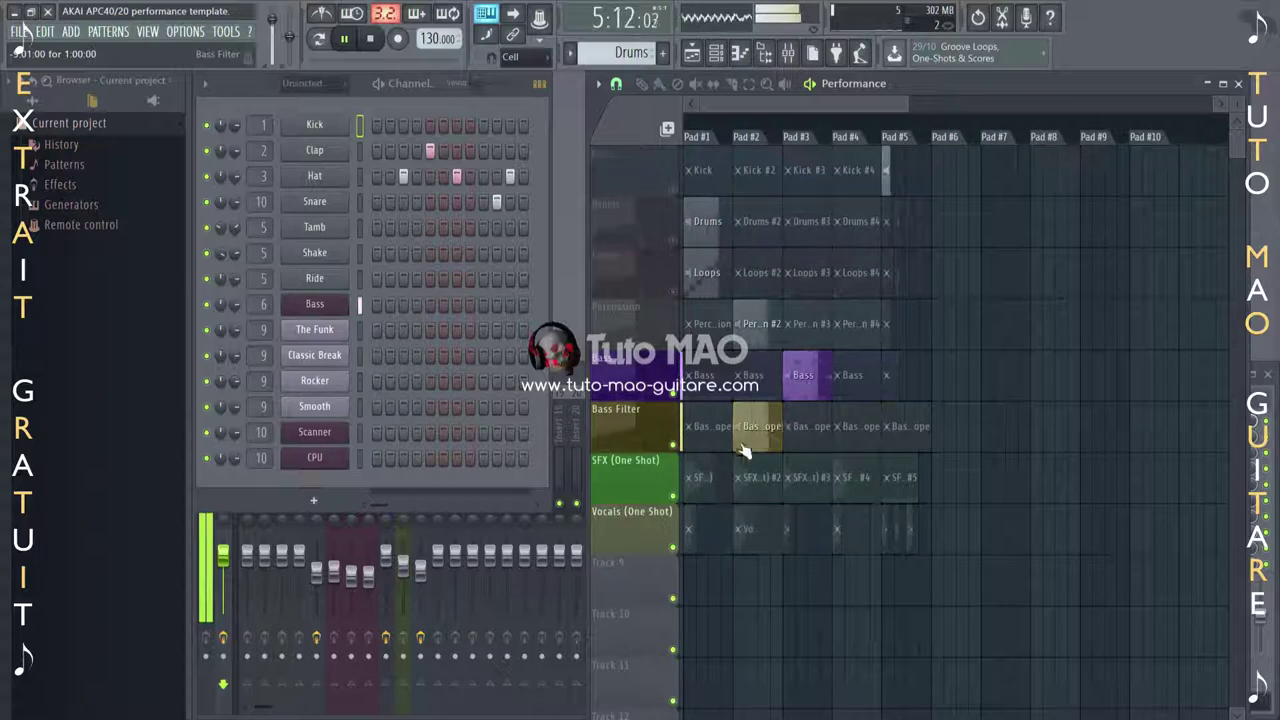
click(791, 445)
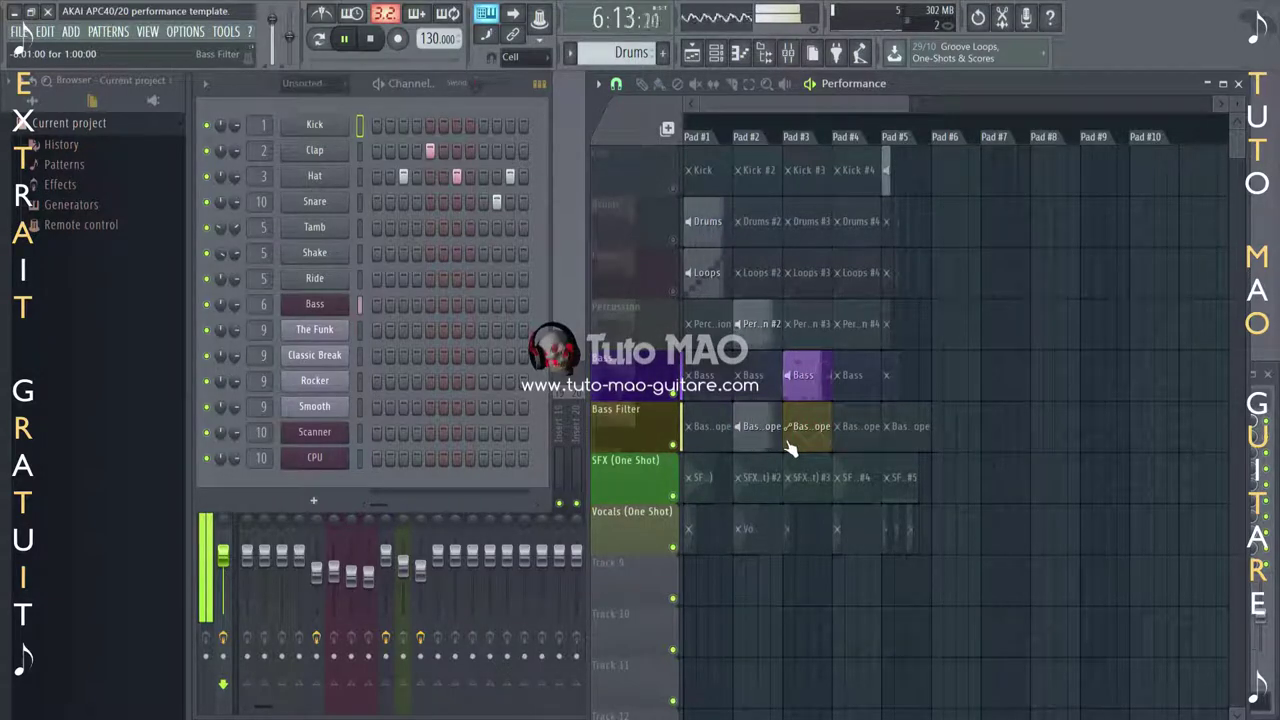
click(840, 450)
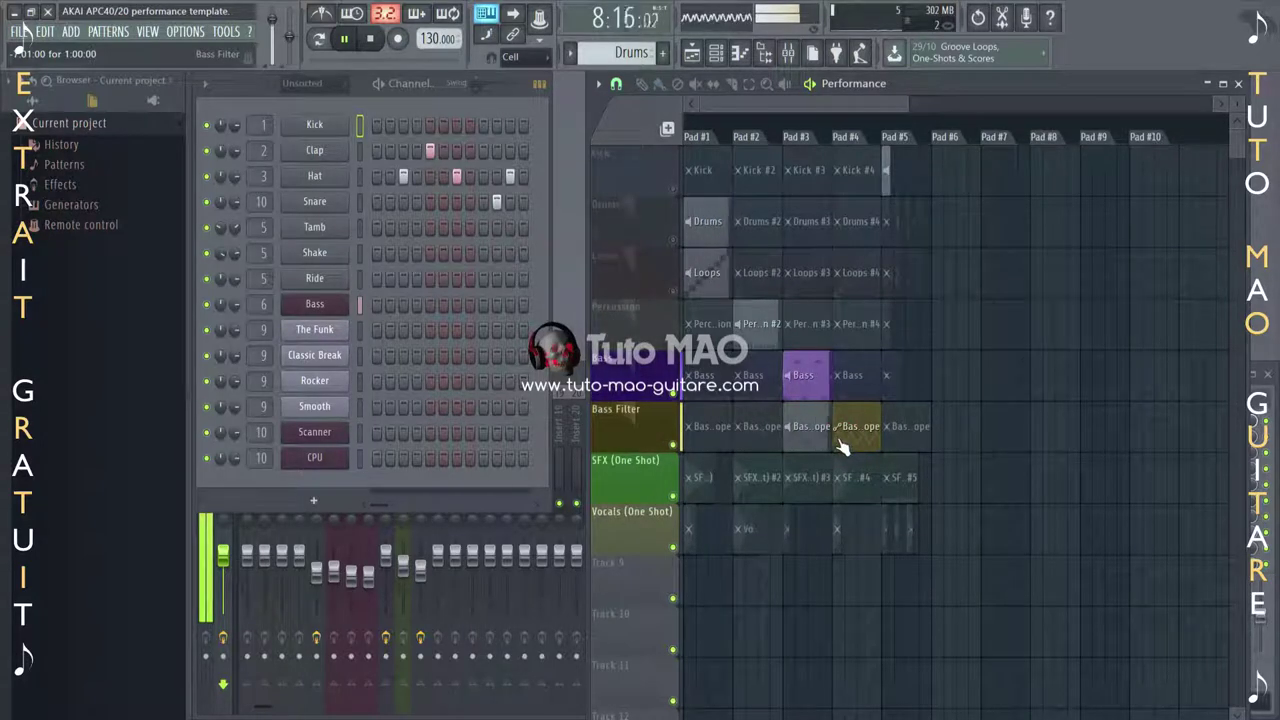
click(674, 447)
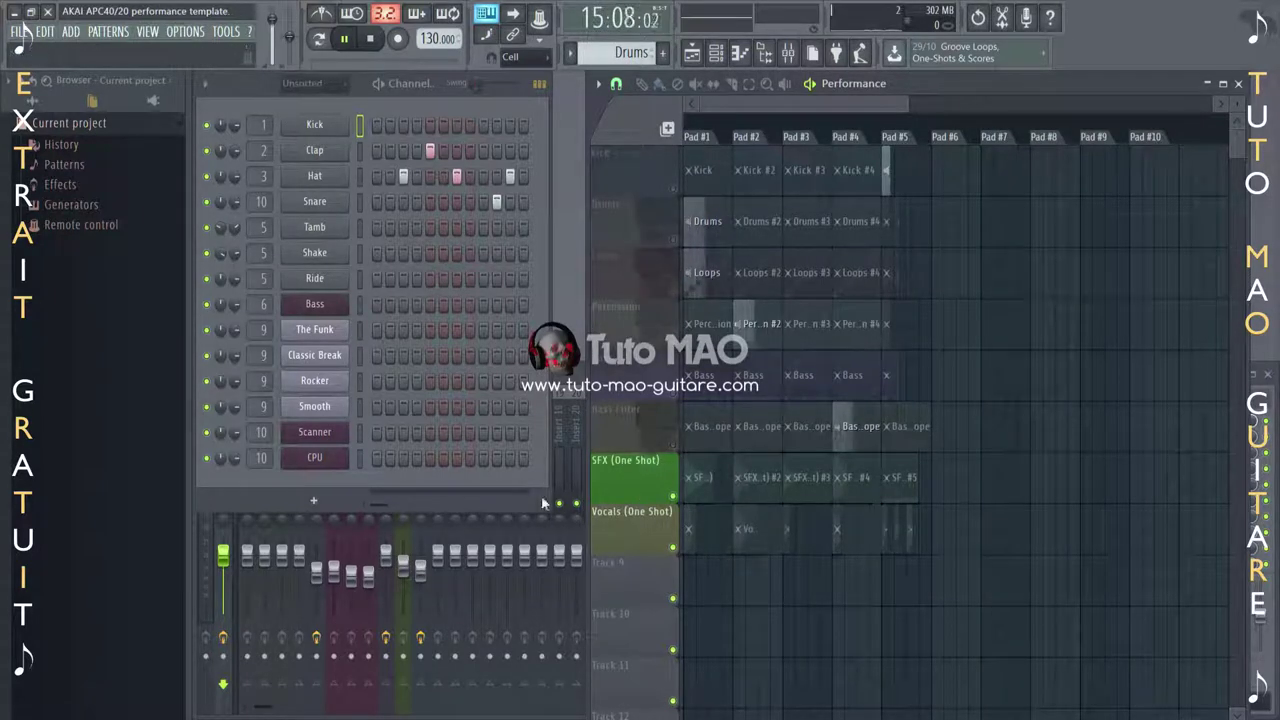
Adjust the Insert 12 fader in the mixer and return to the performance playlist.
click(518, 530)
scroll(442, 597, down, 3)
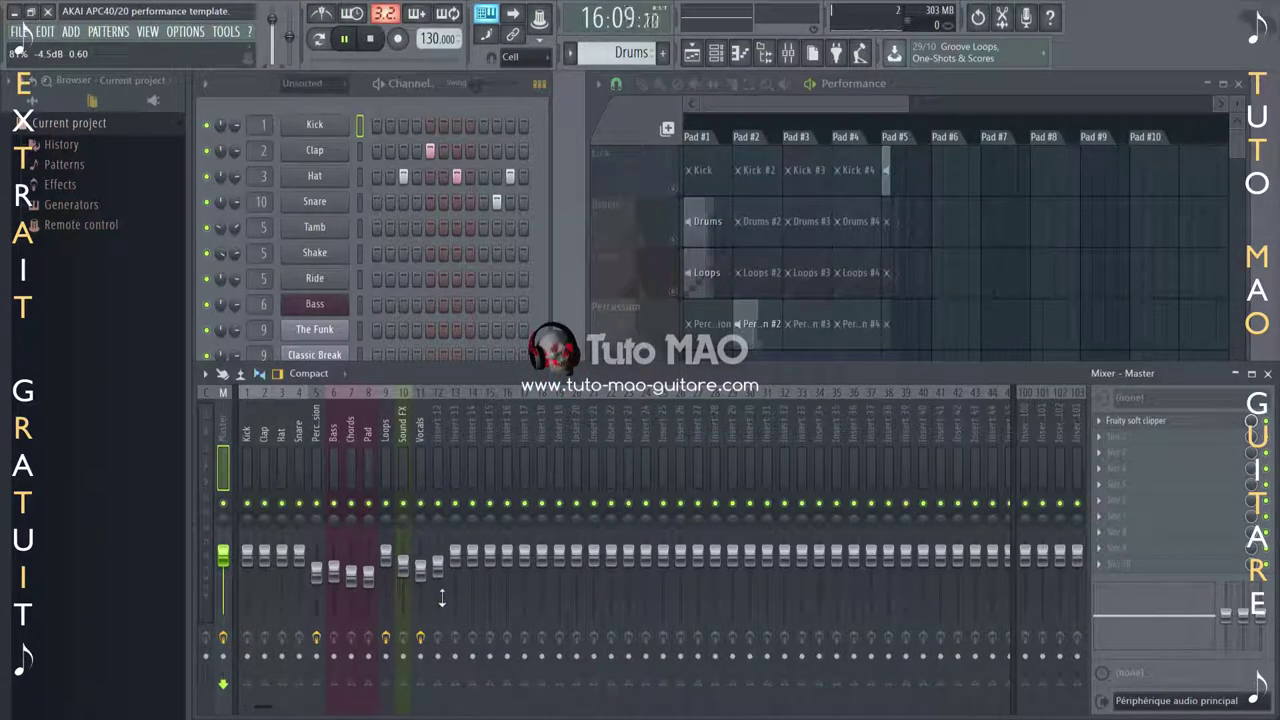
click(570, 302)
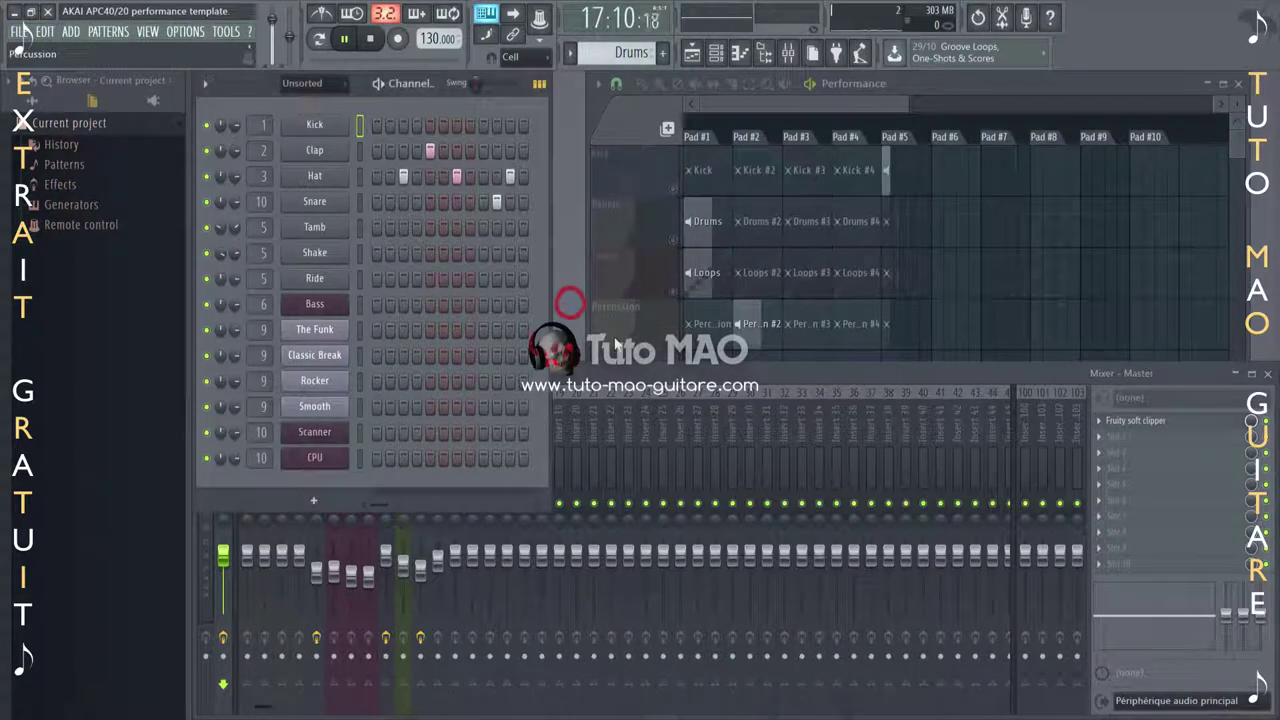
click(618, 345)
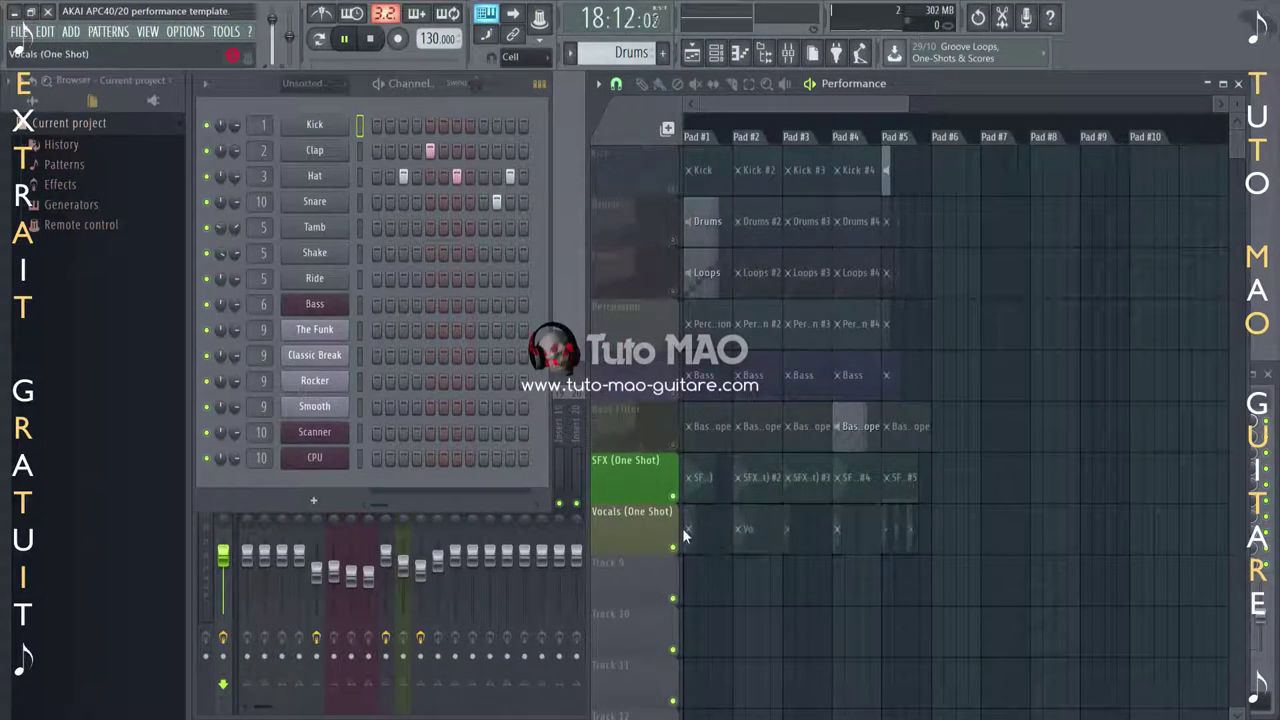
Trigger the SFX (One Shot) clips from Pad #1 to Pad #3.
click(695, 477)
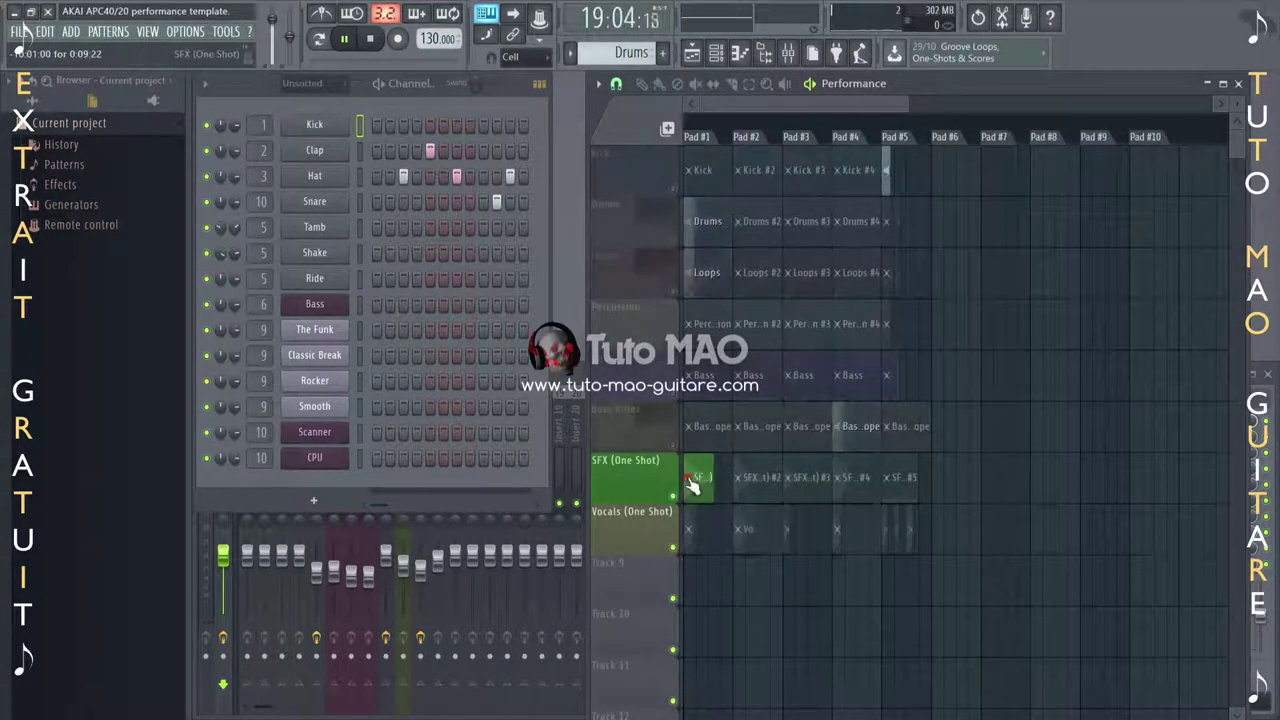
click(755, 478)
click(806, 480)
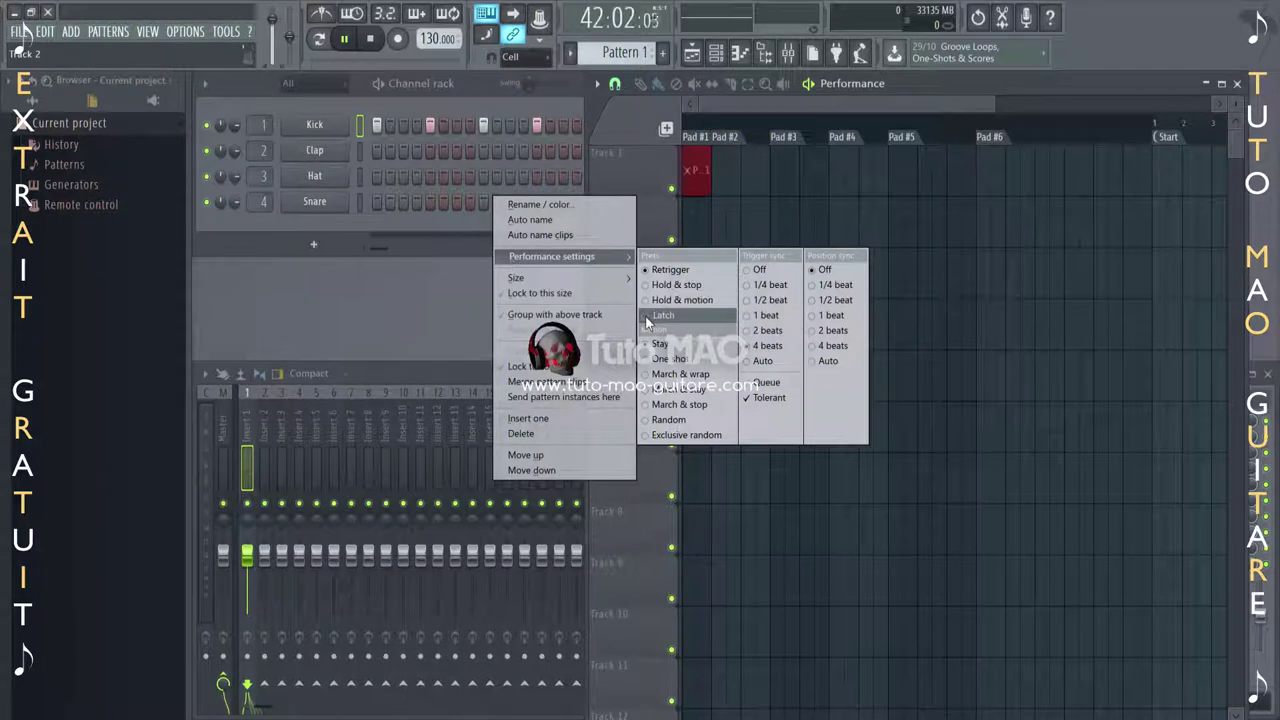
Set Track 2's performance press mode to Latch and trigger the Pattern 1 clip on Track 1.
click(645, 320)
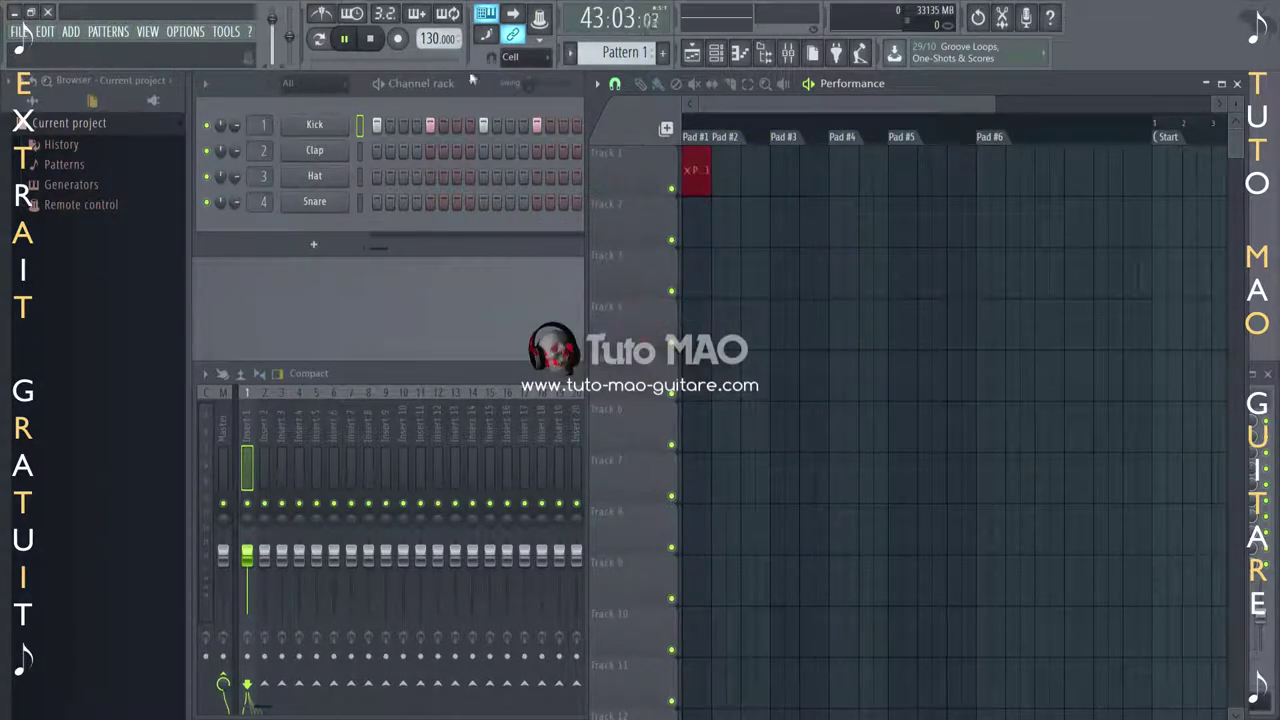
click(700, 175)
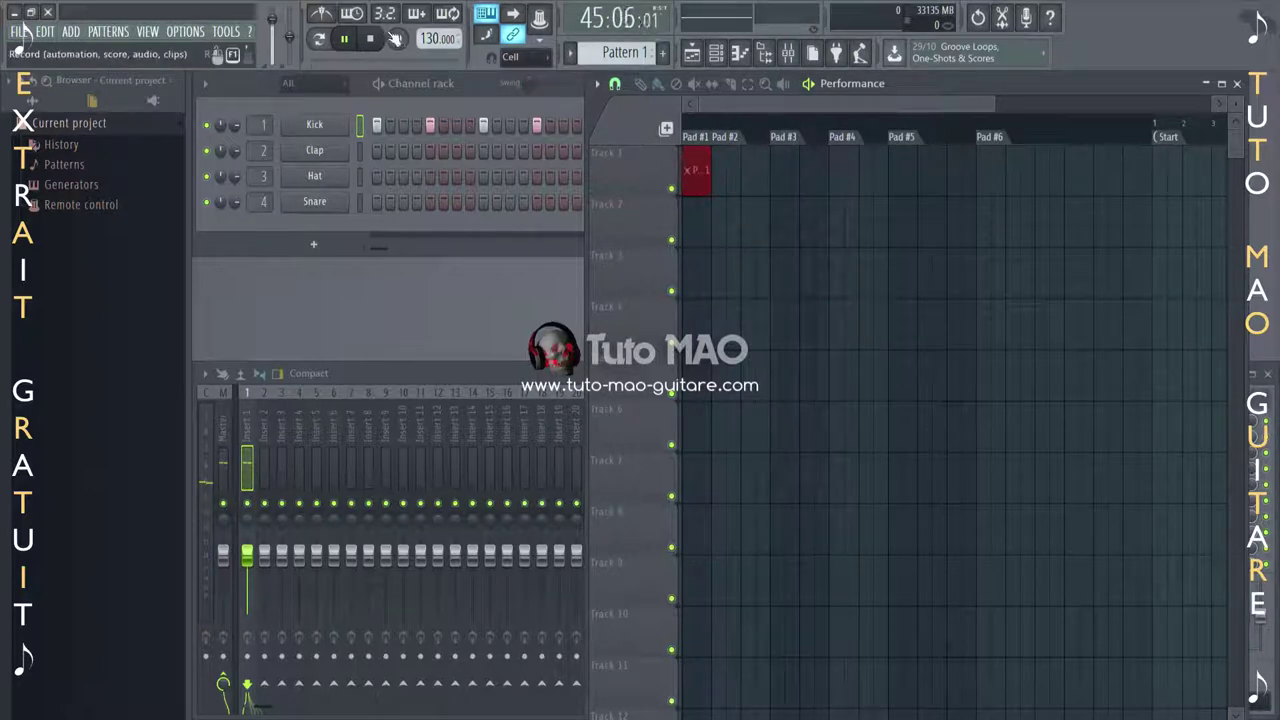
Examine Track 1's performance settings for press mode, motion, trigger sync and position sync.
right_click(655, 185)
mouse_move(640, 205)
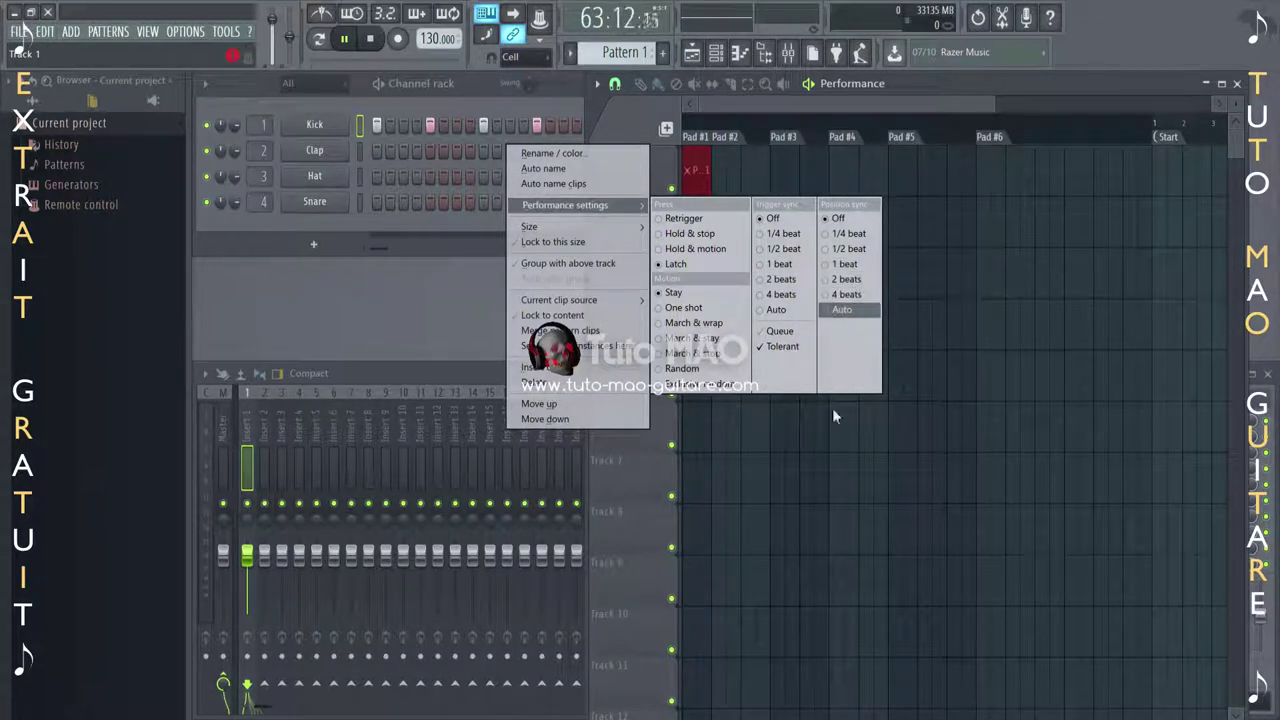
click(689, 248)
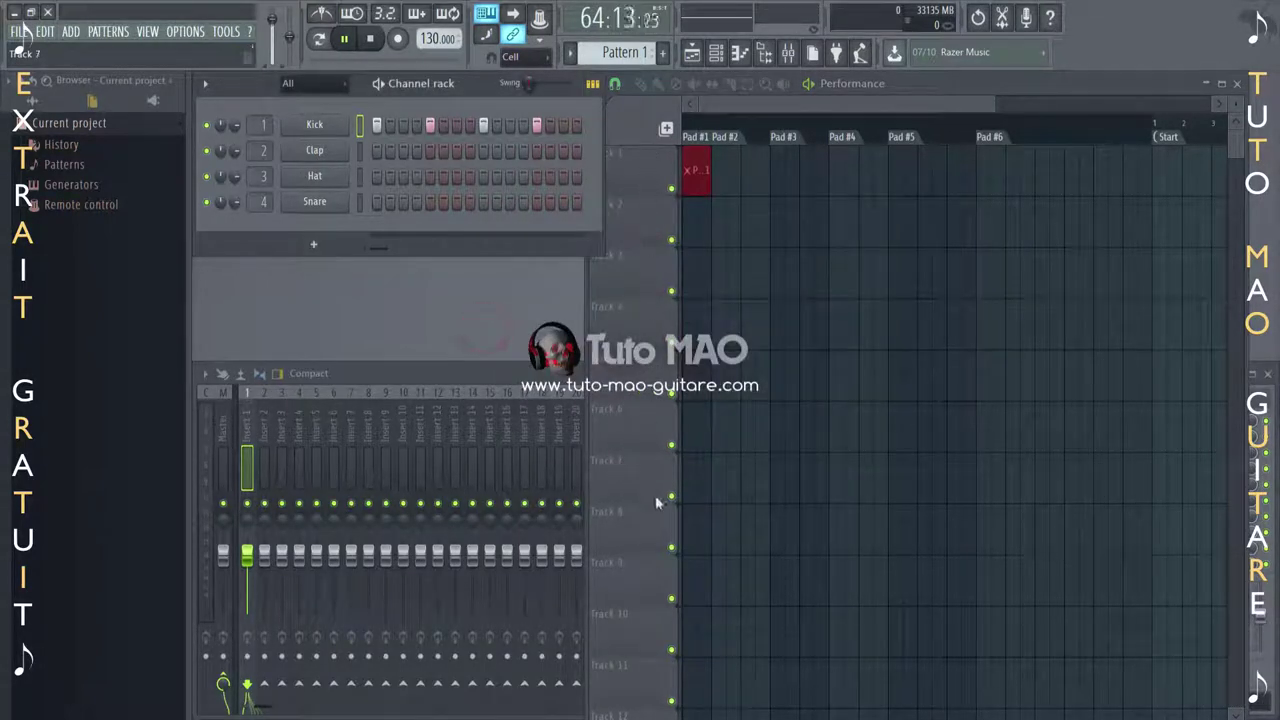
click(629, 155)
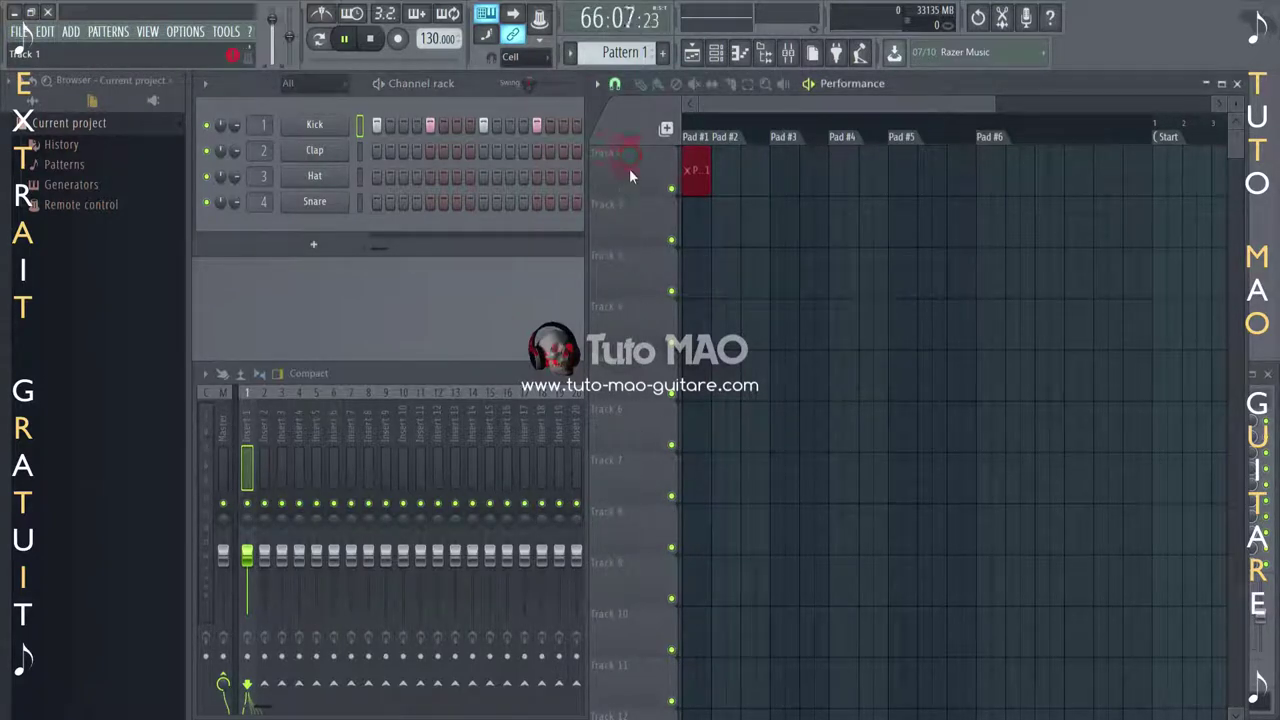
Stop playback and record a performance of Track 1's Pattern 1 clip after the Start marker, using the Everything recording option.
click(369, 38)
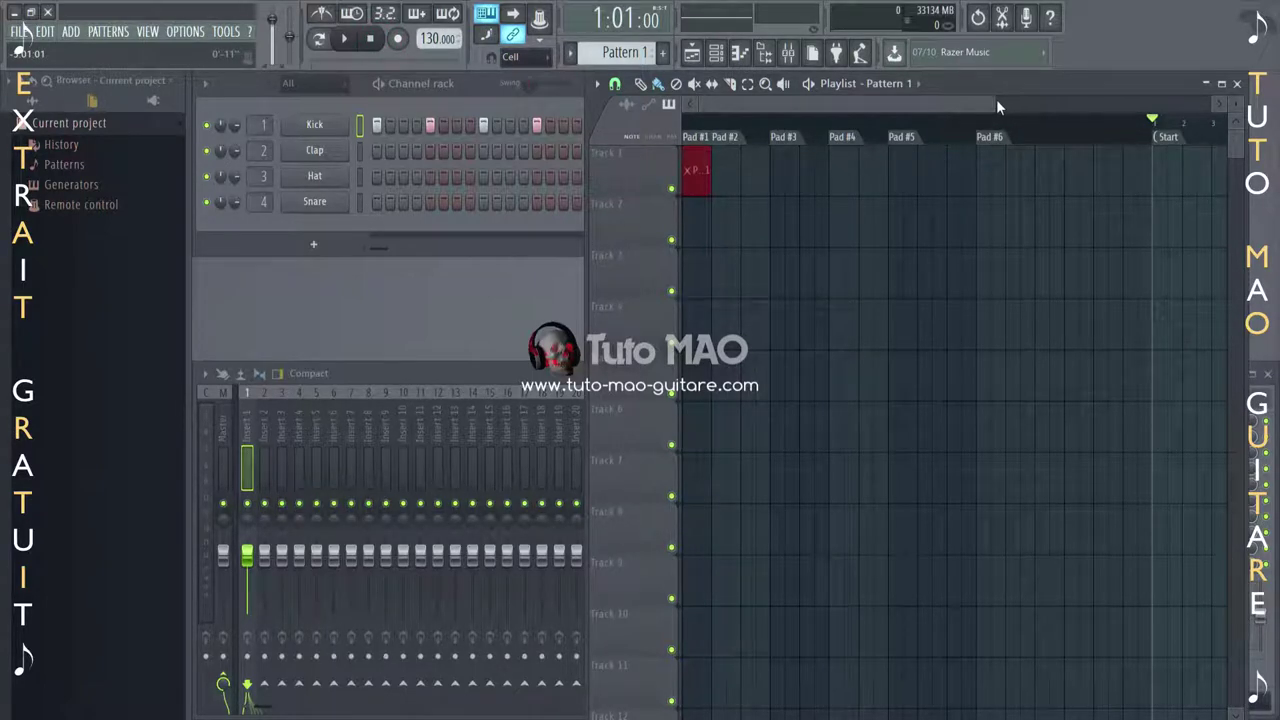
drag(996, 99, 1195, 102)
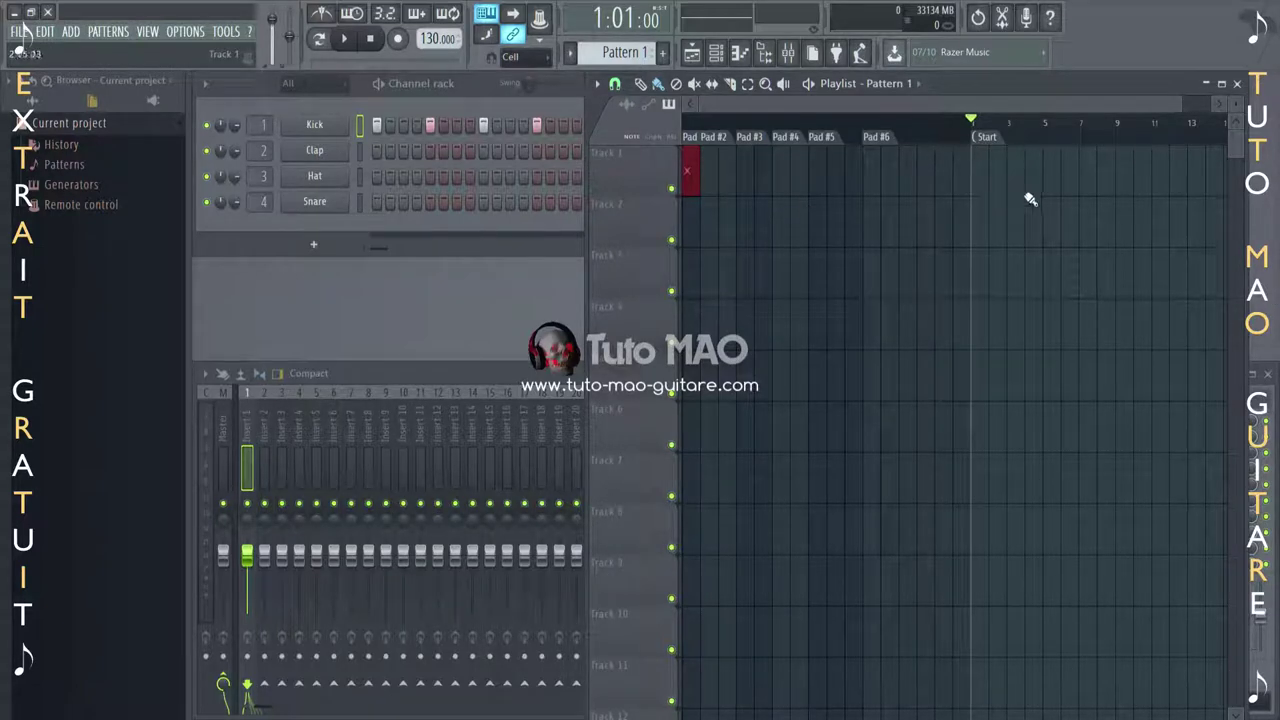
click(400, 40)
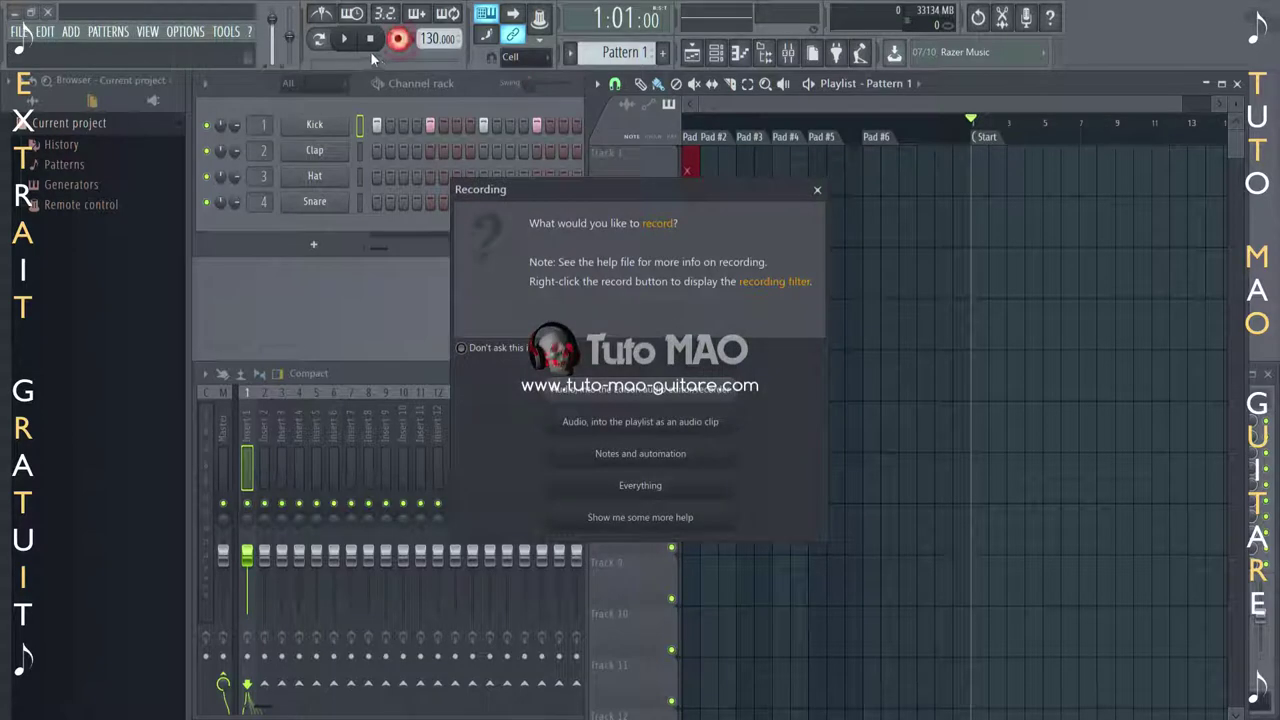
click(638, 486)
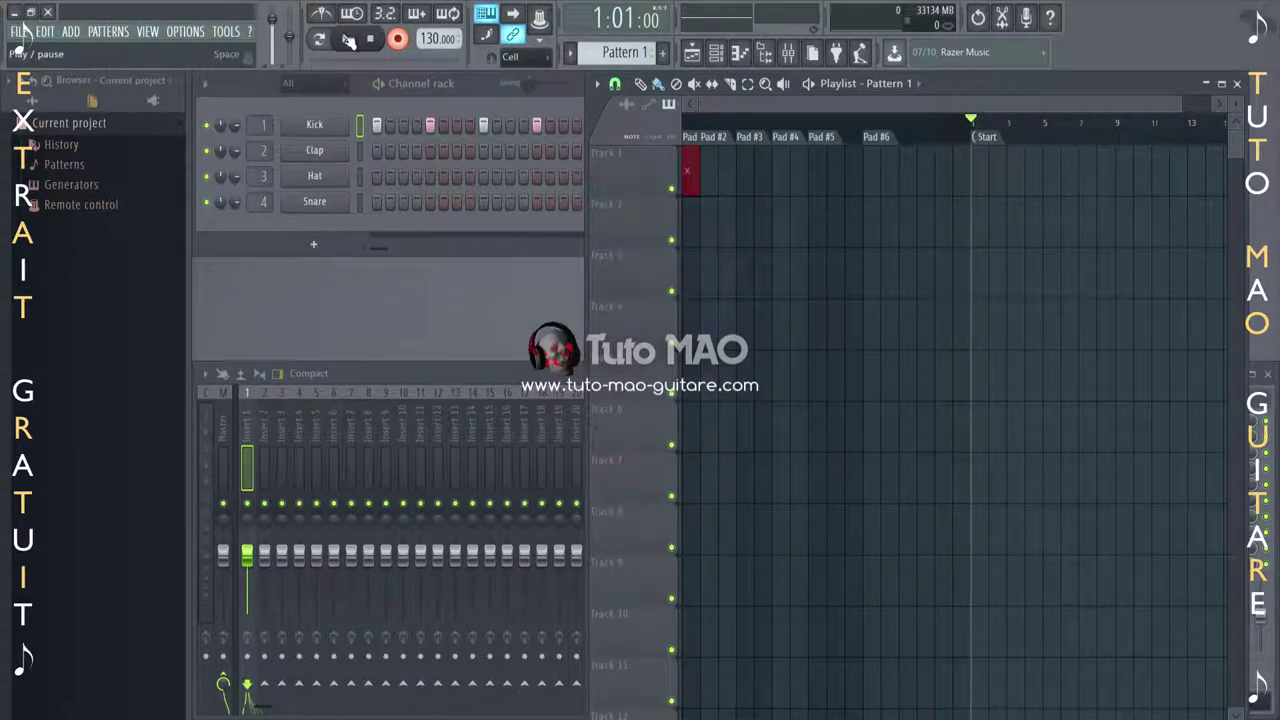
click(345, 37)
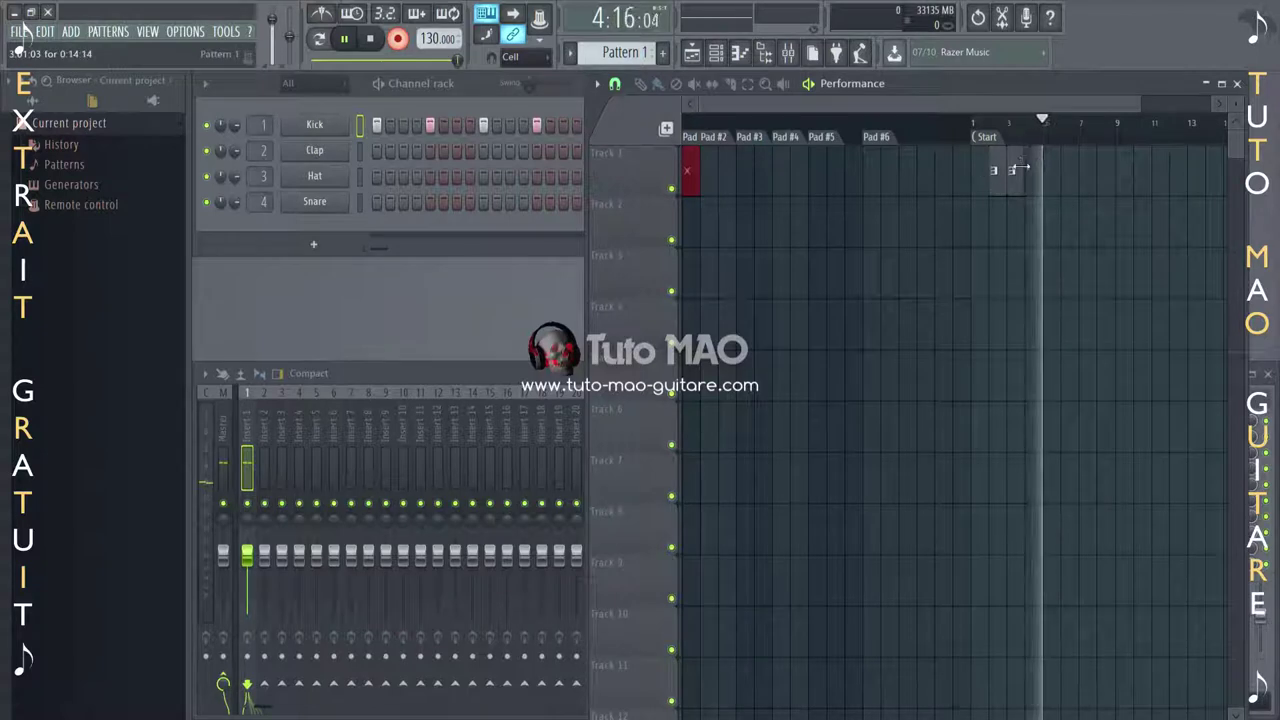
key(space)
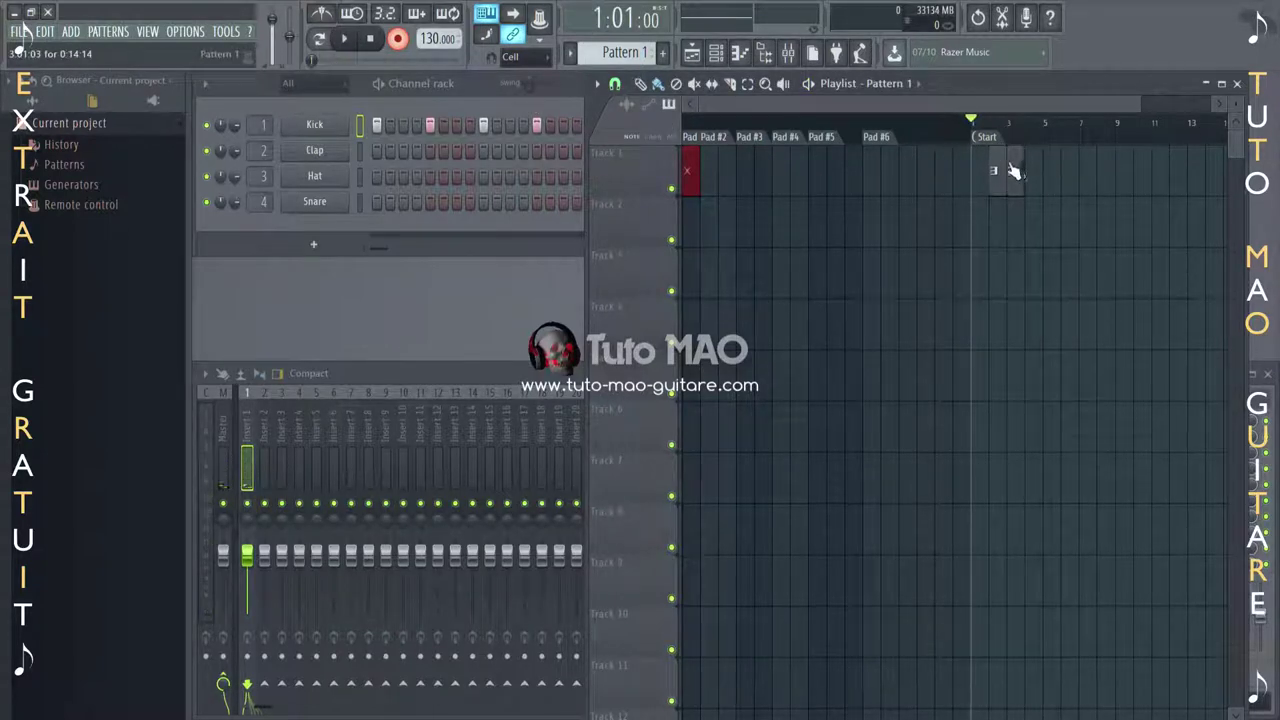
Play back the recorded performance of Track 1's clips after the Start marker, and stop it.
key(space)
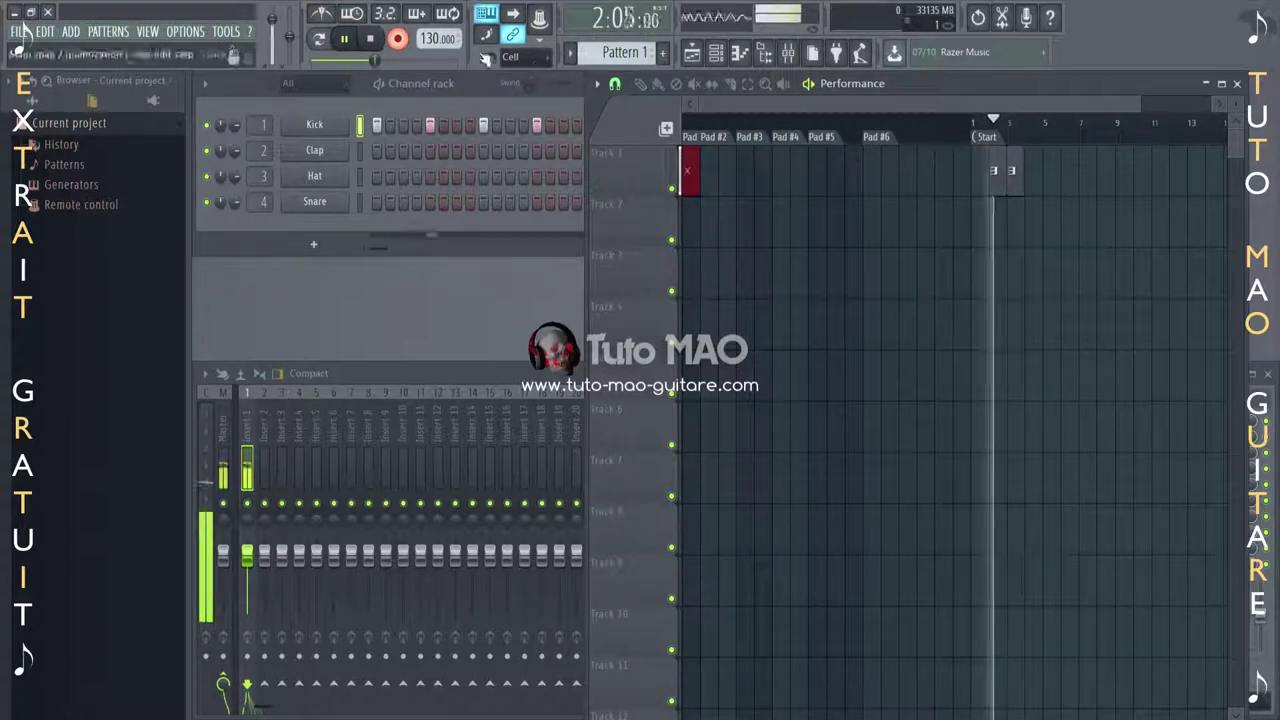
key(space)
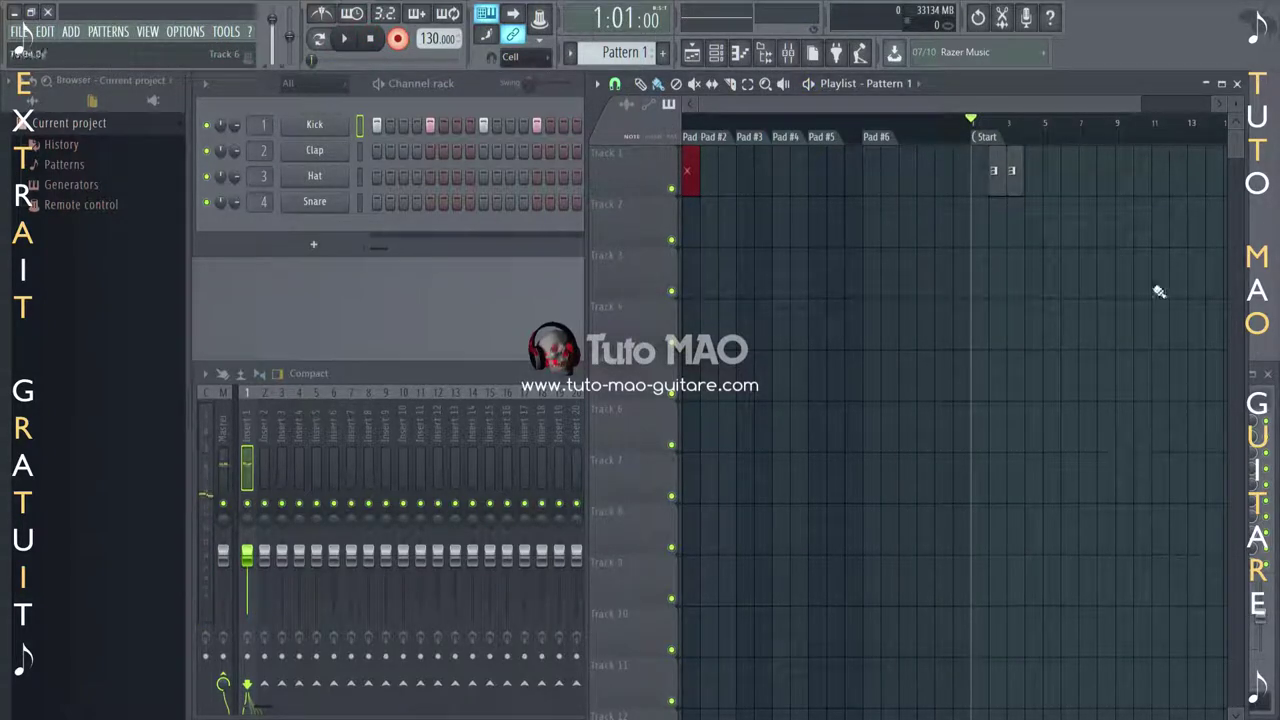
drag(1120, 106, 1220, 102)
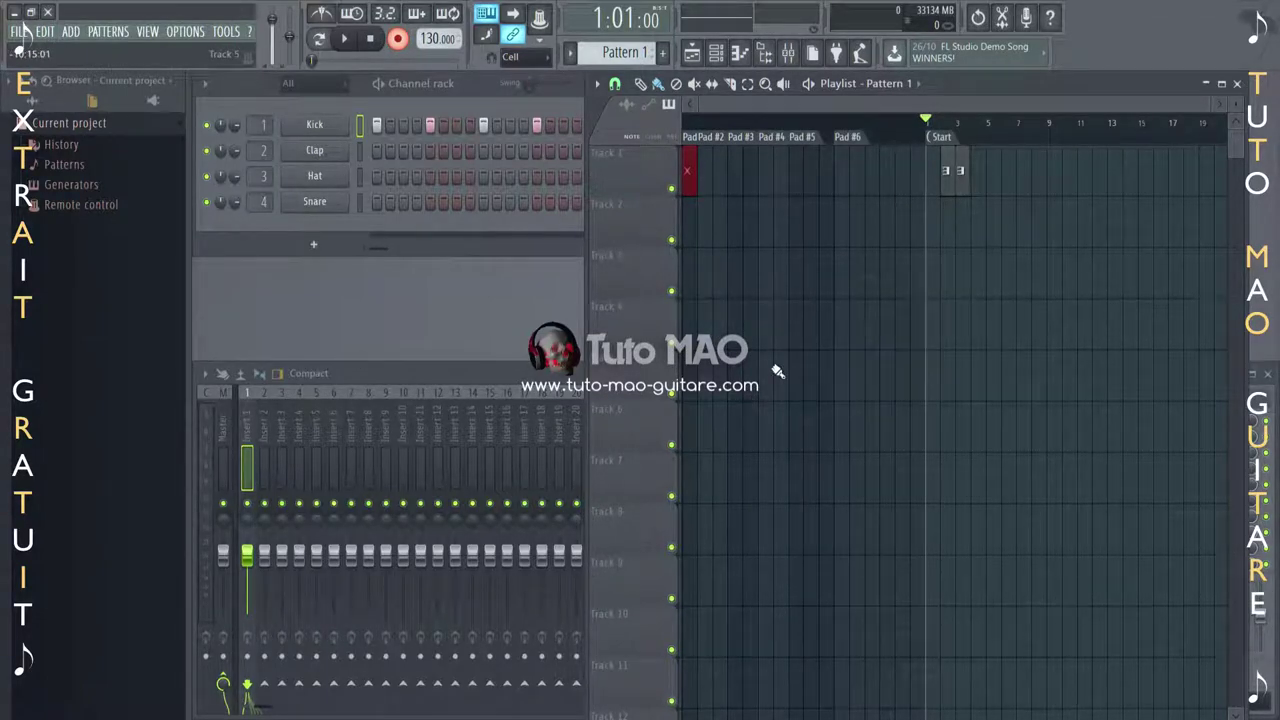
Start a new empty project in place of the recorded performance project.
click(226, 31)
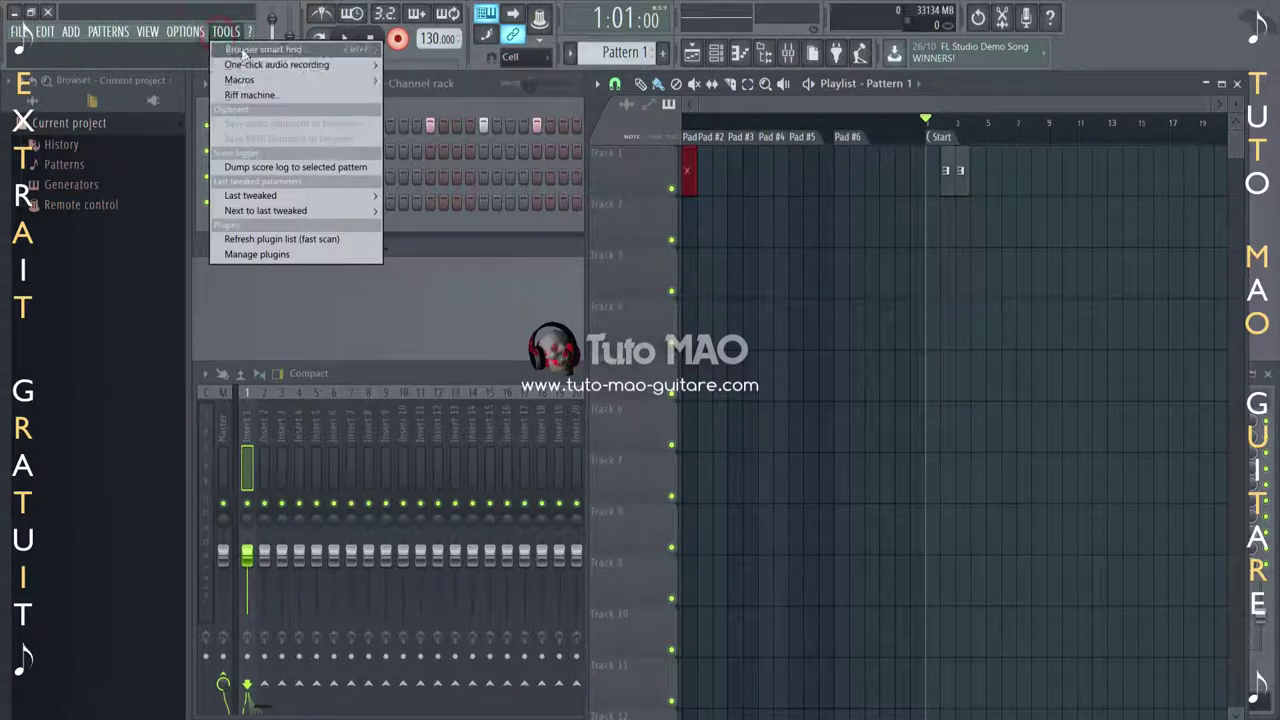
click(311, 288)
click(20, 31)
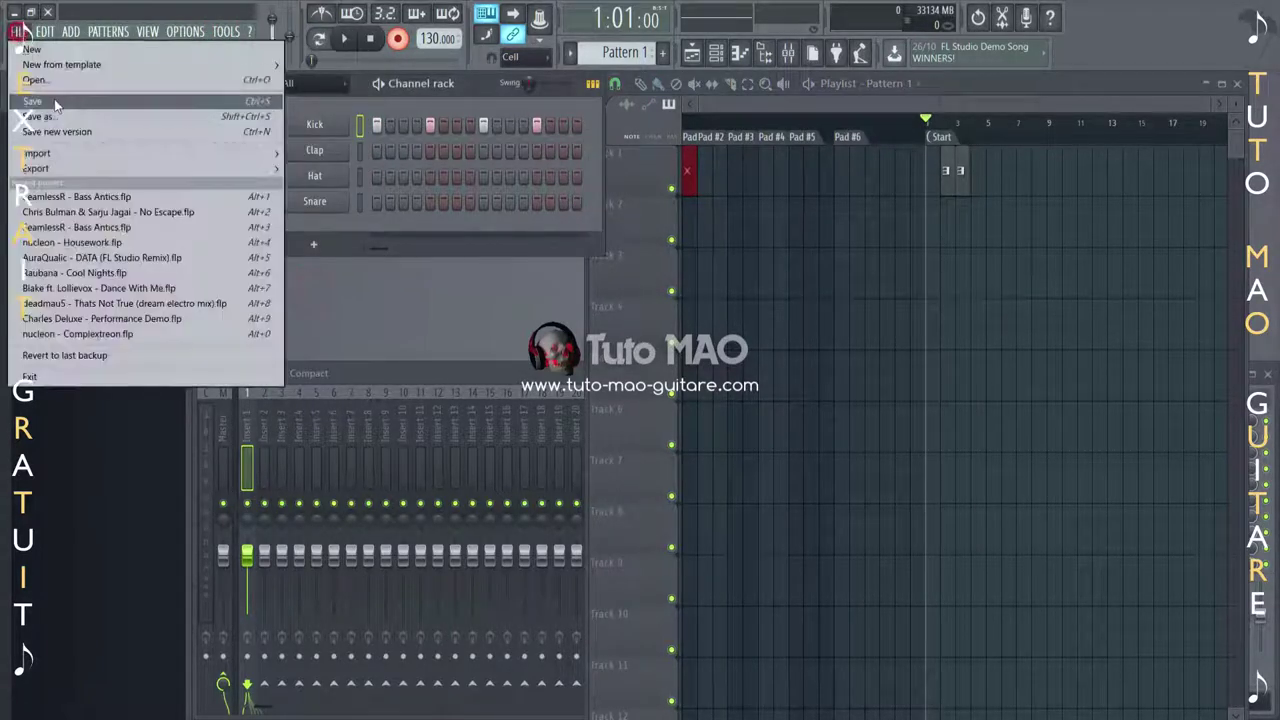
click(45, 45)
click(662, 414)
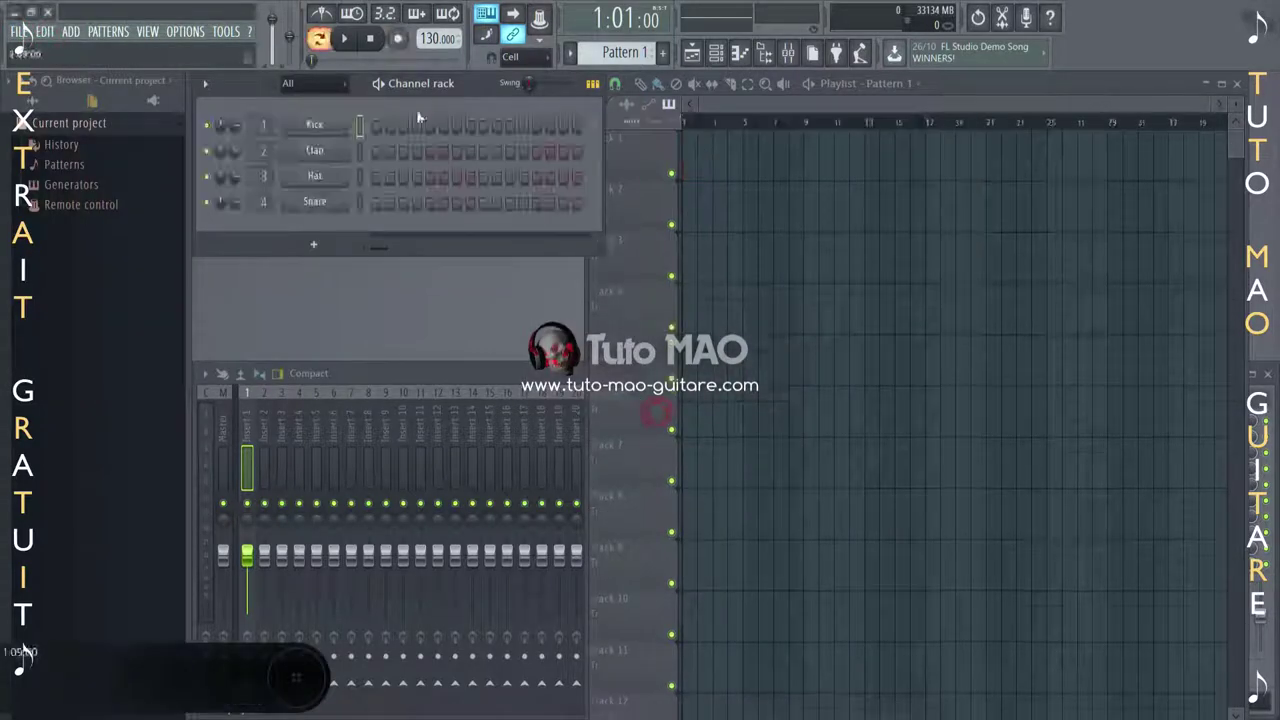
Run the "Prepare for performance mode" macro on the empty project and accept the project tweaks.
click(224, 31)
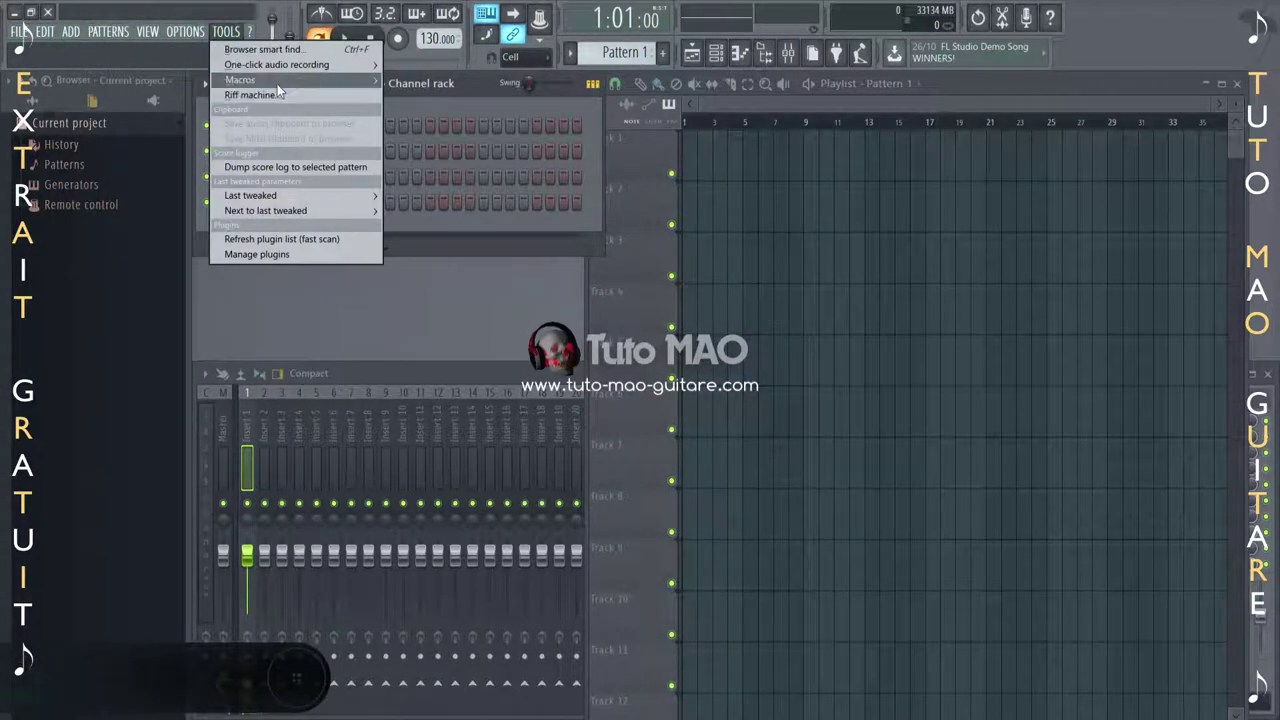
mouse_move(250, 79)
click(493, 136)
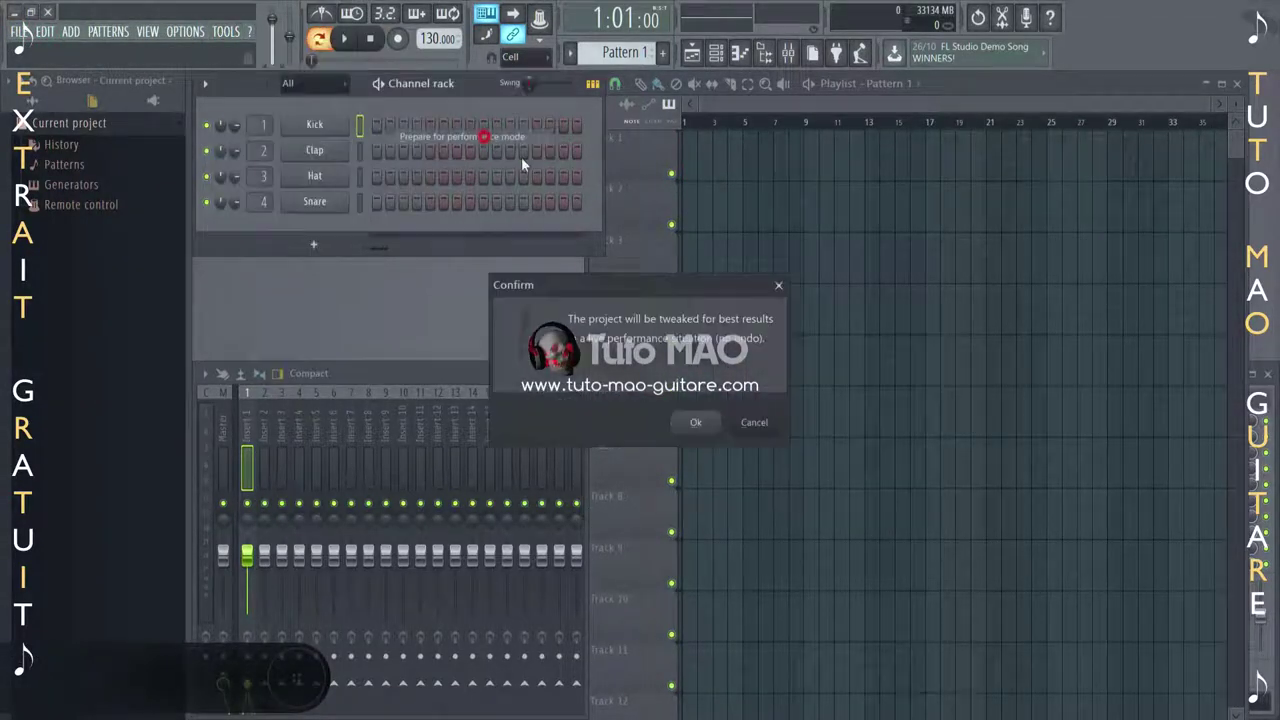
click(697, 420)
Replace the macro-prepared project with another new empty project.
click(20, 31)
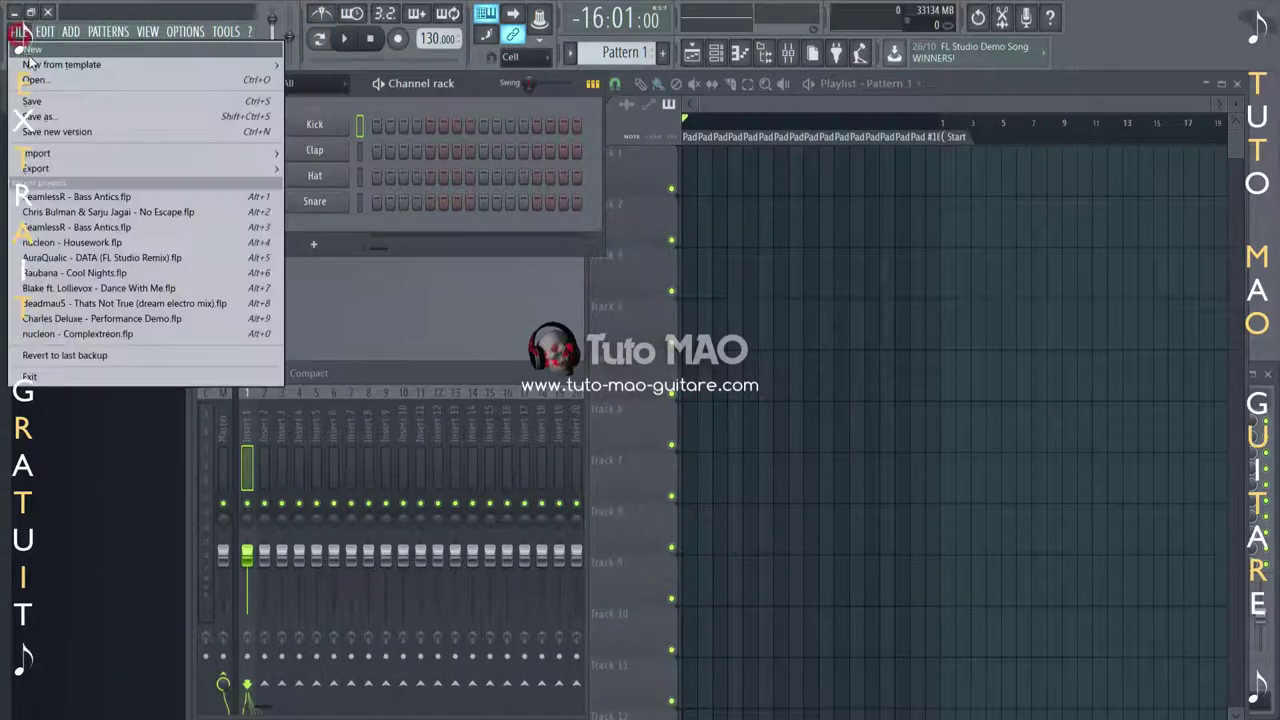
click(177, 170)
click(663, 416)
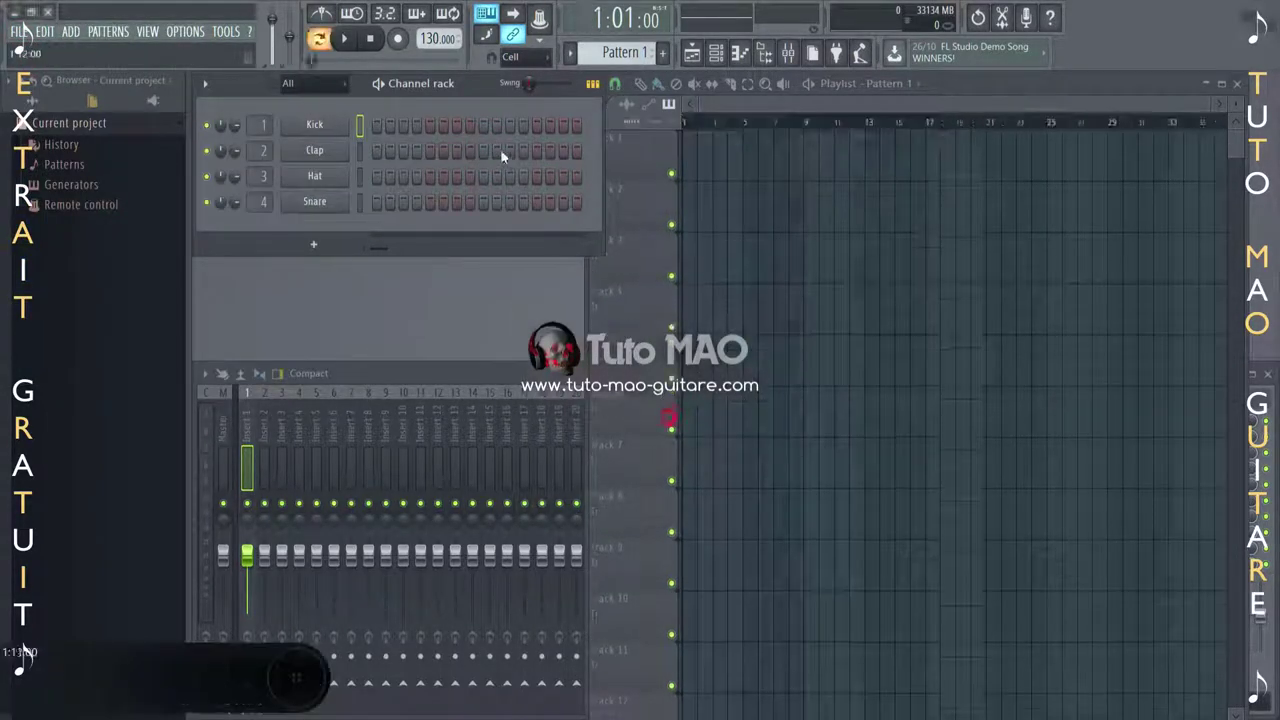
Turn on Performance mode for the empty playlist.
click(640, 112)
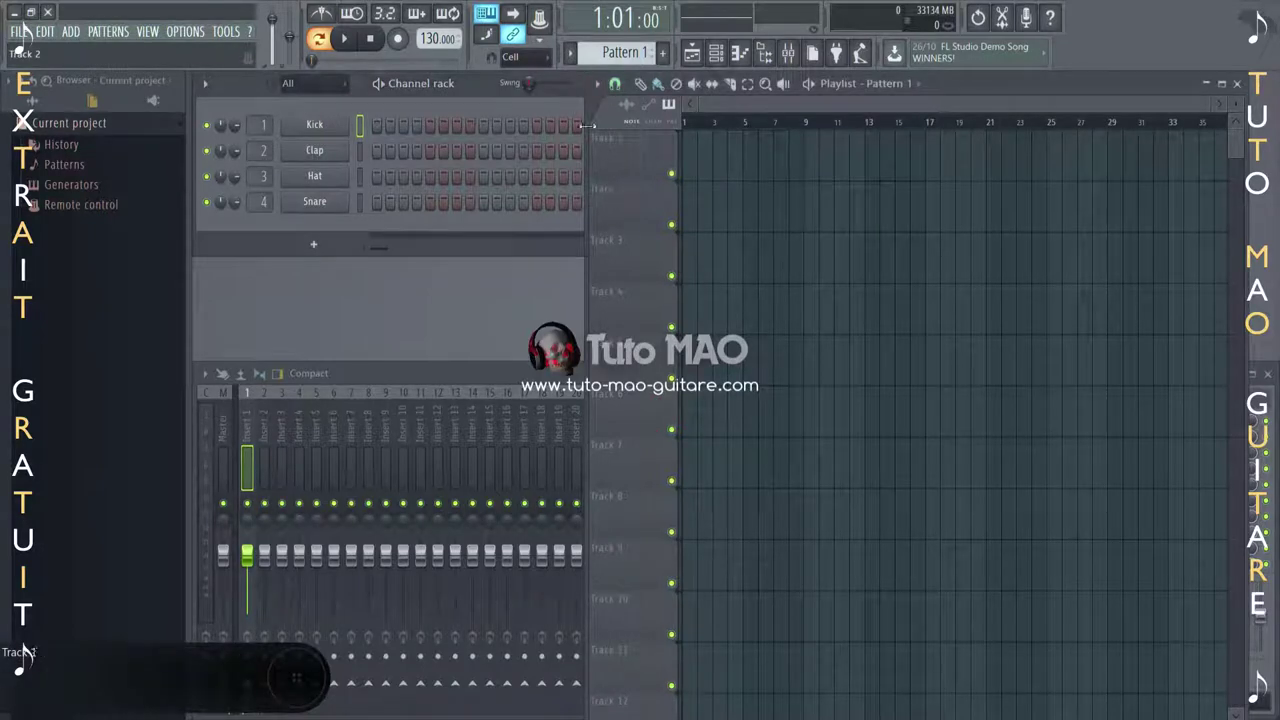
click(598, 86)
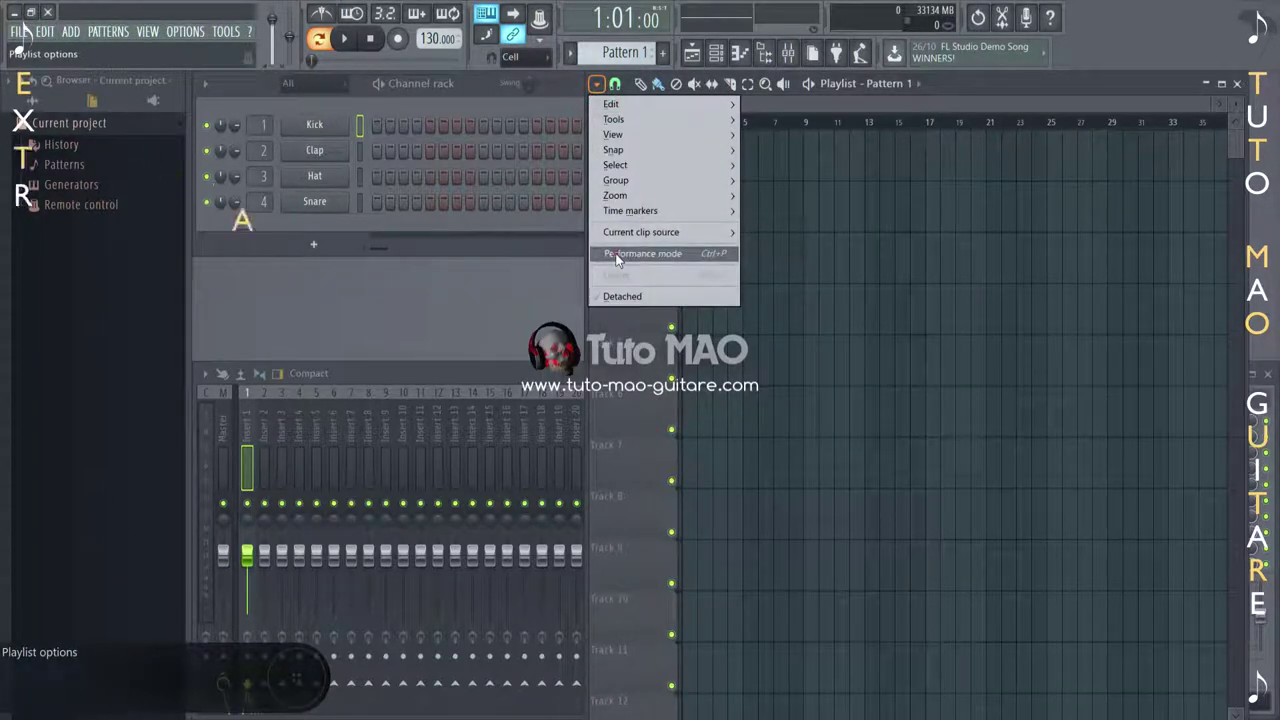
click(615, 253)
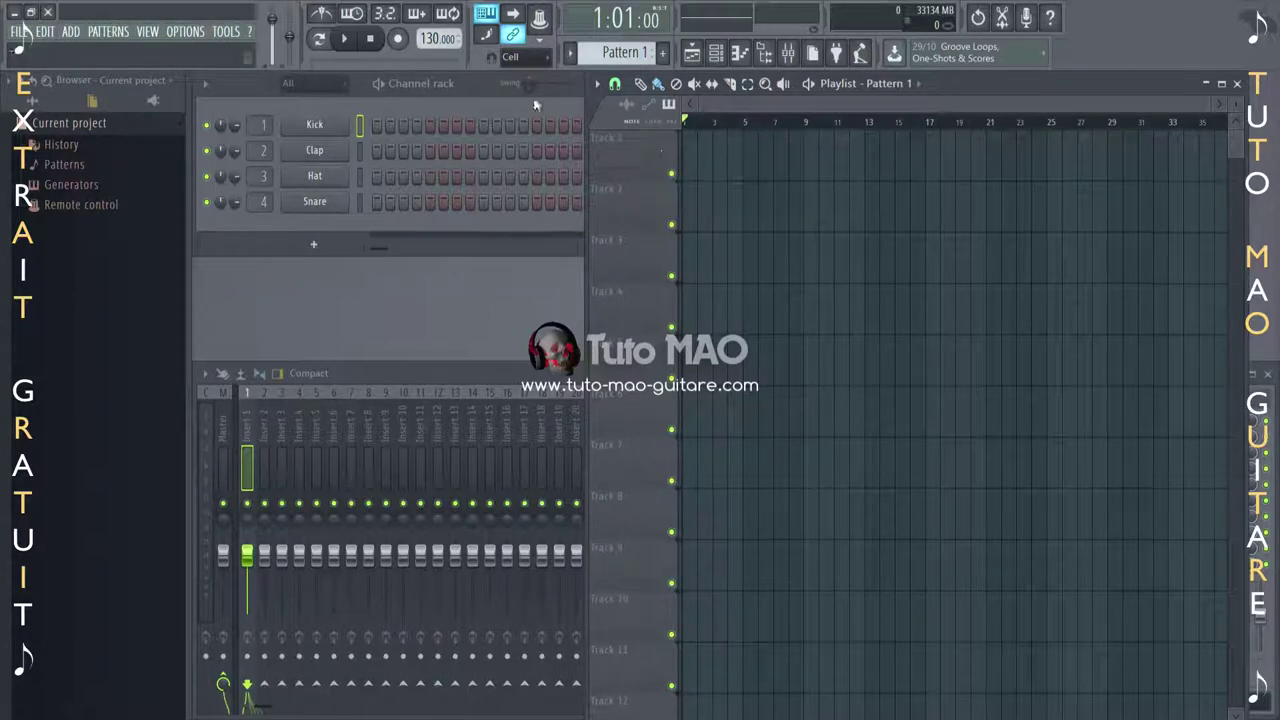
Examine the manual's Performance Mode page on scenes, clip groups, marker groups and track groups, and close the manual.
click(249, 31)
click(251, 32)
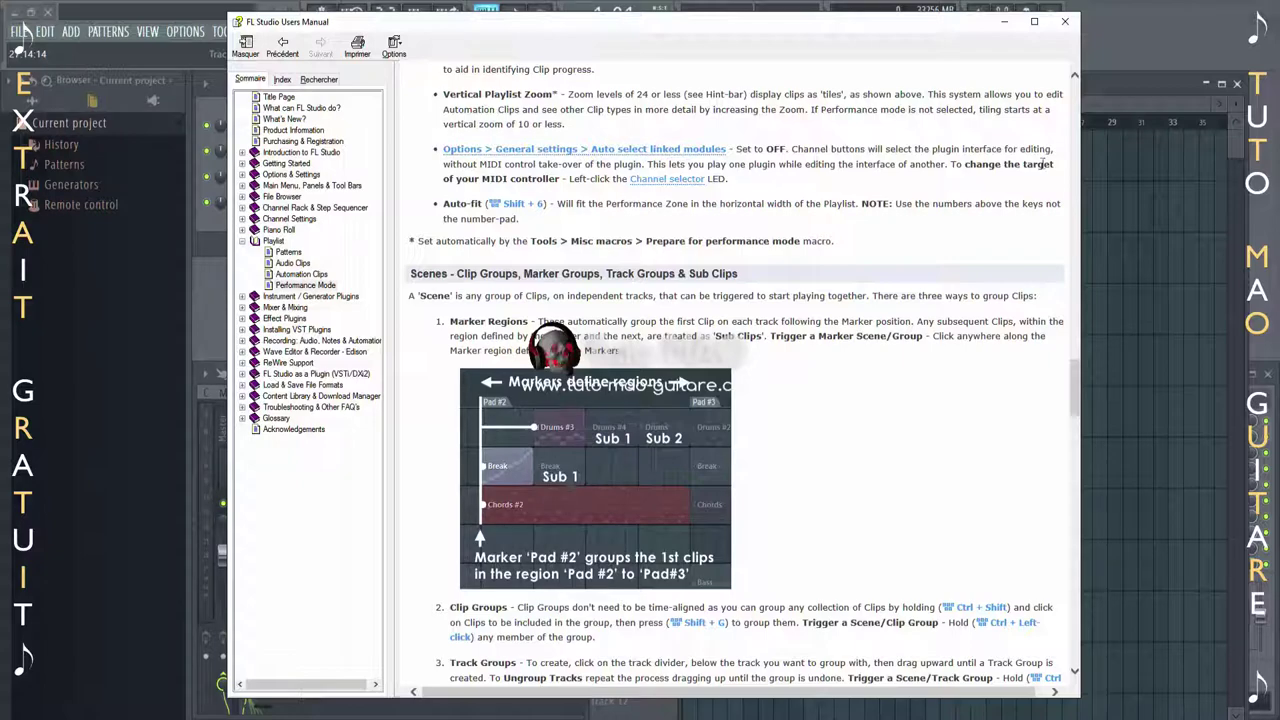
click(1063, 24)
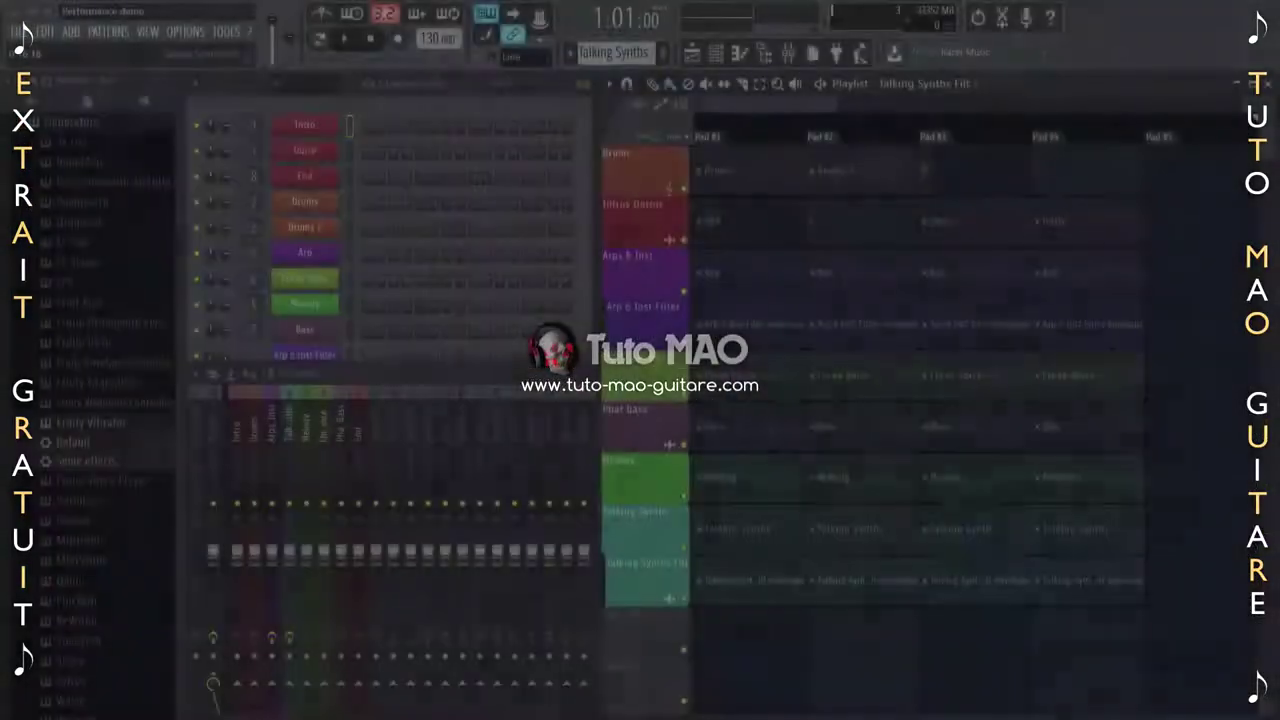
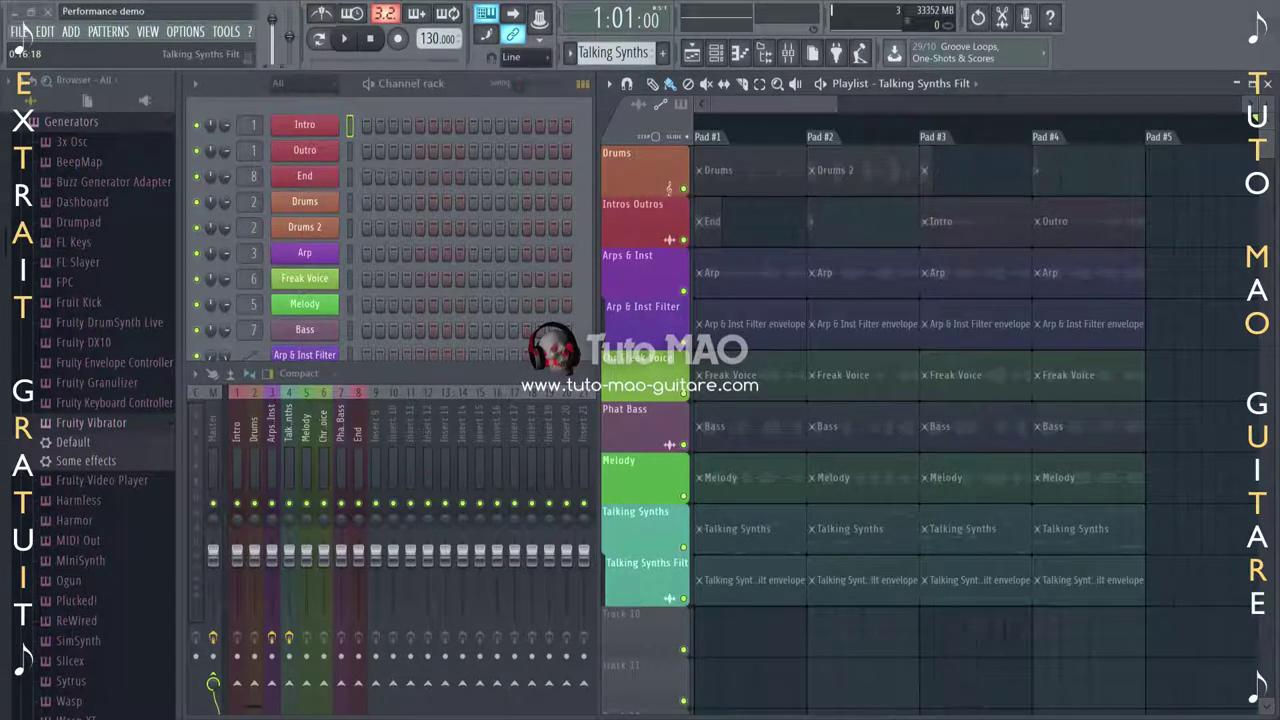
Move the playhead to Pad #1, enlarge the Arps & Inst and Talking Synths tracks to show their clip contents, and shrink Arps & Inst again.
click(707, 136)
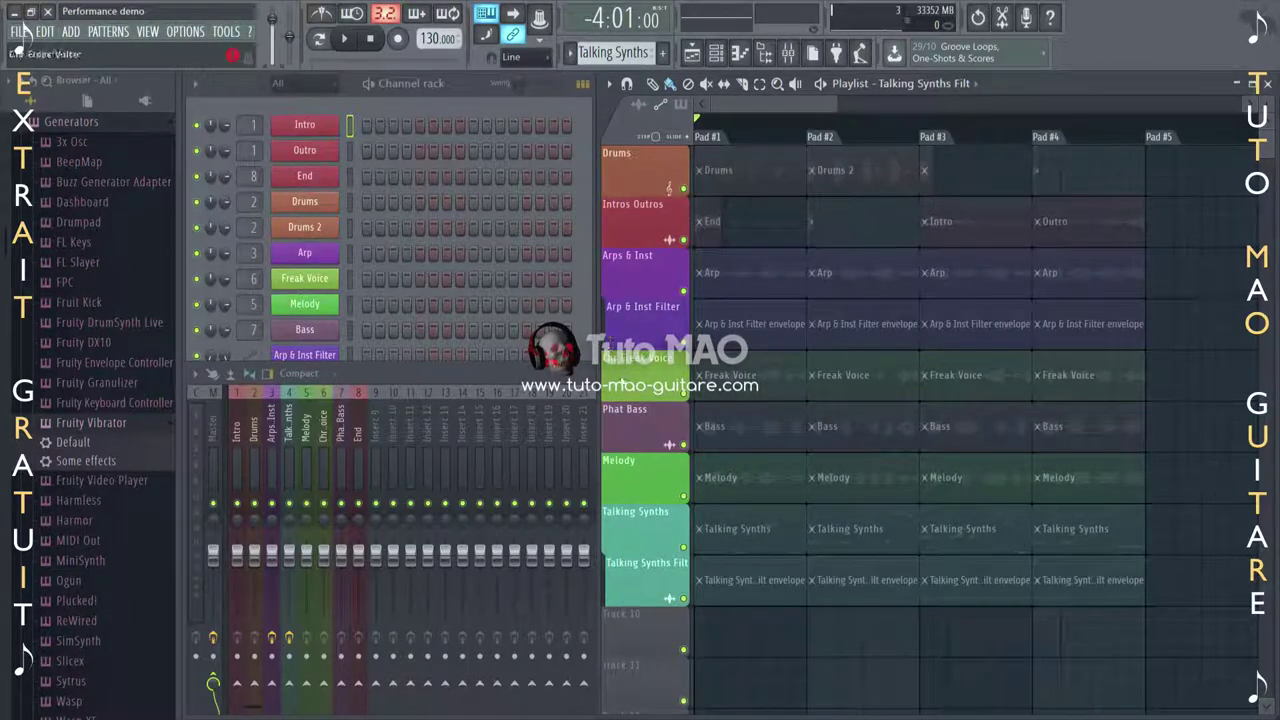
click(618, 160)
drag(633, 540, 658, 512)
drag(645, 302, 645, 378)
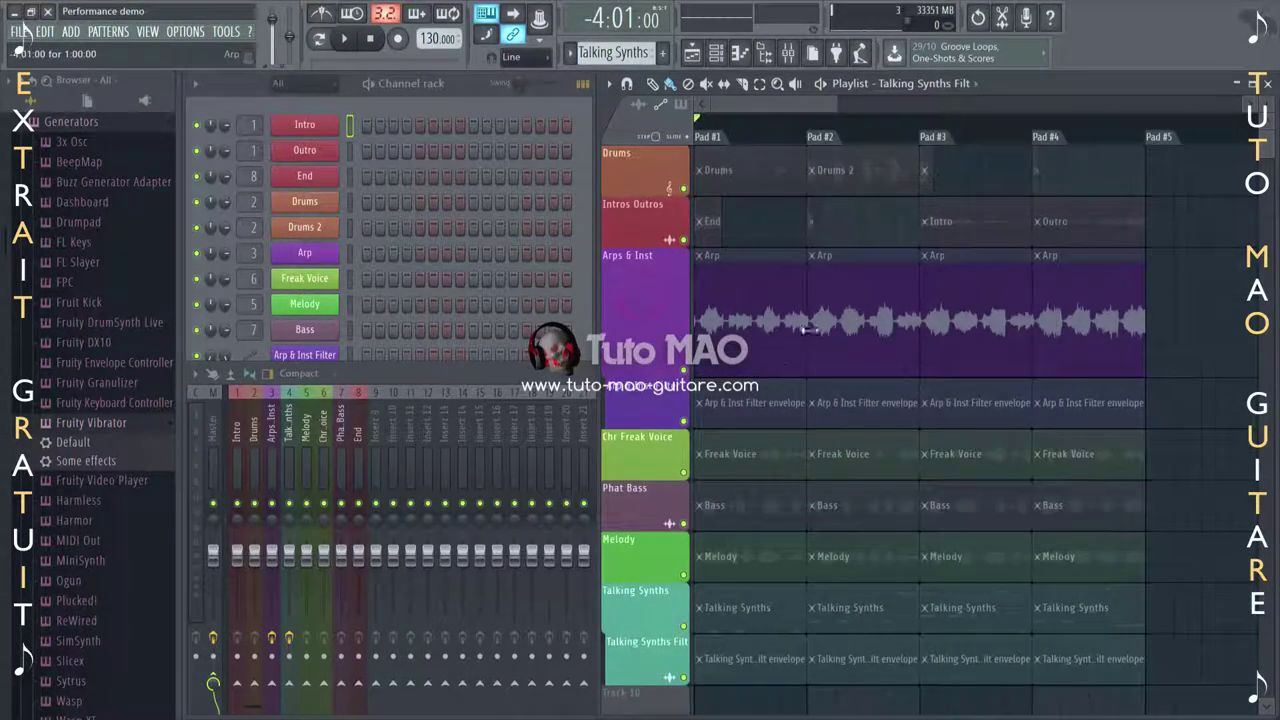
drag(651, 632, 651, 686)
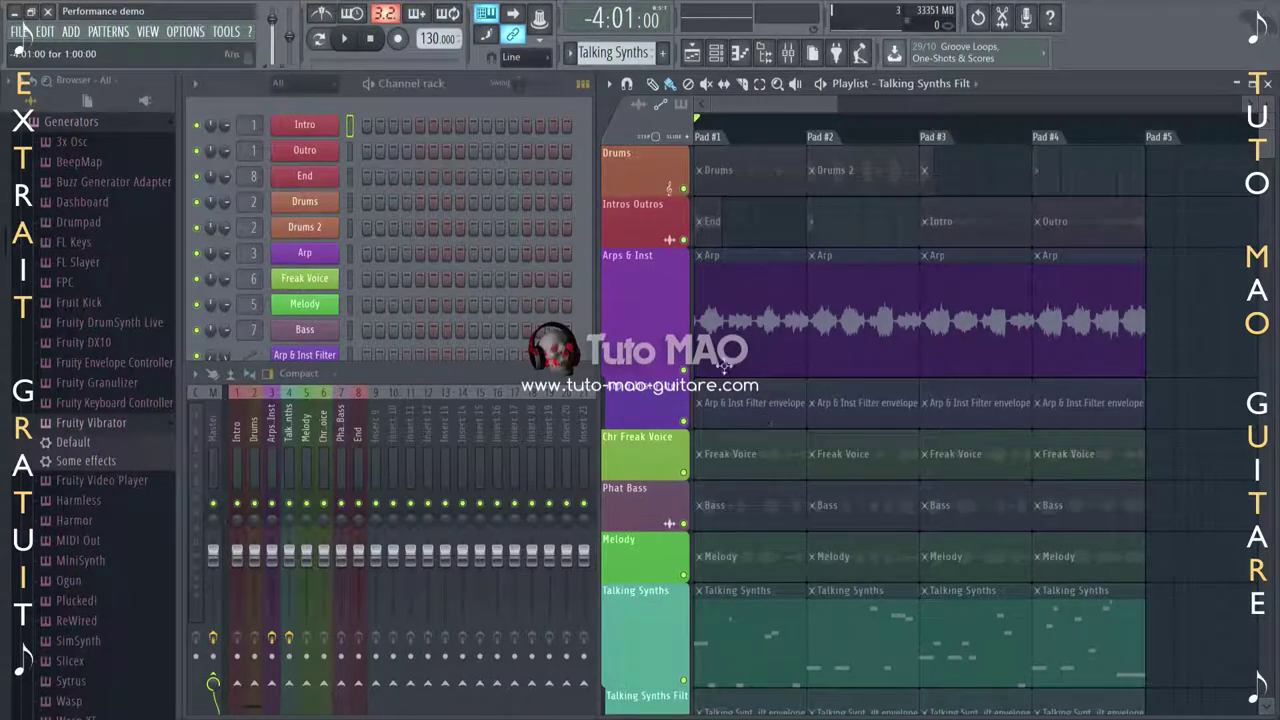
drag(655, 377, 650, 291)
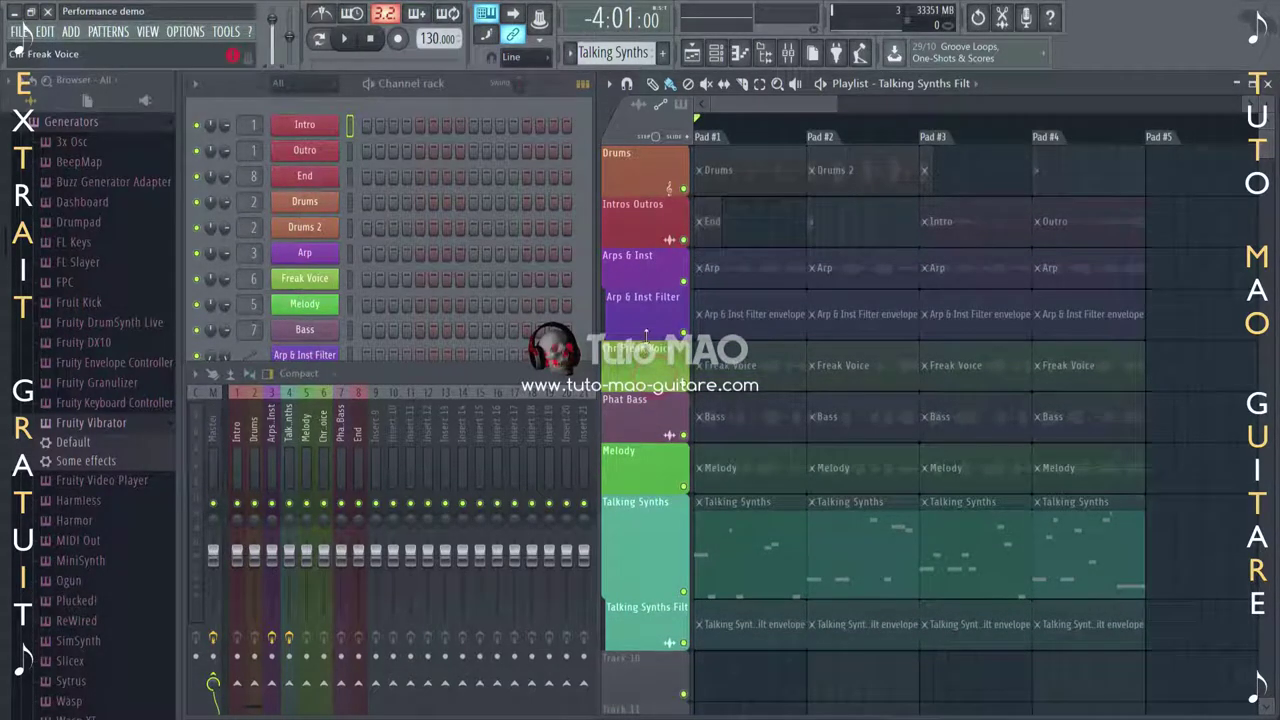
Enlarge the Arp & Inst Filter track to view its automation, and bring it and Arps & Inst back to compact heights.
drag(645, 341, 645, 495)
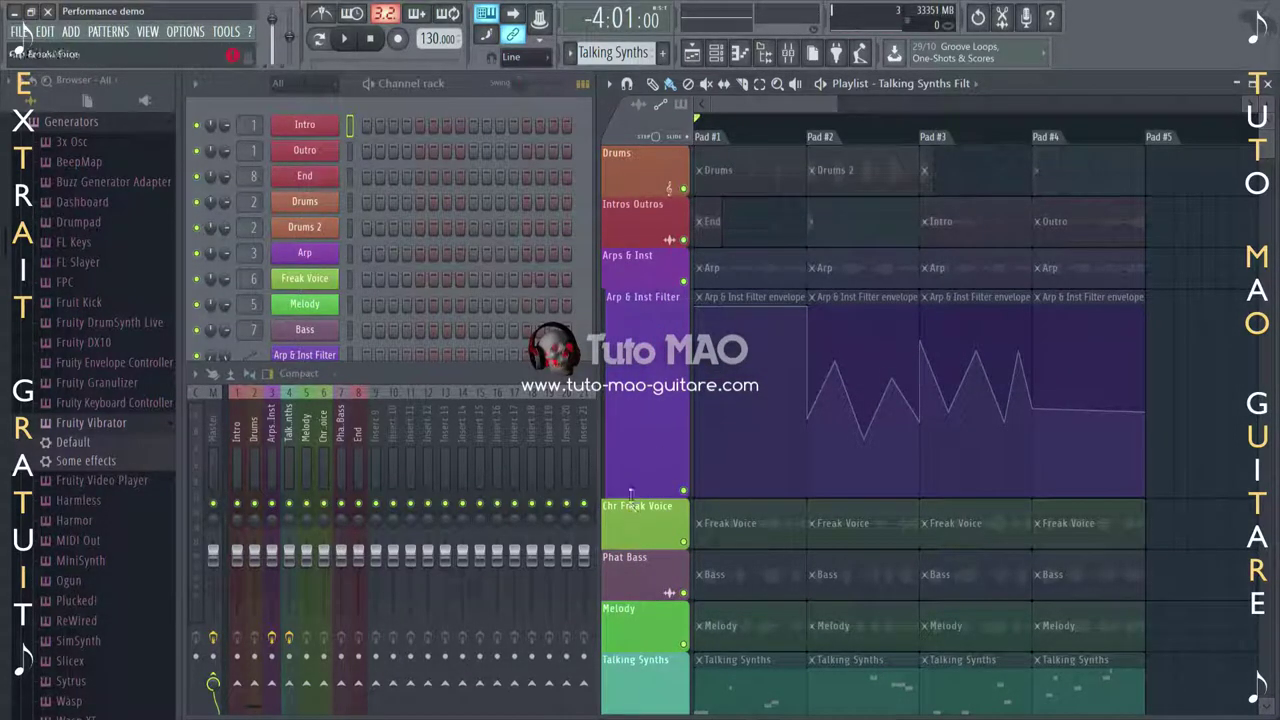
drag(631, 494, 634, 348)
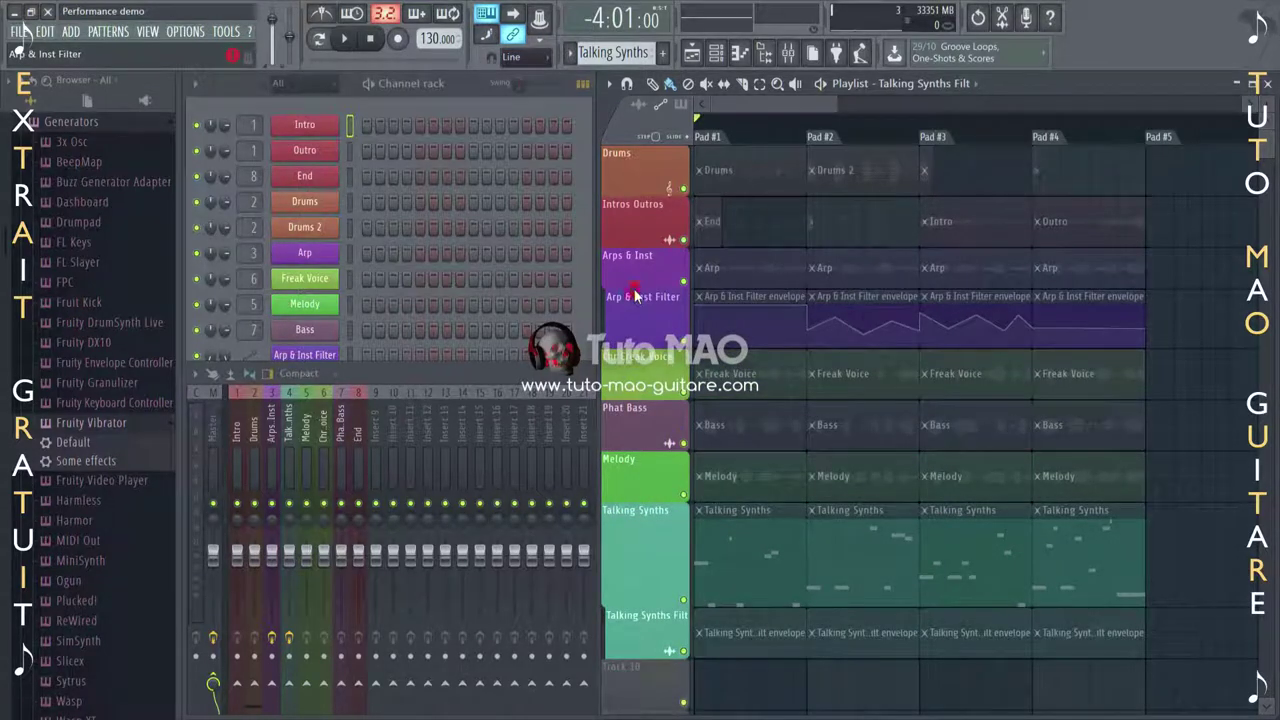
mouse_move(634, 287)
mouse_down()
mouse_move(631, 313)
mouse_move(644, 300)
mouse_up()
drag(634, 366, 644, 353)
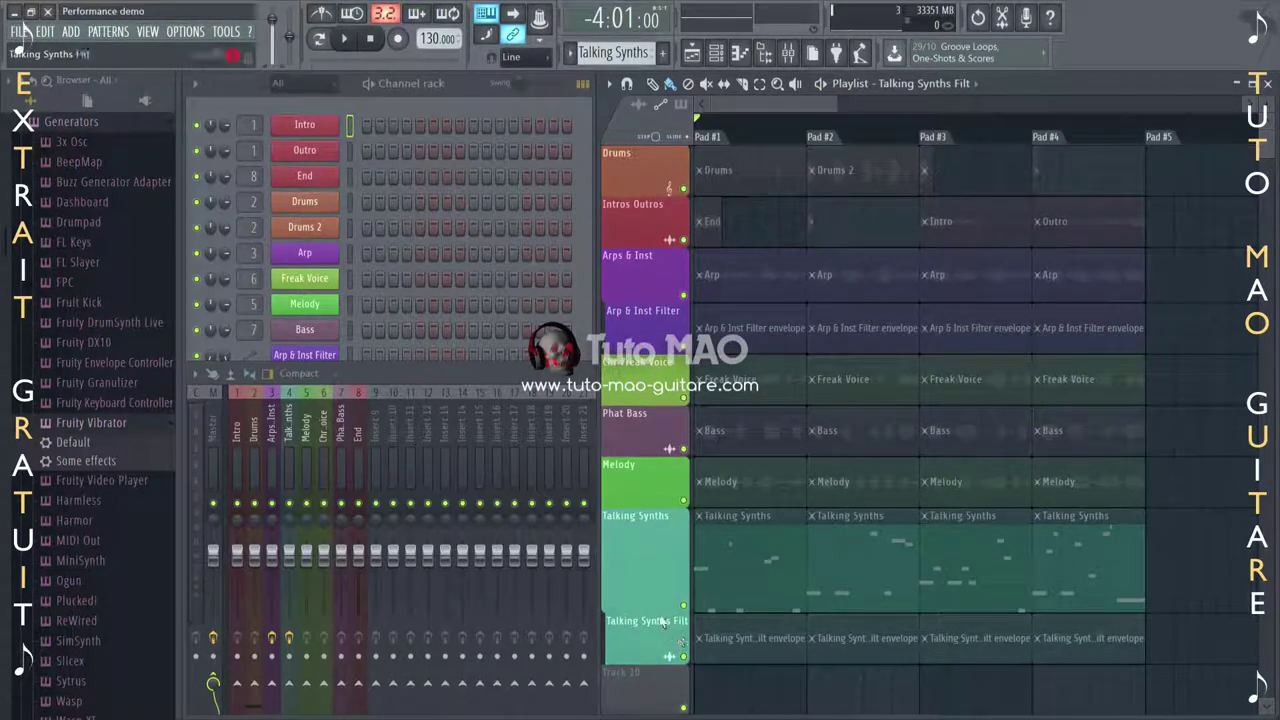
Shrink the Talking Synths track and enlarge the Talking Synths Filt track to show its automation curve.
drag(650, 612, 645, 558)
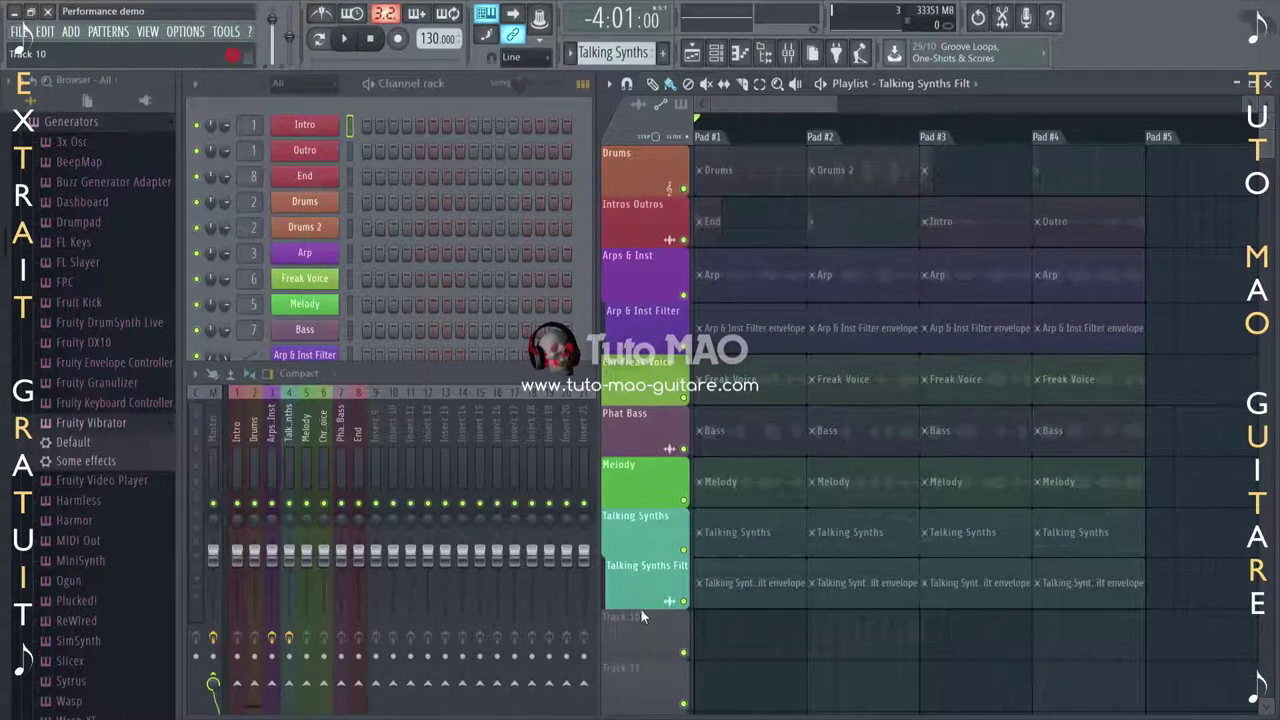
drag(641, 610, 642, 714)
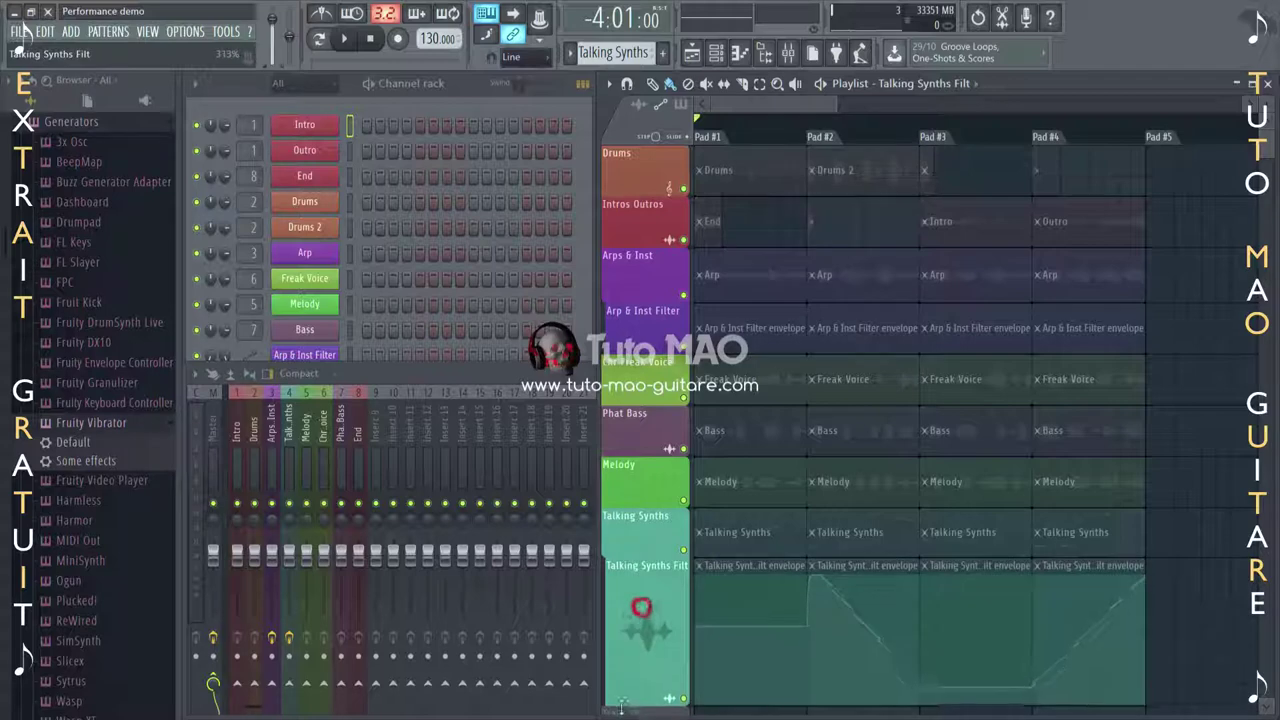
right_click(871, 640)
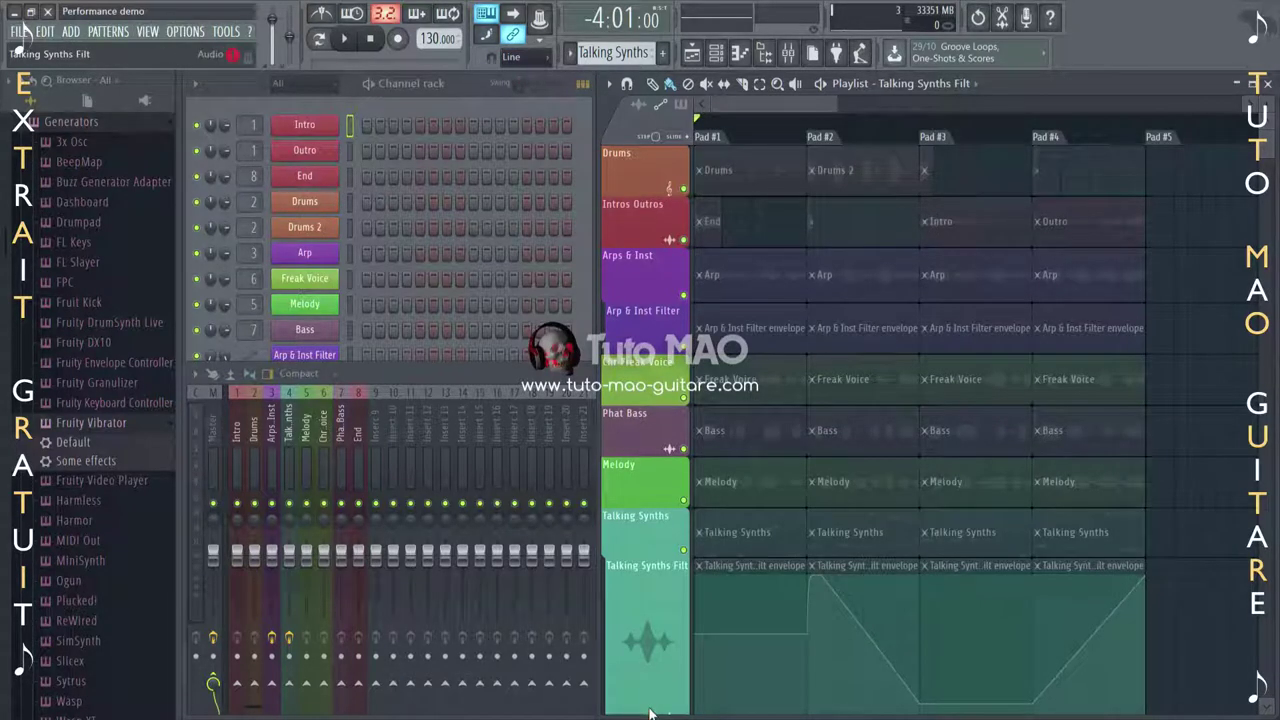
Reduce the Talking Synths Filt track to a moderate height, shortening the Playlist window to reach its edge and restoring the window's height.
drag(645, 712, 645, 633)
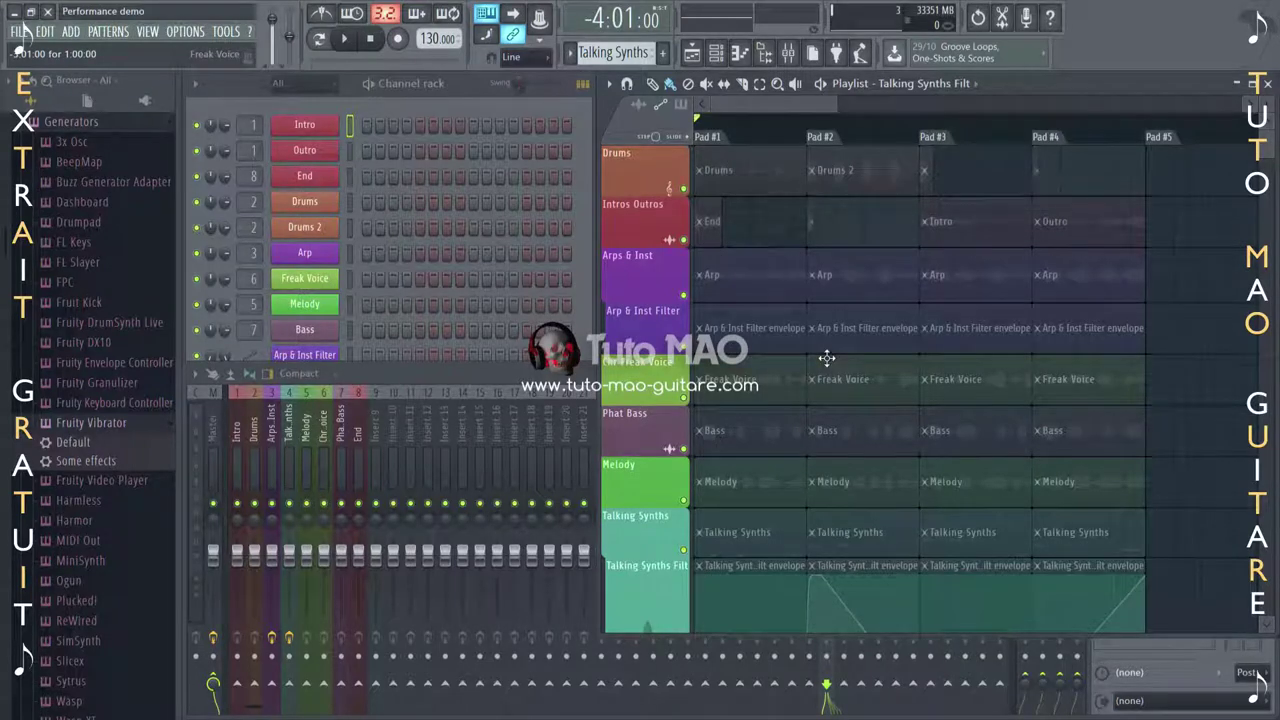
scroll(826, 357, down, 3)
drag(665, 606, 671, 466)
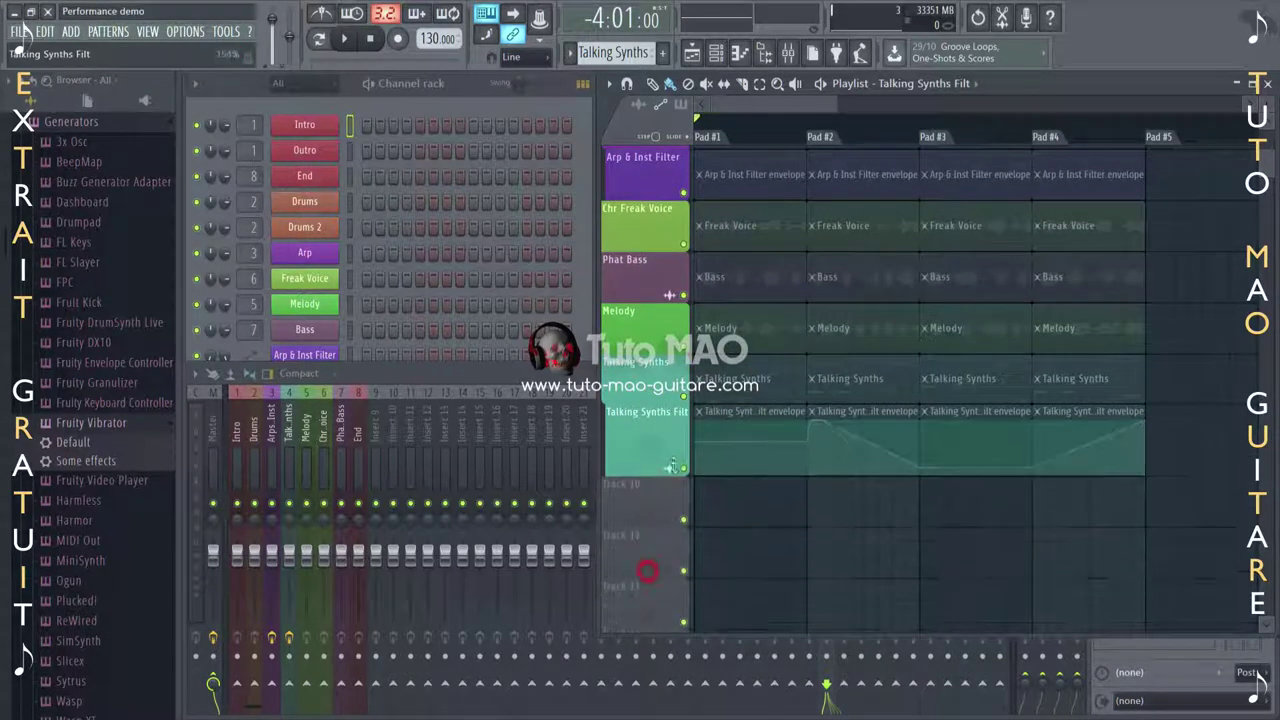
scroll(765, 468, up, 3)
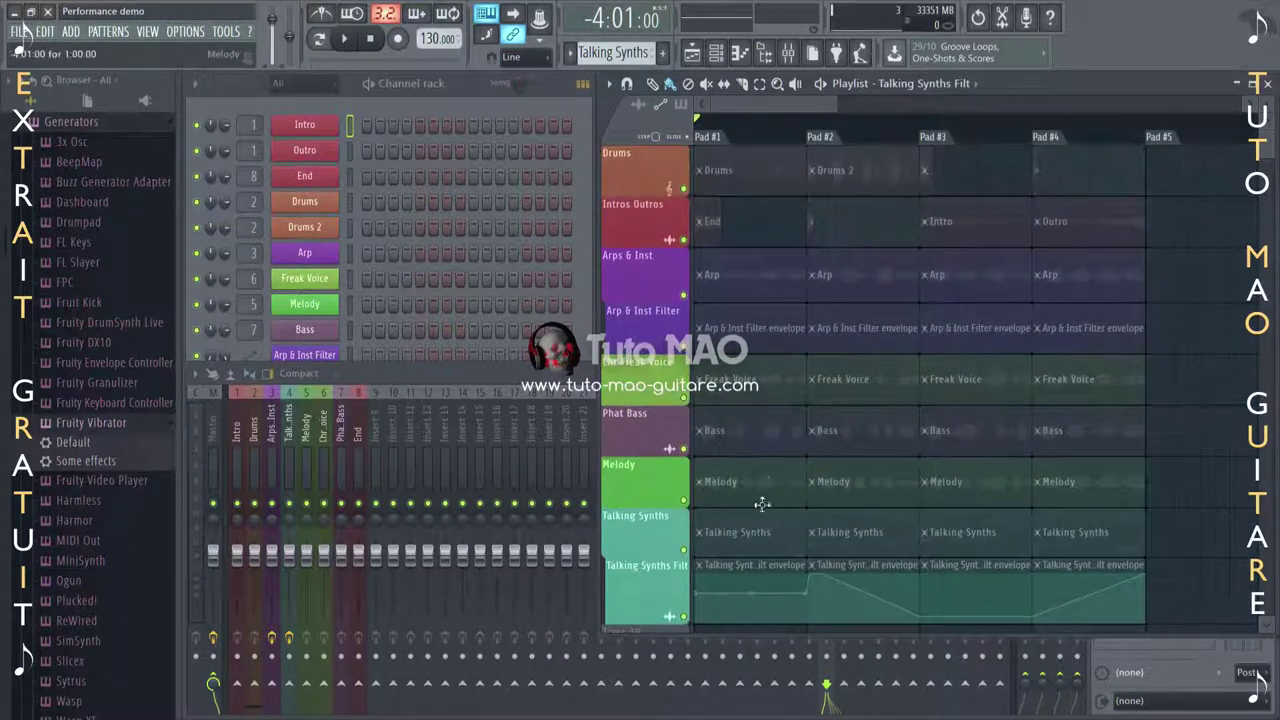
drag(940, 636, 935, 716)
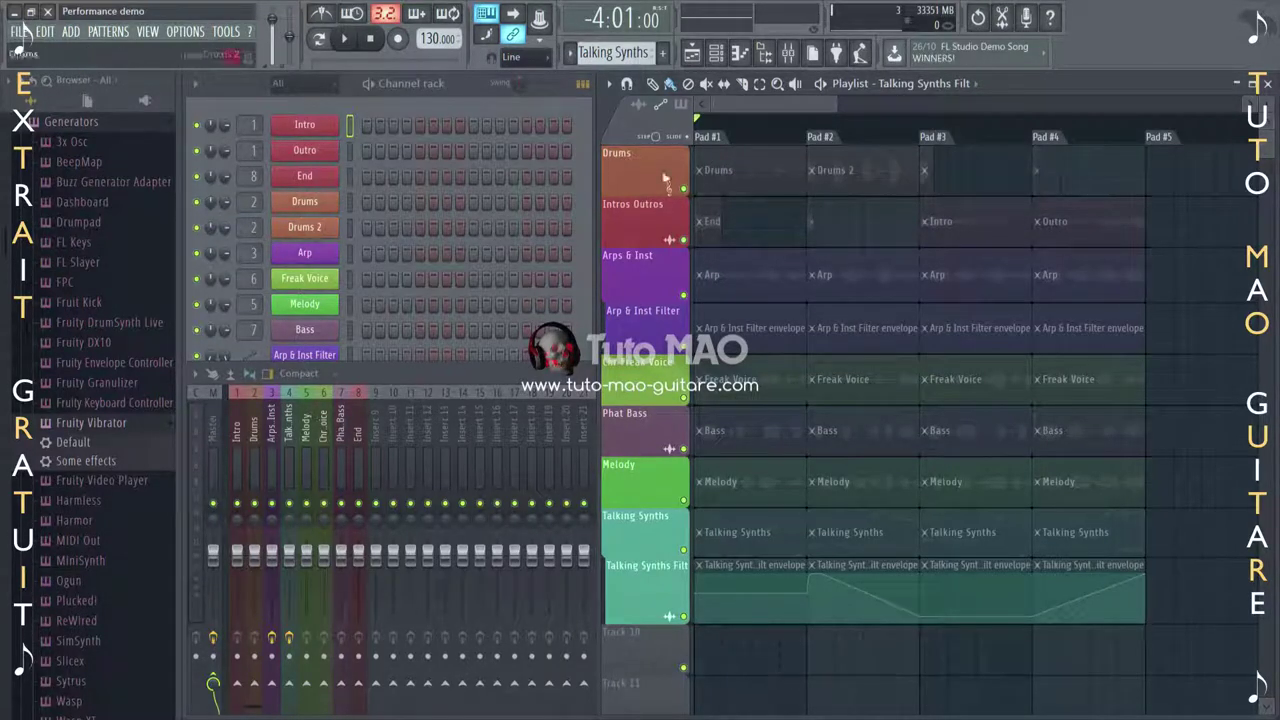
Start playback, trigger all Pad #2 clips together as a scene, and trigger individual clips on the Phat Bass track.
click(343, 38)
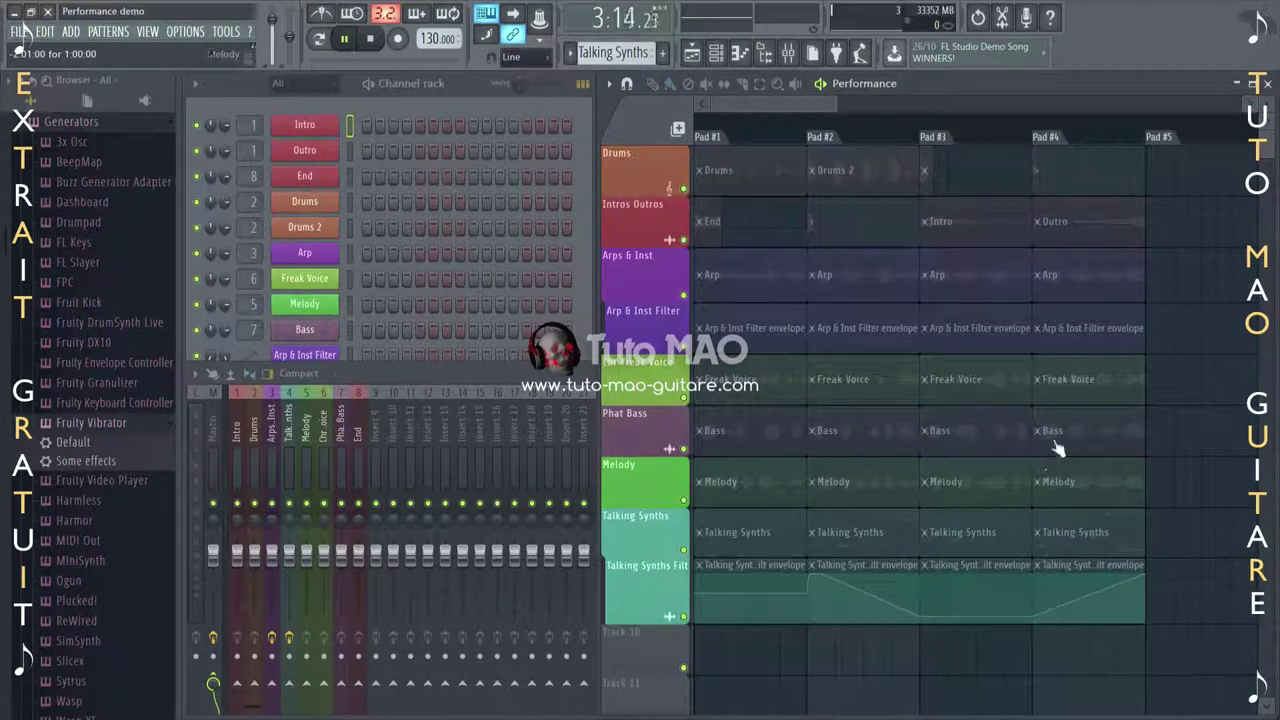
click(829, 135)
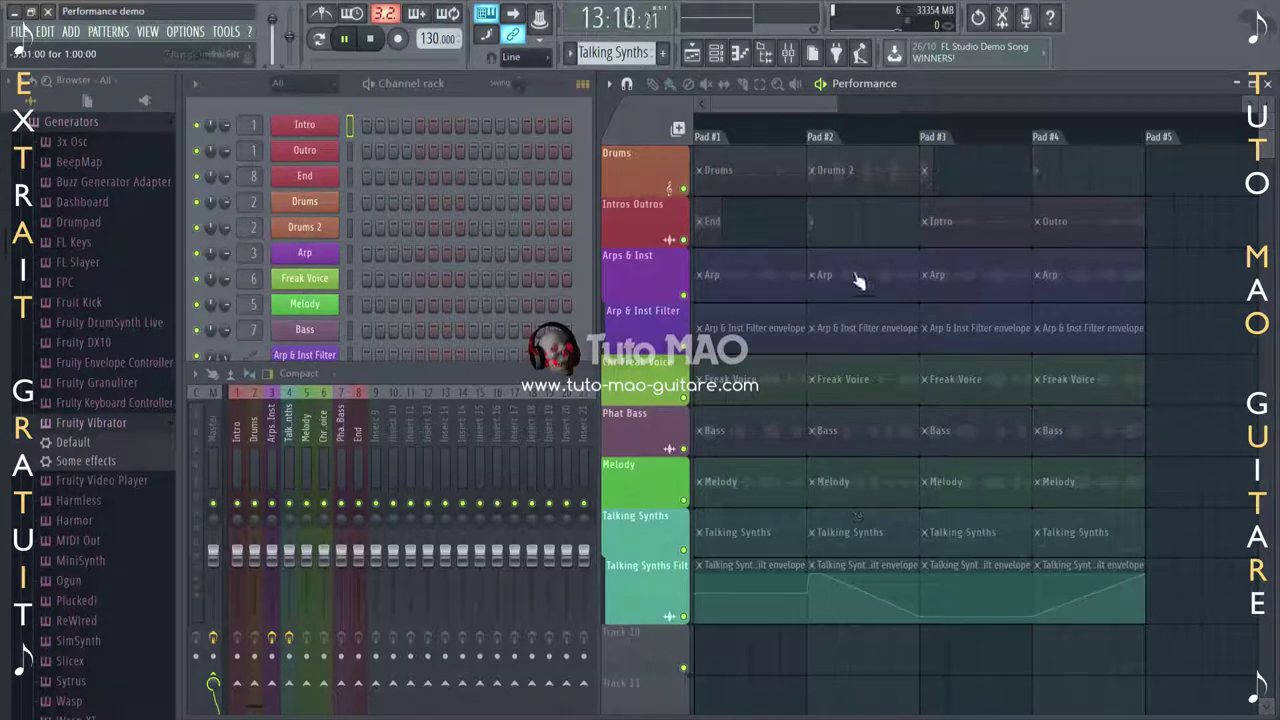
click(826, 140)
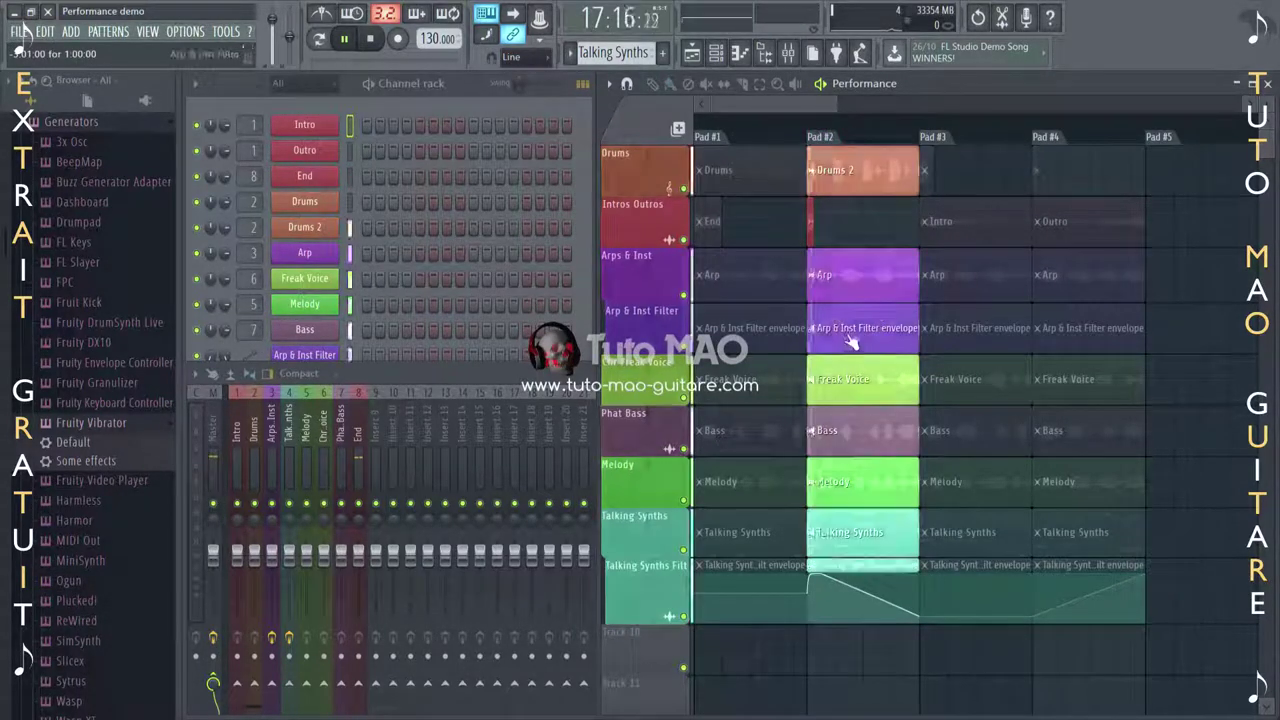
click(914, 428)
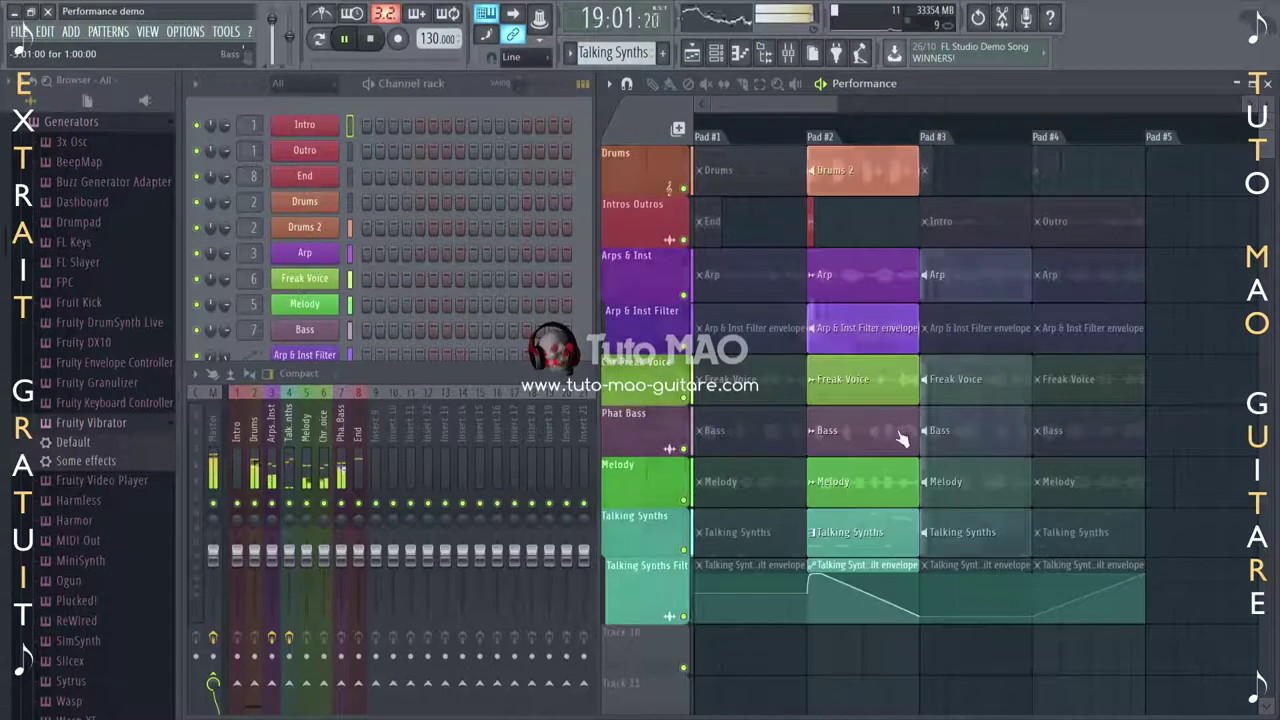
click(1090, 434)
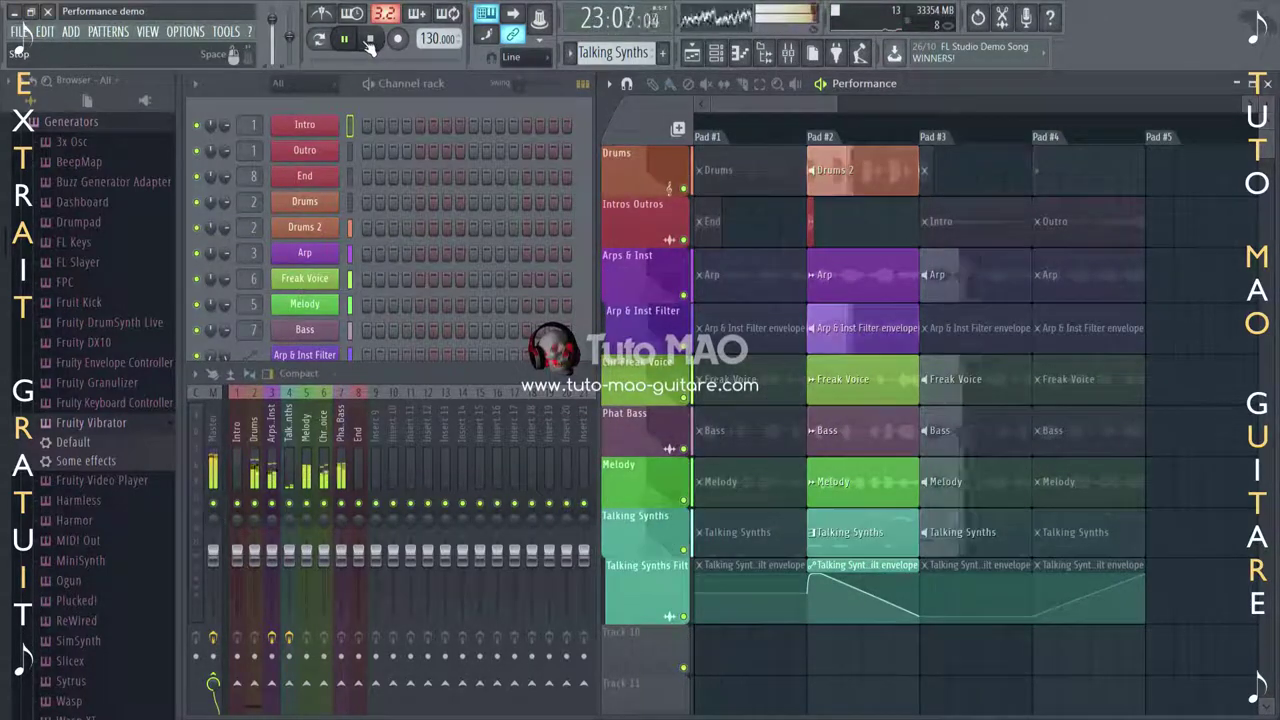
Stop the running Pad #2 scene and restart performance playback for triggering clips from the pad controllers.
click(369, 40)
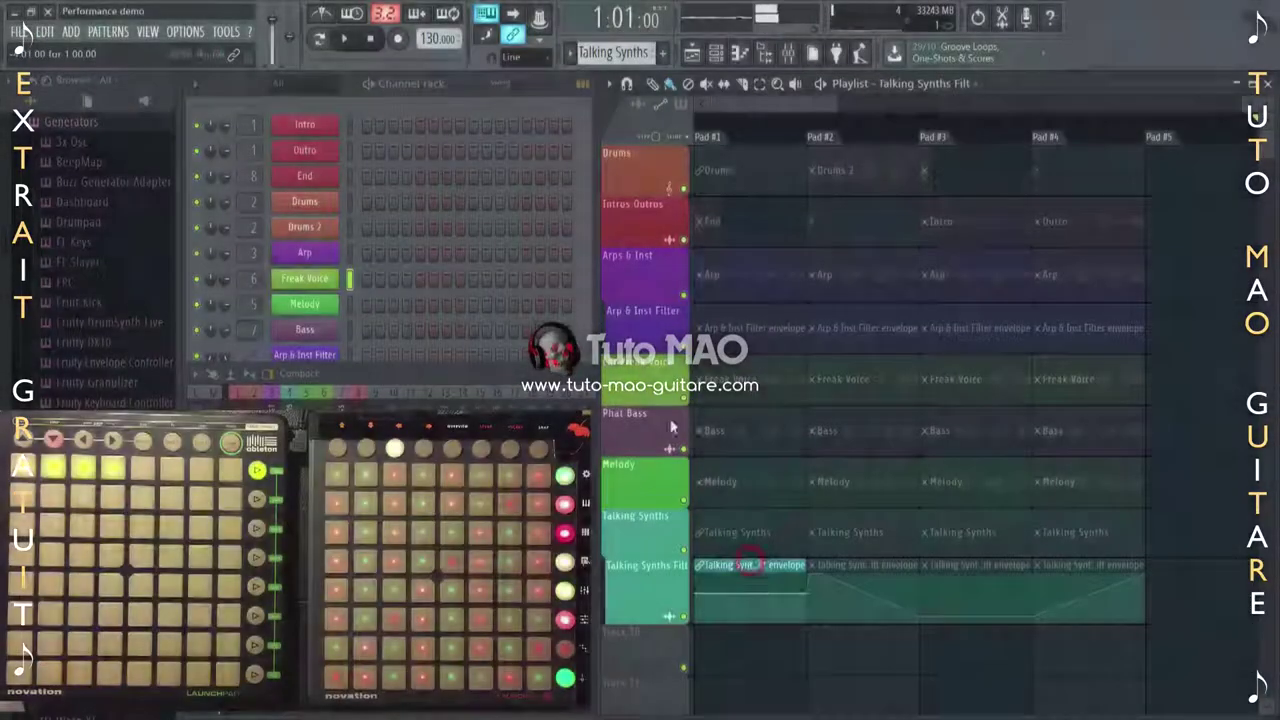
key(space)
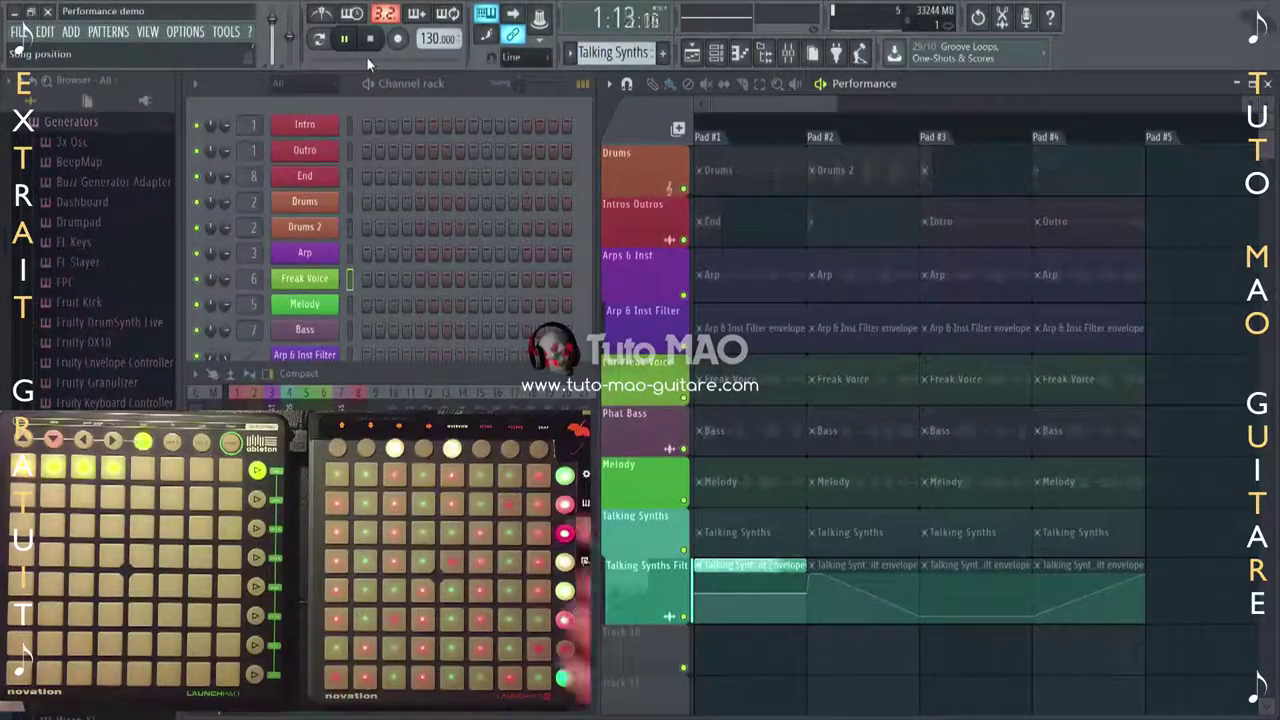
key(space)
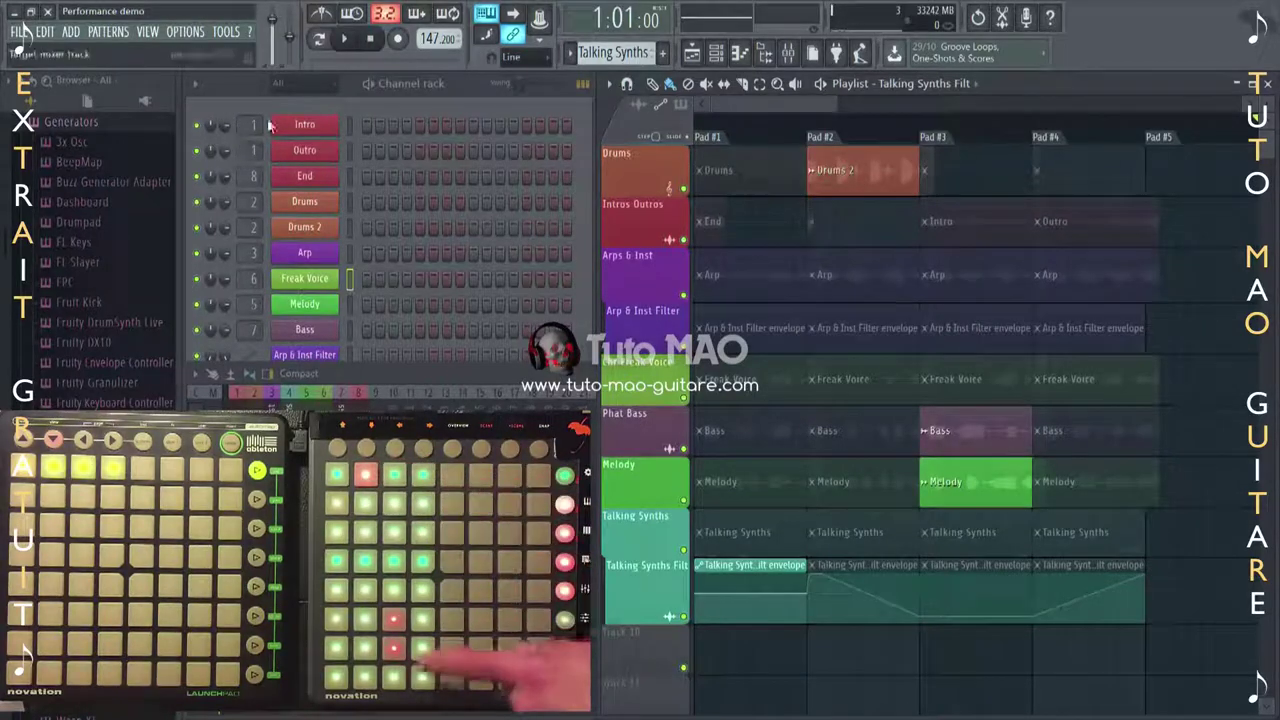
click(343, 38)
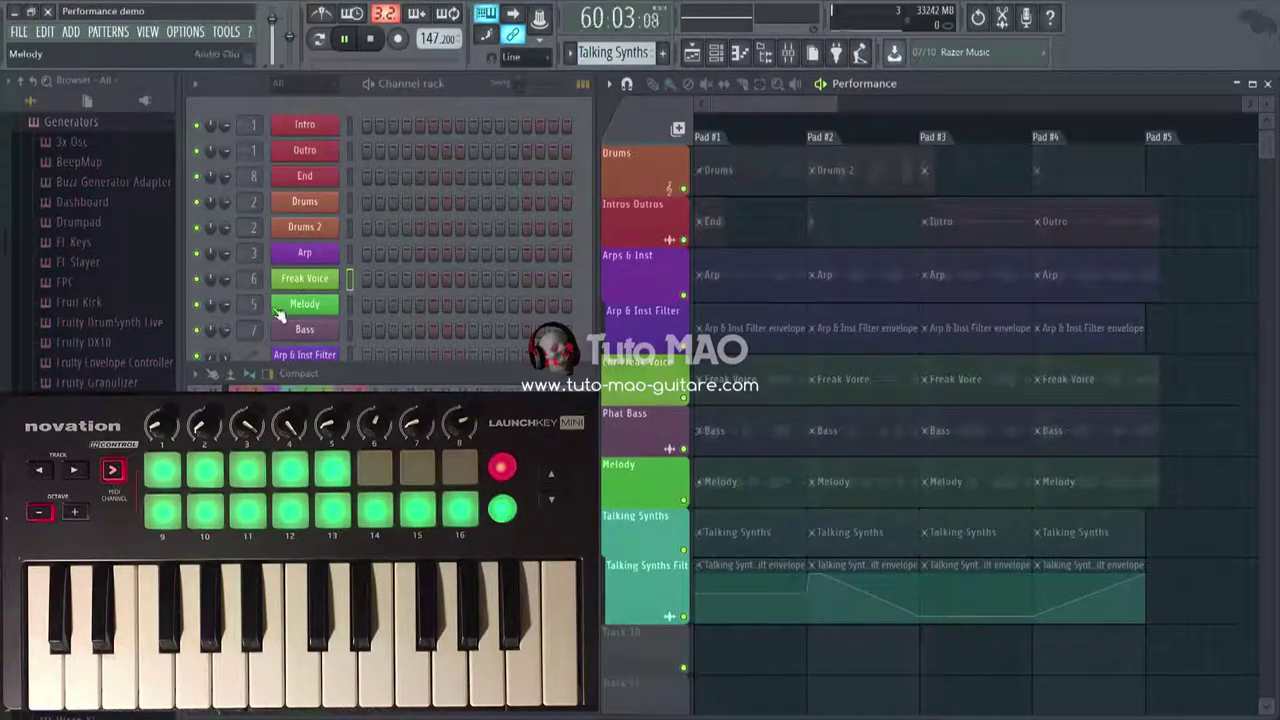
Examine the Performance category of new-project templates for the supported controllers, close the list without choosing one, and stop playback.
click(18, 31)
mouse_move(61, 66)
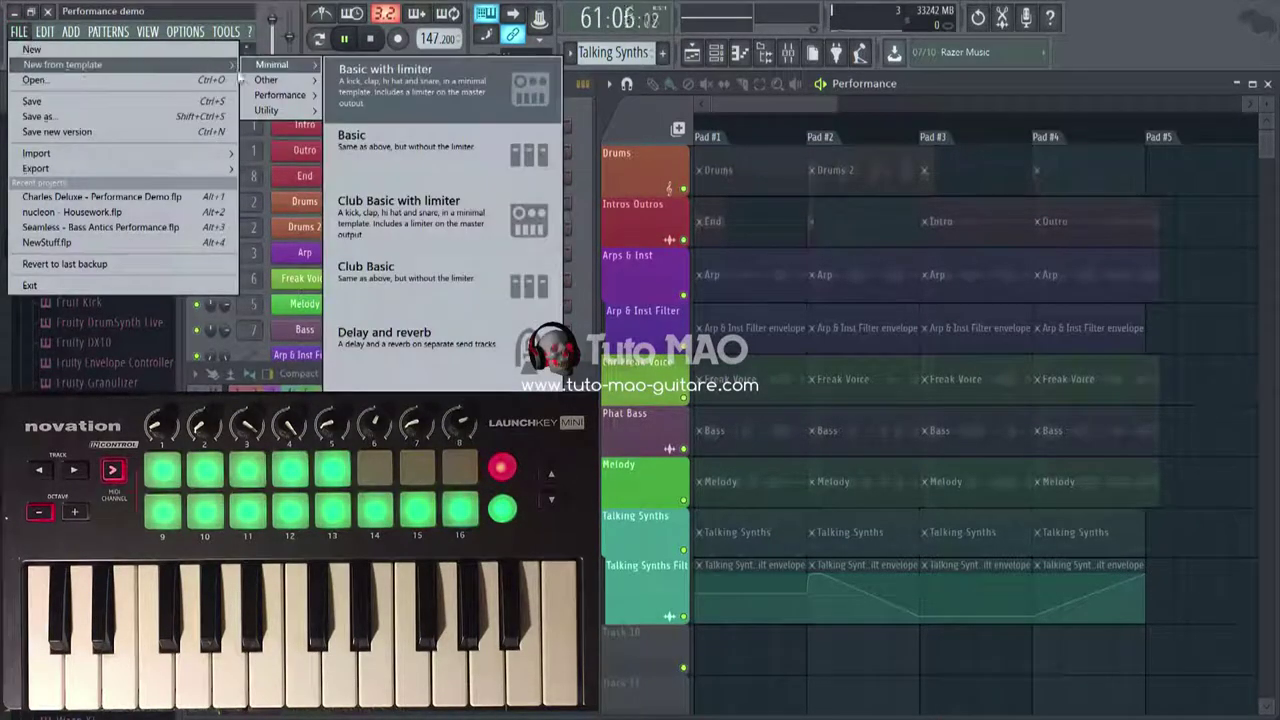
mouse_move(302, 100)
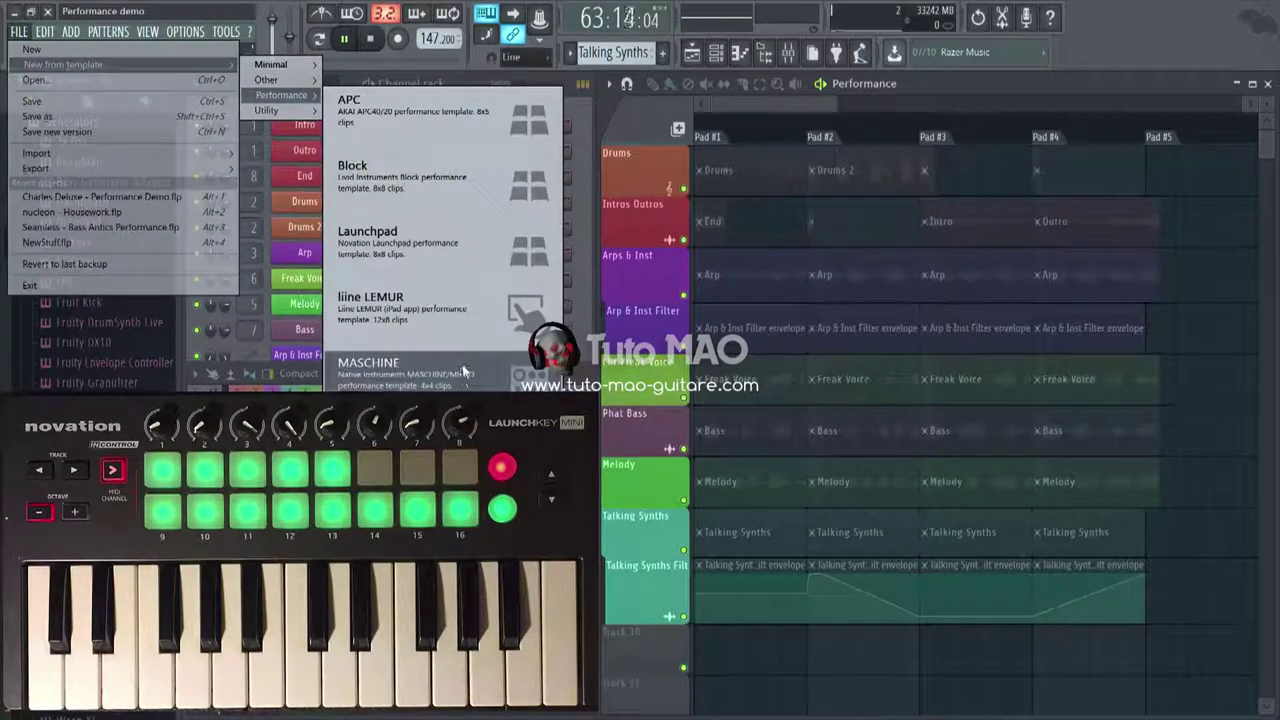
click(684, 665)
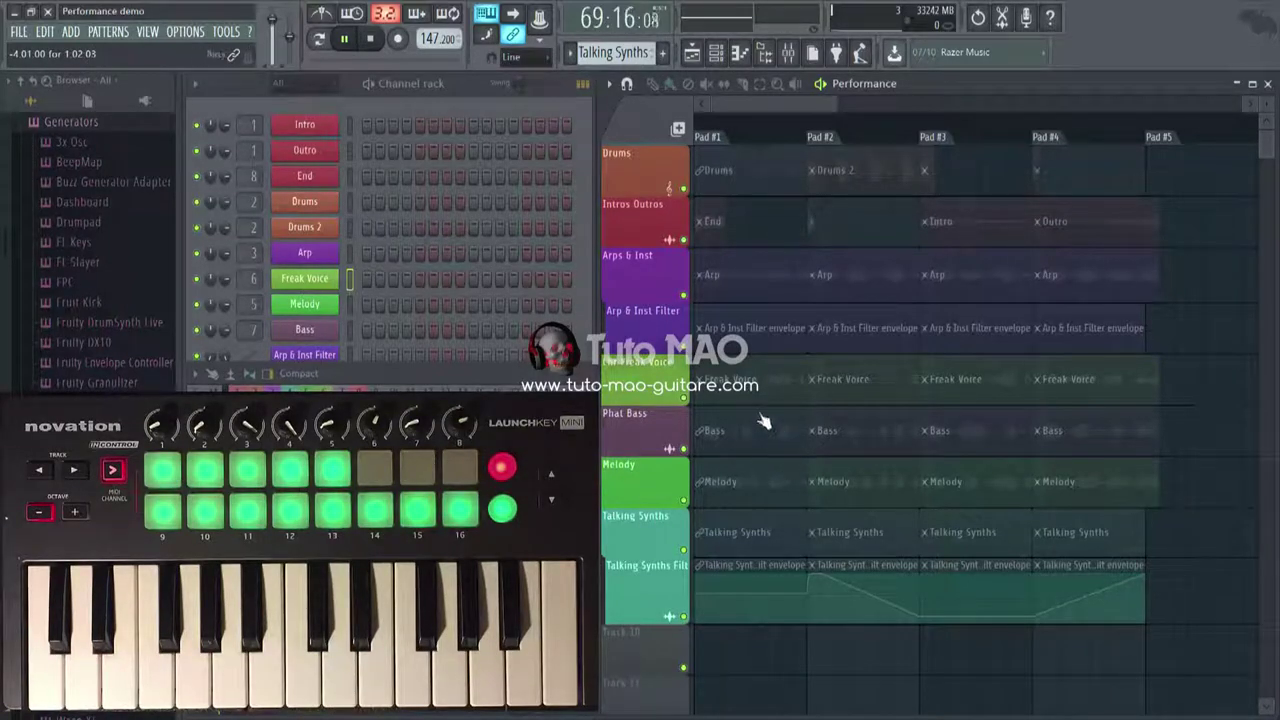
key(space)
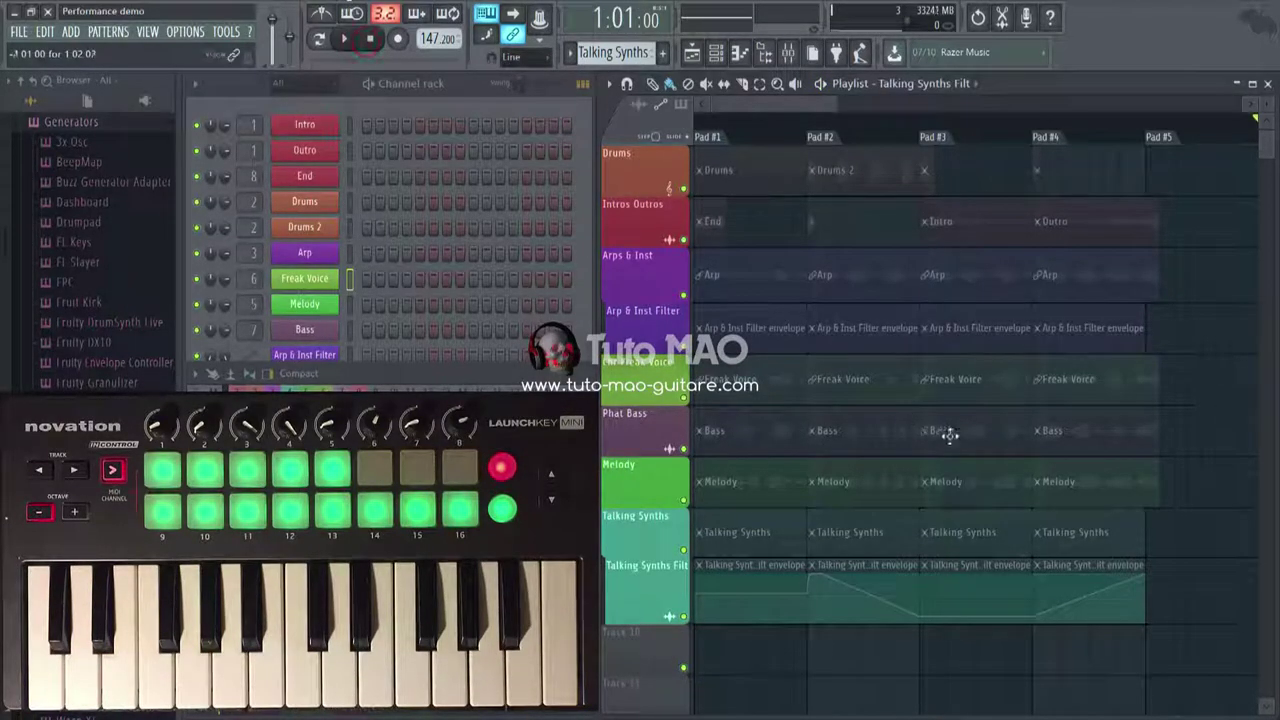